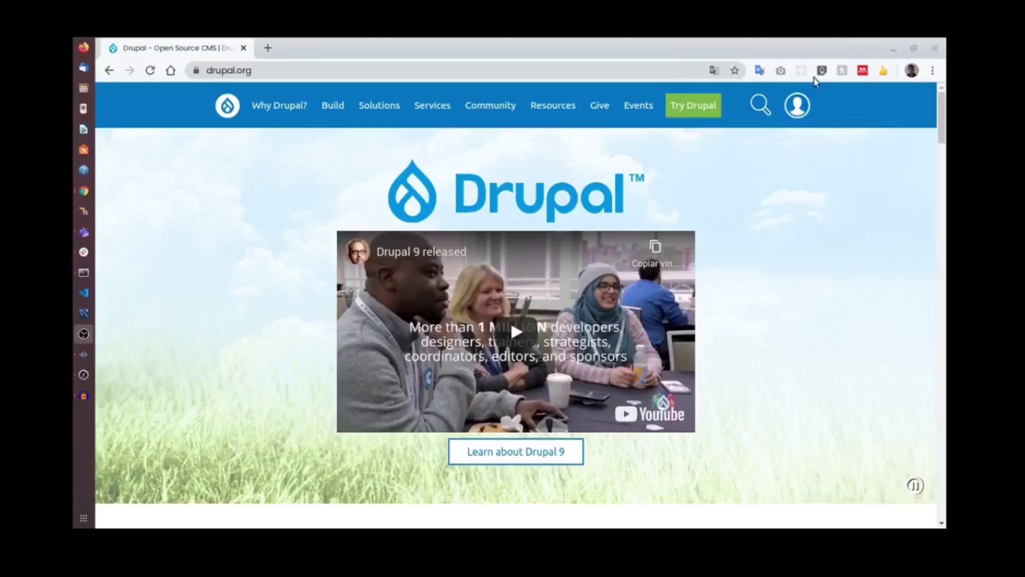
Open the Download page from the Try Drupal menu on drupal.org.
click(311, 68)
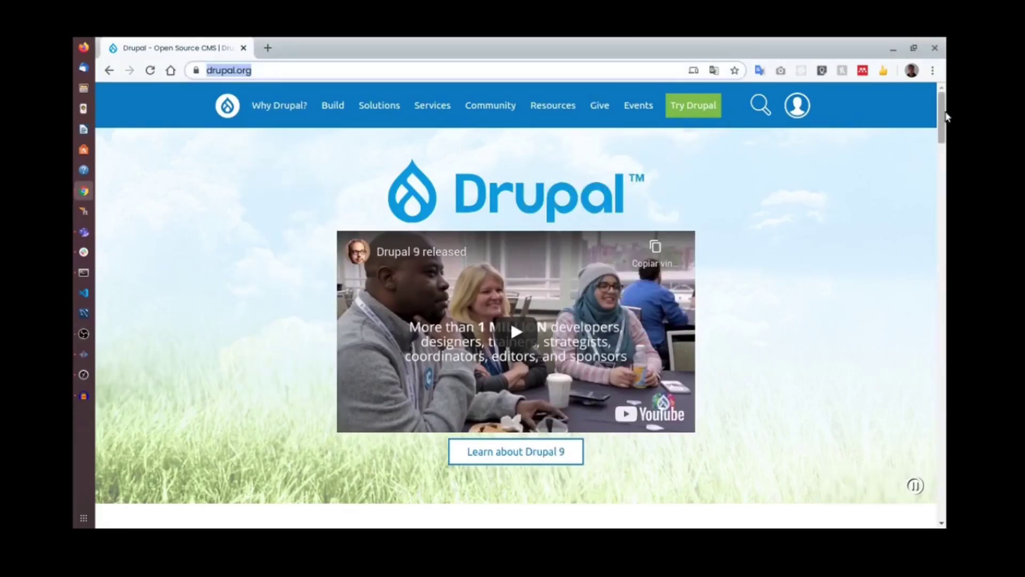
click(911, 484)
scroll(927, 311, down, 10)
scroll(928, 311, down, 15)
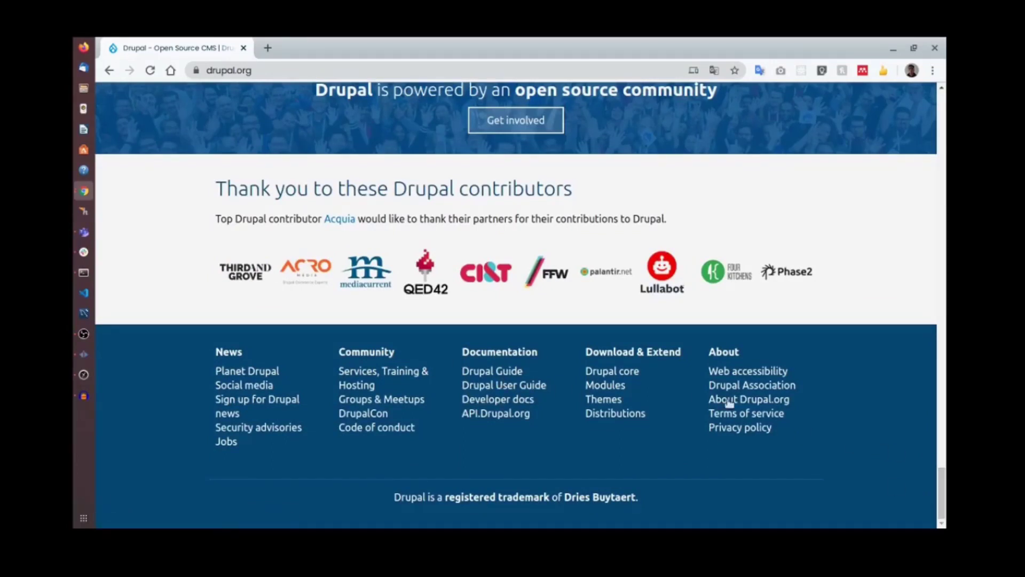
drag(942, 483, 945, 101)
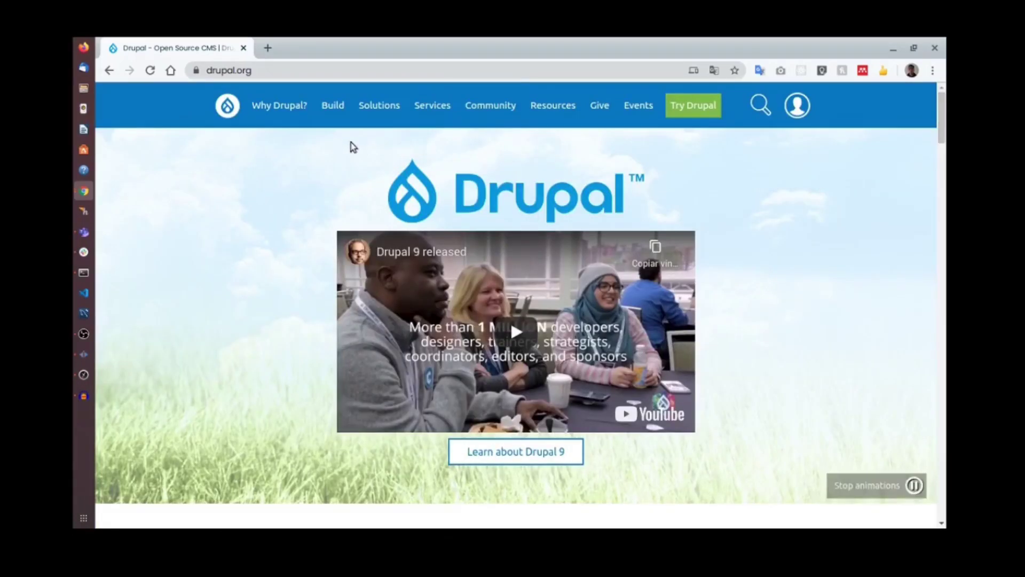
mouse_move(702, 112)
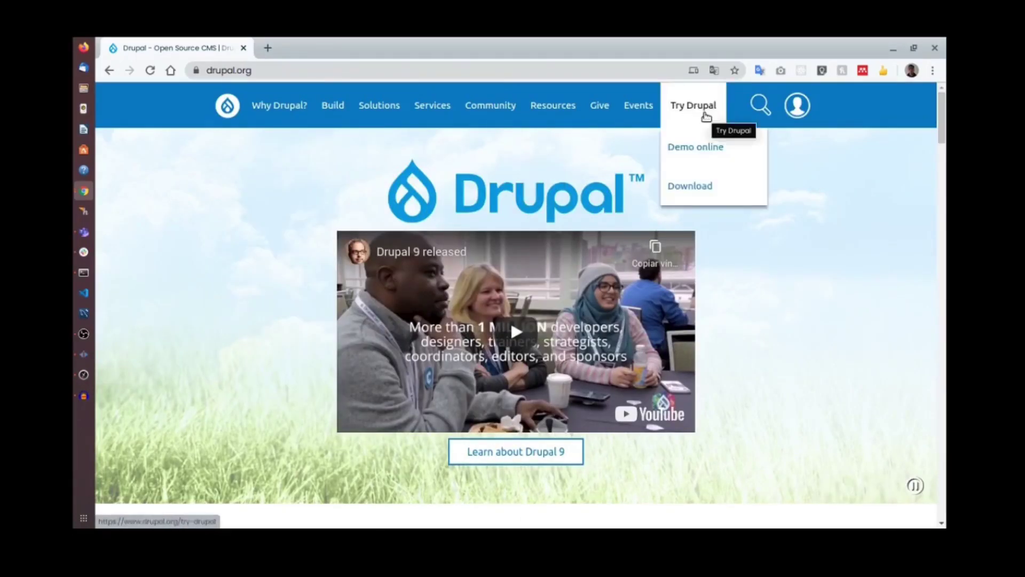
click(703, 185)
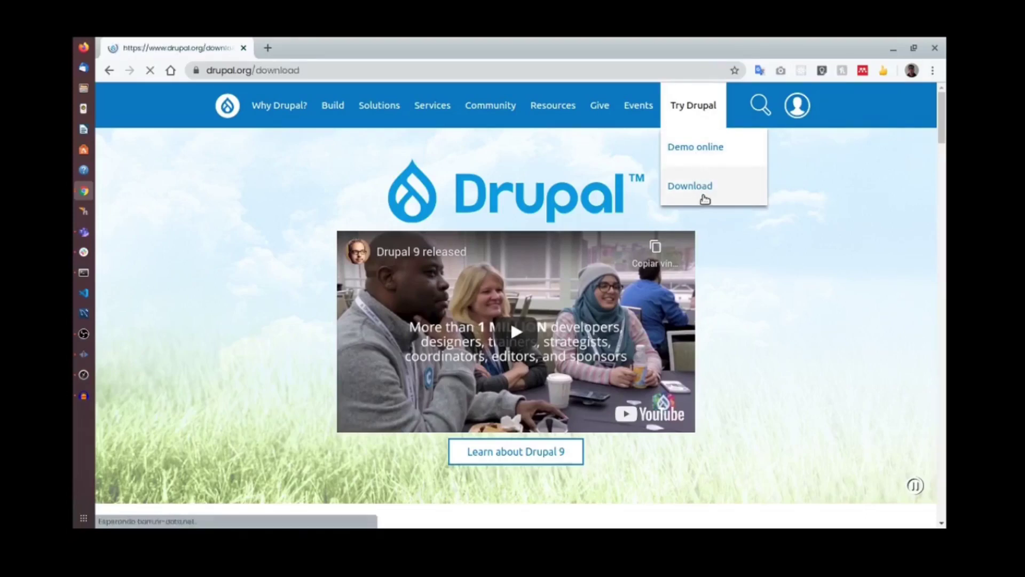
Download drupal-9.0.0.zip and save it into the www folder.
scroll(694, 196, down, 3)
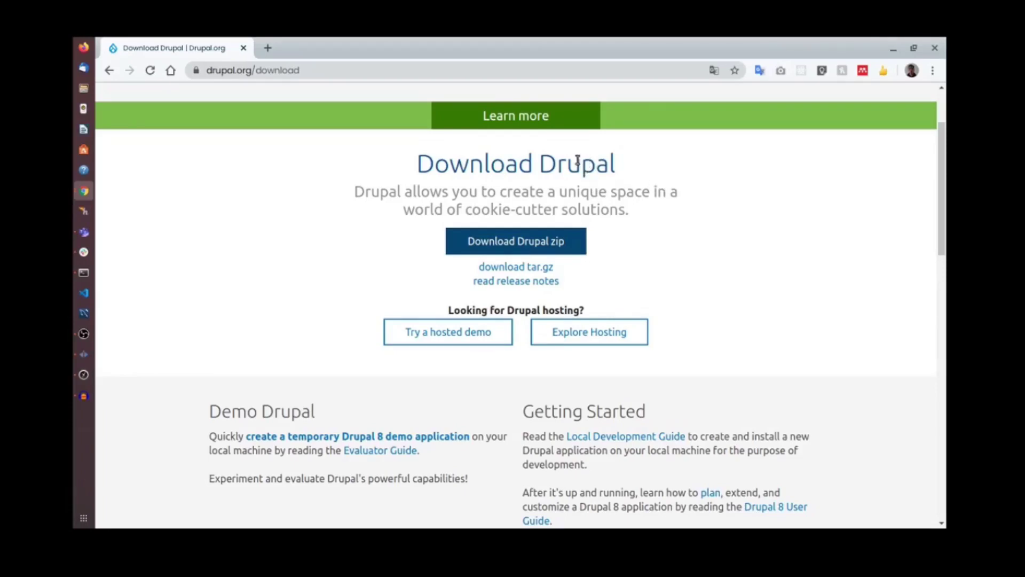
scroll(626, 177, up, 2)
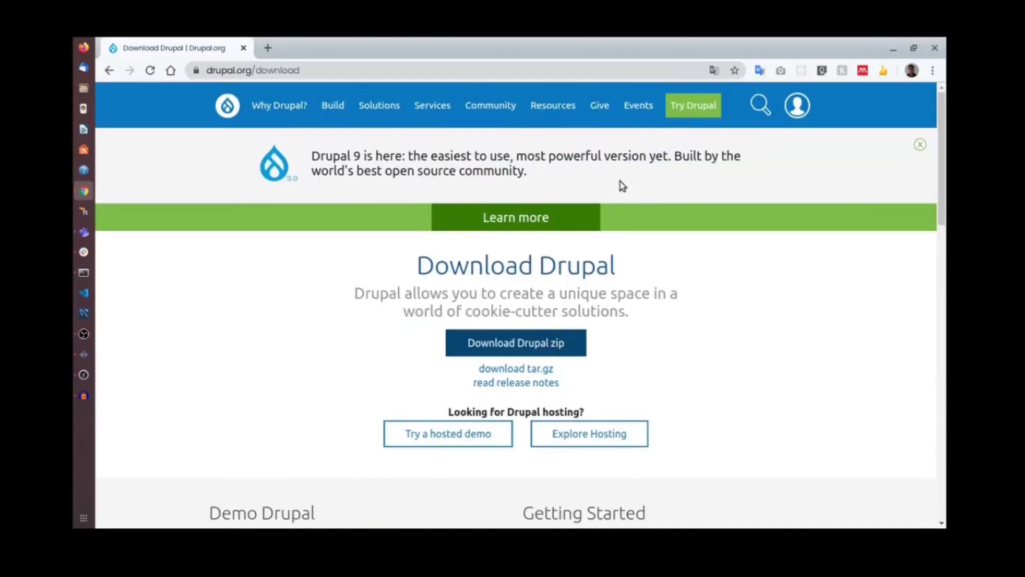
scroll(625, 211, down, 3)
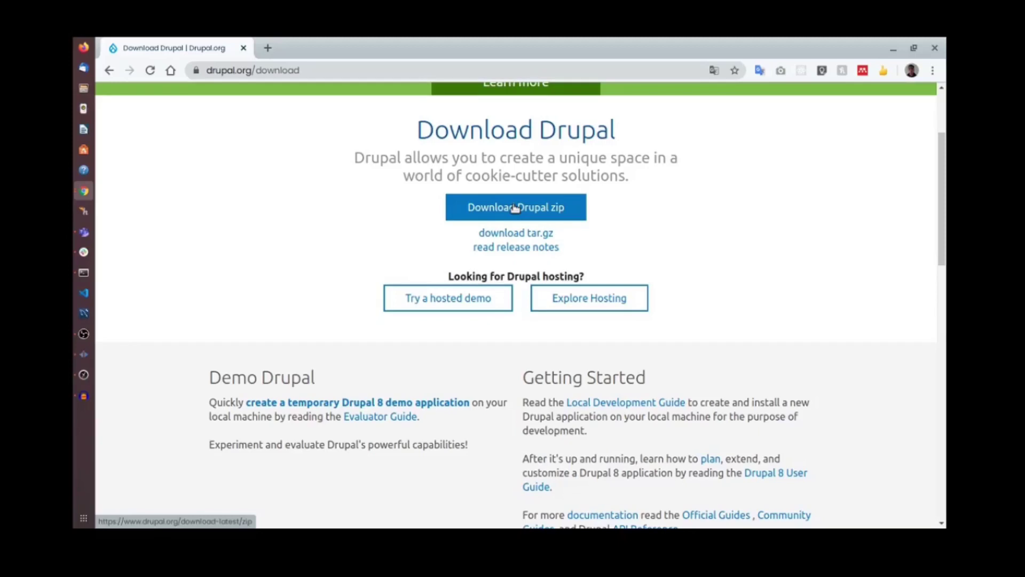
click(514, 209)
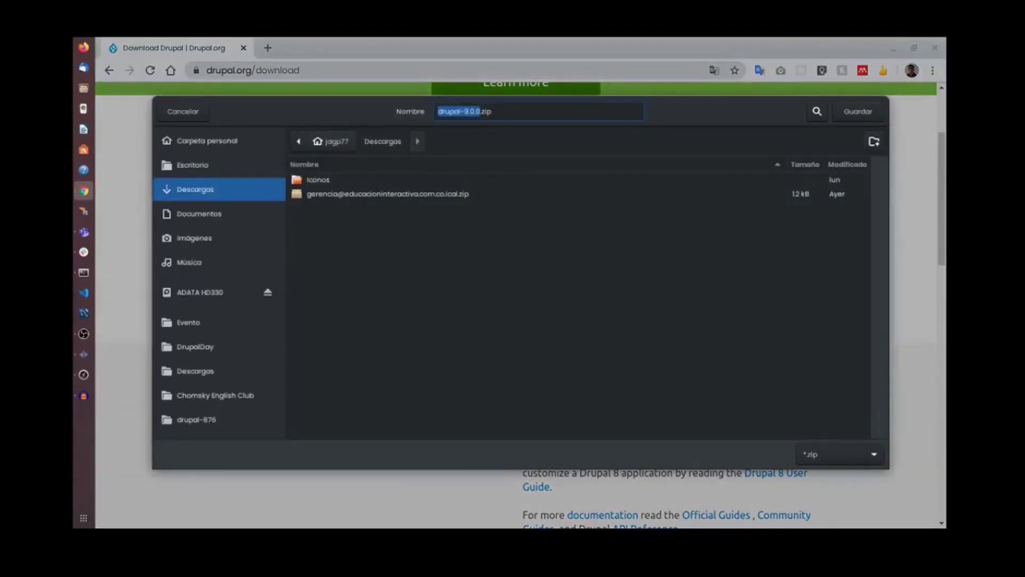
scroll(218, 267, down, 3)
click(186, 372)
click(541, 107)
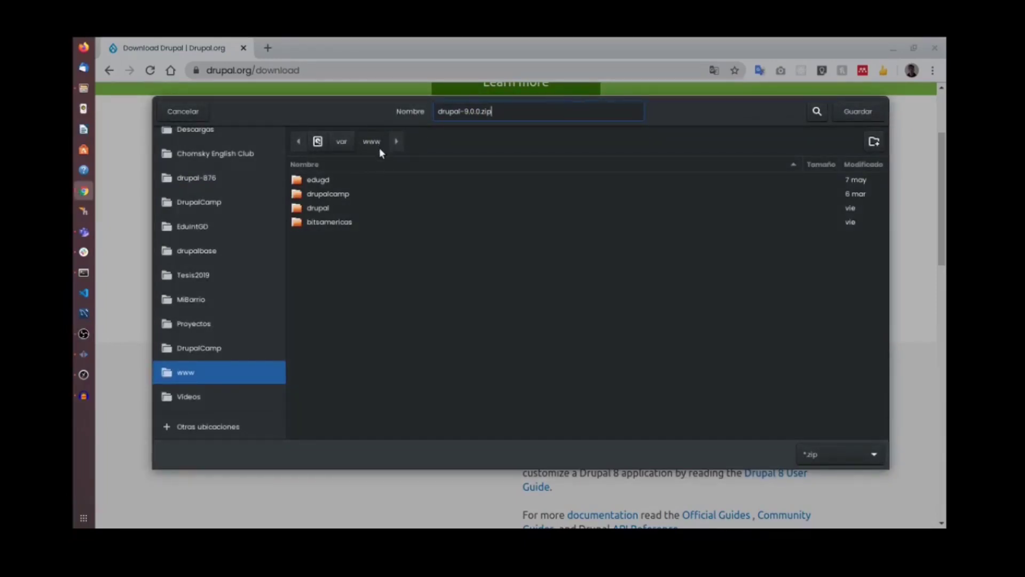
click(851, 112)
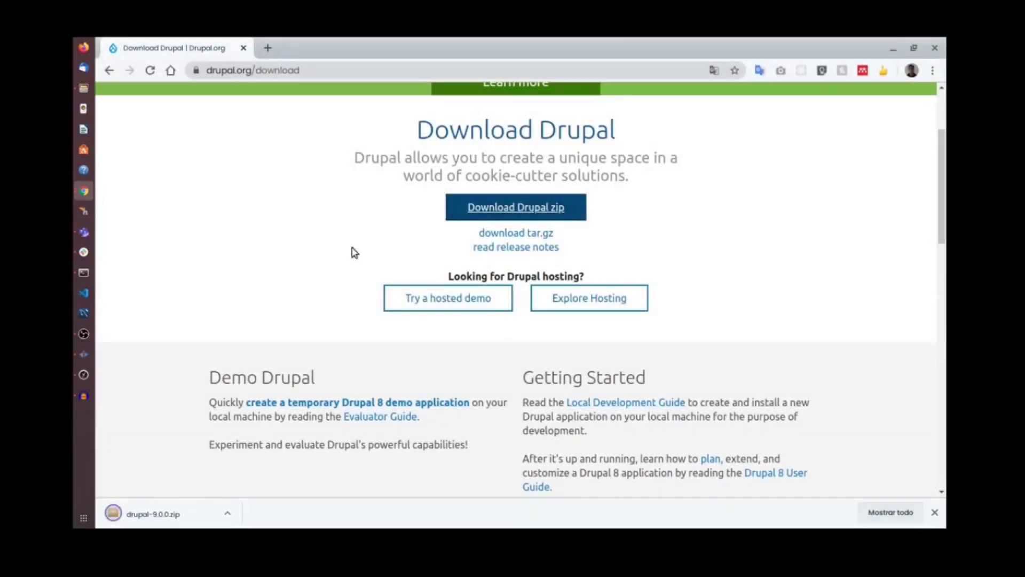
Show the downloaded drupal-9.0.0.zip in its folder and display all open windows.
click(228, 515)
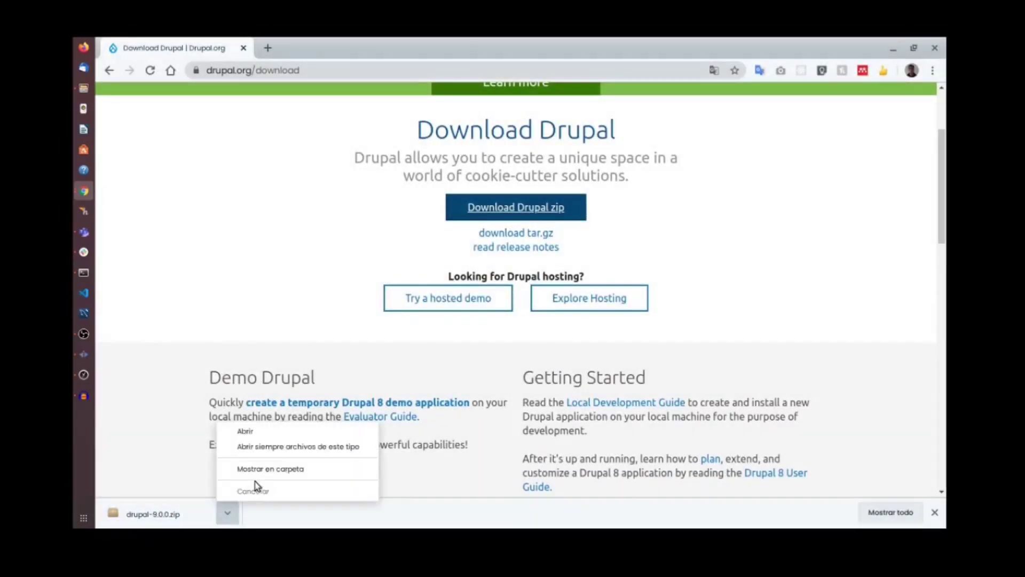
click(267, 472)
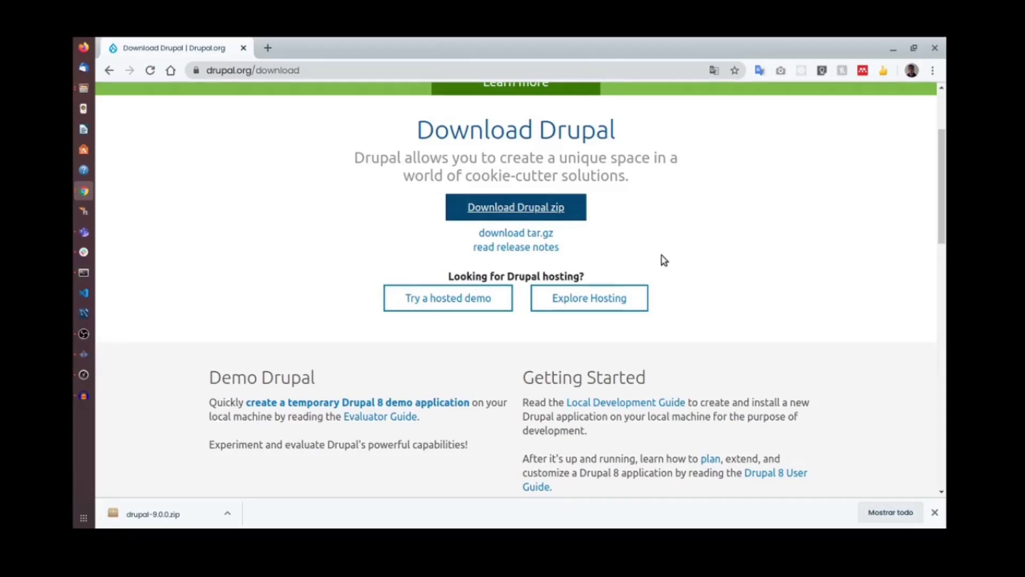
click(237, 512)
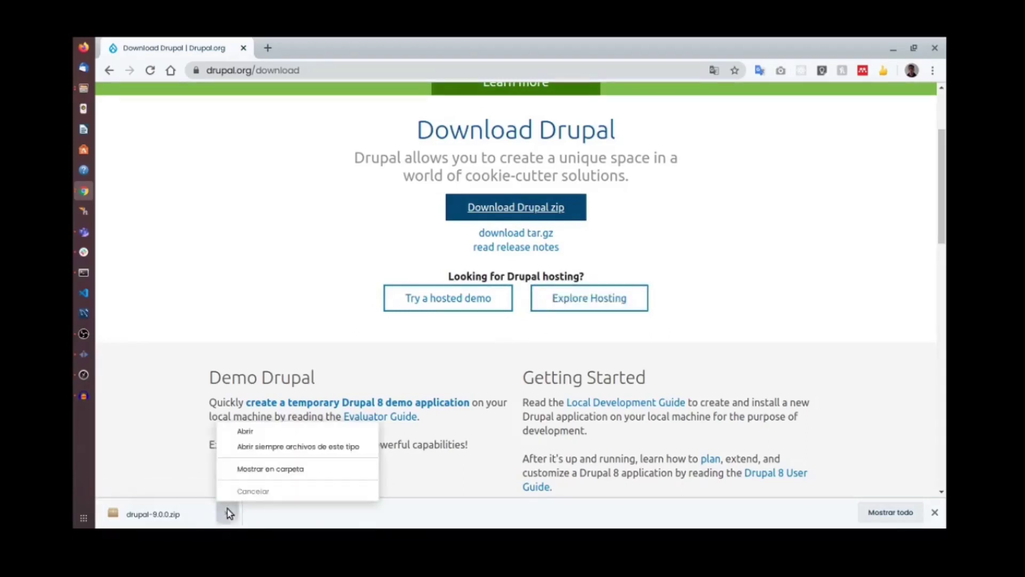
click(264, 472)
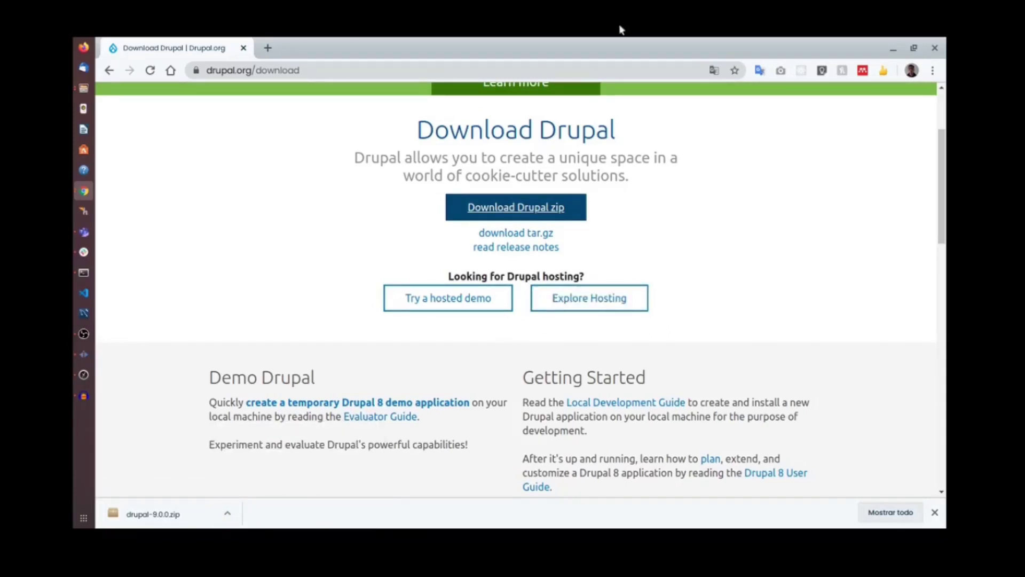
key(super)
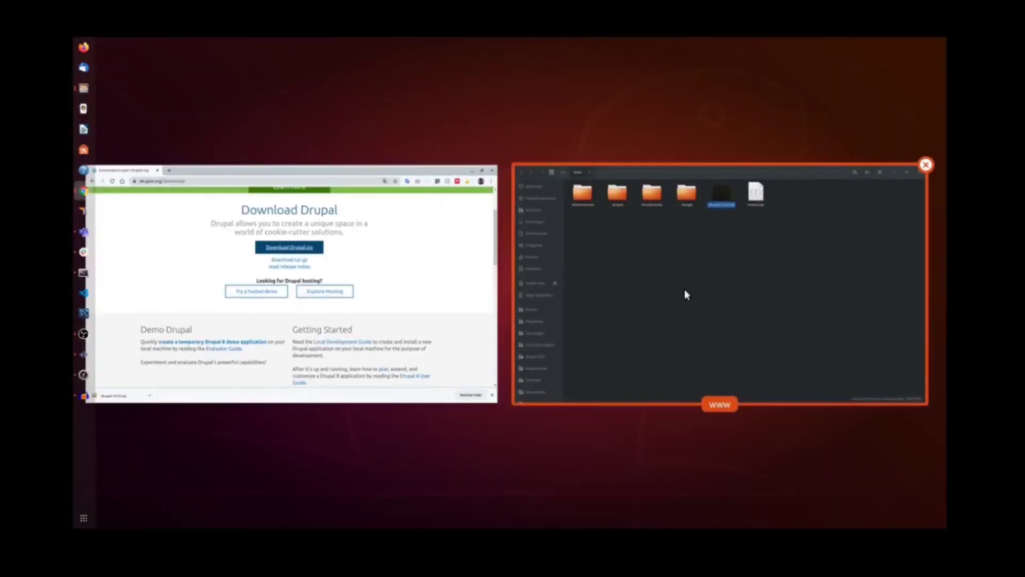
Extract drupal-9.0.0.zip into www and confirm Español as the installer language.
click(580, 177)
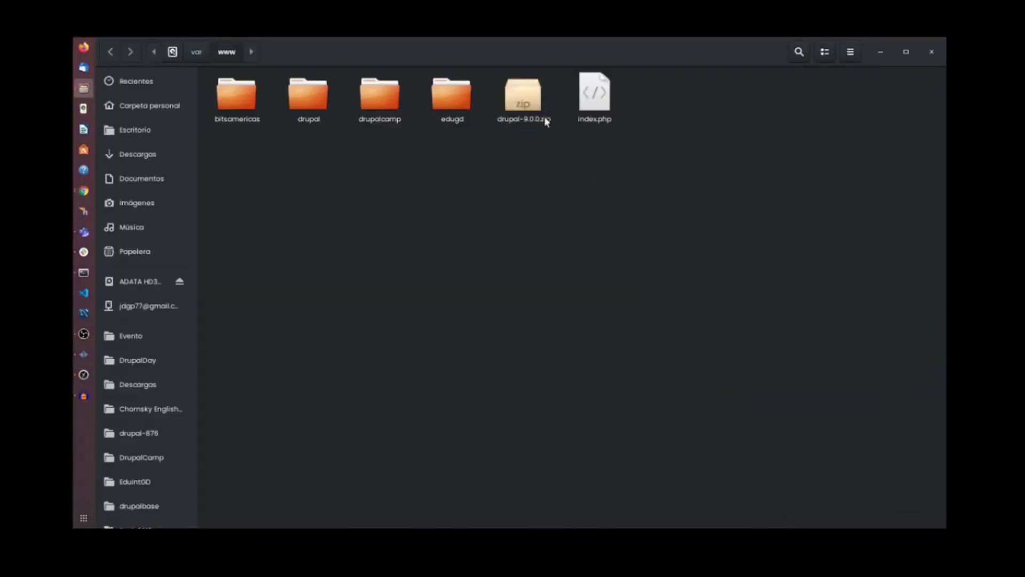
right_click(530, 102)
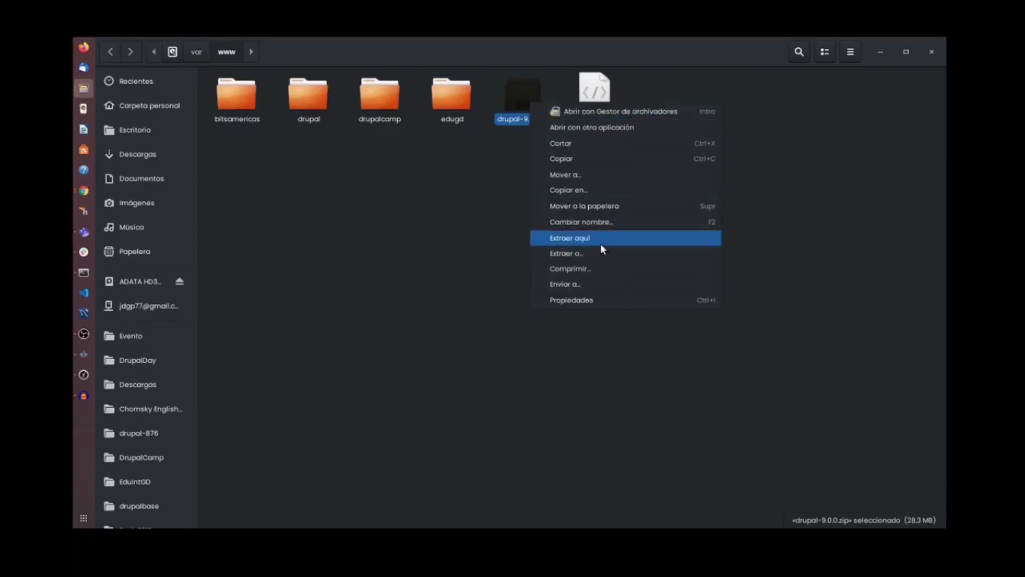
click(600, 240)
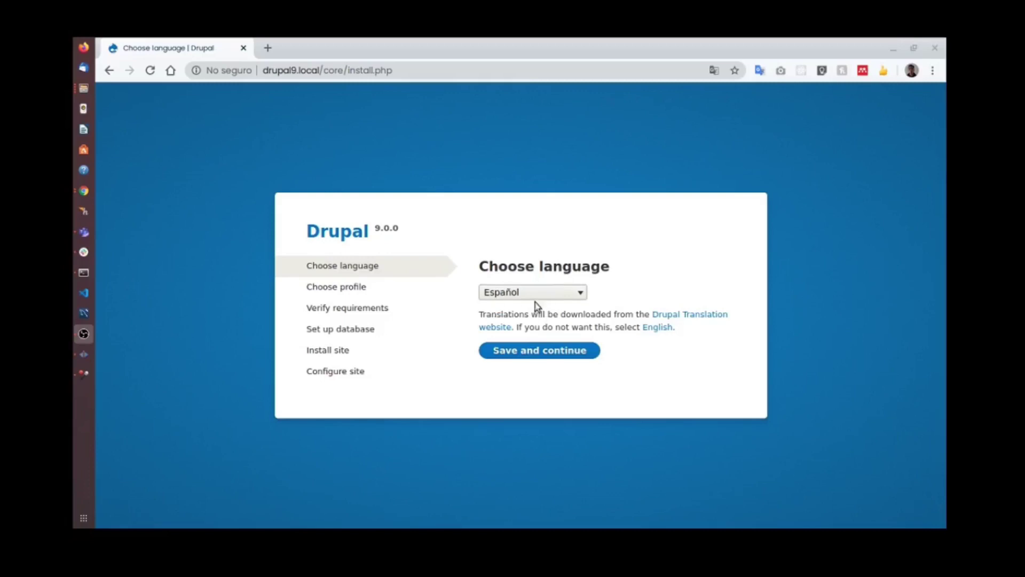
click(543, 352)
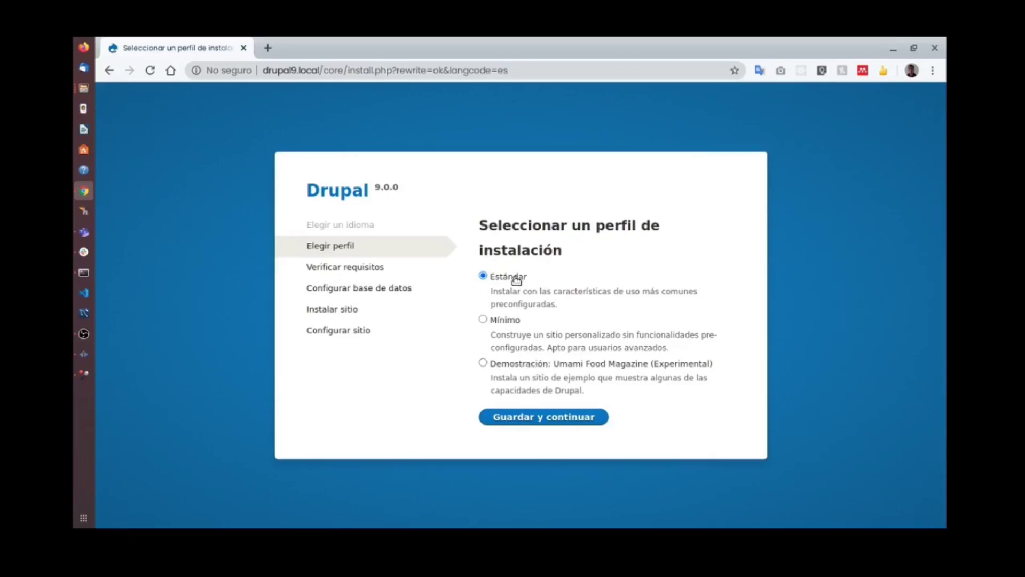
Continue the installer with the Estándar installation profile.
click(548, 414)
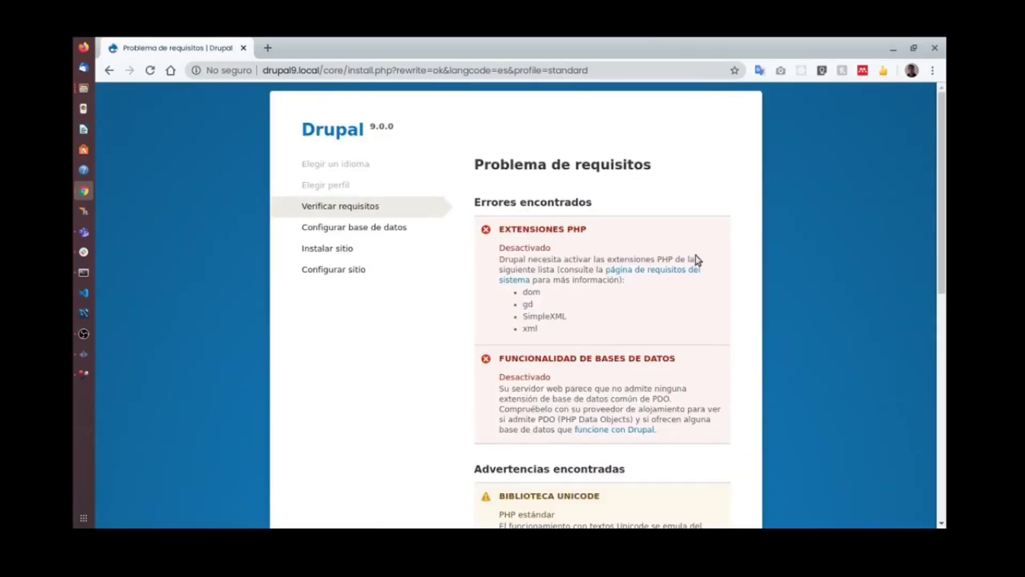
Review the requirements errors and select the missing PHP extension names, such as xml and SimpleXML.
scroll(652, 316, down, 5)
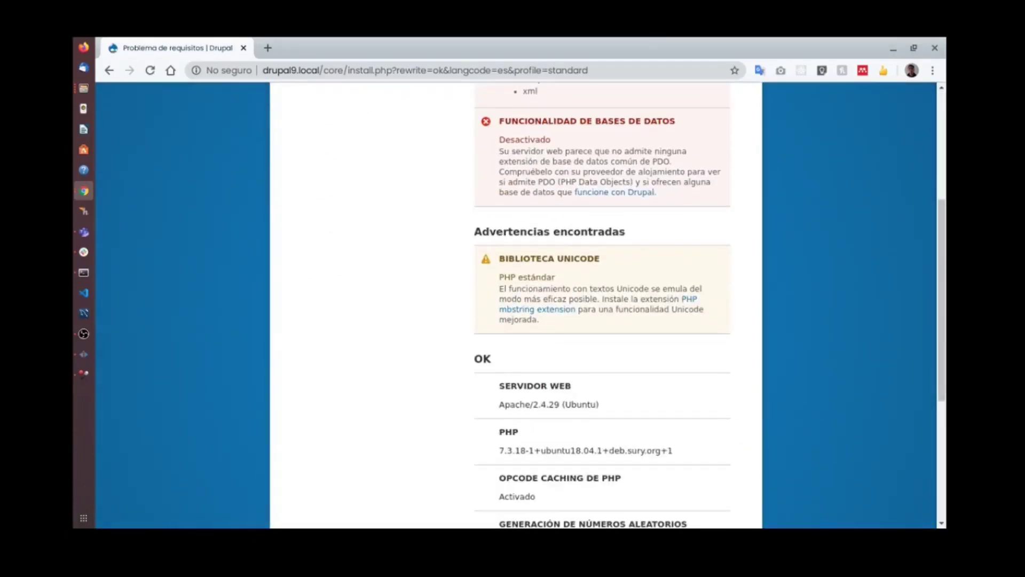
scroll(744, 137, up, 5)
scroll(627, 153, down, 3)
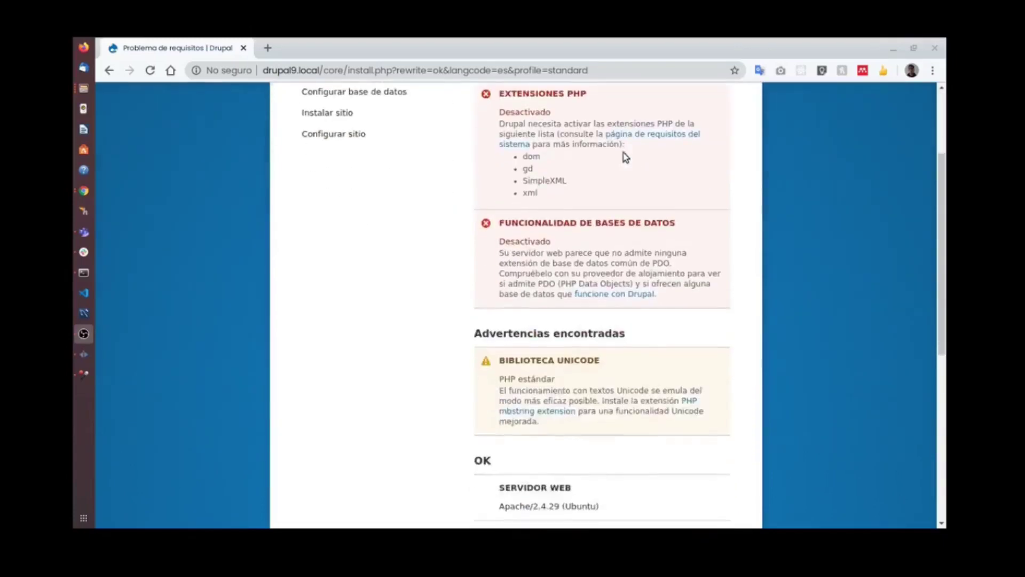
scroll(641, 203, down, 3)
scroll(638, 208, up, 6)
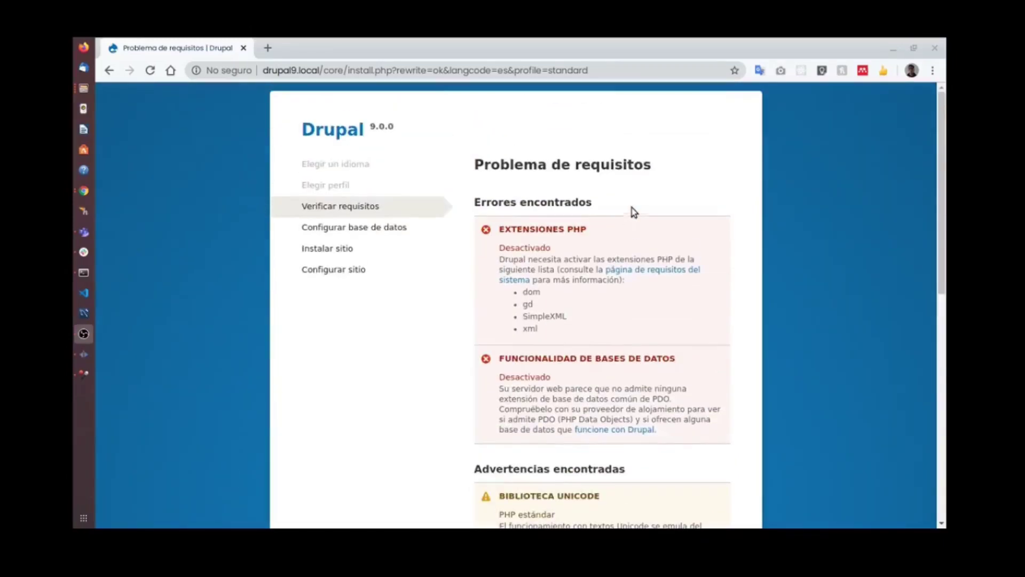
drag(530, 328, 528, 303)
click(528, 302)
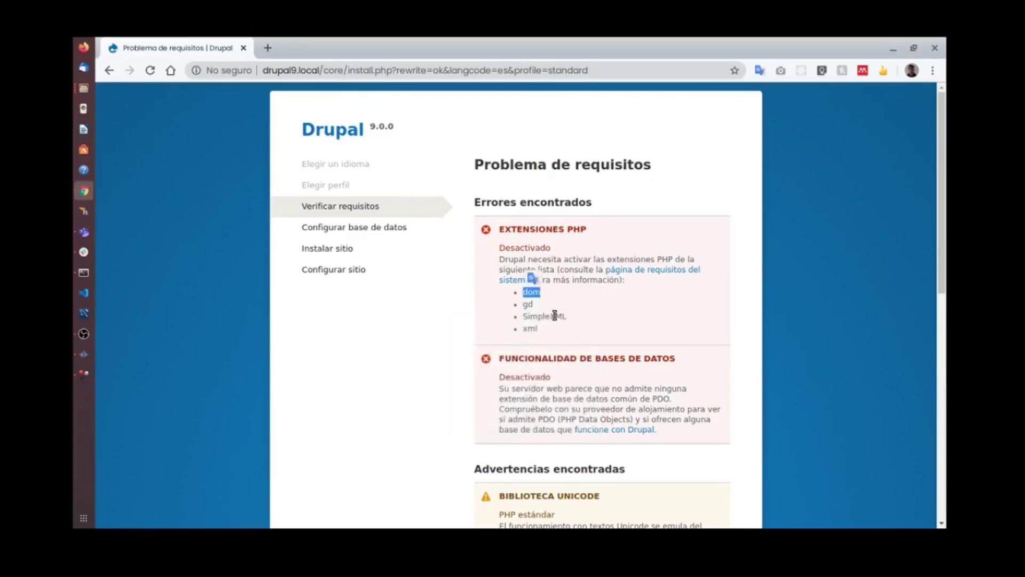
double_click(530, 328)
double_click(558, 316)
drag(539, 315, 540, 293)
click(540, 293)
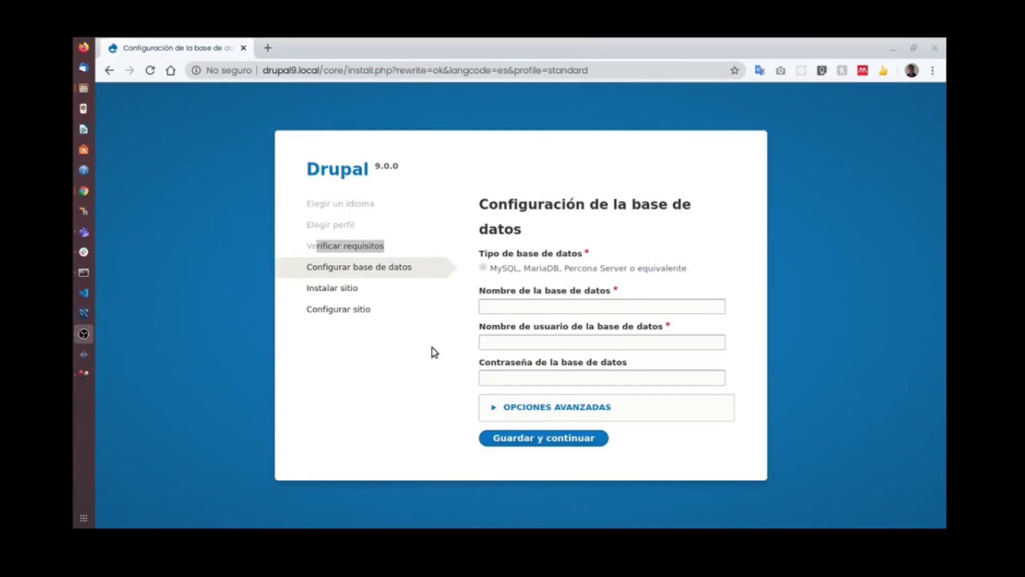
Enter drupal9 as the database name with the saved username and password, then continue.
drag(311, 246, 382, 247)
drag(328, 267, 412, 269)
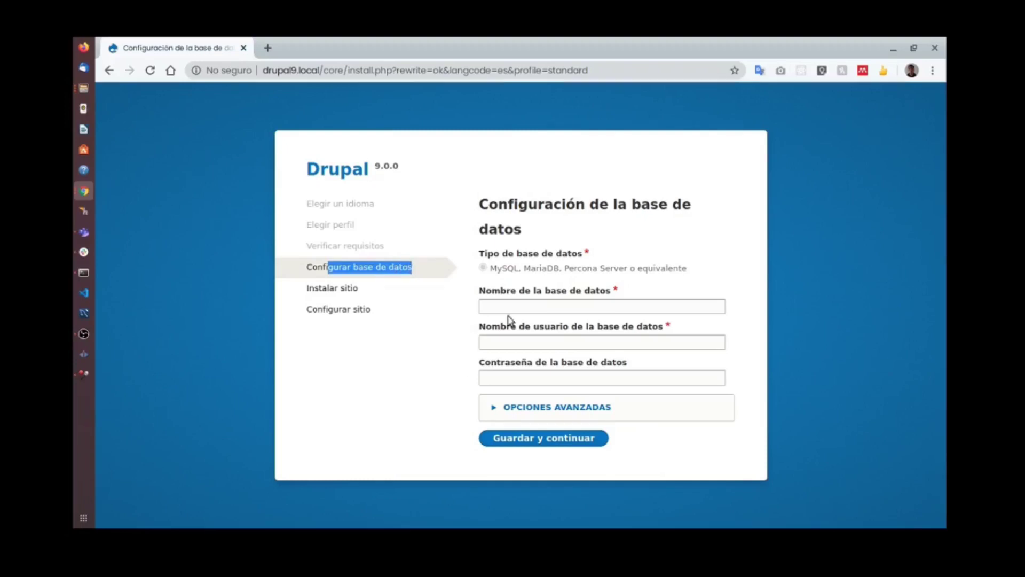
drag(326, 247, 372, 246)
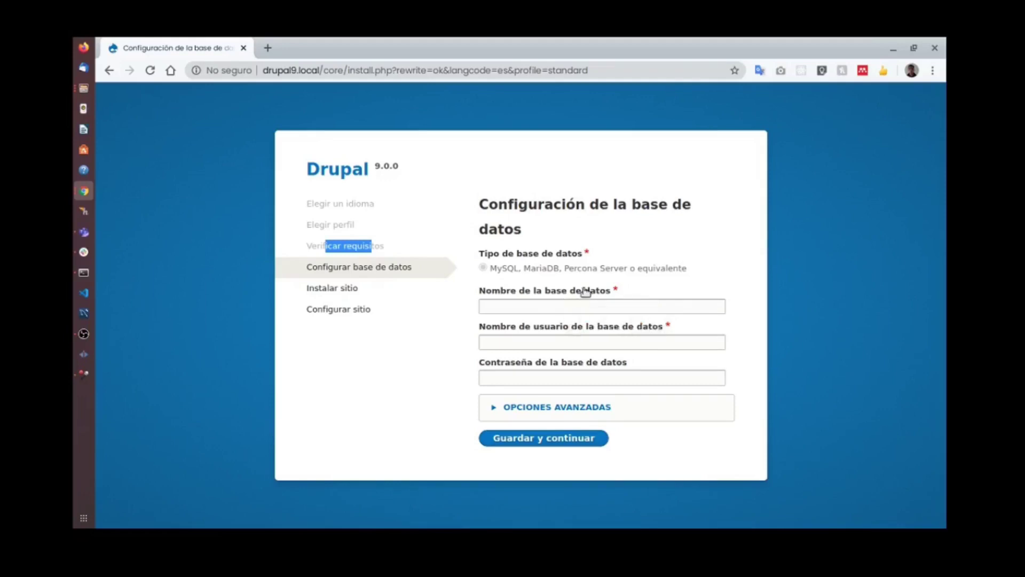
click(538, 305)
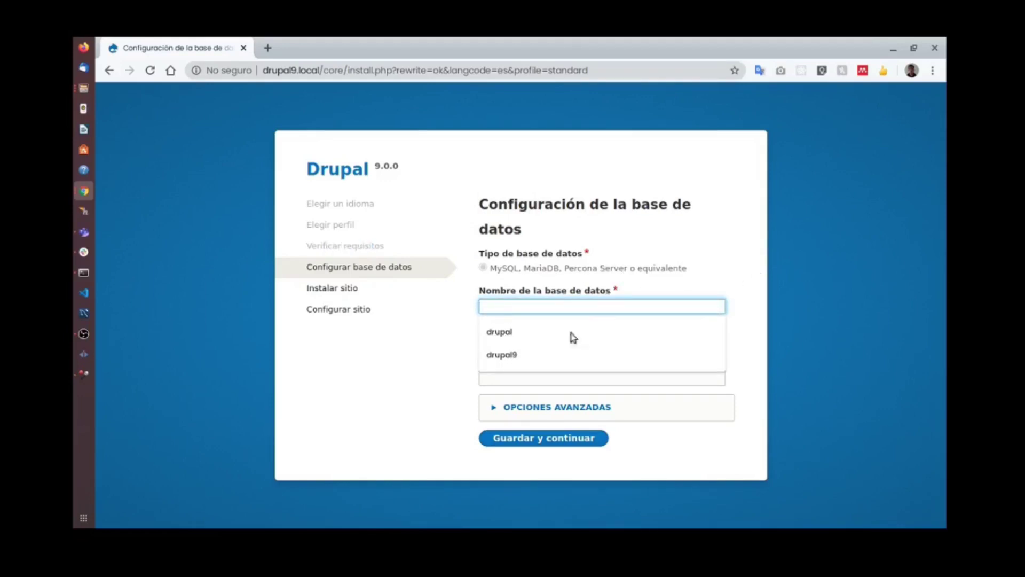
click(533, 356)
click(543, 341)
click(534, 390)
click(542, 378)
key(ctrl+v)
click(569, 439)
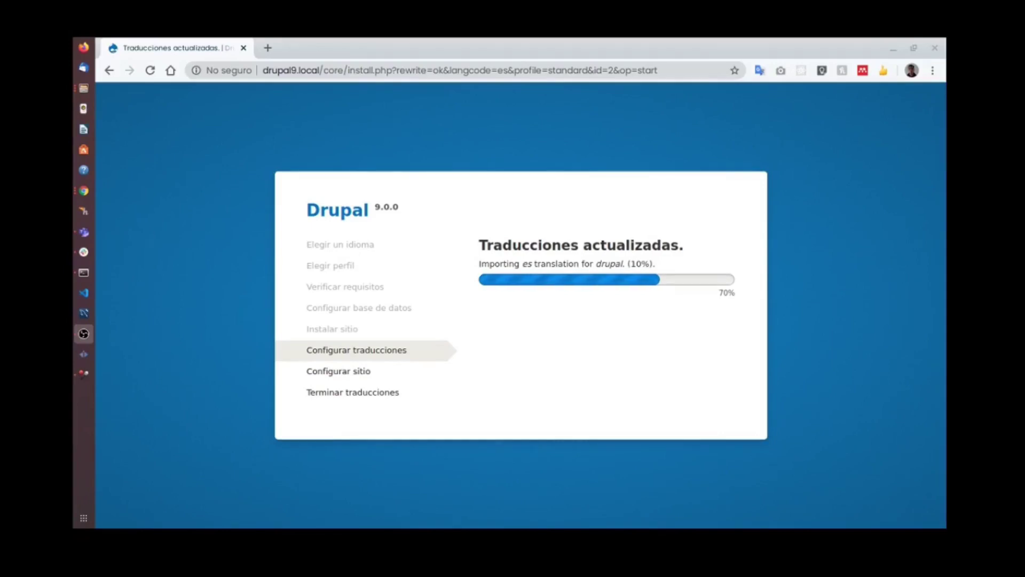
Name the site 'Drupal 9' and fill the site e-mail from the saved suggestion.
scroll(542, 184, down, 4)
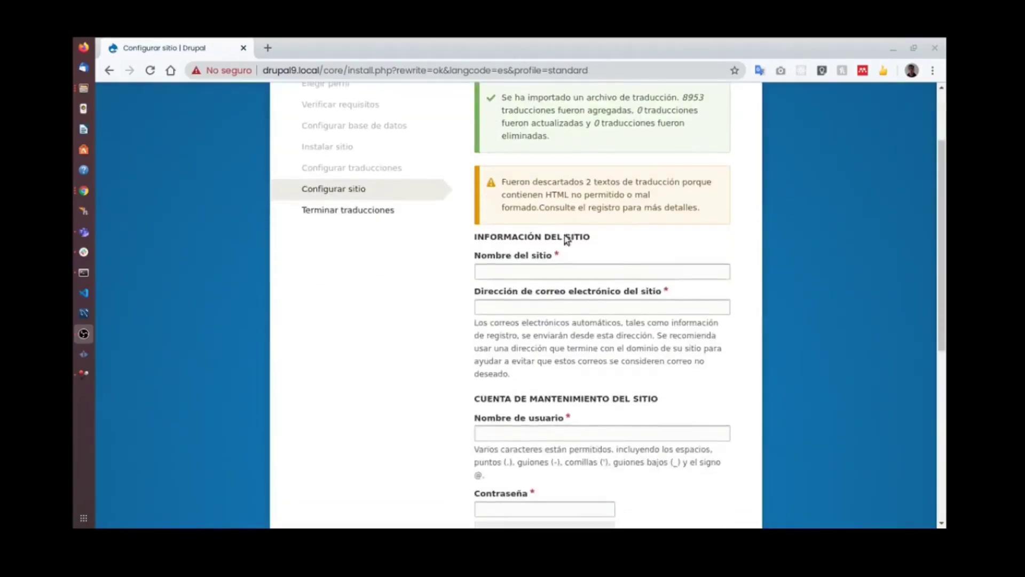
click(610, 270)
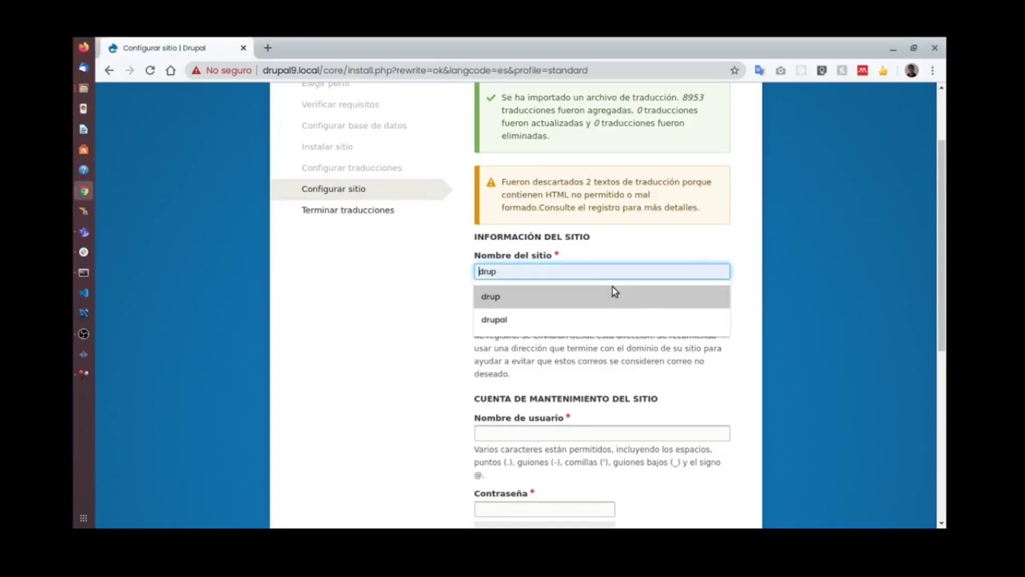
text(Du)
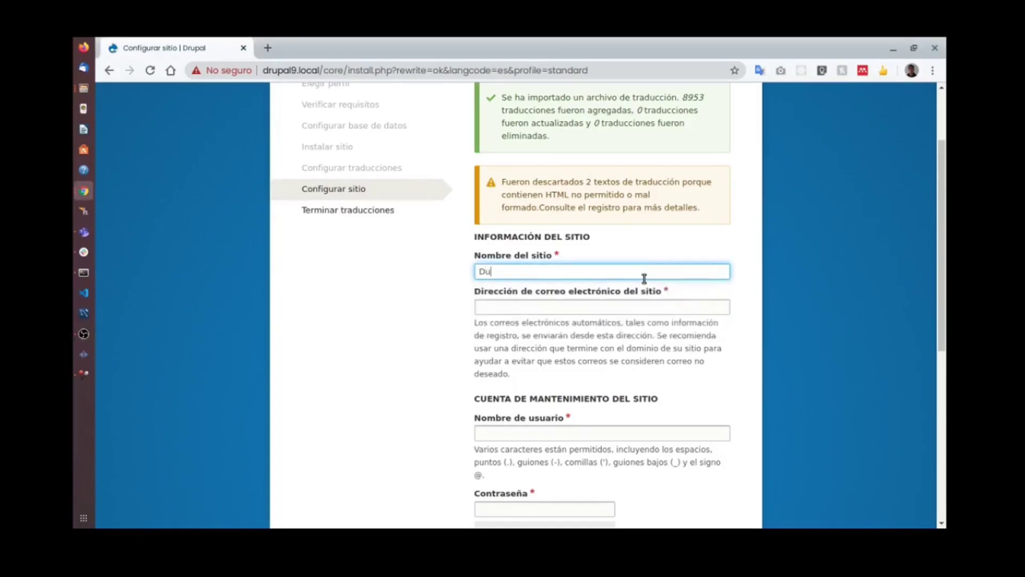
key(BackSpace)
text(rupl)
key(BackSpace)
key(BackSpace)
key(BackSpace)
text(upal 9)
key(Tab)
text(j)
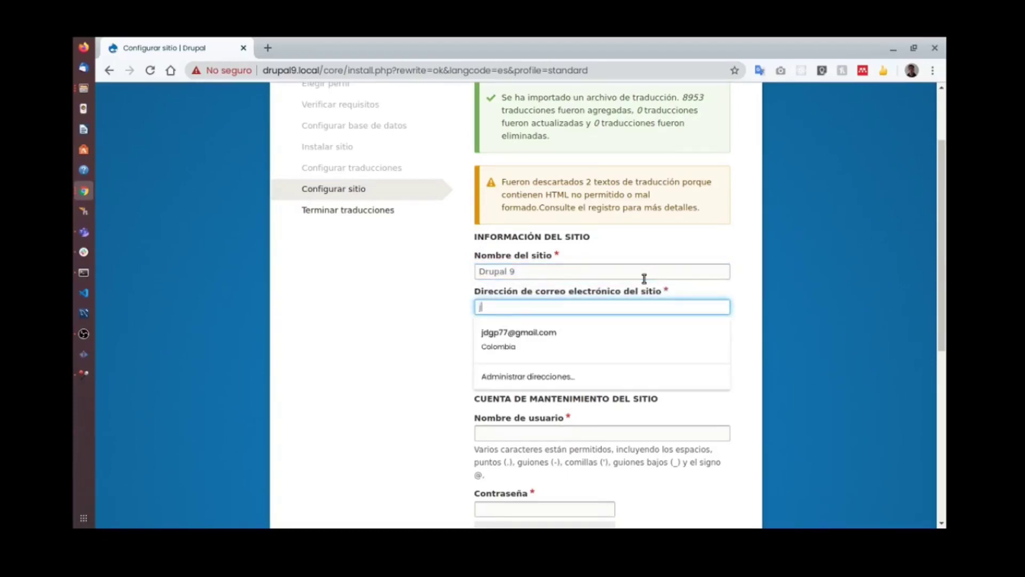
text(d)
key(Down)
key(Tab)
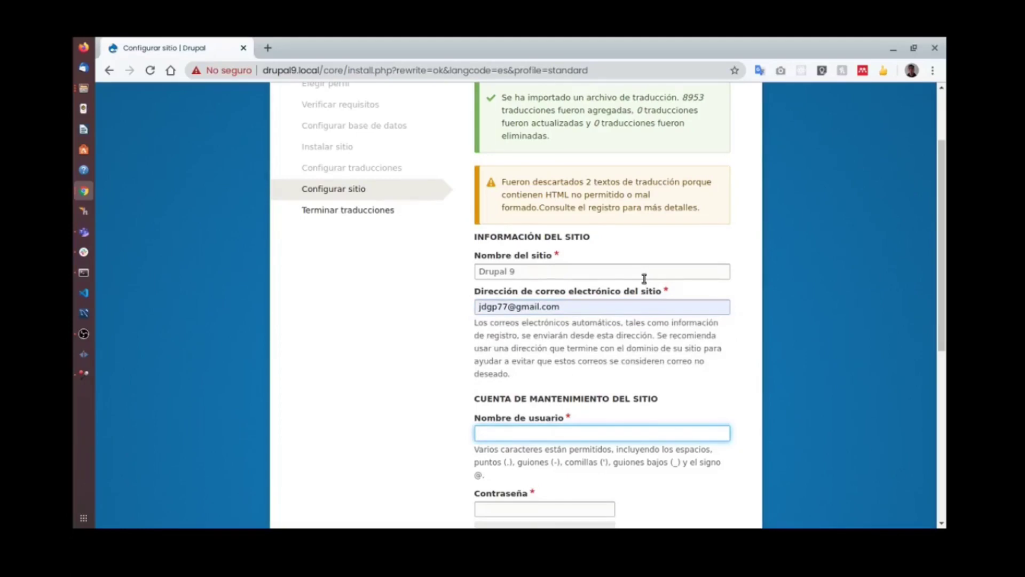
Set the maintenance username to admin and enter the password twice.
scroll(644, 278, down, 3)
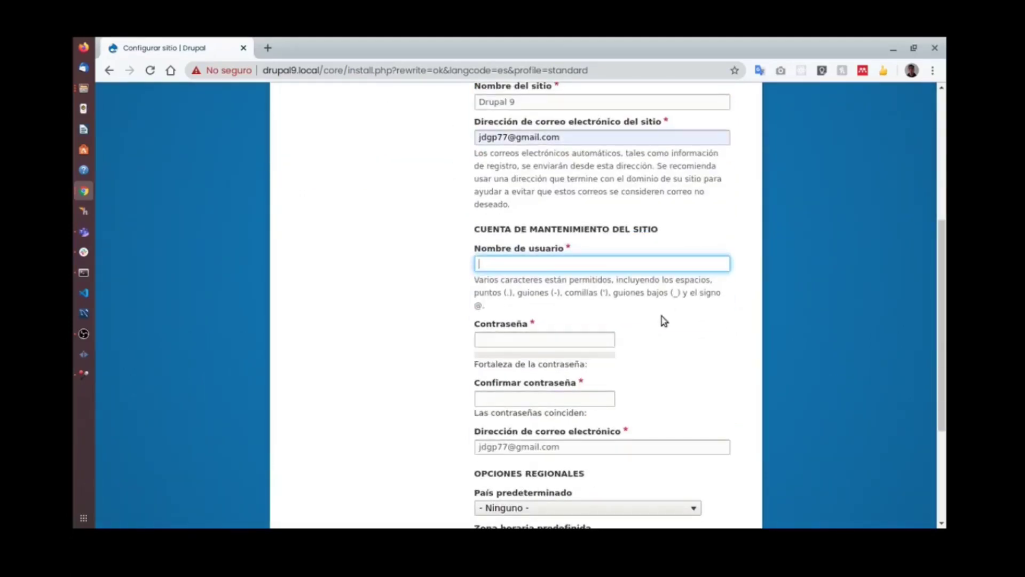
text(admin)
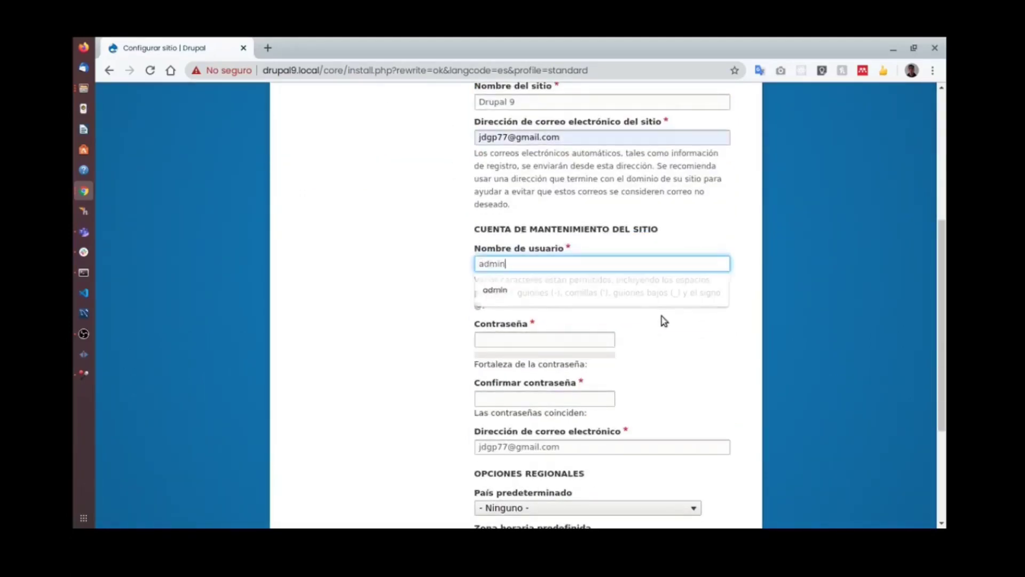
key(Tab)
text(•)
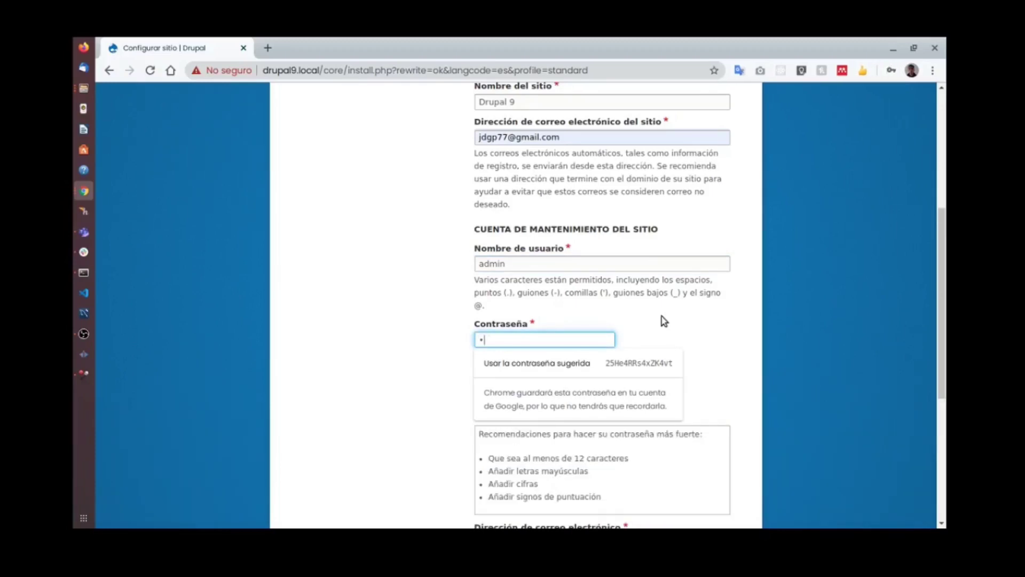
text(•••)
key(ctrl+a)
text(•••••)
scroll(694, 315, down, 3)
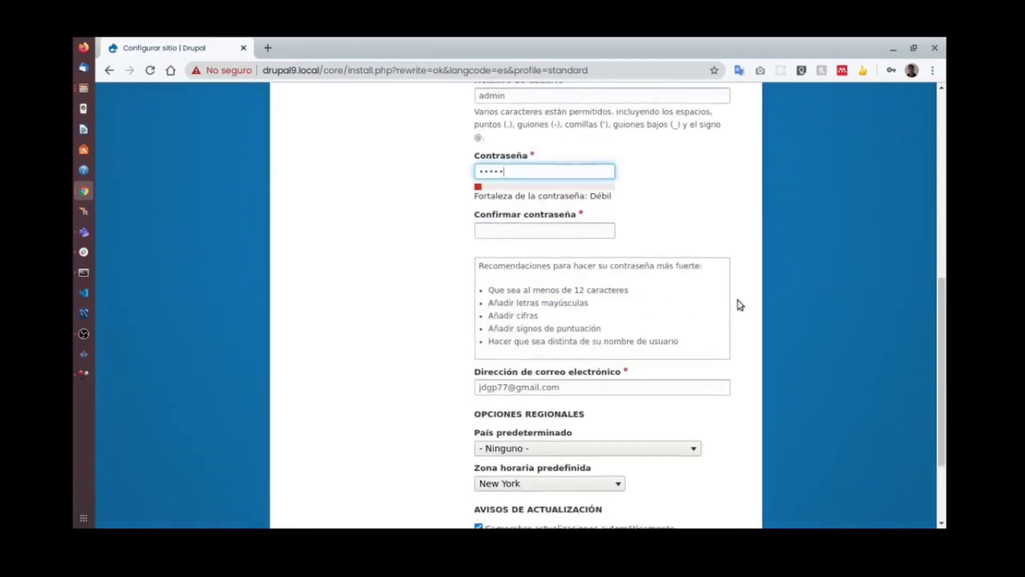
click(532, 225)
text(••)
key(Tab)
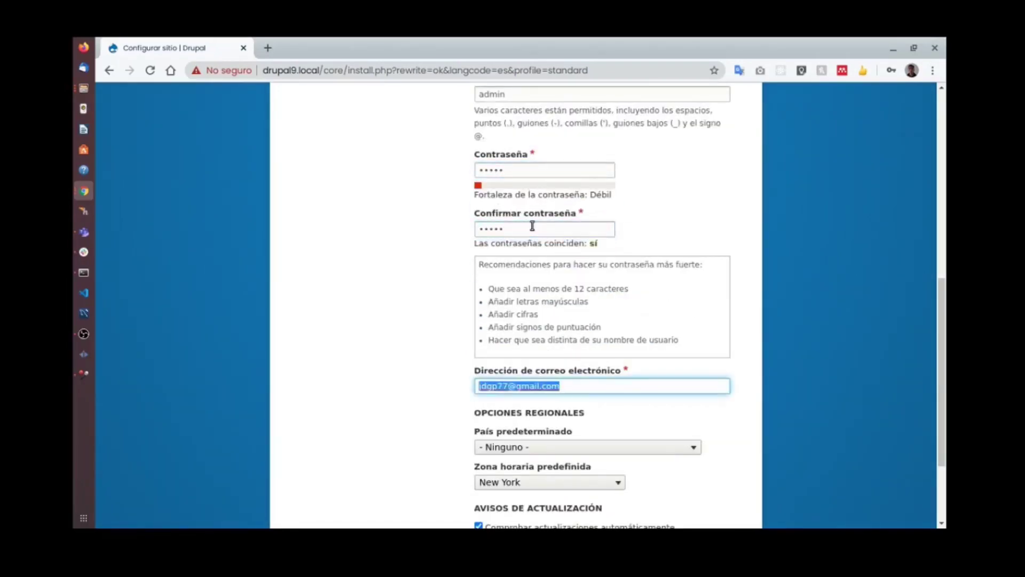
Set country Colombia, time zone Bogota, disable update checks, and save the configuration.
scroll(532, 225, down, 3)
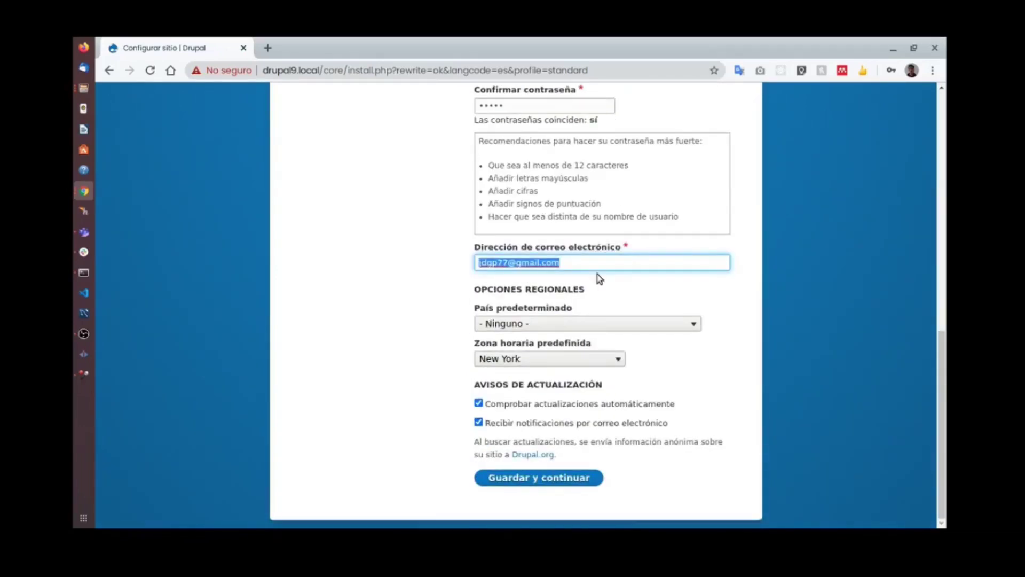
click(556, 324)
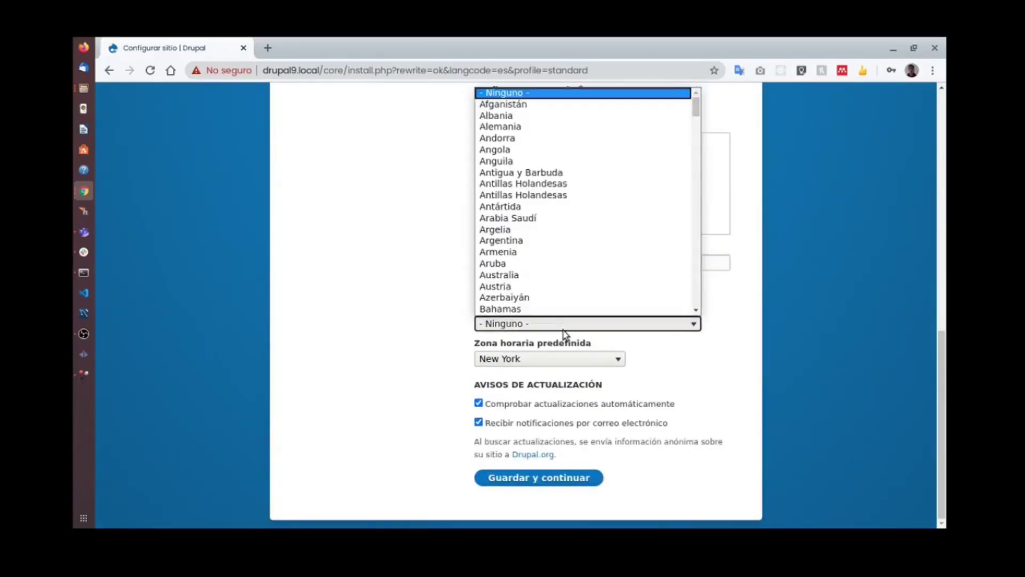
scroll(550, 208, down, 5)
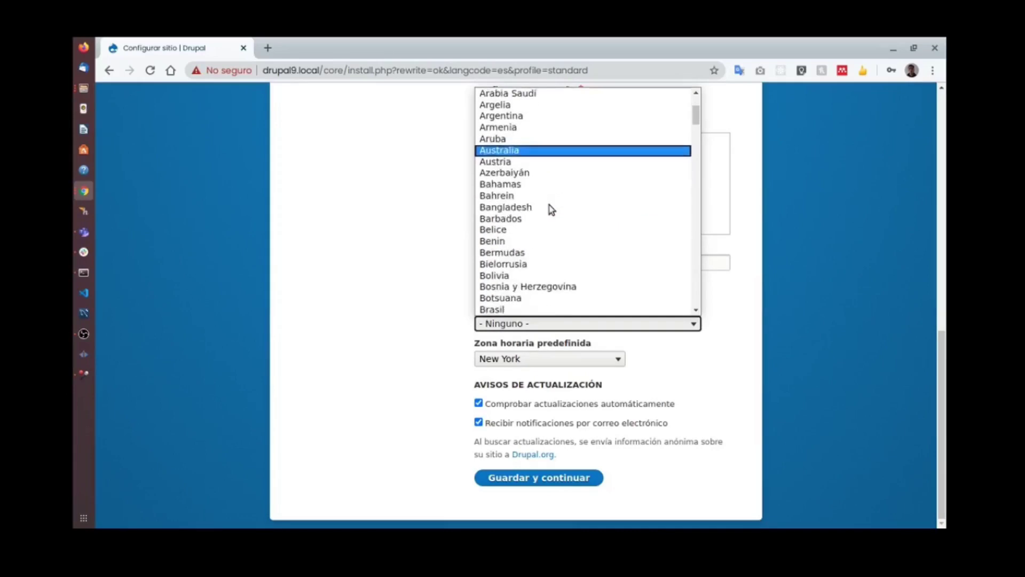
scroll(536, 275, down, 2)
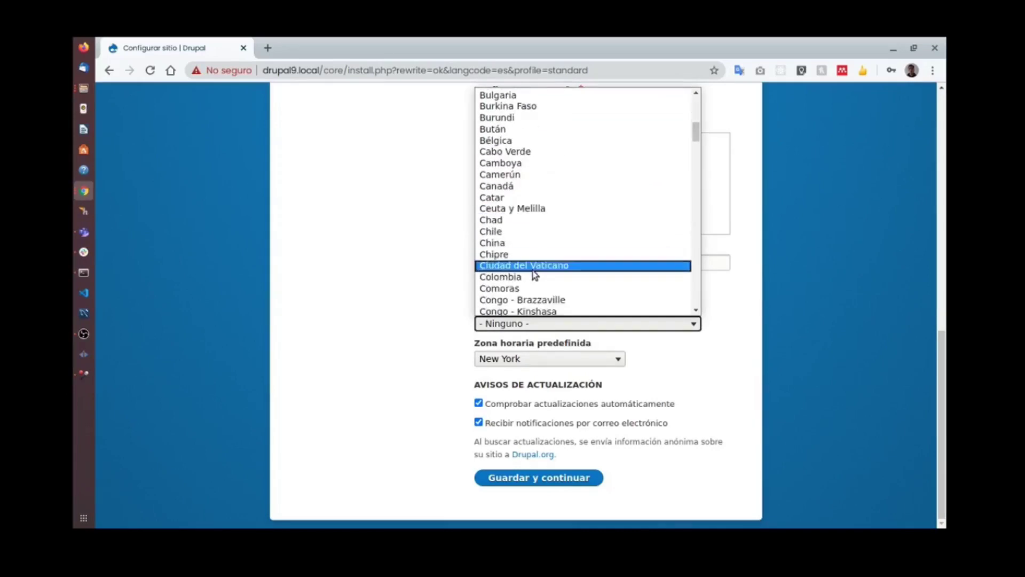
click(534, 278)
click(552, 359)
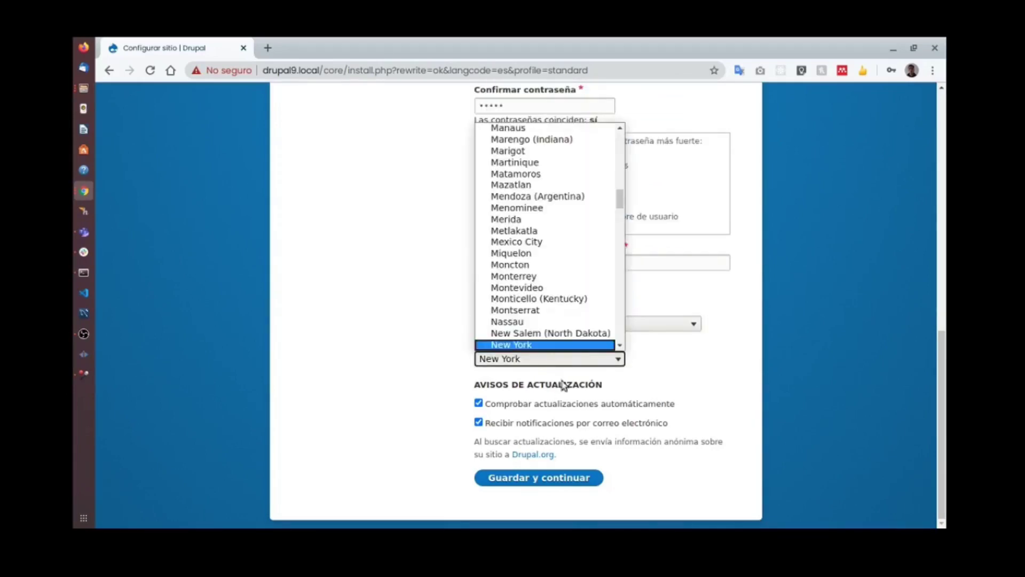
scroll(564, 198, up, 20)
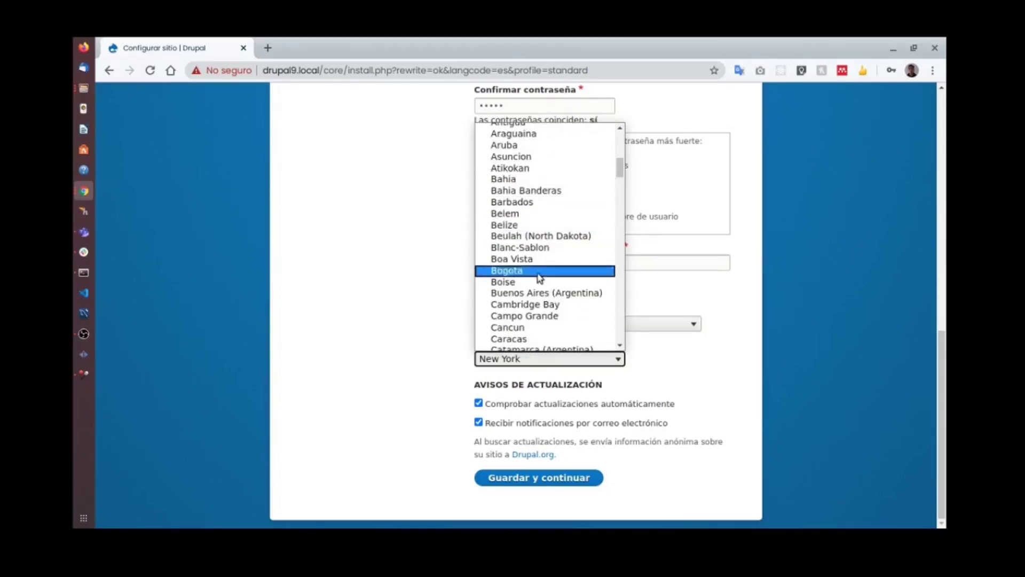
click(531, 271)
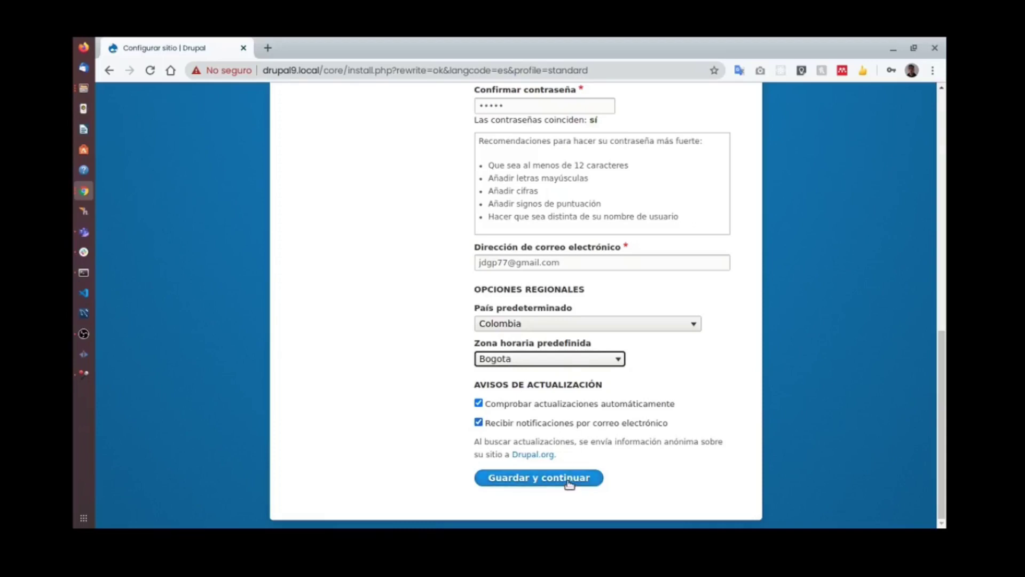
click(560, 404)
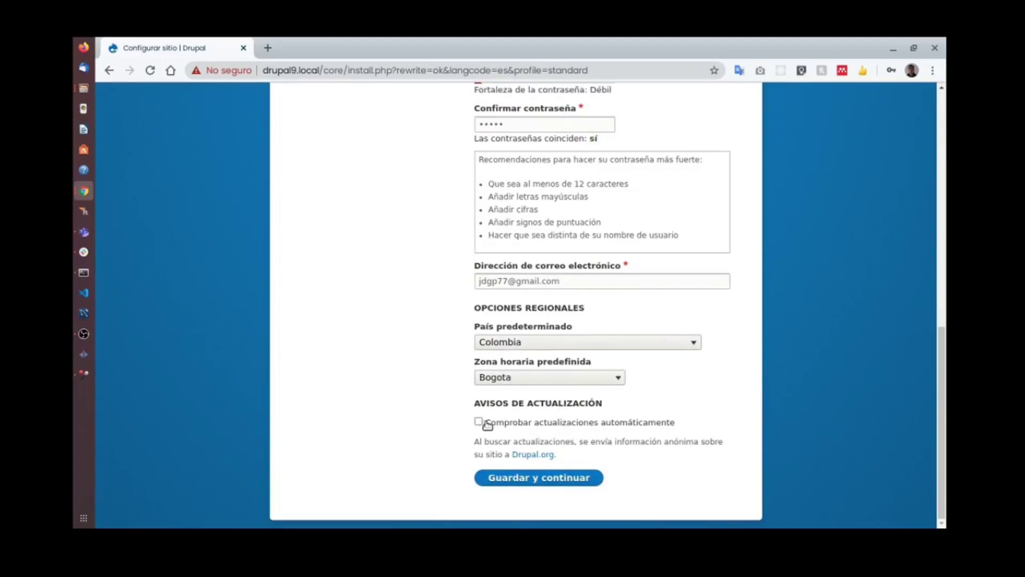
click(571, 481)
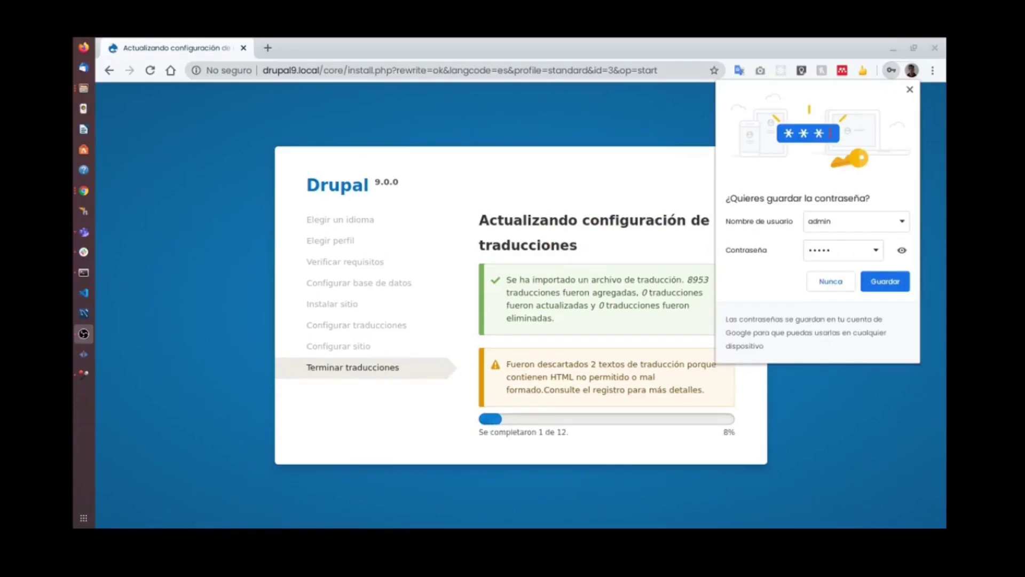
After installation finishes, open Contenido and go to Añadir contenido.
key(alt+Tab)
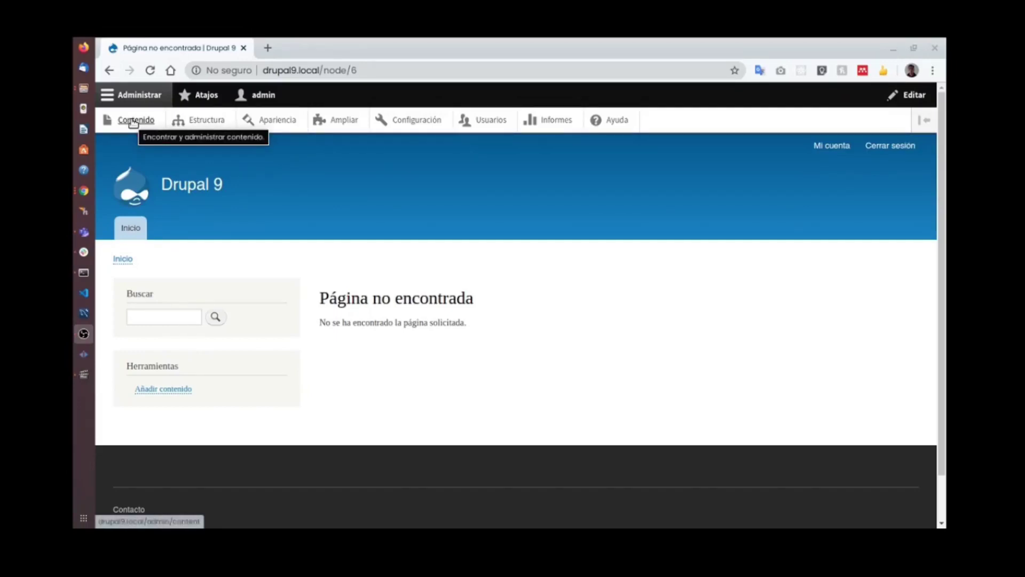
click(140, 120)
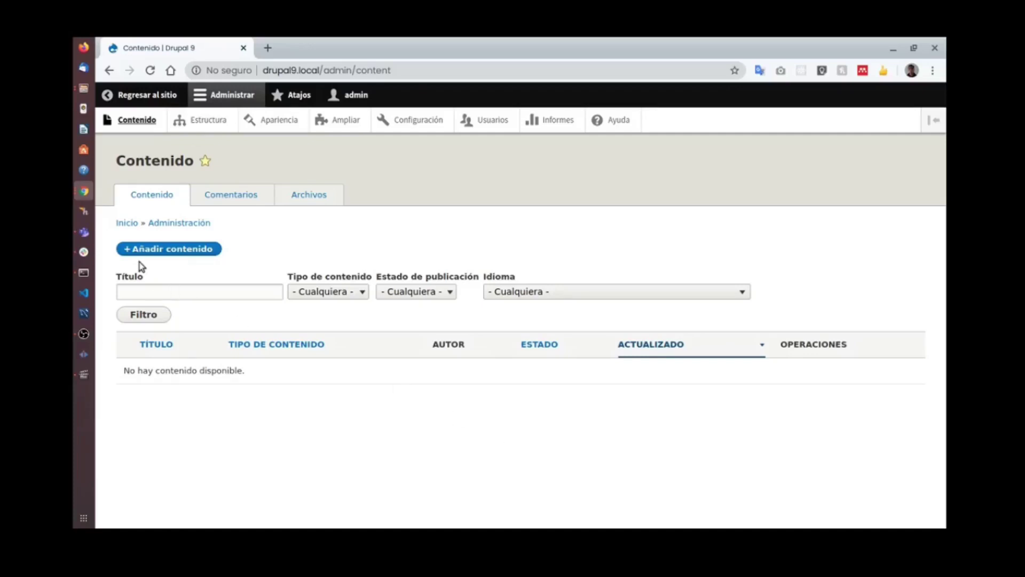
click(160, 248)
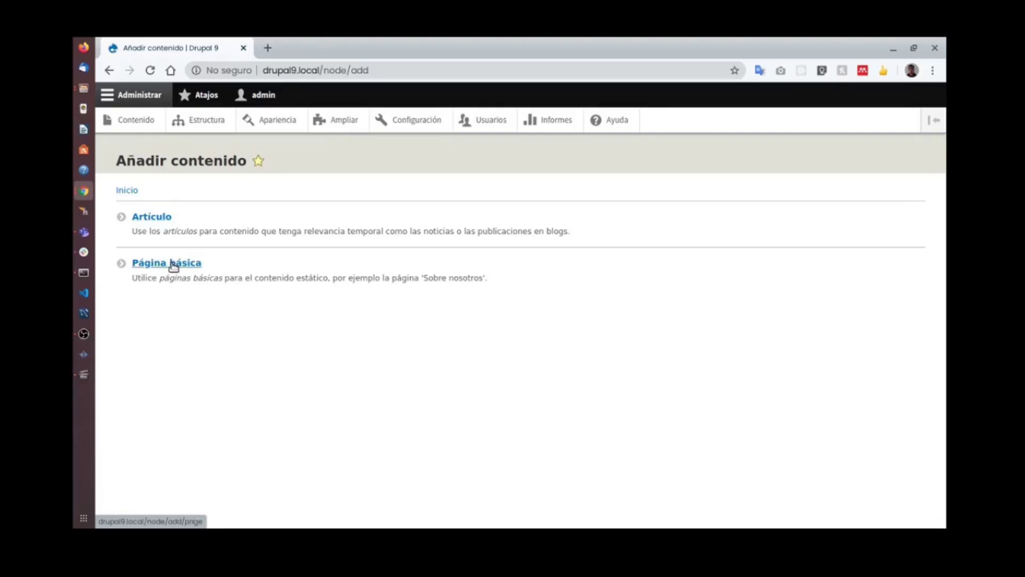
Create and save a basic page titled Misión Visión, then open the content list.
click(172, 264)
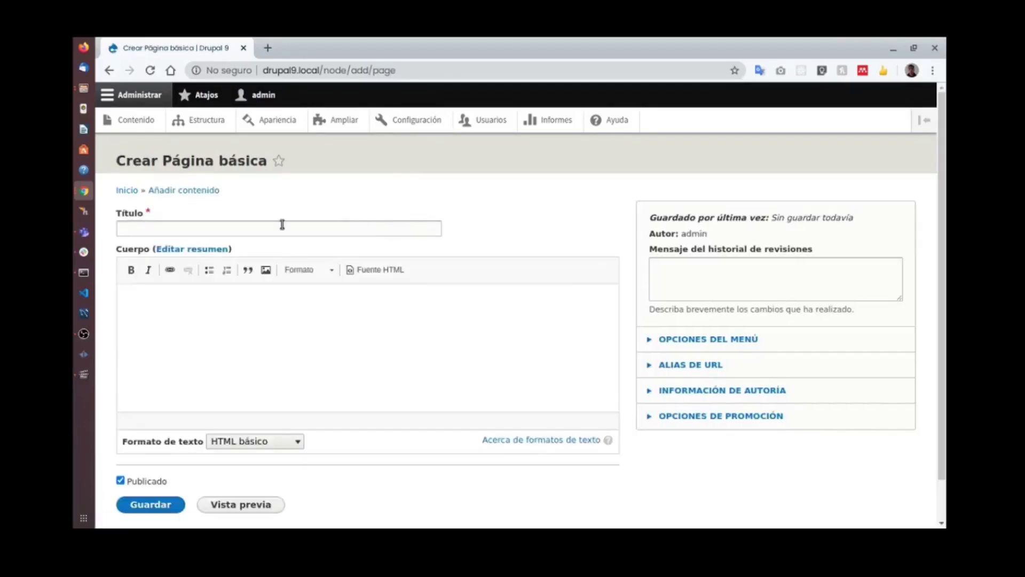
click(282, 224)
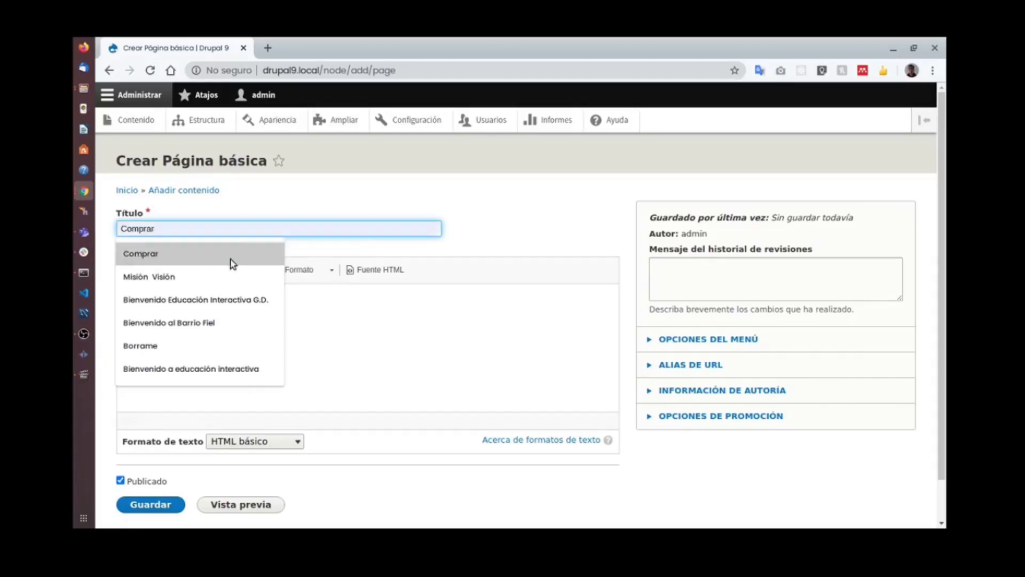
click(219, 277)
click(242, 293)
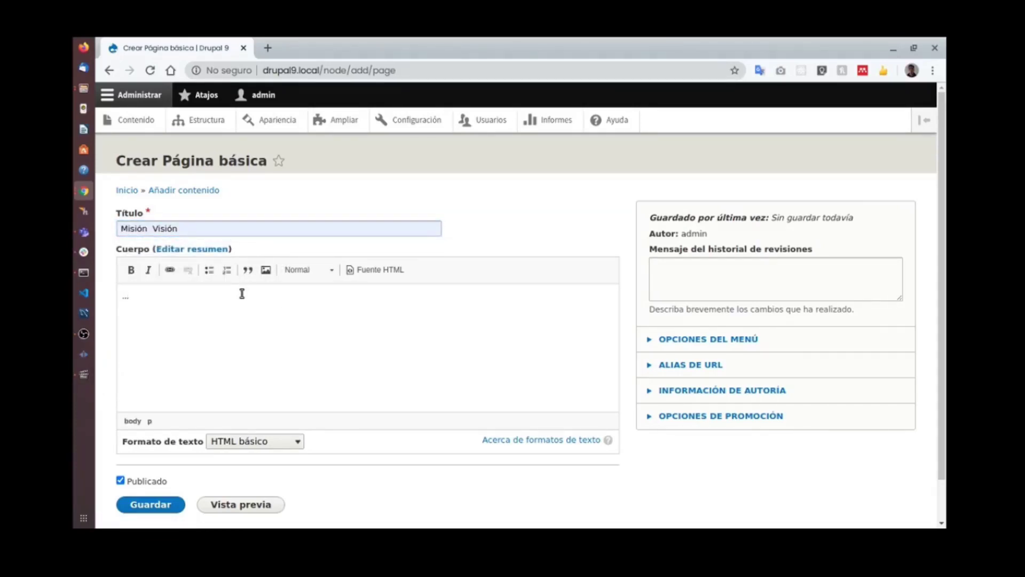
click(152, 509)
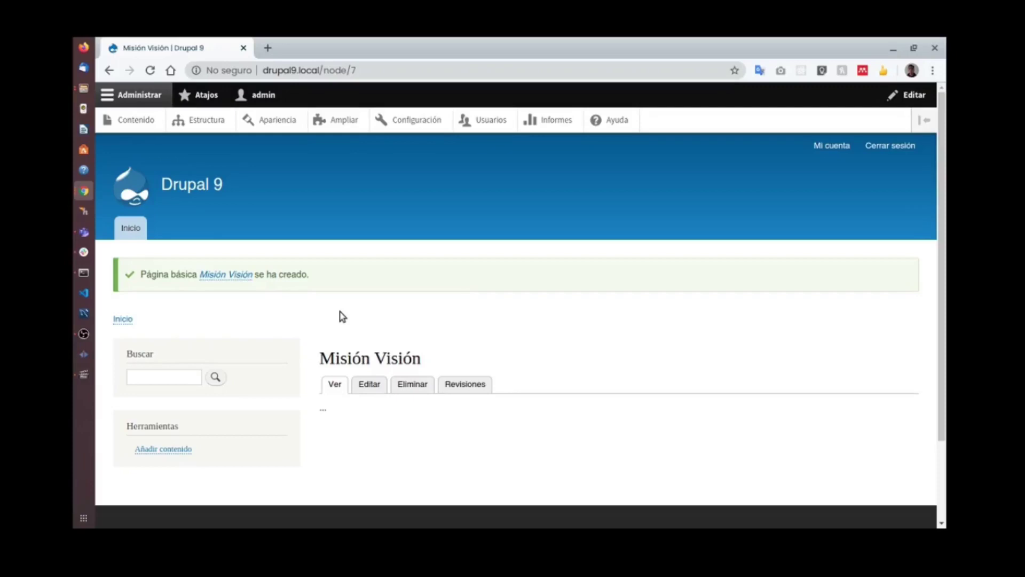
scroll(435, 352, down, 2)
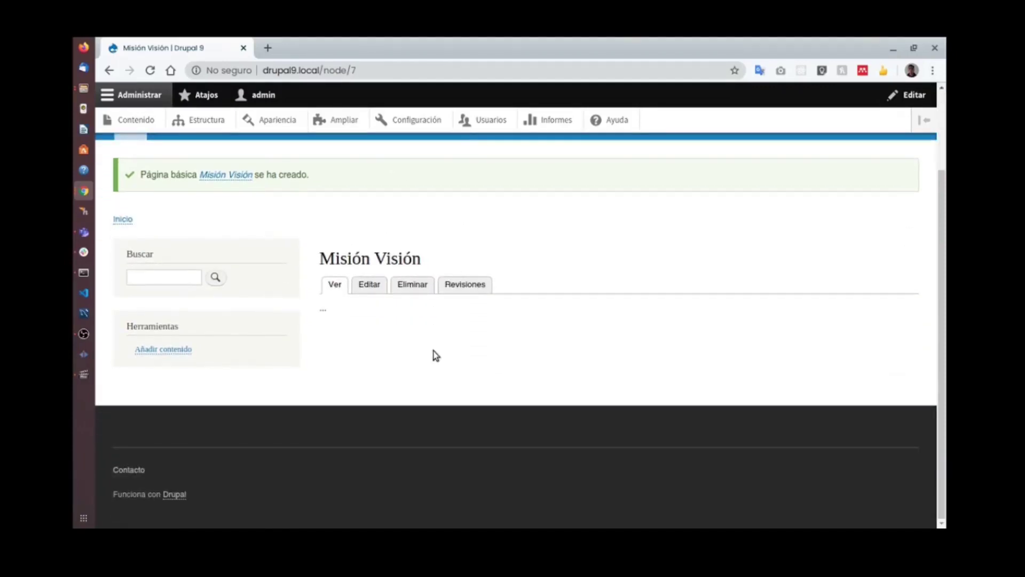
scroll(436, 355, up, 2)
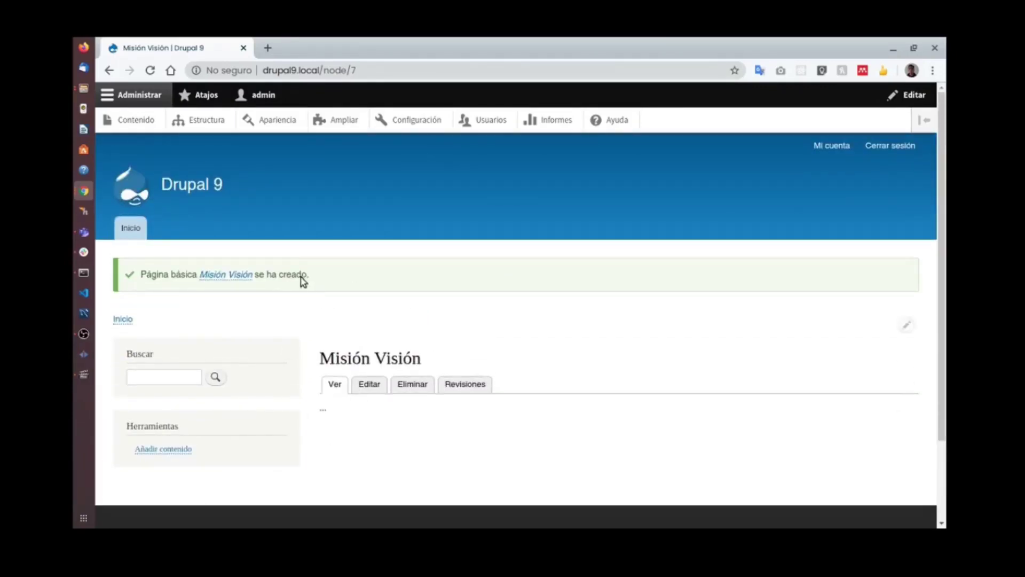
click(144, 124)
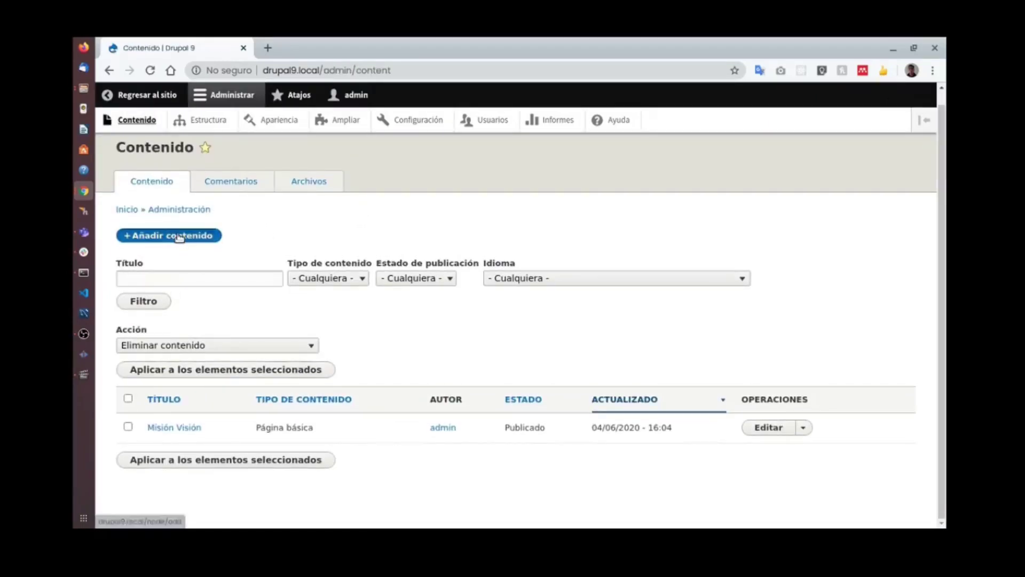
Start a new basic page titled Quienes somos.
click(172, 248)
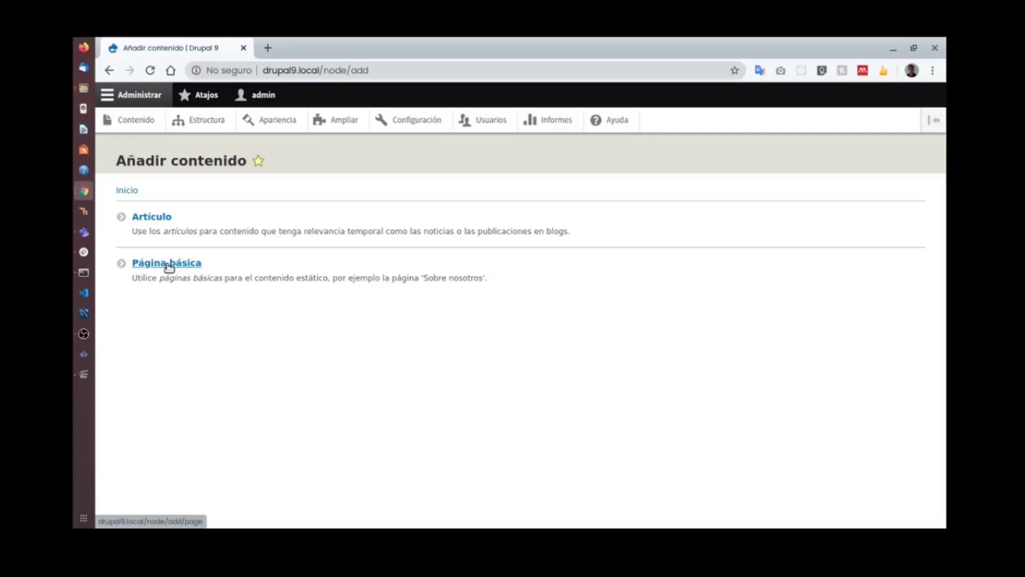
click(169, 265)
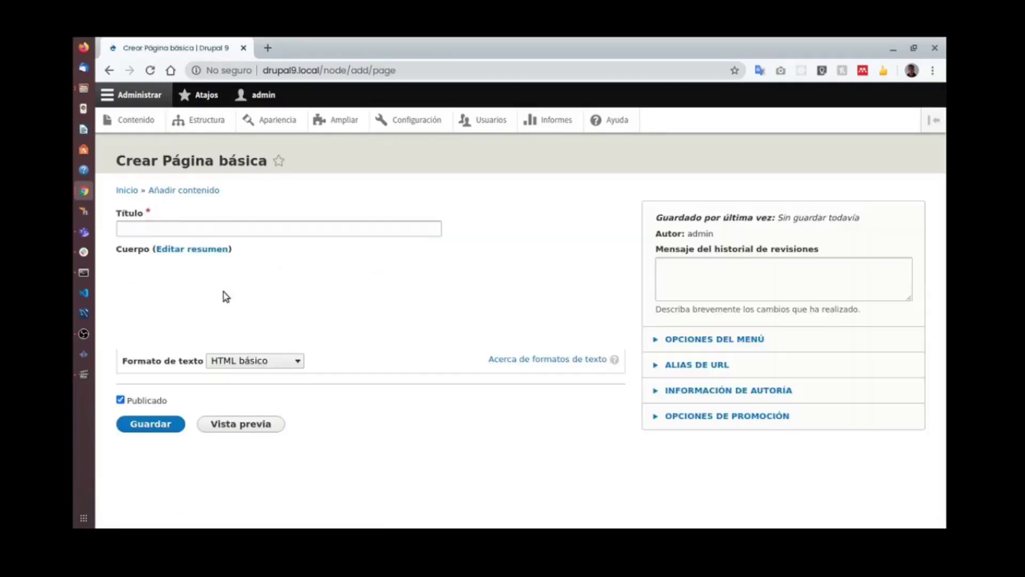
click(203, 228)
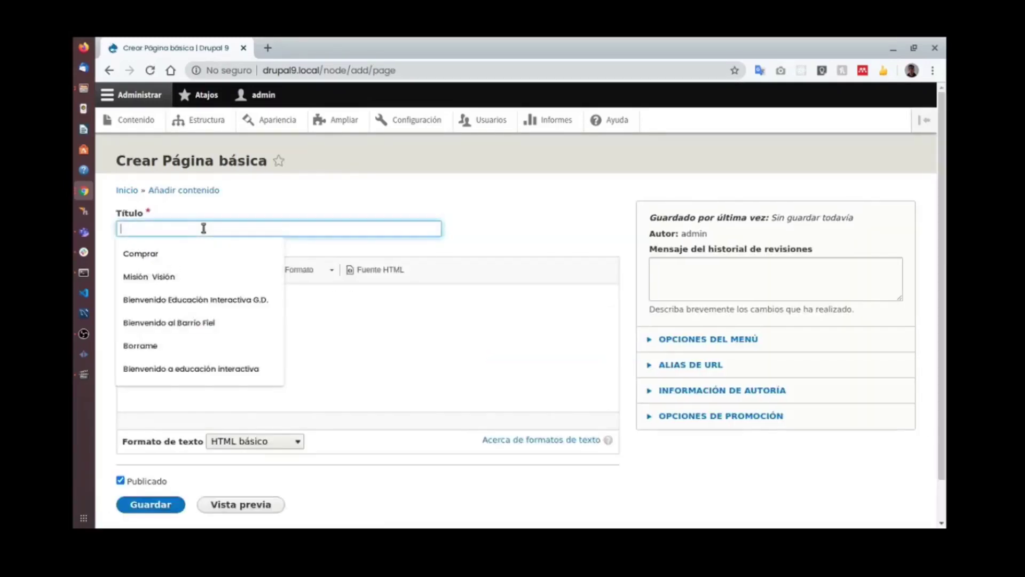
text(Quienes somos)
click(209, 265)
click(207, 299)
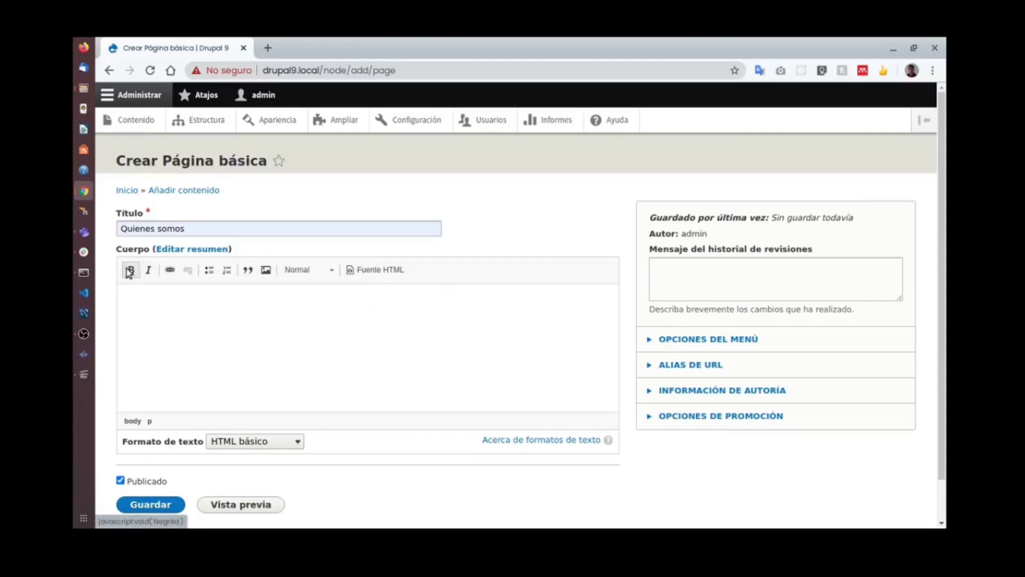
Add an Encabezado 2 heading 'Mi titulo' followed by the paragraph 'asdasdasdasd'.
click(295, 271)
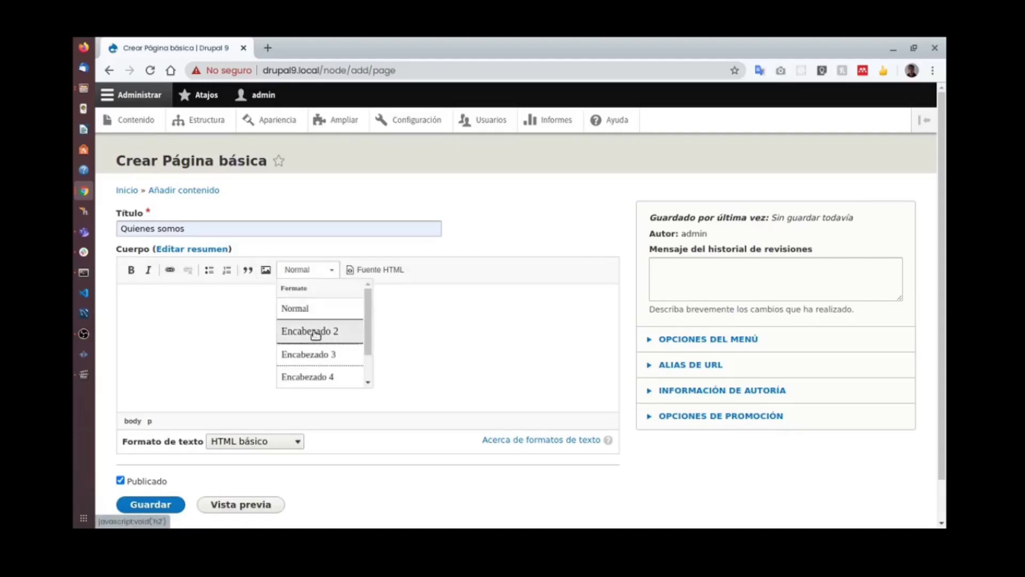
click(308, 331)
text(Mi titulo)
key(Return)
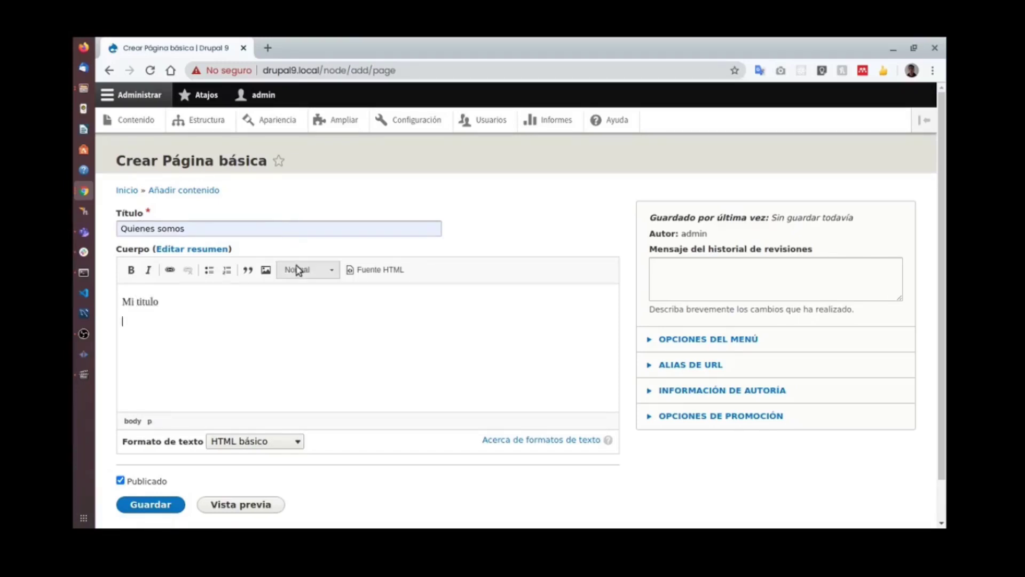
click(299, 270)
click(320, 309)
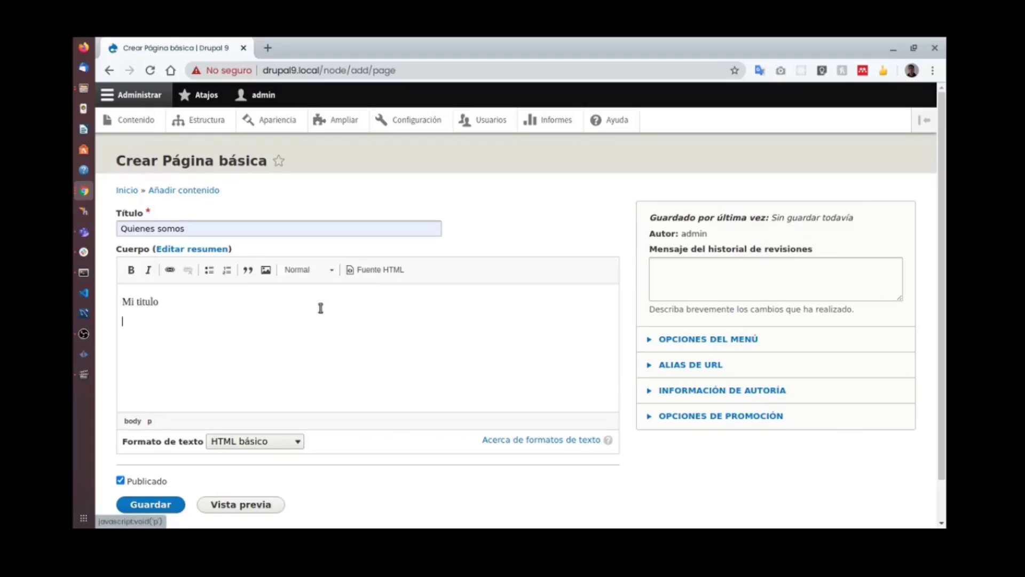
text(asdasdasdasd)
key(Return)
Add a bulleted list with items 'sadasdasd' and 'asdsad', then bring up the image form.
click(208, 269)
text(sadasdasd)
key(Return)
text(asdsad)
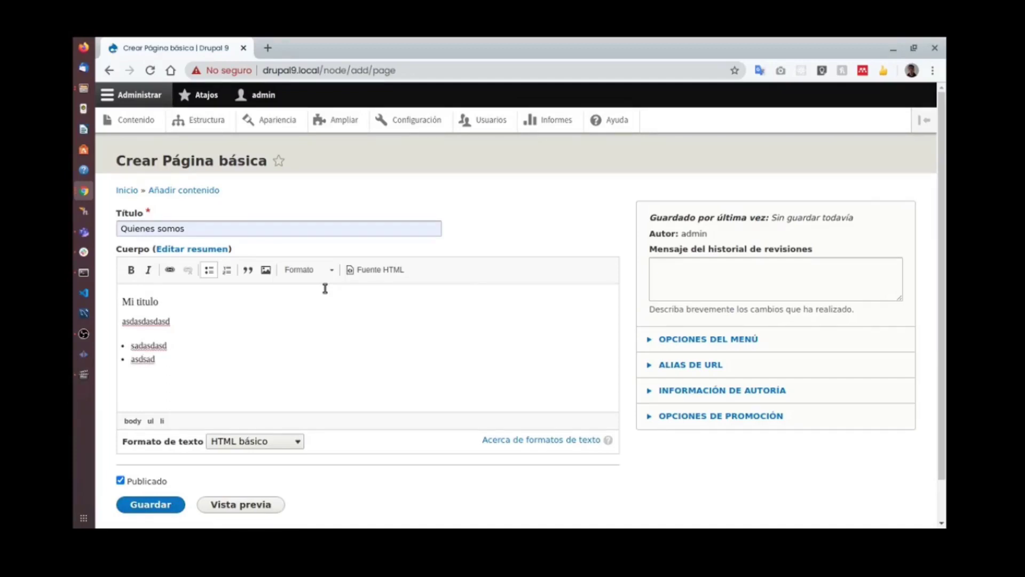
key(Return)
click(266, 269)
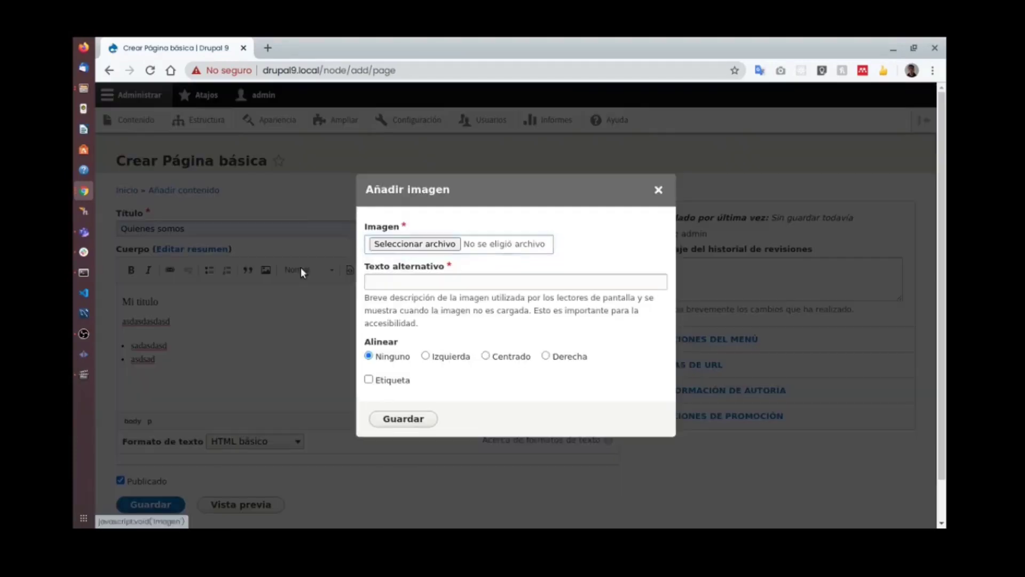
Upload SeCayoElStreaming.jpg with alt text 'Up' and insert it into the page body.
click(442, 244)
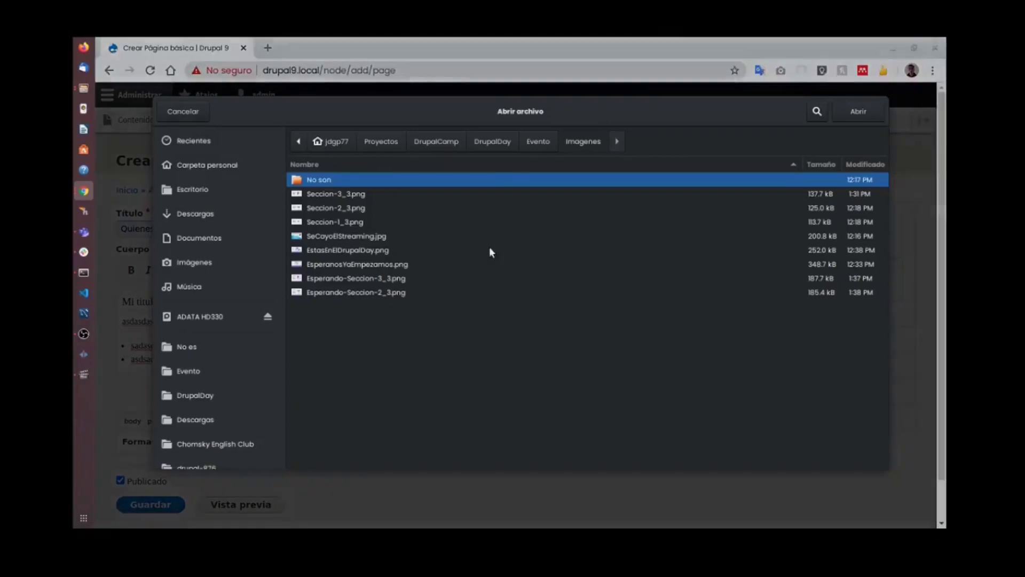
click(313, 239)
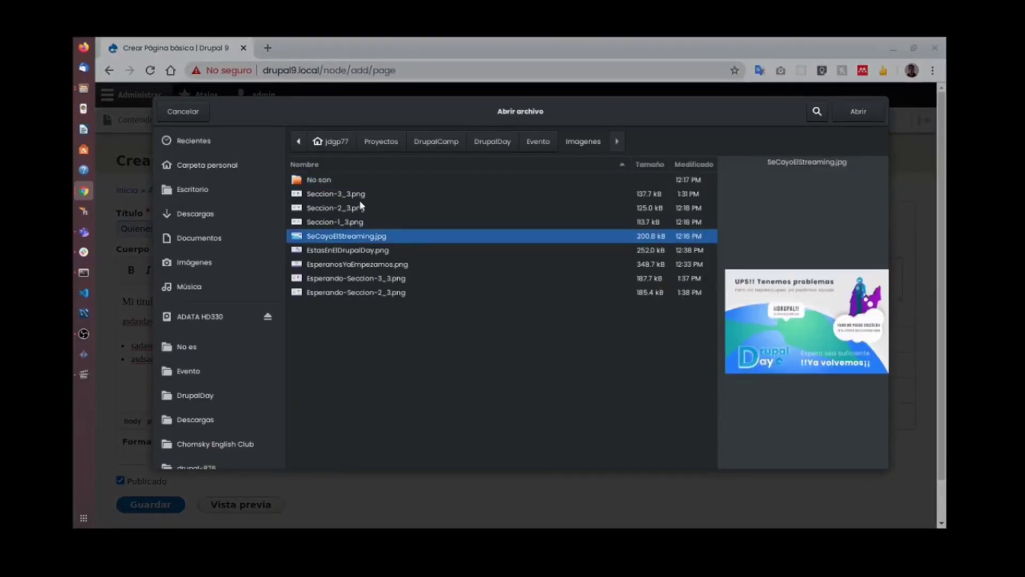
key(Up)
key(Up)
key(Up)
click(408, 237)
click(857, 112)
click(544, 281)
text(Ups)
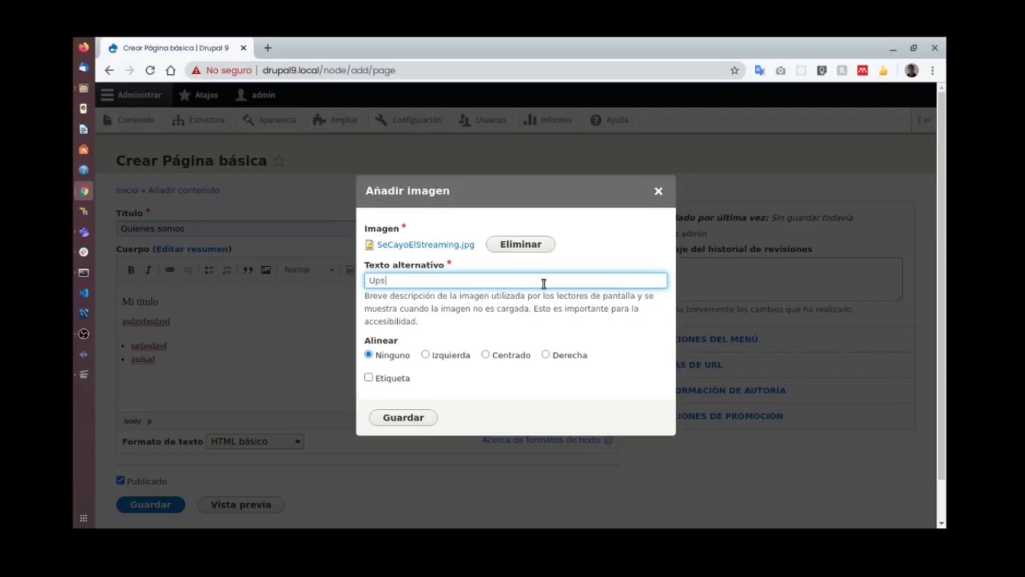
click(404, 417)
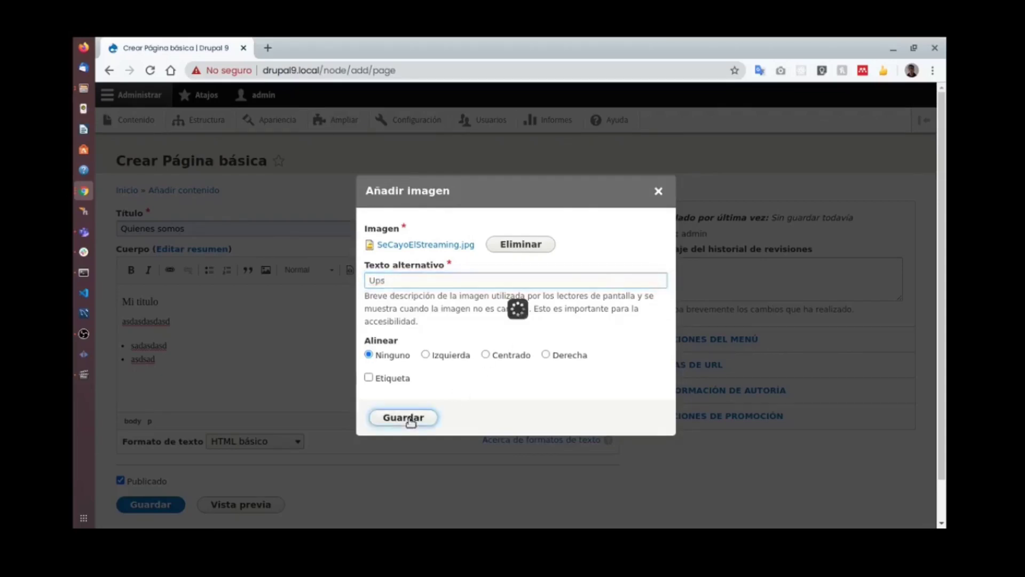
Check the inserted image below the bulleted list and save the Quienes somos page.
scroll(422, 405, down, 4)
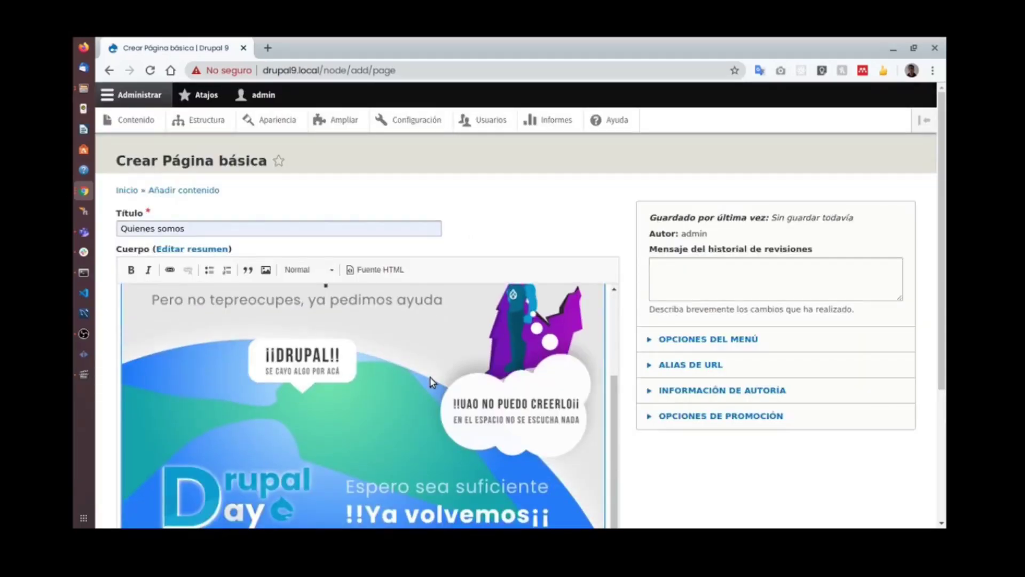
scroll(394, 373, up, 4)
scroll(368, 418, down, 6)
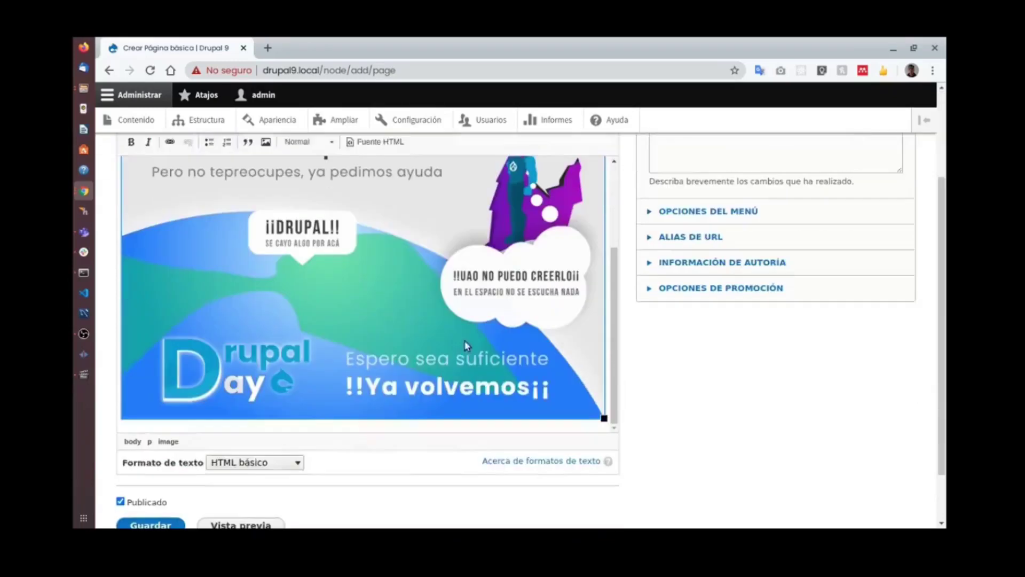
scroll(383, 392, up, 4)
scroll(383, 392, up, 3)
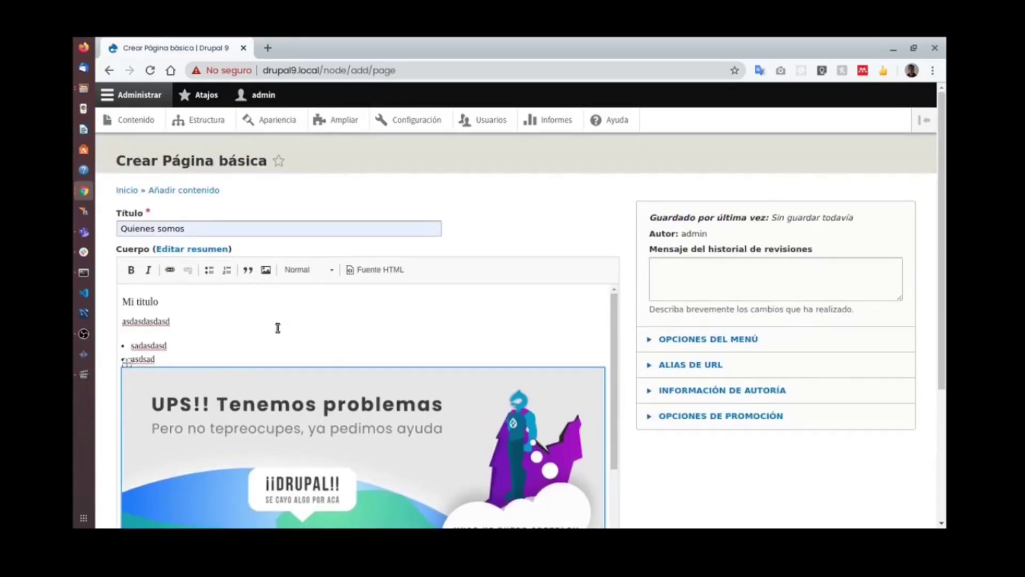
click(213, 228)
scroll(303, 323, down, 5)
scroll(304, 323, down, 4)
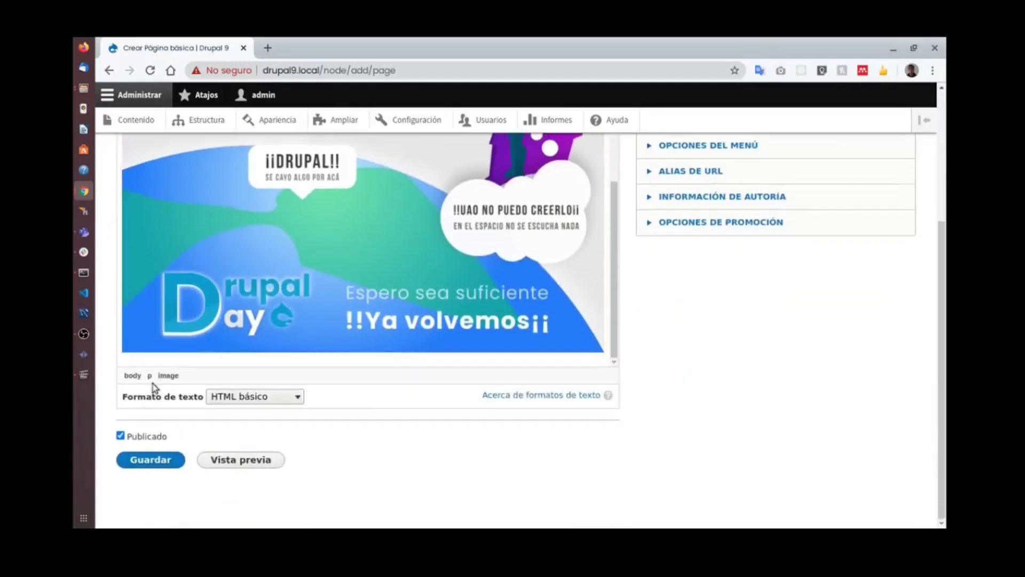
click(164, 459)
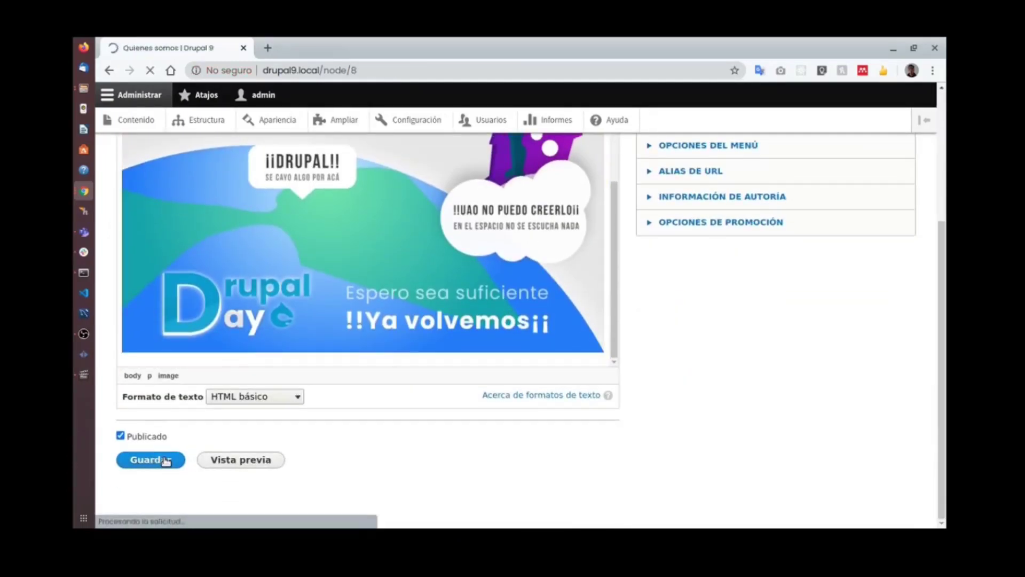
Move between the content list and the Quienes somos page to check its node path.
scroll(511, 323, down, 10)
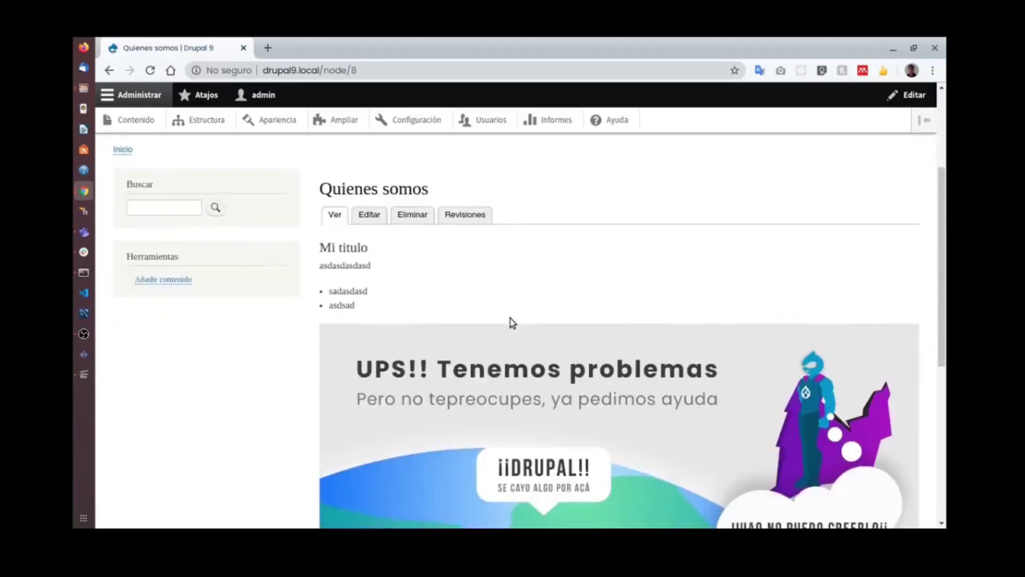
scroll(510, 327, up, 5)
scroll(510, 327, up, 6)
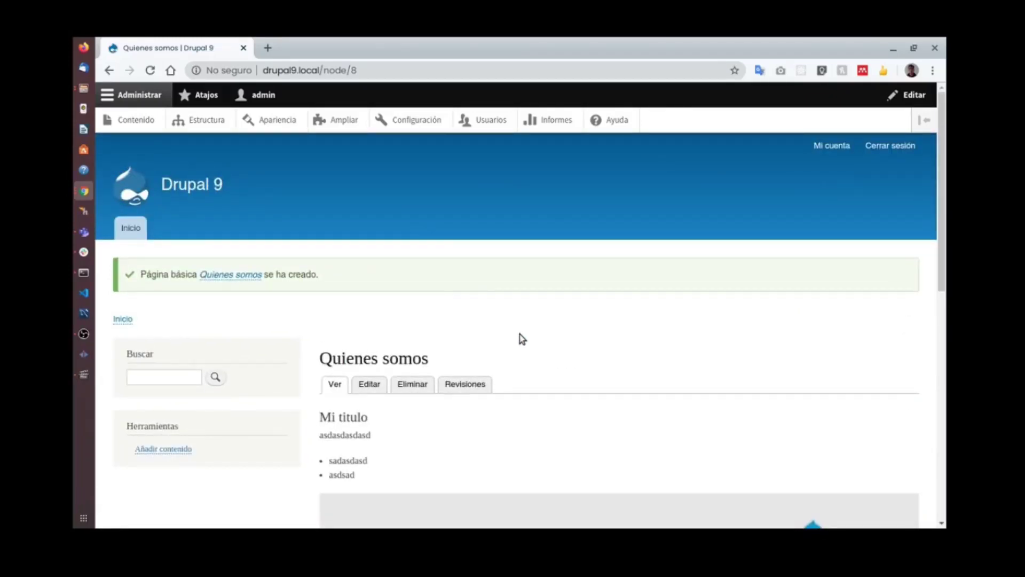
click(137, 120)
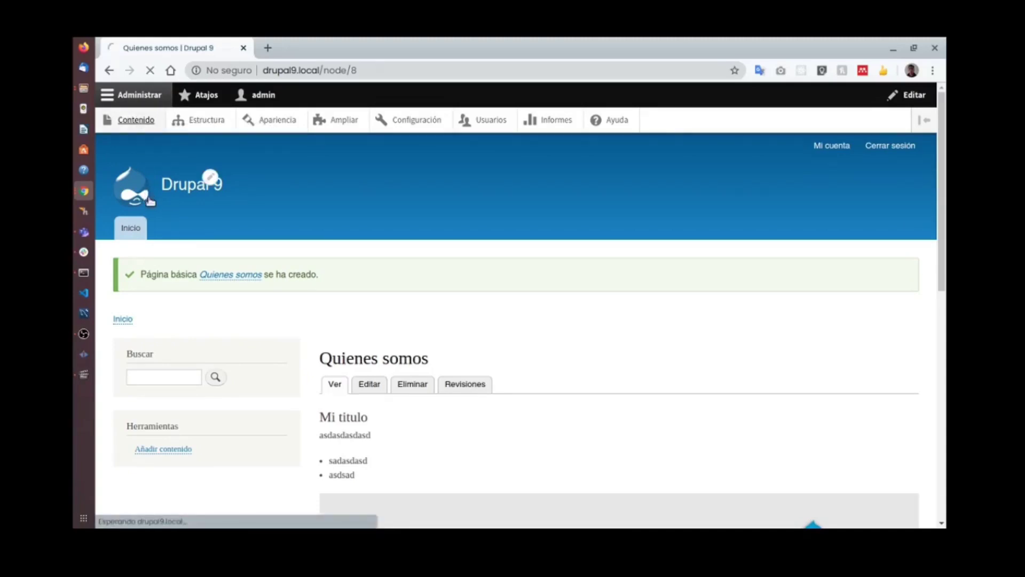
click(109, 70)
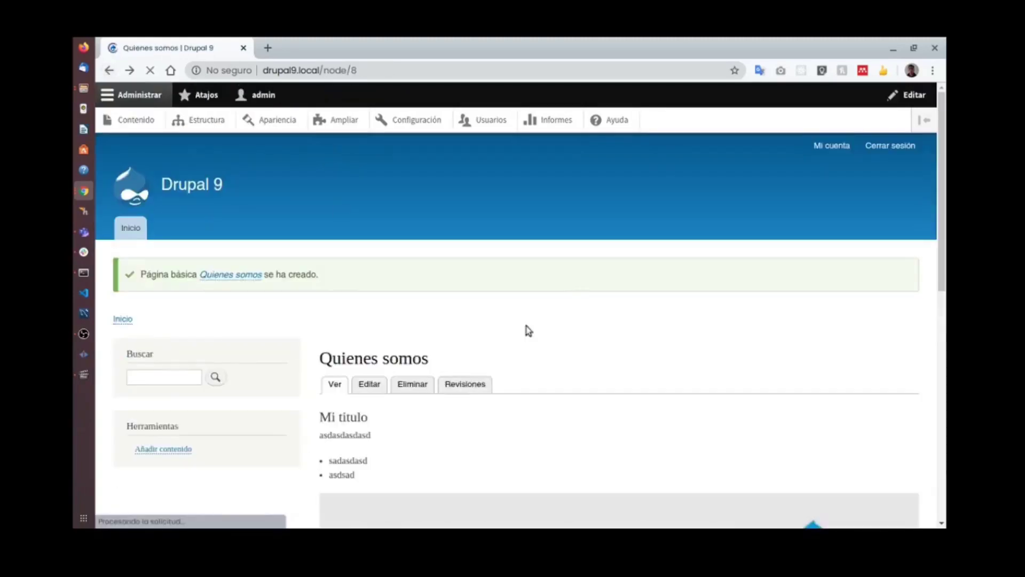
scroll(515, 373, down, 5)
scroll(549, 382, up, 5)
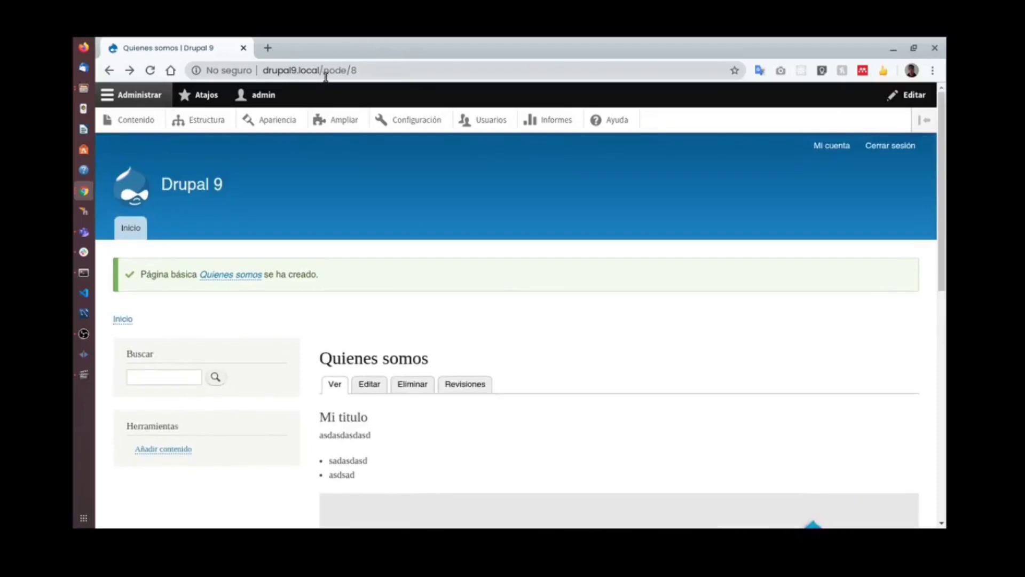
drag(321, 72, 443, 78)
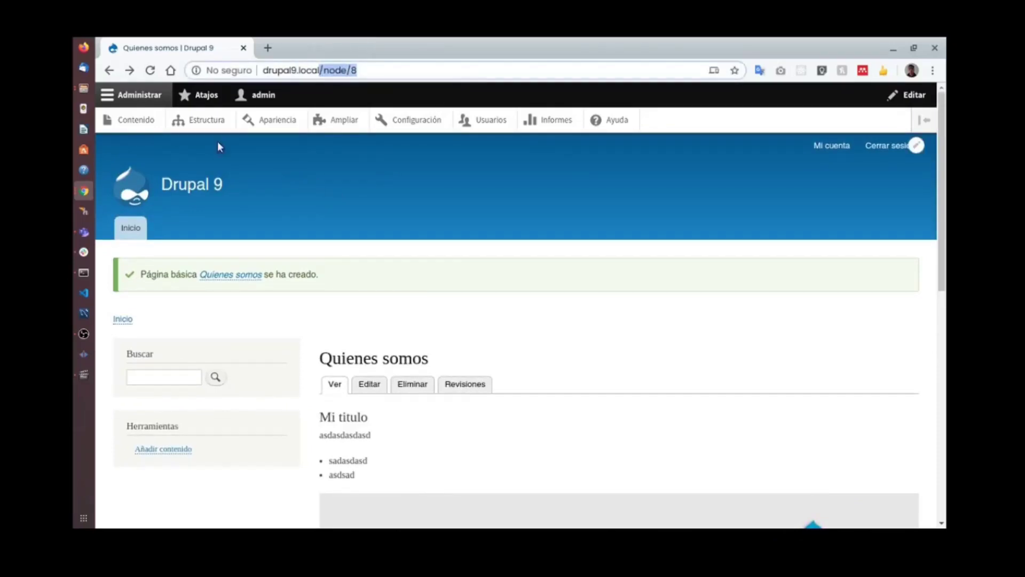
click(150, 123)
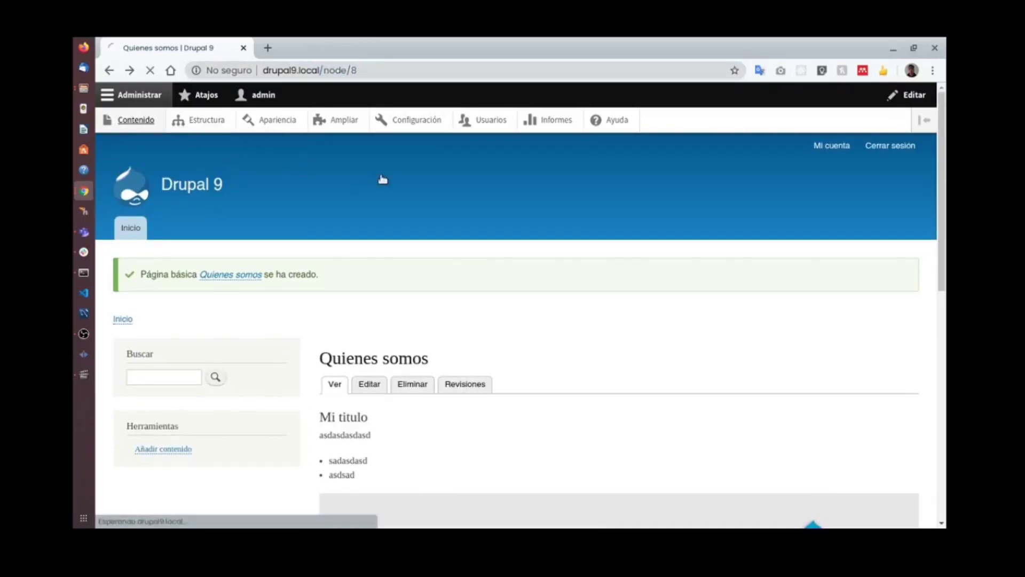
scroll(338, 272, down, 1)
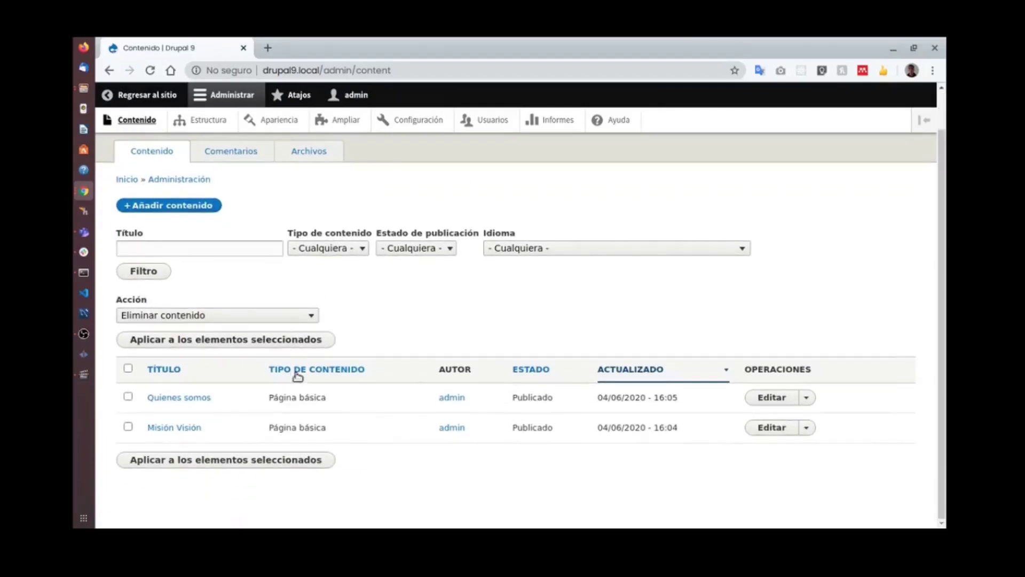
click(771, 399)
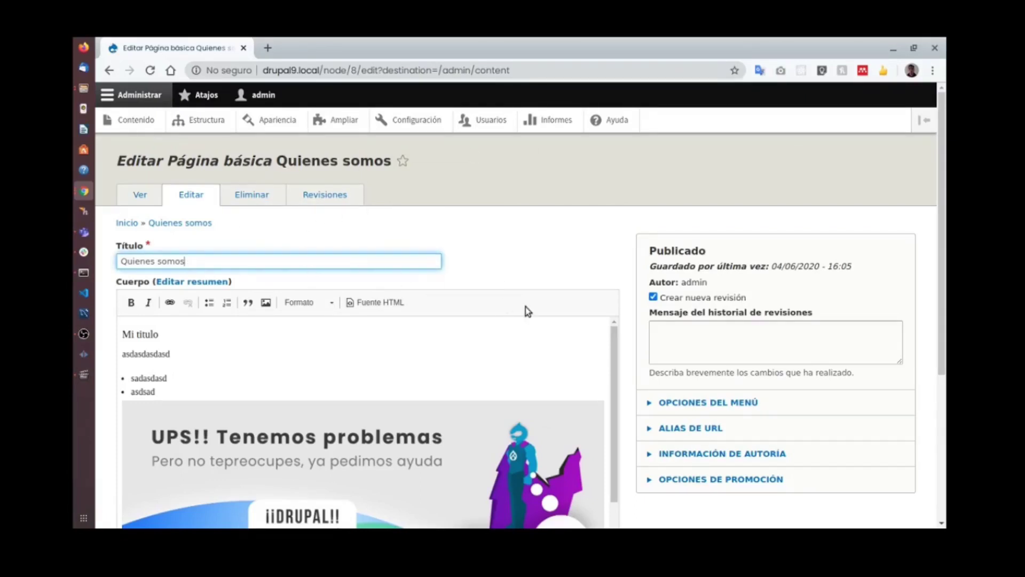
click(136, 120)
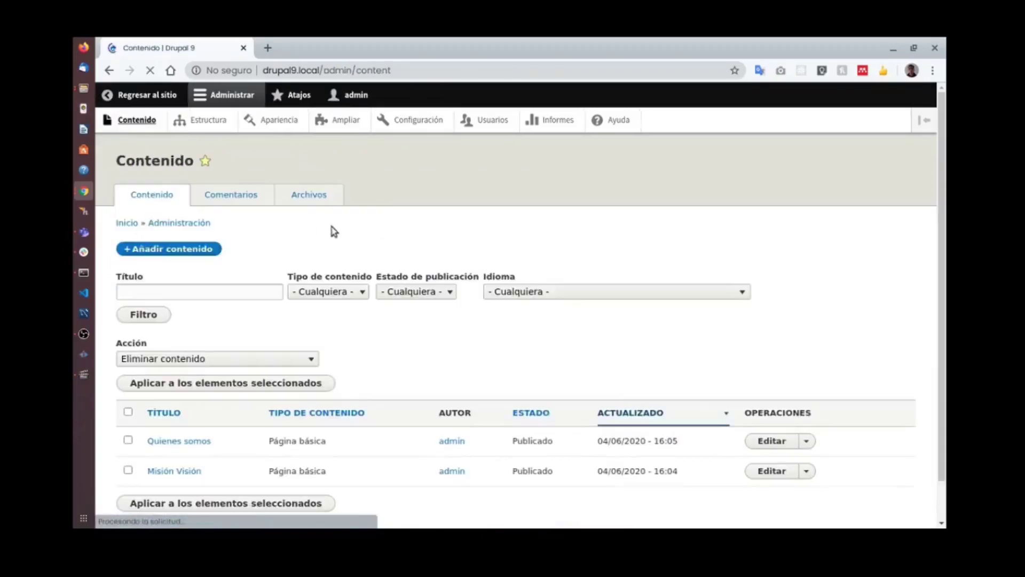
scroll(683, 331, down, 2)
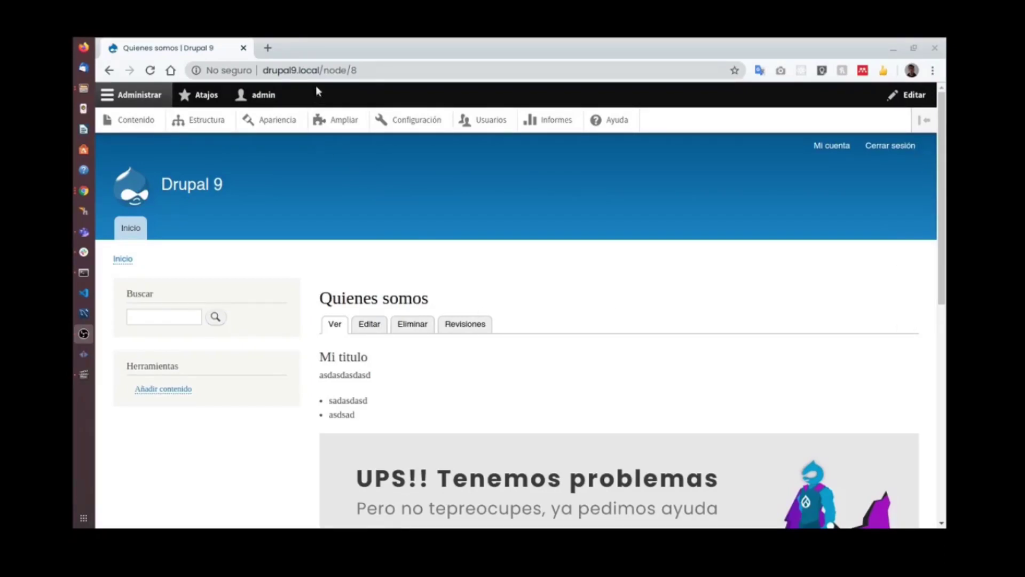
drag(320, 70, 377, 70)
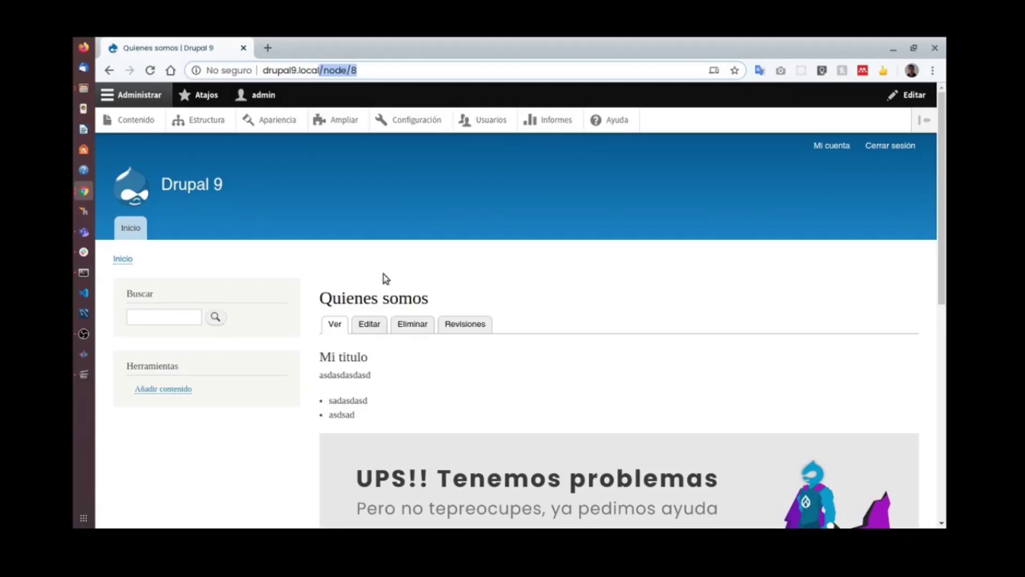
click(135, 120)
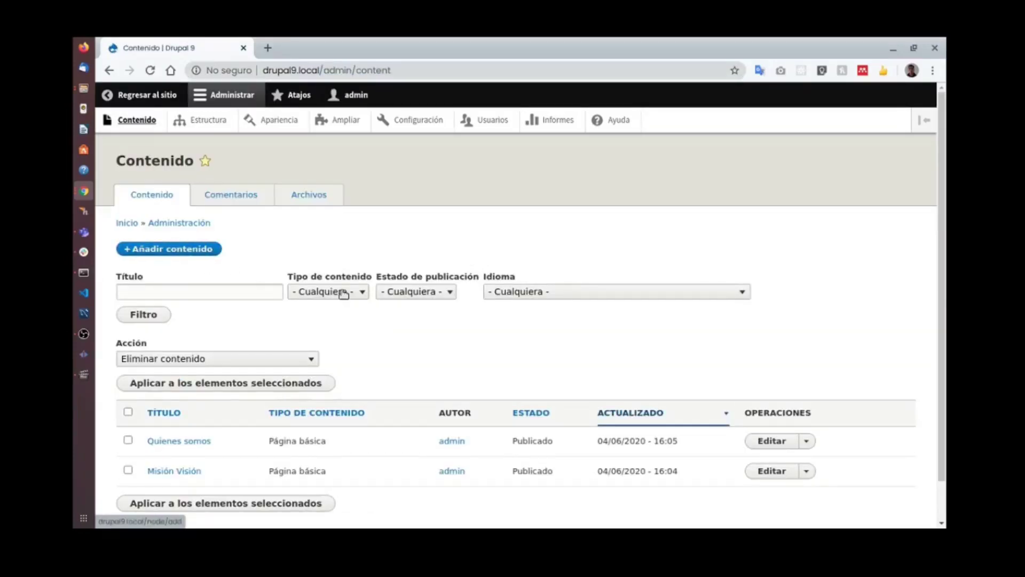
scroll(512, 374, down, 1)
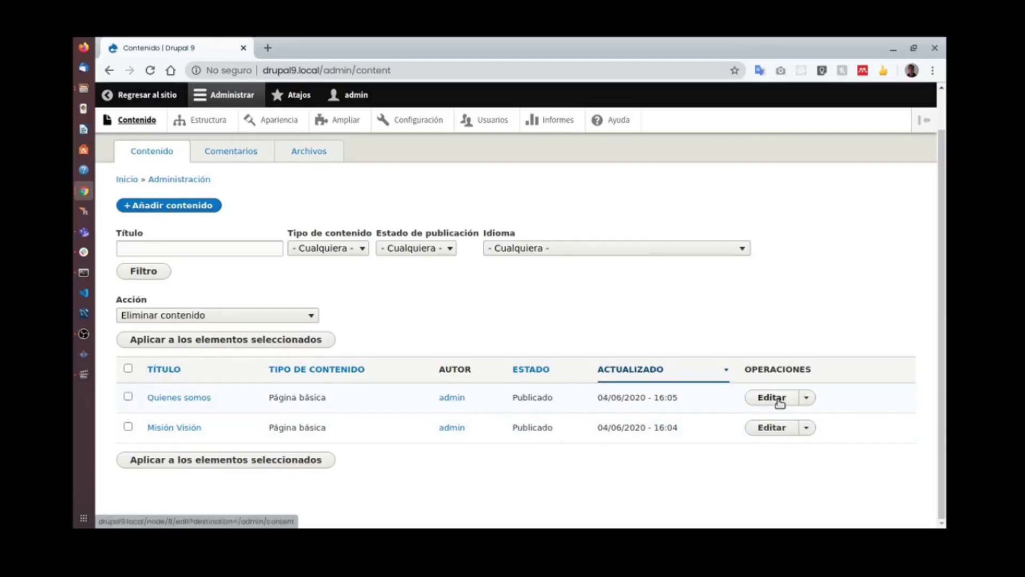
Edit Quienes somos, set its URL alias to /quienes-somos, and save it.
click(806, 398)
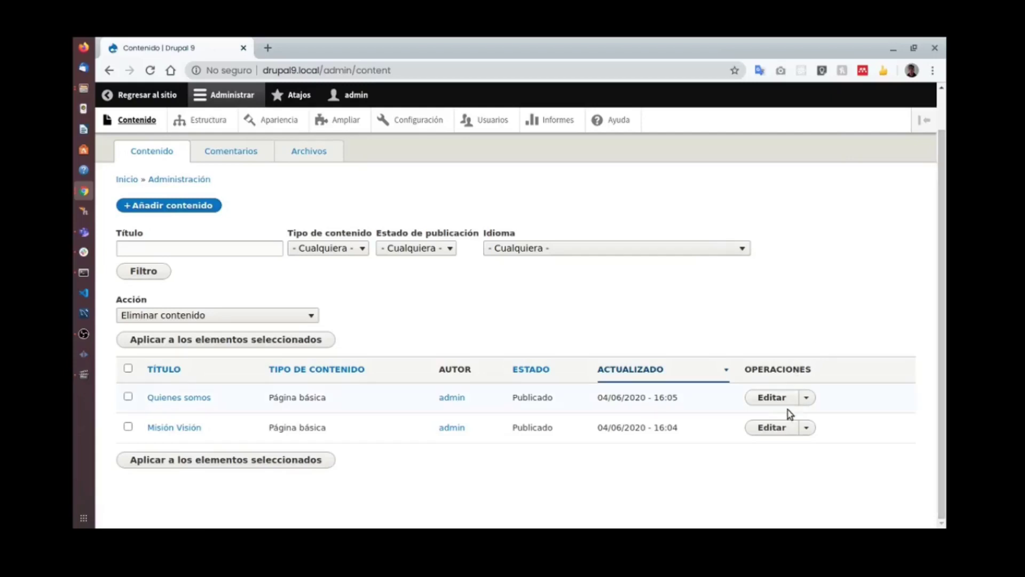
click(760, 398)
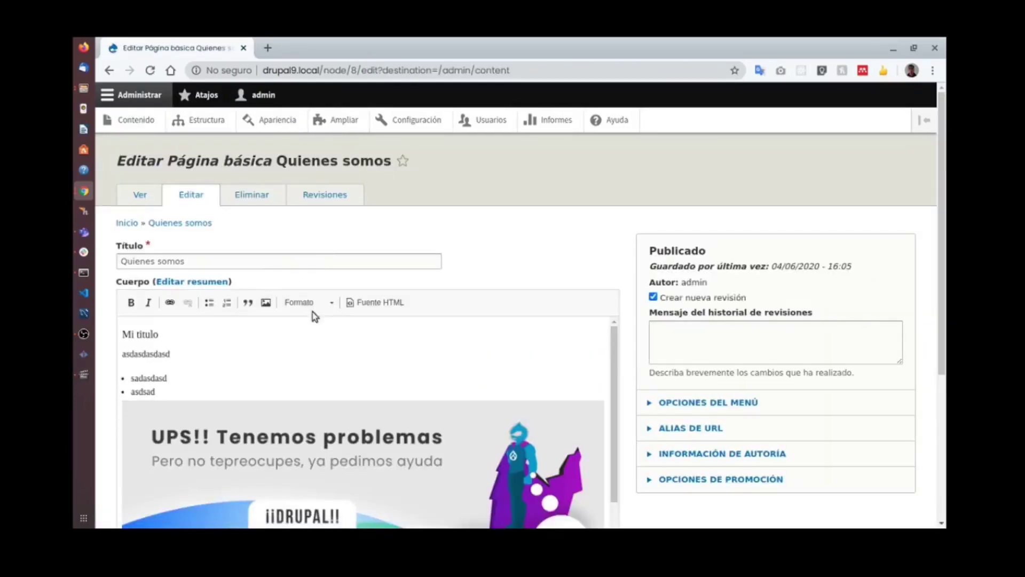
click(700, 429)
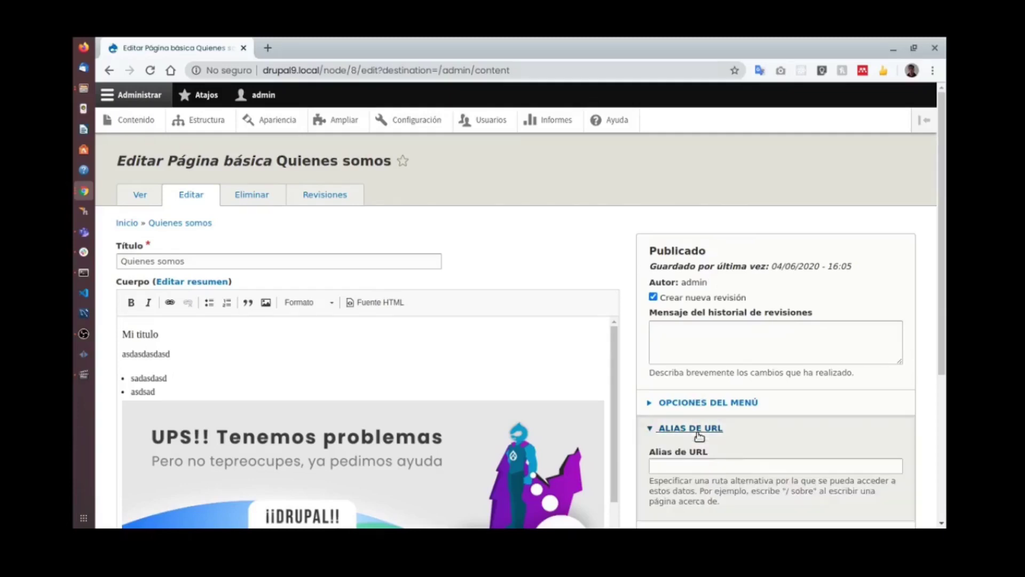
click(731, 466)
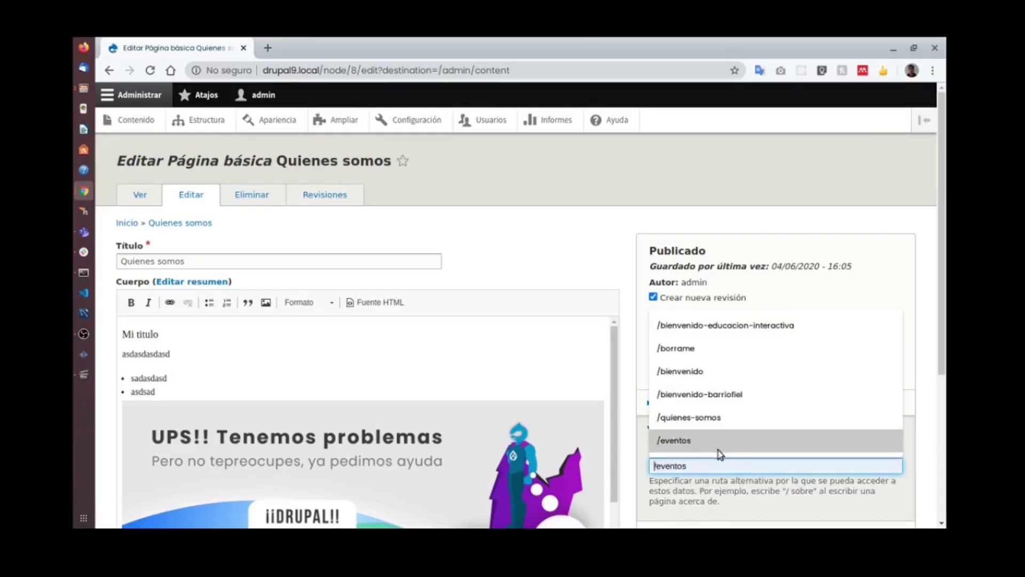
click(704, 418)
scroll(416, 321, down, 5)
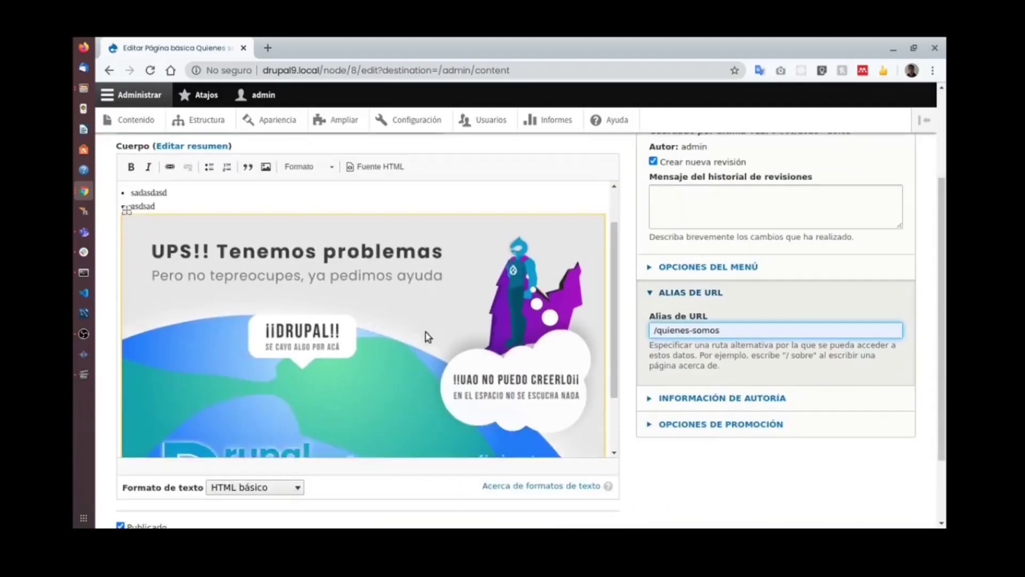
click(152, 460)
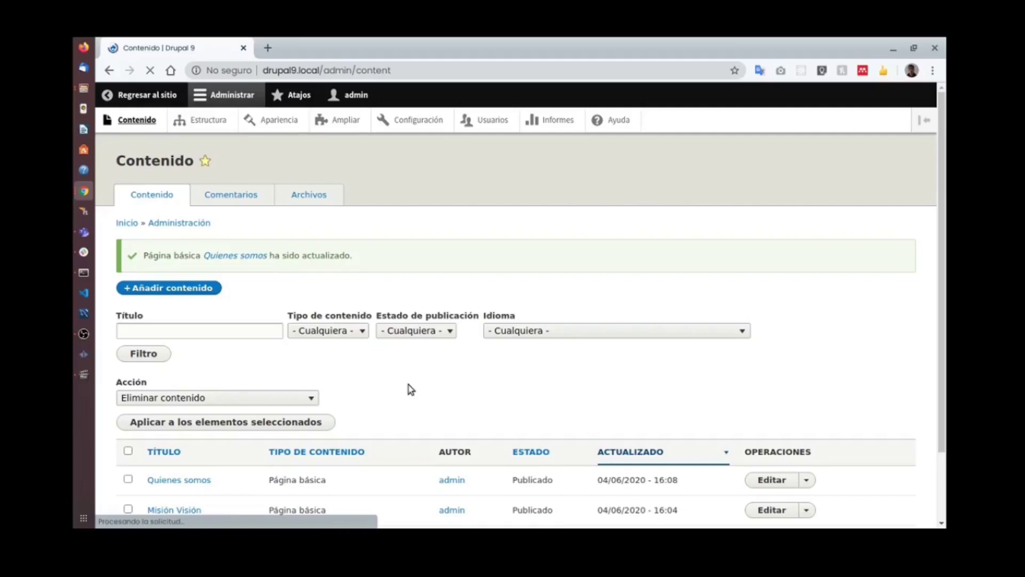
Create and publish a basic page titled 'casas' with placeholder body text.
scroll(410, 389, down, 3)
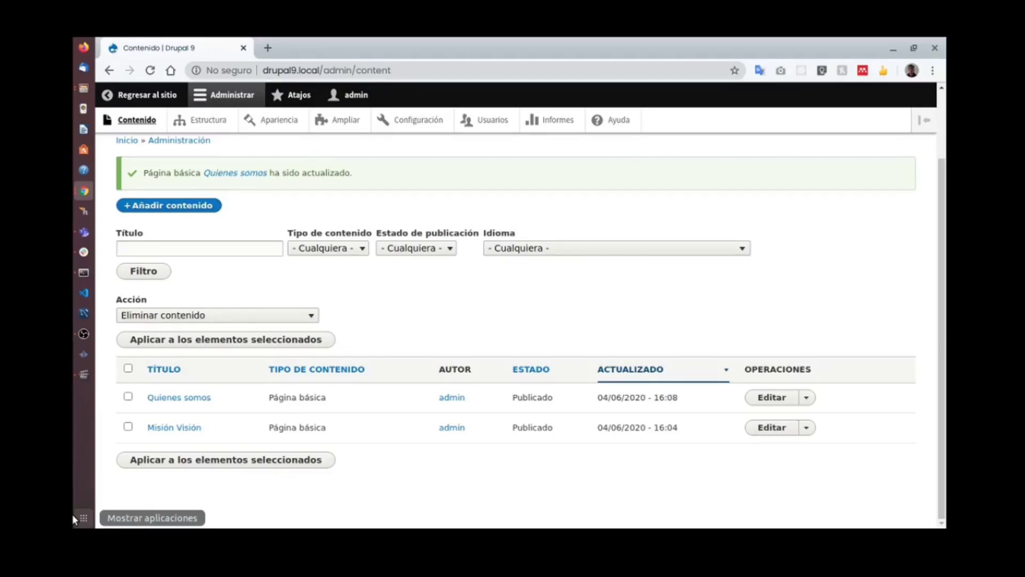
click(218, 206)
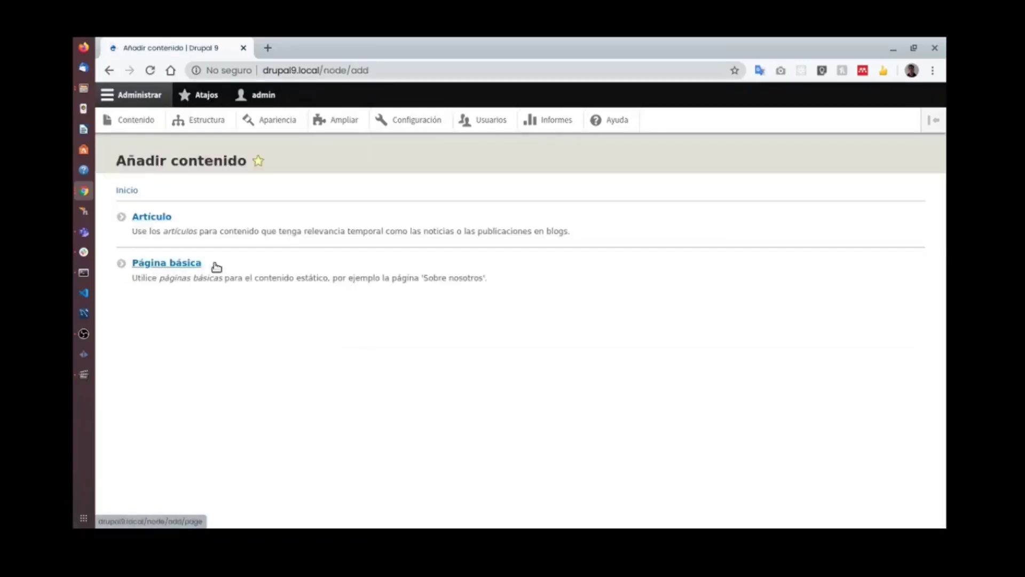
click(198, 263)
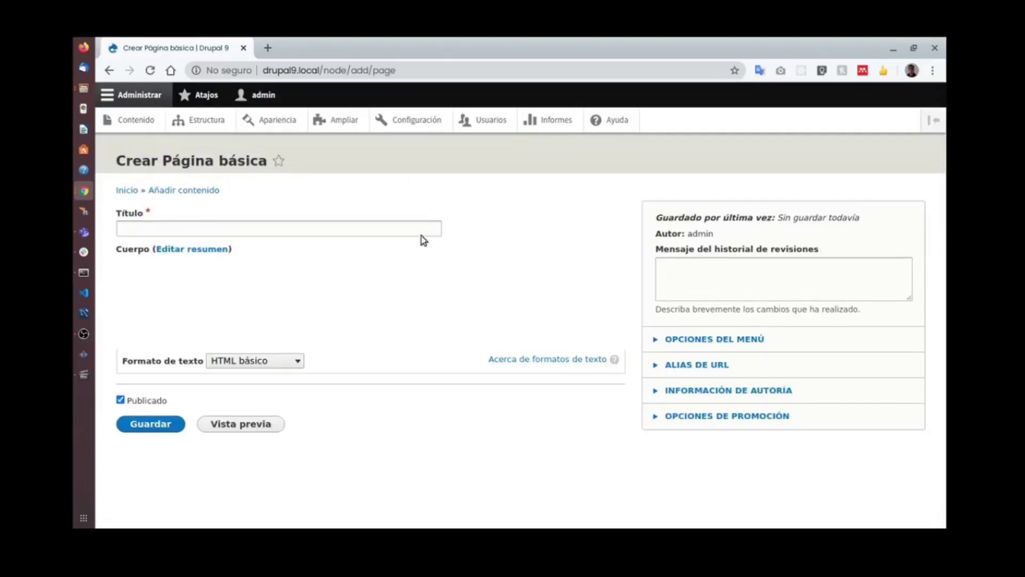
click(246, 228)
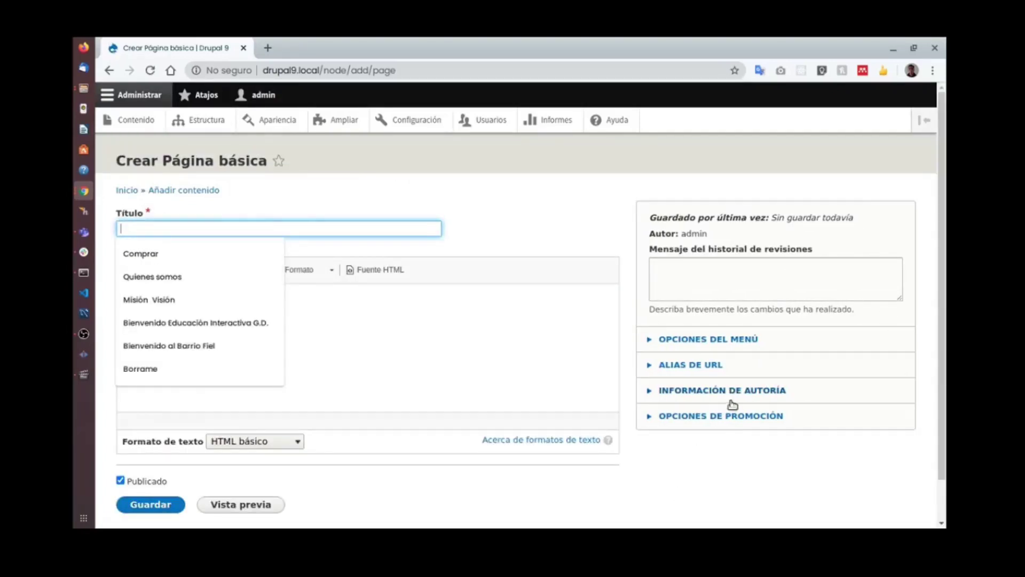
click(497, 201)
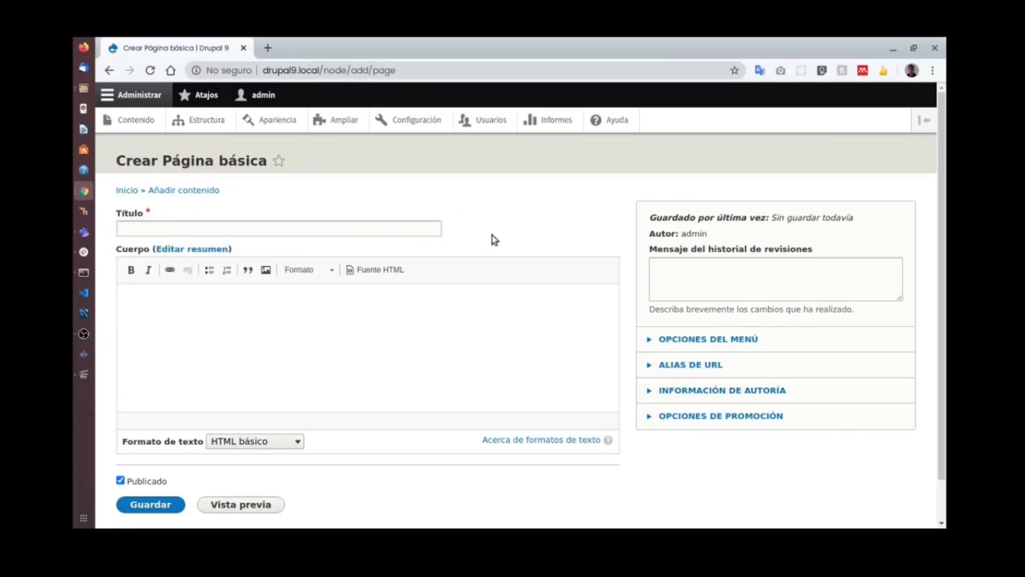
click(350, 230)
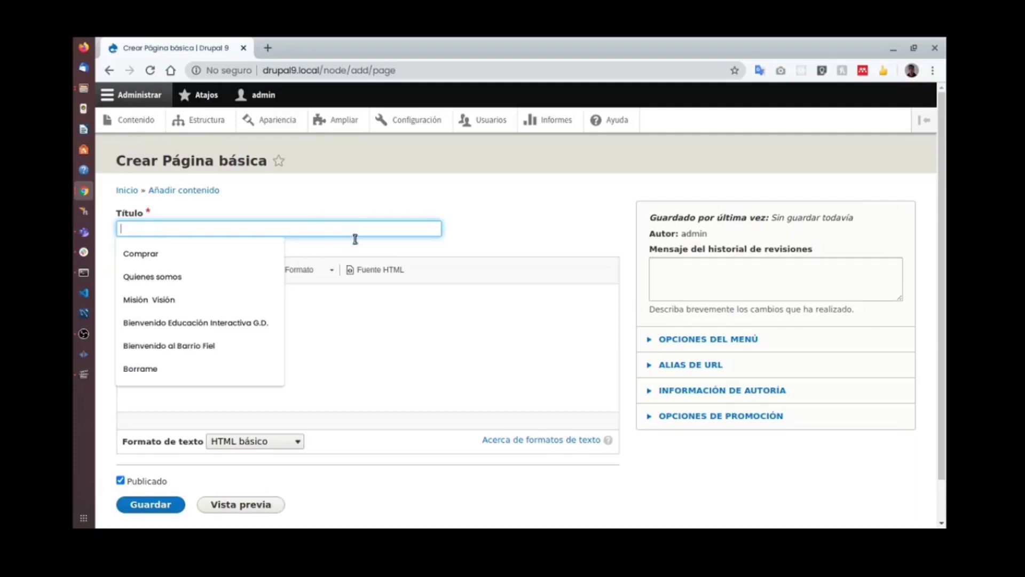
click(499, 208)
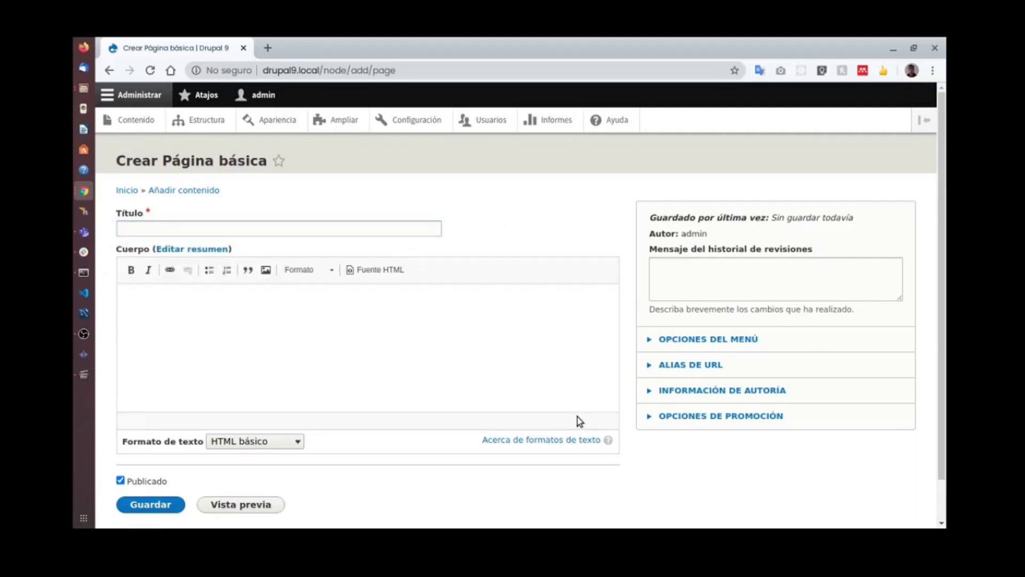
click(193, 231)
text(casas)
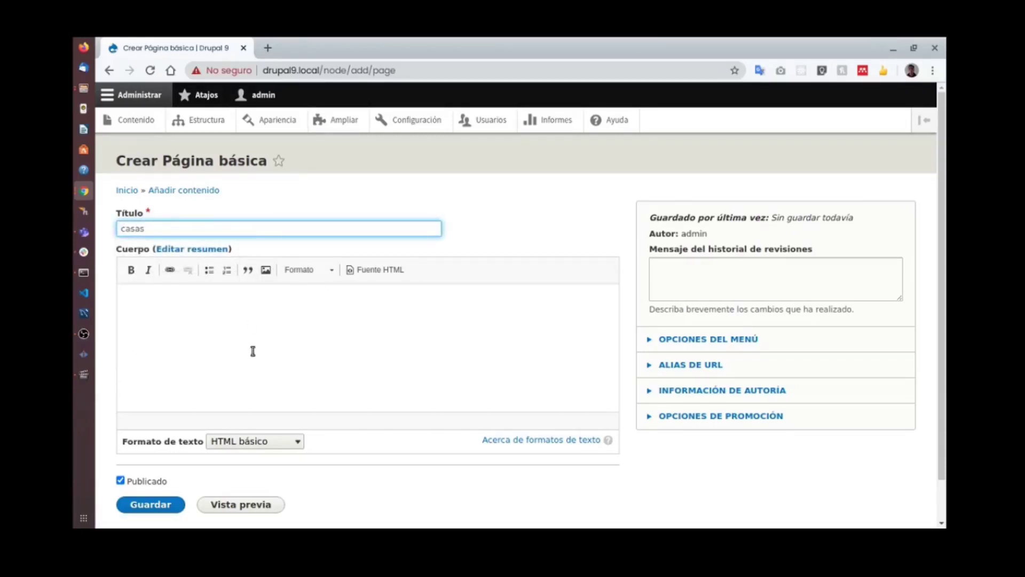
click(270, 314)
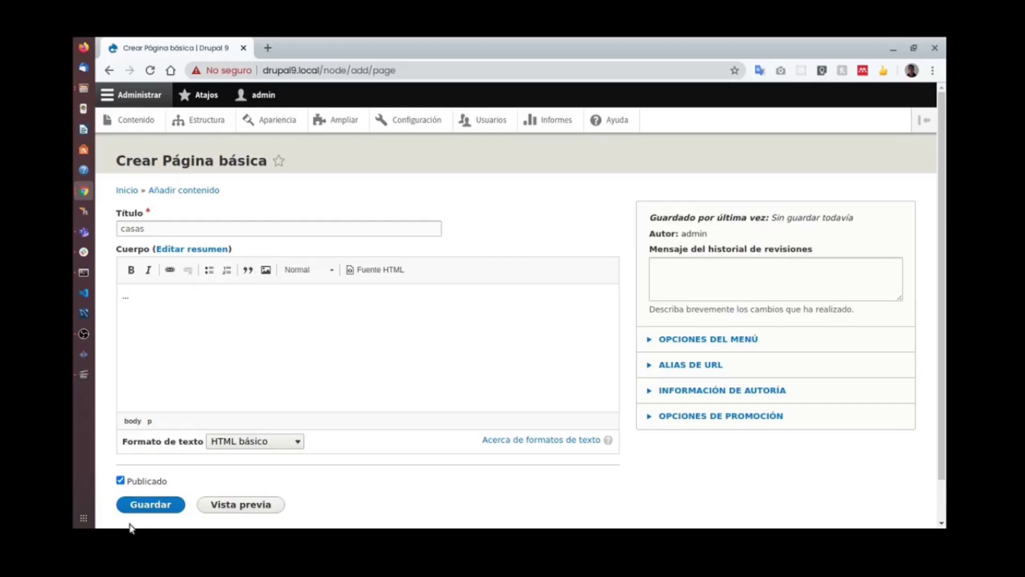
click(151, 507)
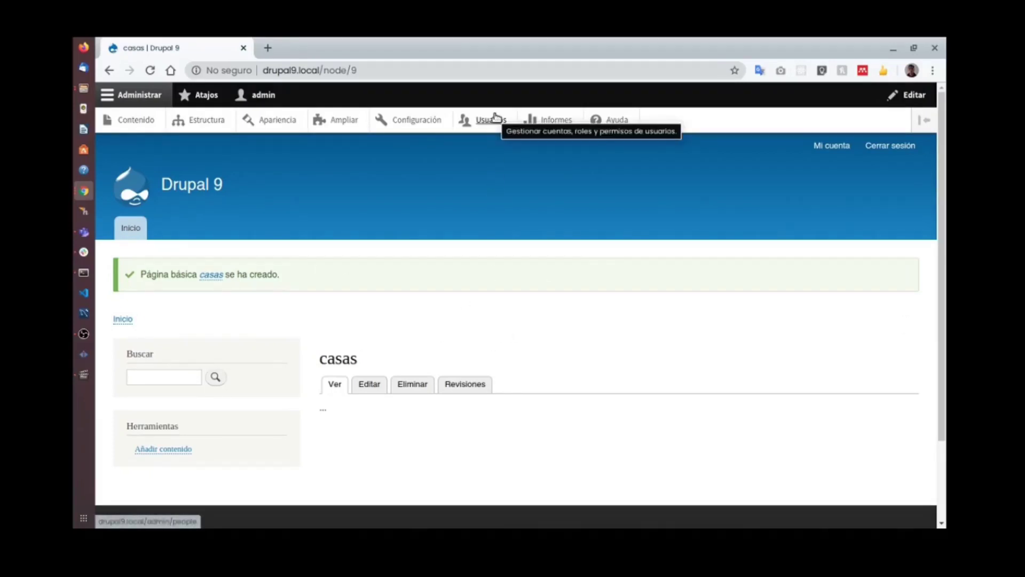
click(130, 119)
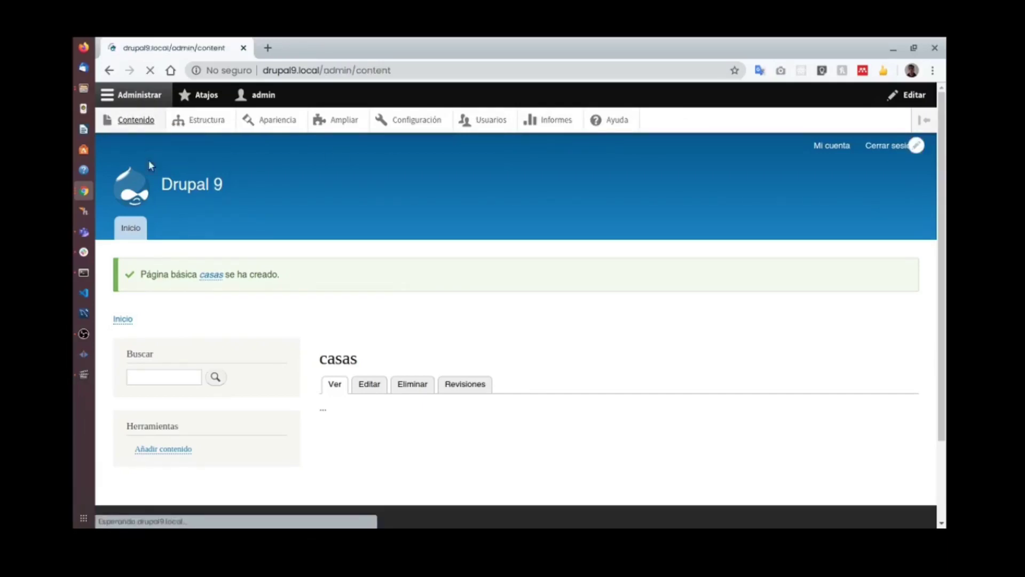
Start a new article titled 'Que paso en la casa 32'.
scroll(299, 245, down, 3)
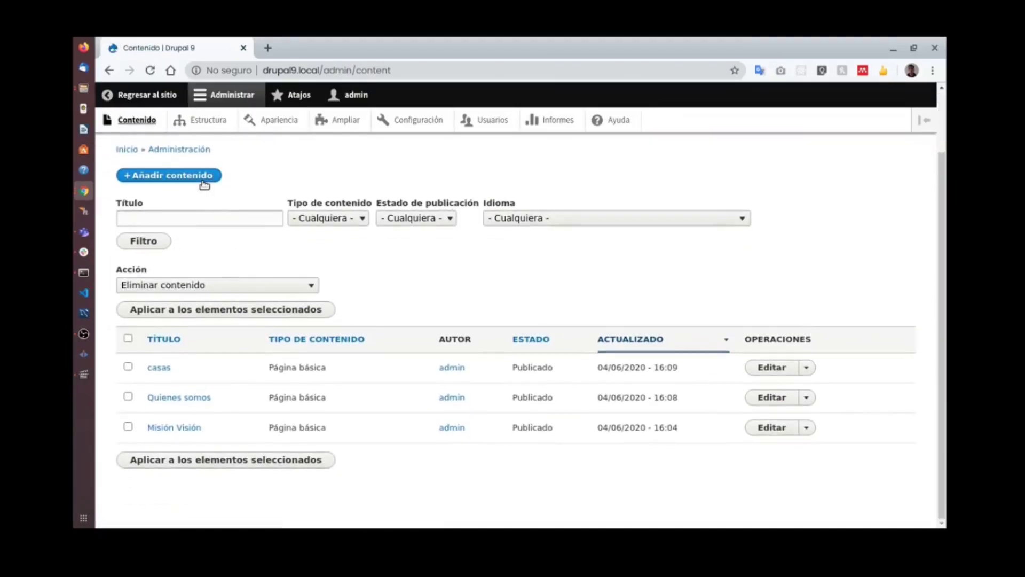
click(202, 179)
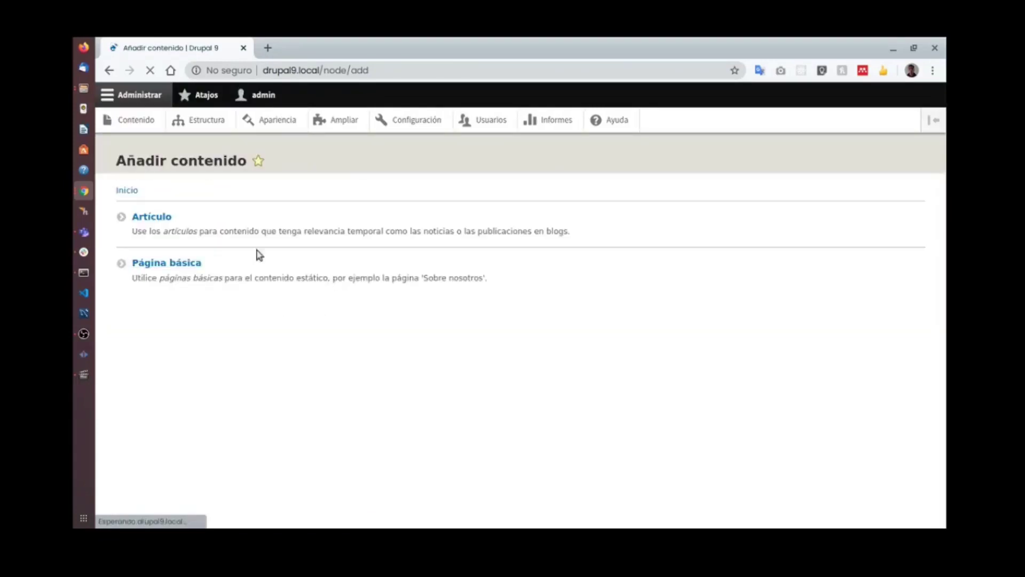
click(173, 220)
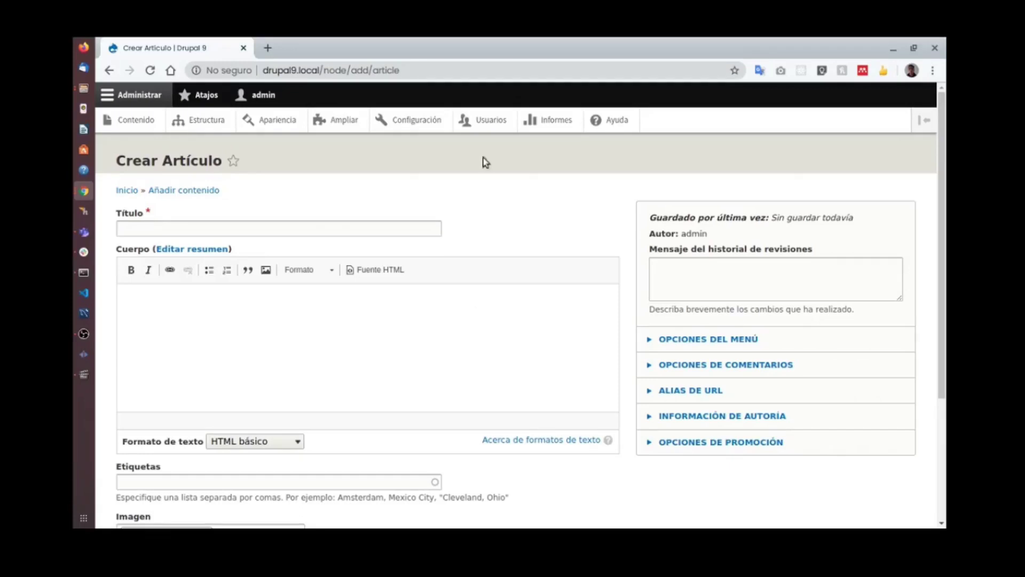
click(323, 228)
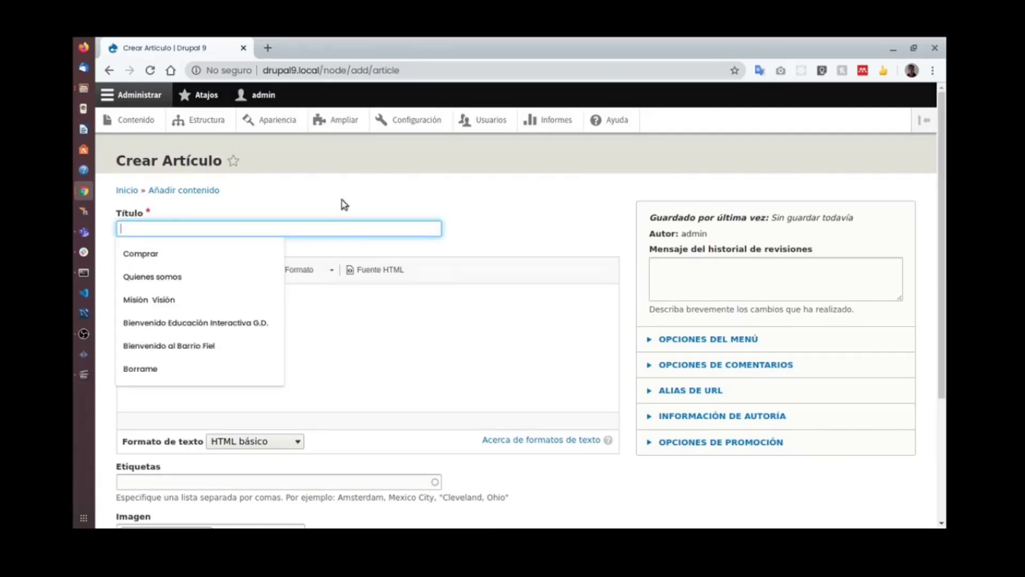
text(Casa)
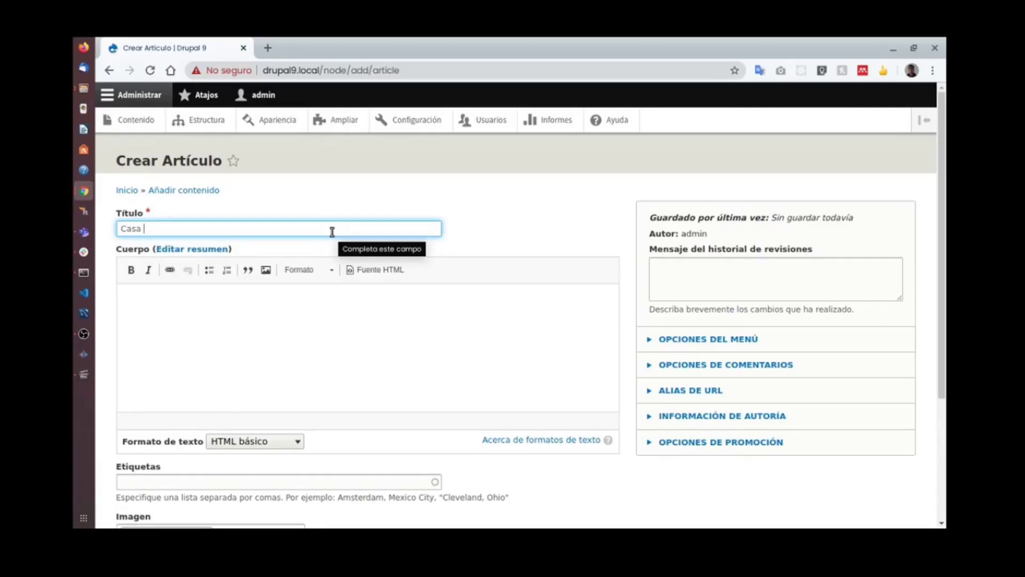
key(ctrl+a)
text(Que paso en la casa 32)
Add '...' as the article body, tag it Inmuebles, and browse for its image.
scroll(327, 267, down, 2)
click(288, 246)
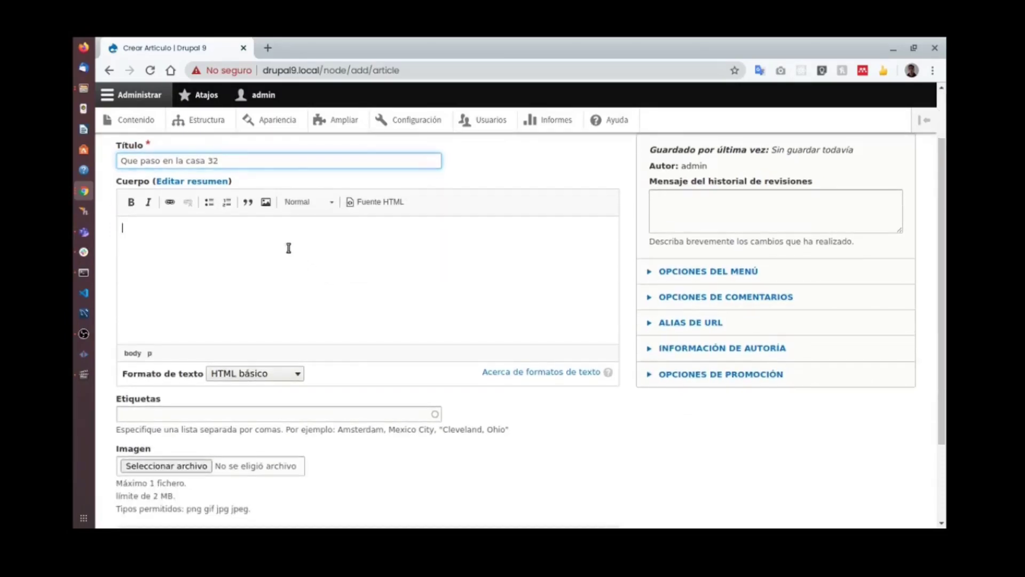
text(...)
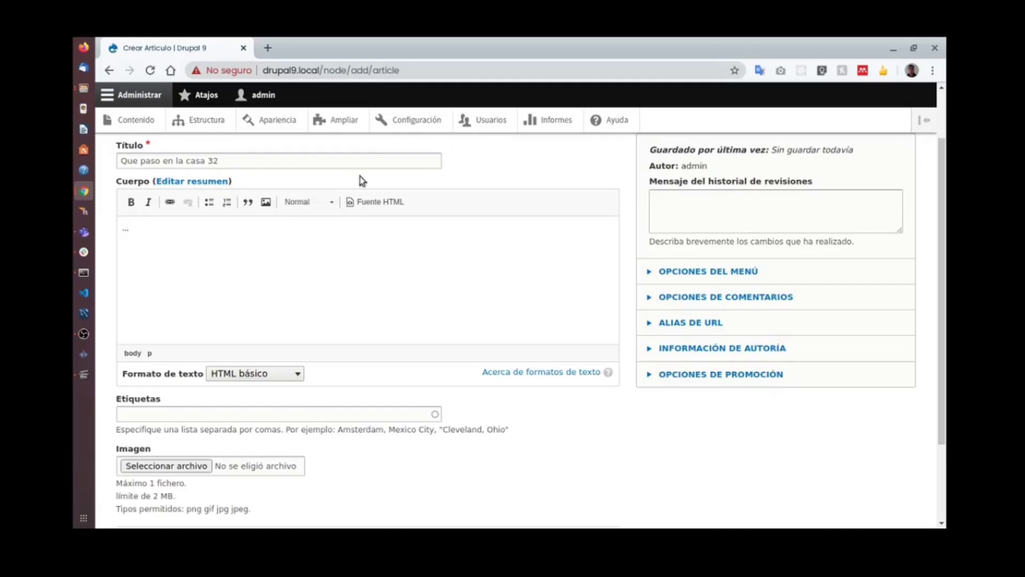
scroll(352, 211, down, 2)
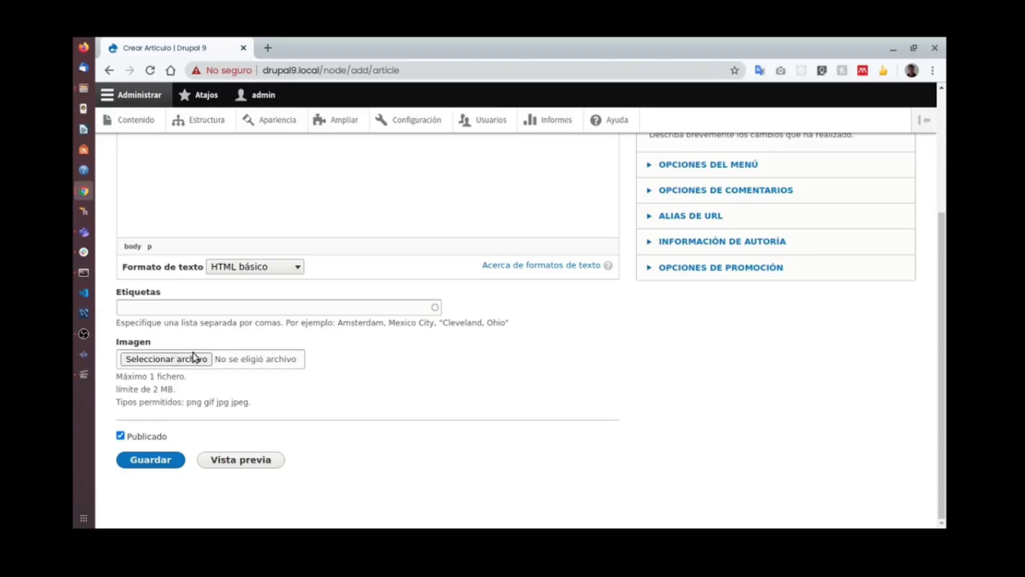
click(243, 304)
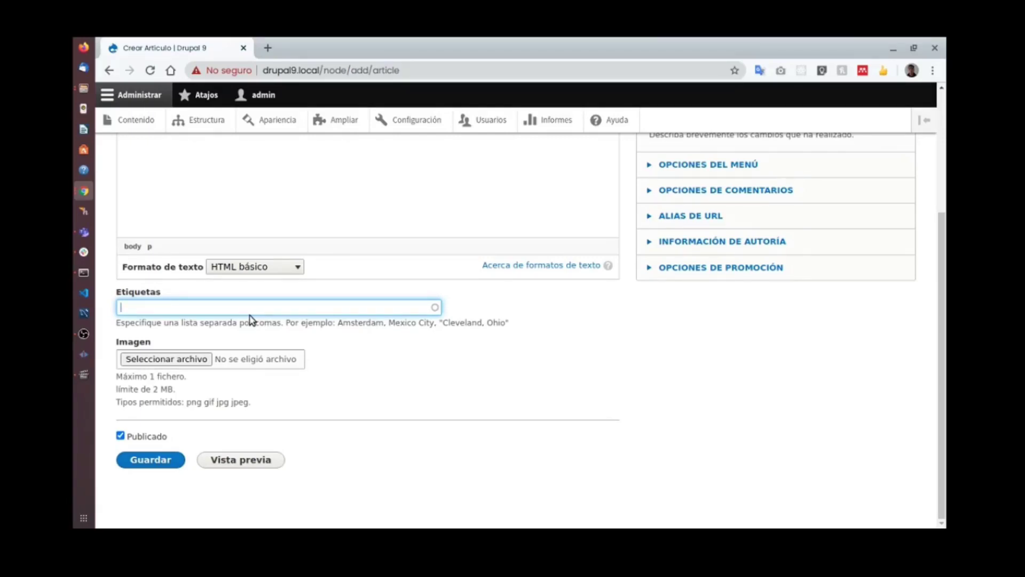
text(muebles)
click(183, 358)
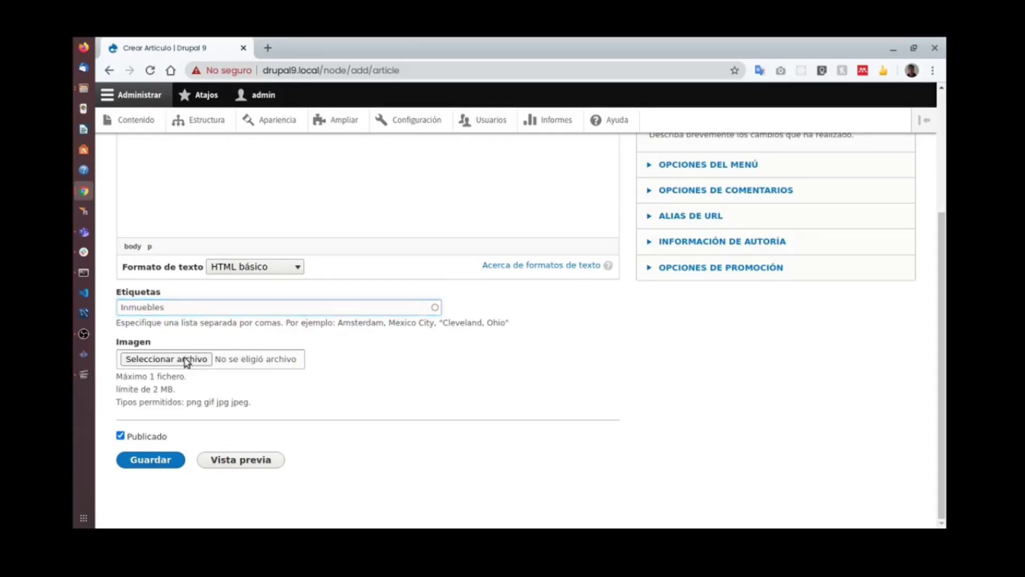
click(353, 207)
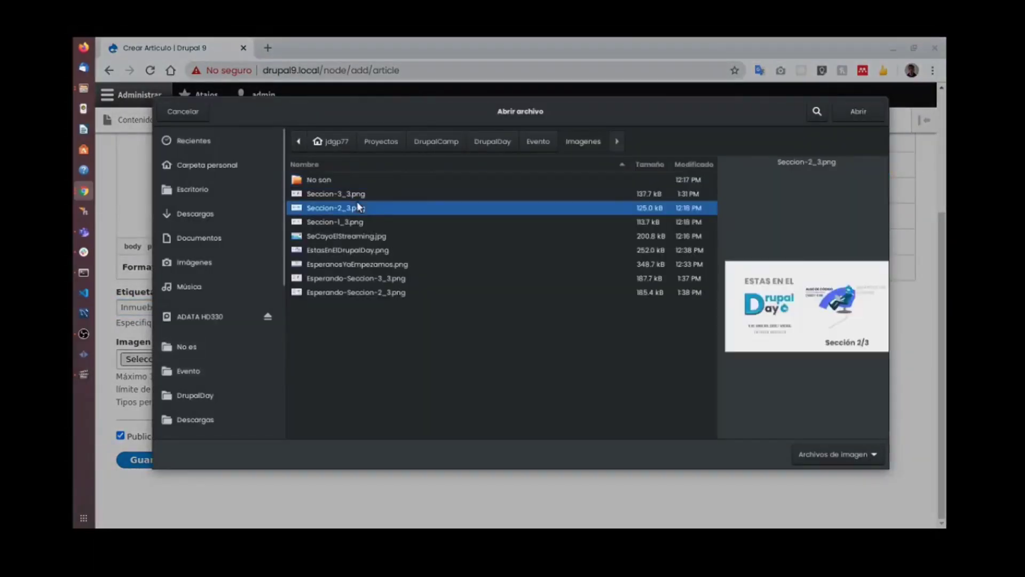
Attach Seccion-1_3.png as the article image with alt text 'Basico' and save the article.
click(347, 195)
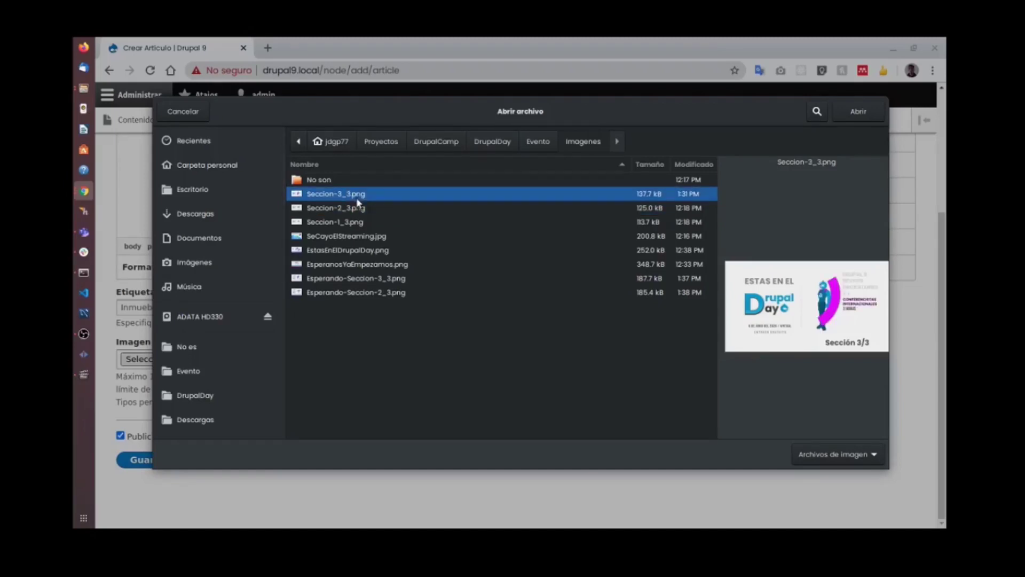
click(358, 208)
click(358, 220)
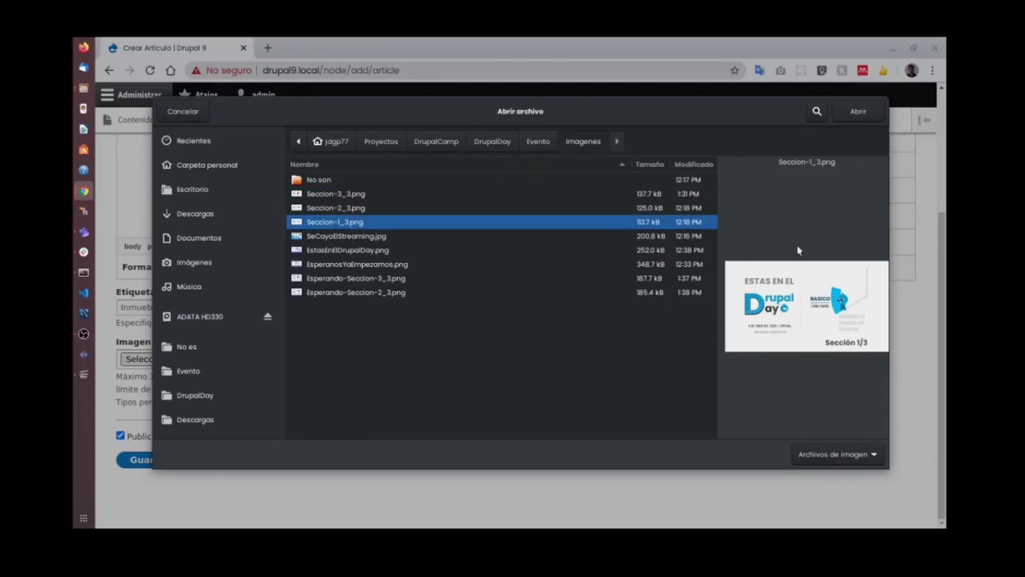
click(862, 111)
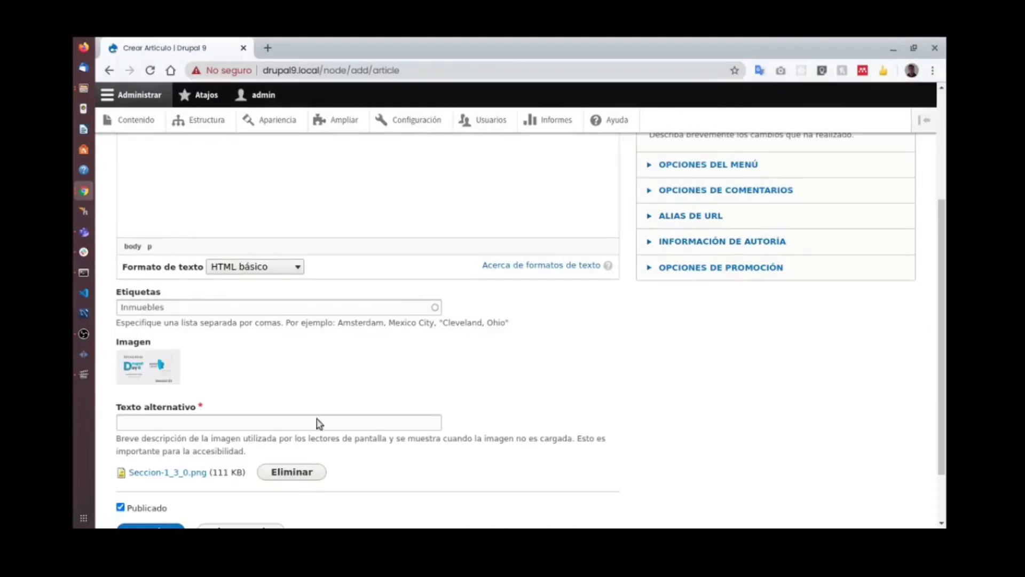
click(207, 423)
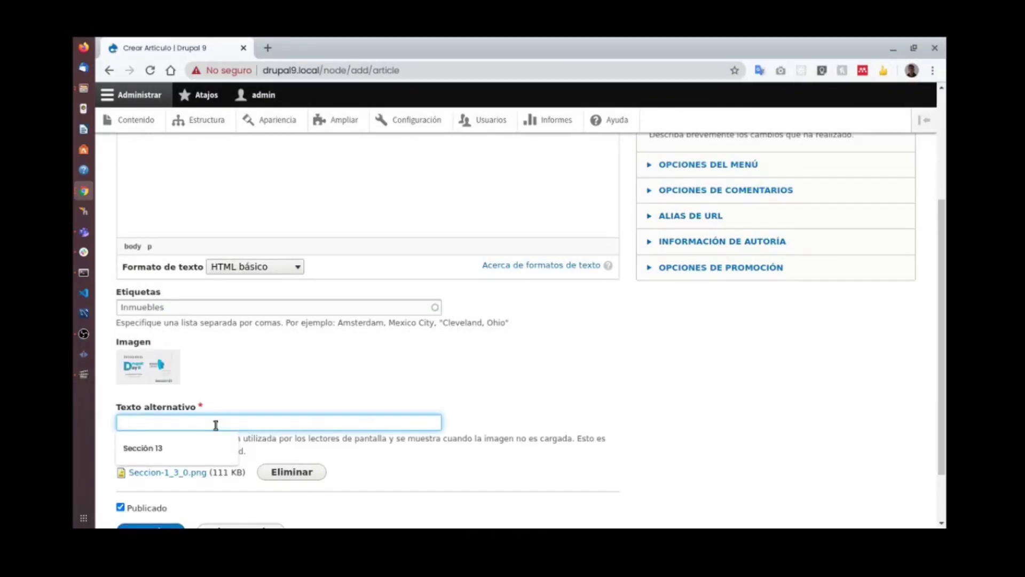
text(cBasico)
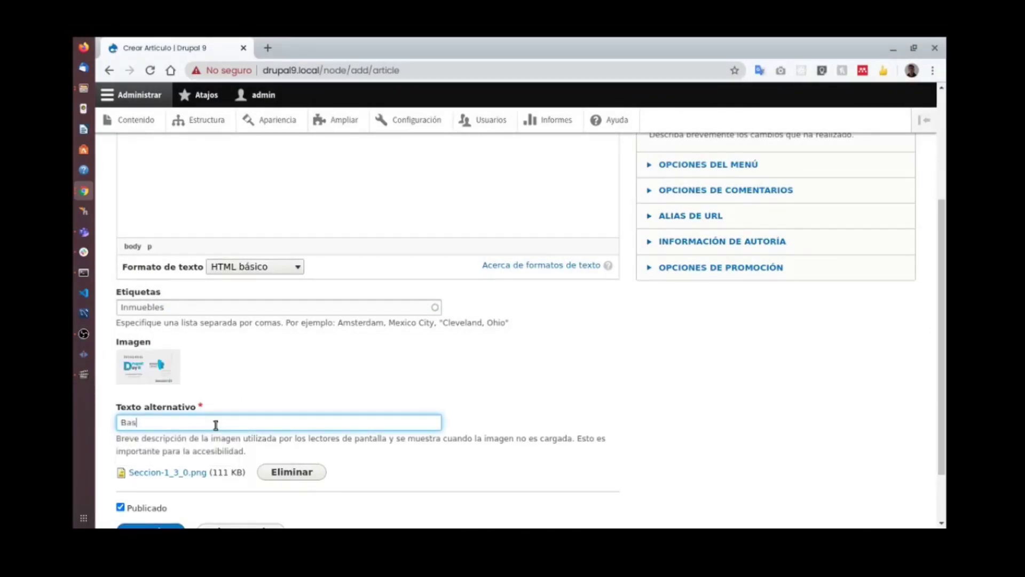
scroll(216, 425, down, 3)
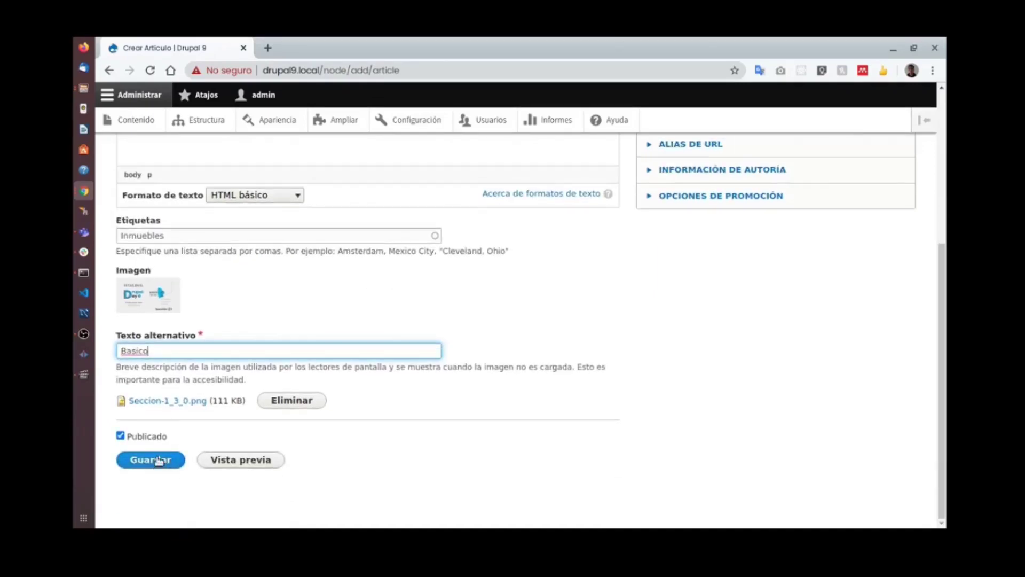
click(157, 459)
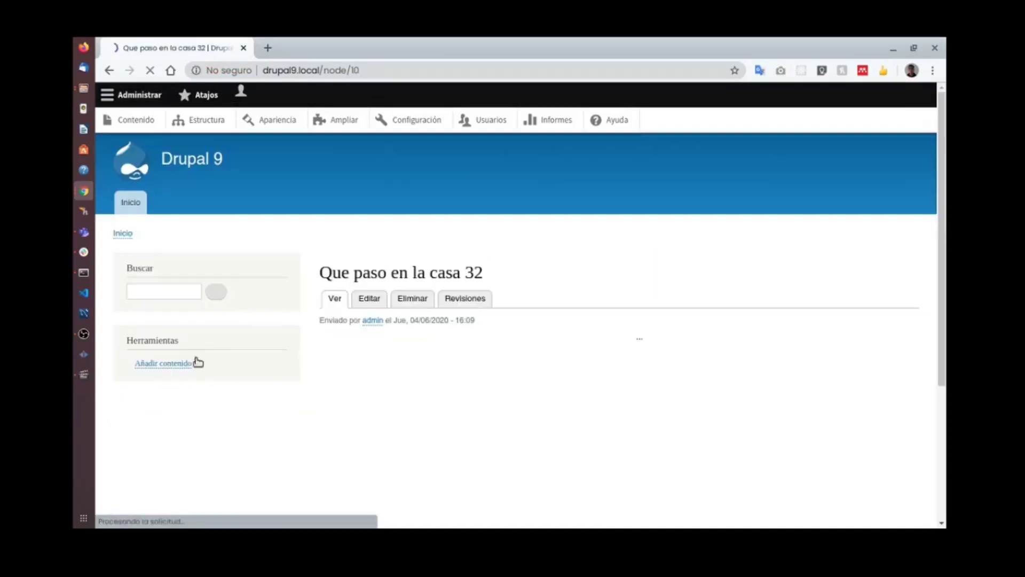
Open the content list in a new tab and view the published casas page there.
scroll(643, 303, down, 10)
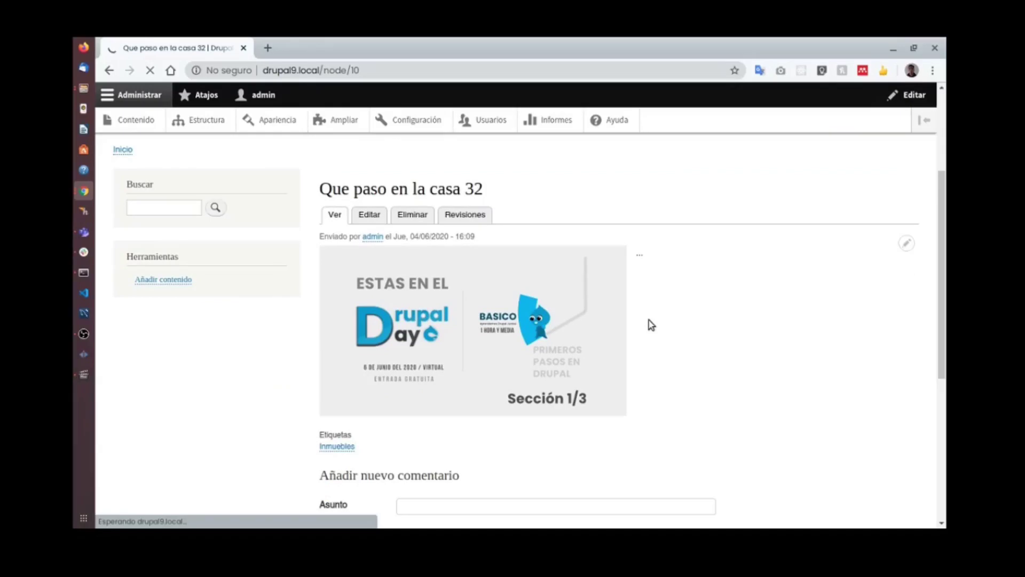
scroll(643, 323, up, 10)
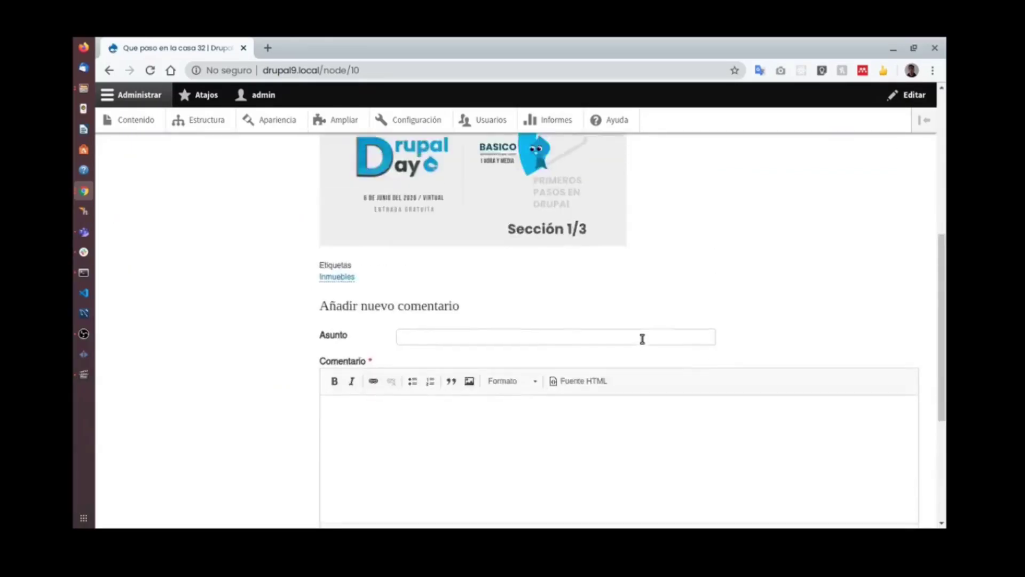
scroll(644, 347, down, 3)
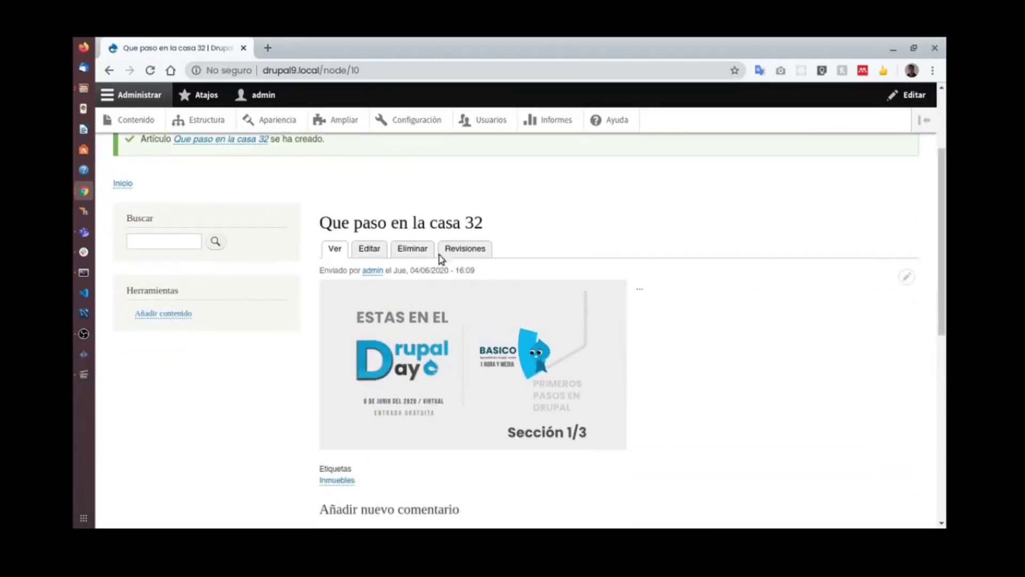
right_click(150, 129)
click(165, 134)
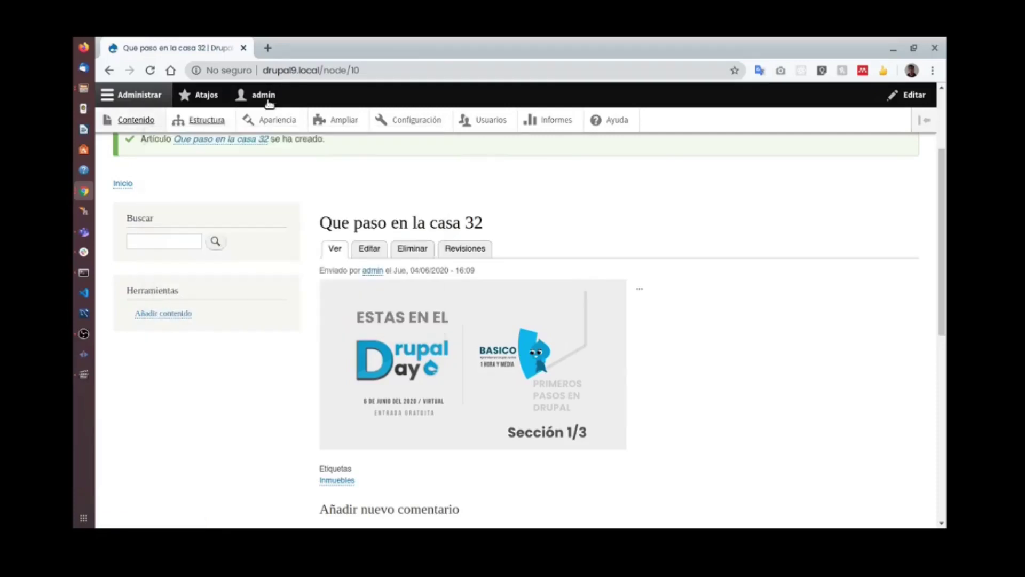
click(299, 49)
scroll(694, 299, down, 3)
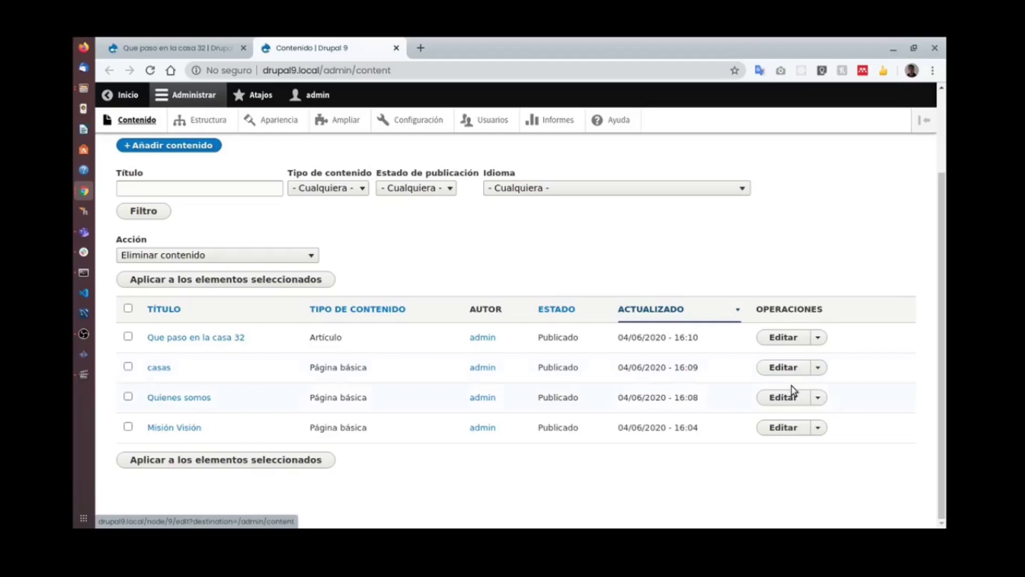
click(792, 368)
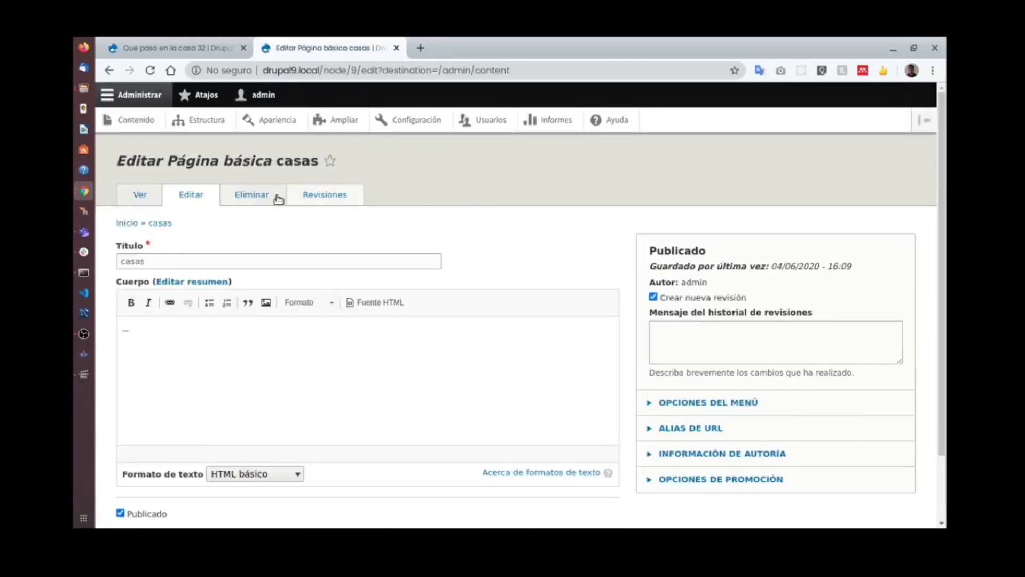
click(139, 198)
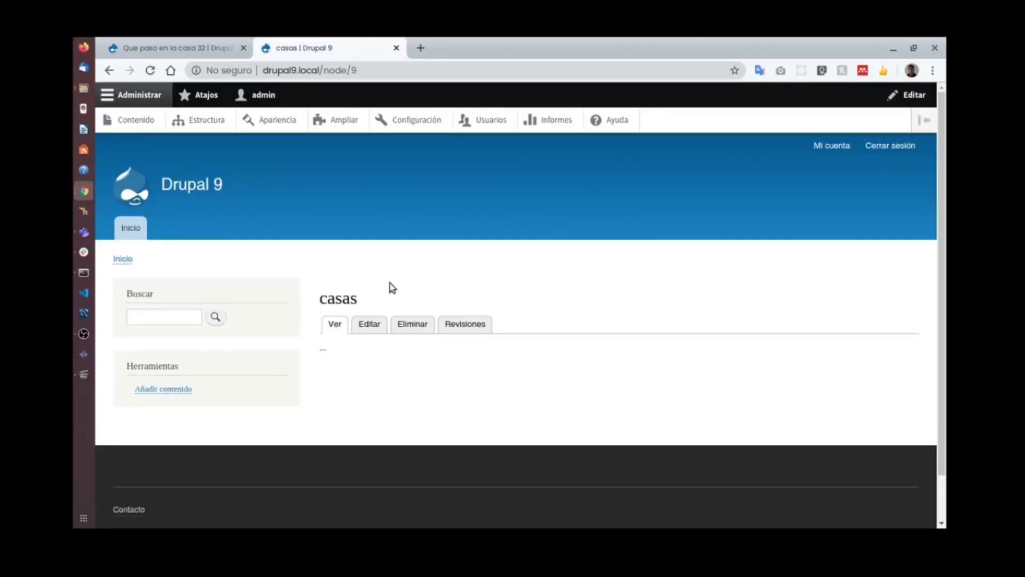
double_click(349, 297)
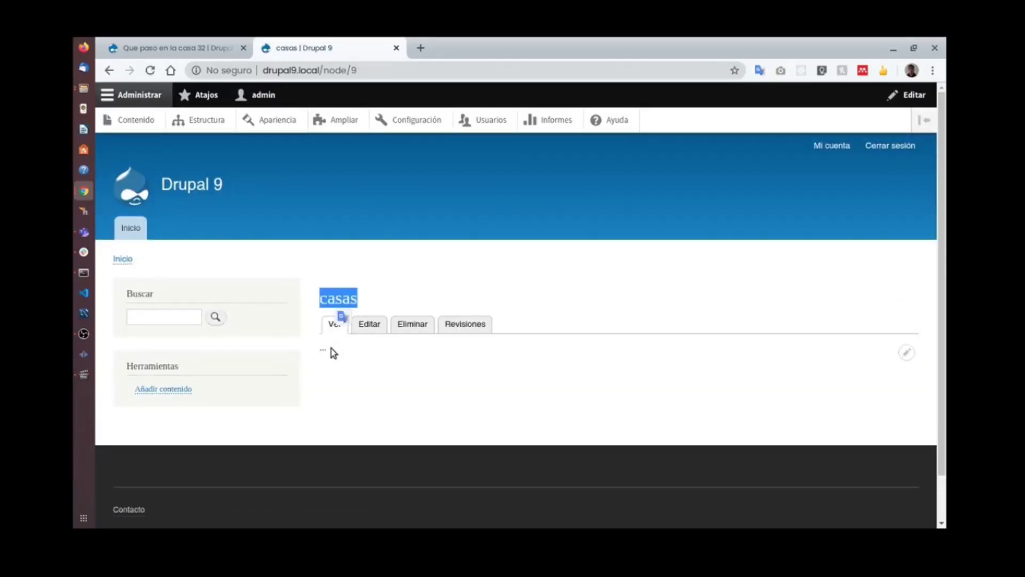
Return to the 'Que paso en la casa 32' article and look over its content and comment area.
key(ctrl+Tab)
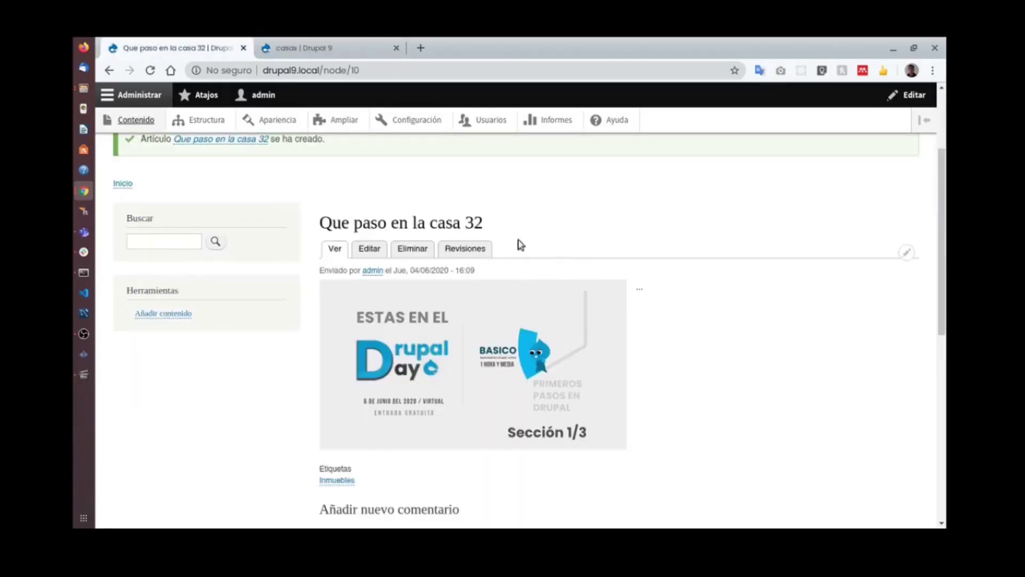
double_click(435, 223)
scroll(425, 395, down, 1)
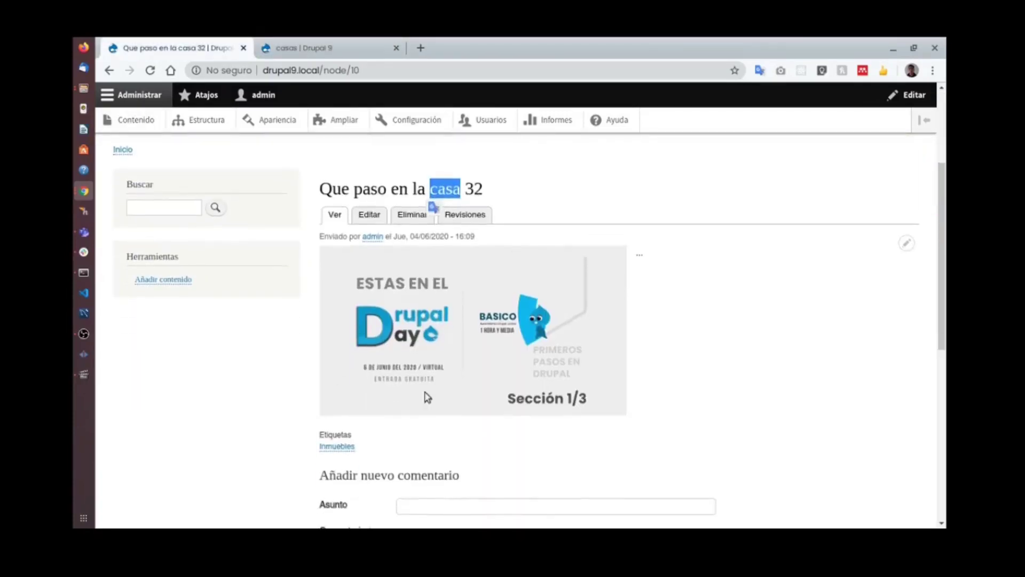
scroll(498, 358, down, 1)
scroll(496, 358, down, 4)
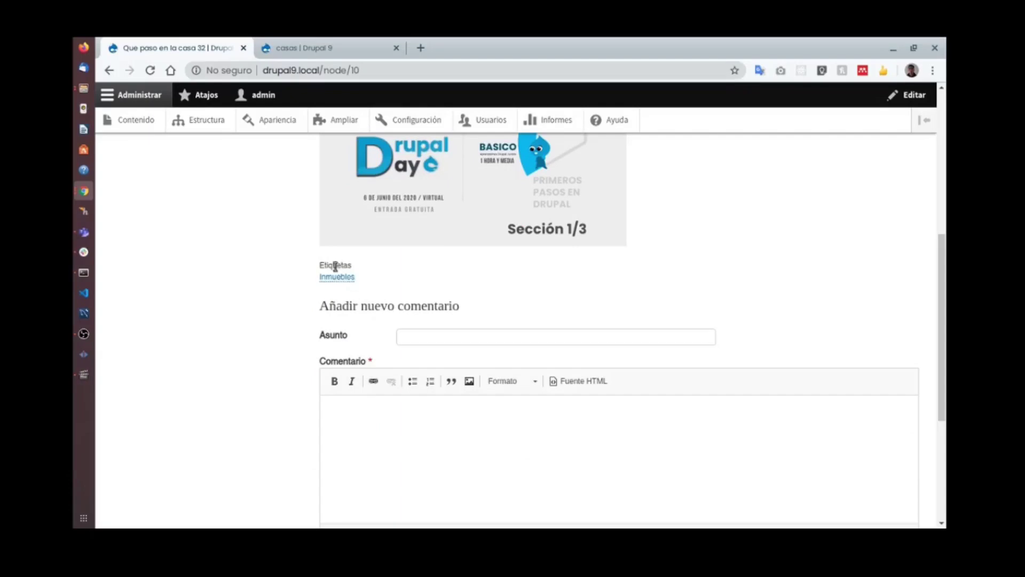
scroll(480, 299, up, 4)
scroll(529, 293, down, 4)
click(471, 338)
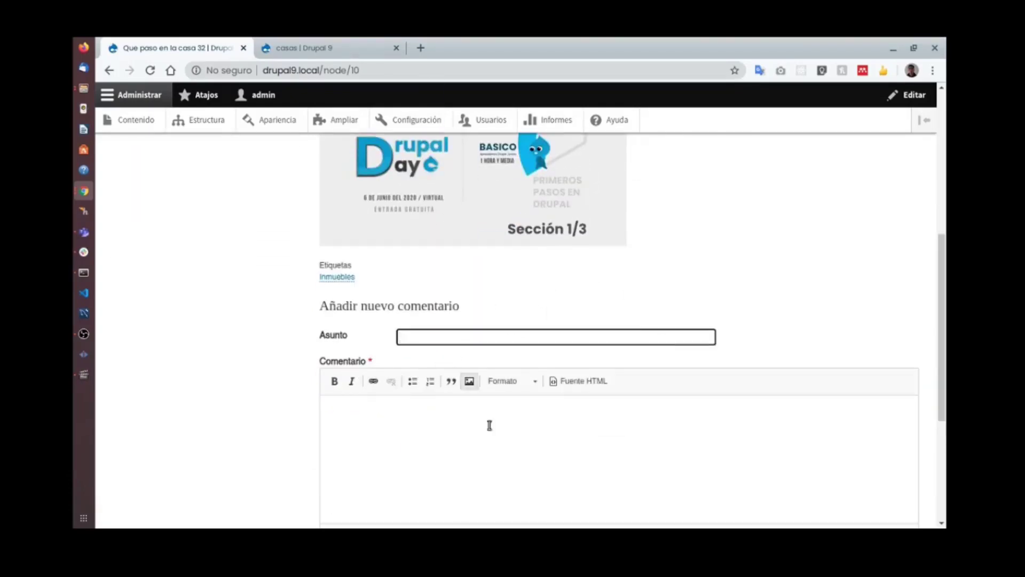
scroll(488, 425, down, 4)
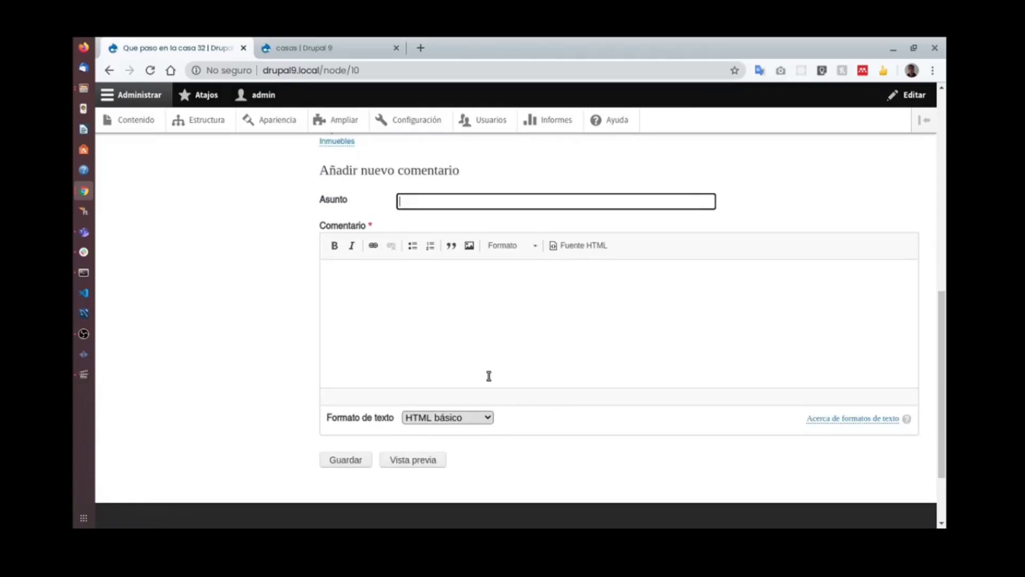
scroll(561, 347, up, 11)
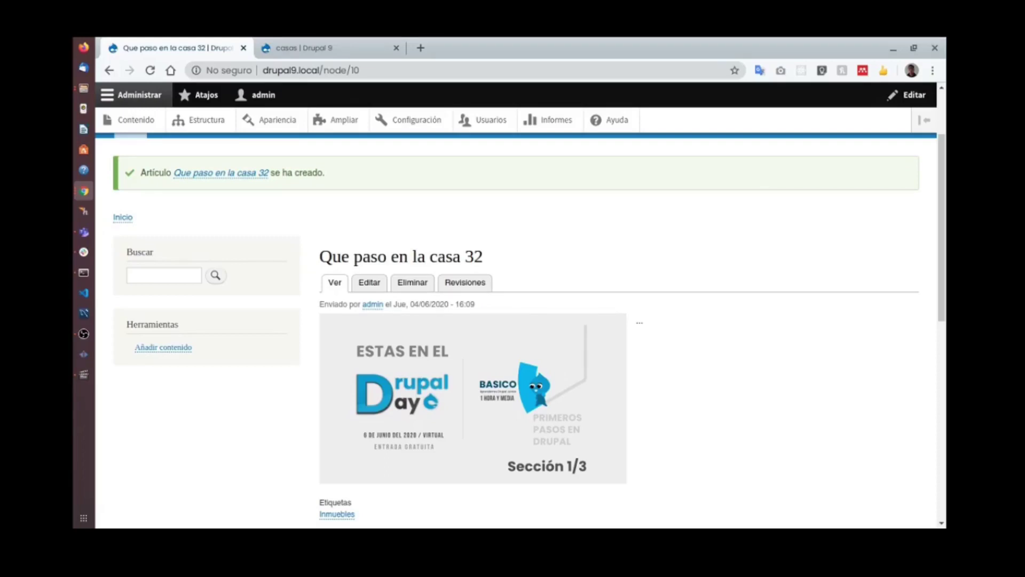
key(alt+Tab)
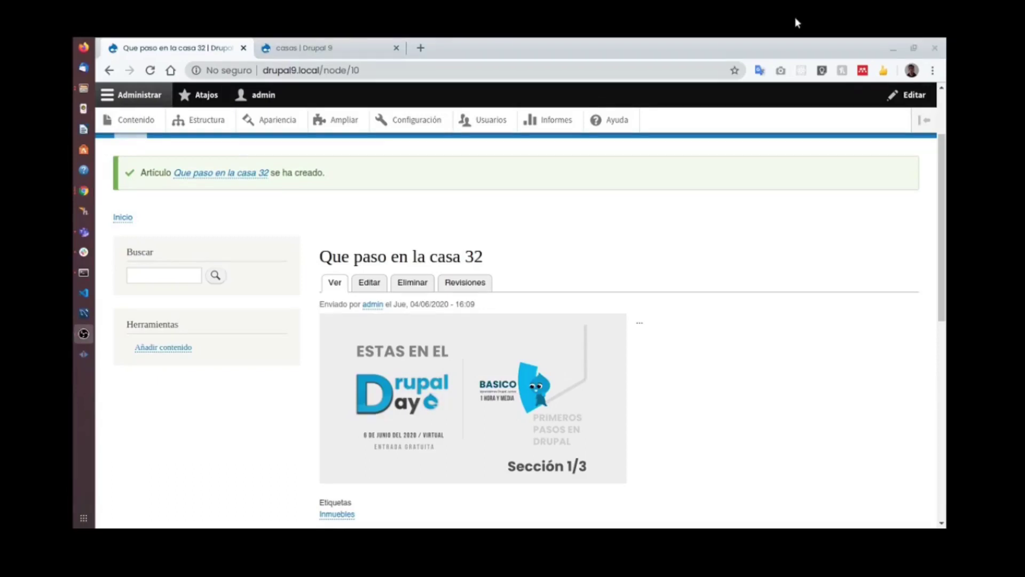
scroll(717, 252, up, 2)
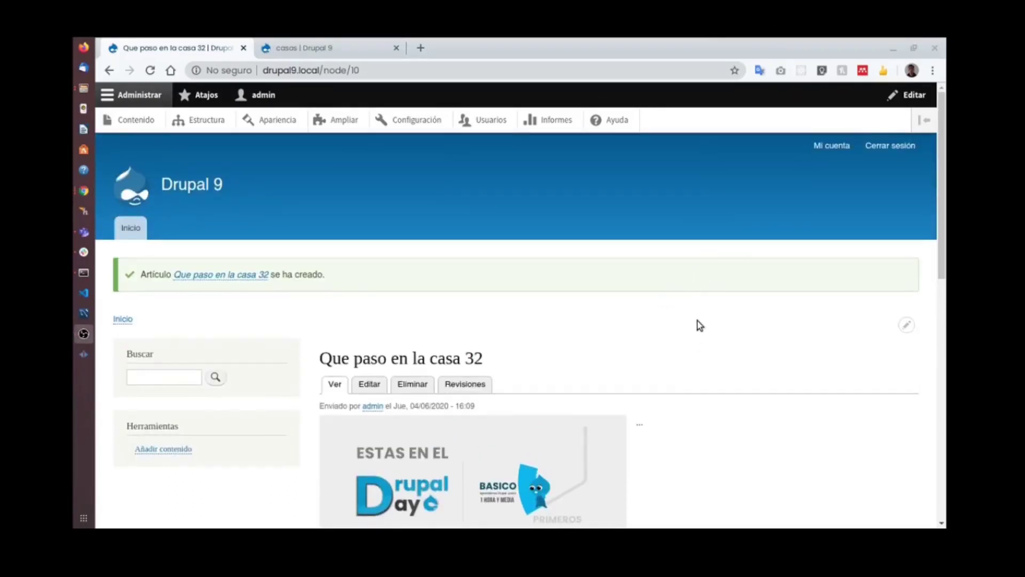
scroll(693, 321, down, 1)
scroll(693, 320, down, 3)
scroll(698, 322, up, 3)
Go to Estructura > Menús and open the add-link form for Navegación principal.
click(198, 121)
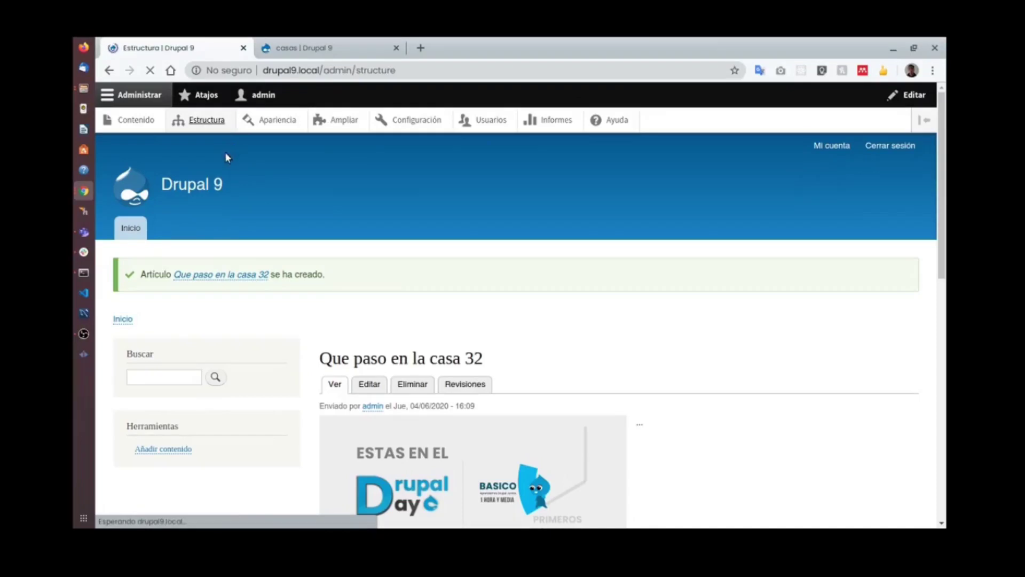
click(148, 310)
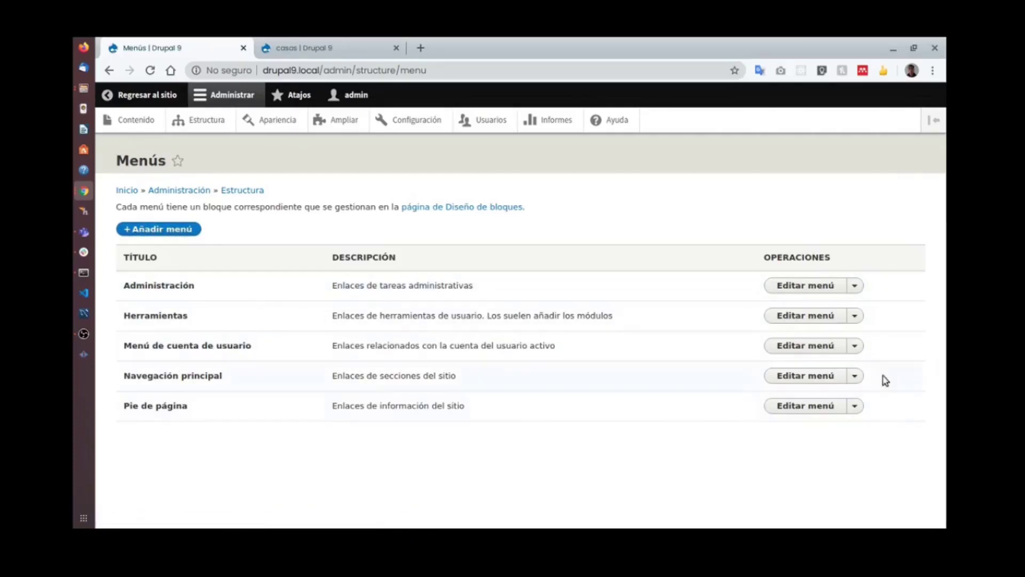
click(857, 376)
click(818, 377)
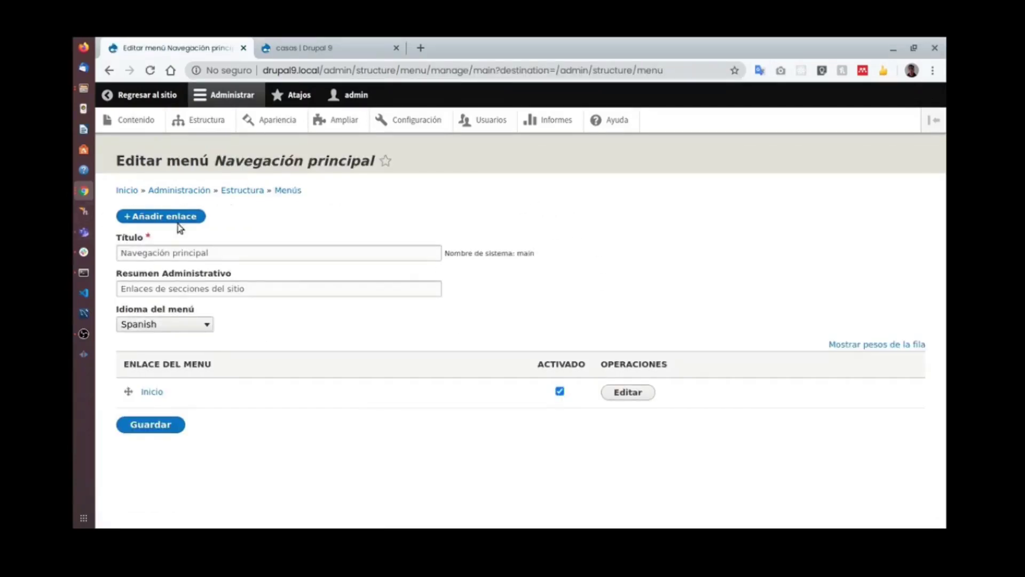
click(306, 49)
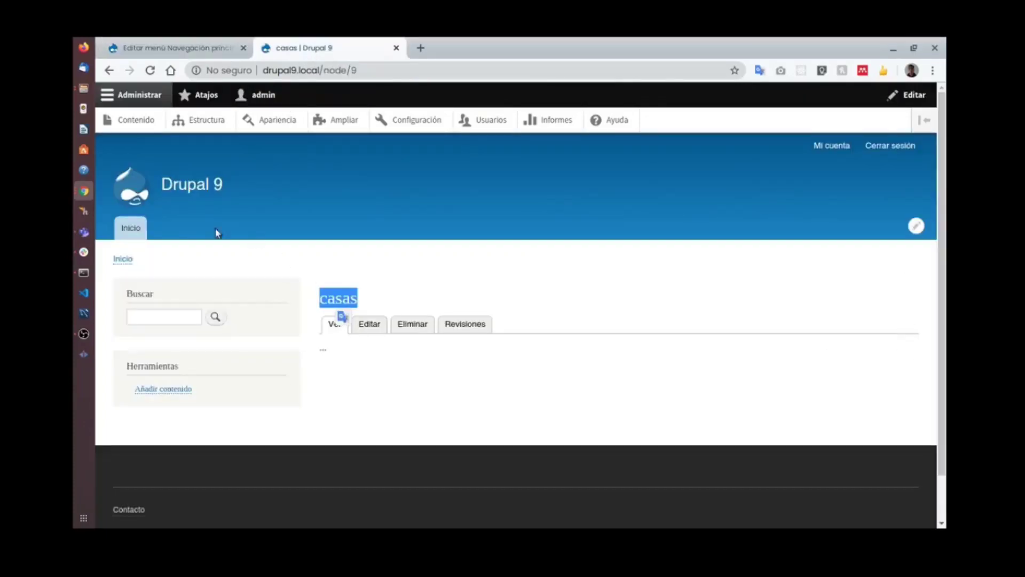
click(196, 55)
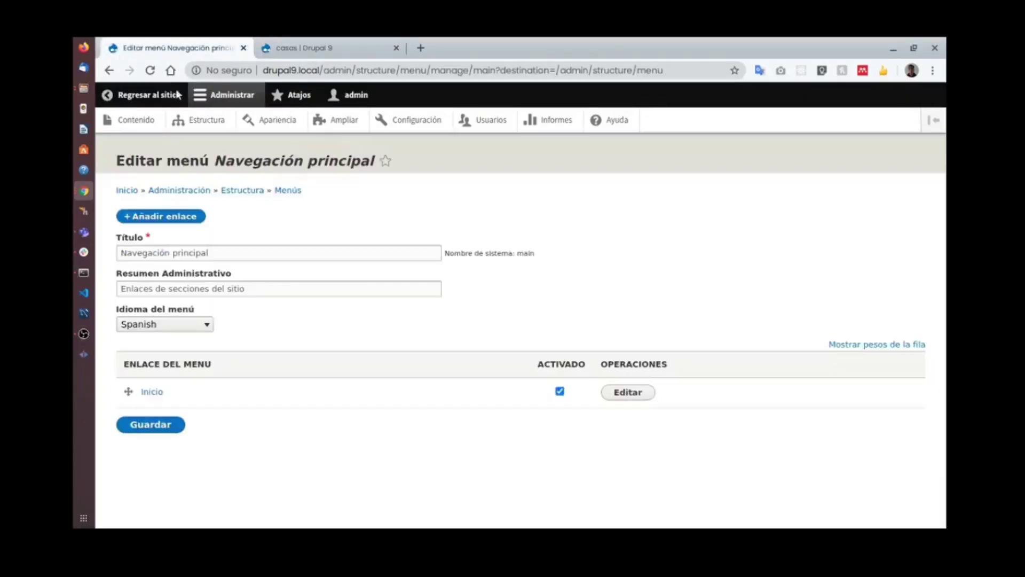
click(180, 216)
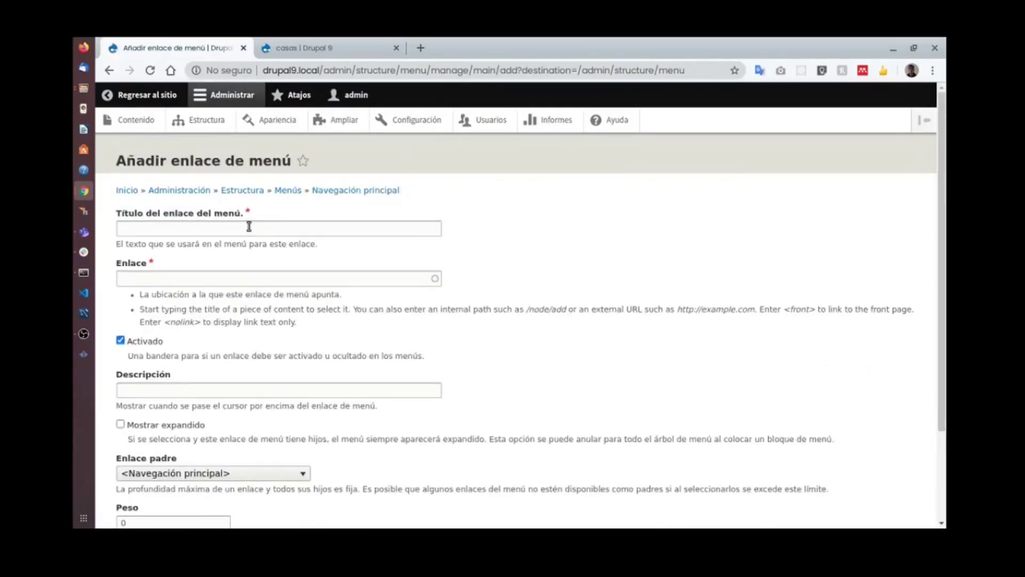
Save a 'Quienes somos' menu link pointing to the Quienes somos (8) page.
click(247, 229)
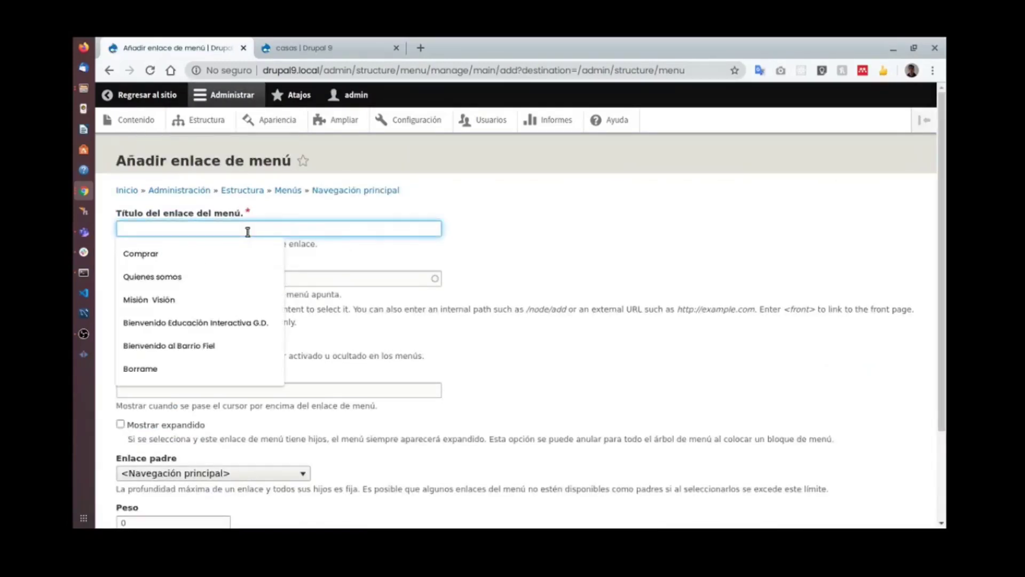
text(Quienes somos)
click(194, 257)
click(200, 278)
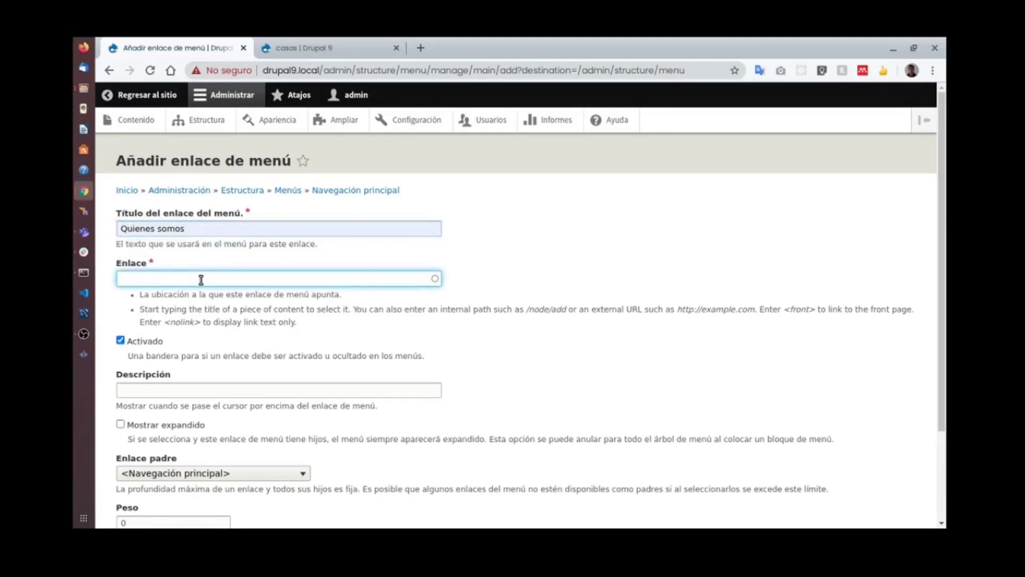
text(quie)
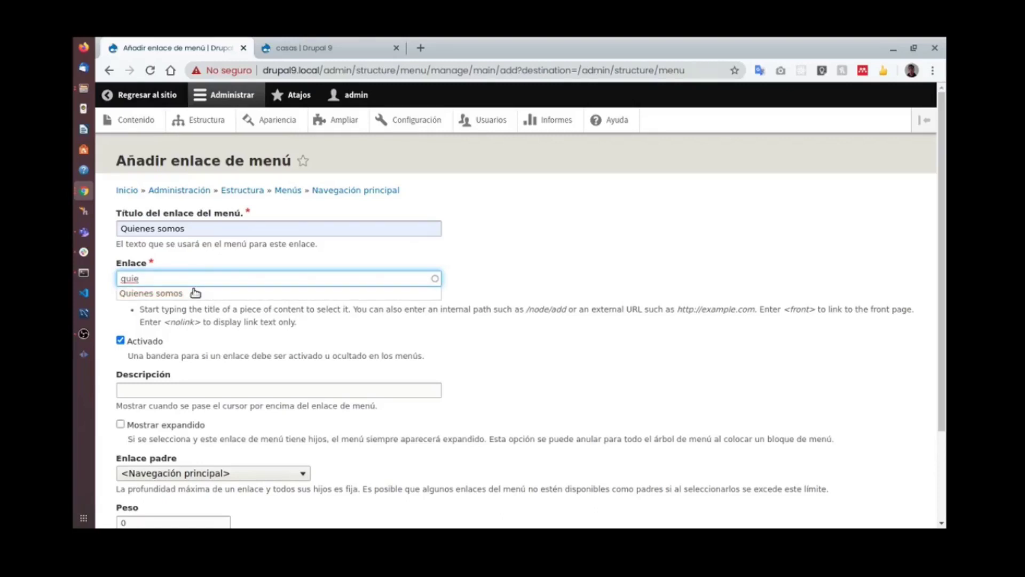
click(196, 293)
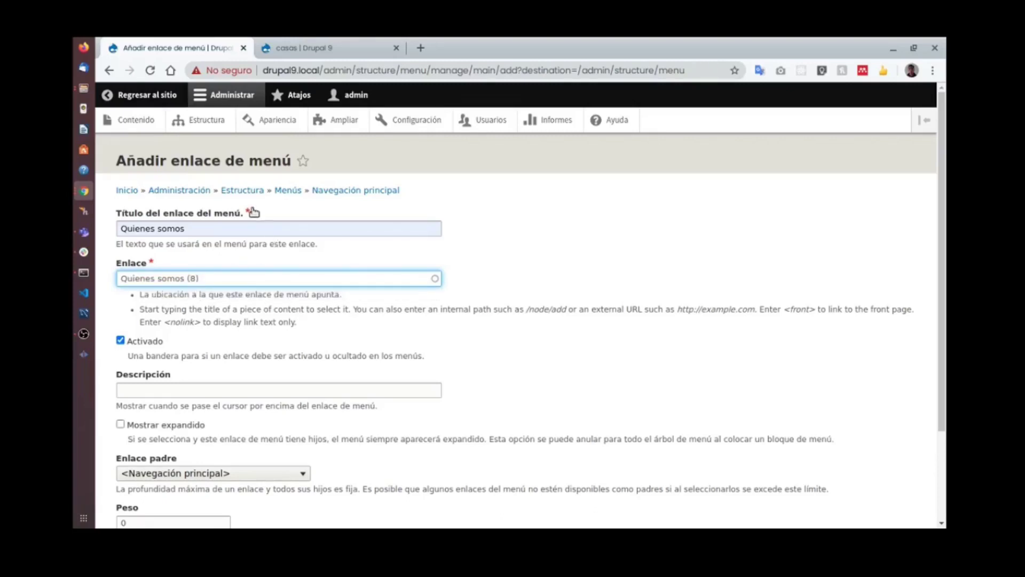
scroll(267, 315, down, 3)
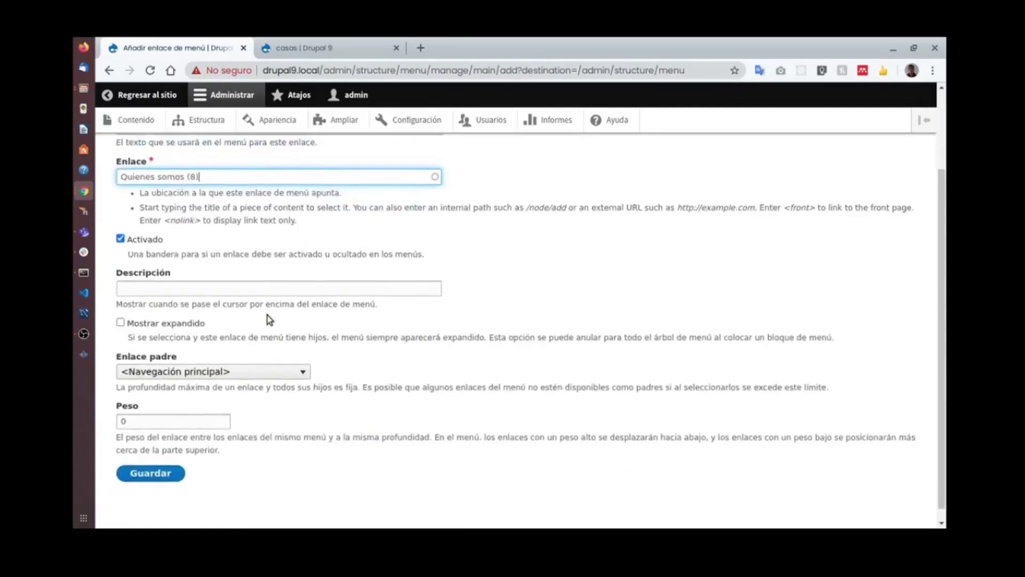
scroll(267, 337, up, 3)
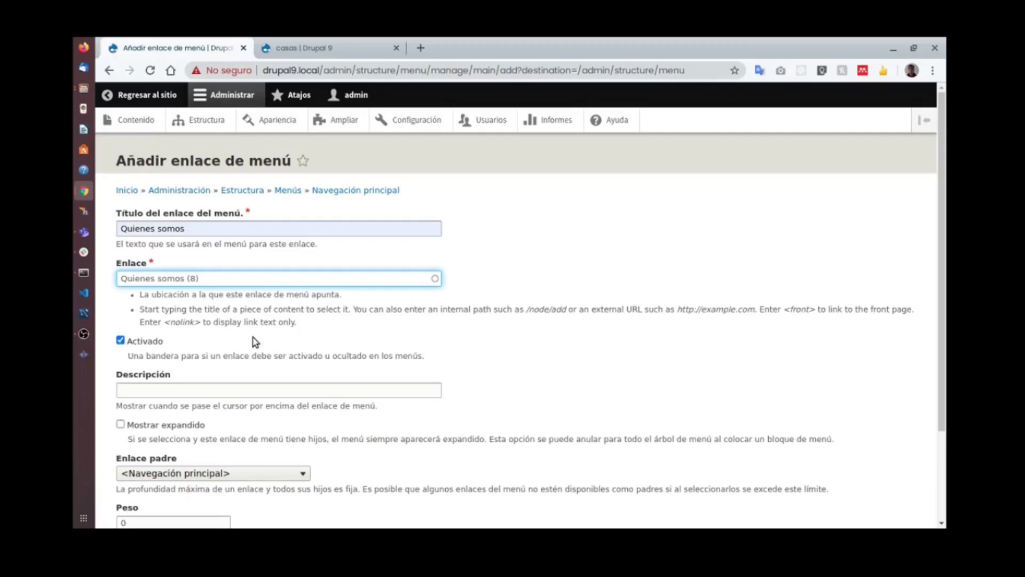
scroll(241, 337, down, 3)
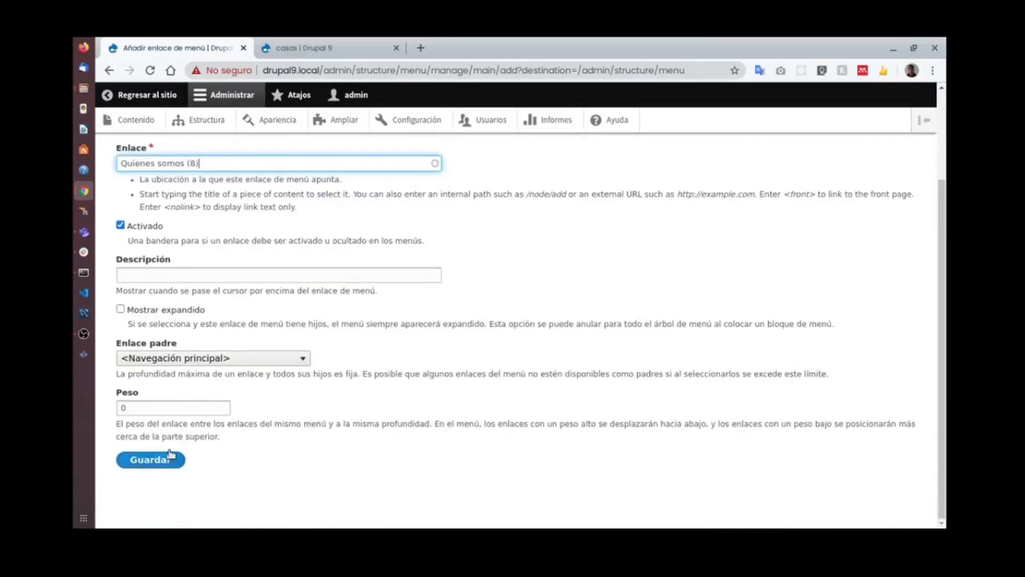
click(174, 460)
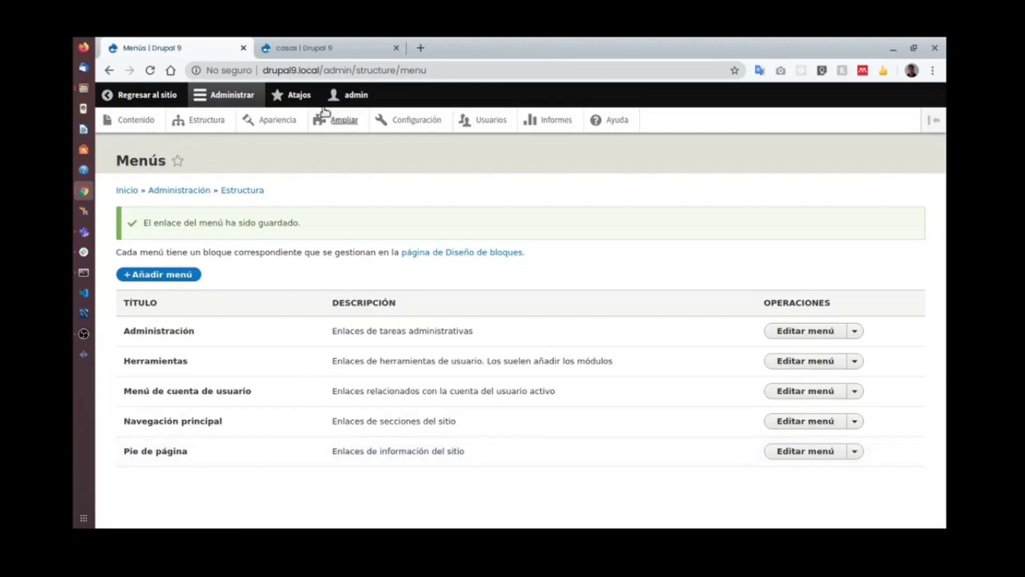
Reload the casas page to show the new Quienes somos menu tab.
click(337, 69)
click(318, 53)
key(F5)
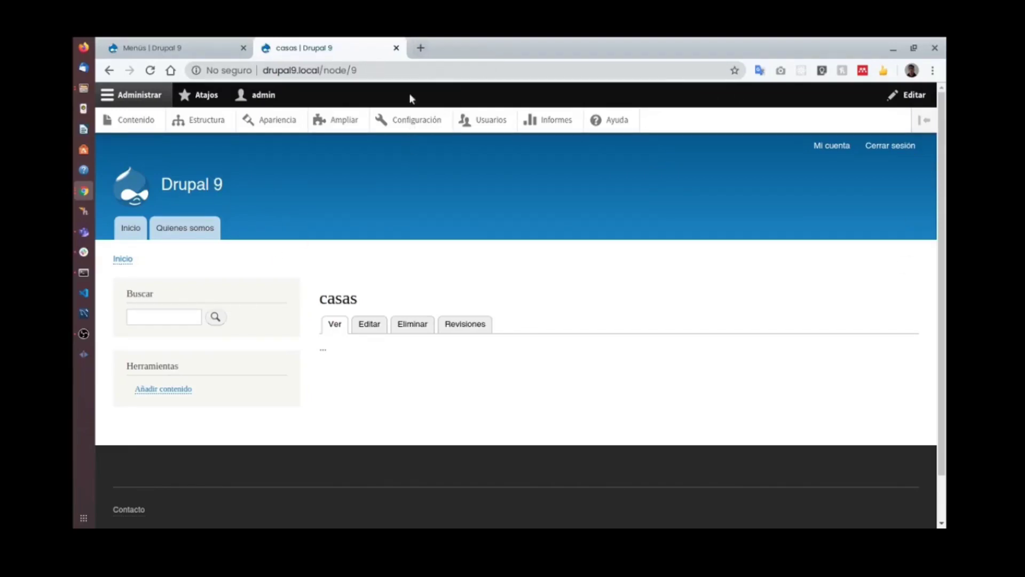
click(421, 48)
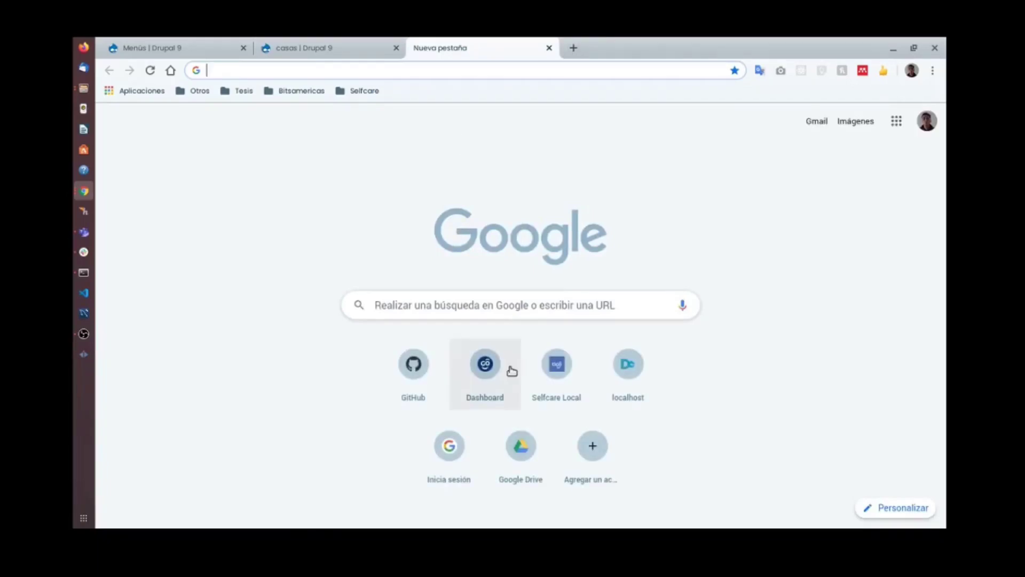
Open the GitHub shortcut in a private incognito window.
right_click(547, 373)
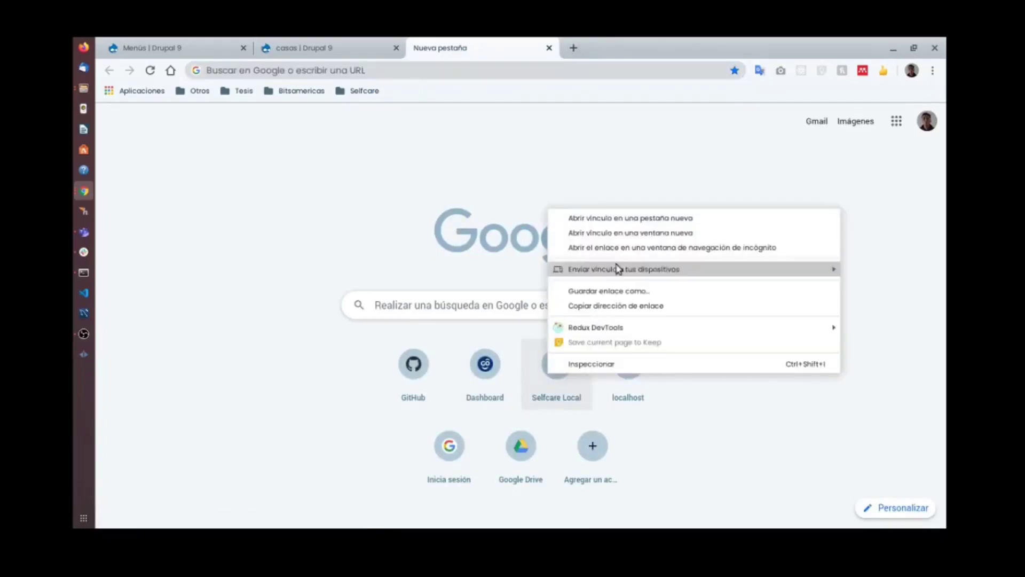
click(660, 421)
right_click(635, 395)
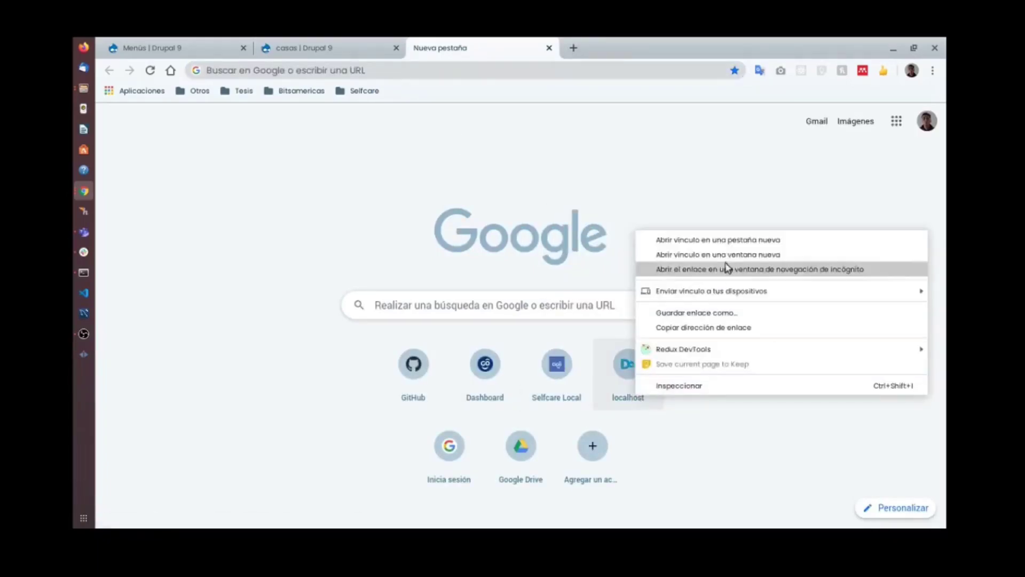
click(684, 419)
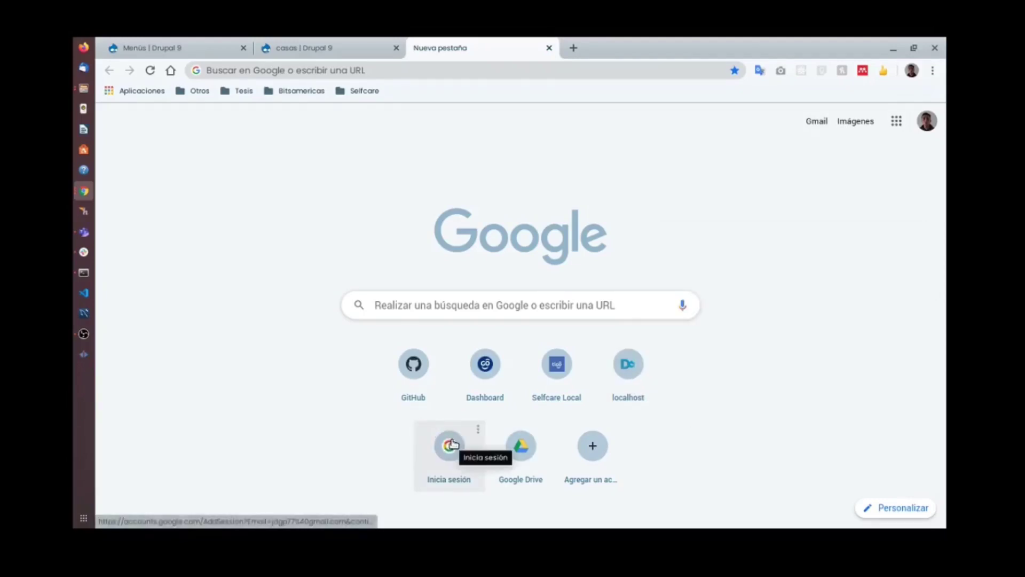
right_click(404, 354)
click(544, 127)
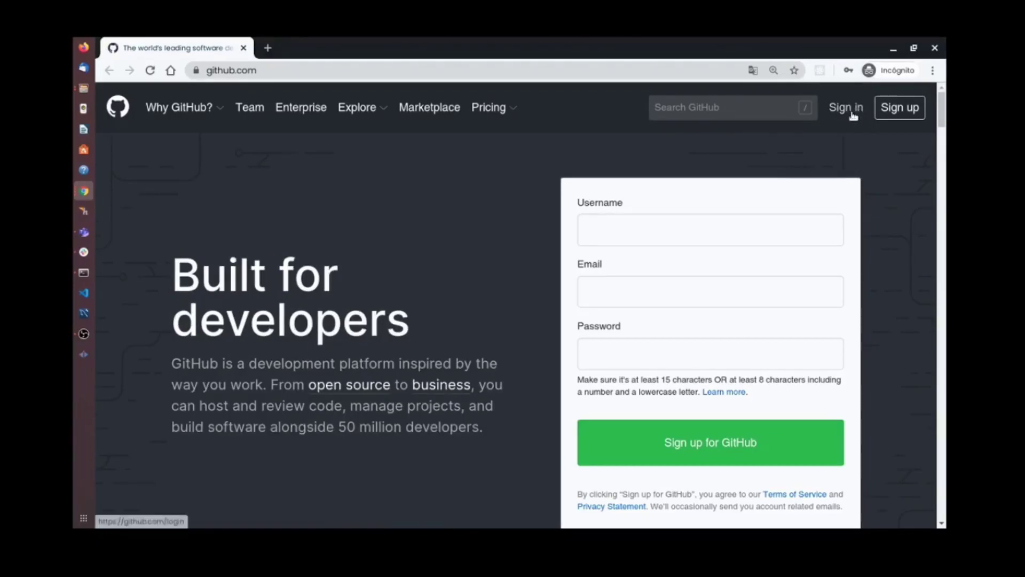
click(343, 69)
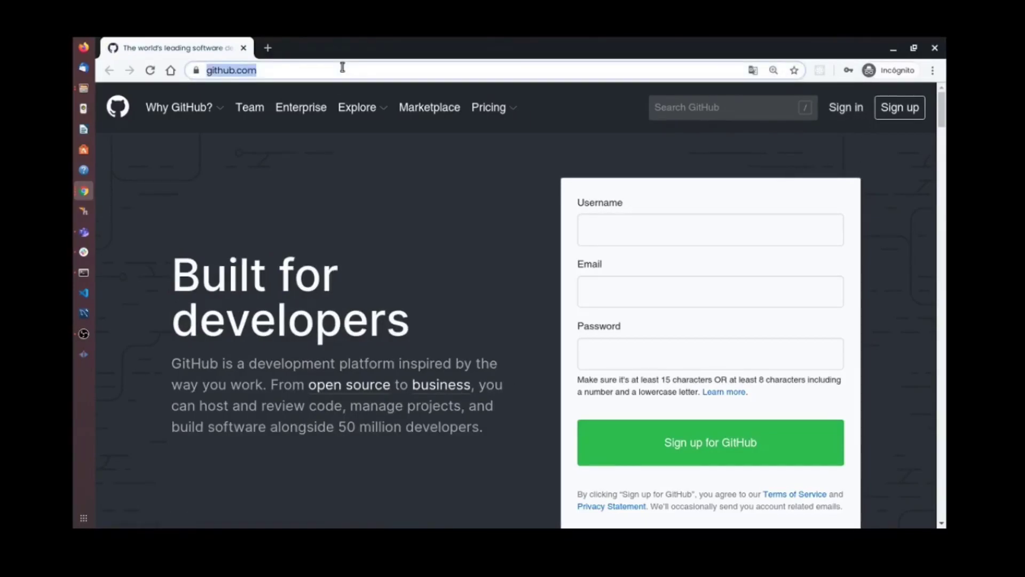
Visit drupal9.local logged out, check the Quienes somos and Inicio tabs, then return to the regular window.
text(drupal)
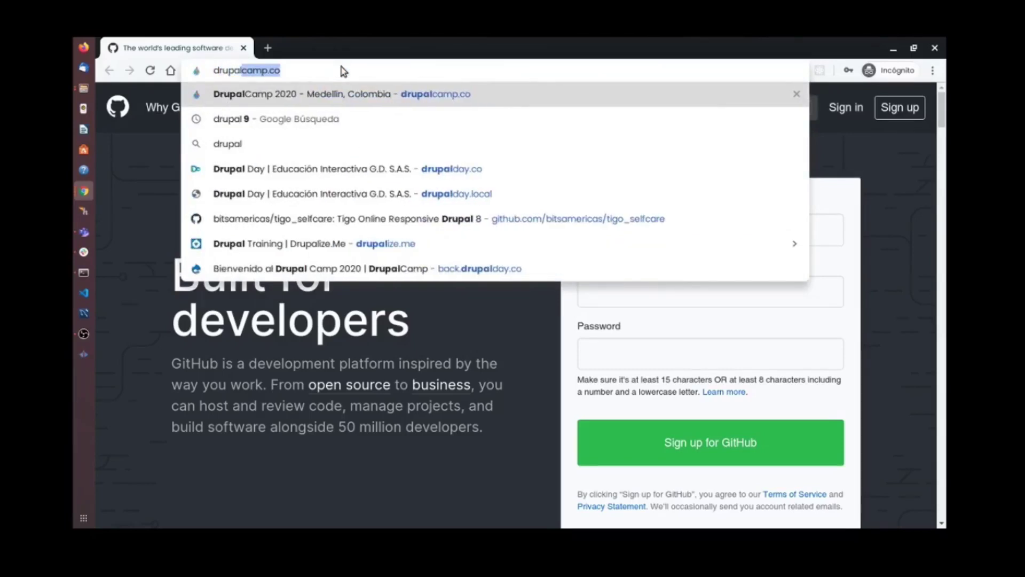
text(9.local/)
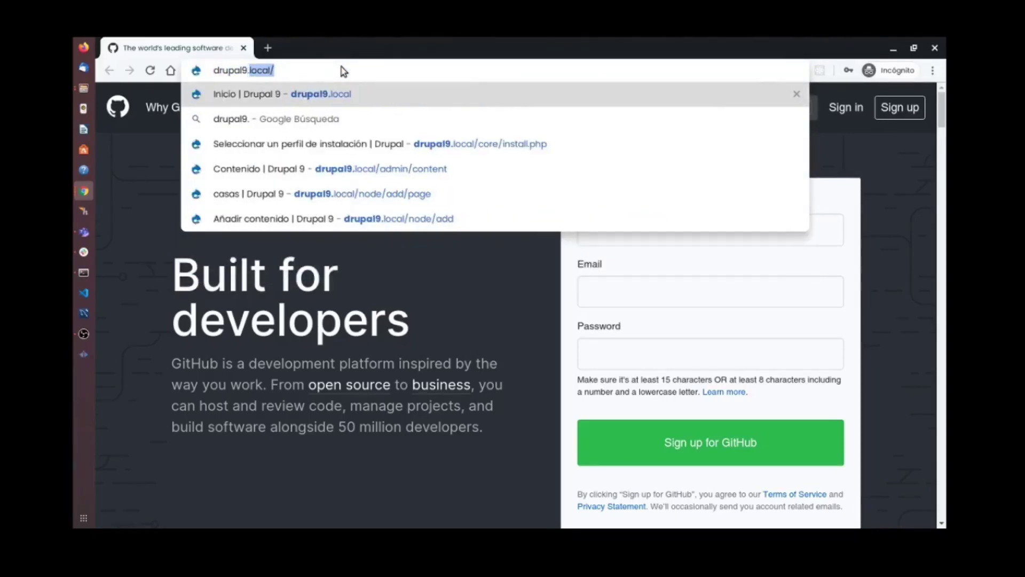
key(Return)
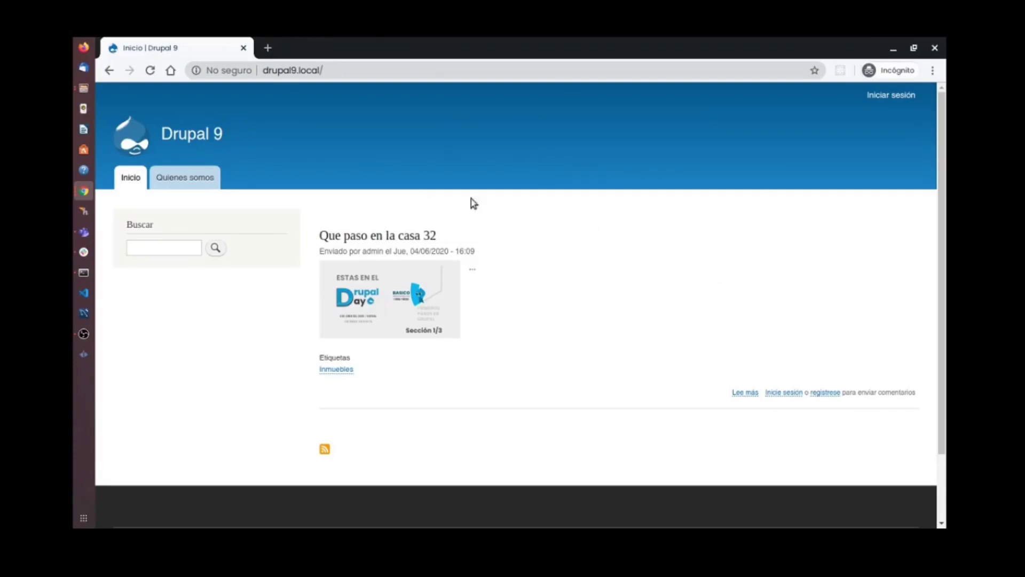
click(188, 181)
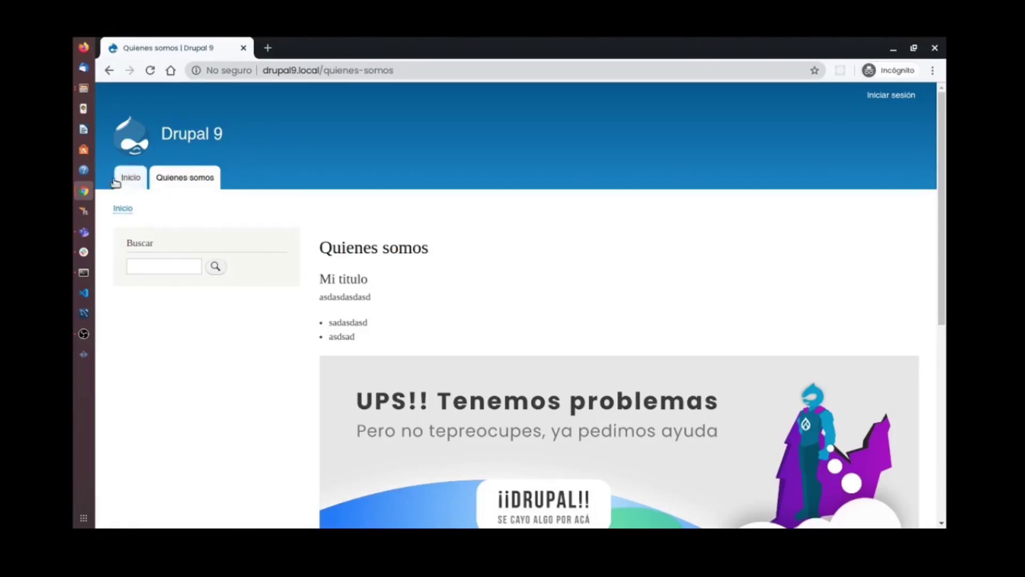
click(128, 178)
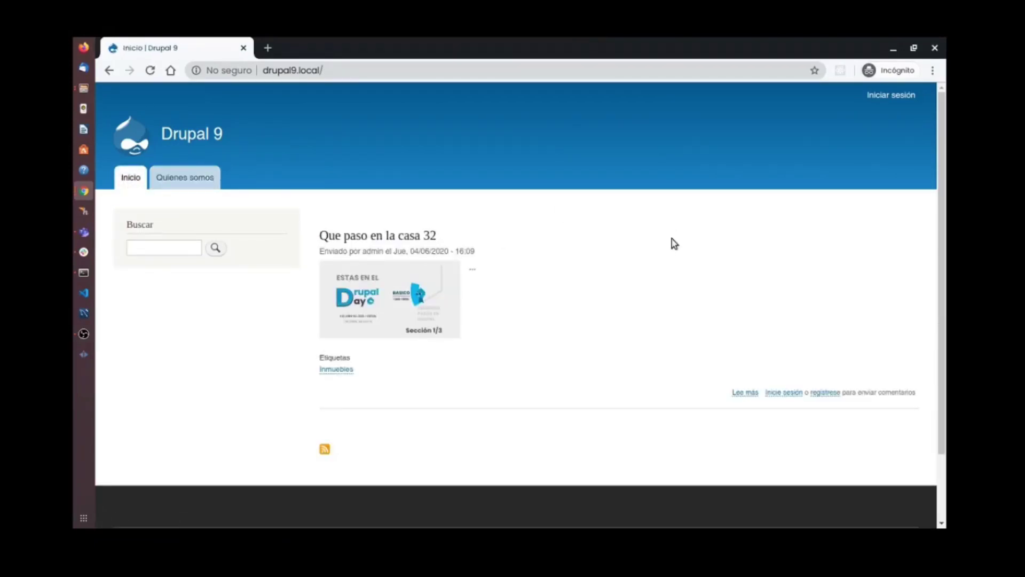
key(super+w)
click(406, 227)
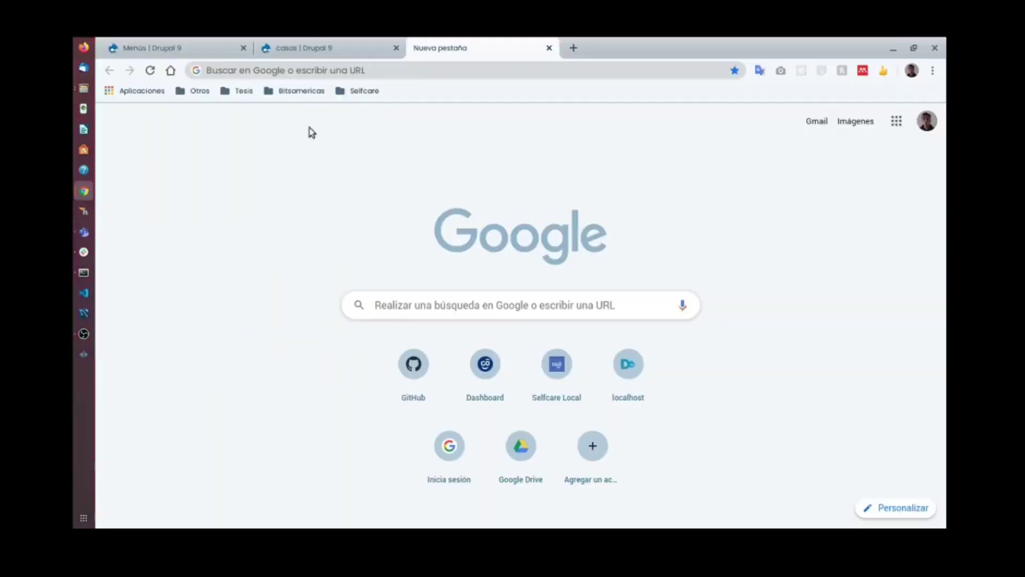
Open the Usuarios list and review the blocked account and the active admin account.
click(303, 49)
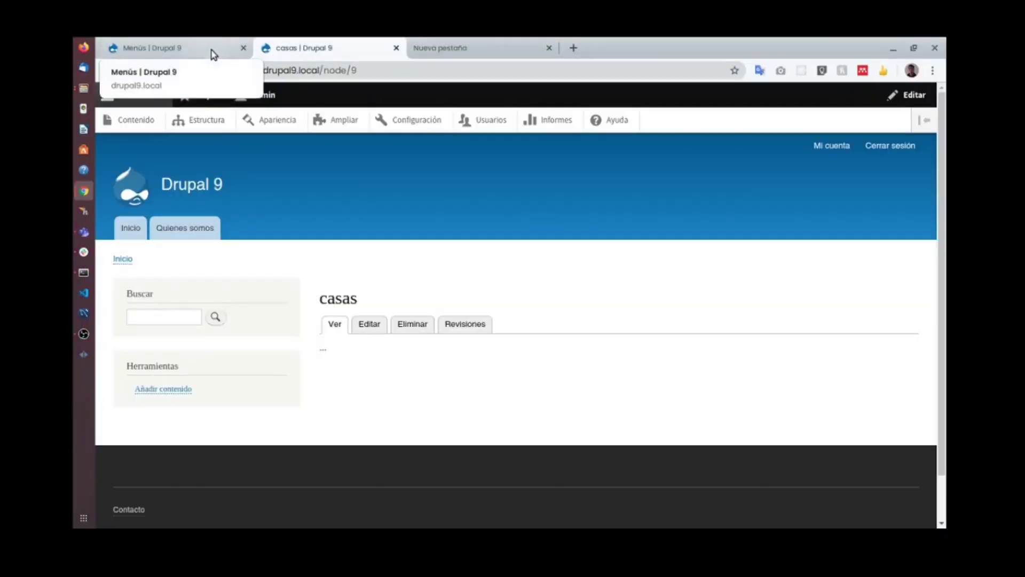
click(489, 121)
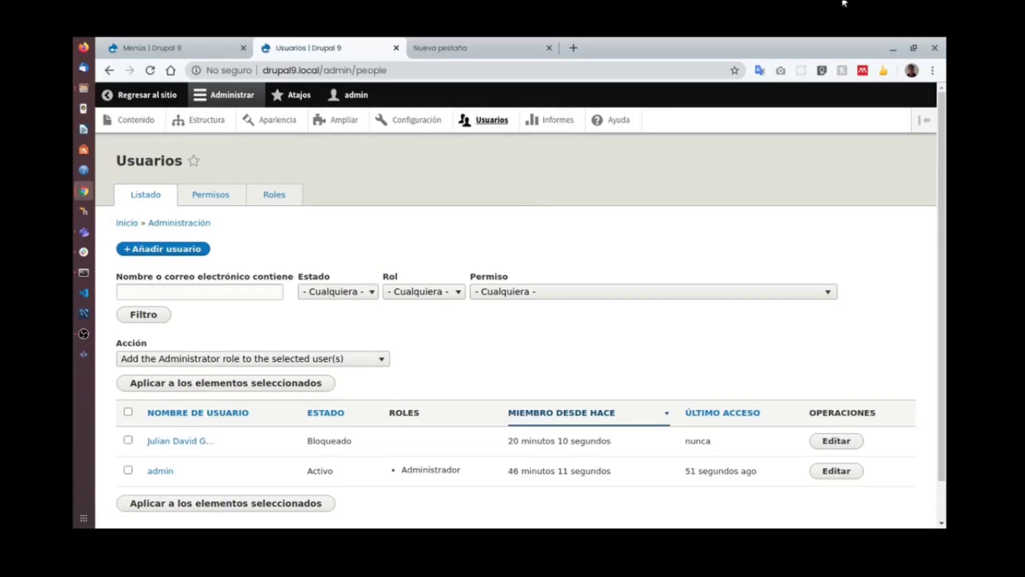
key(alt+Tab)
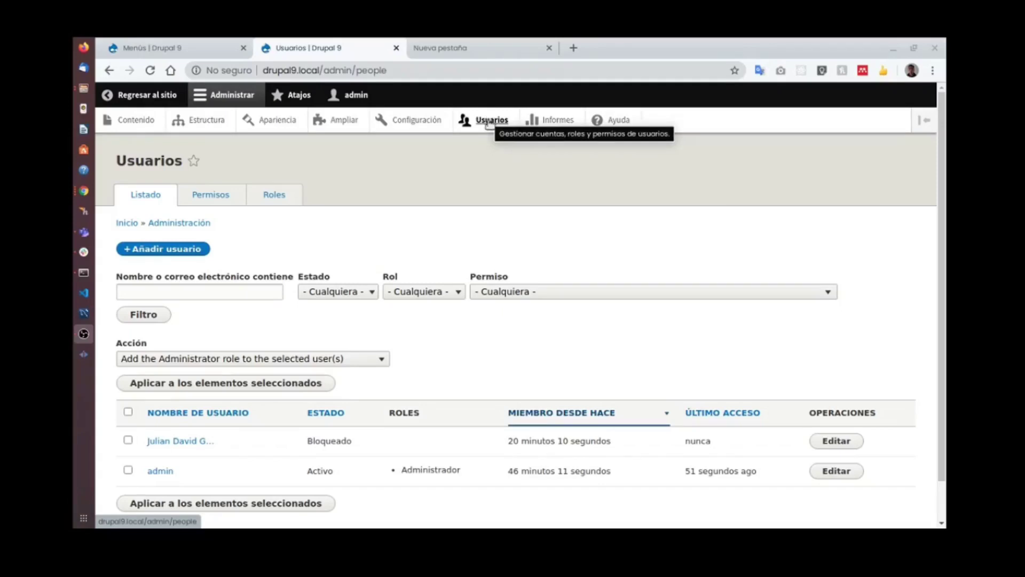
scroll(559, 165, down, 2)
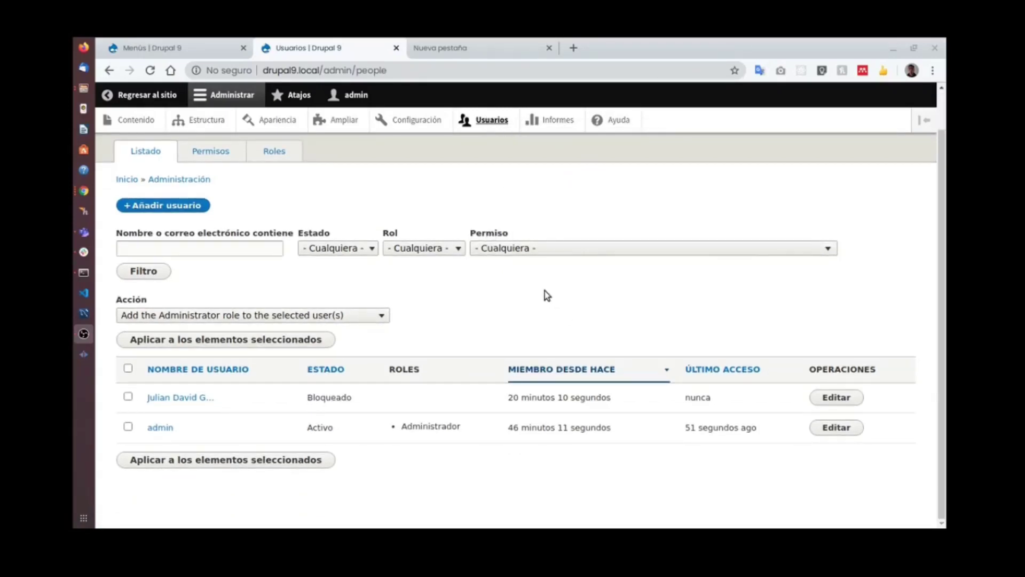
drag(226, 274, 288, 213)
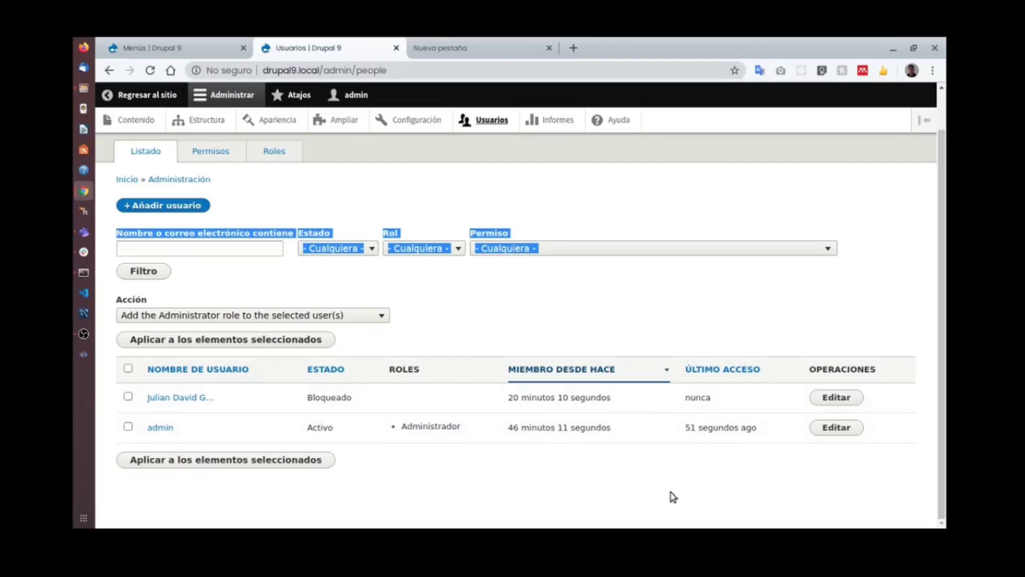
click(644, 501)
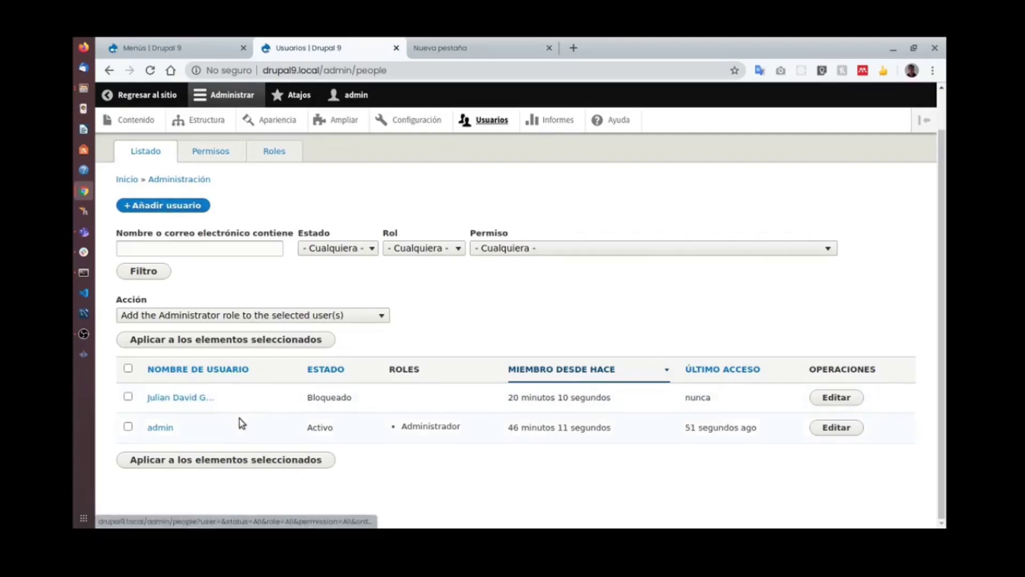
click(175, 210)
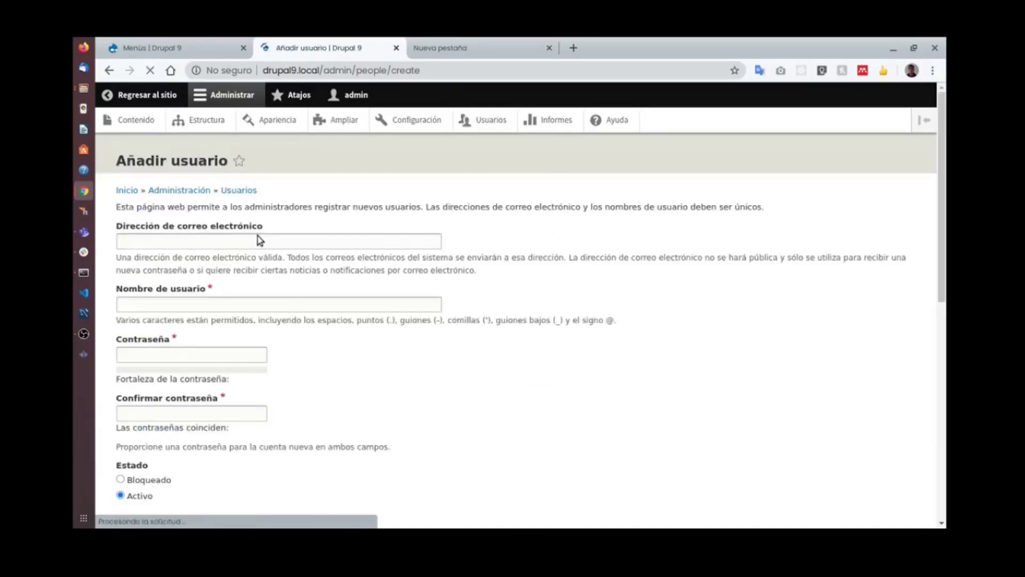
Enter the new user's e-mail address and pick the suggested username.
click(227, 241)
click(194, 270)
double_click(174, 241)
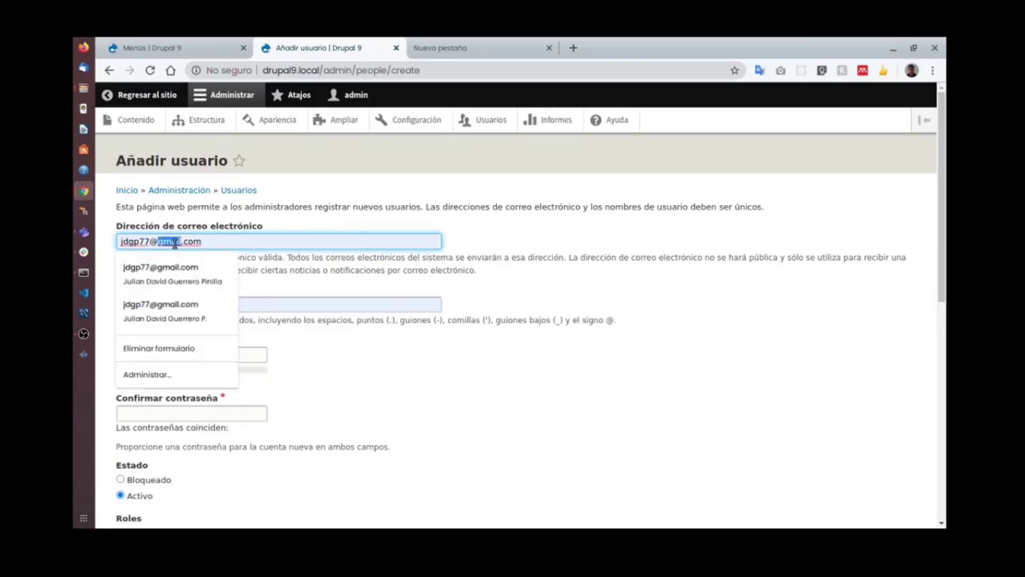
text(putlook.es)
key(Tab)
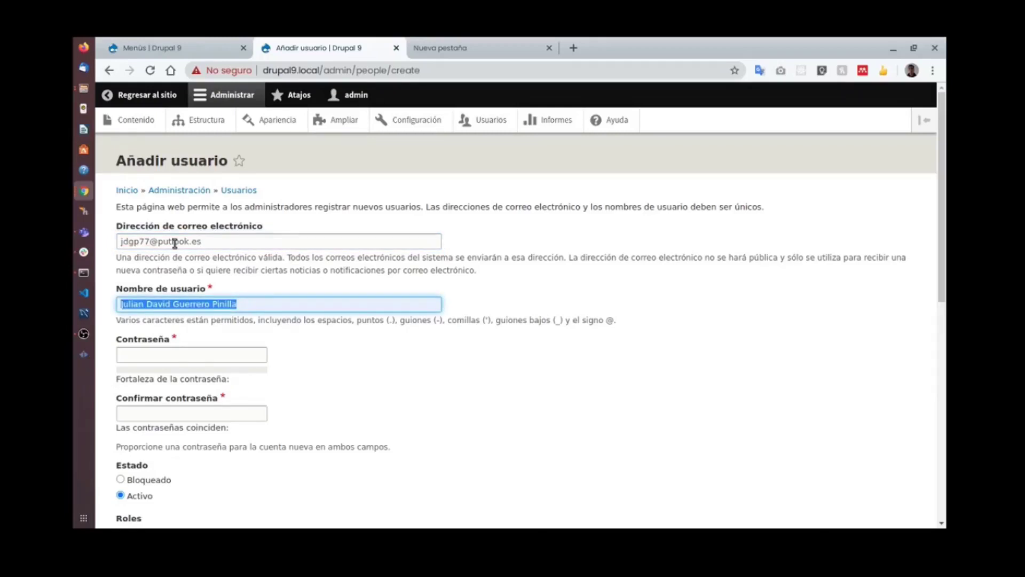
key(BackSpace)
text(jd)
key(Down)
key(Tab)
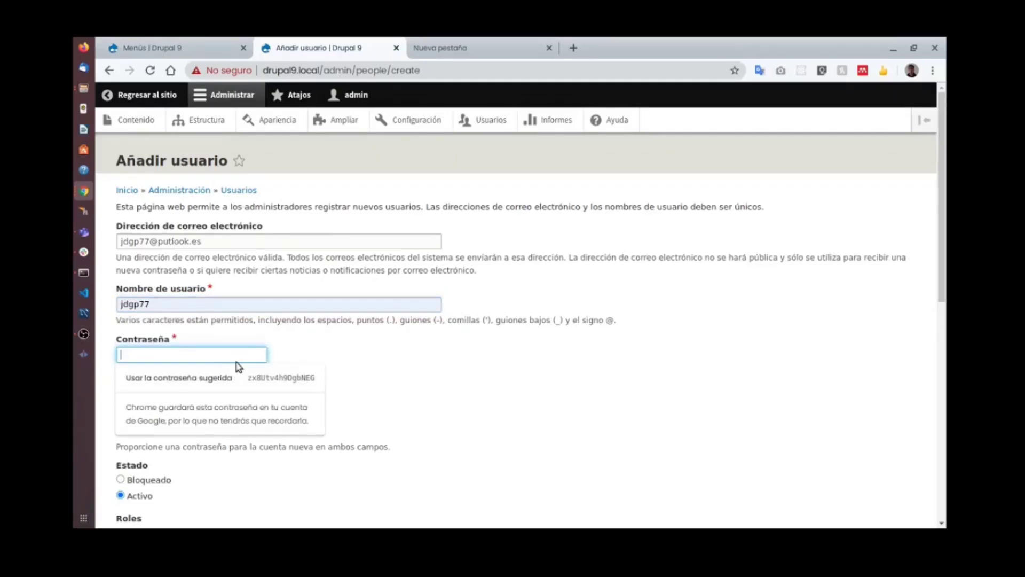
Type the new account's password and confirm it.
text(••••)
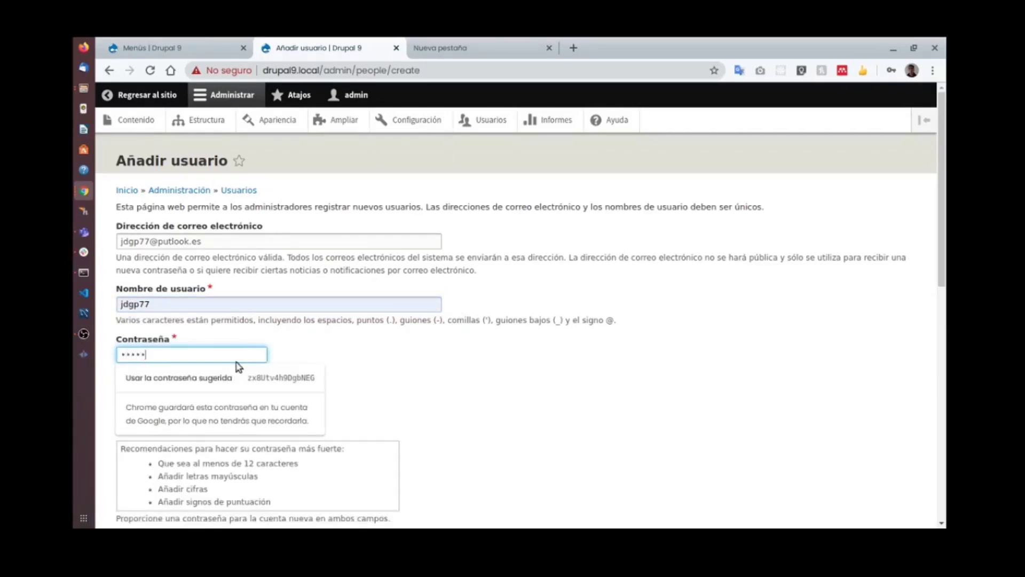
key(BackSpace)
key(BackSpace)
text(•••••)
key(ctrl+a)
text(••••••)
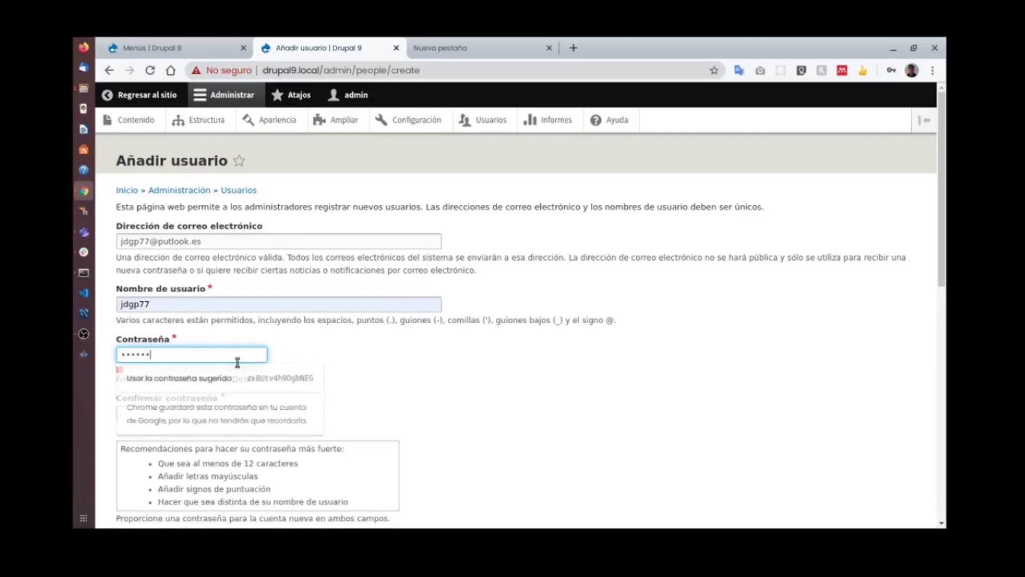
key(Tab)
text(••)
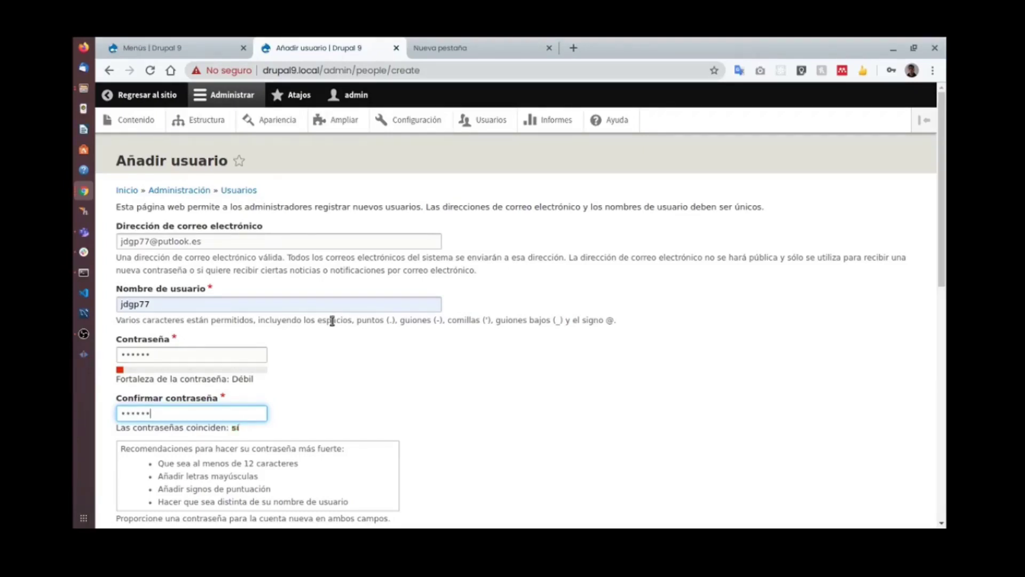
text(••••)
Create the account and check it is listed first on the Usuarios page.
scroll(331, 320, down, 5)
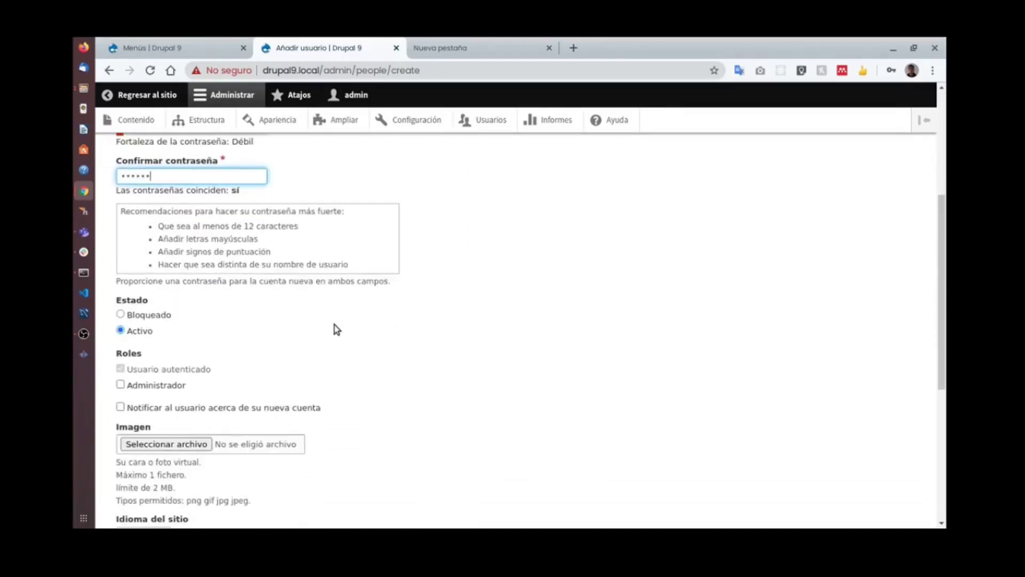
scroll(219, 231, up, 5)
scroll(261, 274, down, 5)
scroll(262, 274, down, 6)
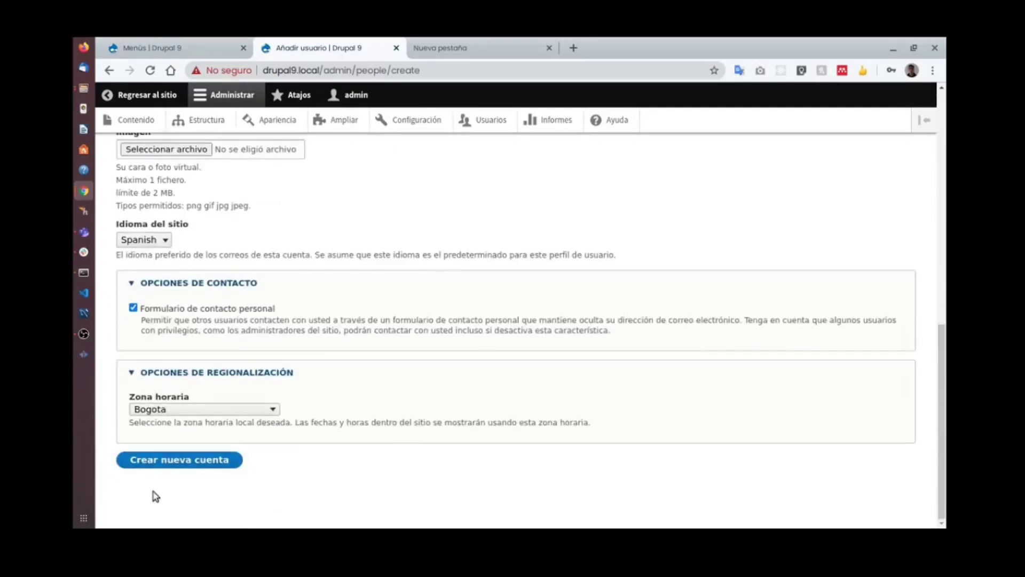
click(179, 463)
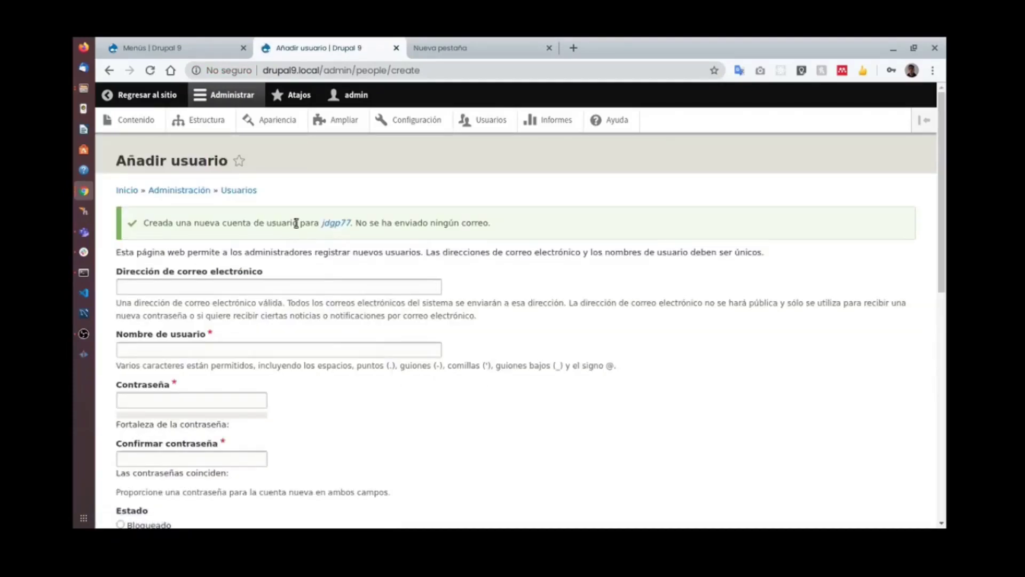
click(488, 119)
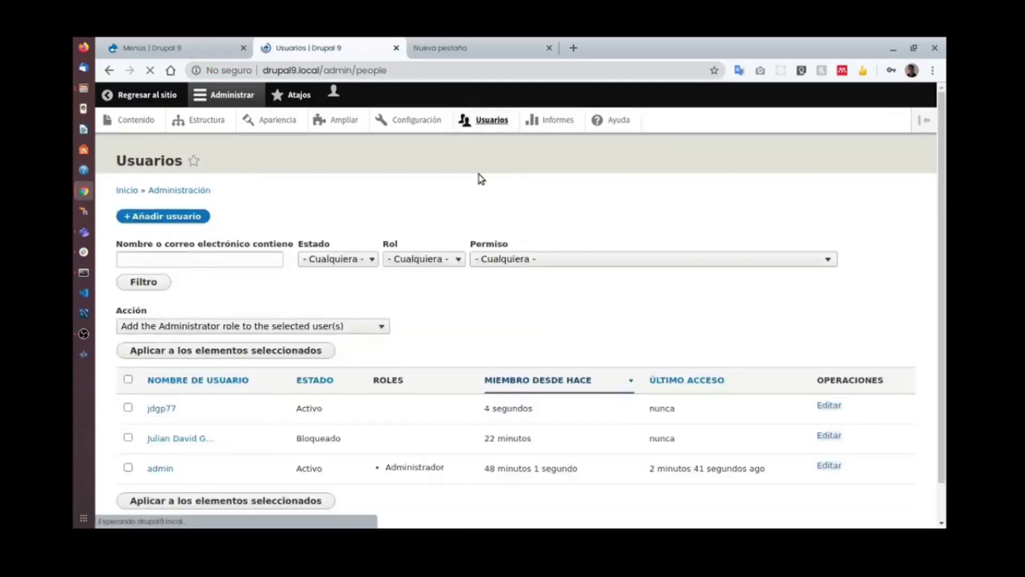
drag(181, 441, 134, 443)
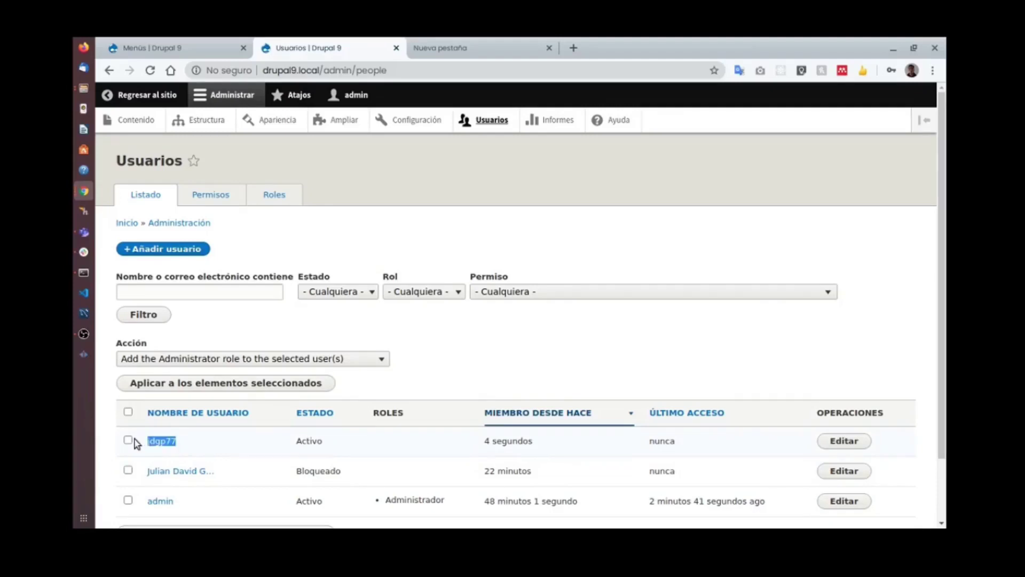
key(super)
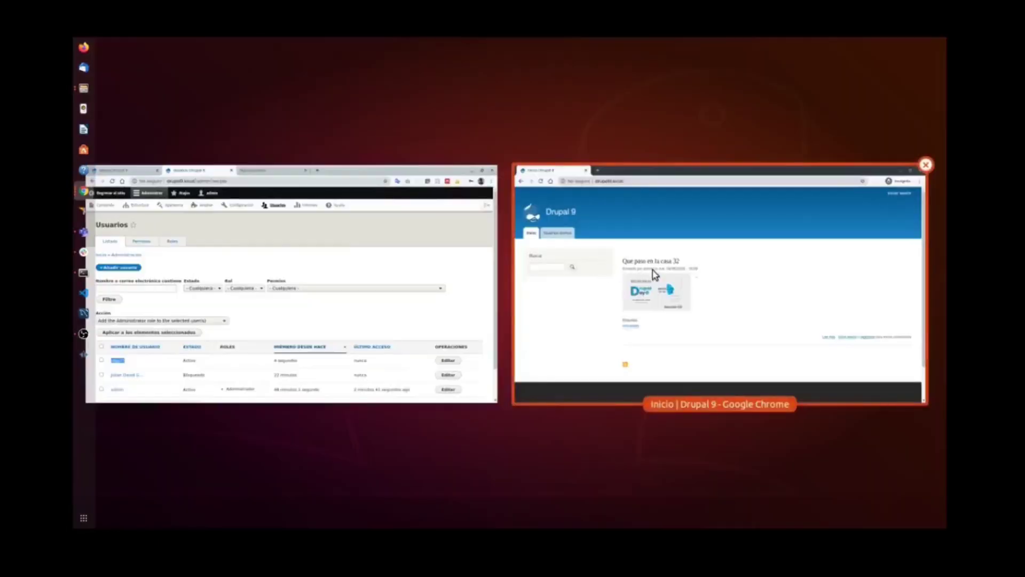
click(692, 275)
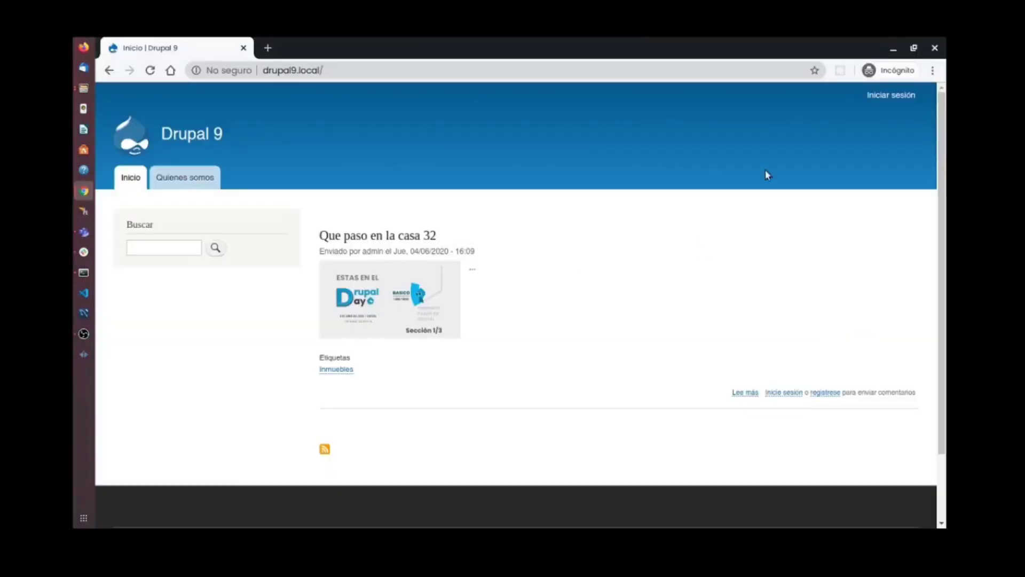
Log in on the incognito window with the new user's username and password.
click(896, 97)
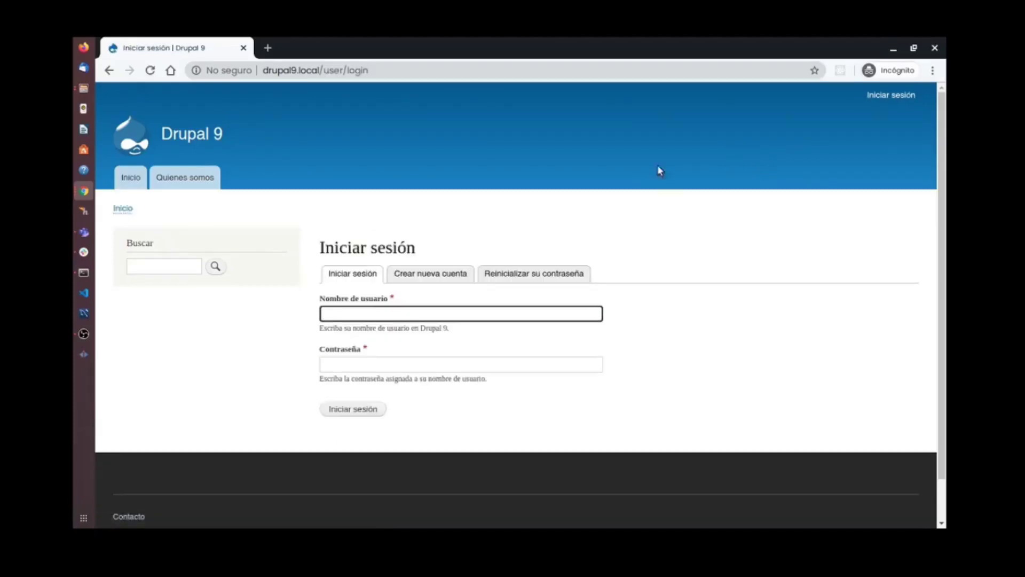
click(491, 312)
key(Down)
key(Down)
key(Down)
key(Down)
key(Down)
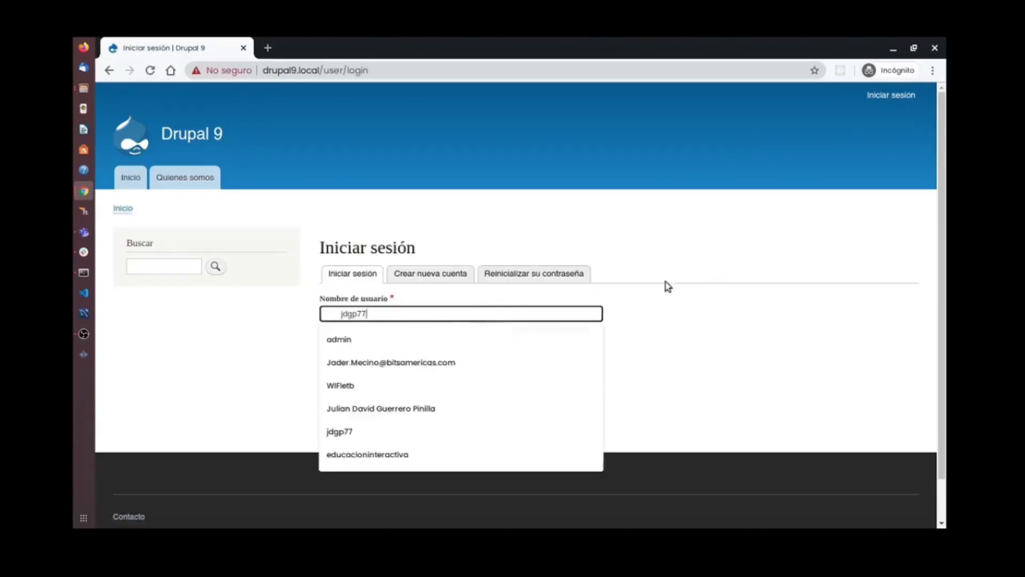
key(Return)
drag(338, 313, 273, 312)
key(BackSpace)
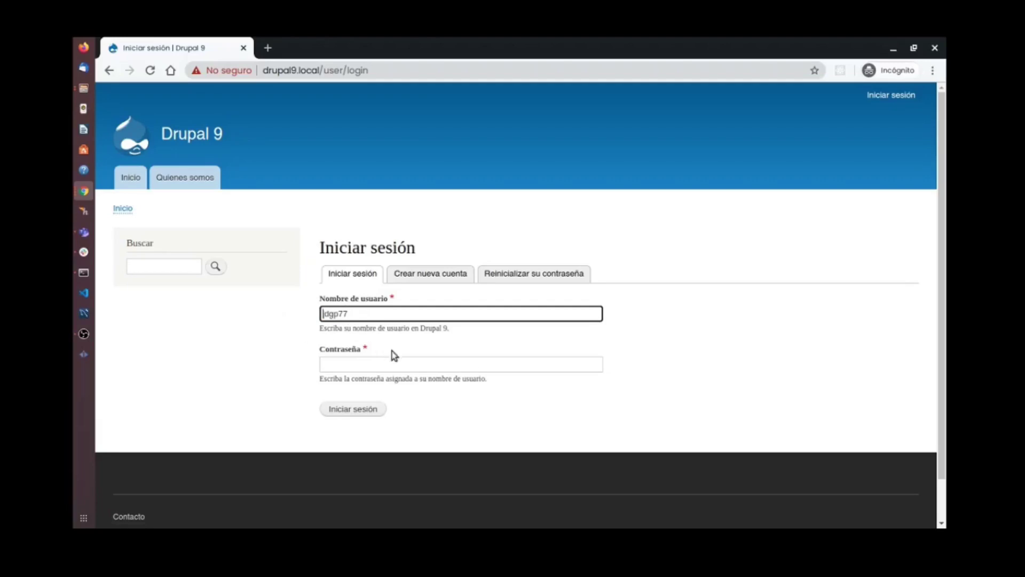
click(386, 362)
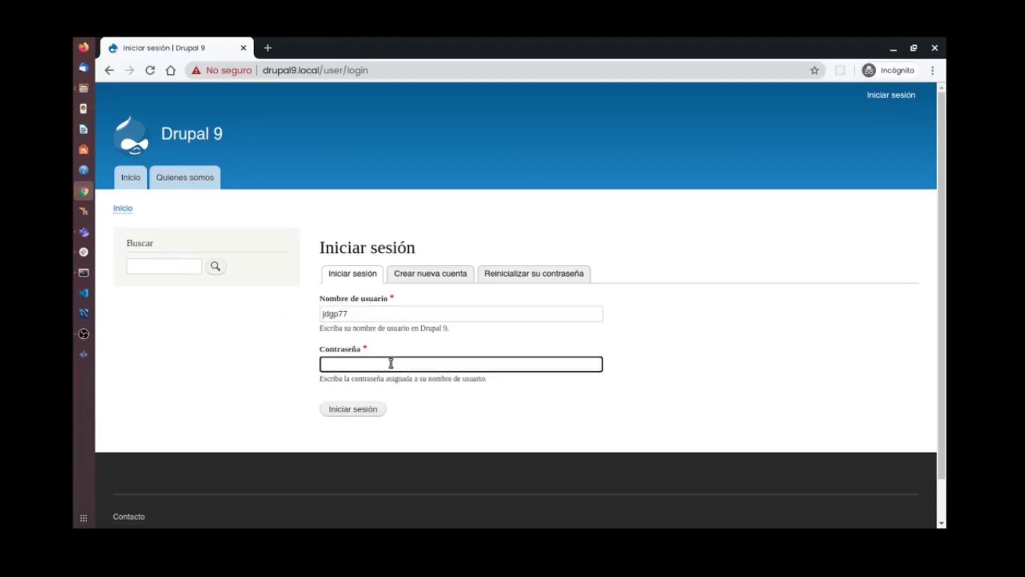
key(Return)
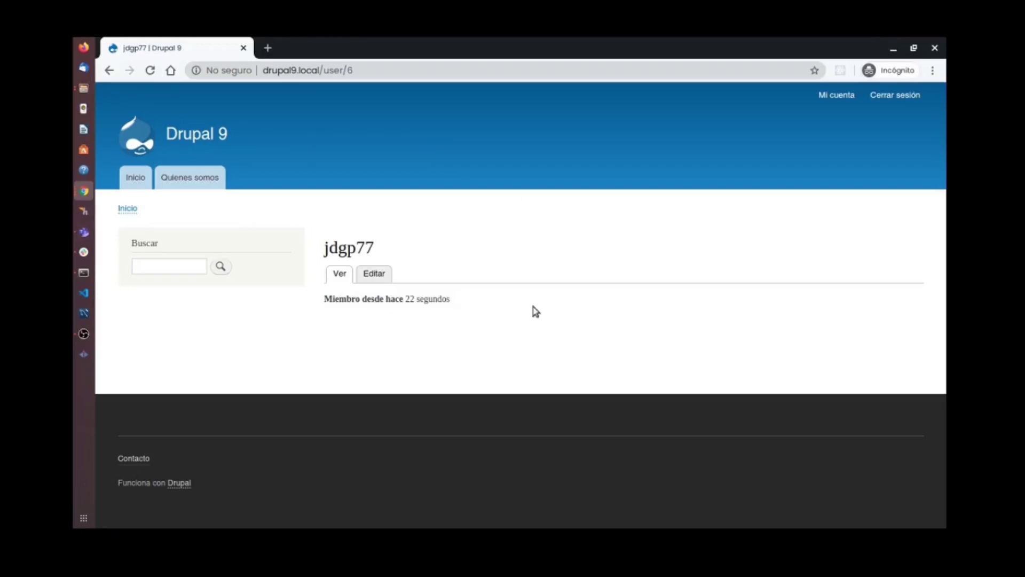
Check the new user's Mi cuenta page, its Editar form and the Ver profile.
click(836, 96)
click(376, 280)
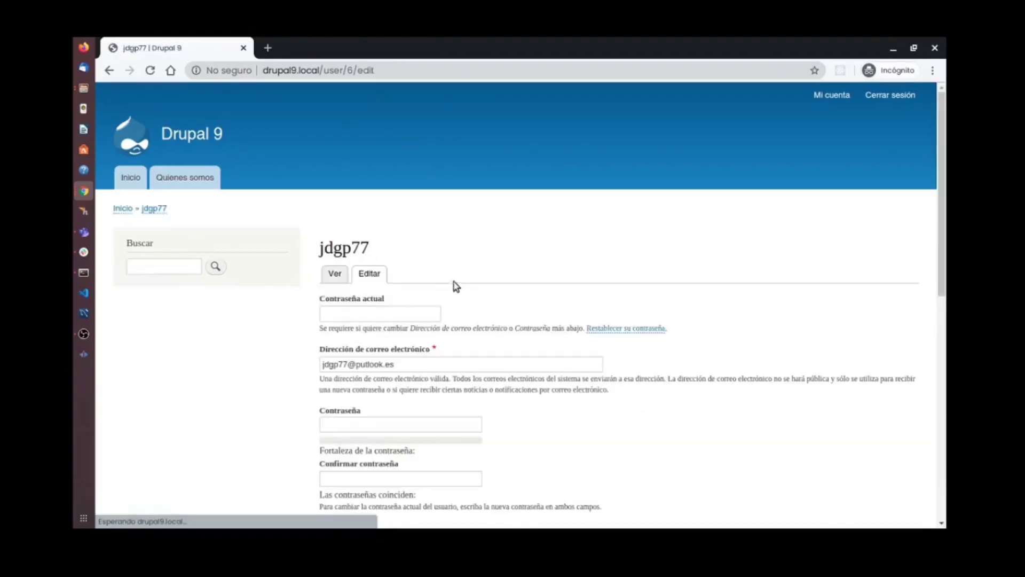
scroll(568, 283, down, 2)
scroll(560, 296, up, 3)
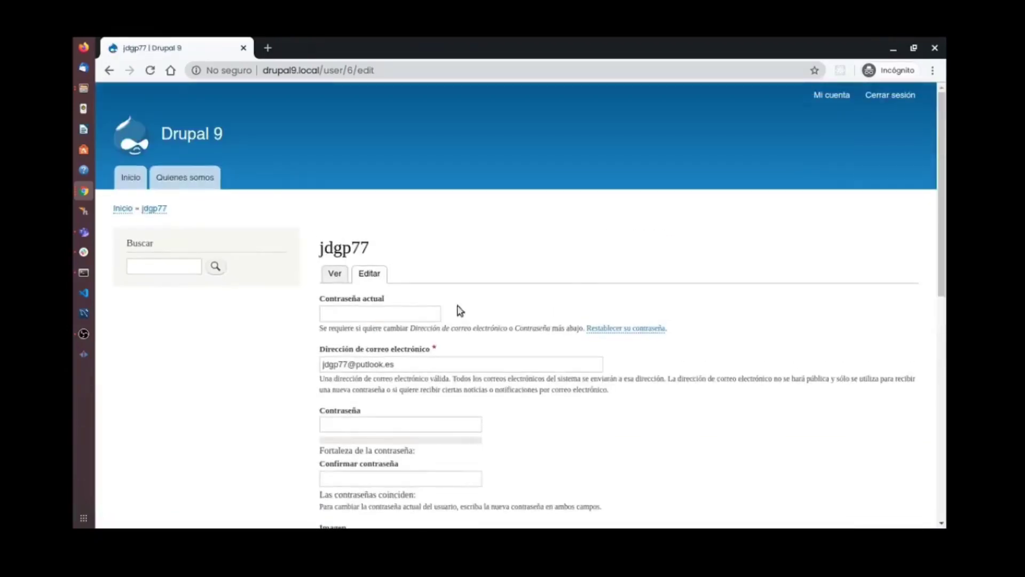
click(326, 274)
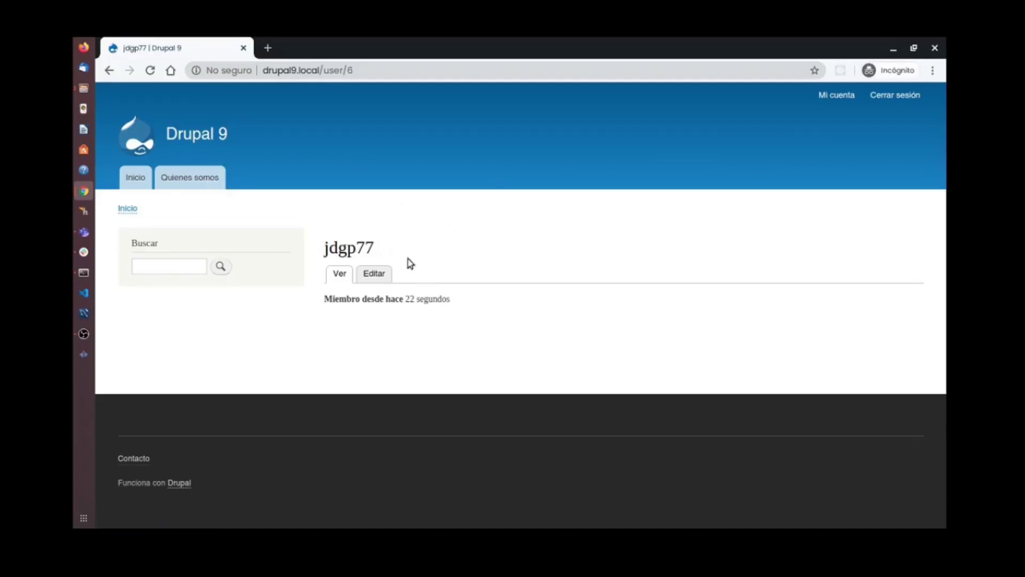
key(super)
Go to Estructura > Menús and edit the Navegación principal menu.
click(286, 267)
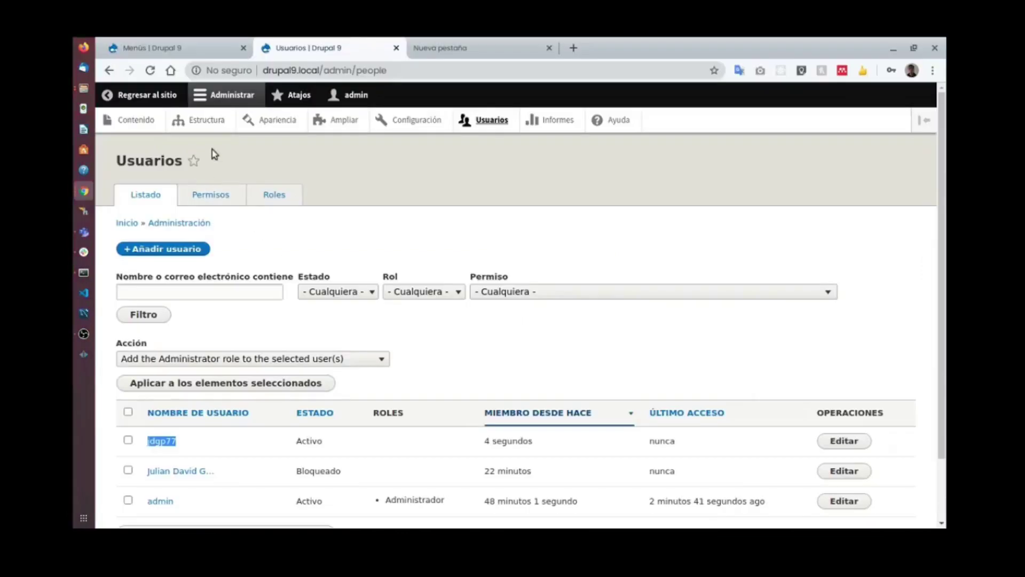
click(190, 122)
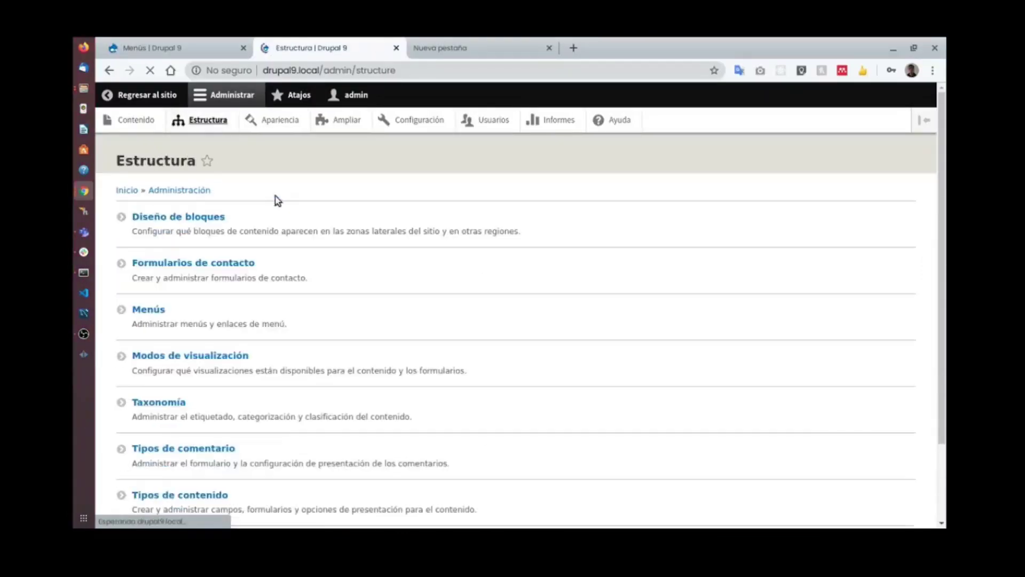
scroll(224, 268, down, 2)
click(156, 241)
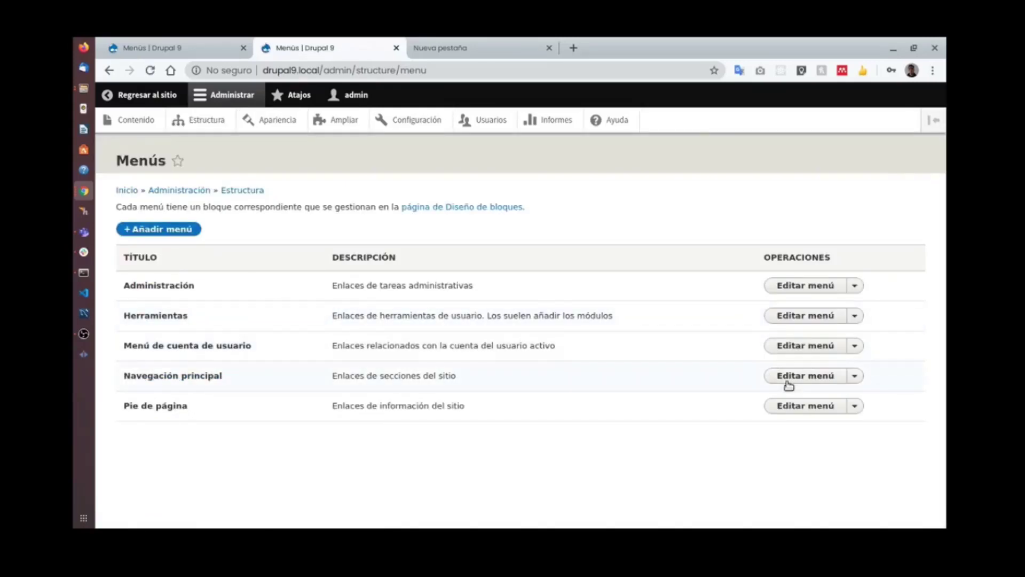
click(796, 377)
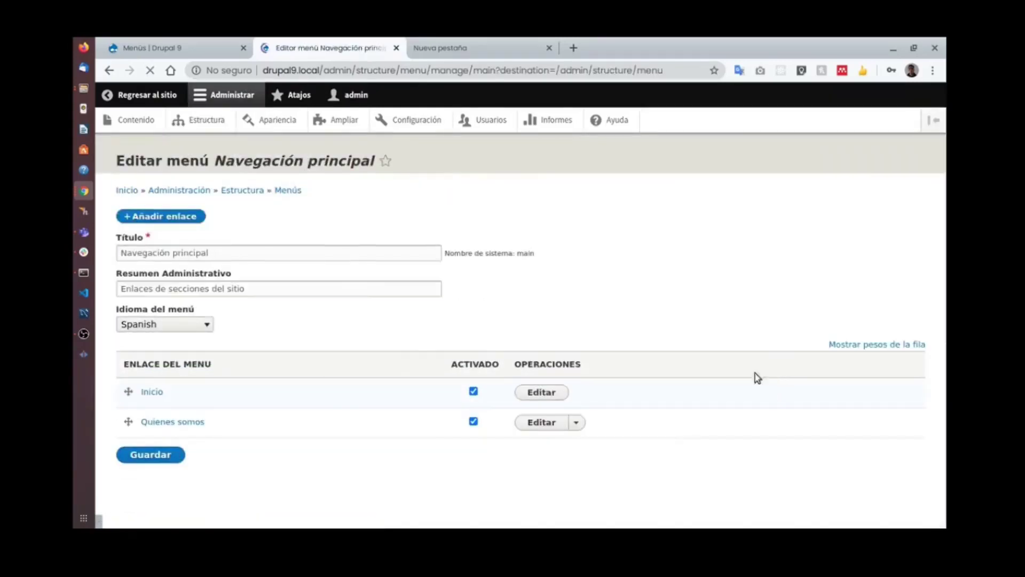
Add and save a Casas menu link pointing to 'casas (9)'.
click(176, 217)
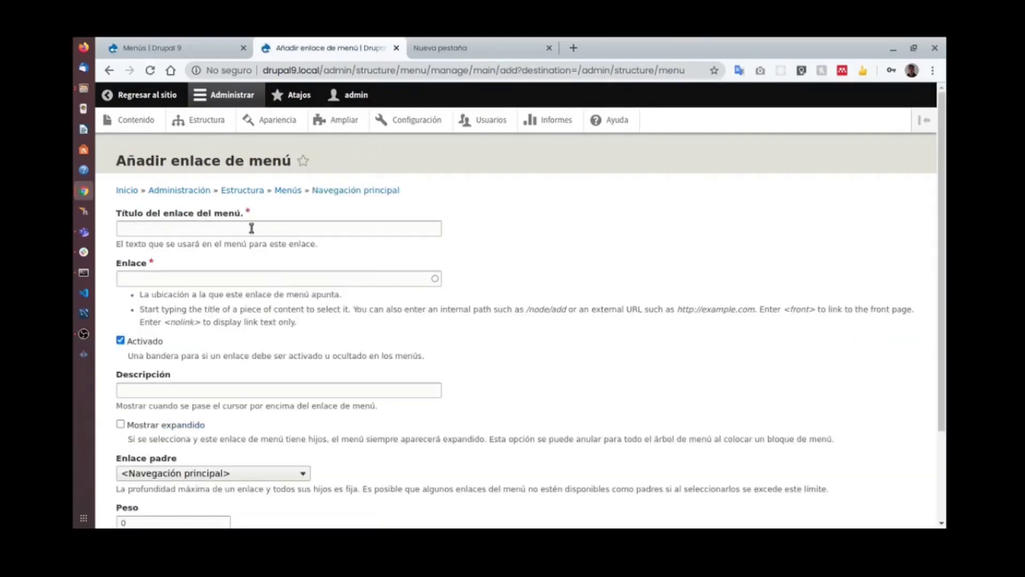
click(255, 229)
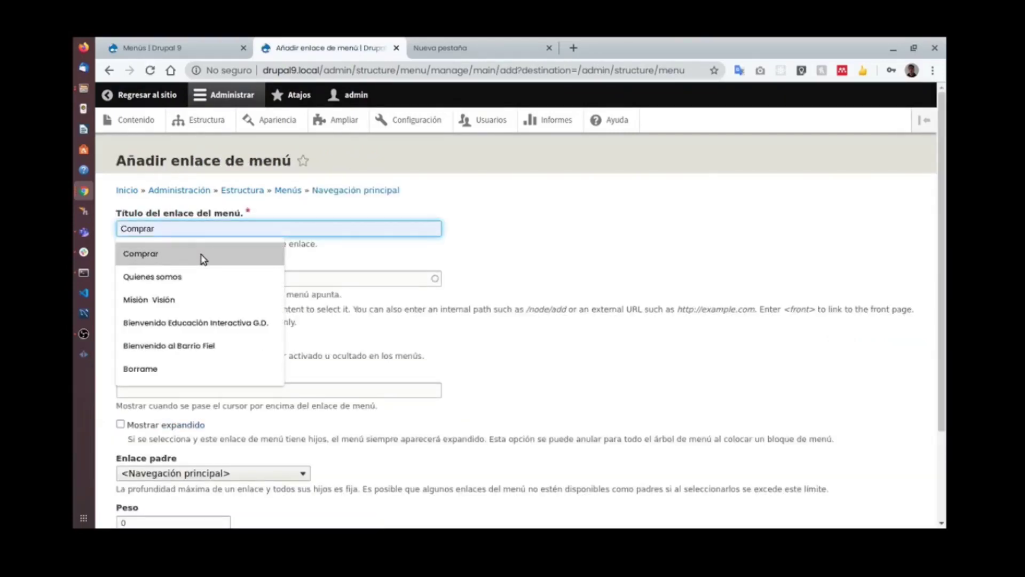
text(Casas)
click(285, 275)
text(cas)
click(177, 295)
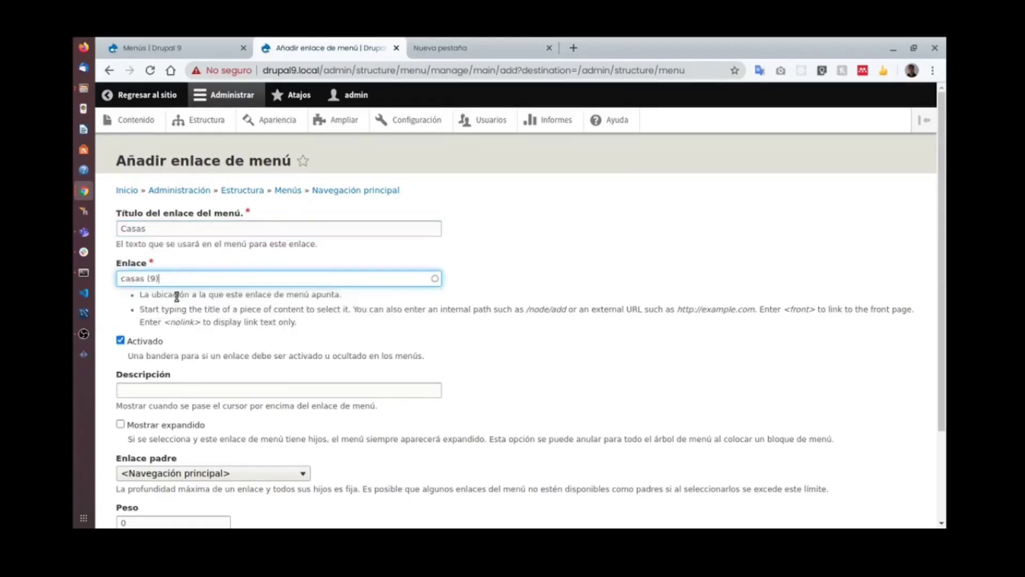
scroll(194, 311, down, 2)
click(140, 459)
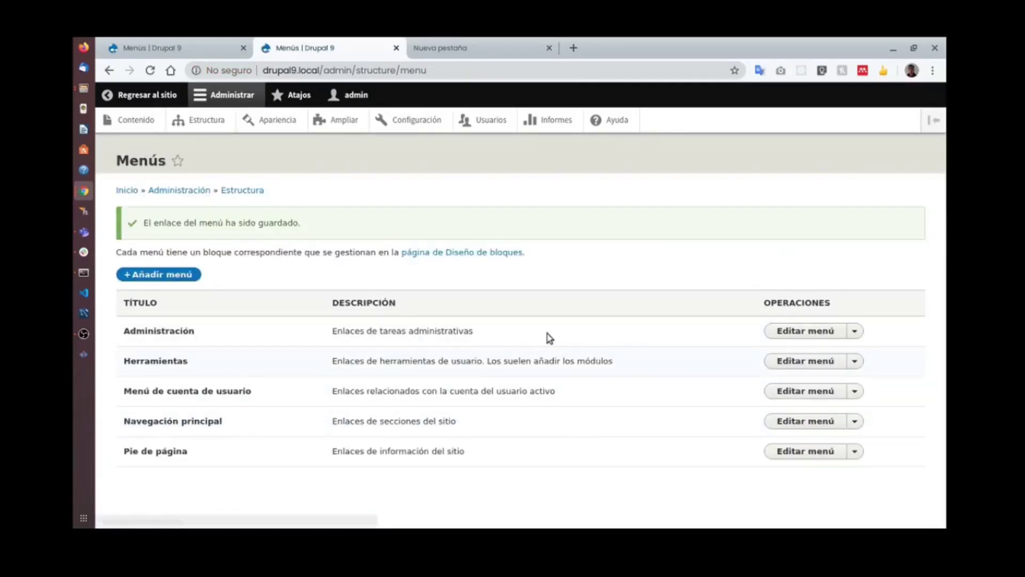
Reload the visitor window and open the casas page through the new Casas tab.
key(alt+Tab)
click(152, 70)
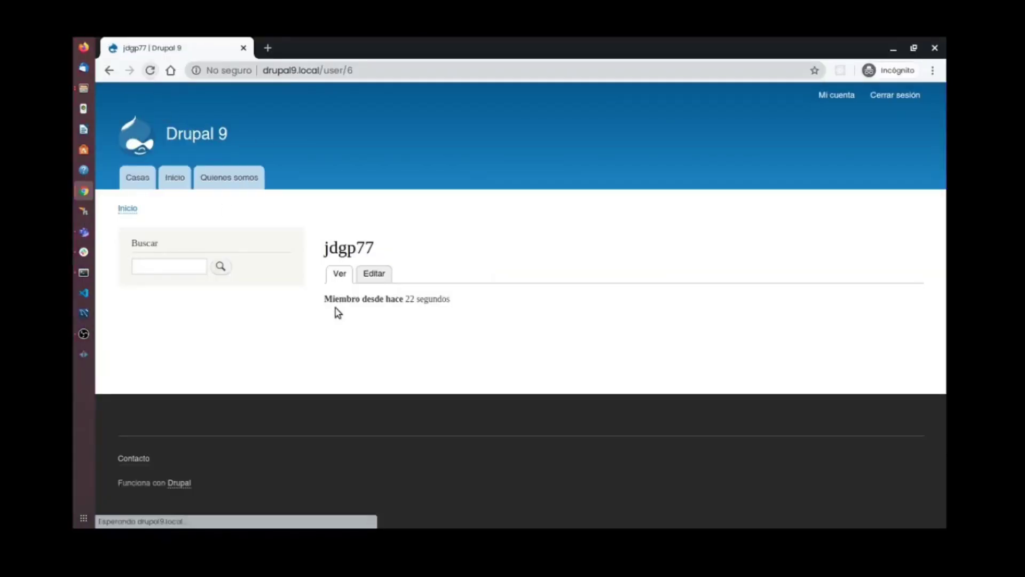
click(138, 182)
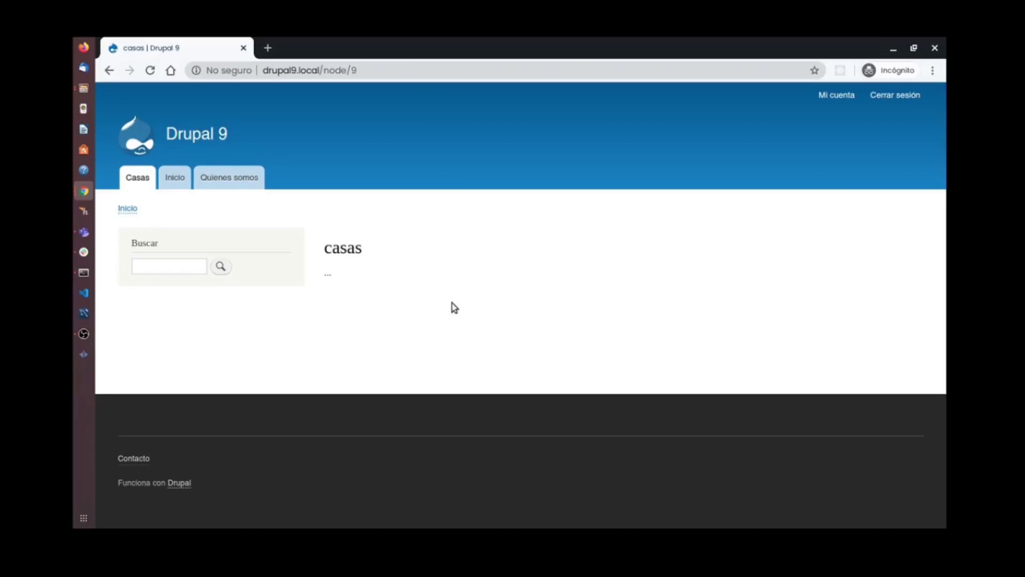
key(super)
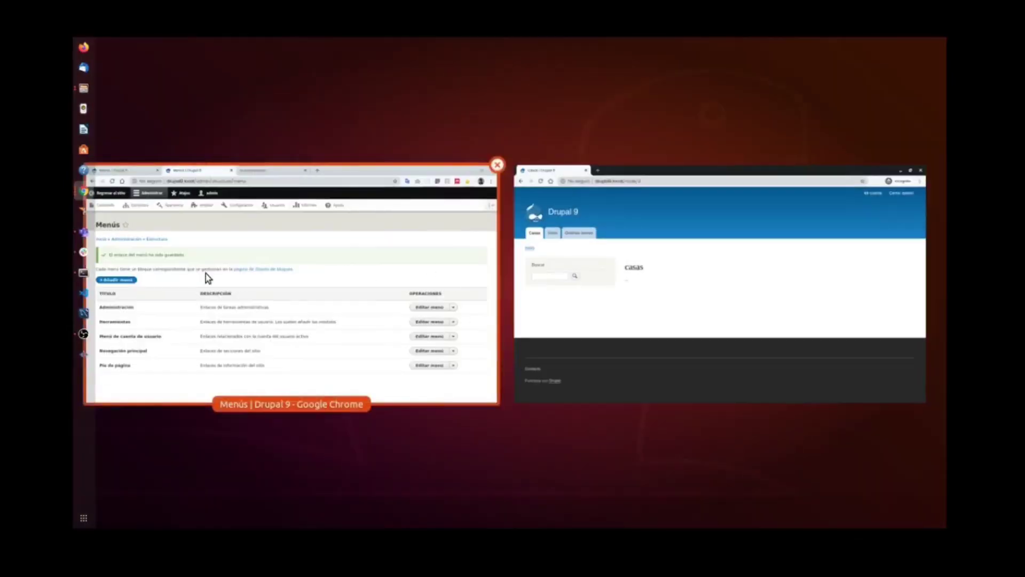
click(240, 291)
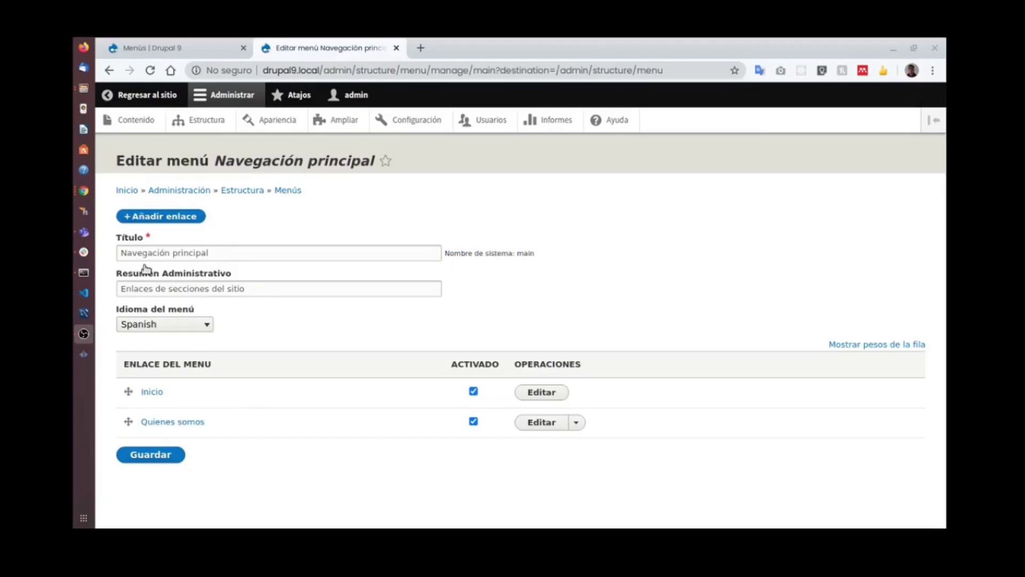
Add and save a Casa 32 menu link to 'Que paso en la casa 32 (10)'.
click(162, 219)
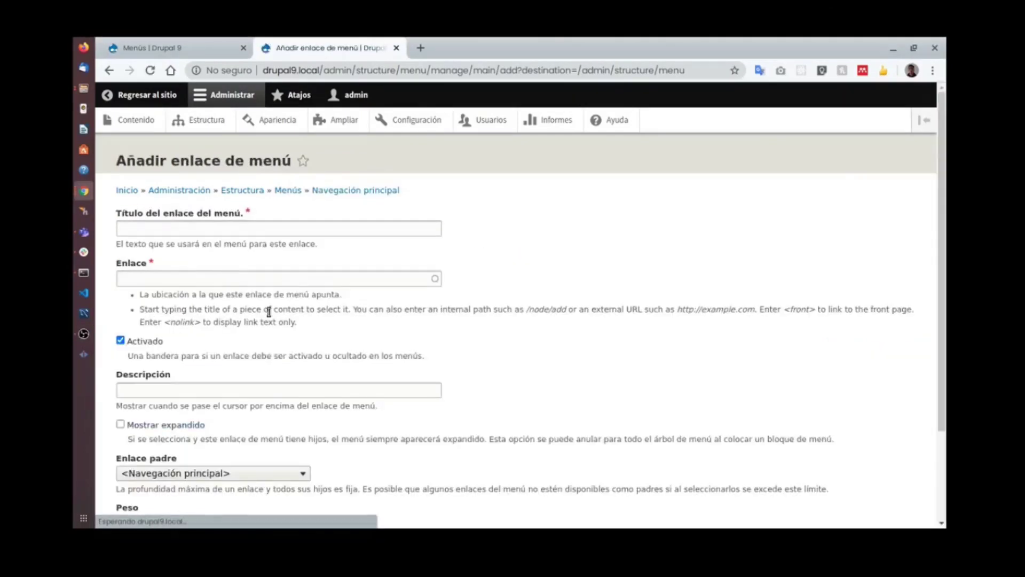
click(234, 231)
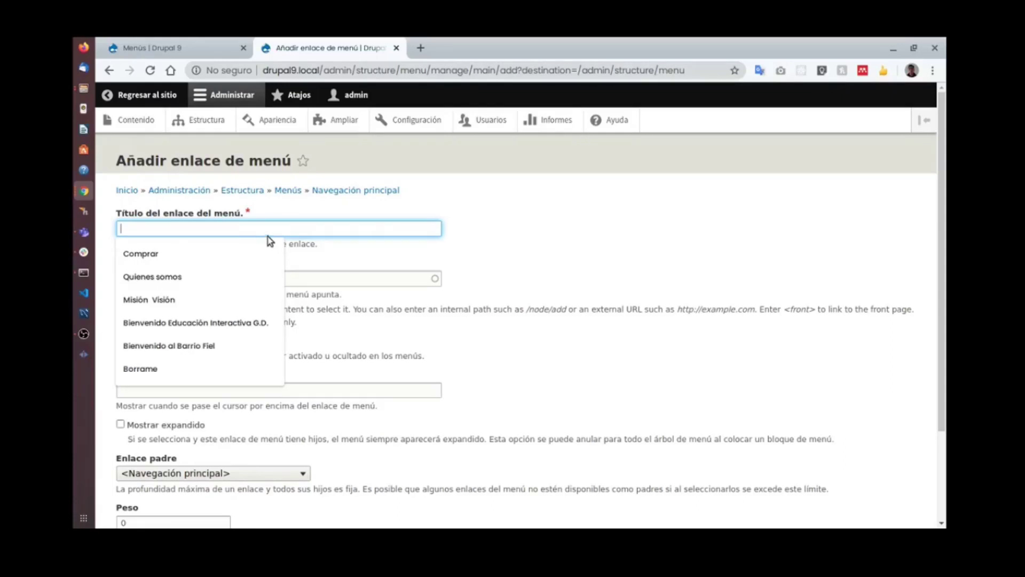
text(Casa 32)
key(Tab)
text(casa)
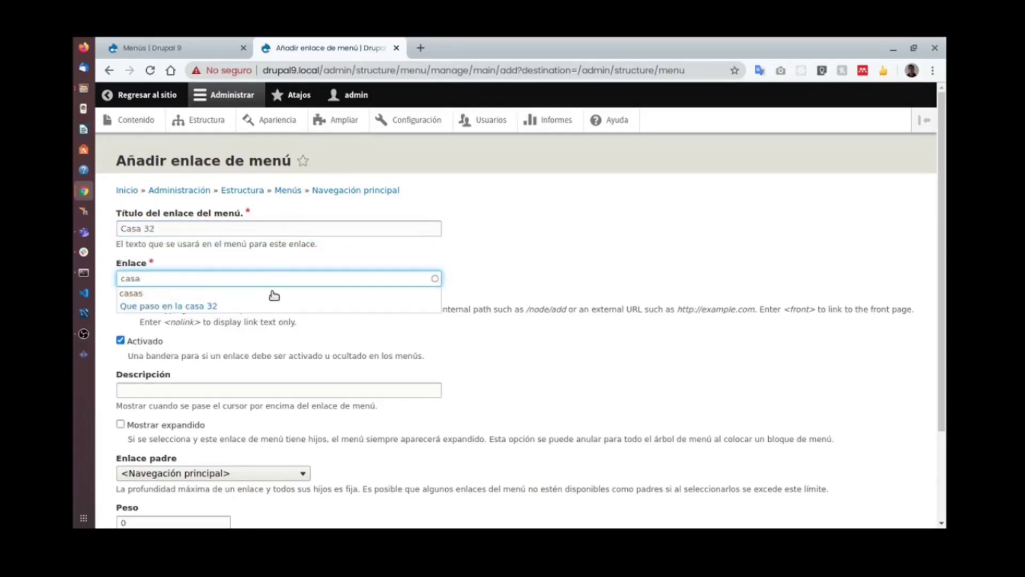
click(212, 307)
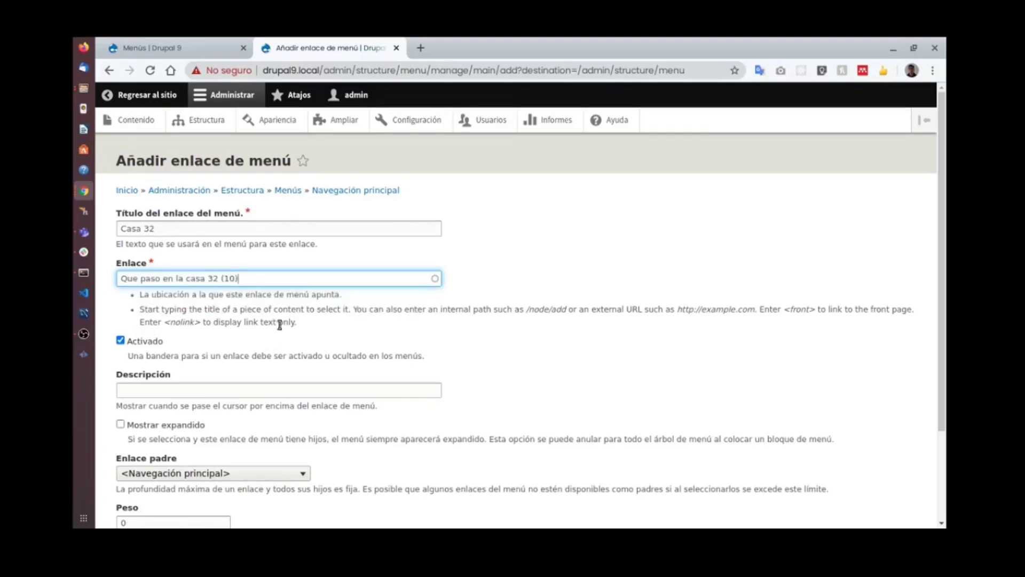
scroll(279, 325, down, 2)
scroll(278, 330, down, 1)
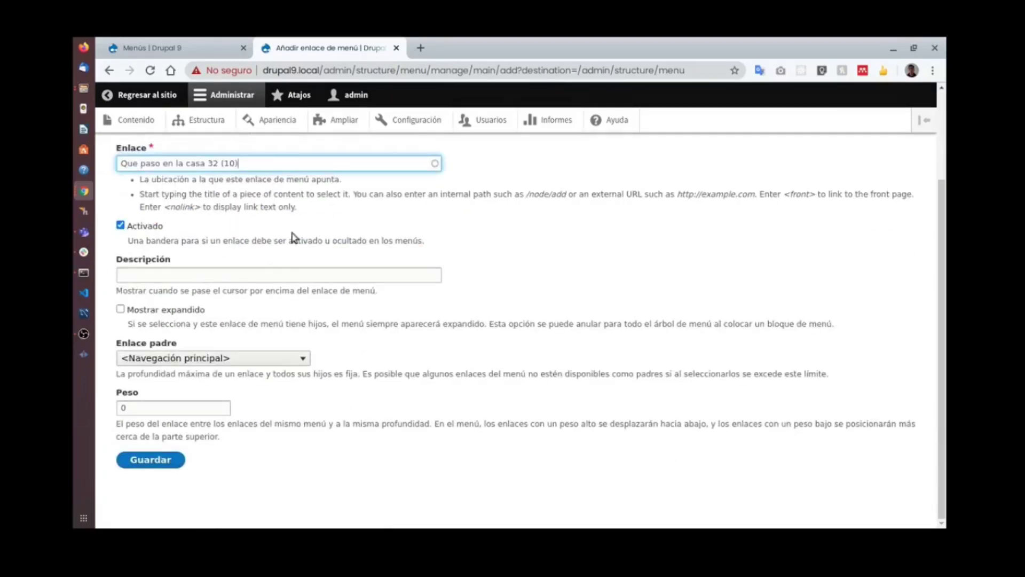
click(160, 469)
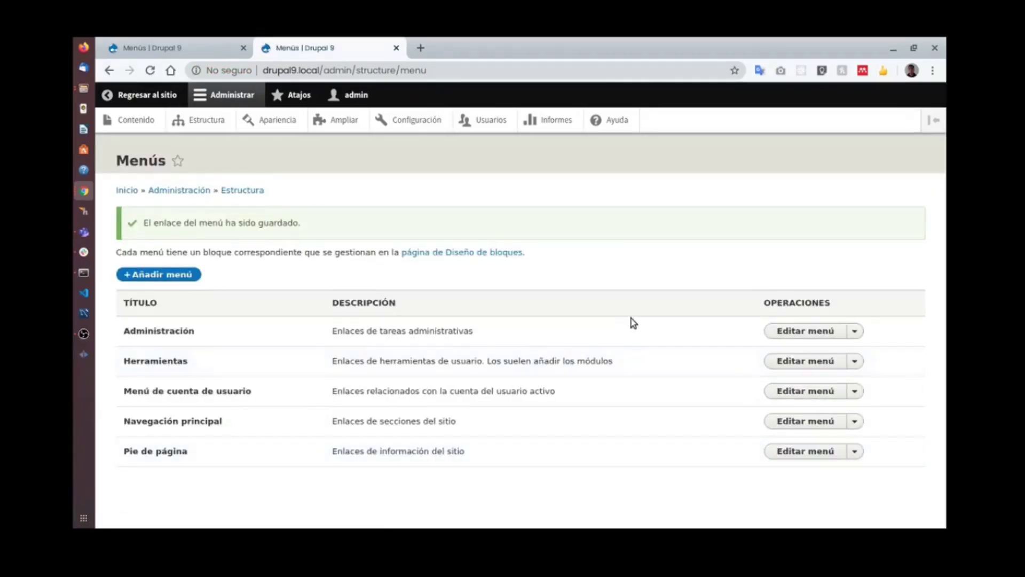
Reload the visitor window and open the article through the Casa 32 tab.
key(super)
click(650, 298)
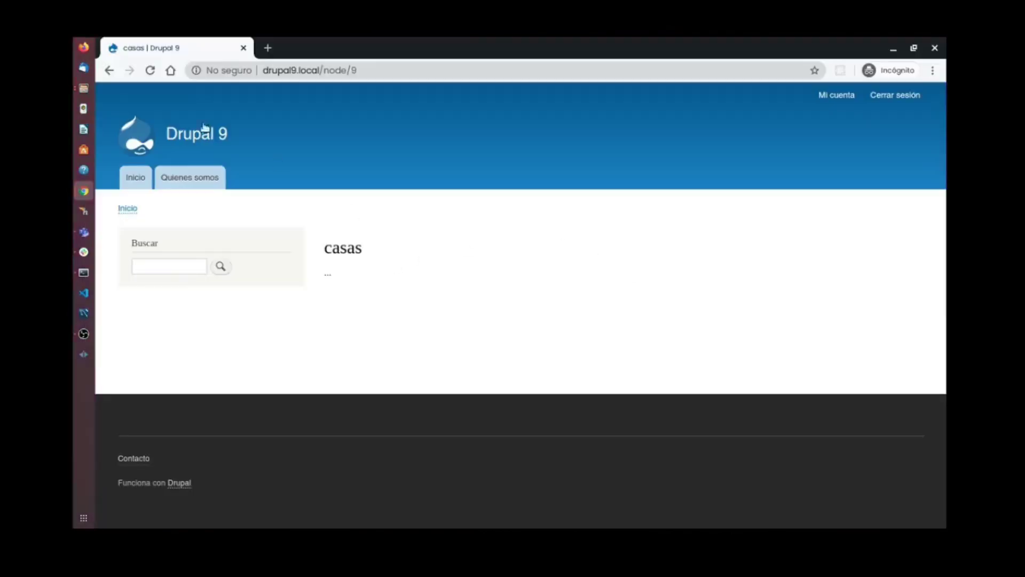
click(152, 71)
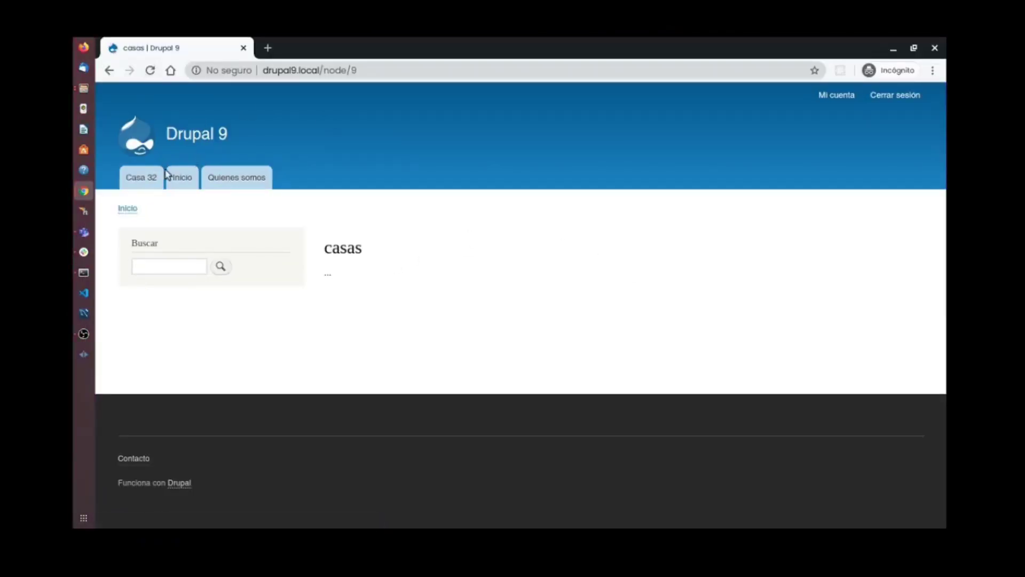
click(145, 182)
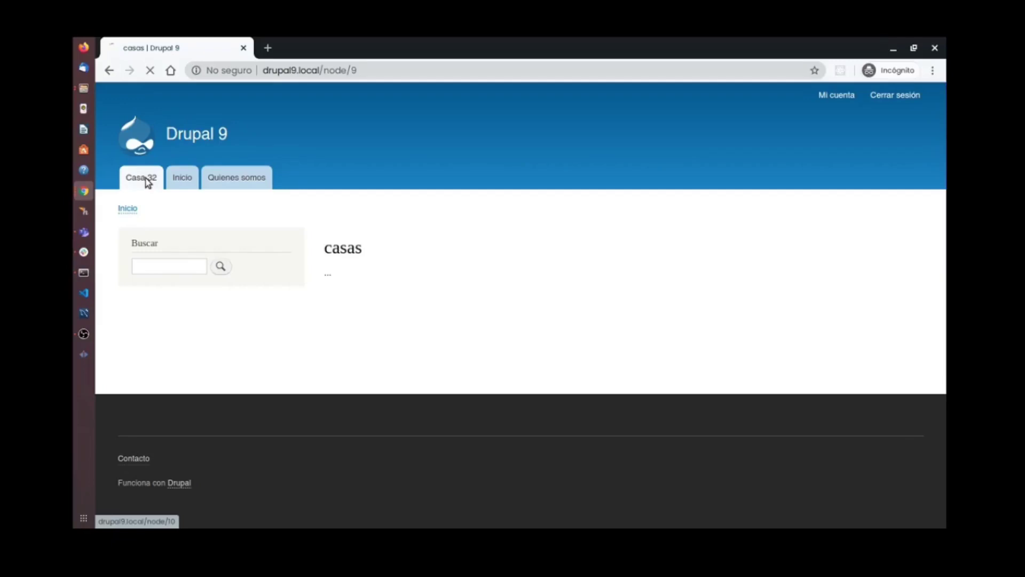
scroll(464, 246, down, 6)
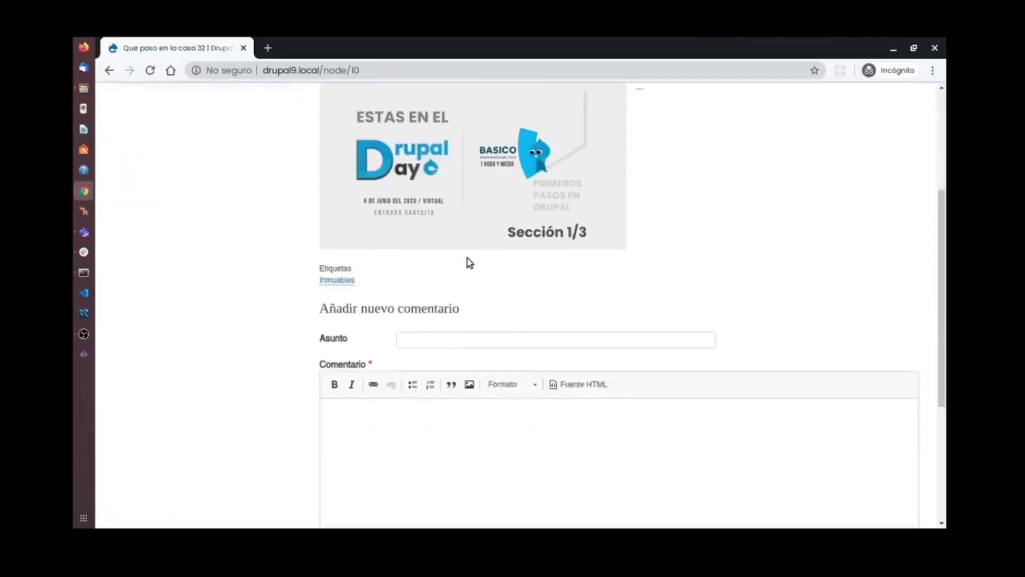
Post the comment 'Me parece genial' with body 'Gracias por el evento' and review it.
click(466, 233)
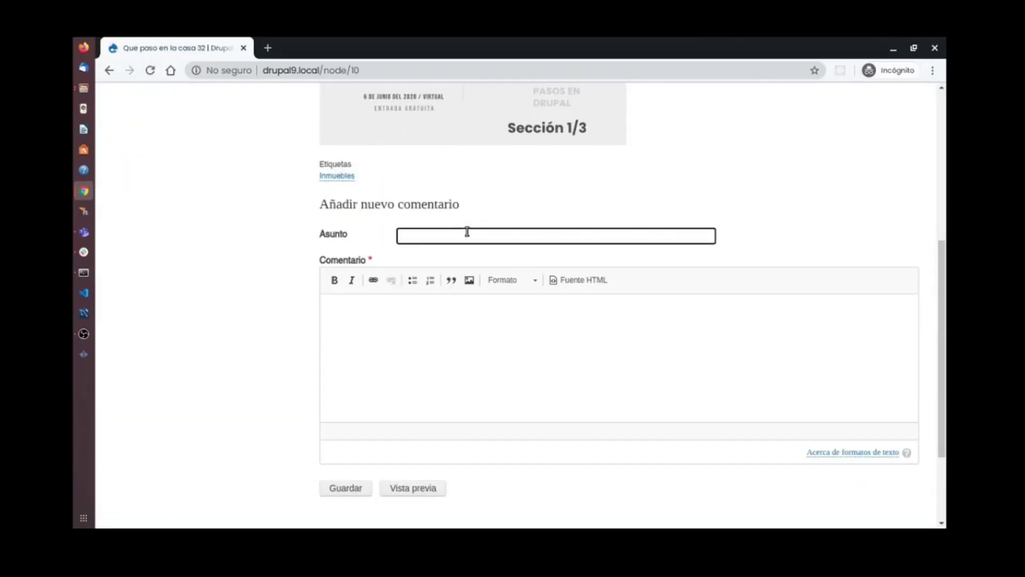
text(Me pa)
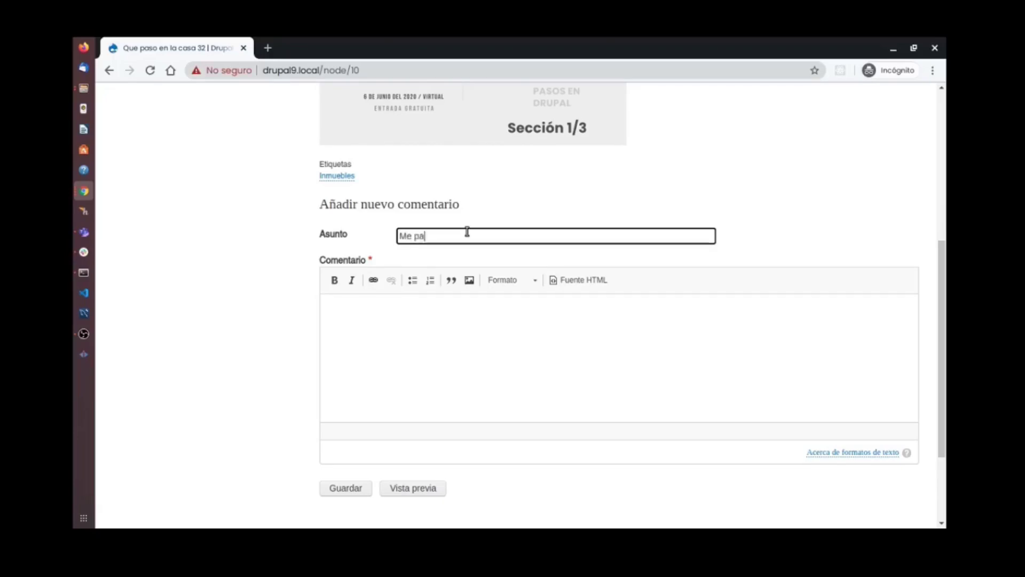
text(rece genial)
key(Tab)
text(Gracias)
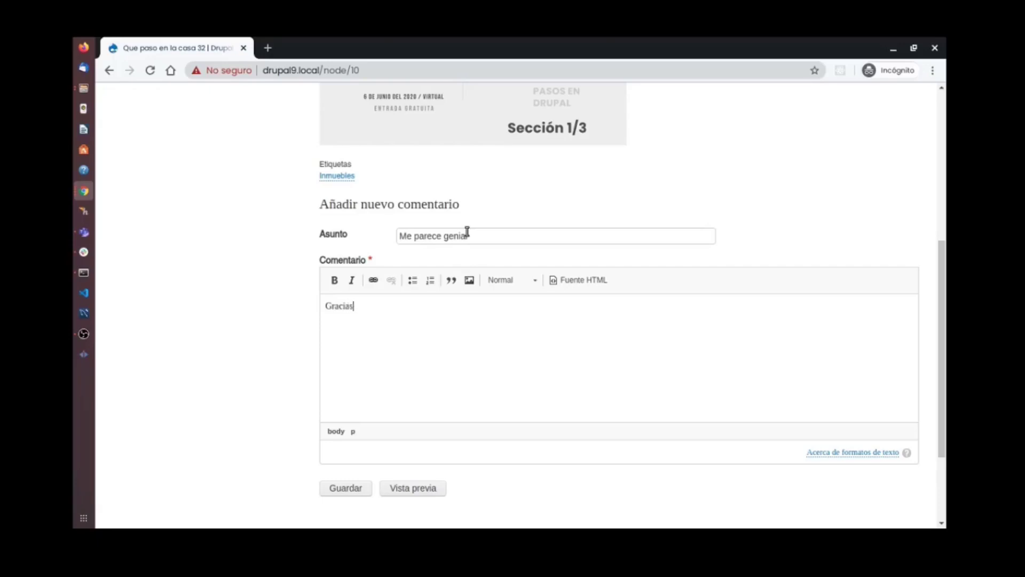
text( por el eventoi)
click(344, 486)
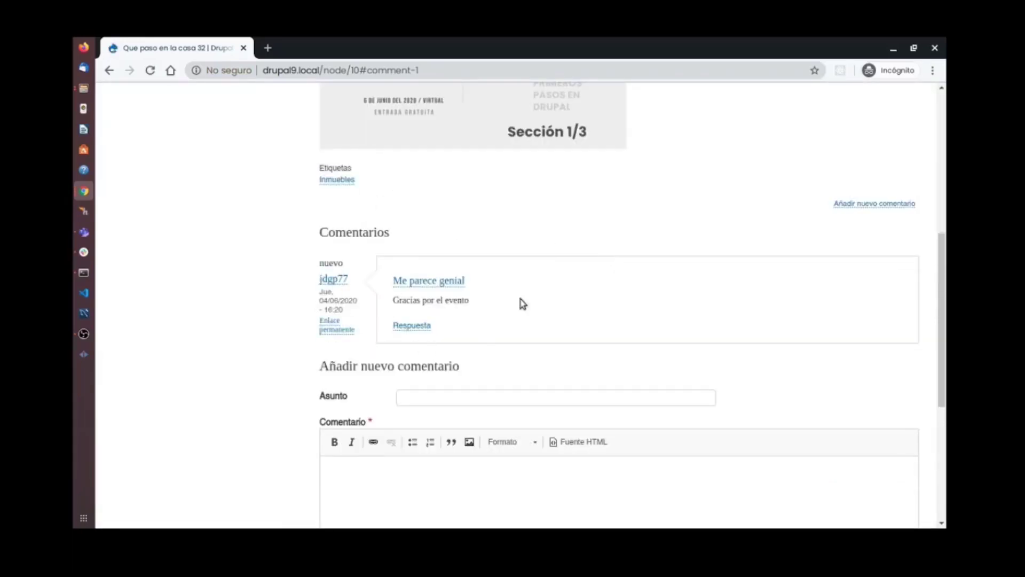
scroll(522, 302, up, 3)
scroll(489, 359, down, 1)
scroll(516, 366, down, 2)
scroll(516, 322, up, 3)
scroll(535, 310, up, 3)
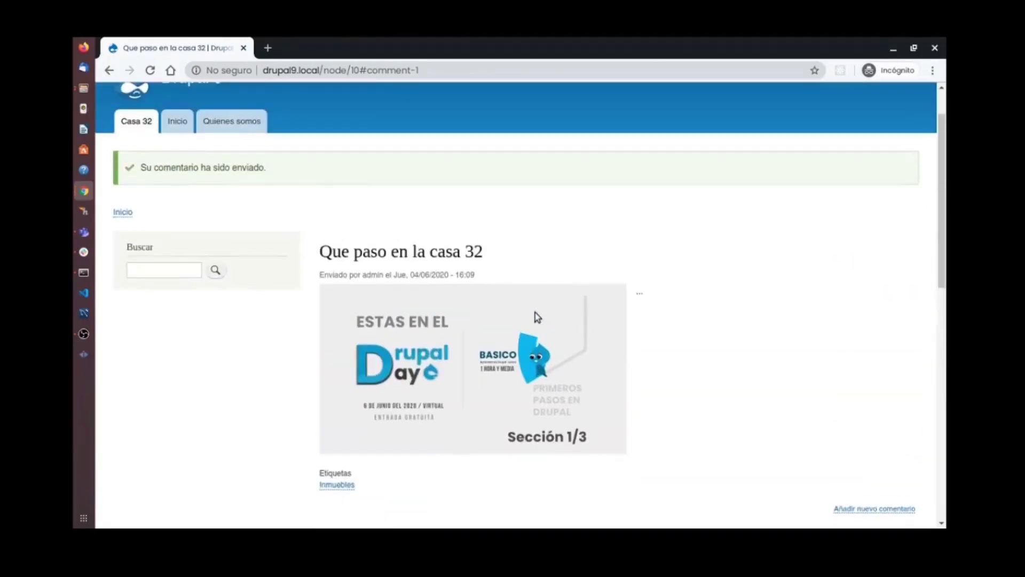
scroll(536, 314, up, 1)
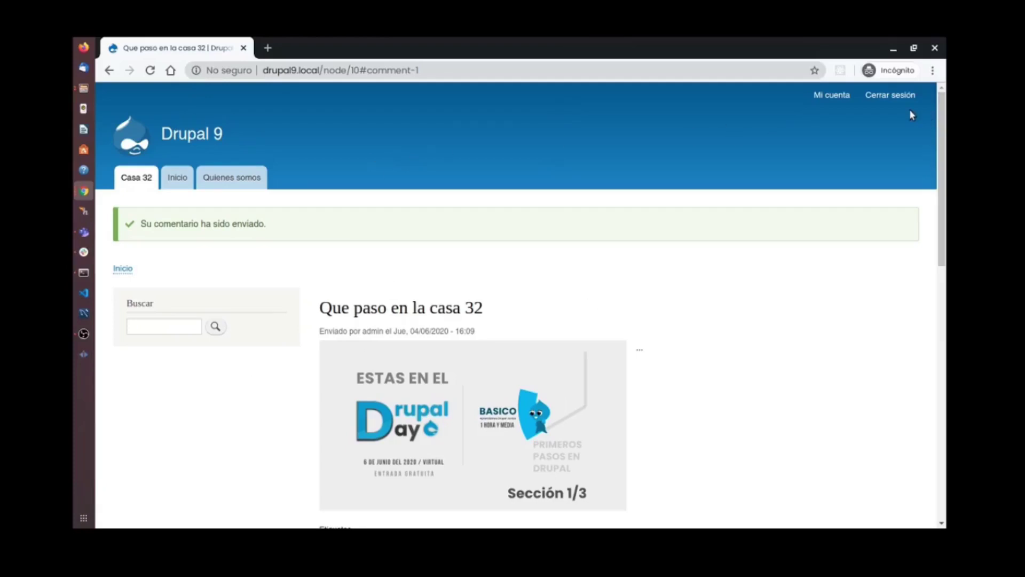
scroll(760, 251, down, 8)
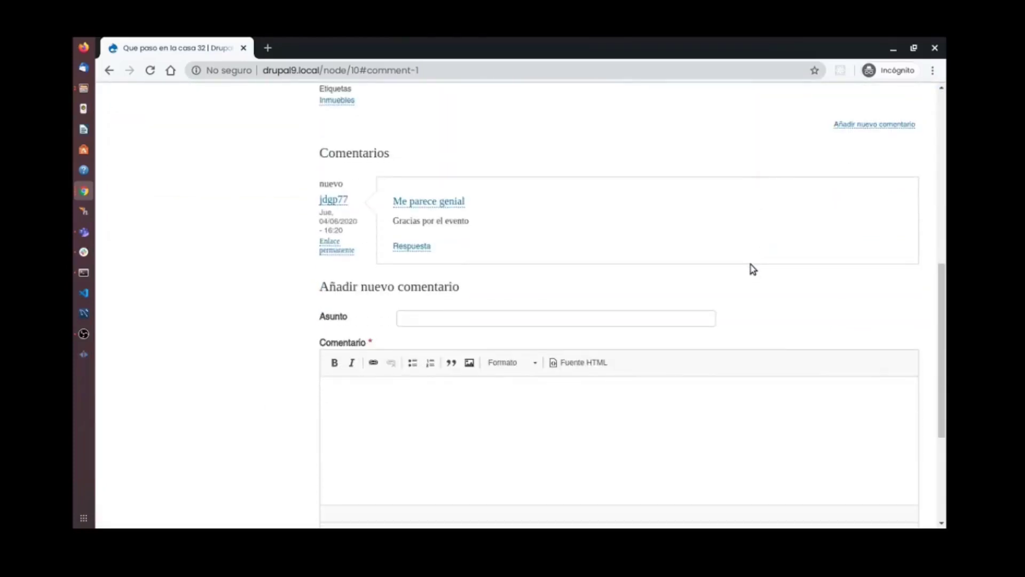
scroll(752, 269, up, 10)
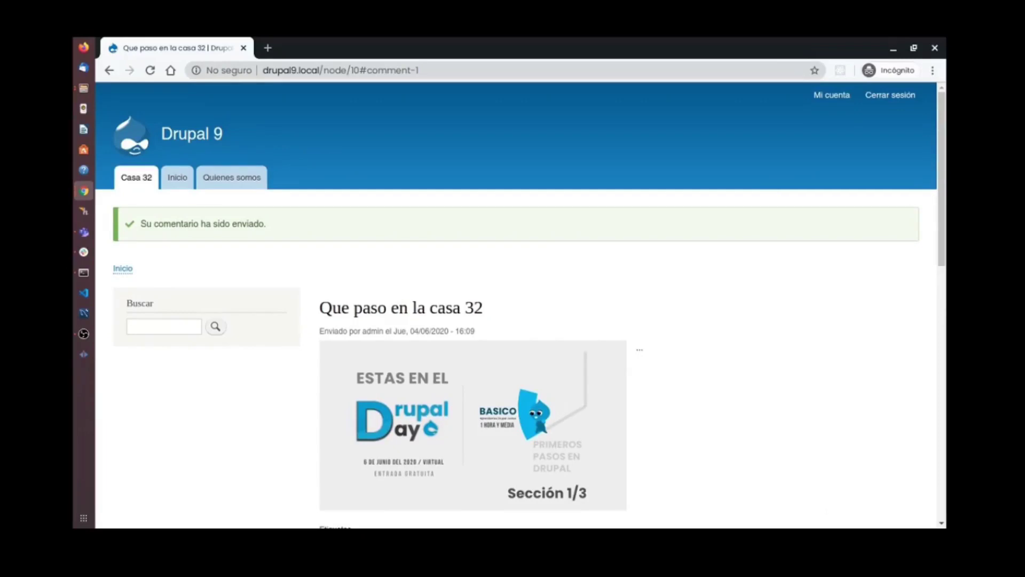
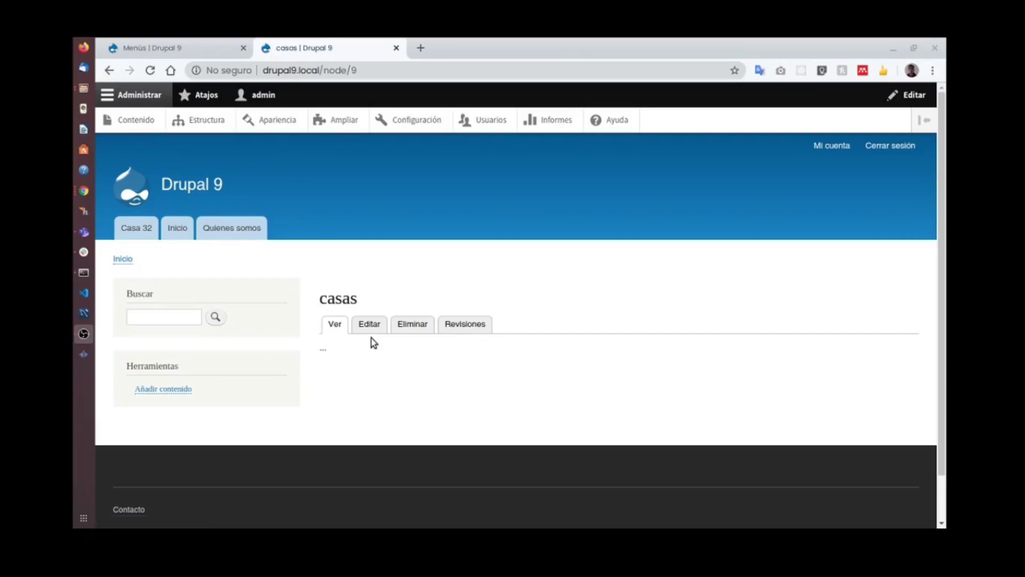
Open the Quienes somos page, look at its edit form, and return to the page view.
click(230, 232)
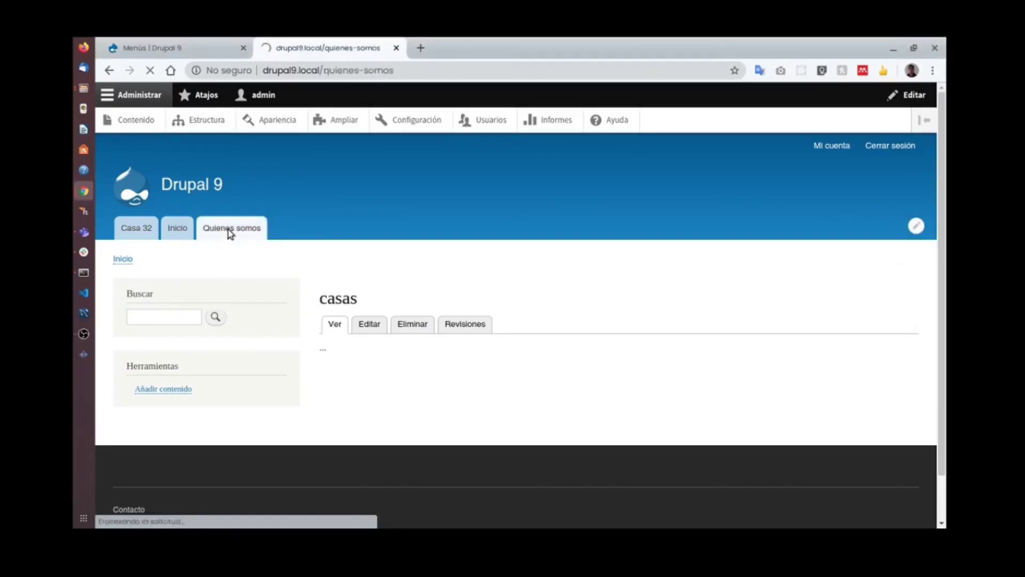
click(368, 324)
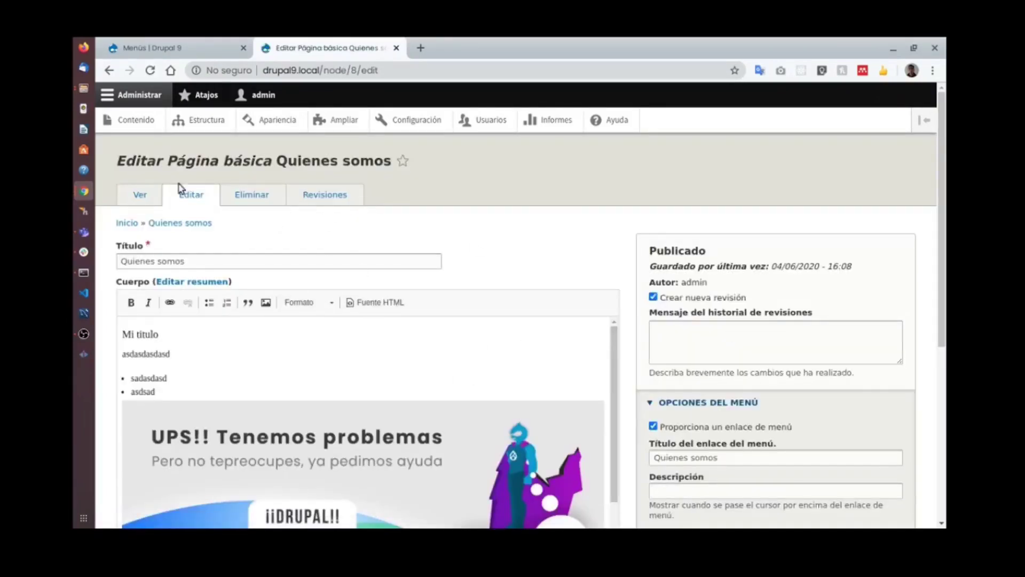
click(138, 189)
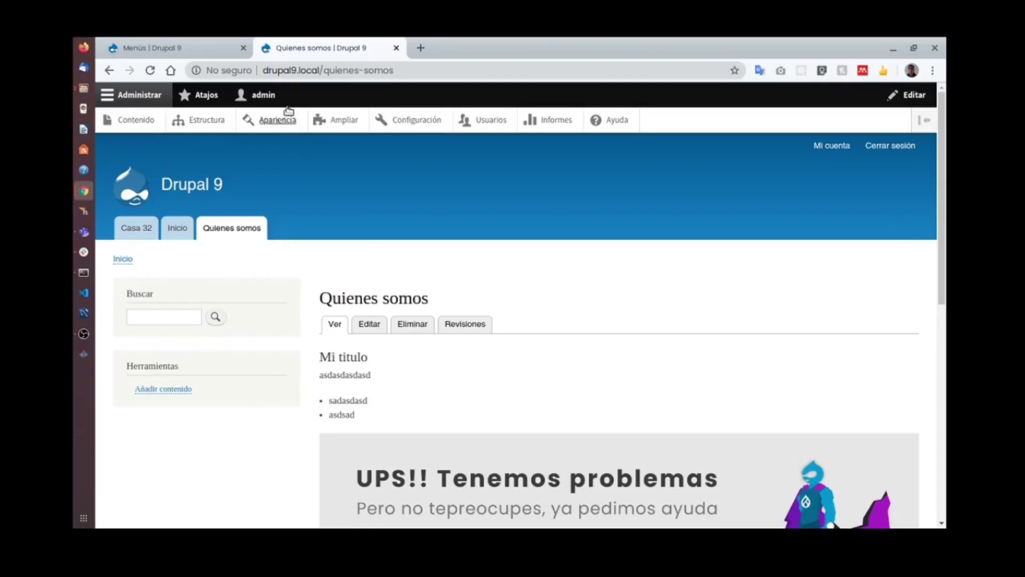
middle_click(206, 119)
click(436, 56)
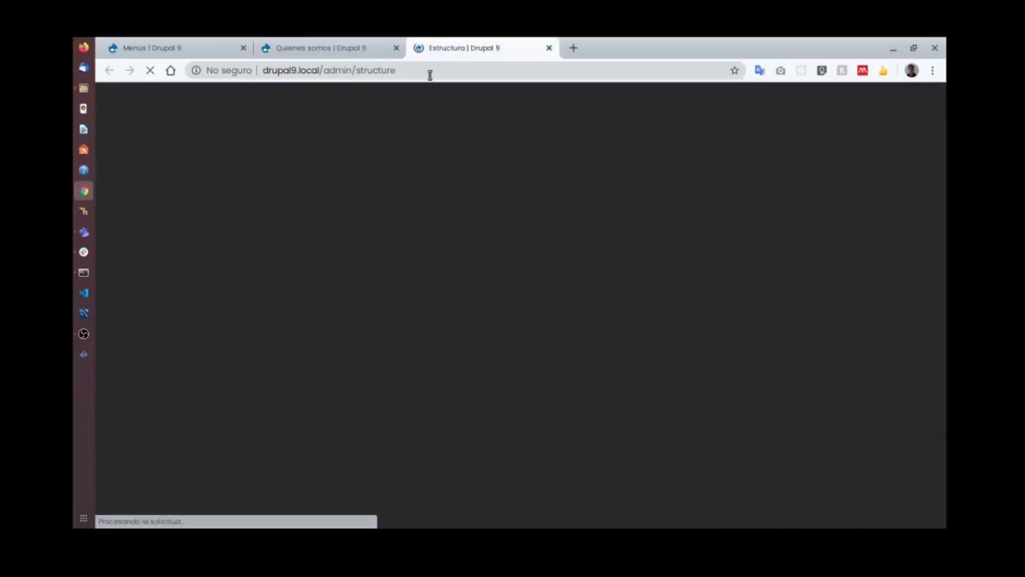
click(160, 311)
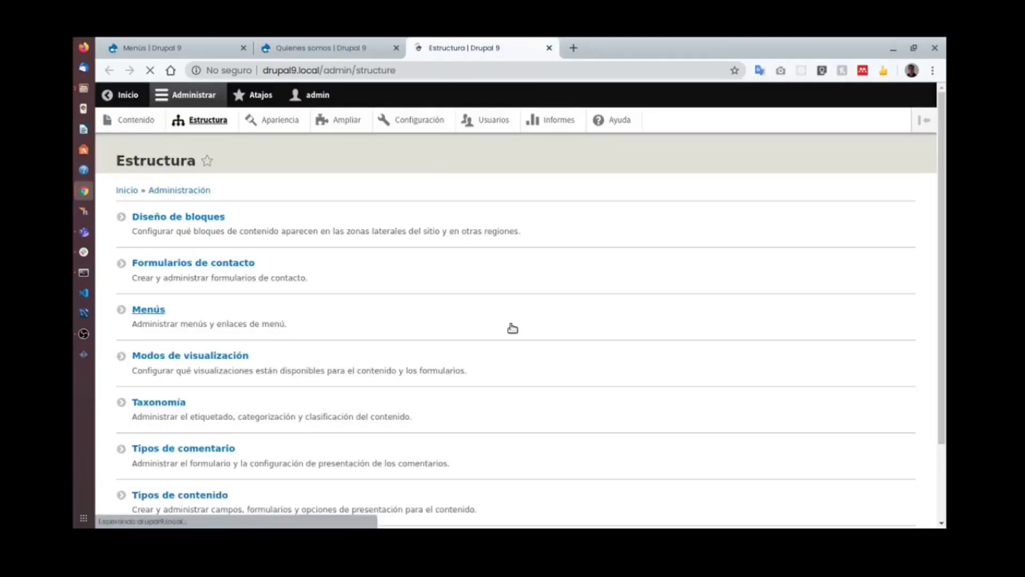
drag(184, 279, 212, 415)
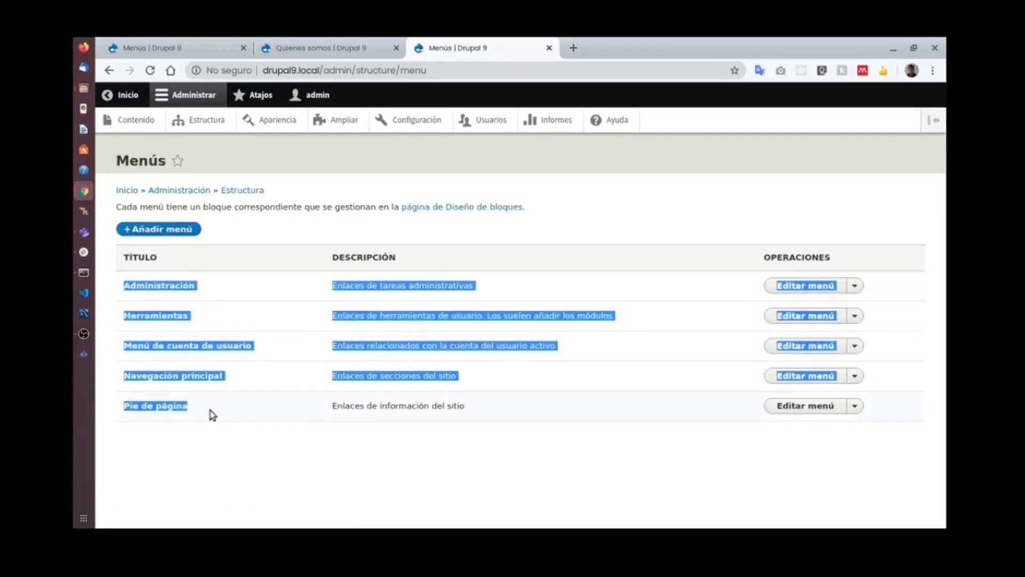
click(248, 380)
click(342, 45)
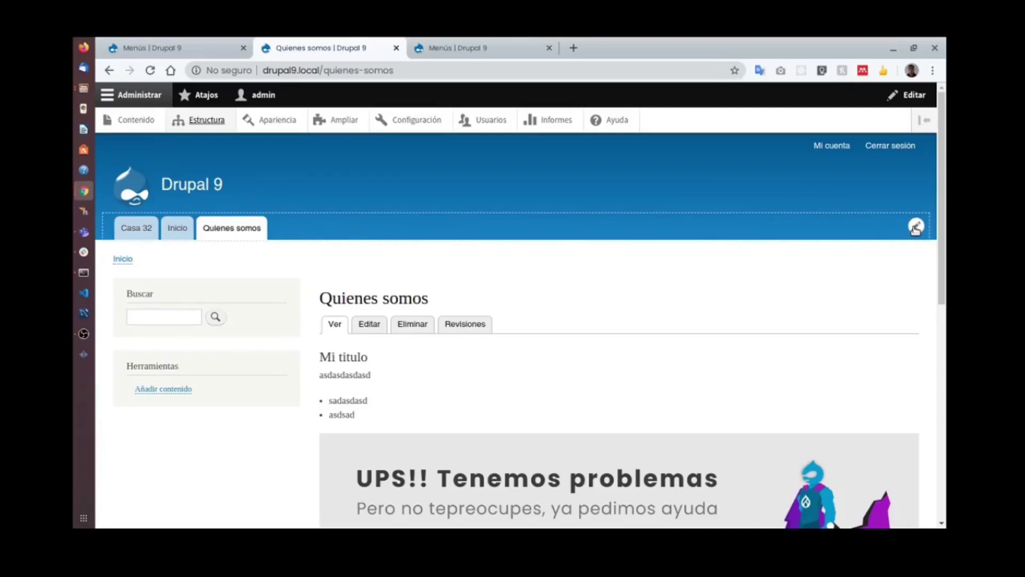
click(915, 228)
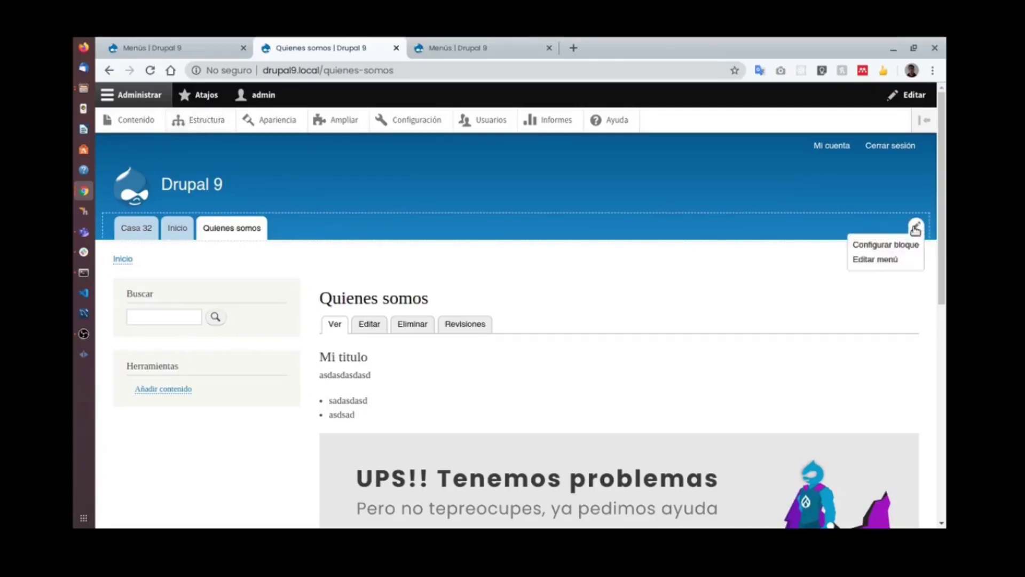
click(889, 260)
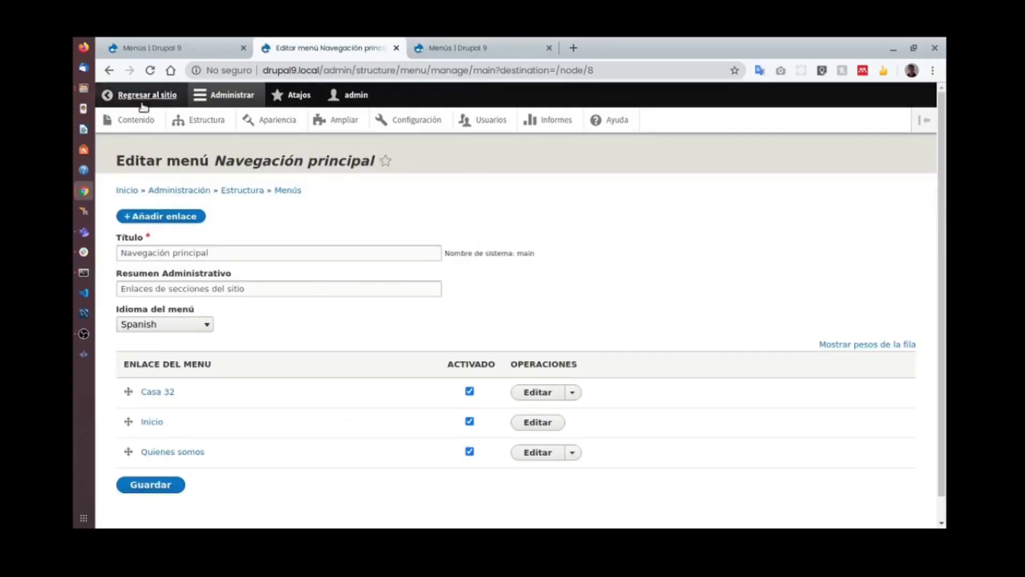
click(138, 102)
click(549, 47)
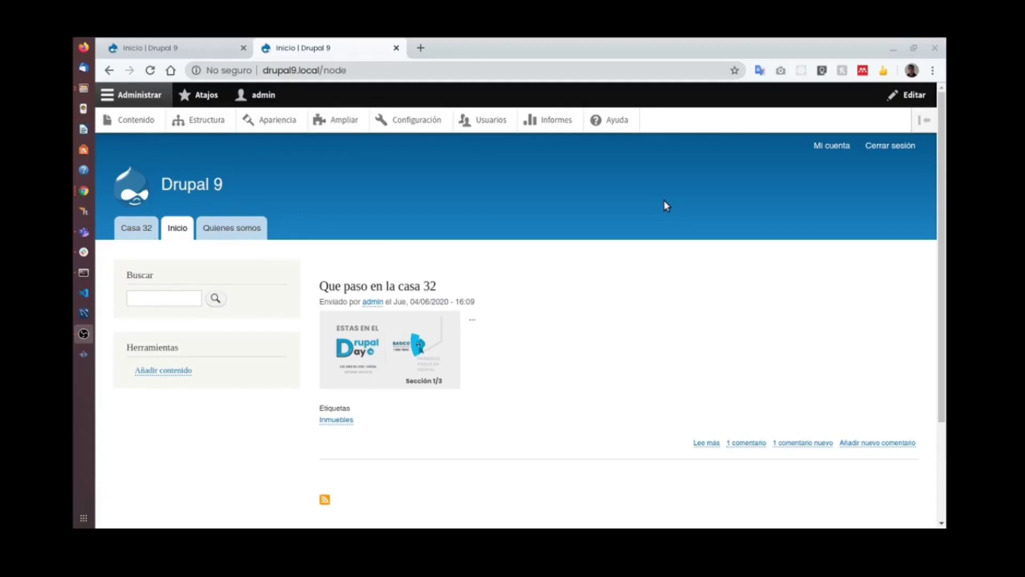
Scroll the front page to inspect the header and the Contacto / Funciona con Drupal footer.
scroll(642, 213, down, 3)
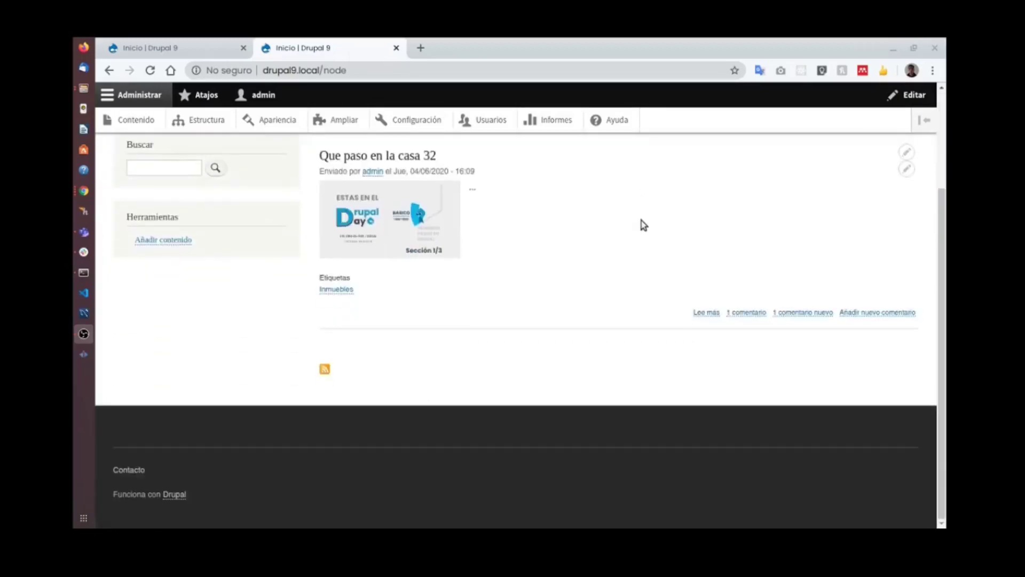
scroll(642, 222, up, 3)
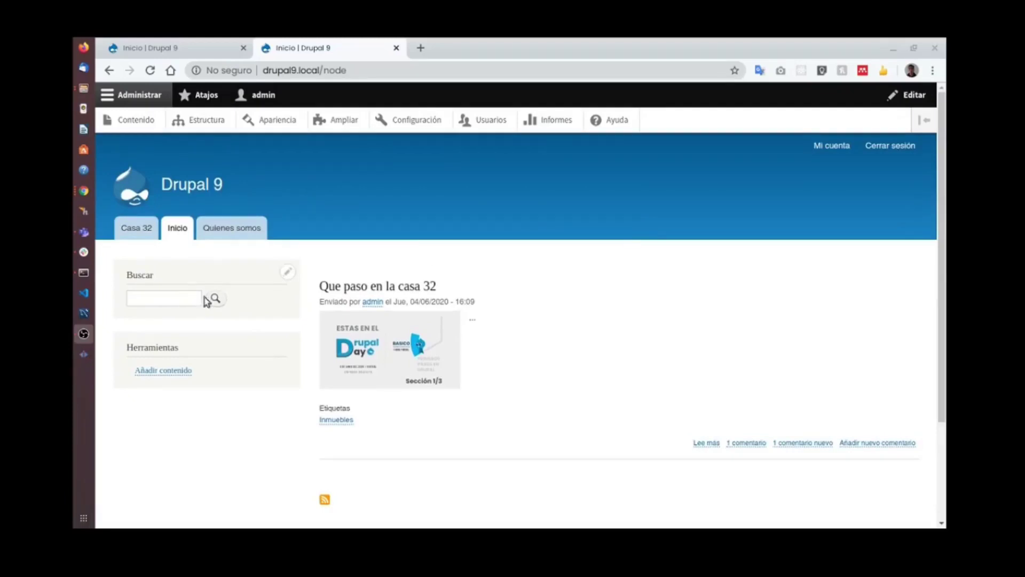
scroll(189, 269, down, 3)
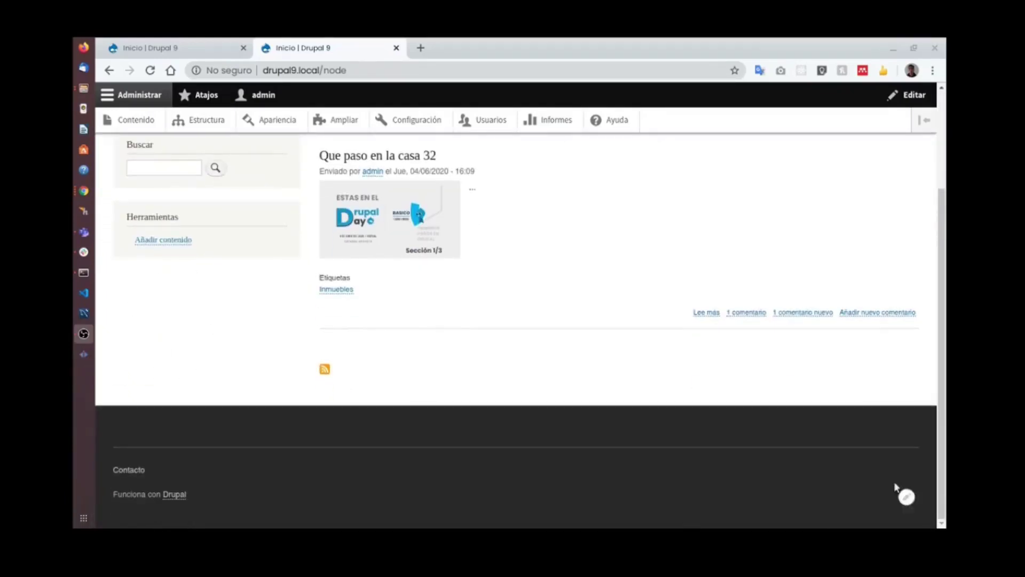
scroll(415, 339, up, 3)
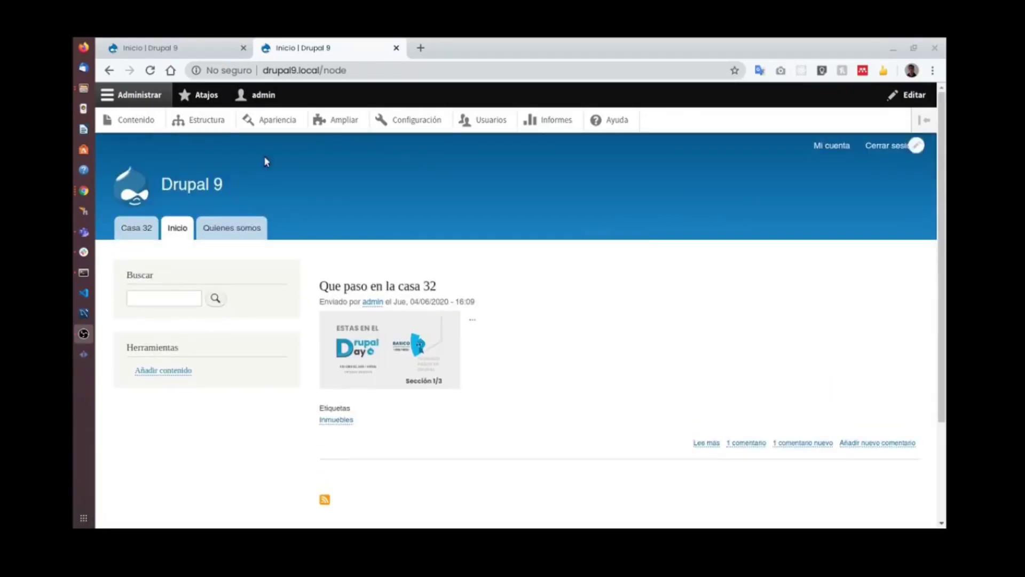
scroll(384, 262, down, 3)
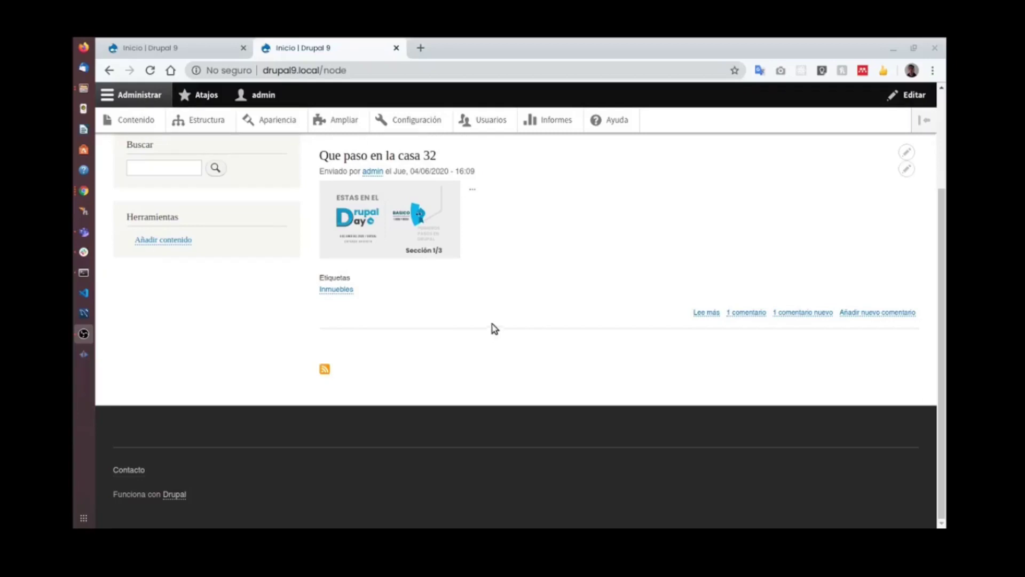
scroll(503, 320, up, 3)
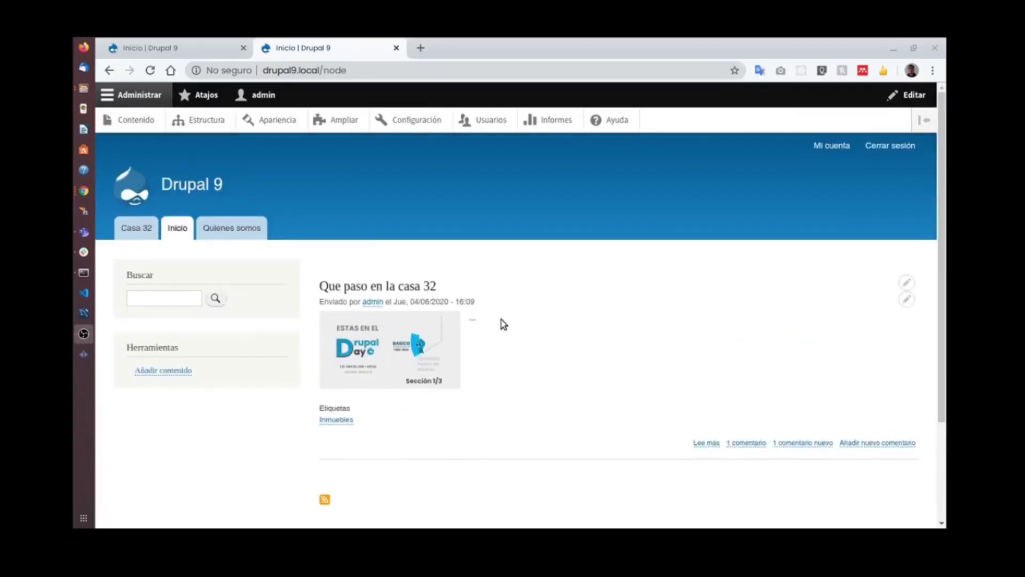
Go from Estructura > Diseño de bloques to the custom block library and start a new block.
click(195, 122)
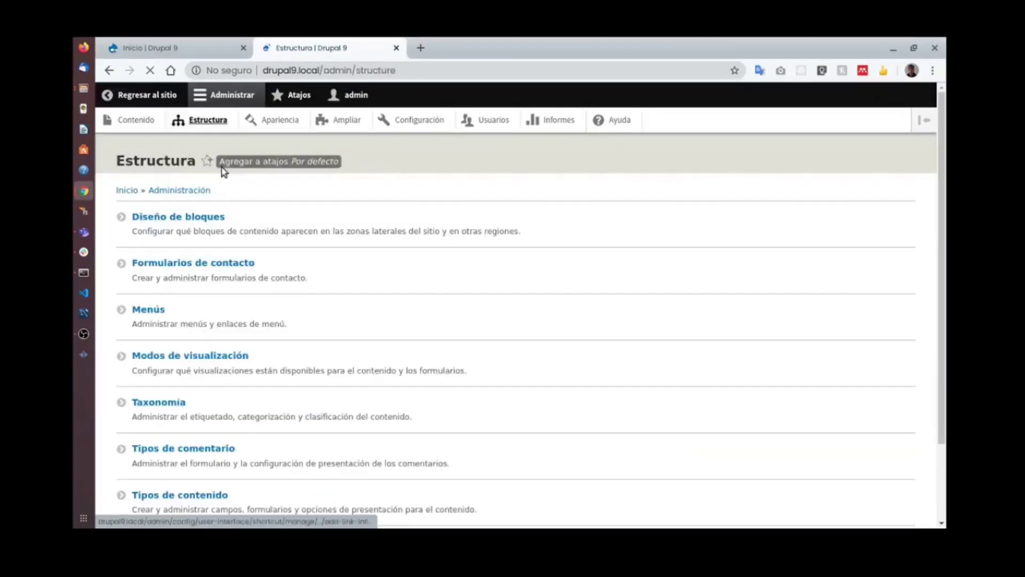
click(203, 215)
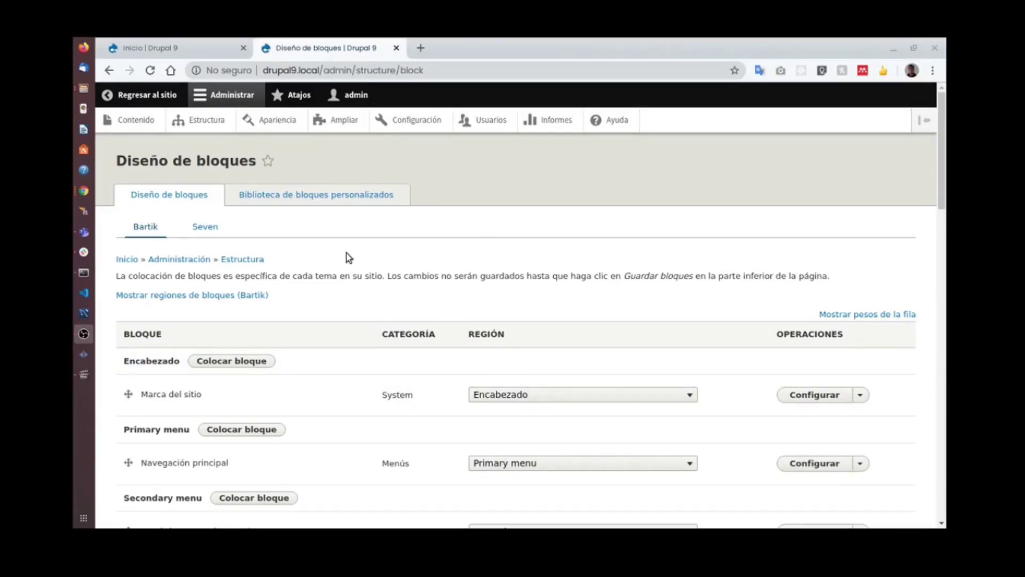
click(319, 196)
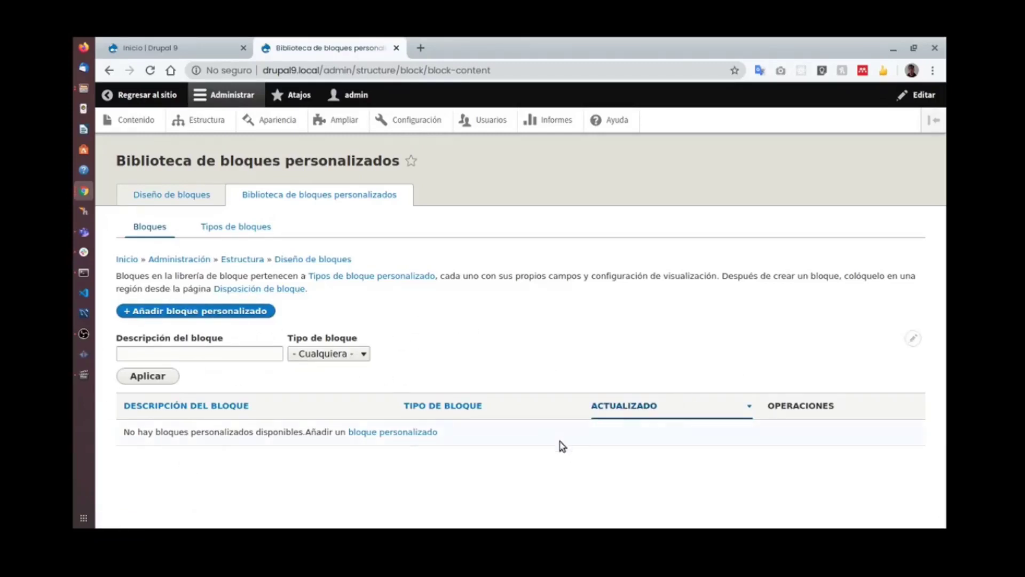
click(253, 313)
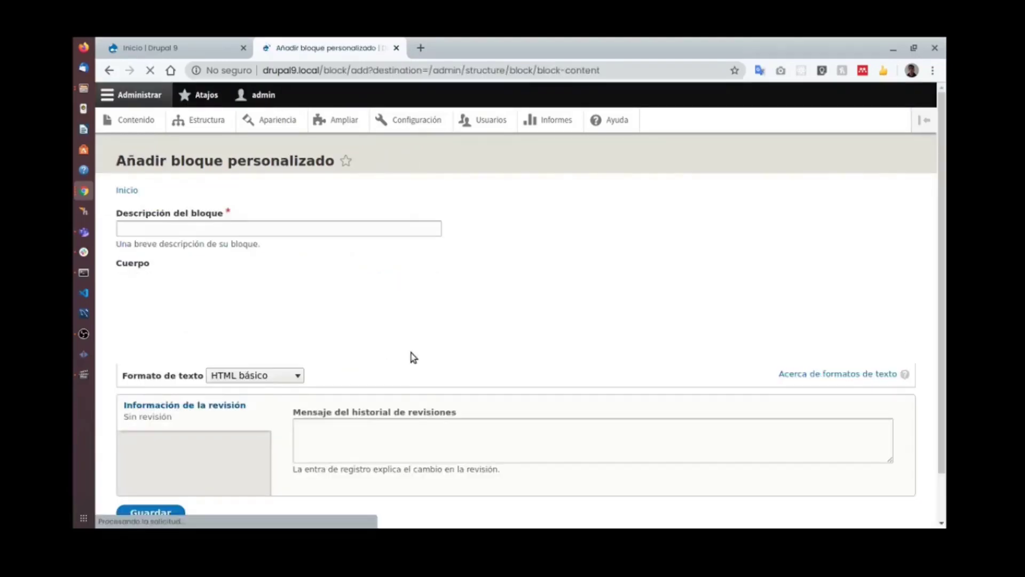
Enter 'Creado por DrupalDay' as the block description, then start inserting an image into the body.
click(254, 226)
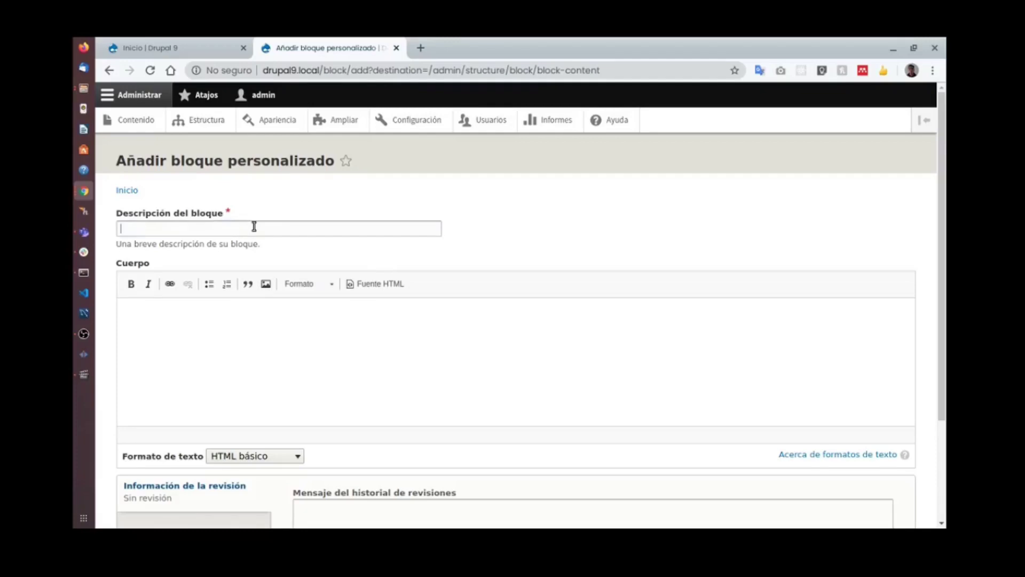
scroll(453, 327, down, 3)
scroll(353, 338, up, 3)
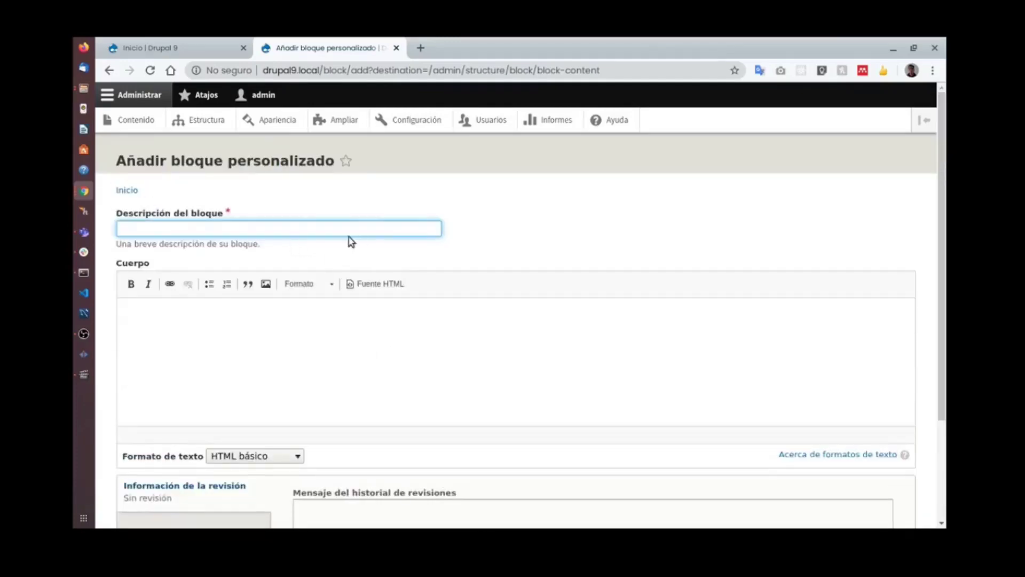
click(337, 327)
click(255, 226)
text(Creado por DrupalDay)
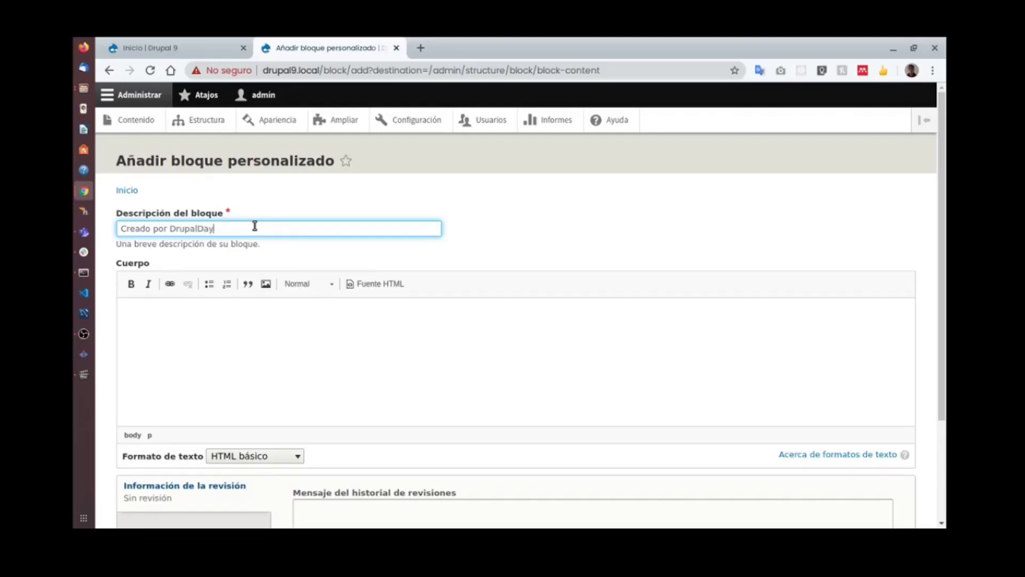
scroll(254, 251, down, 4)
scroll(296, 224, up, 1)
click(304, 211)
click(266, 183)
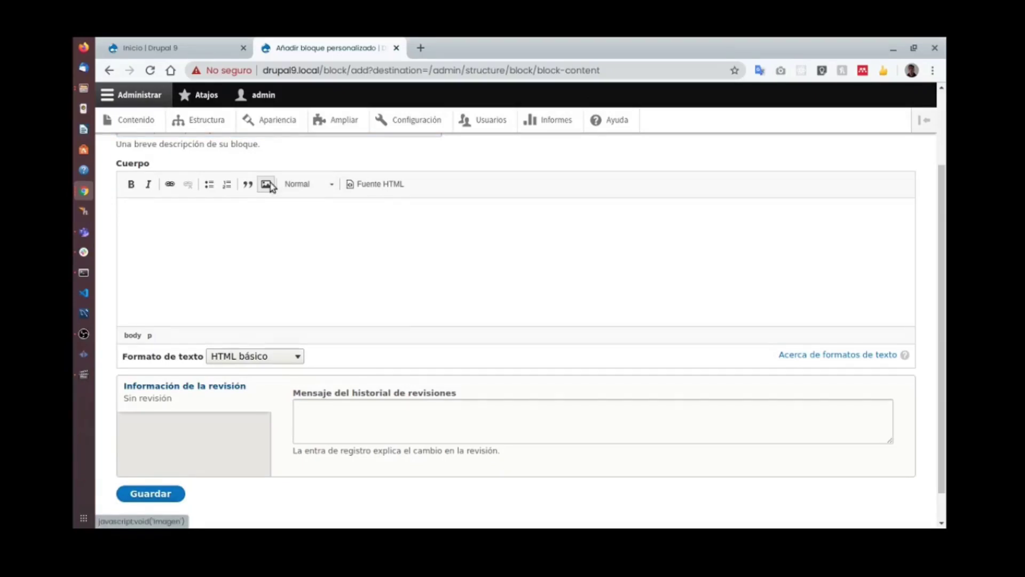
Upload LogoDrupalDayFondoGris.png from DrupalDay/Logo with alt text and insert it into the body.
click(407, 245)
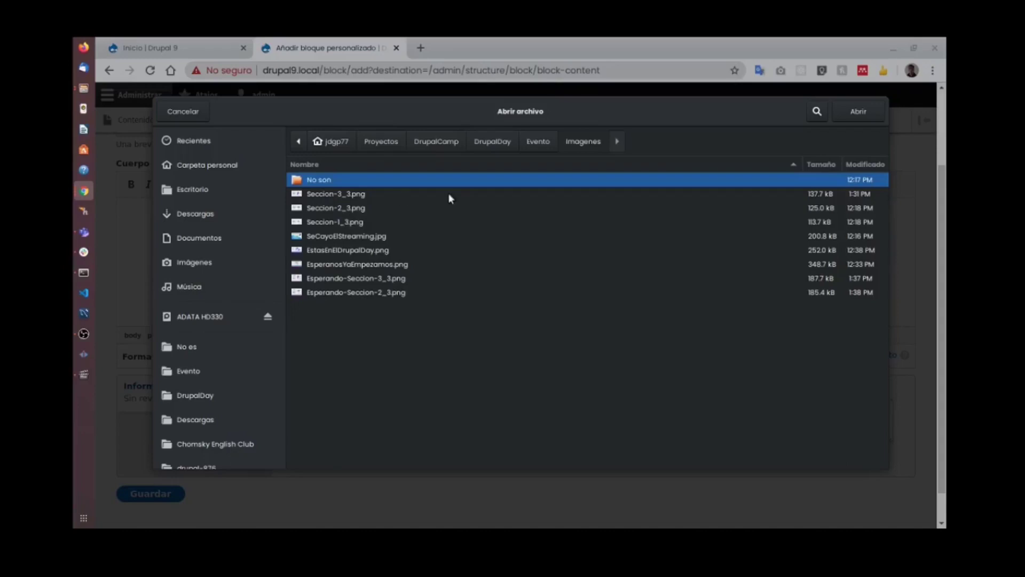
click(507, 142)
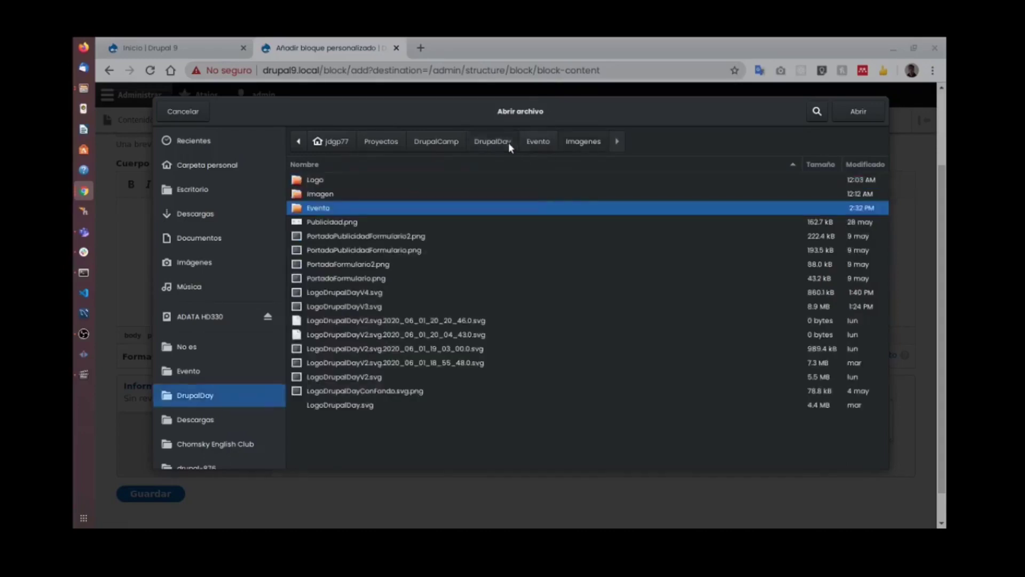
click(354, 180)
double_click(355, 180)
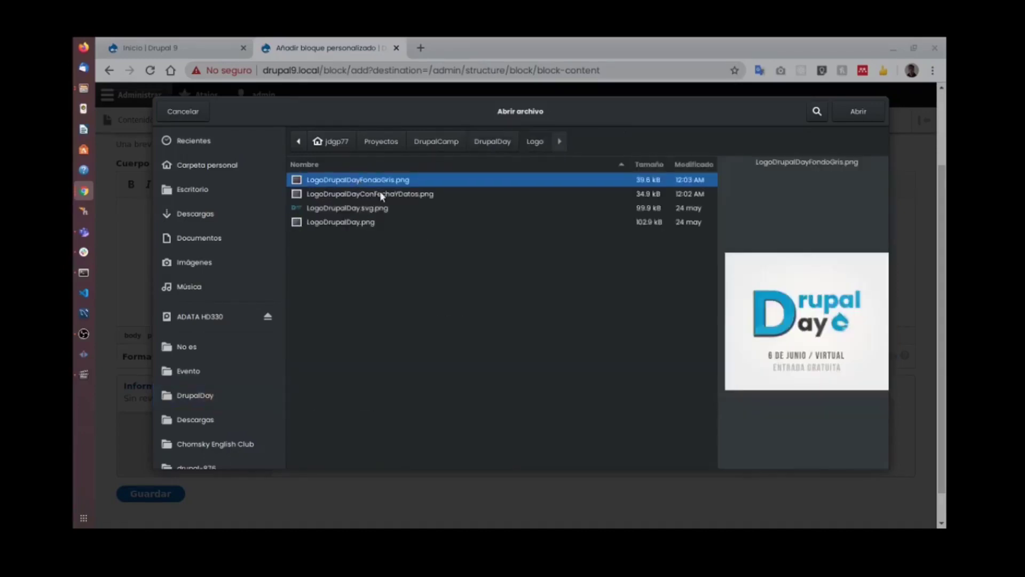
click(866, 112)
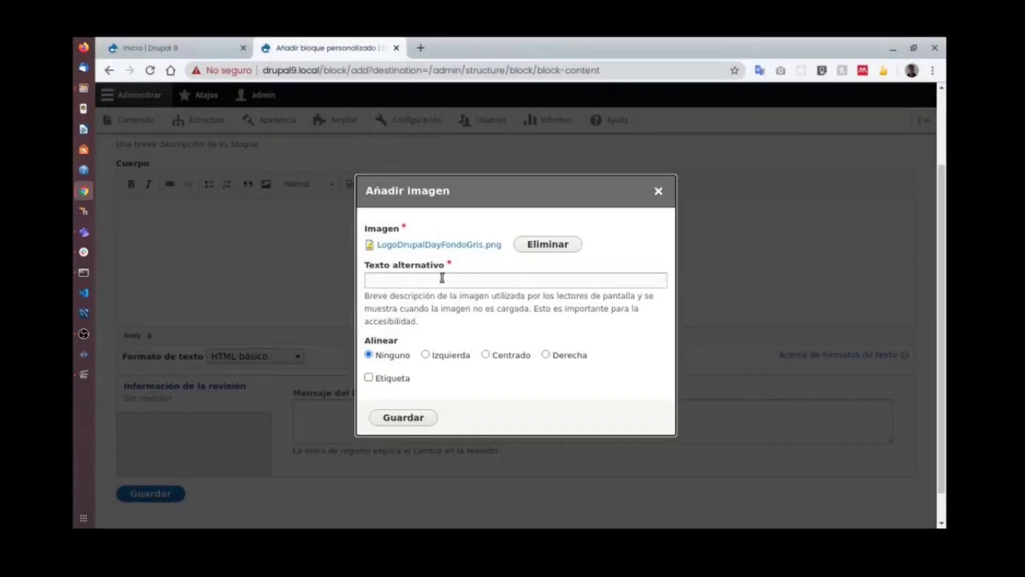
click(447, 282)
text(DrupalDay)
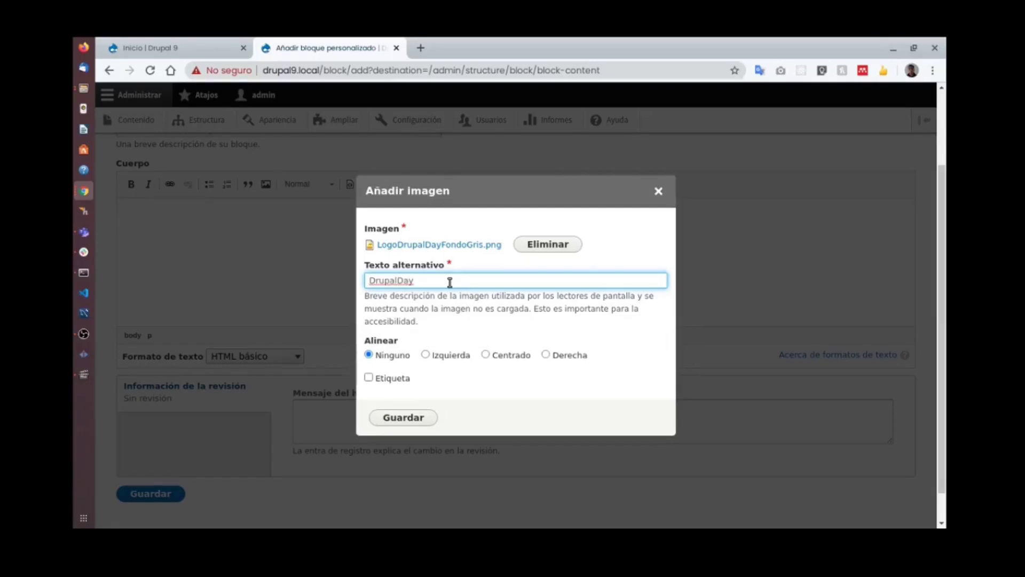
click(413, 418)
Add the '... aquí estamos ...' line below the logo and save the custom block.
click(438, 305)
key(Return)
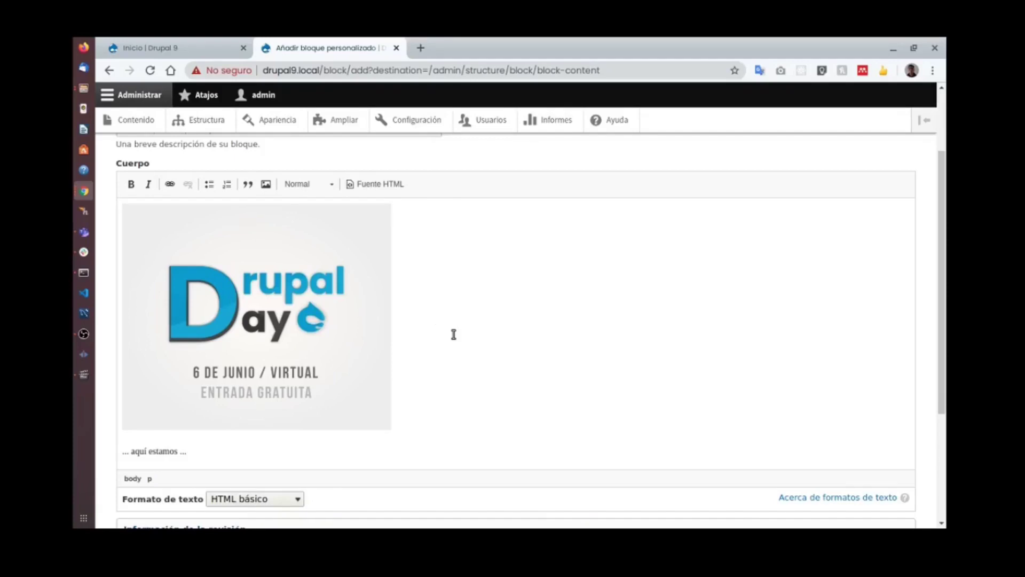
scroll(454, 335, down, 3)
click(177, 460)
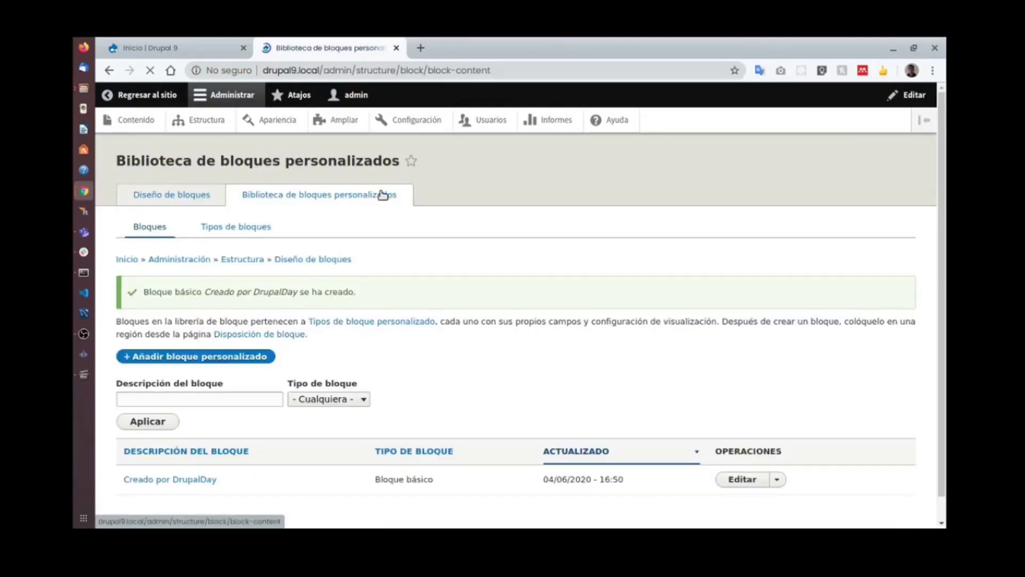
Glance at the public article page window, then return to the custom block library.
scroll(434, 275, down, 1)
key(super)
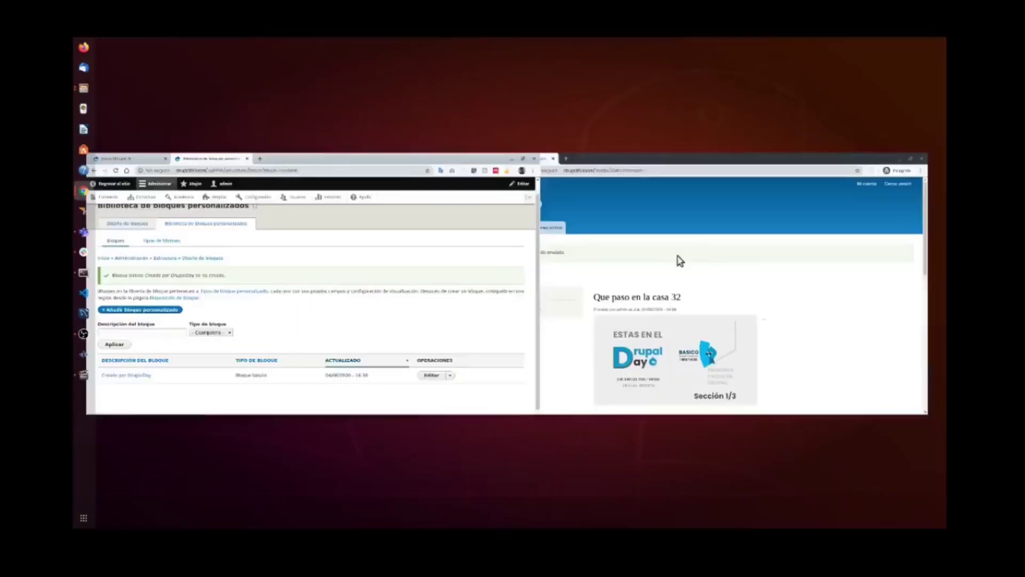
click(715, 293)
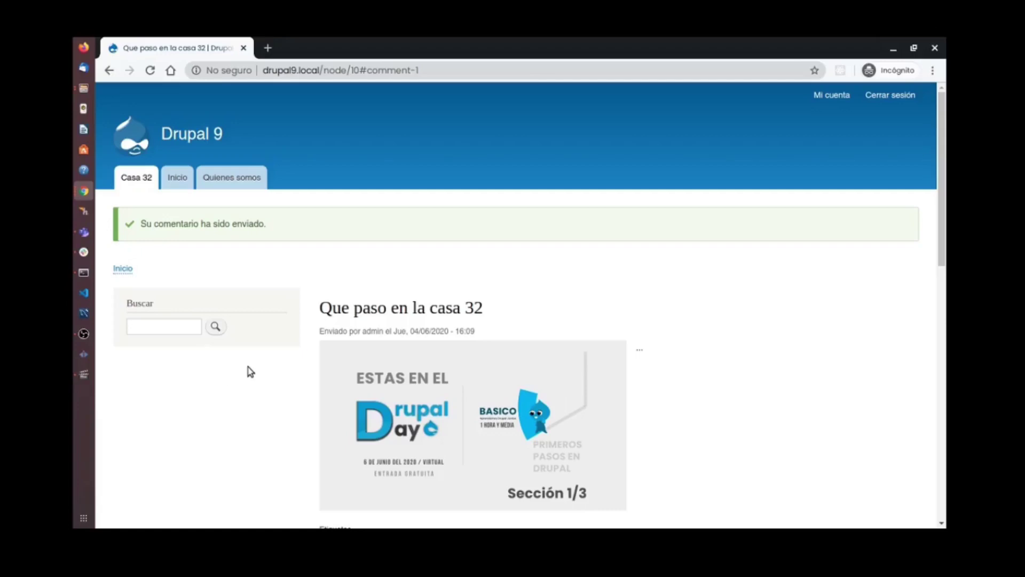
key(super)
click(246, 317)
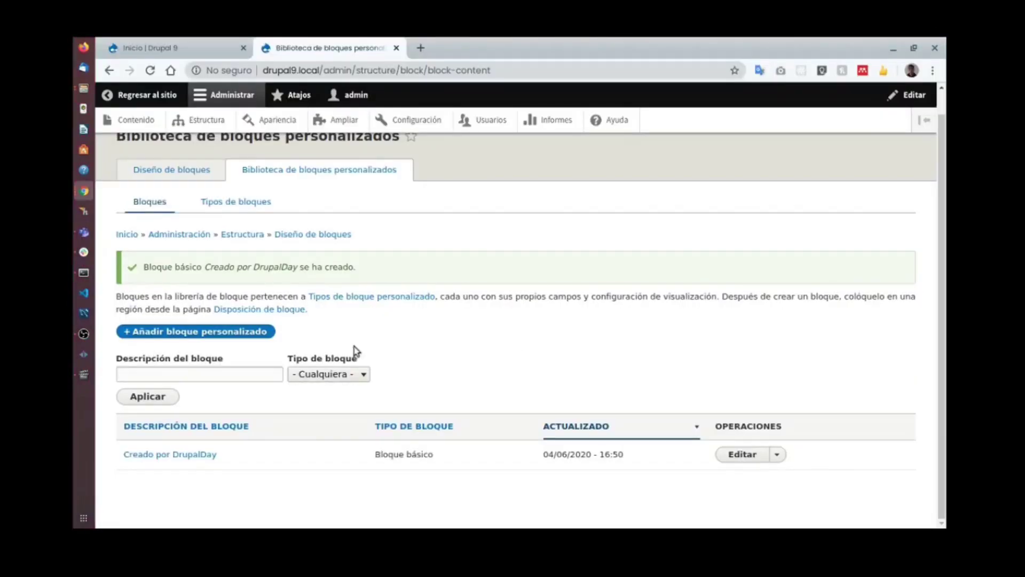
Open the block layout and start placing a block in the Sidebar first region.
click(175, 171)
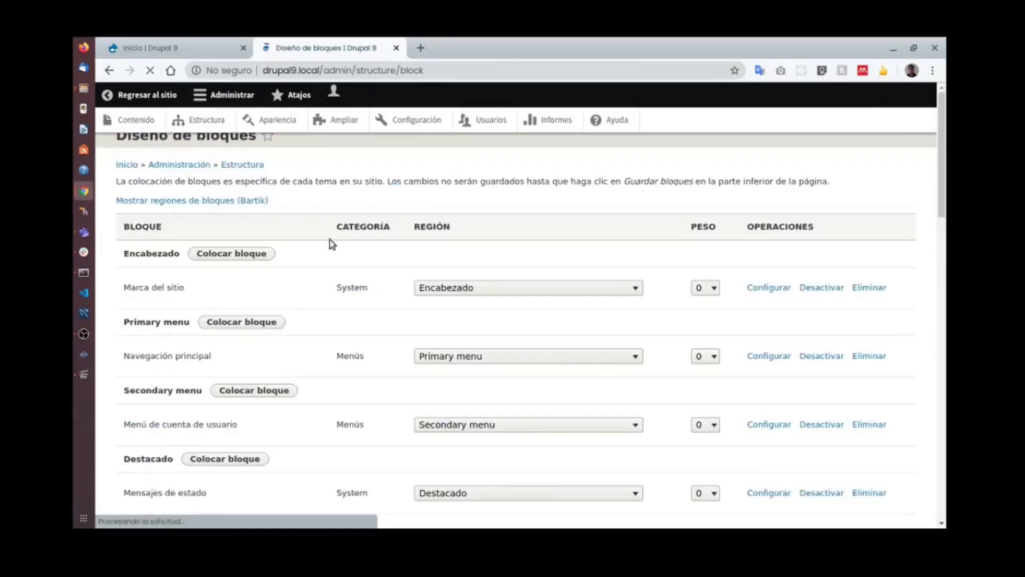
scroll(318, 245, down, 3)
scroll(222, 320, down, 5)
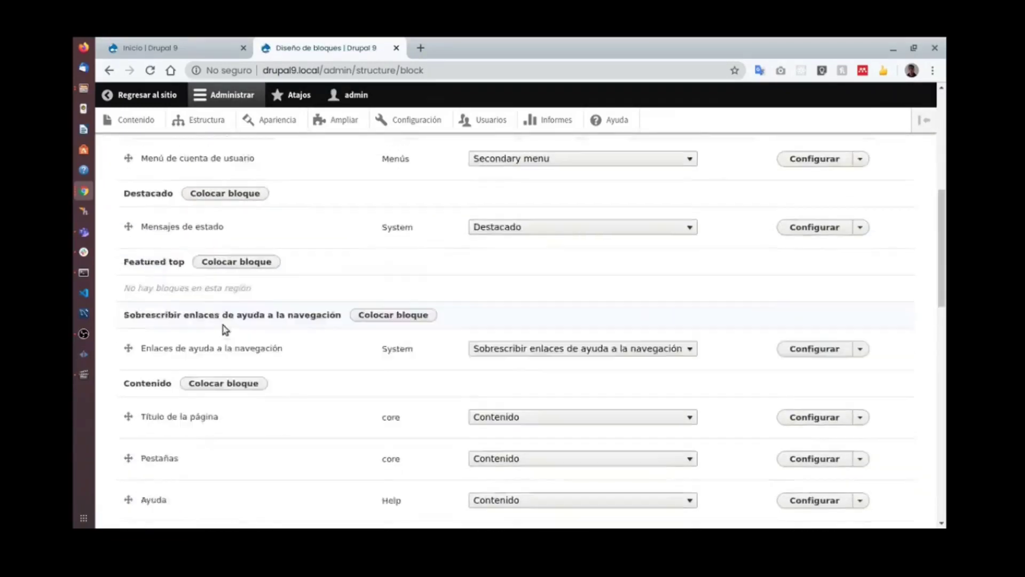
scroll(274, 330, up, 3)
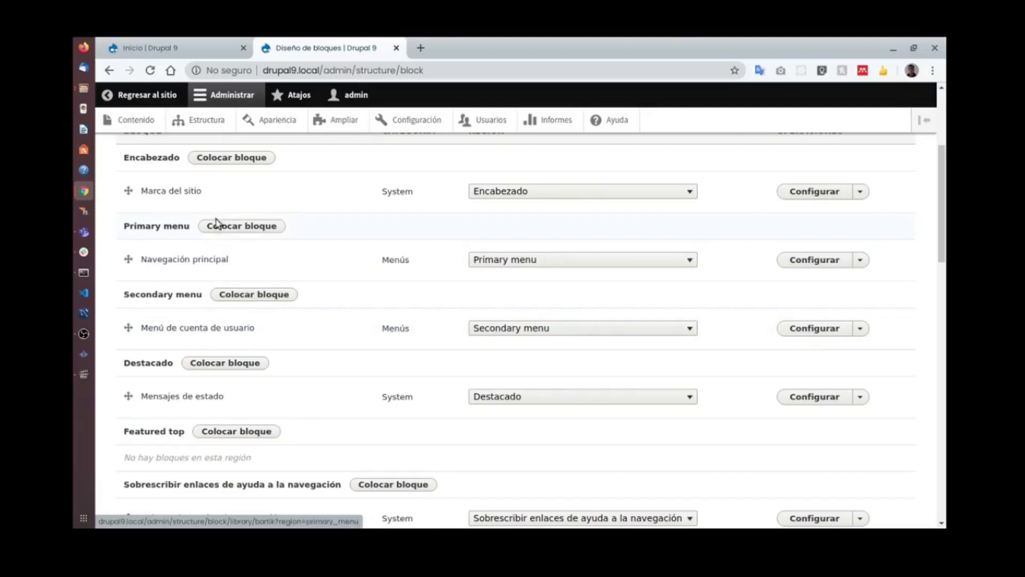
scroll(251, 267, up, 2)
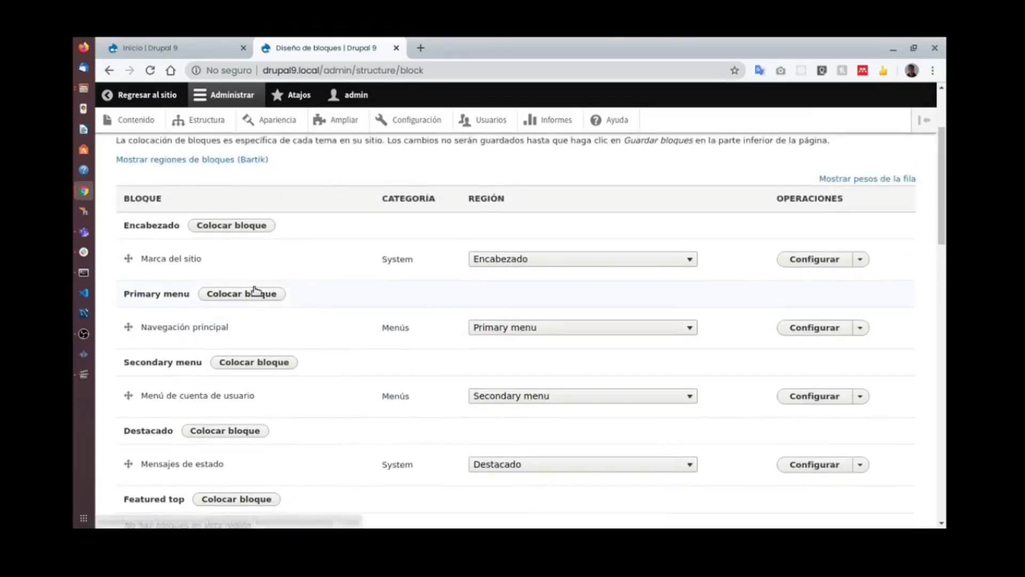
scroll(252, 318, down, 6)
scroll(290, 338, down, 7)
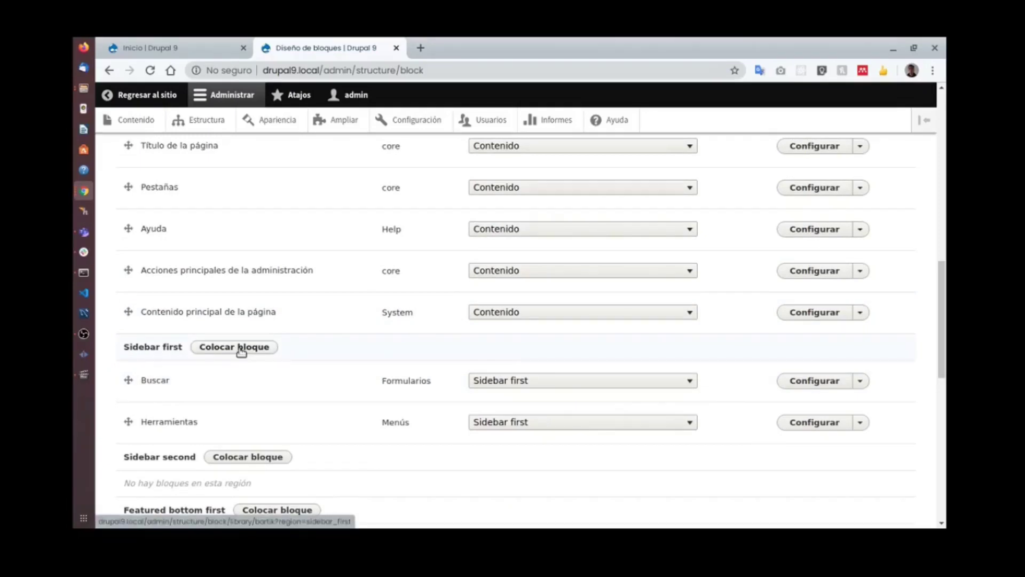
drag(178, 389, 155, 423)
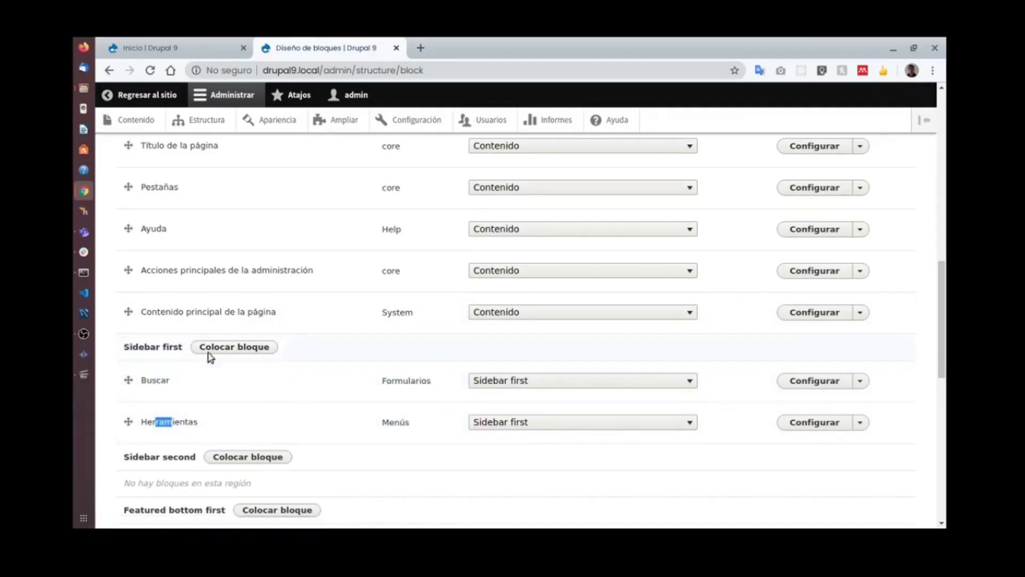
drag(142, 346, 174, 347)
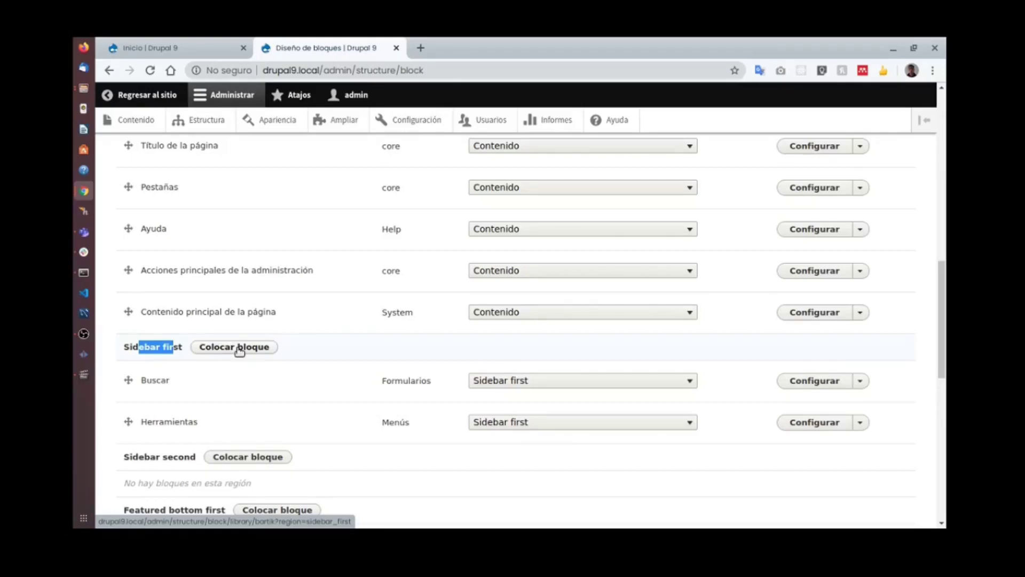
click(239, 348)
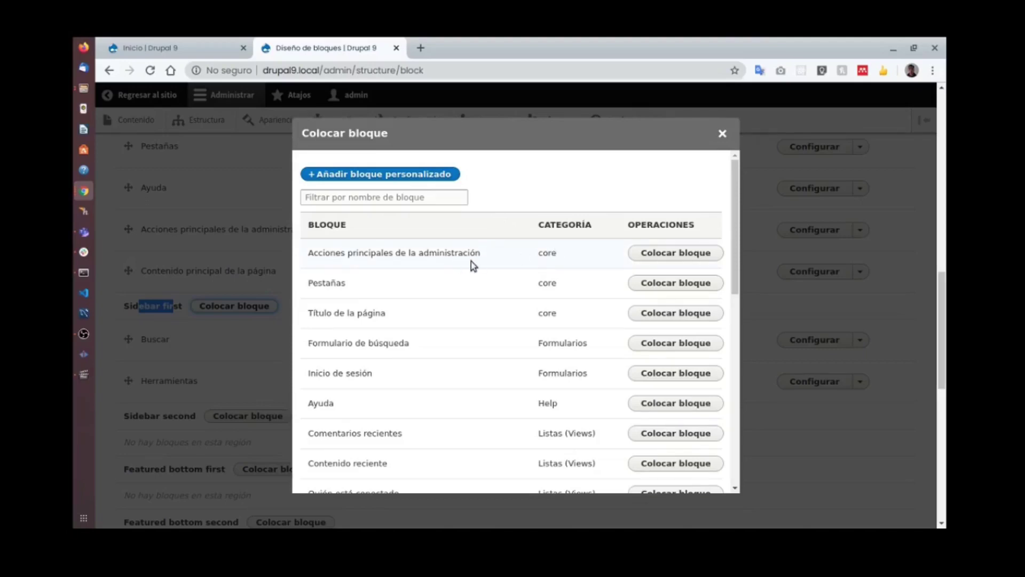
Filter the block list by 'Drup' and choose Creado por DrupalDay to place.
click(382, 198)
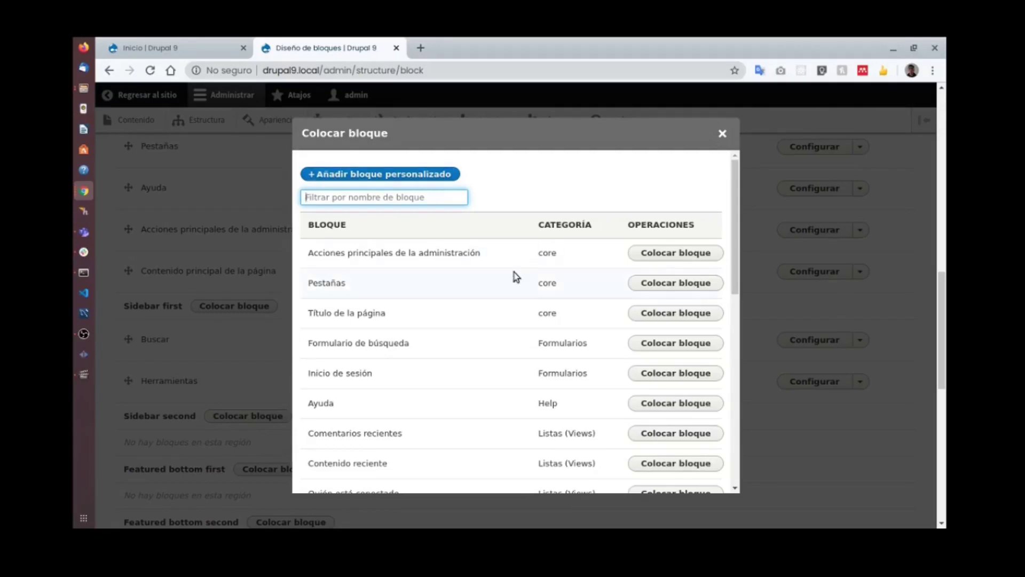
text(Drupal)
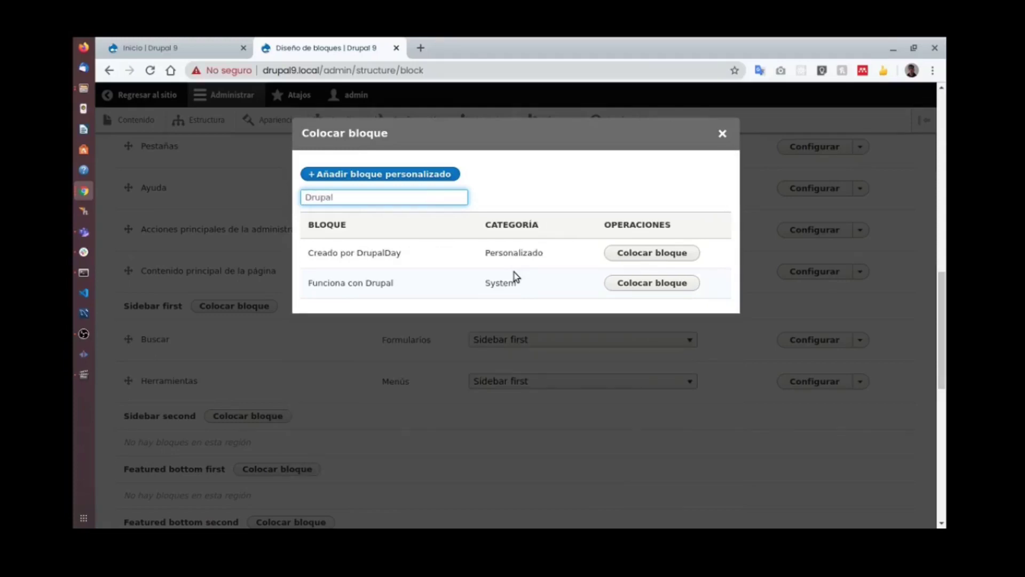
click(664, 253)
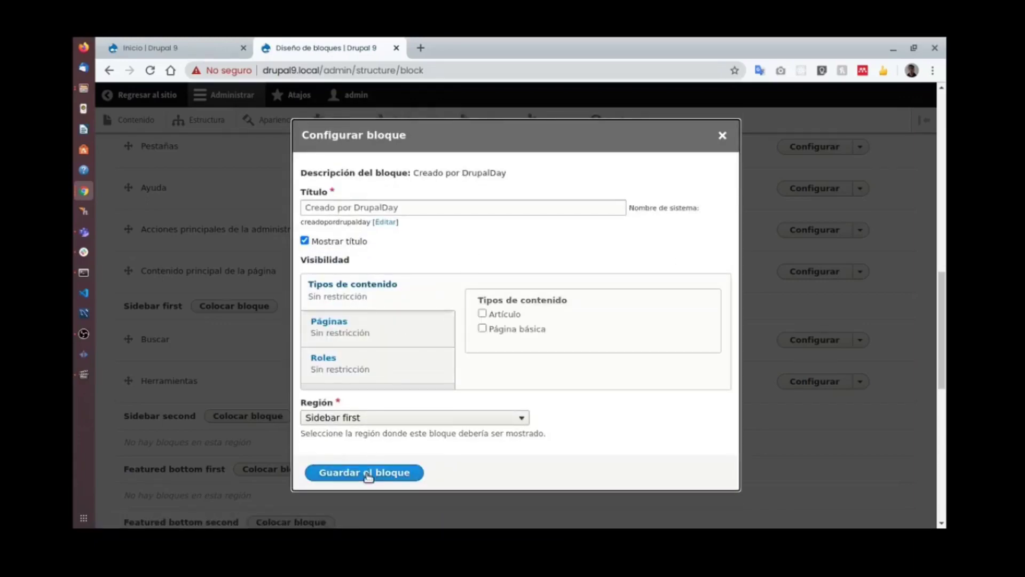
Save the Creado por DrupalDay block in the Sidebar first region.
click(367, 475)
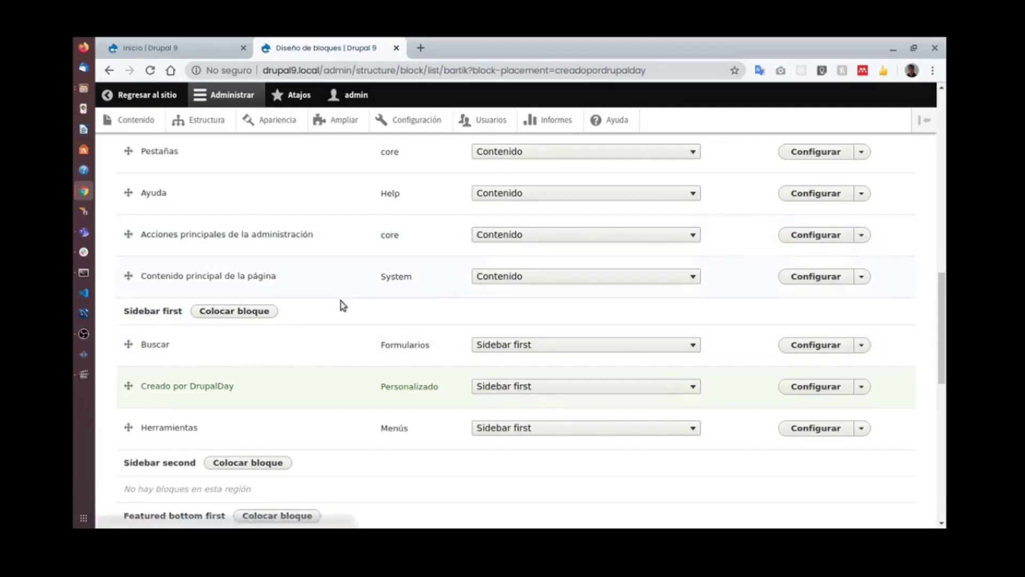
Move Creado por DrupalDay above Buscar in Sidebar first and save the block layout.
double_click(199, 388)
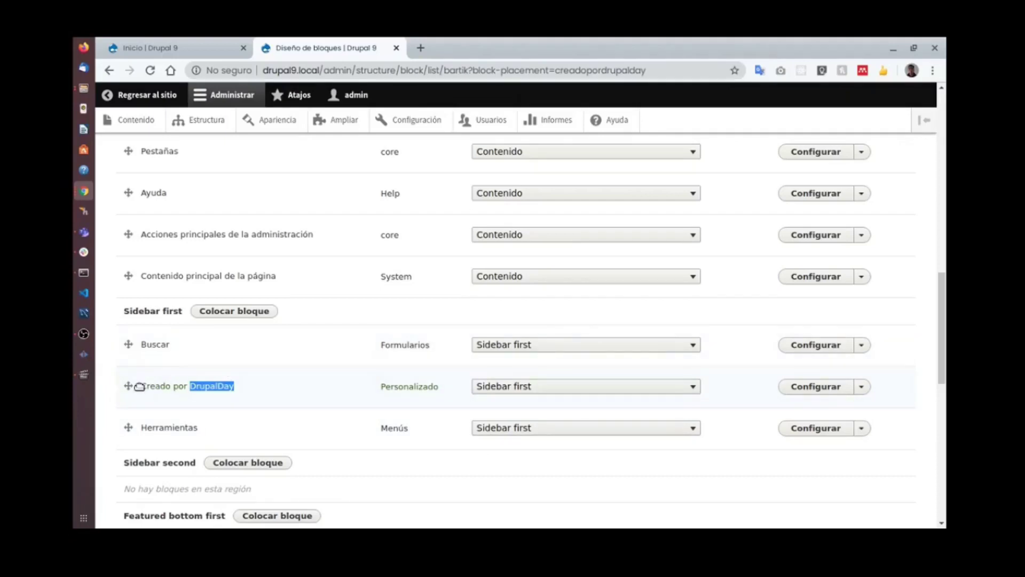
drag(129, 385, 134, 422)
scroll(227, 350, down, 3)
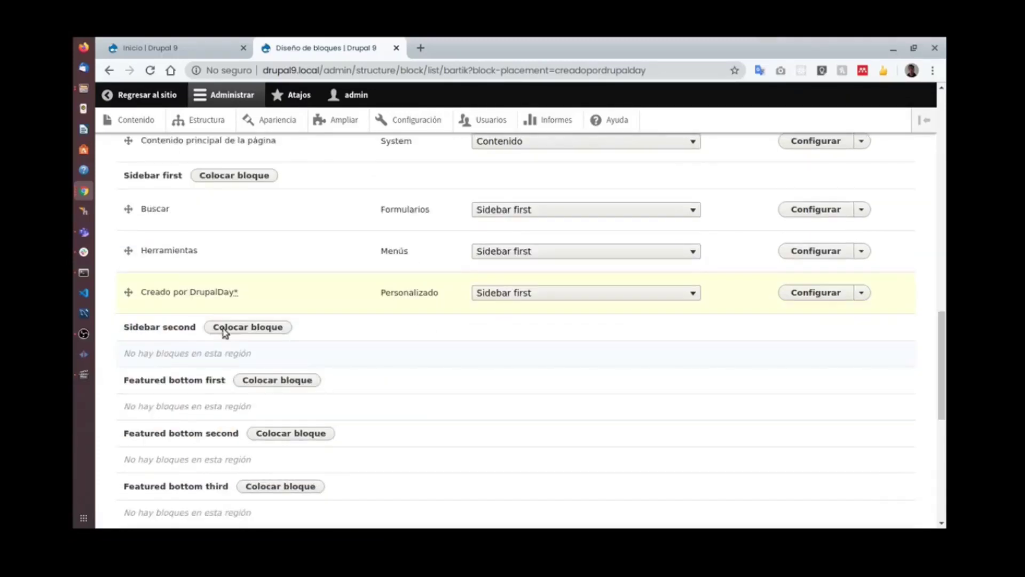
drag(127, 293, 127, 207)
scroll(299, 341, down, 1)
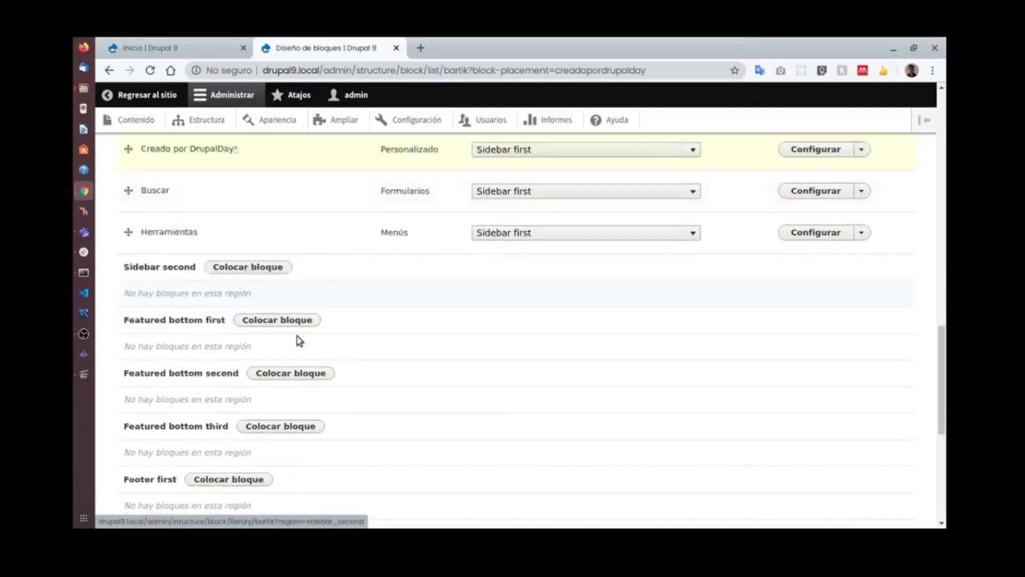
scroll(299, 341, down, 6)
click(189, 459)
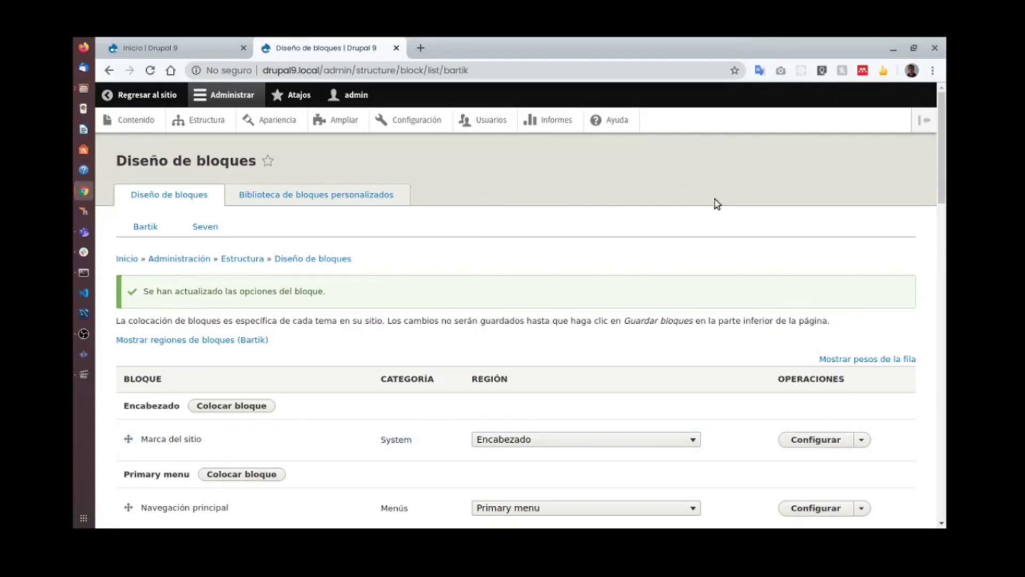
key(super)
Reload the public article page and check the DrupalDay logo block tops the sidebar.
click(747, 268)
key(F5)
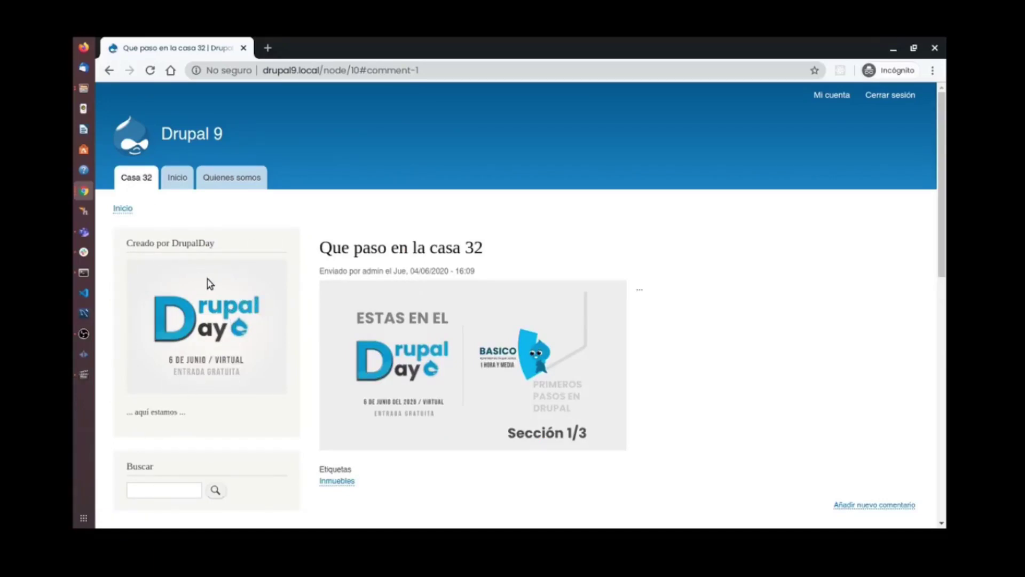
scroll(295, 335, down, 3)
scroll(259, 334, down, 6)
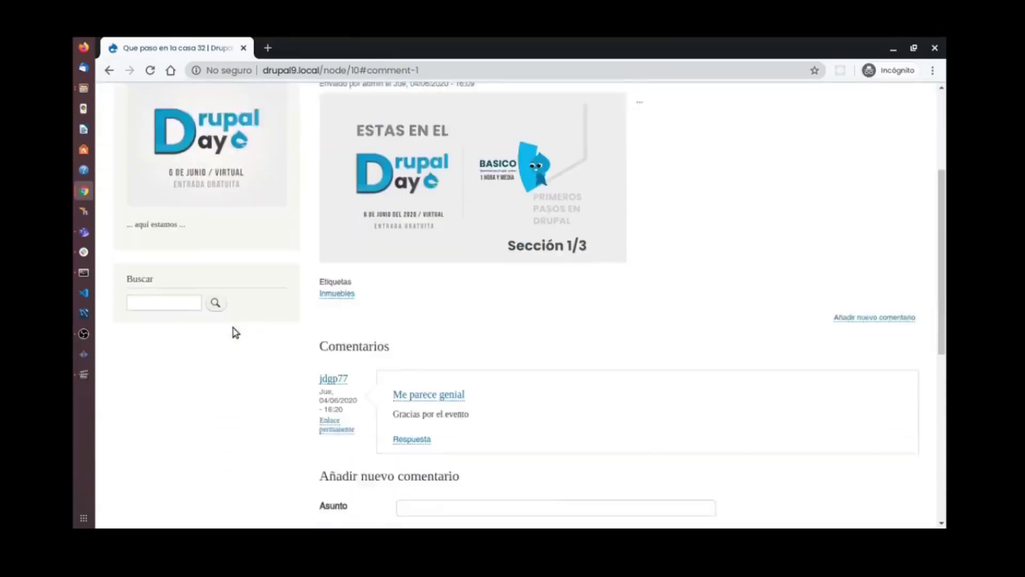
scroll(261, 335, up, 3)
scroll(262, 336, up, 4)
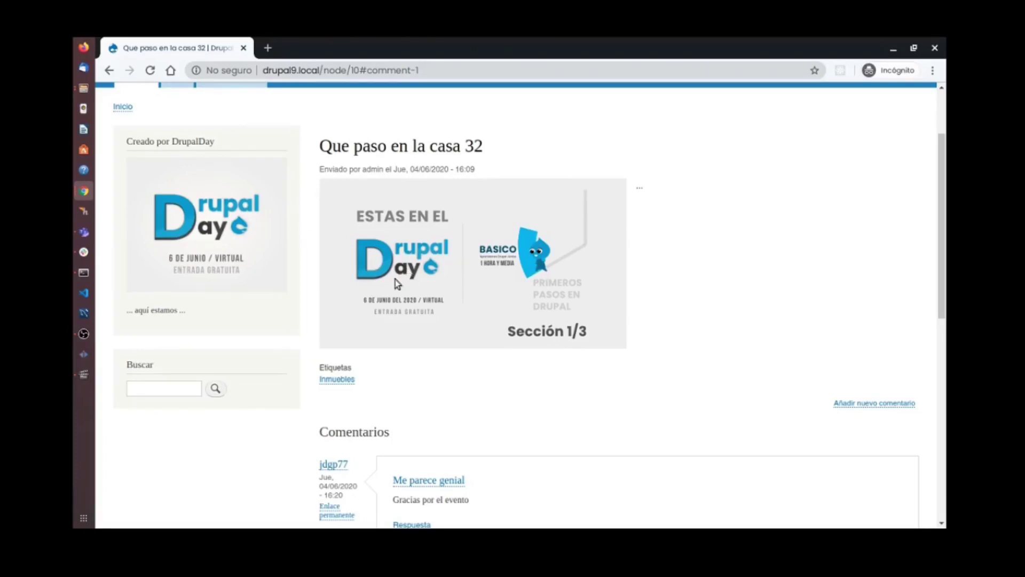
key(super)
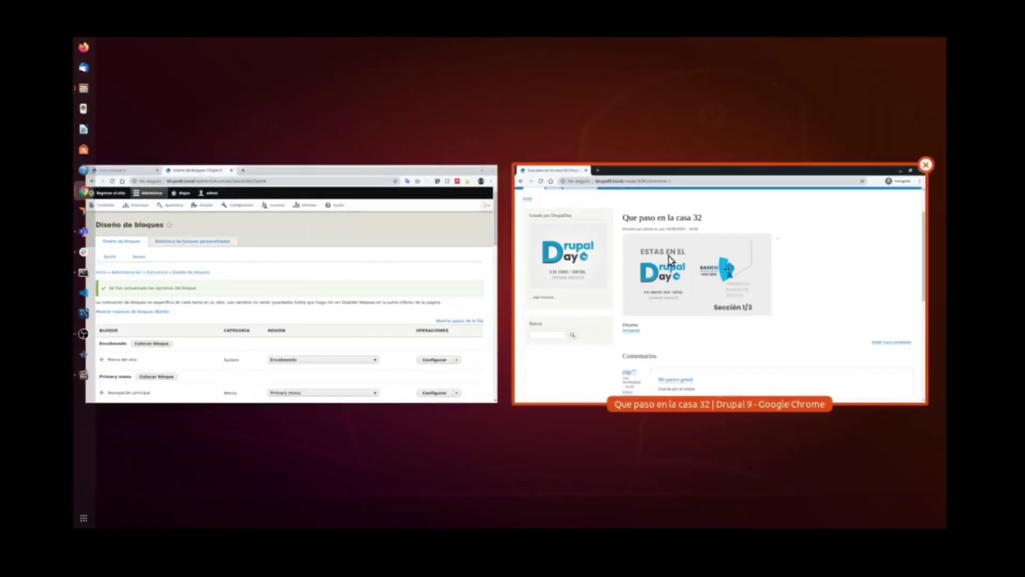
Open the Creado por DrupalDay block for editing and view its body as raw HTML.
click(206, 197)
click(146, 95)
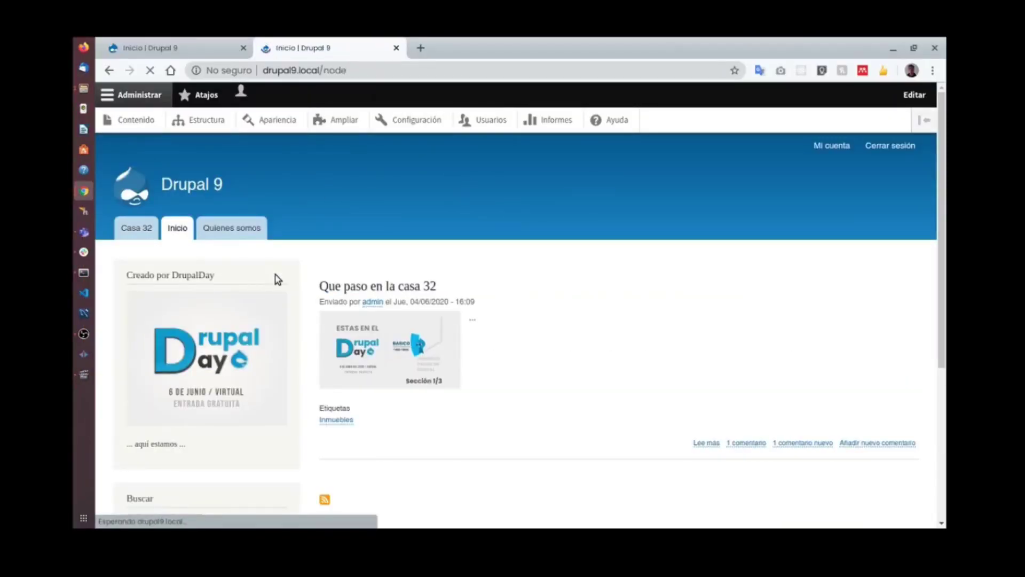
mouse_move(251, 286)
click(288, 274)
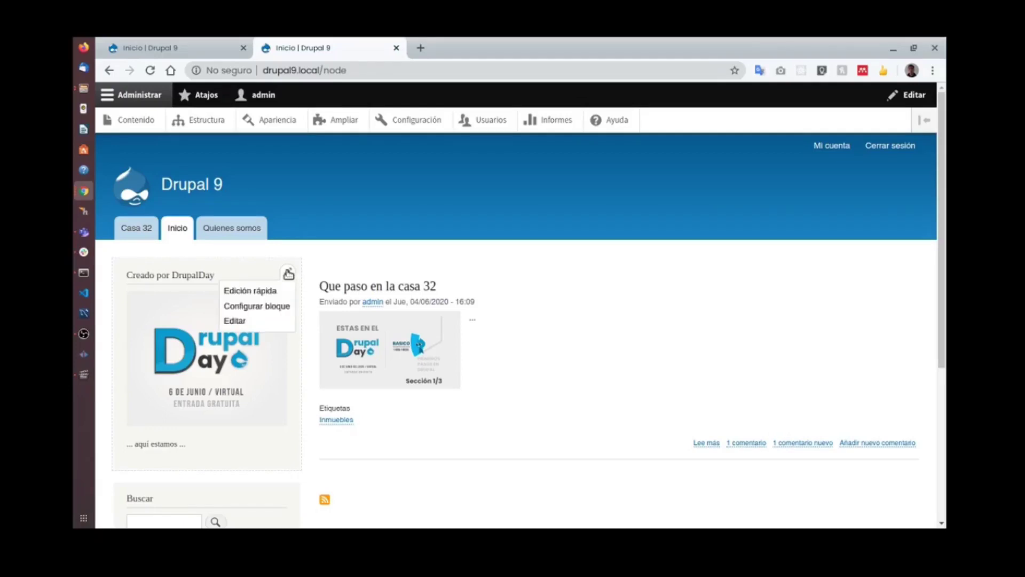
click(262, 320)
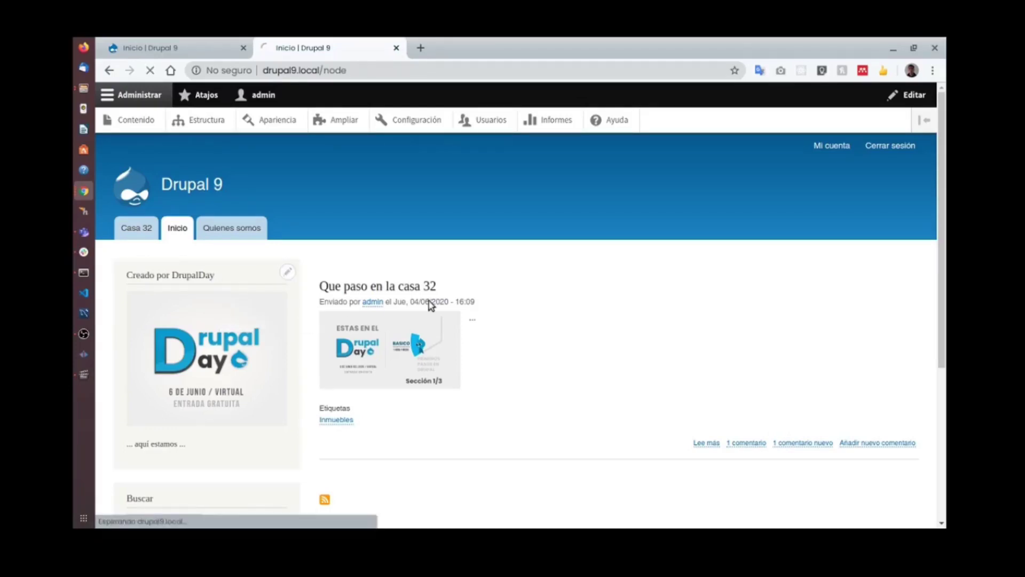
scroll(404, 309, down, 3)
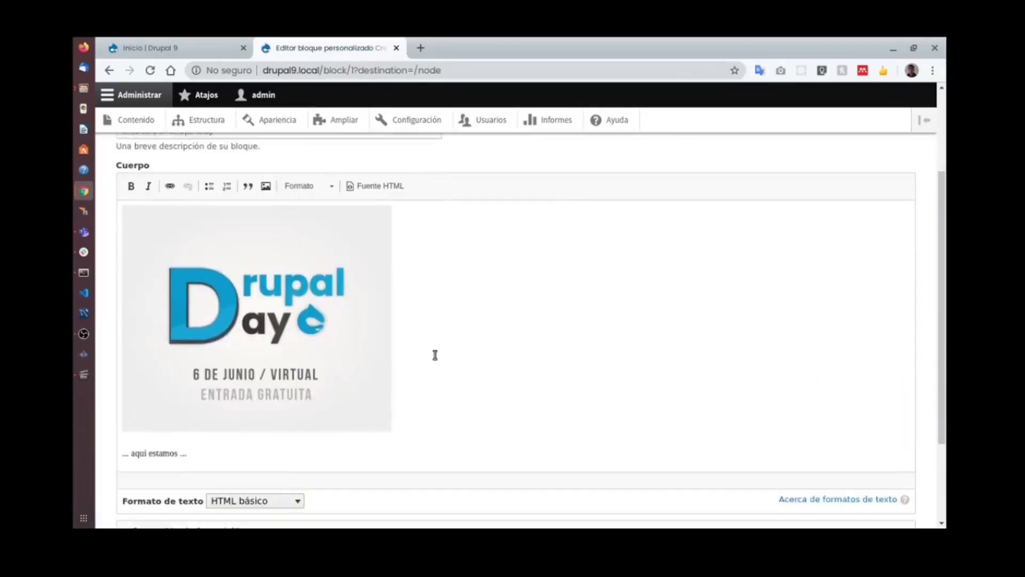
click(380, 181)
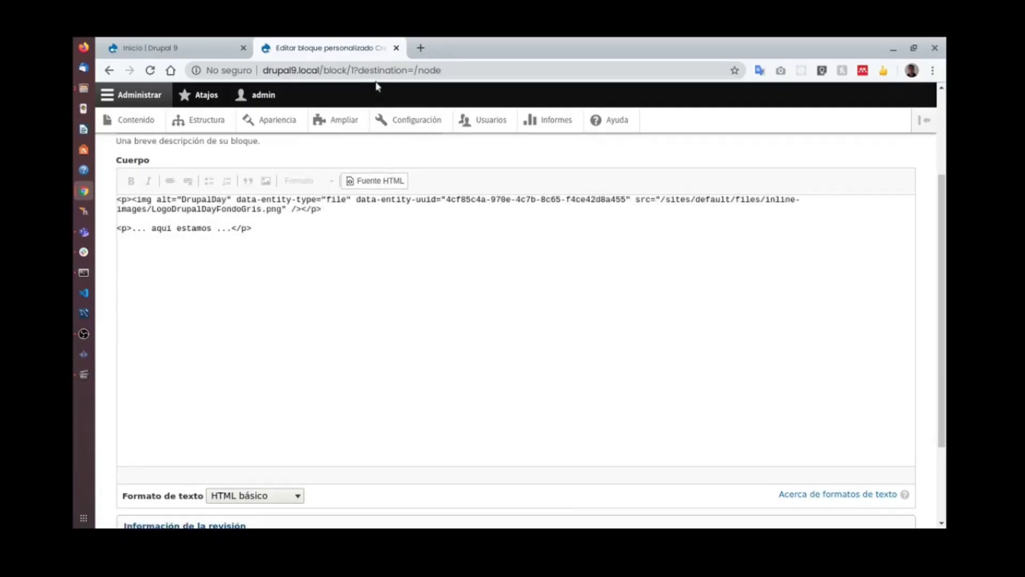
Reload the front page to check the new DrupalDay sidebar block, then go to Estructura.
click(396, 48)
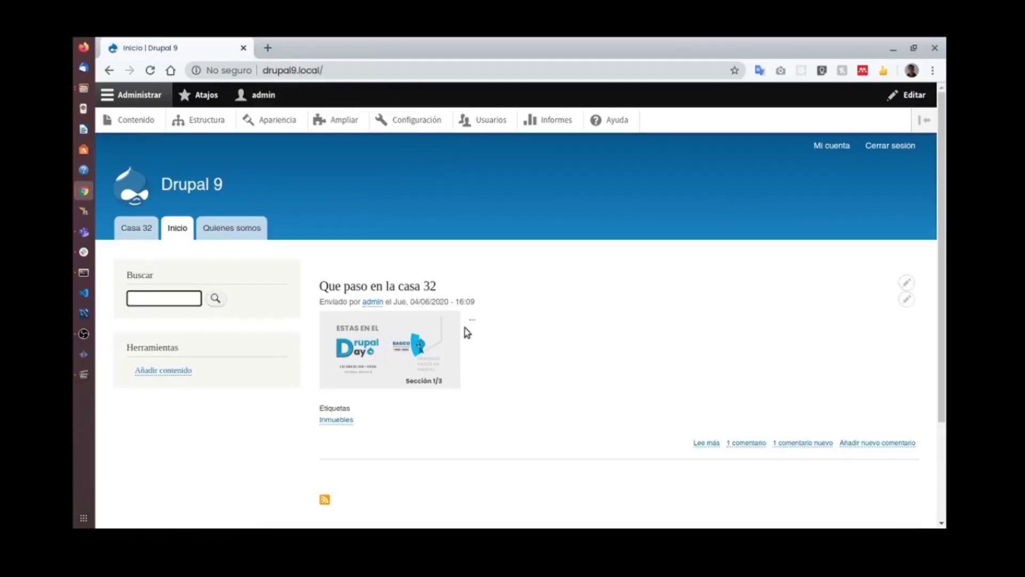
click(148, 70)
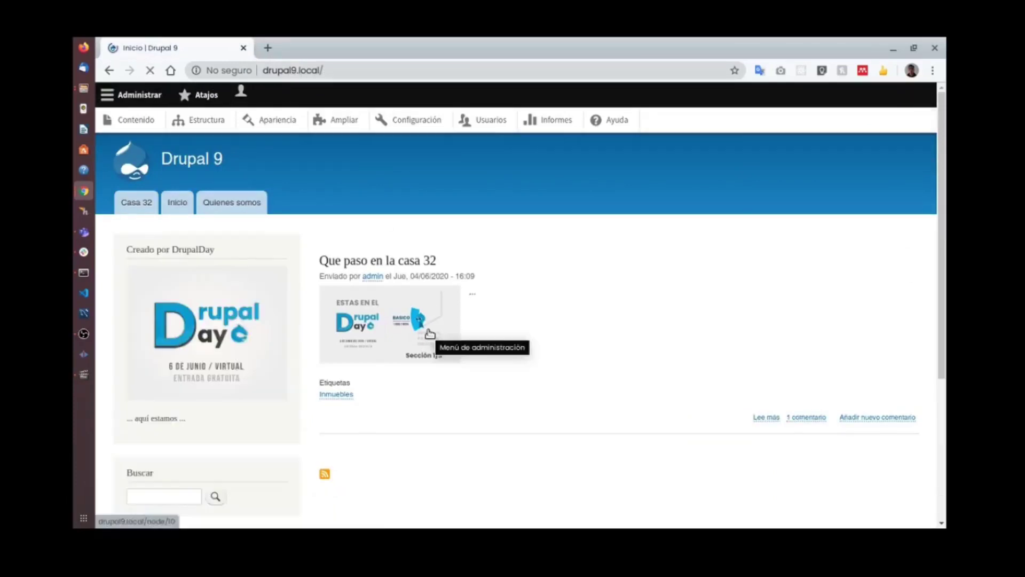
scroll(613, 373, down, 4)
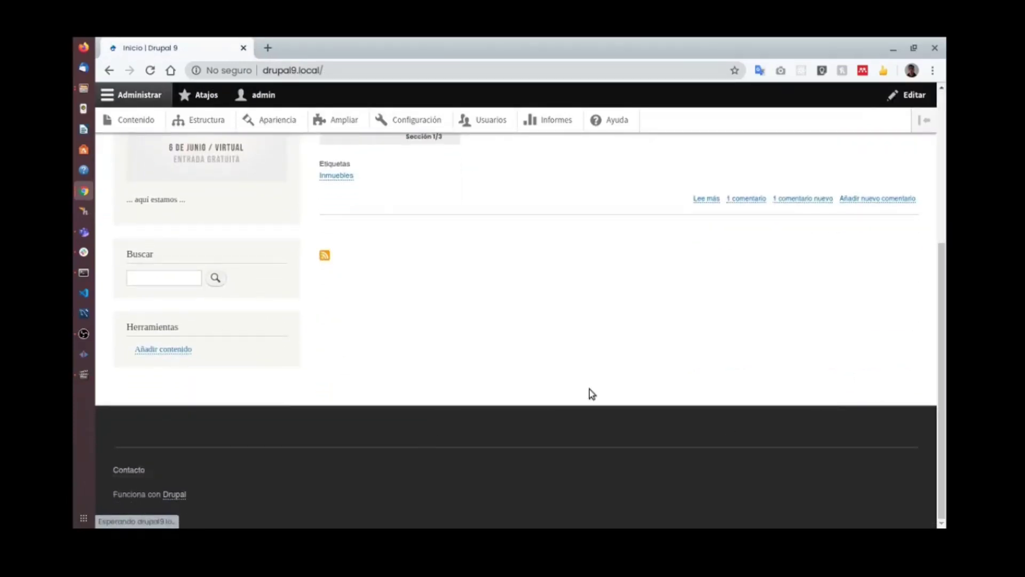
scroll(587, 398, up, 4)
mouse_move(784, 320)
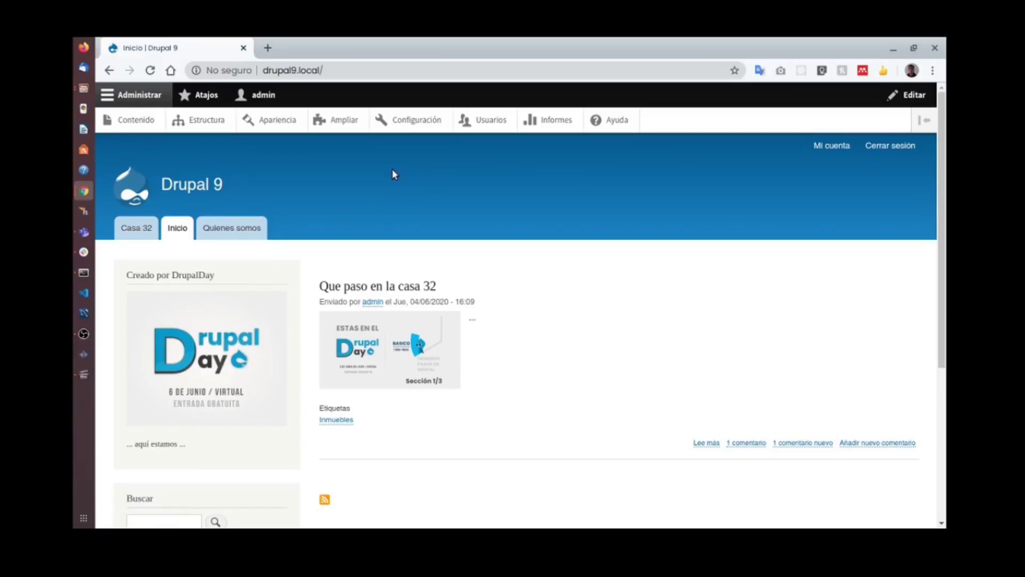
scroll(427, 230, down, 5)
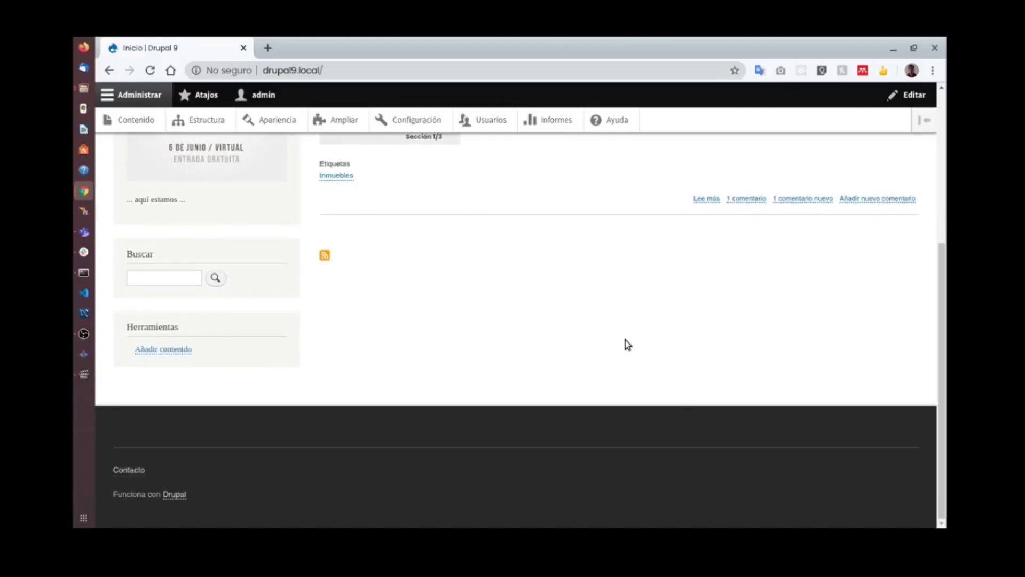
scroll(626, 342, up, 5)
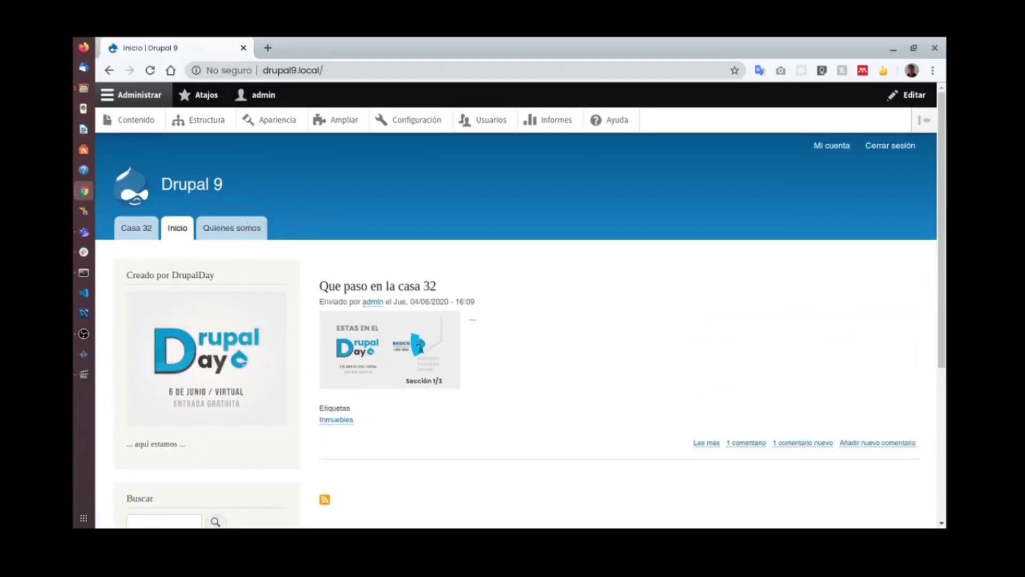
key(alt+Tab)
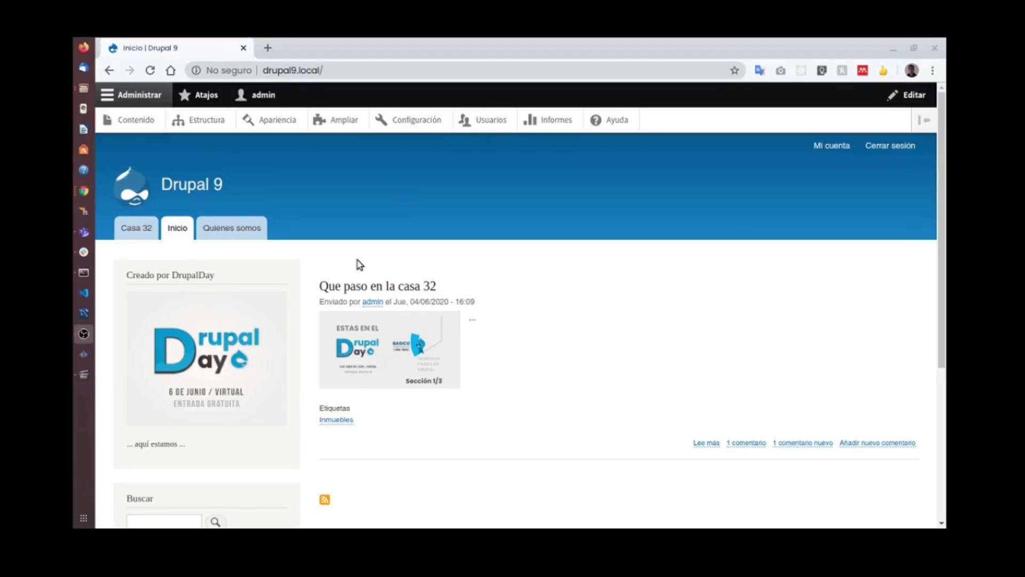
click(211, 122)
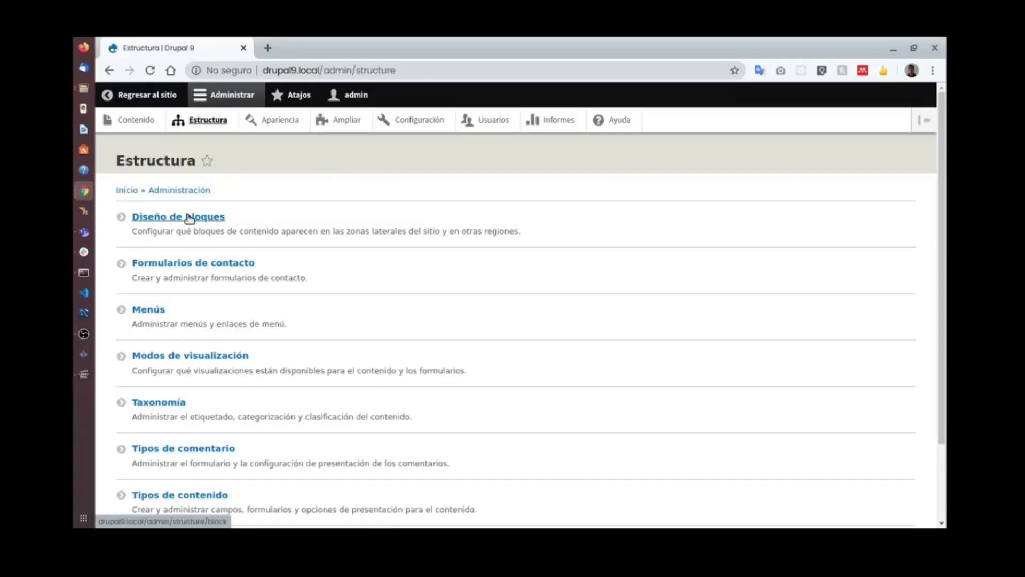
Open Diseño de bloques and locate the DrupalDay block under Sidebar first.
click(191, 218)
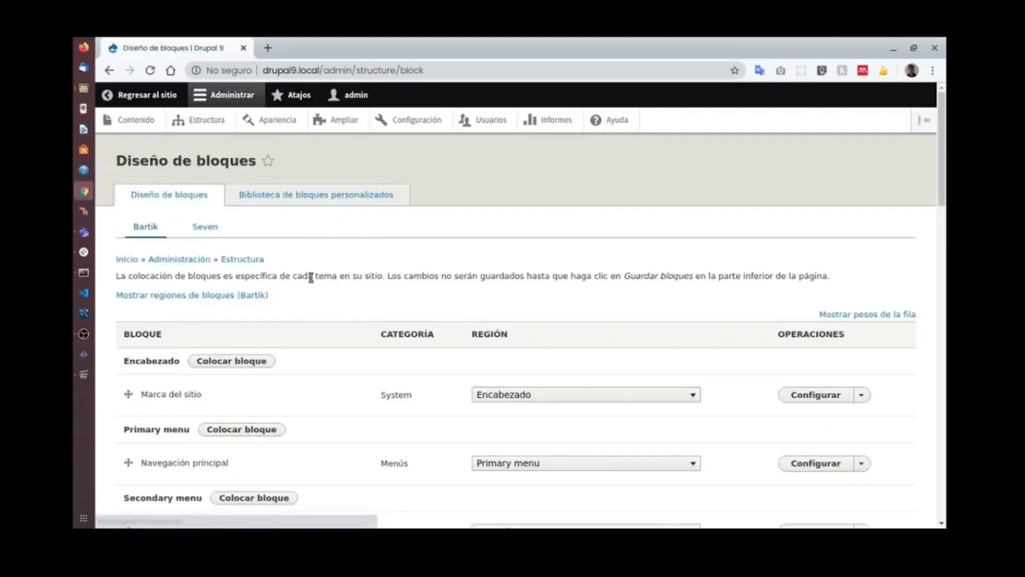
scroll(345, 297, down, 5)
scroll(344, 298, down, 3)
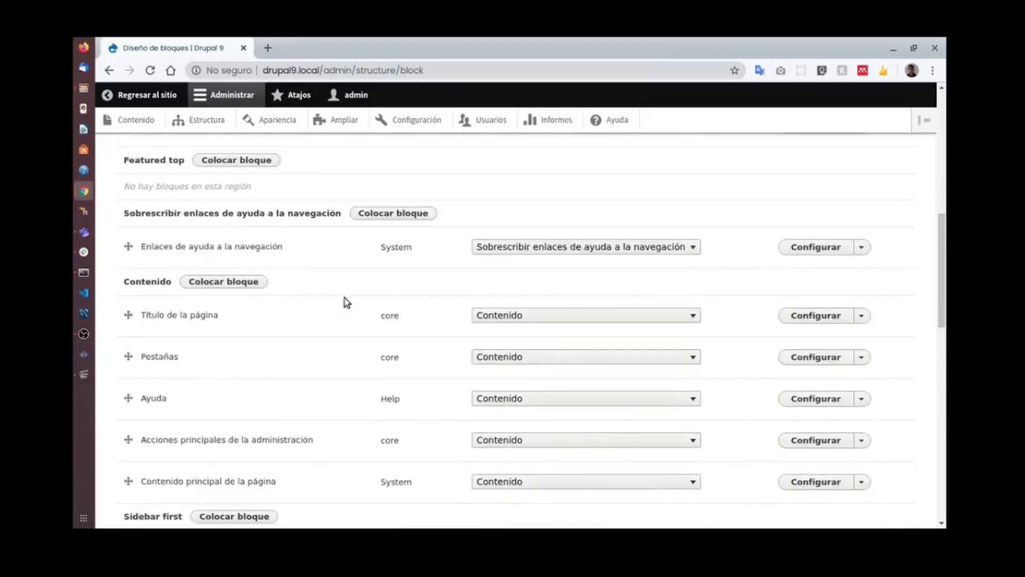
scroll(315, 300, down, 3)
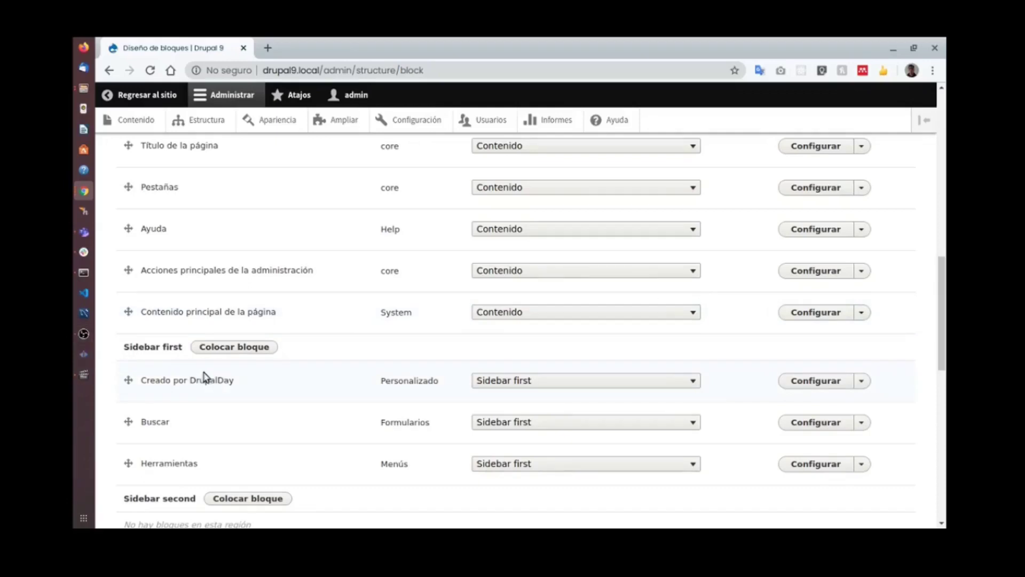
drag(232, 378, 139, 343)
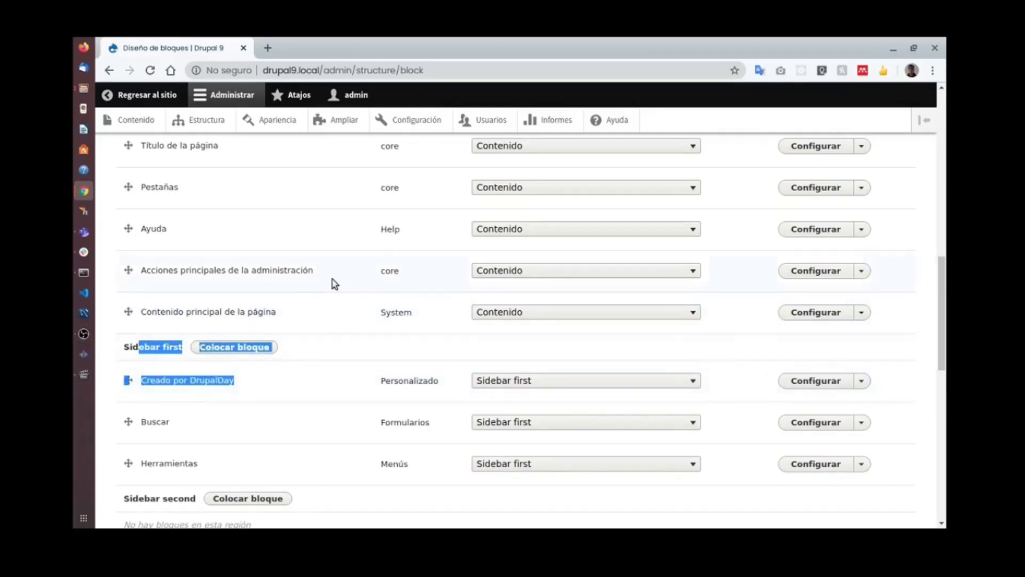
scroll(306, 288, up, 9)
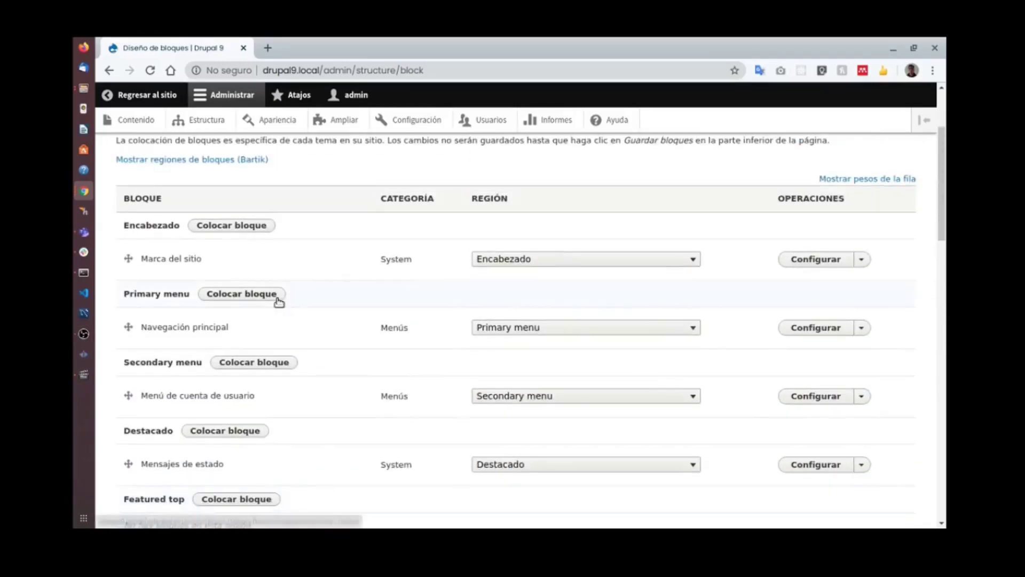
scroll(278, 302, up, 2)
Preview Bartik's block regions, compare them with the incognito article, then exit the demonstration.
click(197, 295)
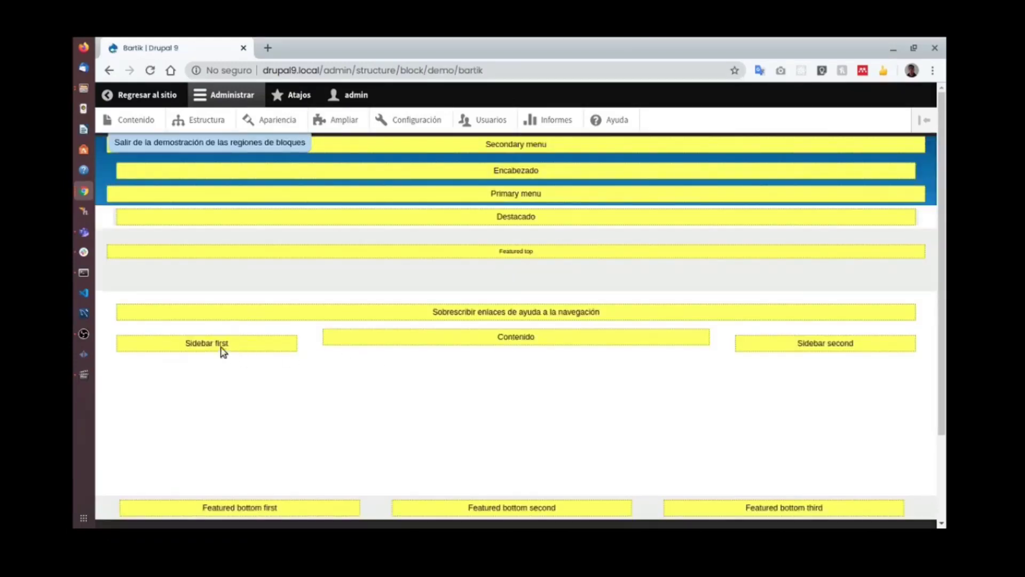
drag(182, 343, 289, 344)
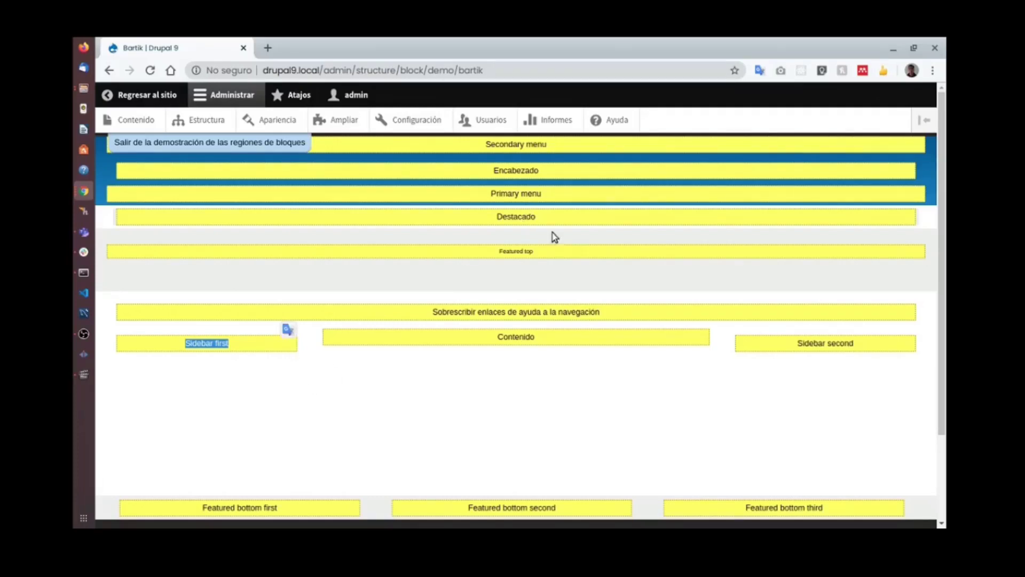
key(alt+Tab)
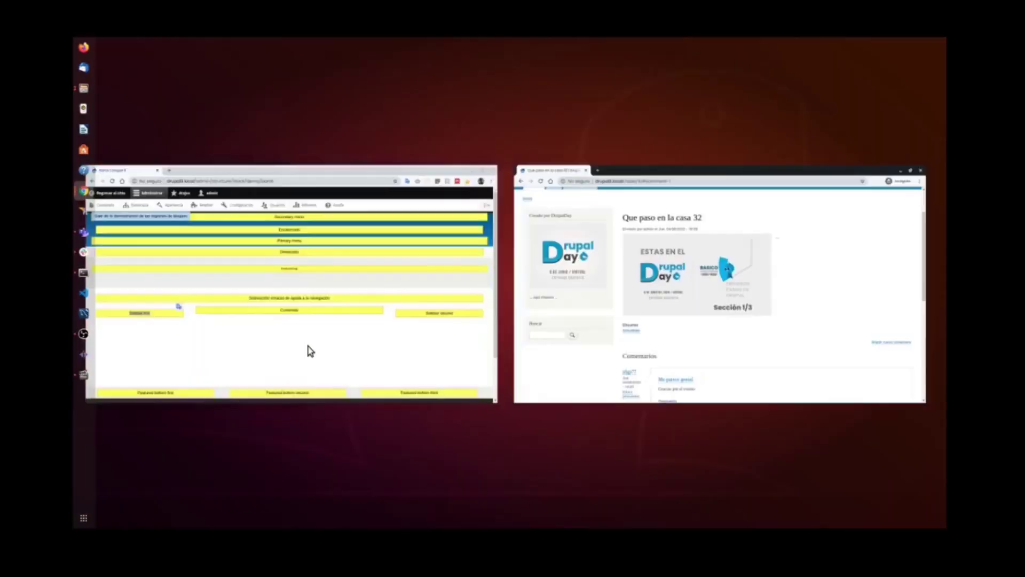
key(super+w)
click(290, 338)
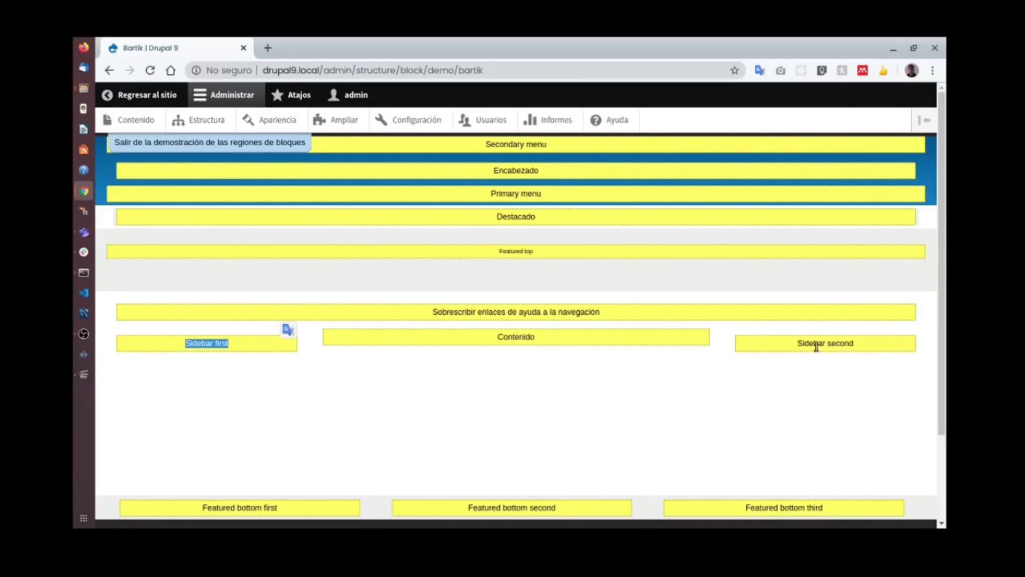
key(super)
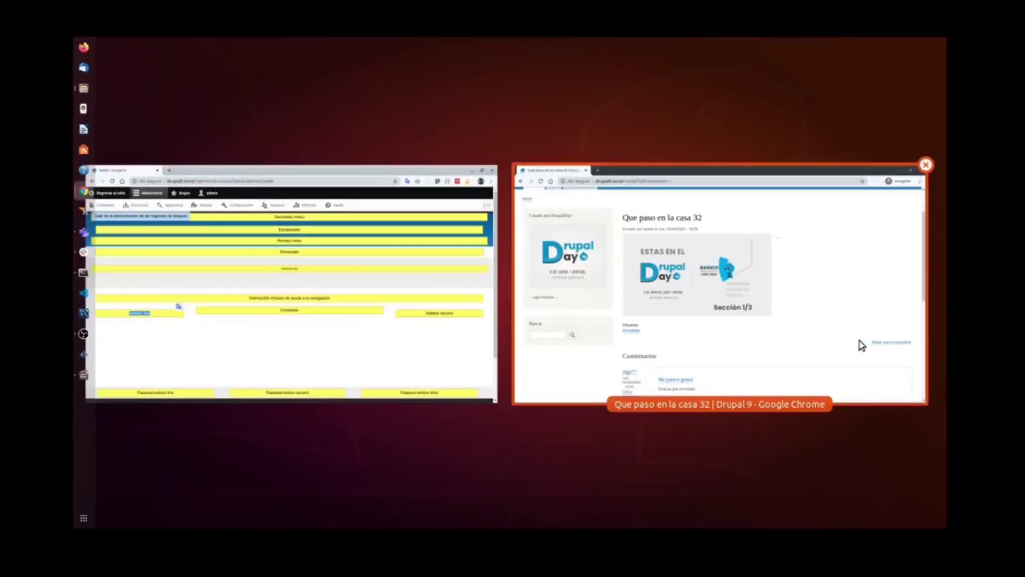
click(860, 343)
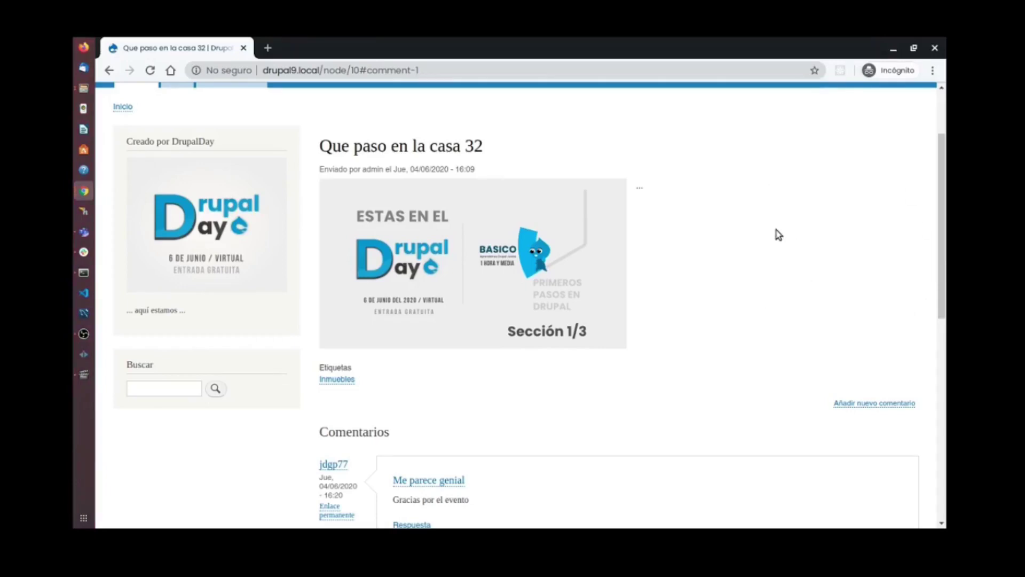
scroll(828, 306, up, 3)
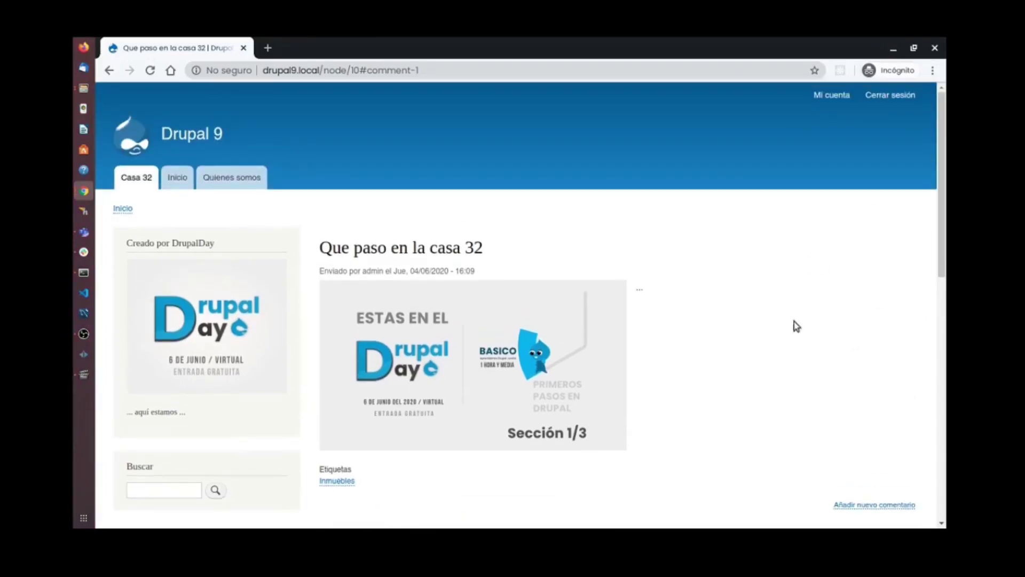
key(super)
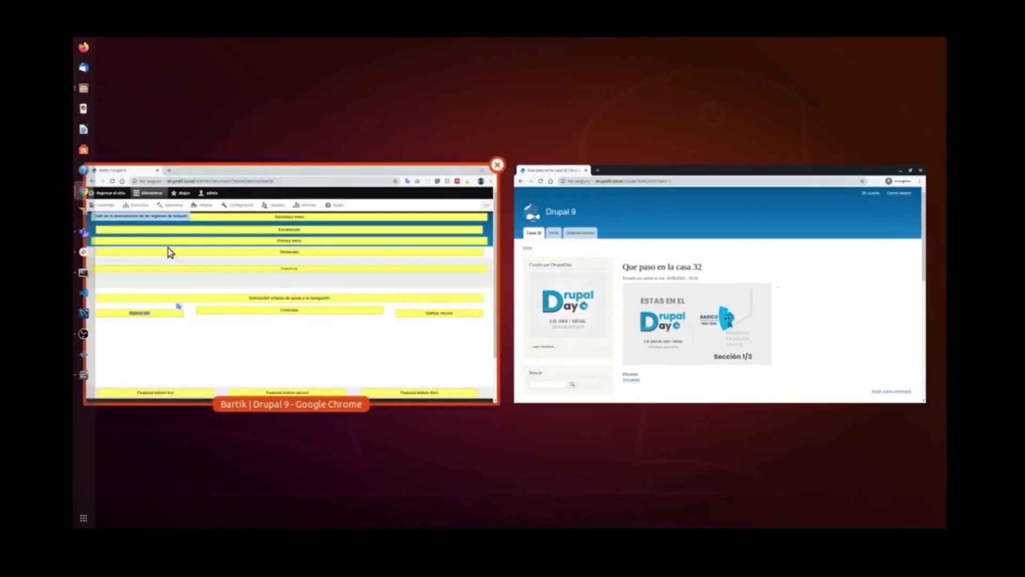
click(168, 251)
click(262, 143)
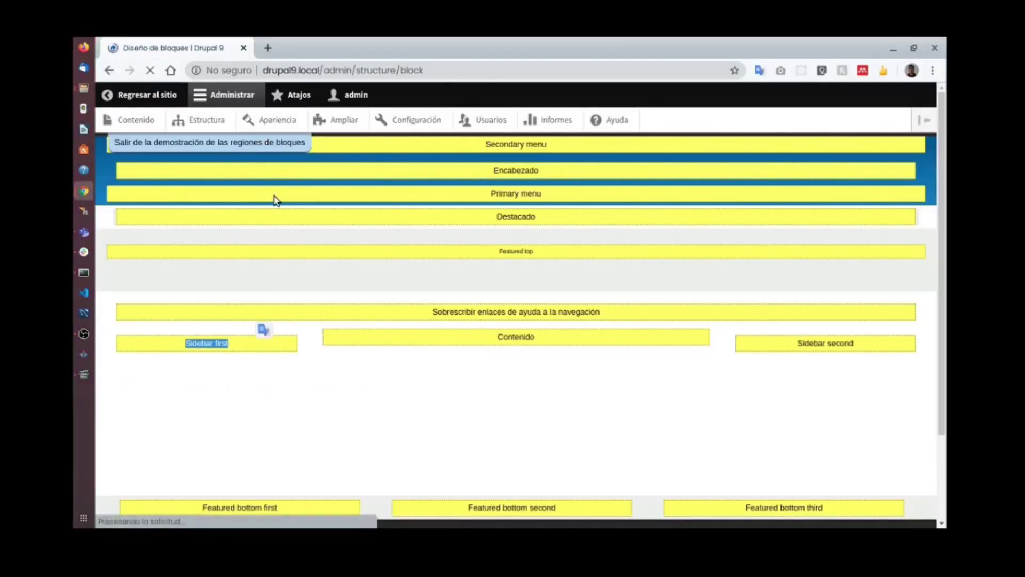
Move Creado por DrupalDay from Sidebar first to Sidebar second and save the blocks.
scroll(273, 243, down, 10)
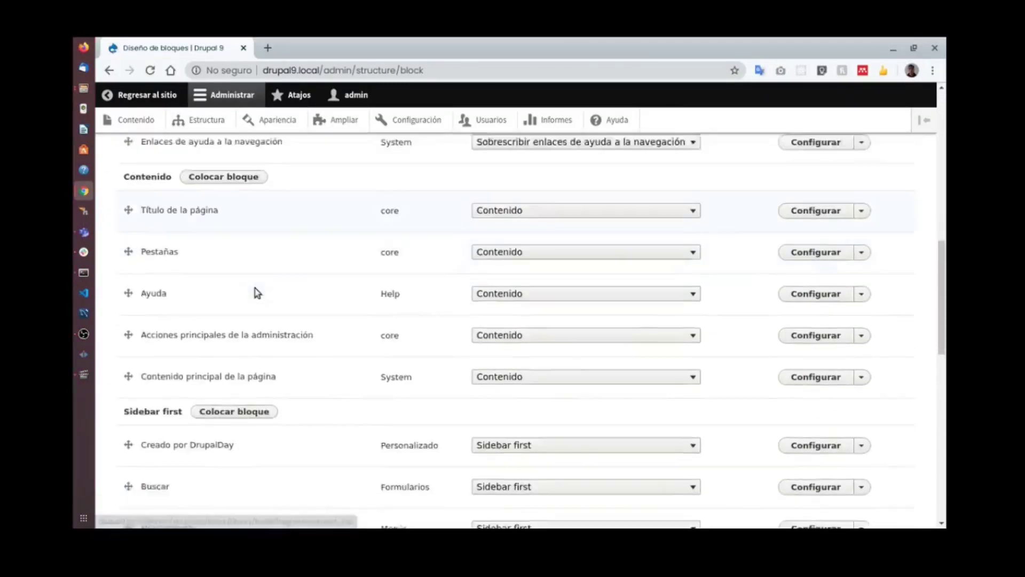
scroll(257, 292, down, 7)
scroll(161, 297, up, 2)
scroll(136, 235, down, 2)
drag(128, 244, 131, 378)
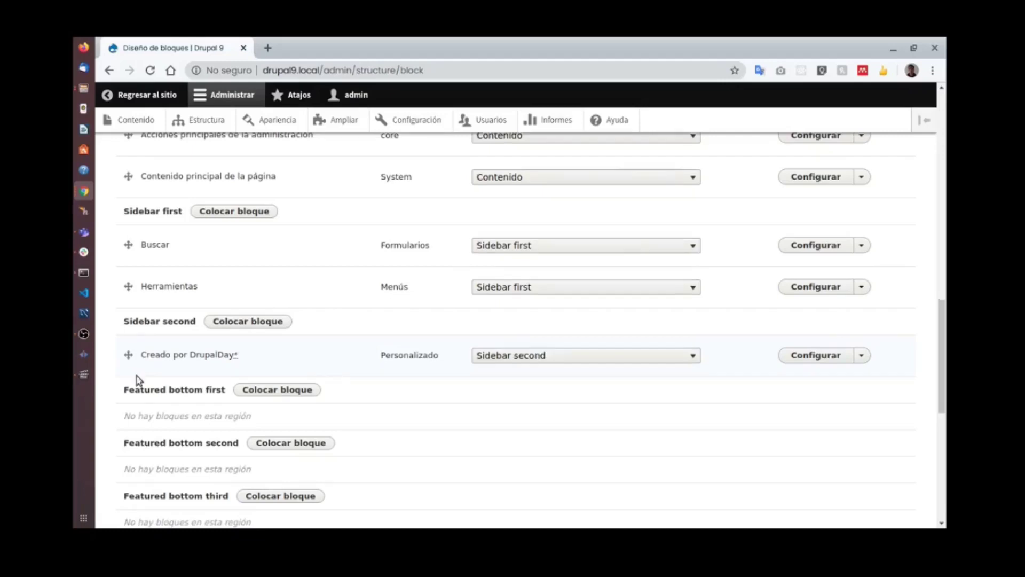
scroll(303, 366, down, 14)
click(195, 464)
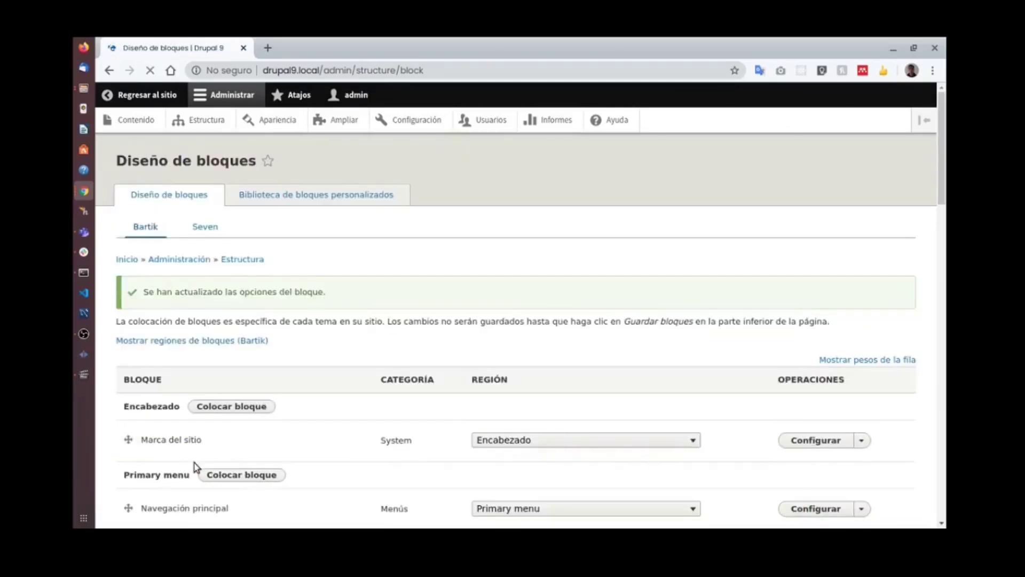
key(super+w)
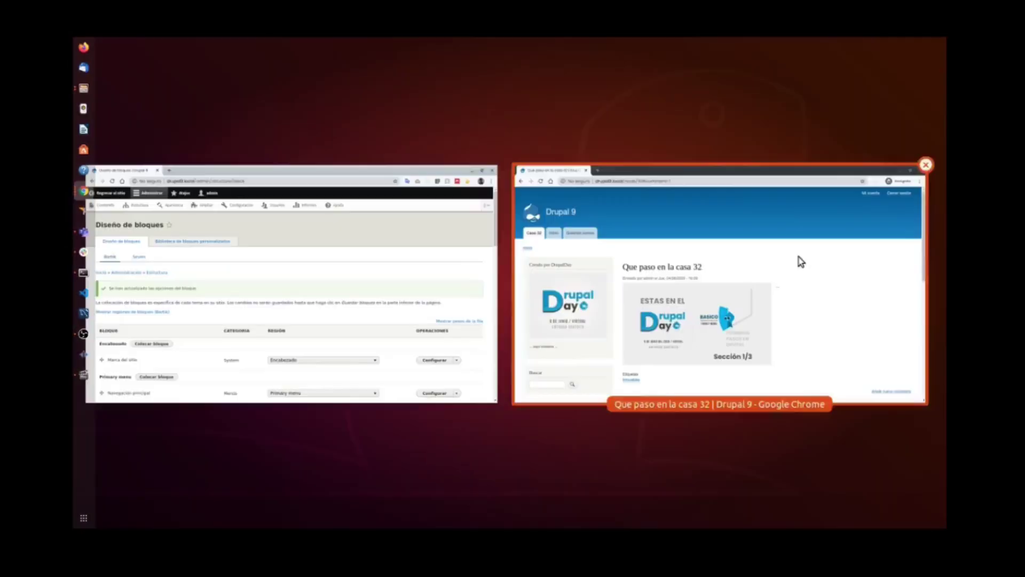
Reload the incognito article and admin front page to confirm the block moved right, then open Estructura.
click(736, 248)
click(150, 70)
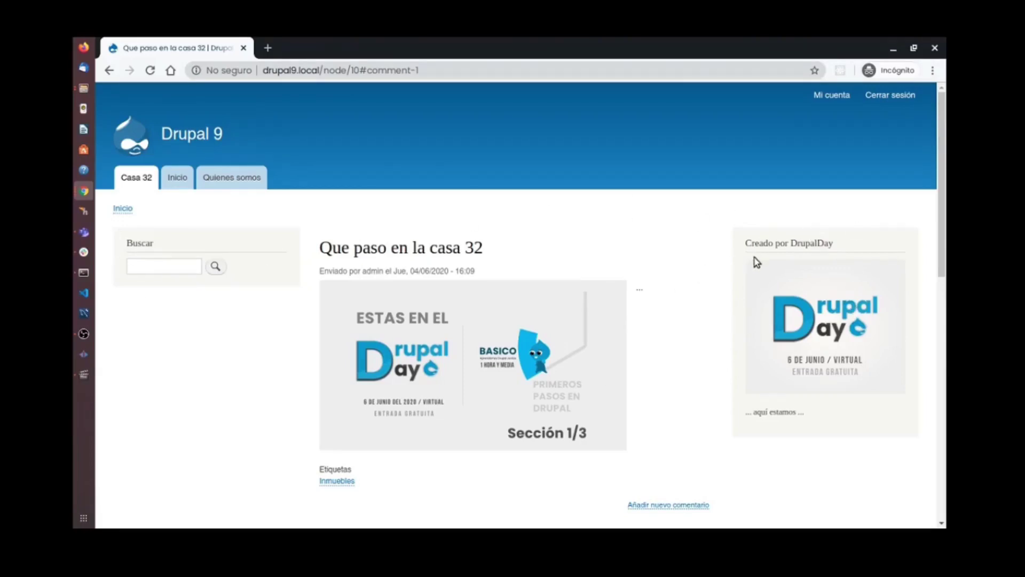
key(alt+Tab)
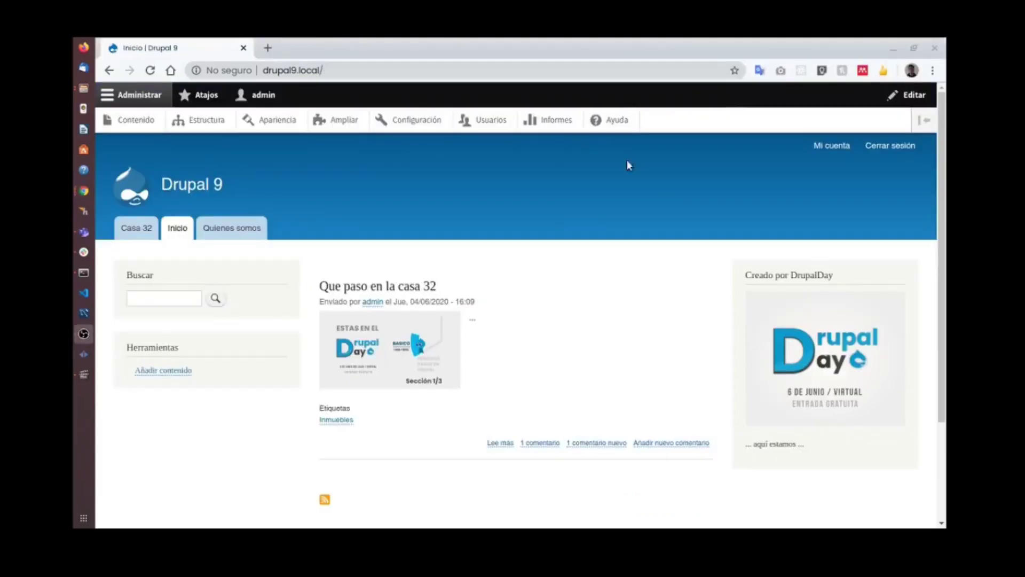
scroll(525, 297, down, 3)
scroll(549, 288, up, 3)
click(206, 120)
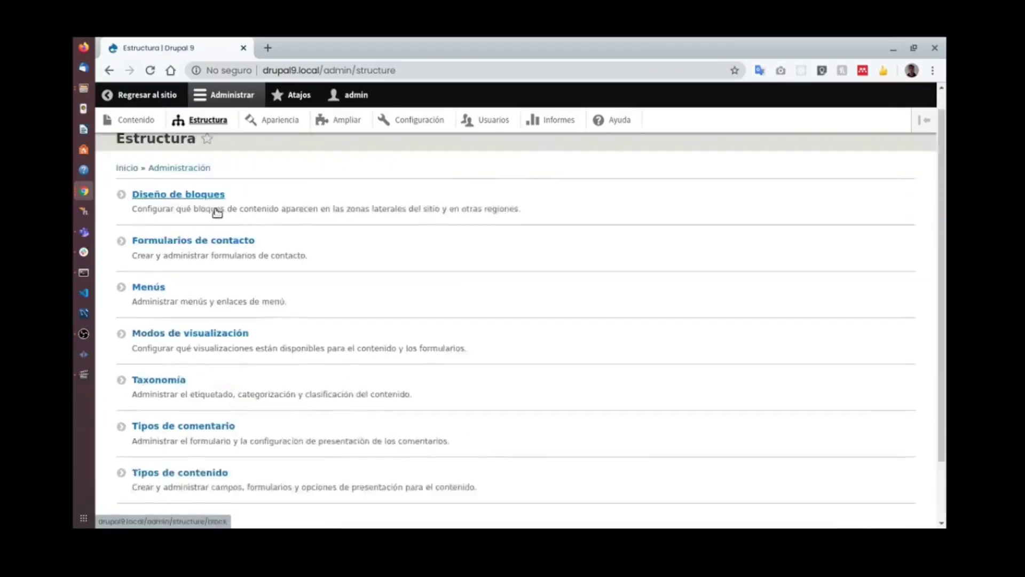
click(196, 214)
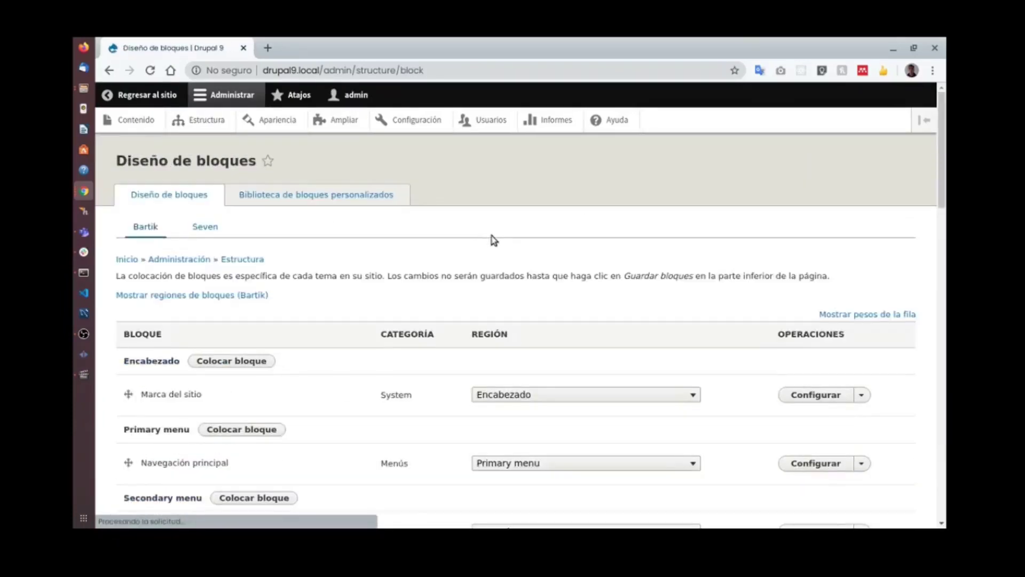
scroll(763, 294, down, 6)
scroll(751, 293, down, 3)
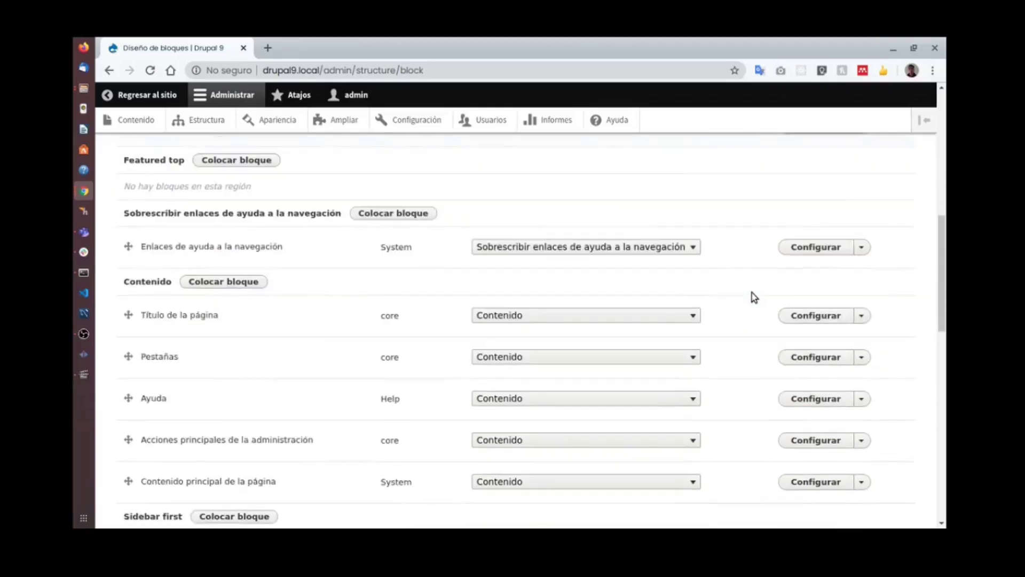
drag(941, 273, 917, 455)
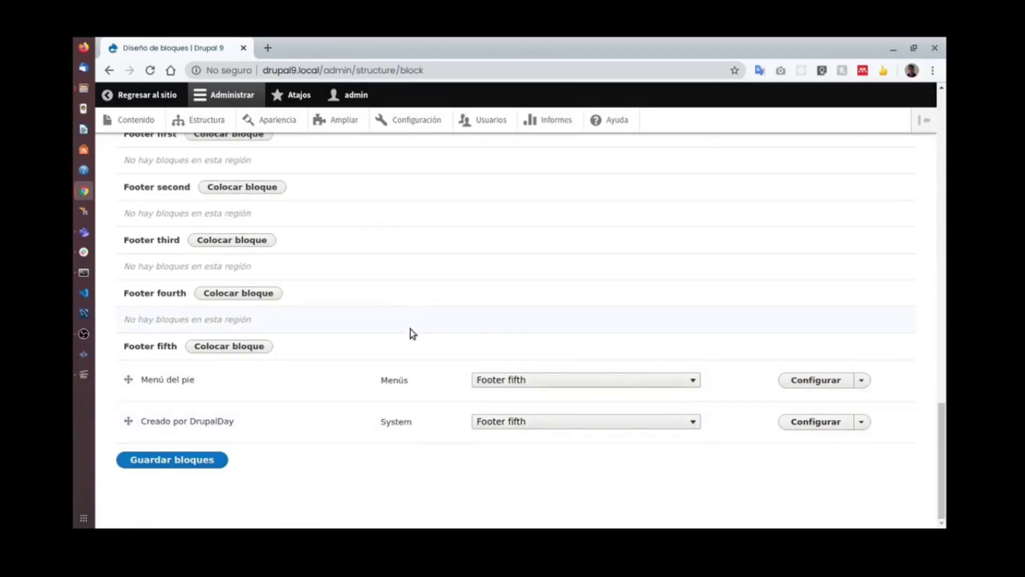
scroll(417, 334, up, 3)
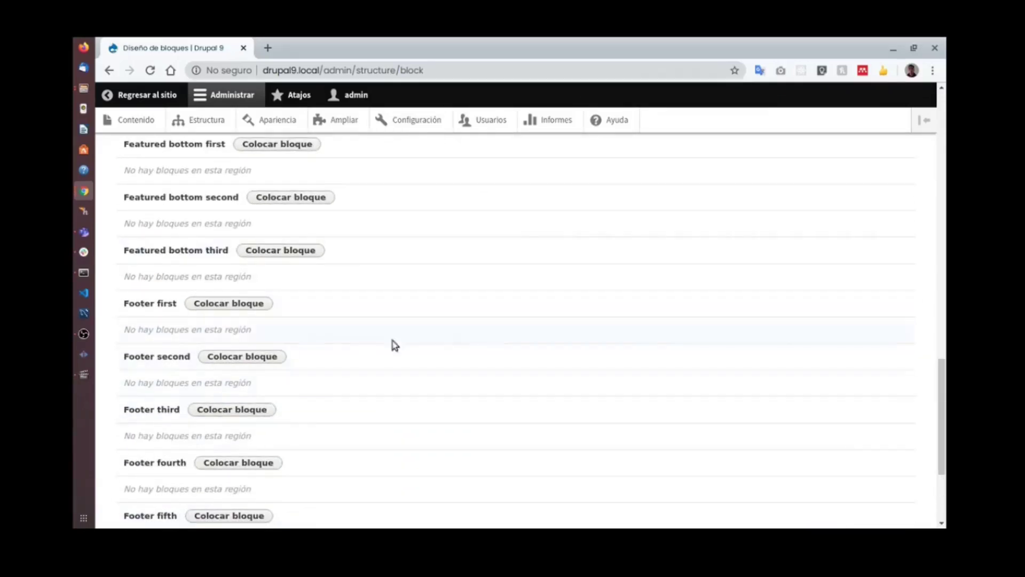
drag(942, 393, 943, 126)
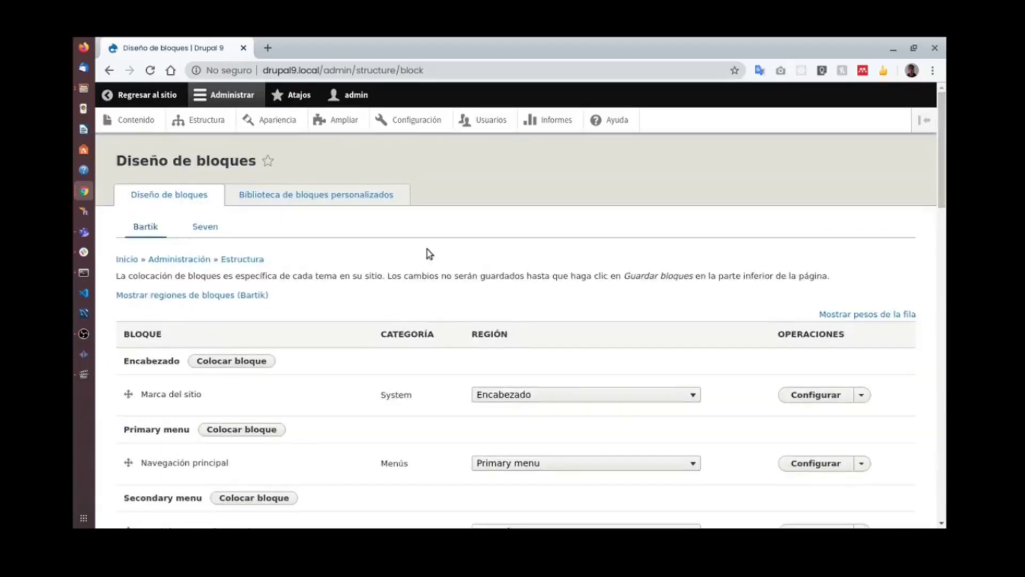
click(199, 297)
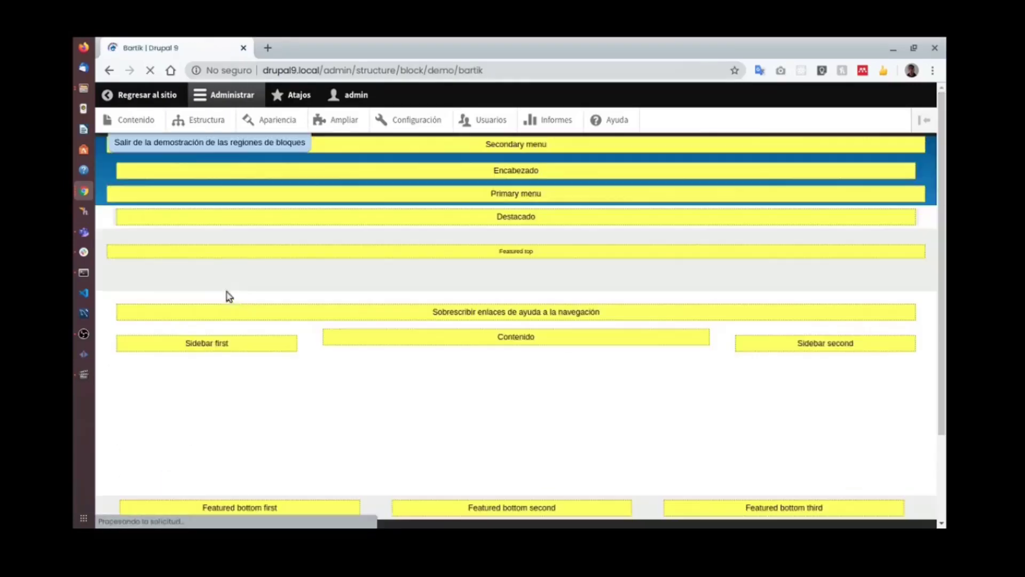
scroll(398, 264, down, 3)
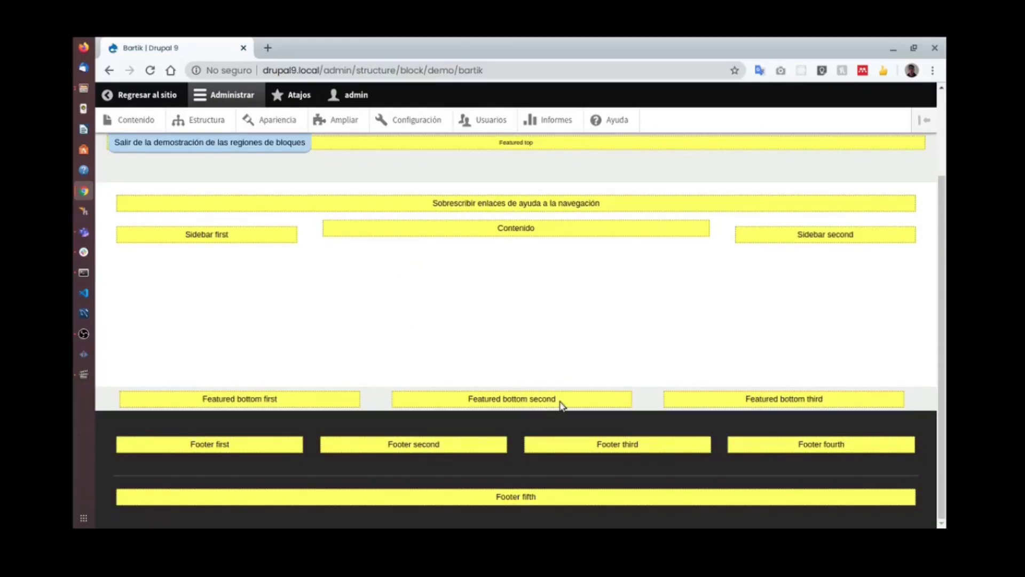
drag(561, 404, 465, 402)
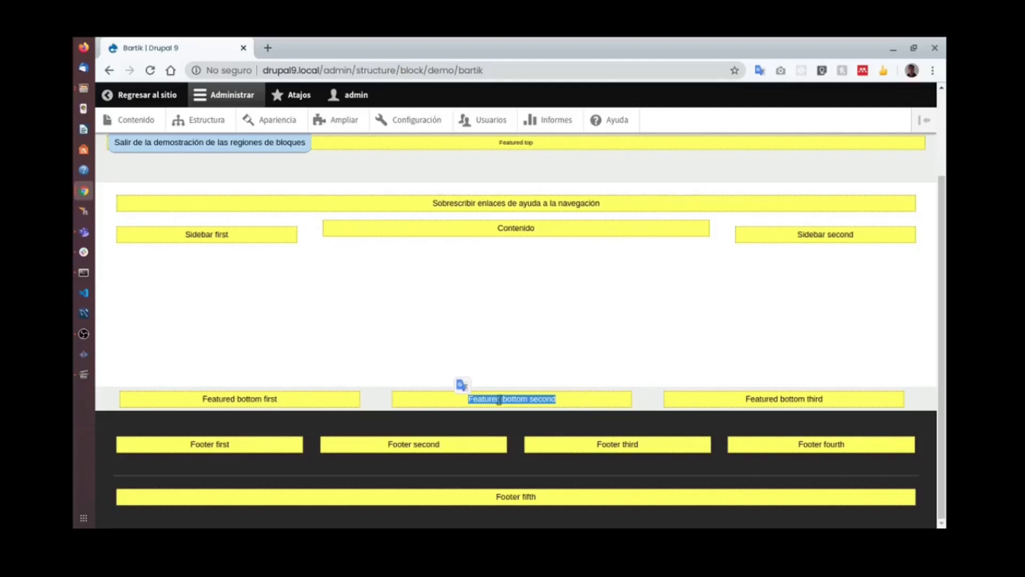
click(482, 403)
drag(467, 402, 608, 402)
scroll(604, 278, up, 3)
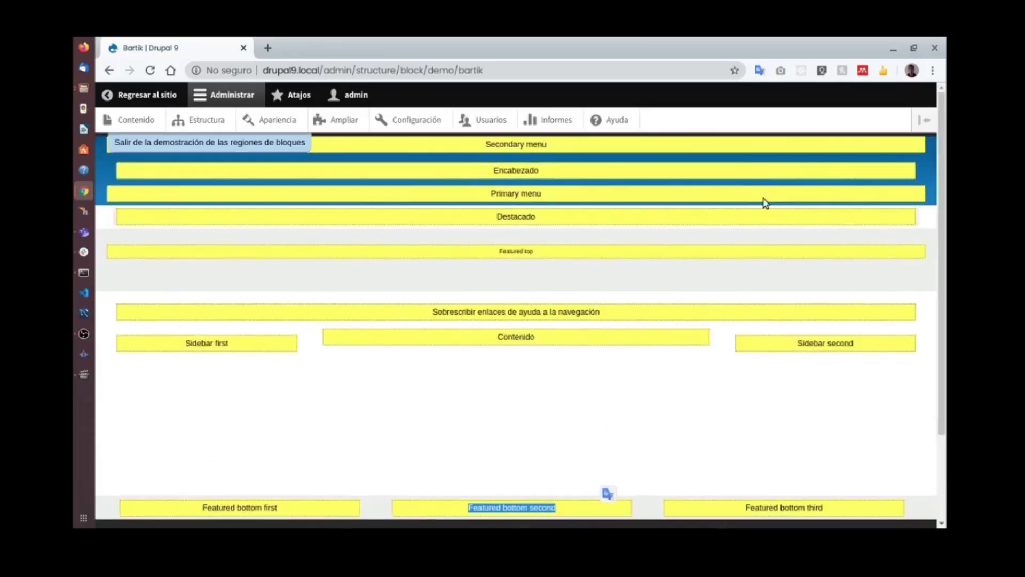
click(229, 151)
drag(941, 179, 888, 479)
Place the Quién es nuevo block in Featured bottom second and save the block layout.
scroll(378, 302, up, 5)
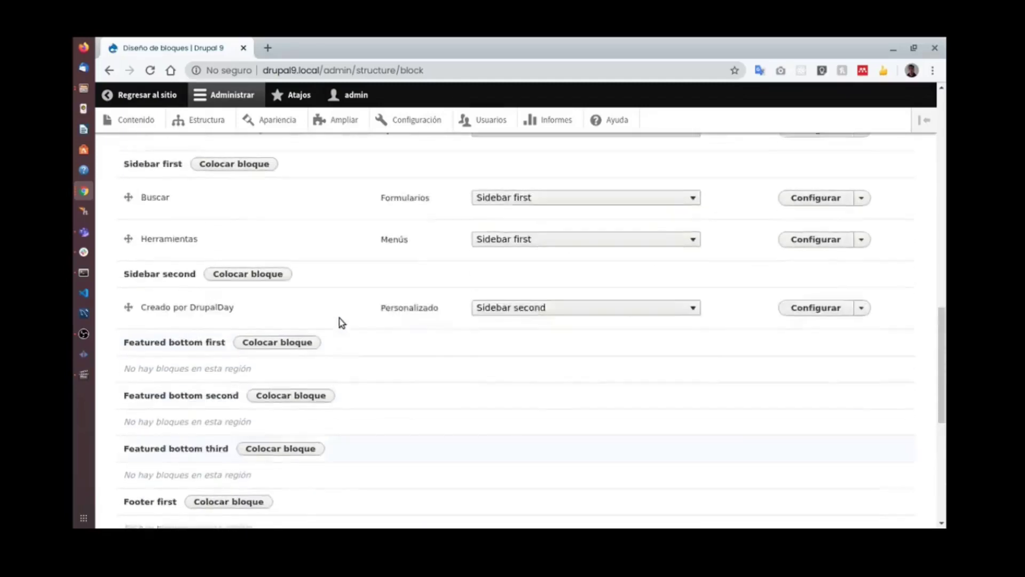
click(291, 407)
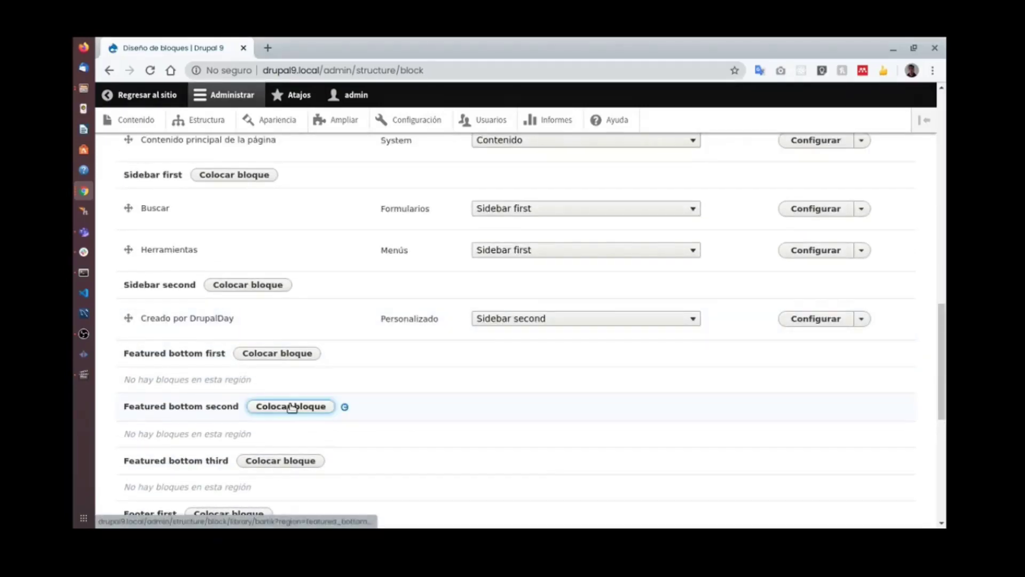
scroll(535, 288, down, 8)
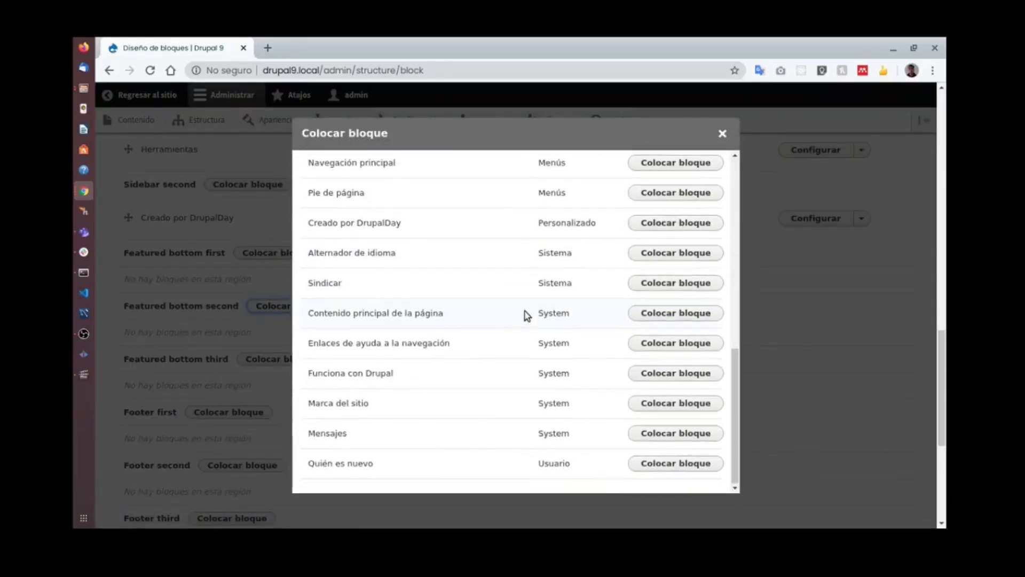
drag(313, 462, 414, 466)
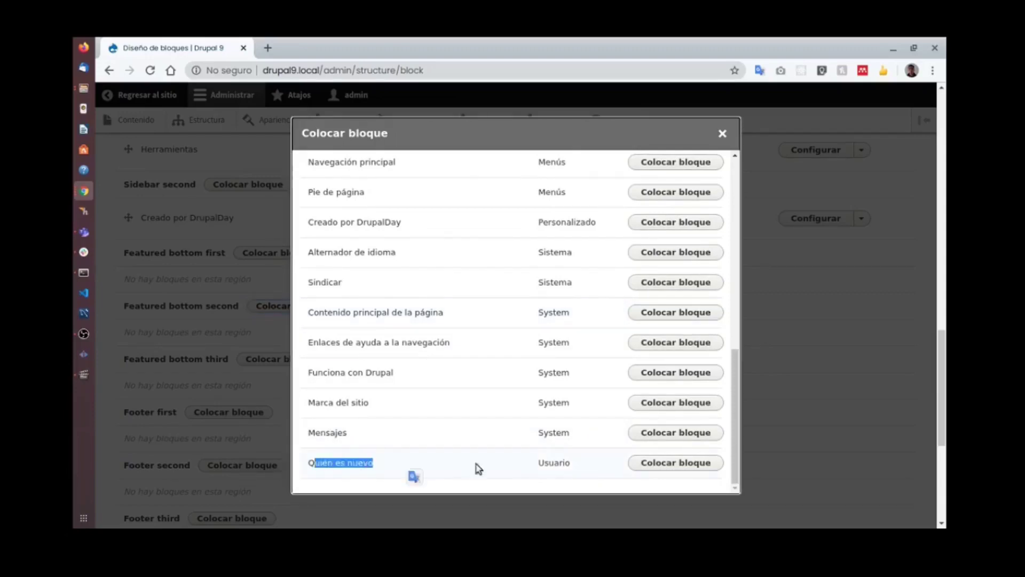
click(676, 463)
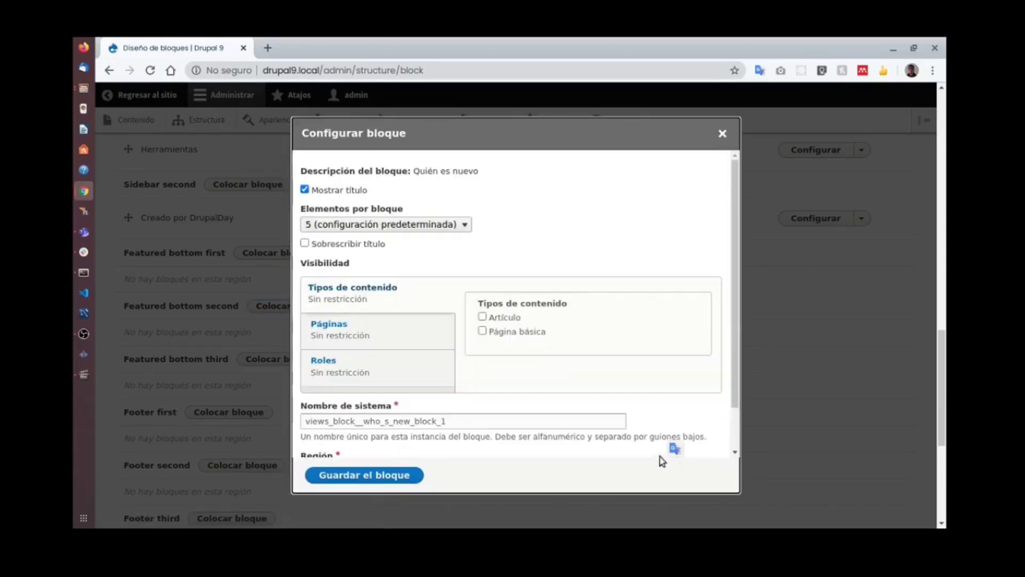
click(367, 476)
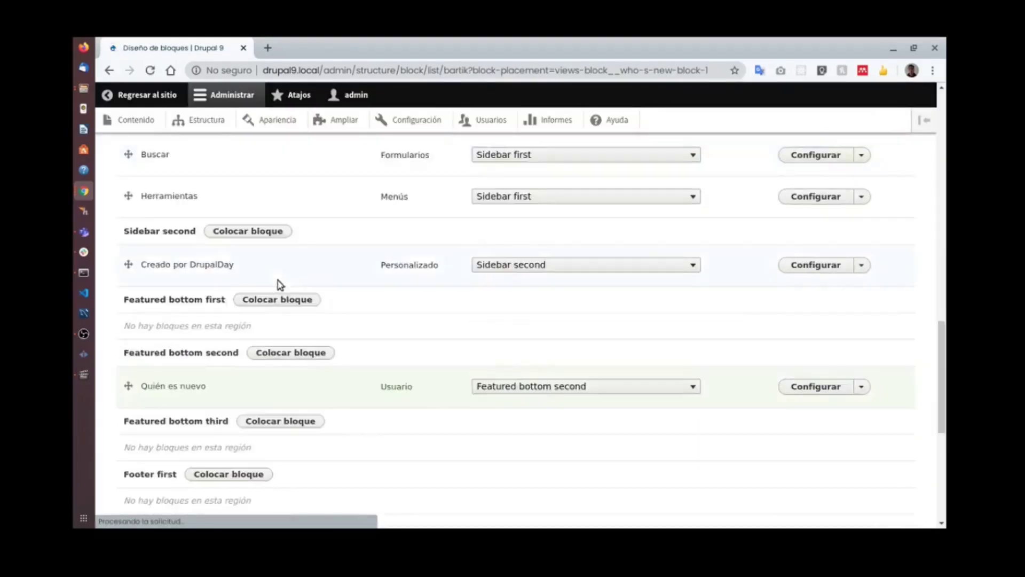
scroll(306, 306, down, 6)
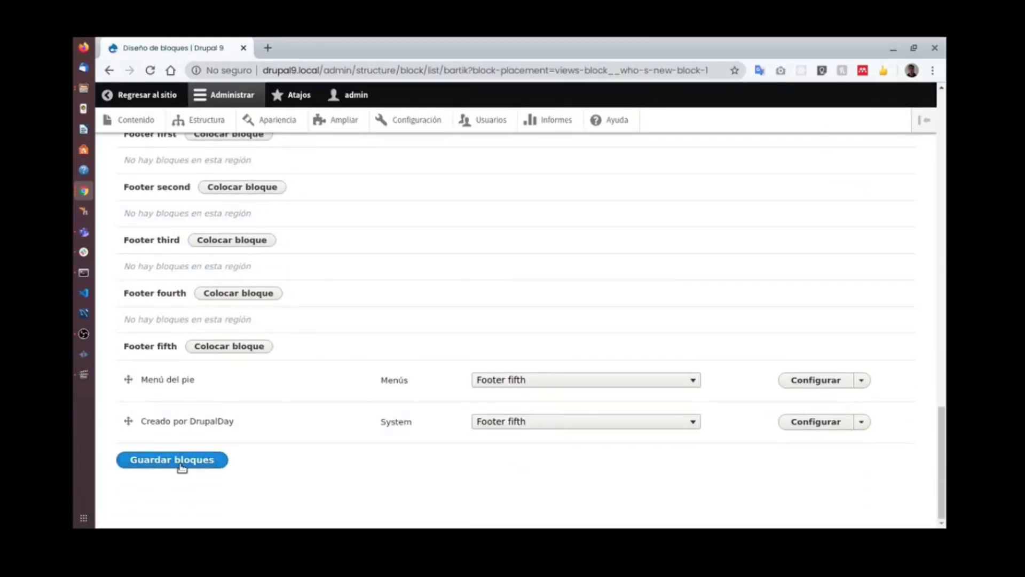
click(182, 465)
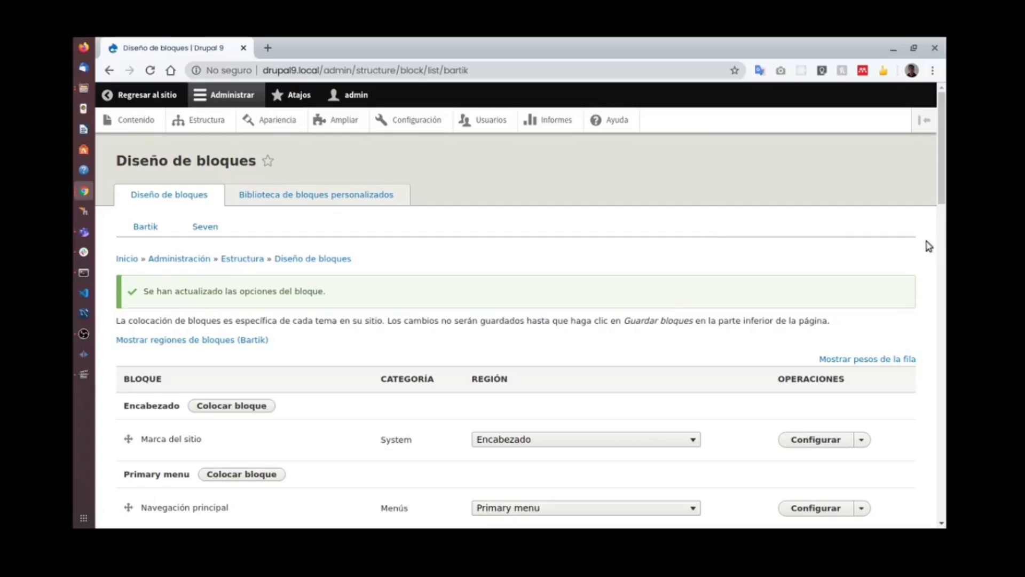
key(alt+Tab)
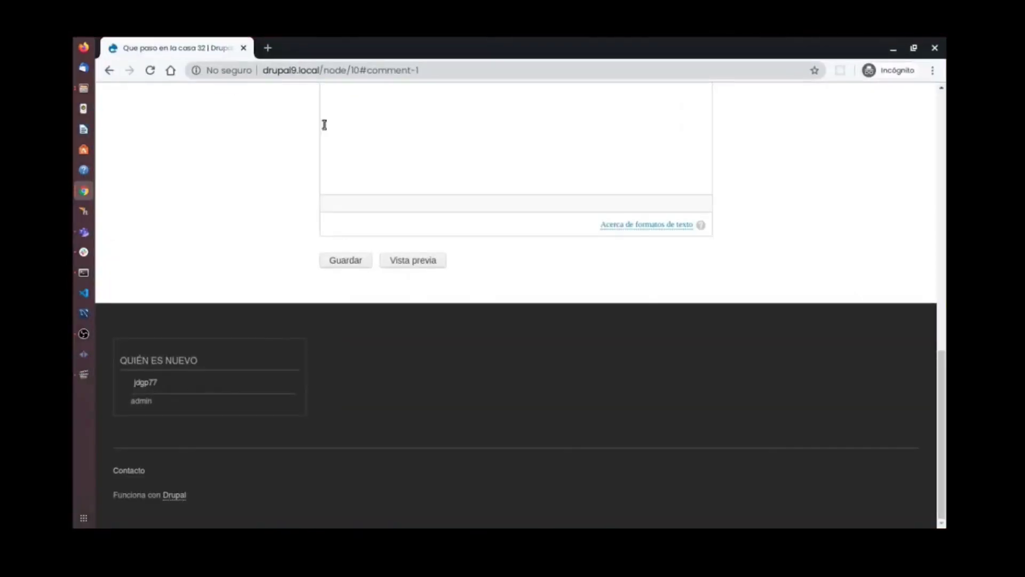
click(152, 70)
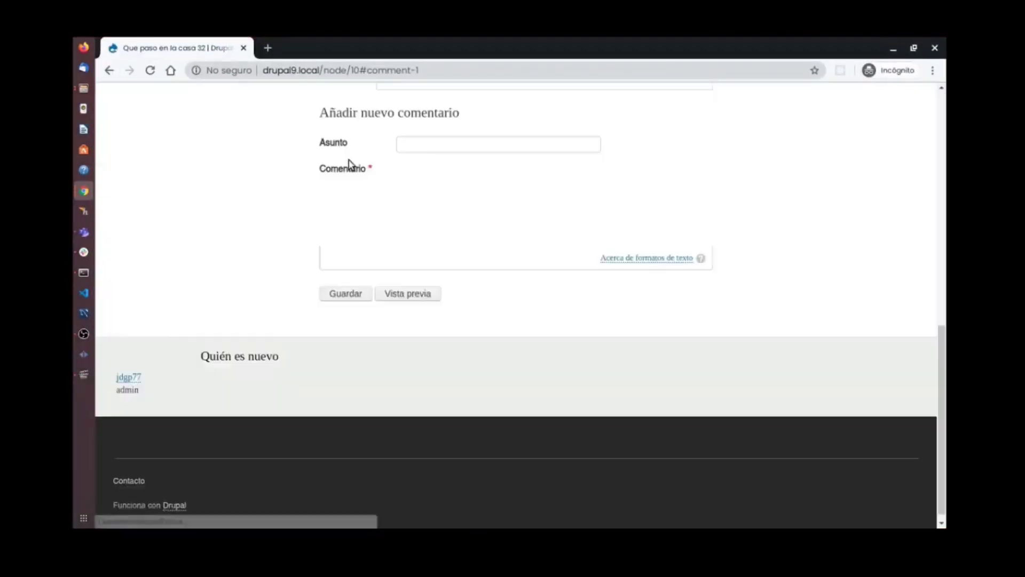
scroll(289, 238, down, 3)
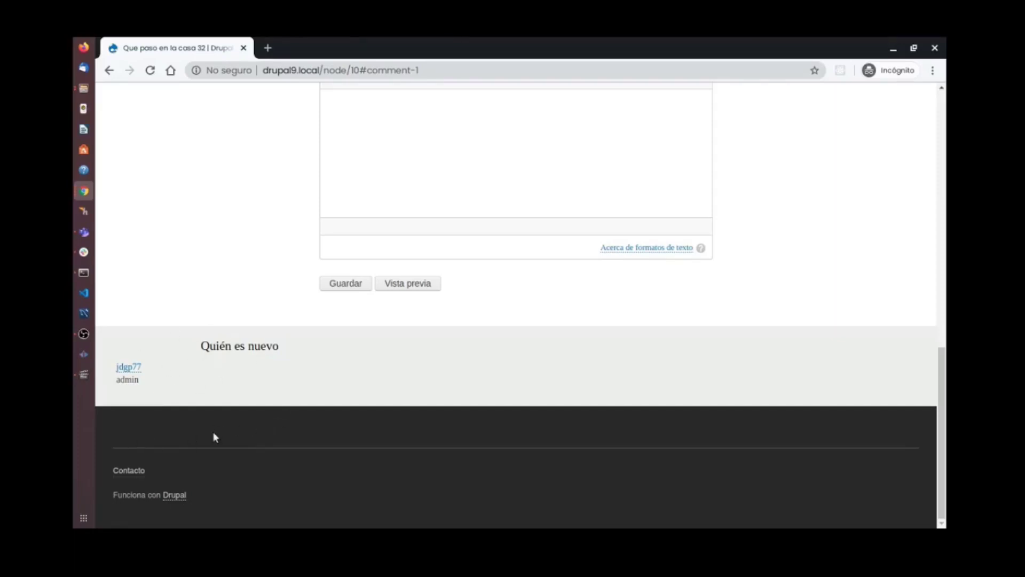
key(super+w)
click(293, 297)
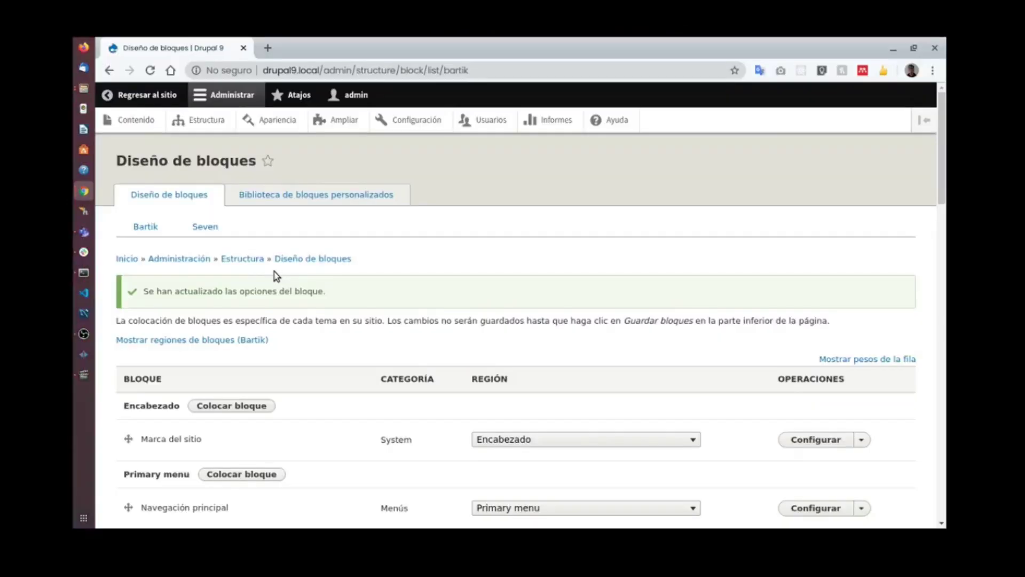
Drag Quién es nuevo toward Footer first and recheck the Bartik region preview.
scroll(588, 286, down, 1)
drag(942, 161, 943, 470)
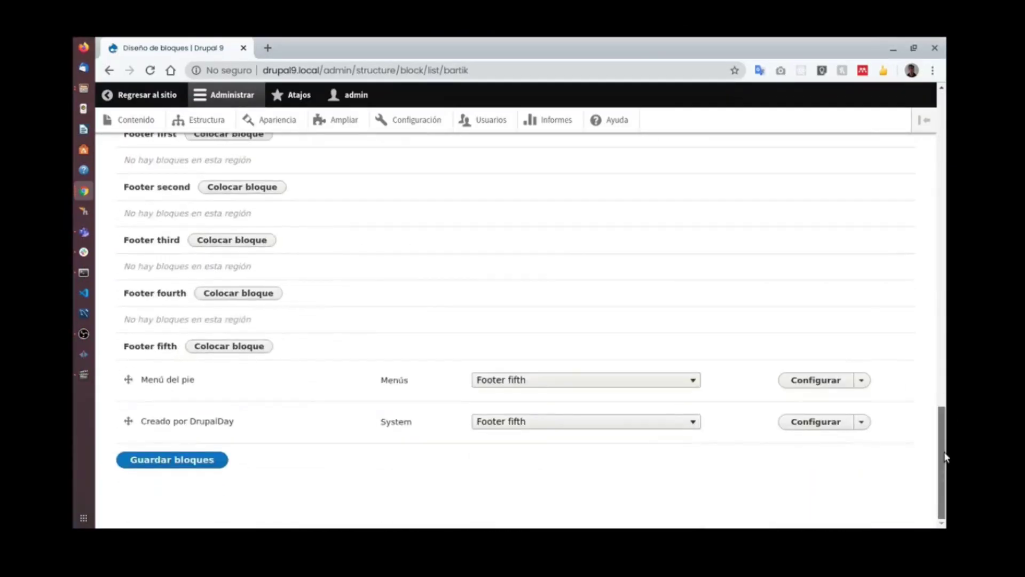
scroll(211, 299, up, 3)
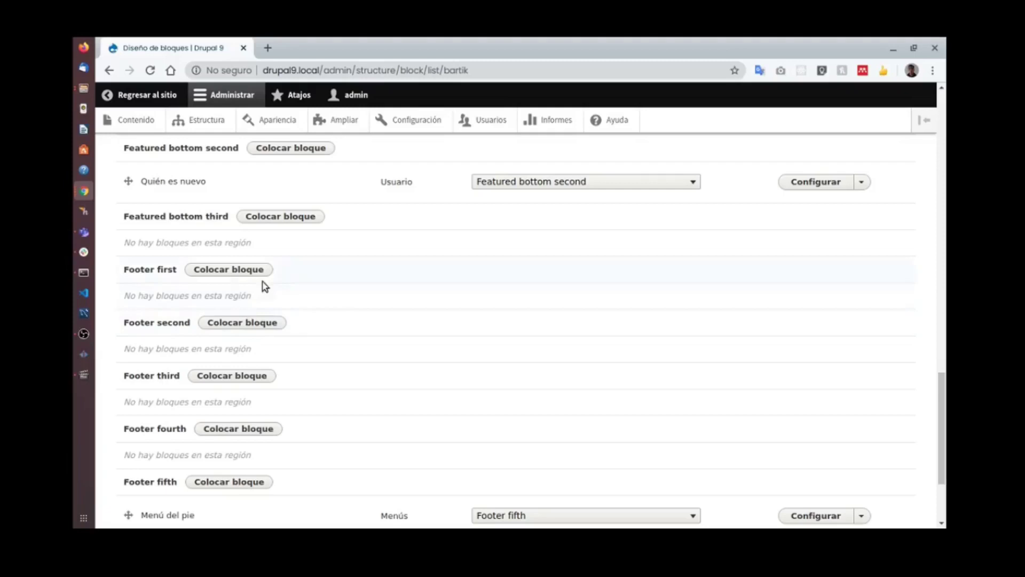
scroll(264, 287, up, 2)
drag(126, 282, 136, 388)
scroll(319, 326, down, 3)
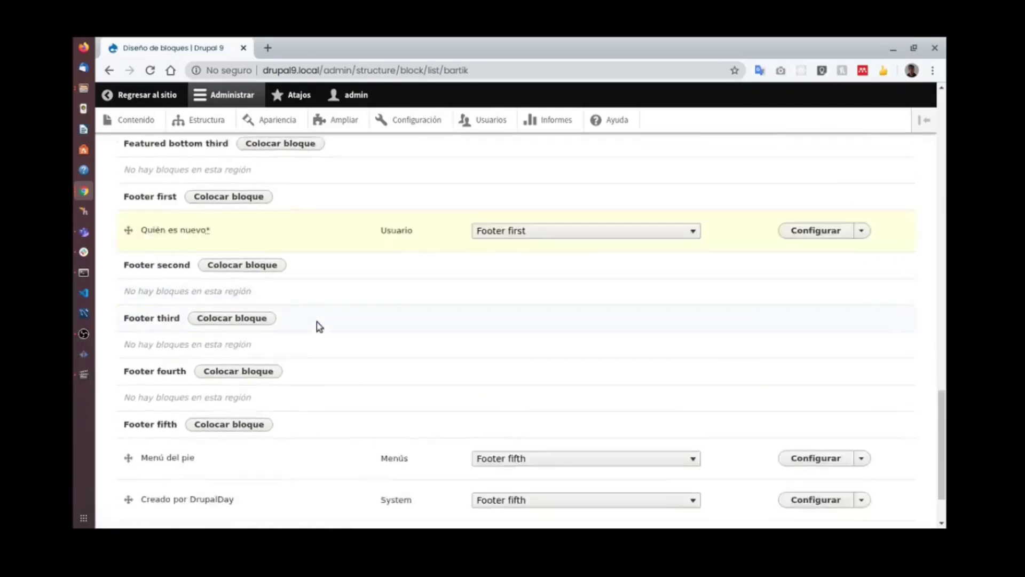
scroll(318, 326, down, 2)
scroll(945, 401, up, 20)
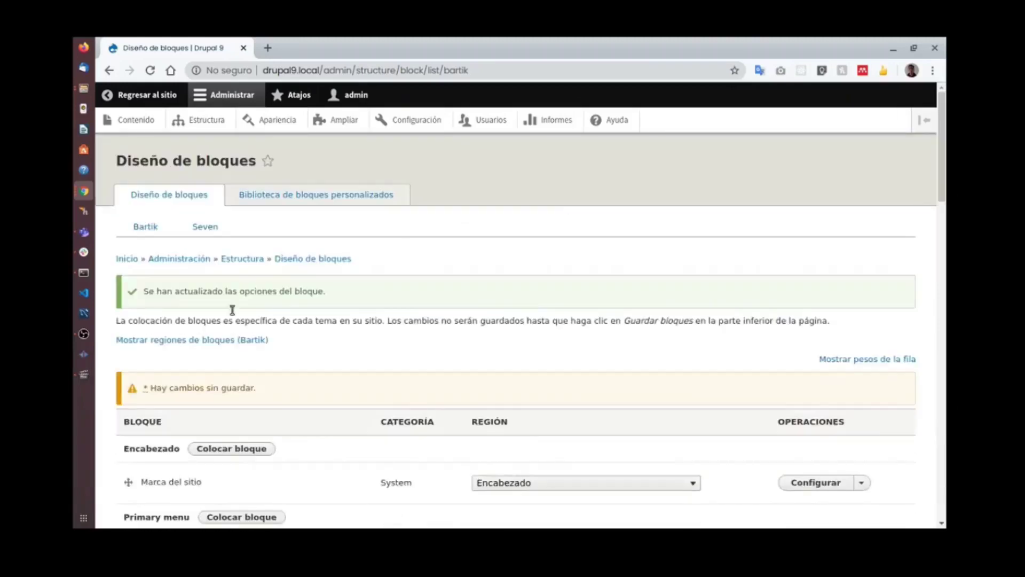
click(185, 345)
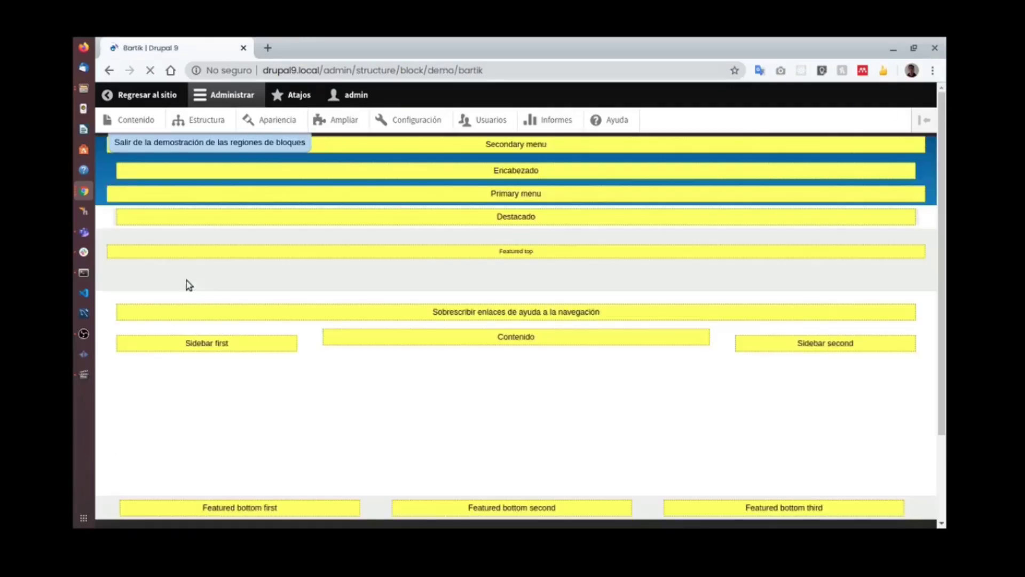
scroll(223, 345, down, 2)
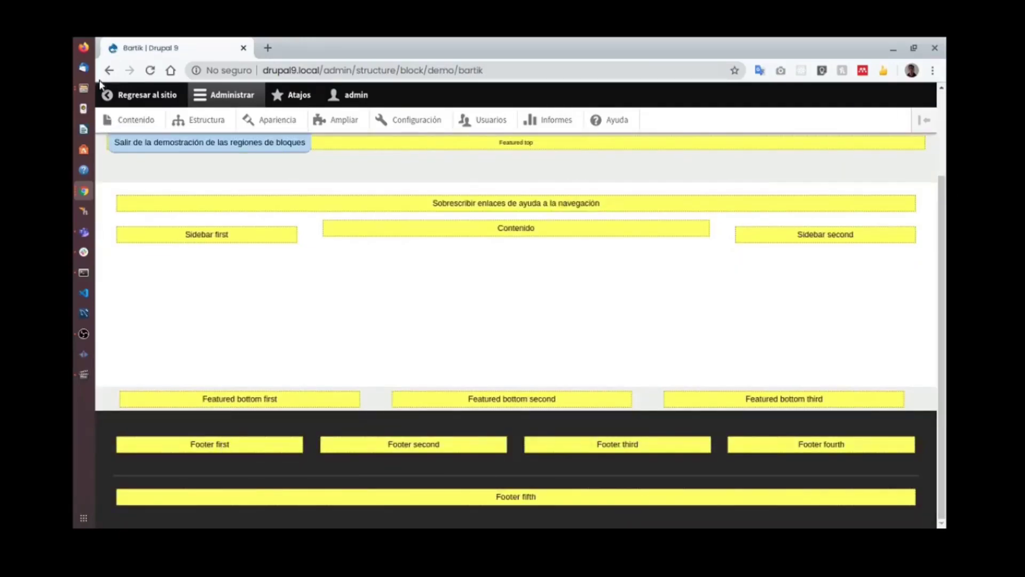
click(192, 145)
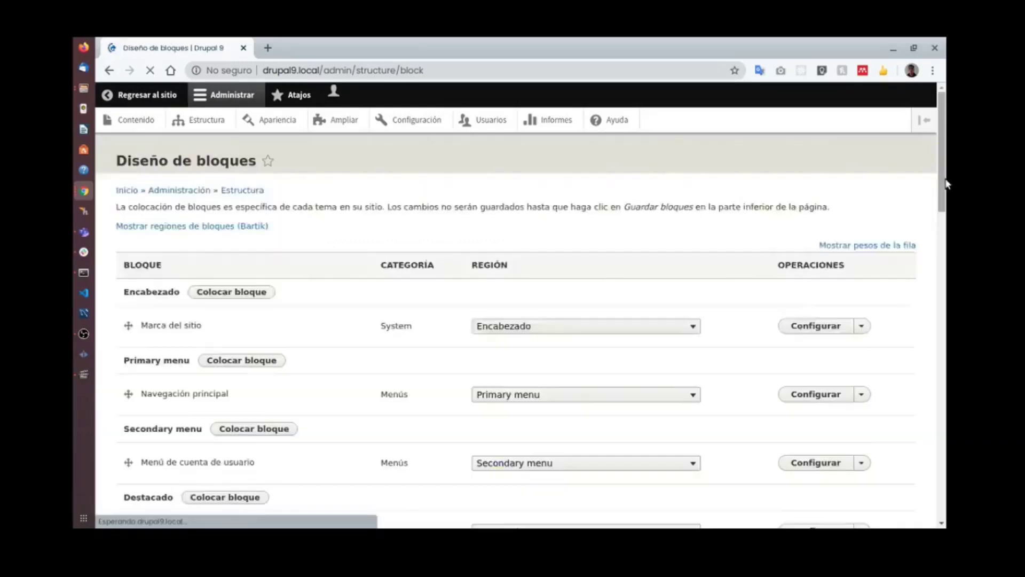
Put Quién es nuevo in Footer first, save the layout, and bring the incognito window forward.
scroll(924, 320, down, 20)
scroll(171, 317, up, 3)
scroll(172, 317, up, 2)
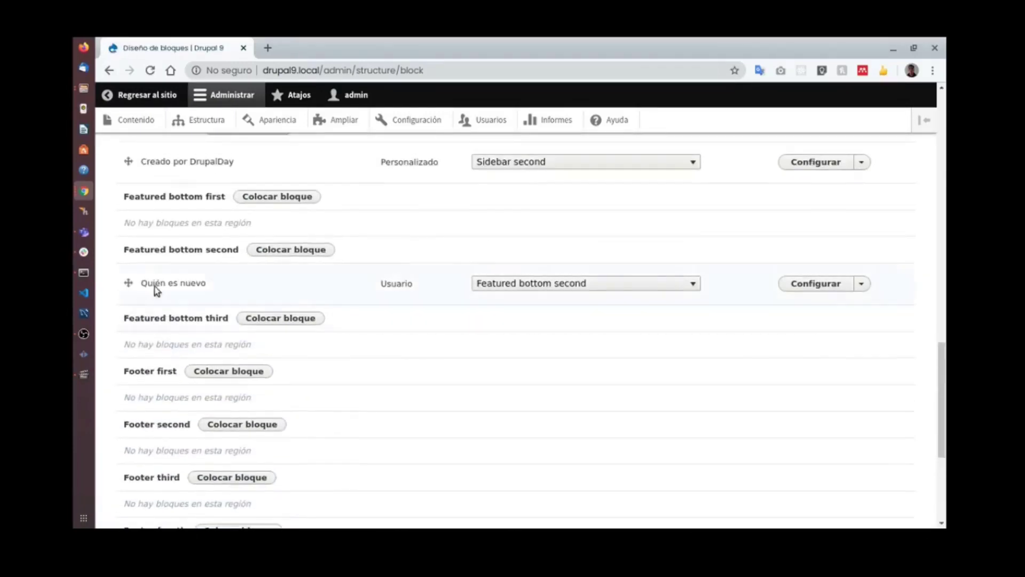
mouse_move(128, 283)
mouse_down()
mouse_move(133, 359)
mouse_move(167, 377)
mouse_up()
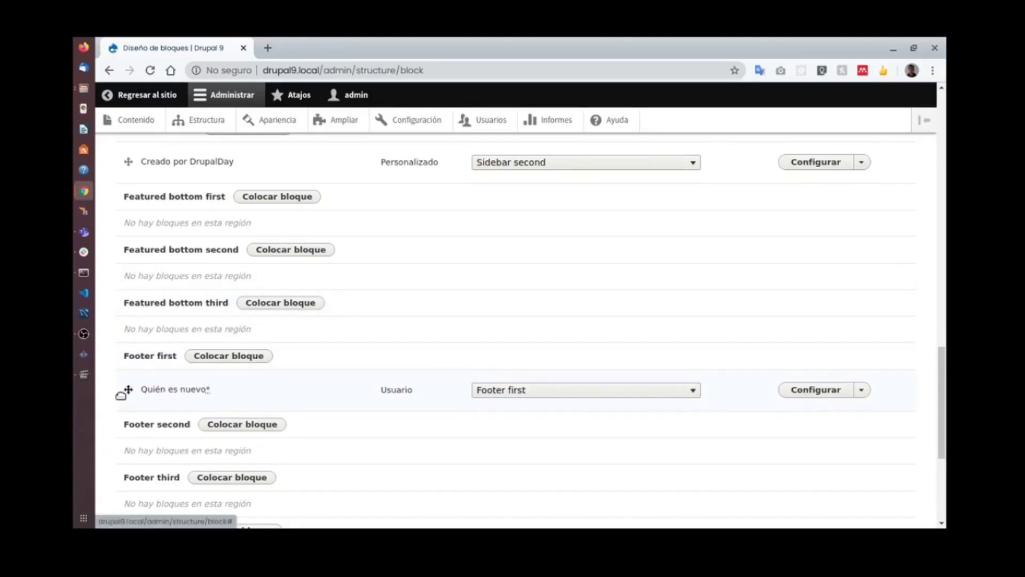
scroll(254, 331, down, 5)
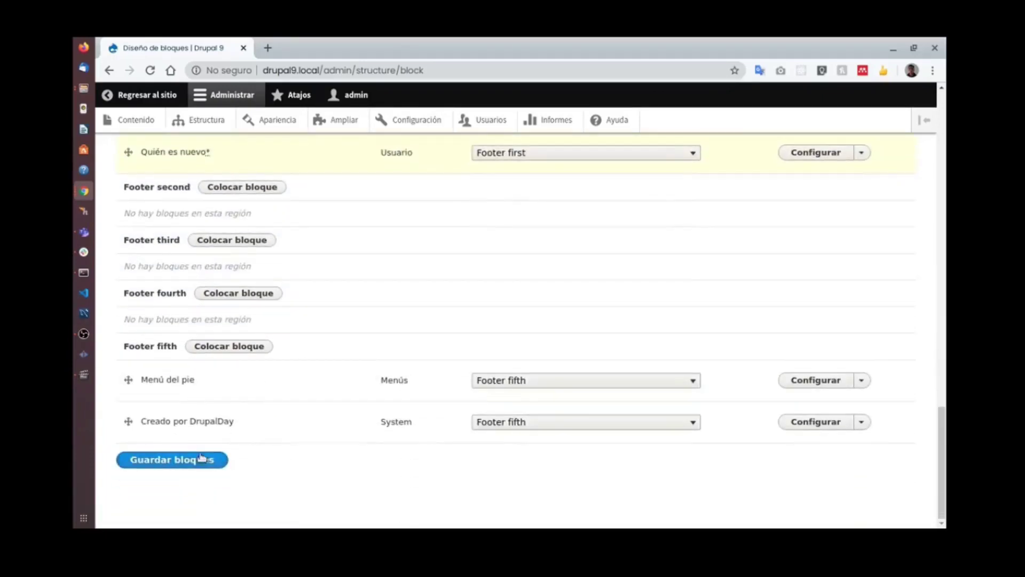
click(201, 460)
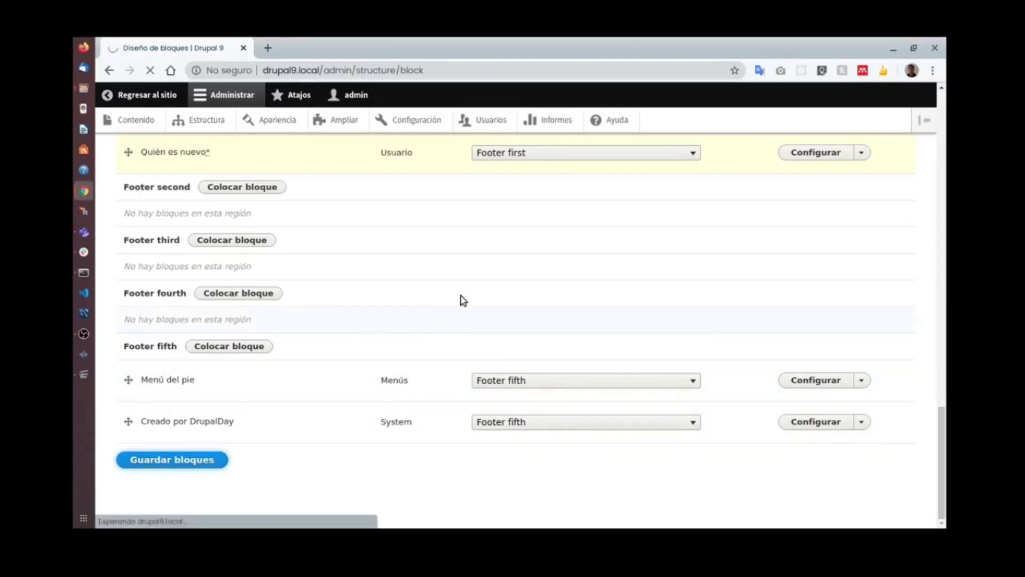
key(super+w)
click(658, 314)
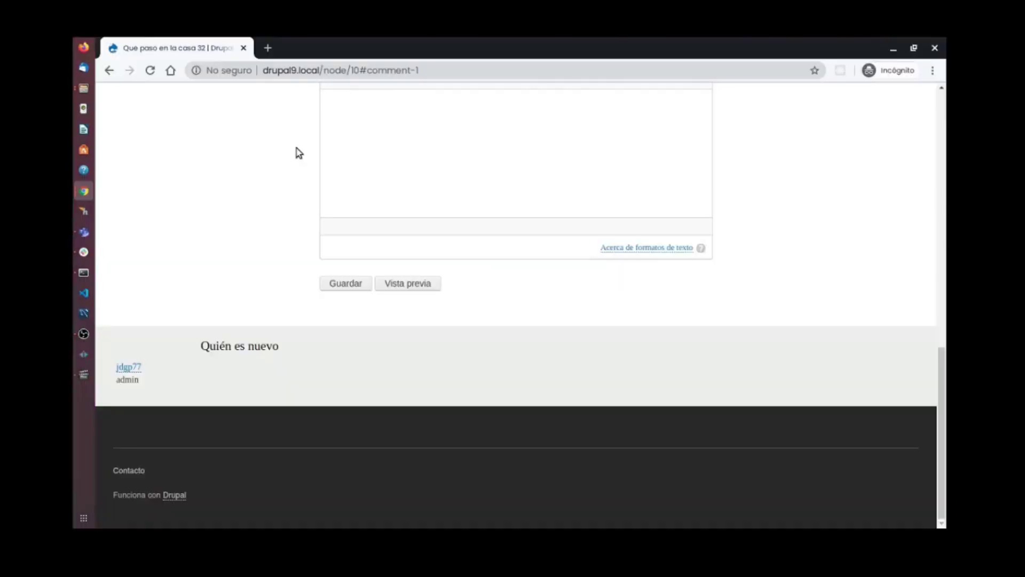
Reload the visitor article and check Quién es nuevo in the dark footer.
click(151, 71)
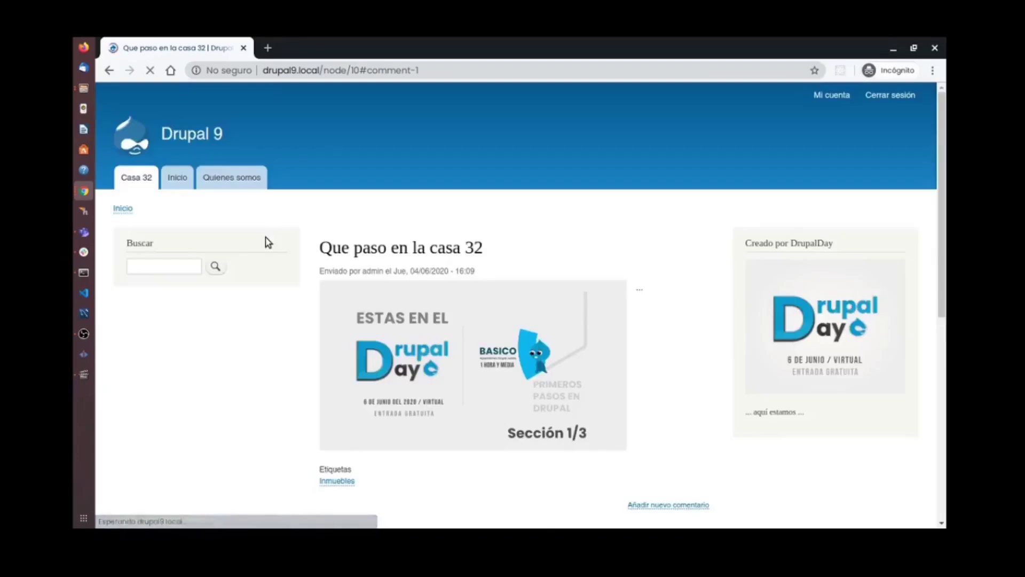
scroll(263, 396, down, 1)
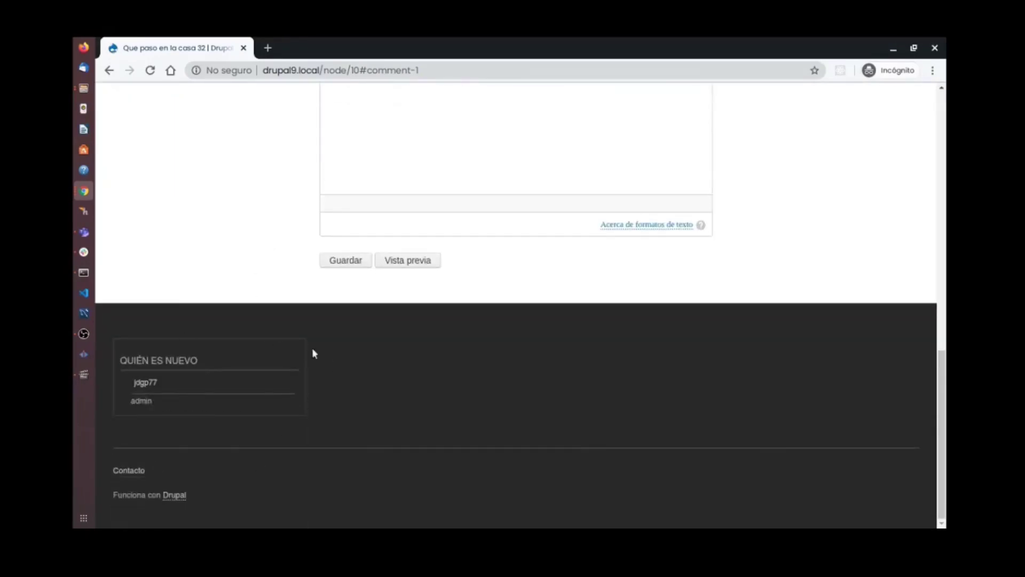
scroll(545, 348, up, 3)
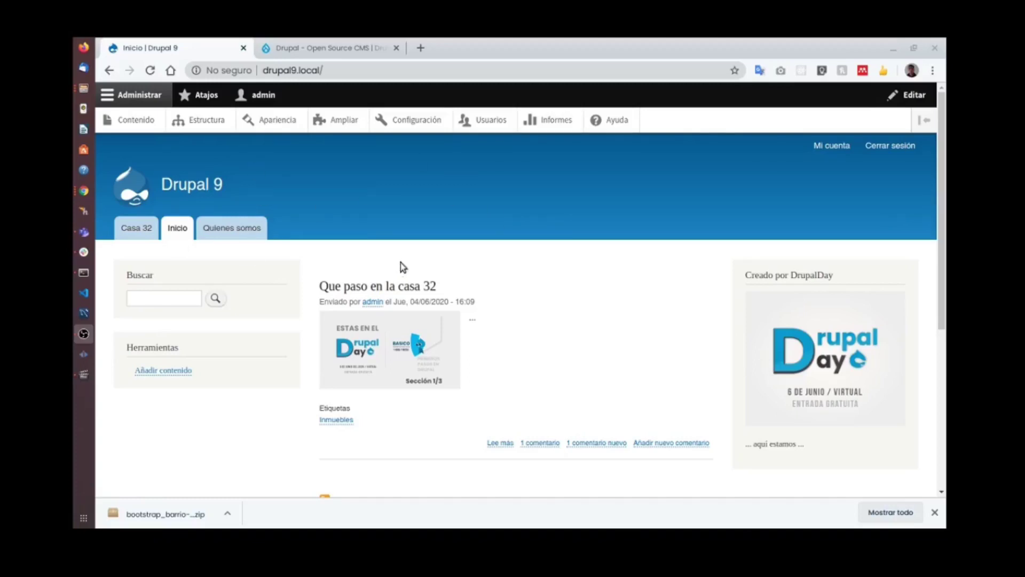
Switch to the drupal.org tab and scroll down to its footer links.
scroll(522, 379, down, 5)
scroll(434, 270, up, 5)
click(322, 49)
drag(945, 130, 945, 492)
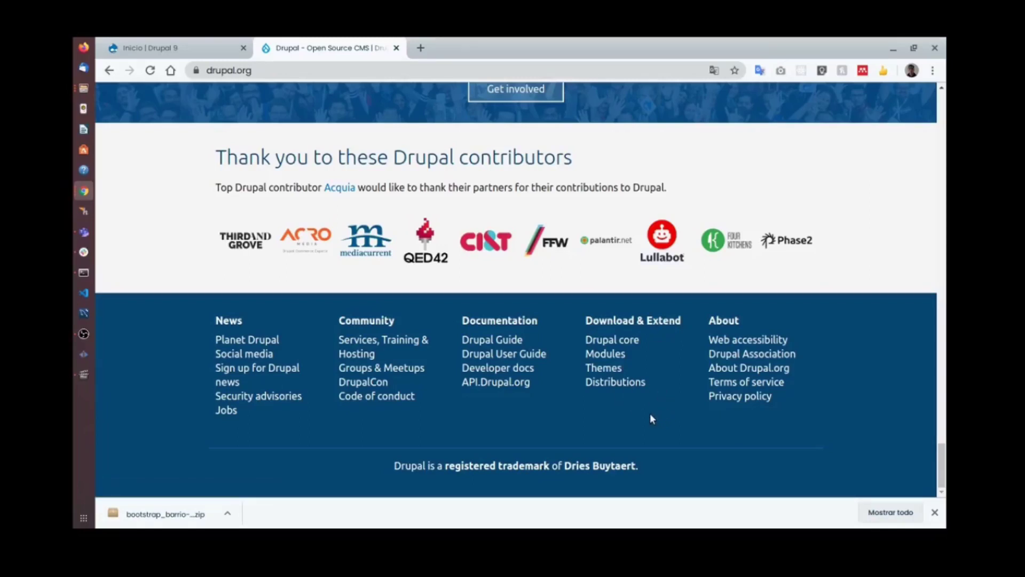
Open the drupal.org Themes listing from the footer and scroll through it.
click(614, 373)
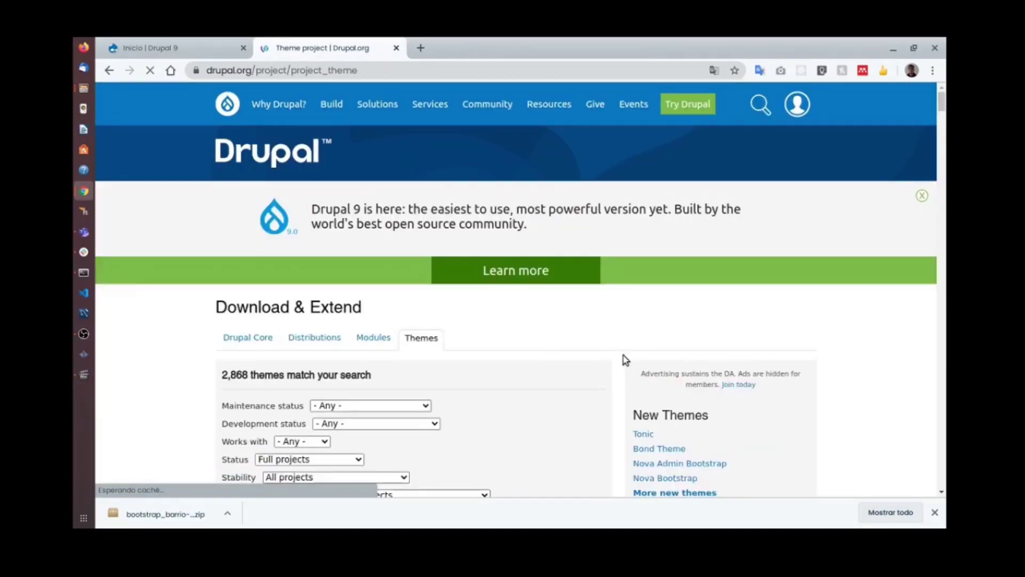
scroll(526, 355, down, 3)
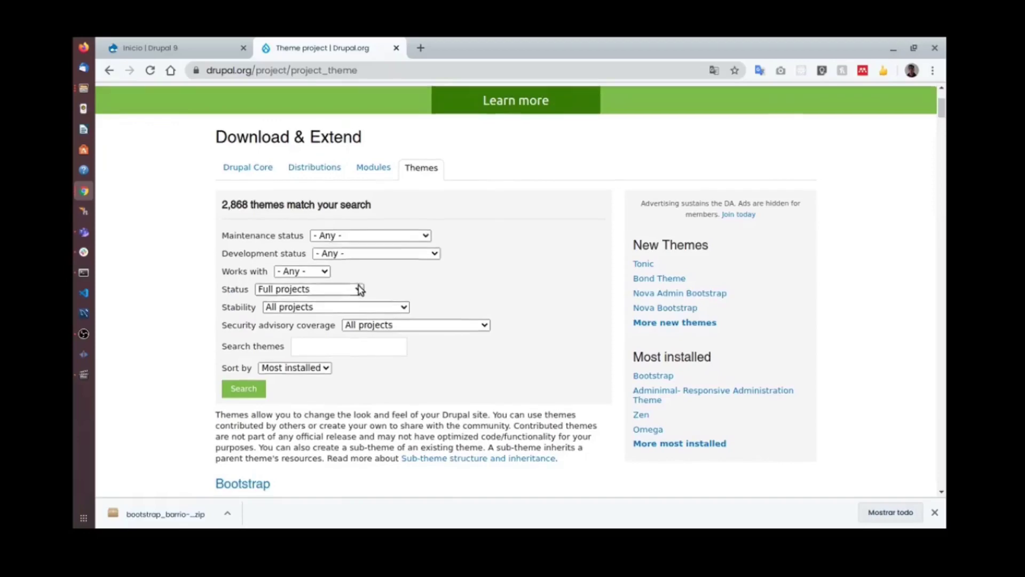
scroll(529, 199, down, 1)
scroll(585, 267, up, 3)
scroll(511, 332, down, 3)
scroll(488, 385, down, 5)
drag(941, 131, 942, 99)
scroll(447, 228, down, 2)
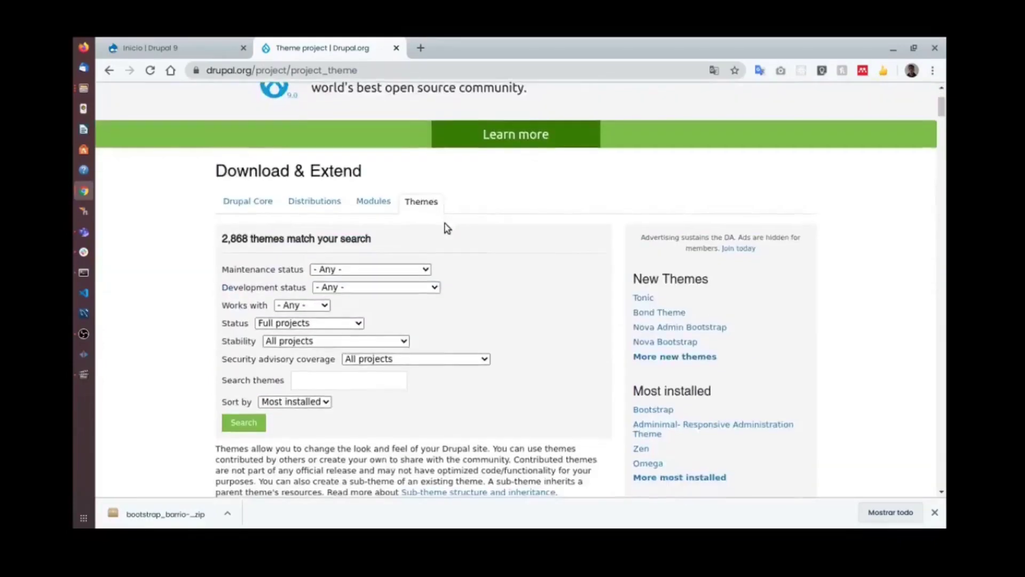
scroll(448, 228, down, 2)
Filter themes by Works with Drupal 9 and browse the 52 results led by Barrio.
click(315, 171)
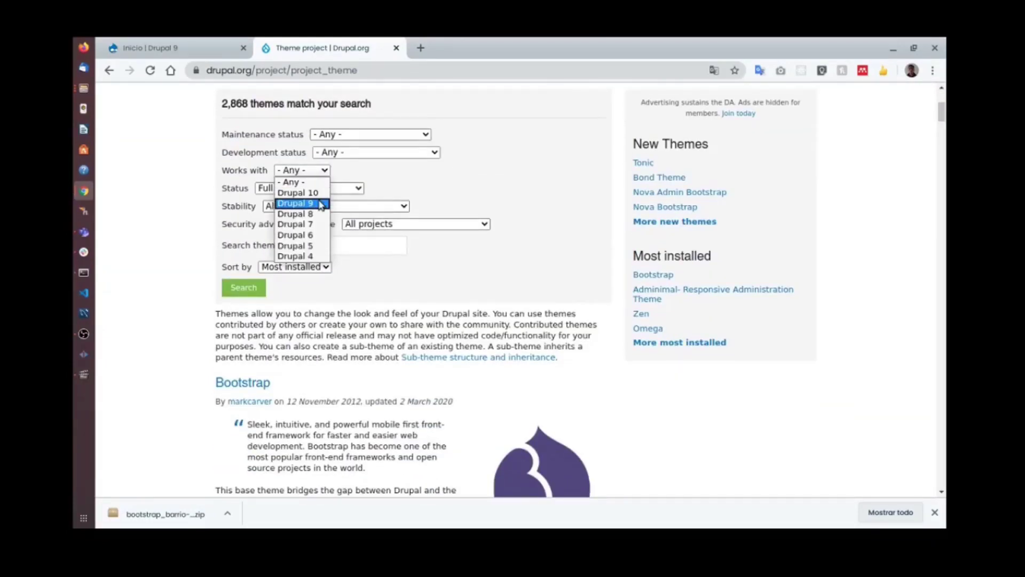
click(321, 205)
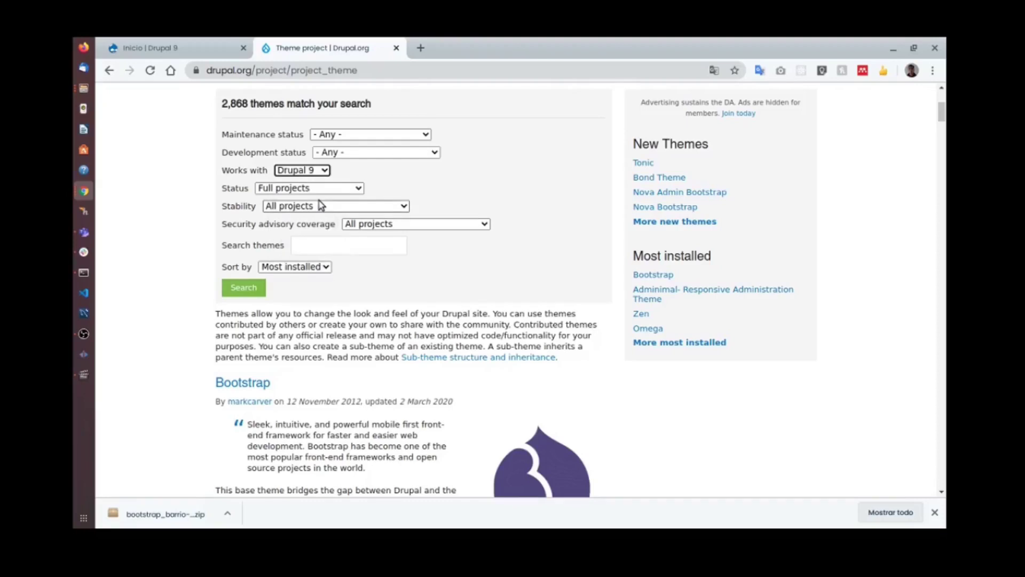
click(245, 288)
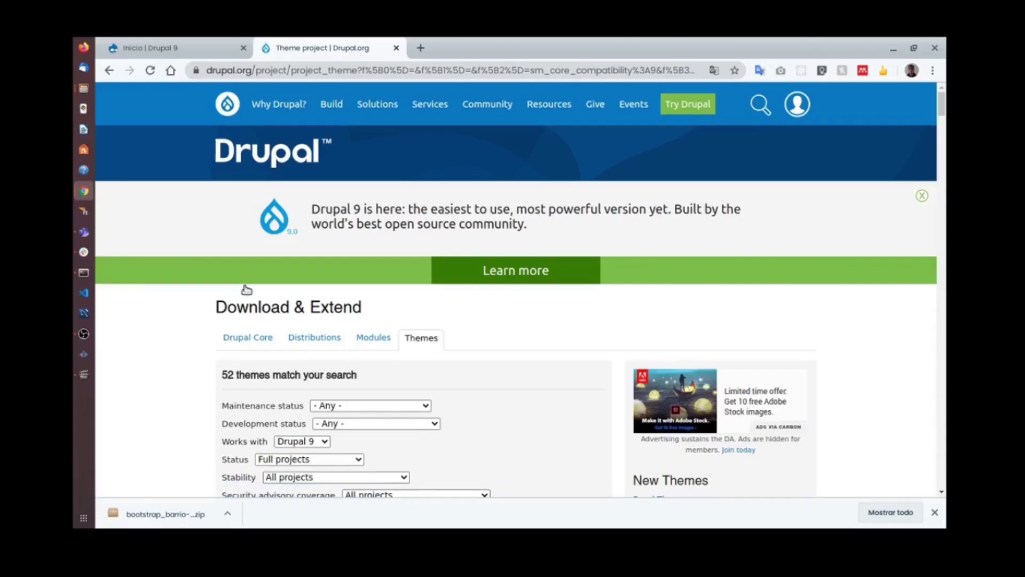
scroll(245, 288, down, 3)
scroll(443, 214, down, 3)
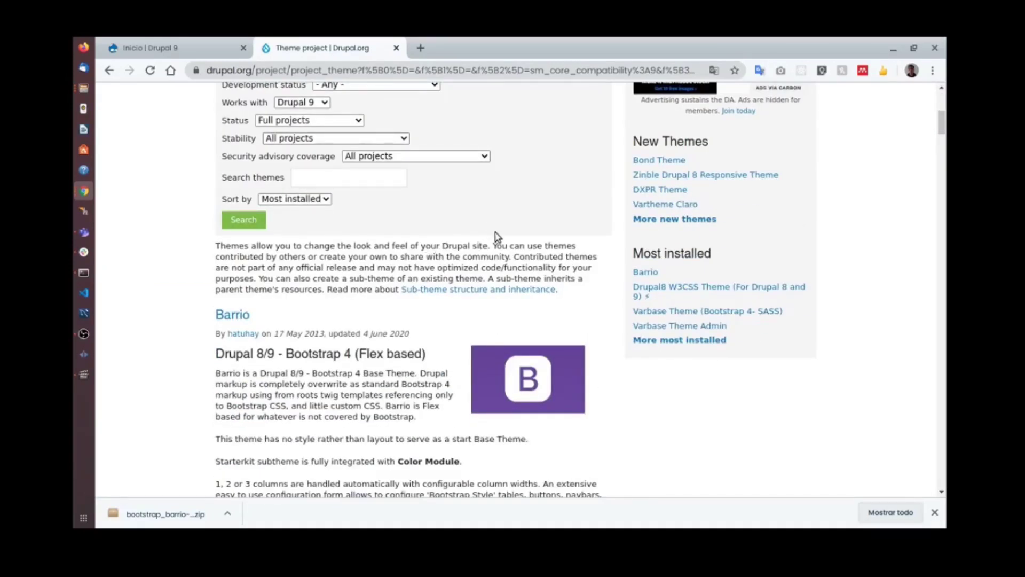
scroll(497, 237, down, 5)
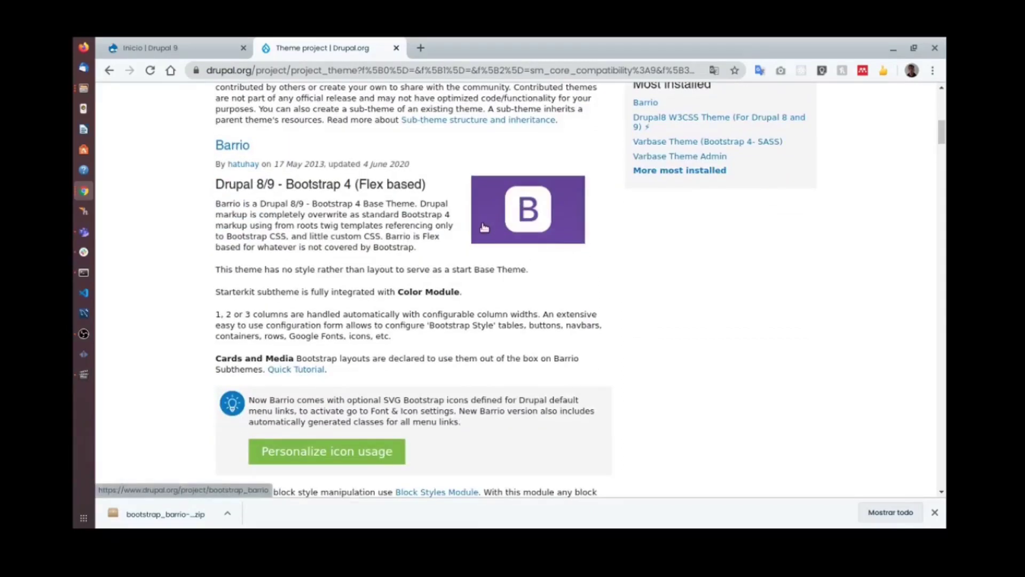
scroll(476, 235, down, 4)
scroll(476, 238, up, 10)
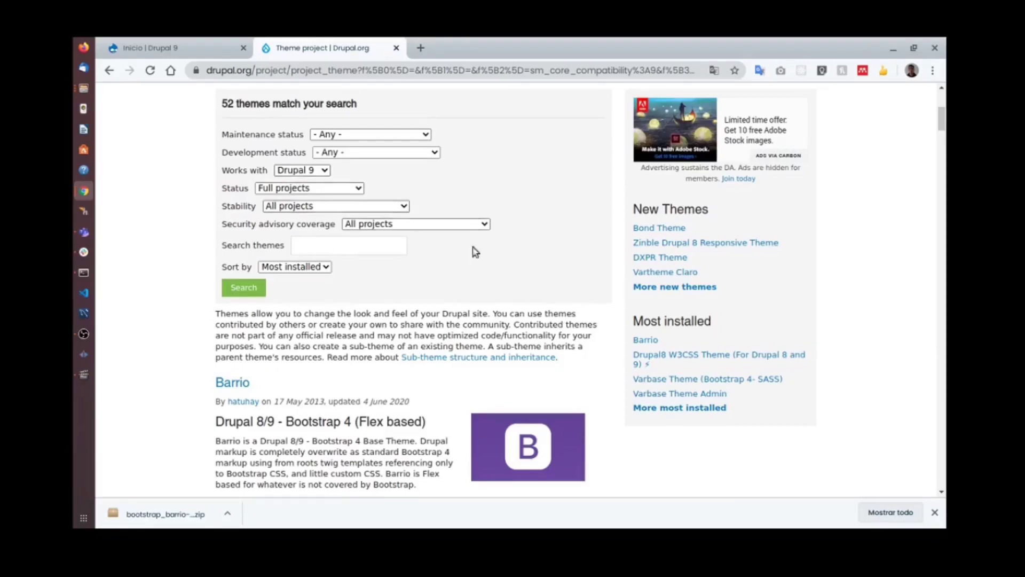
scroll(307, 321, down, 15)
scroll(171, 382, down, 15)
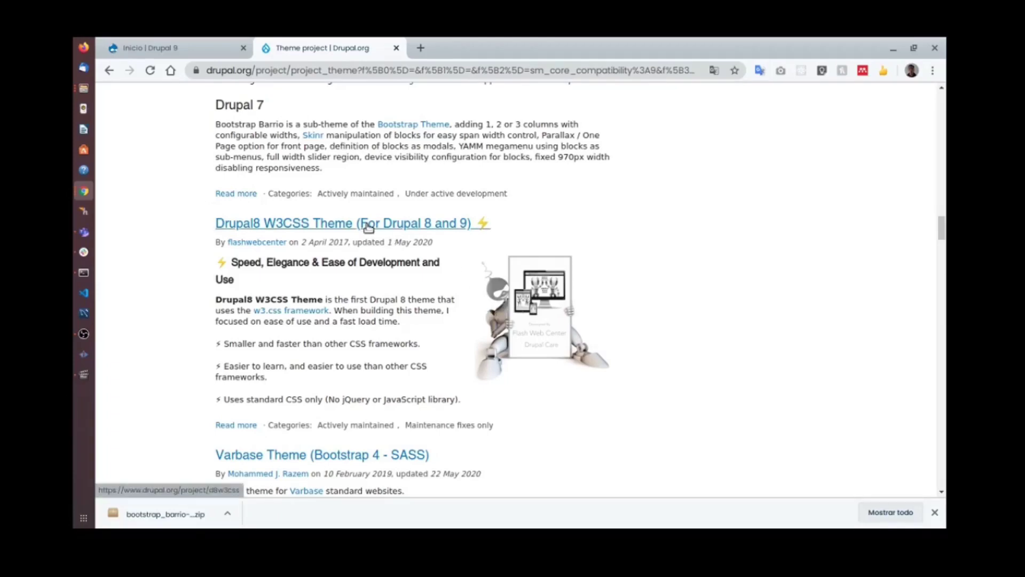
Open the Drupal8 W3CSS Theme project page and scroll to its 8.x-1.16 Drupal 9 download.
click(320, 226)
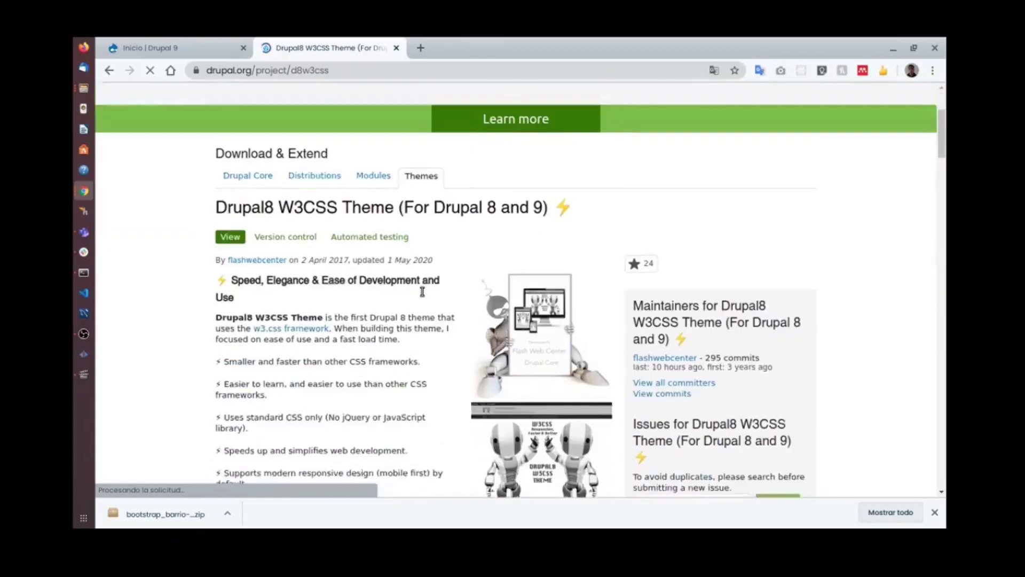
scroll(427, 302, down, 15)
scroll(432, 314, down, 15)
scroll(395, 344, down, 15)
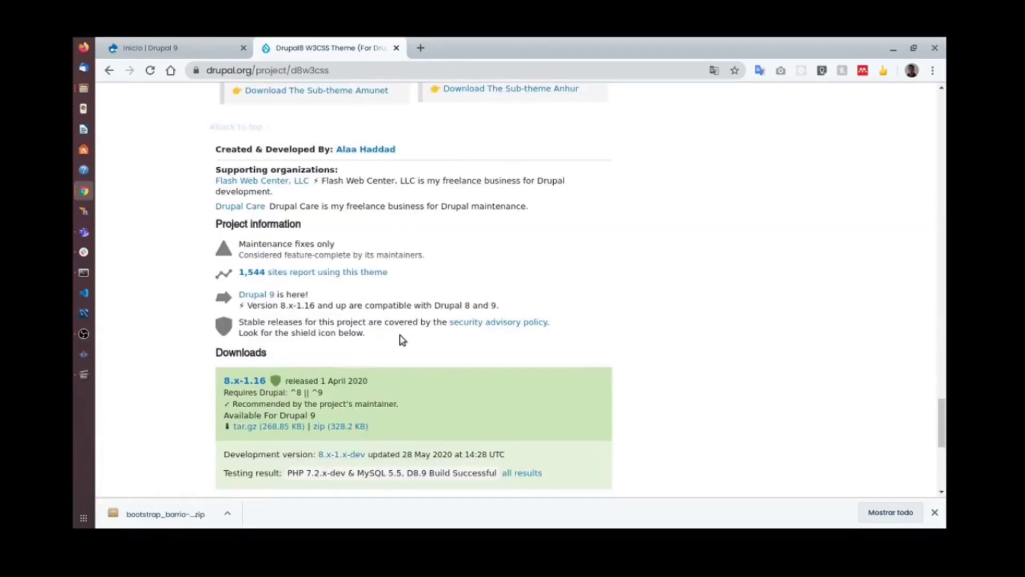
scroll(403, 340, down, 1)
scroll(431, 342, up, 20)
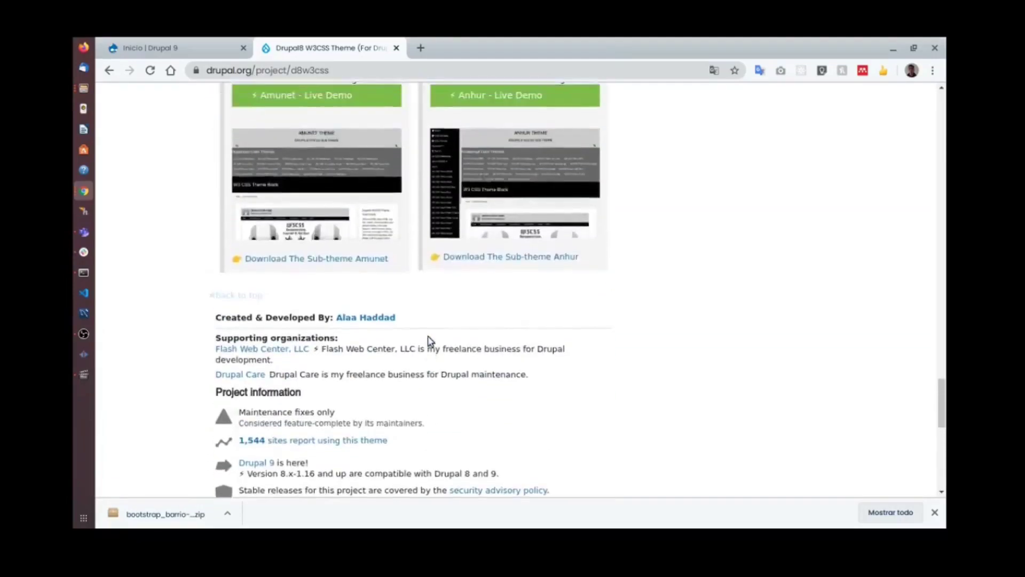
scroll(418, 342, up, 10)
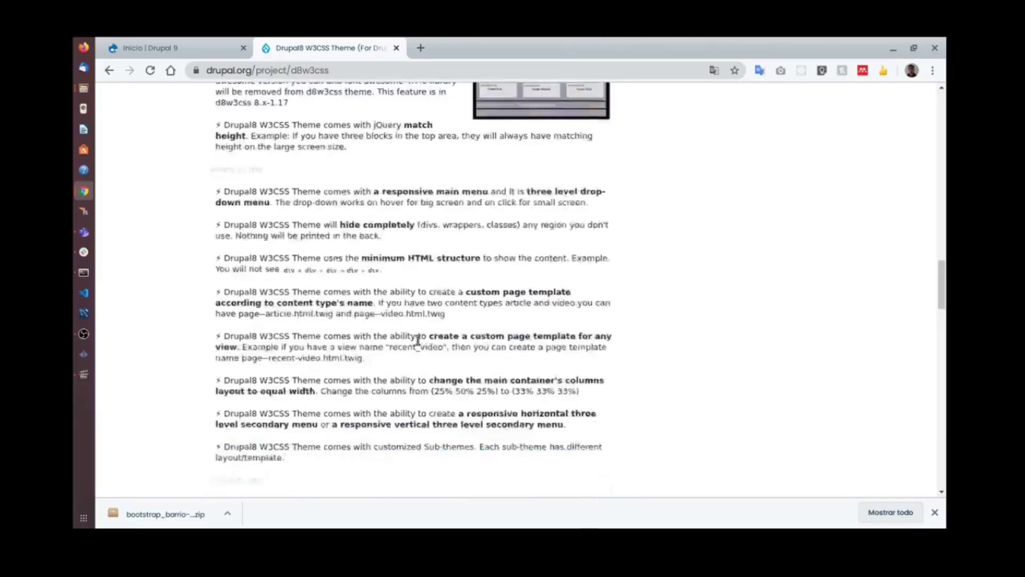
drag(941, 246, 938, 433)
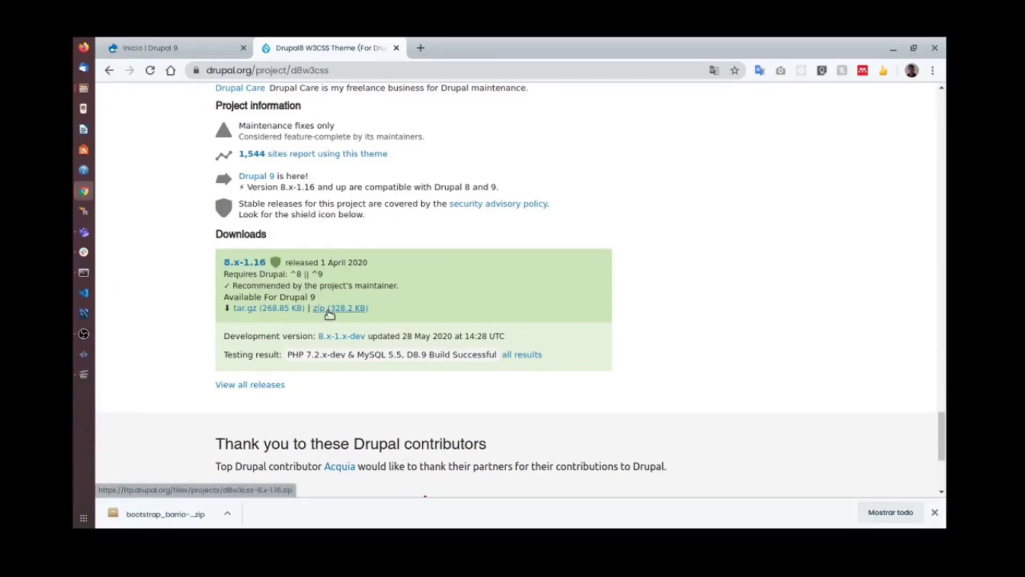
Download the d8w3css-8.x-1.16.zip release into the www folder.
click(331, 310)
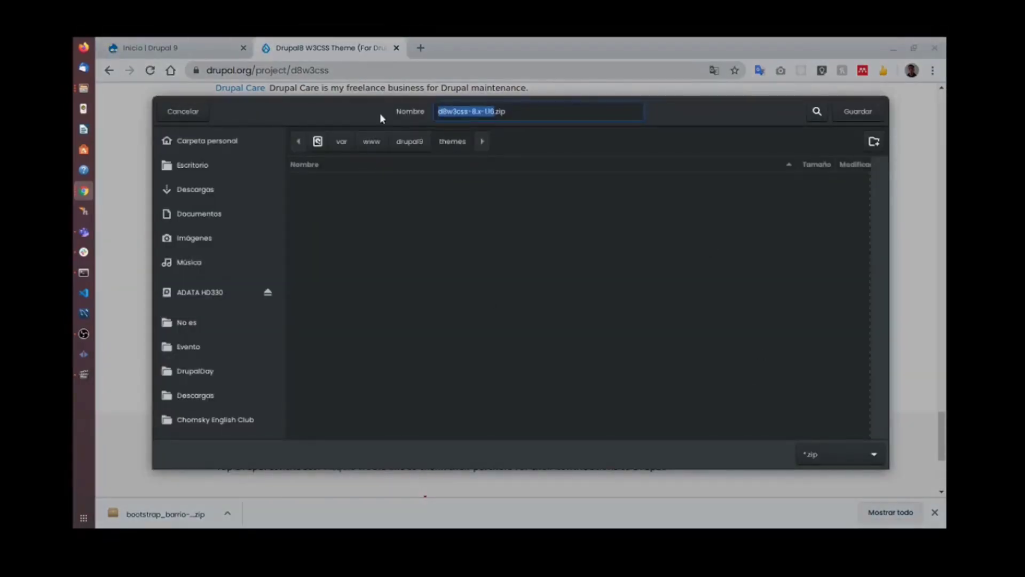
click(379, 142)
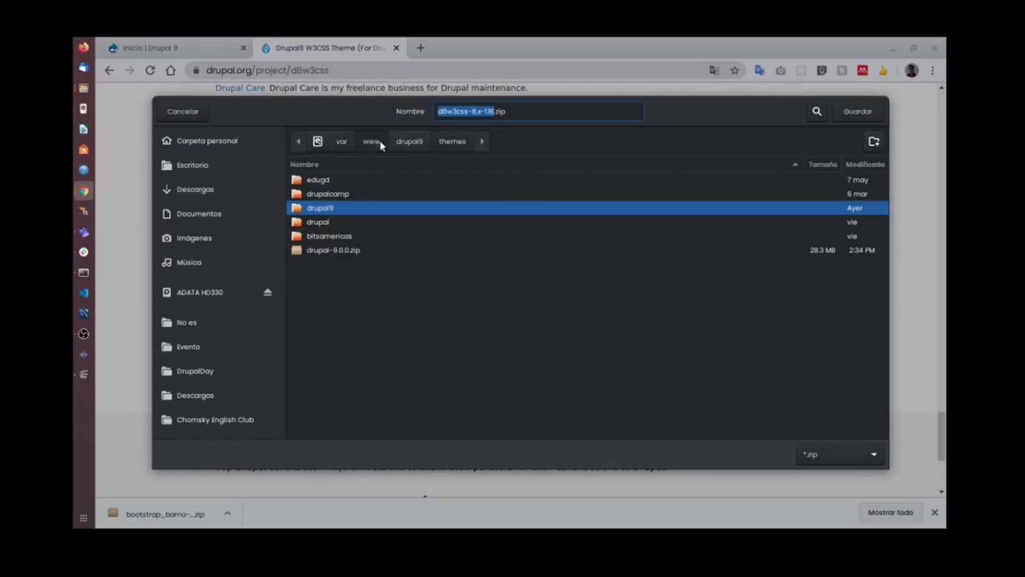
click(853, 111)
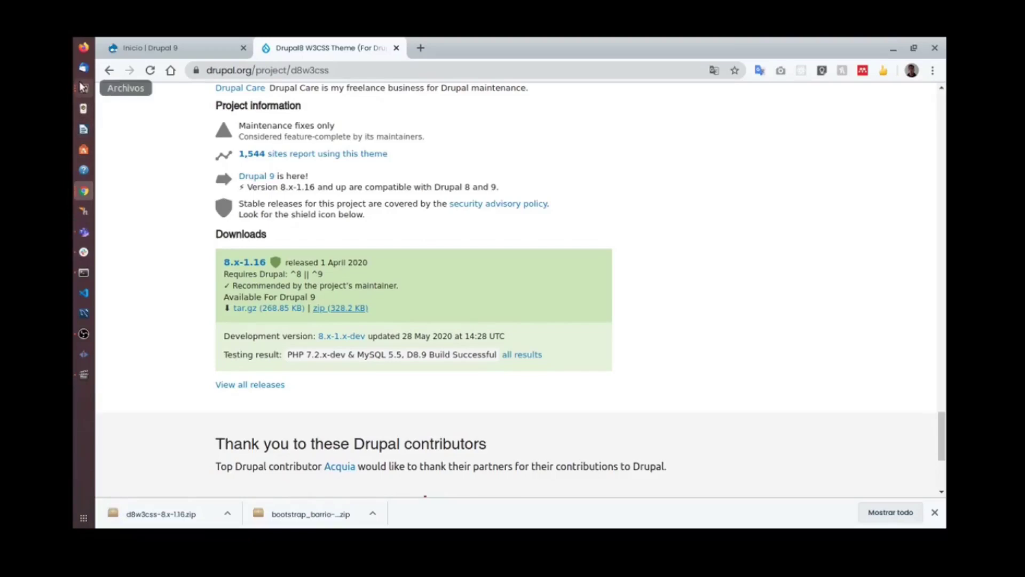
key(super)
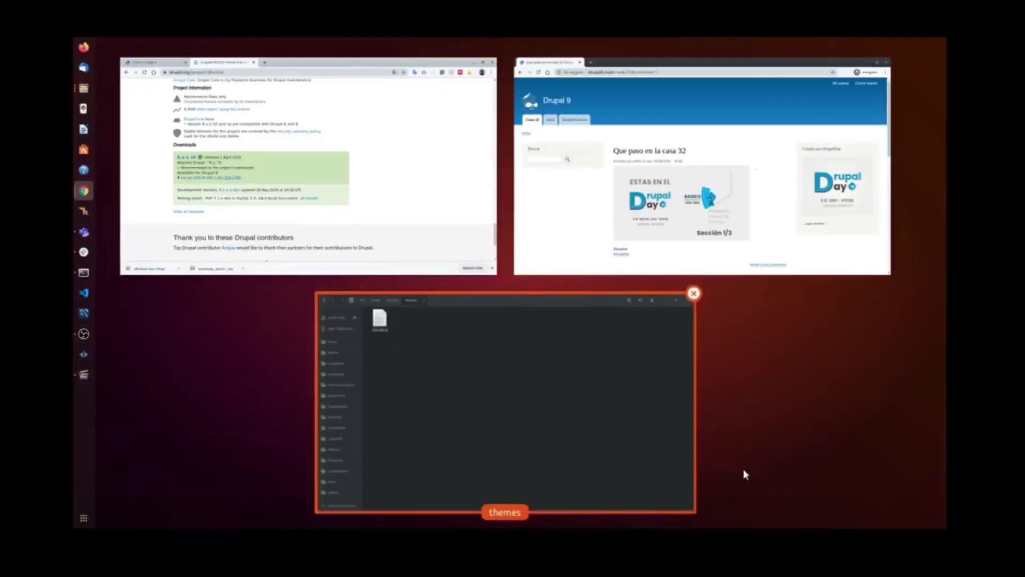
Go up to the www folder and locate the downloaded d8w3css-8.x-1.16.zip archive.
click(581, 380)
click(226, 52)
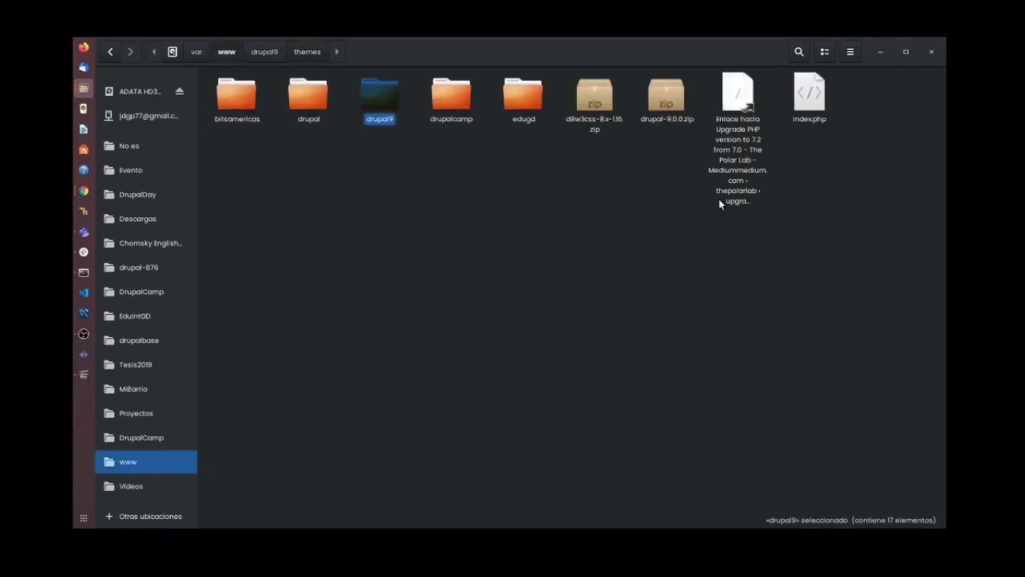
click(655, 110)
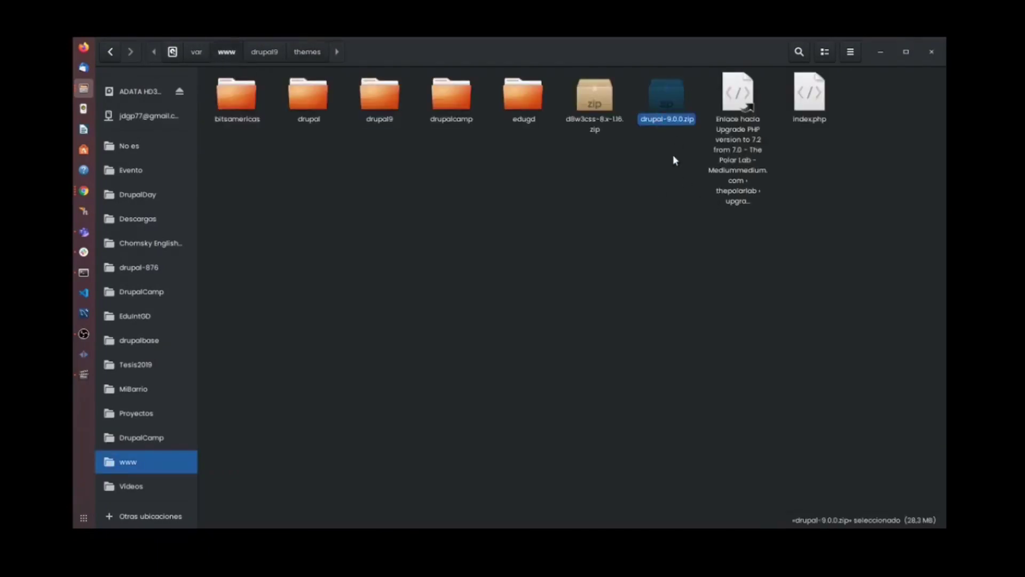
click(590, 100)
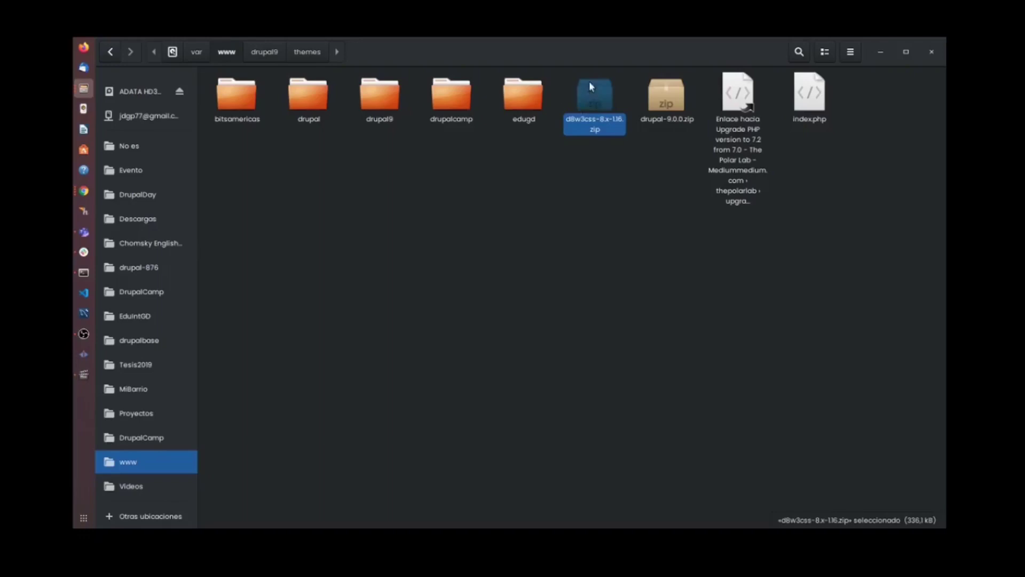
click(673, 100)
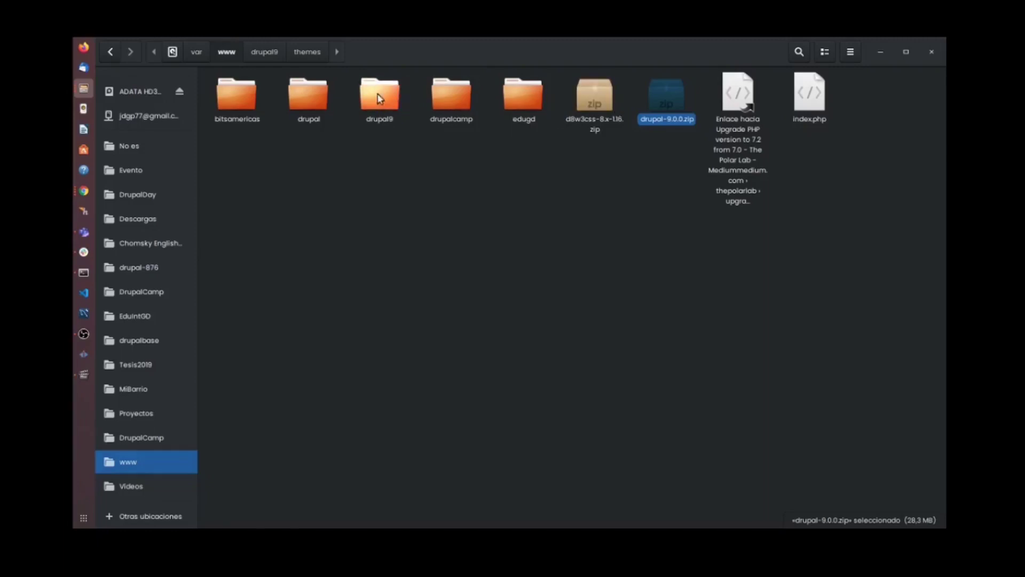
click(594, 106)
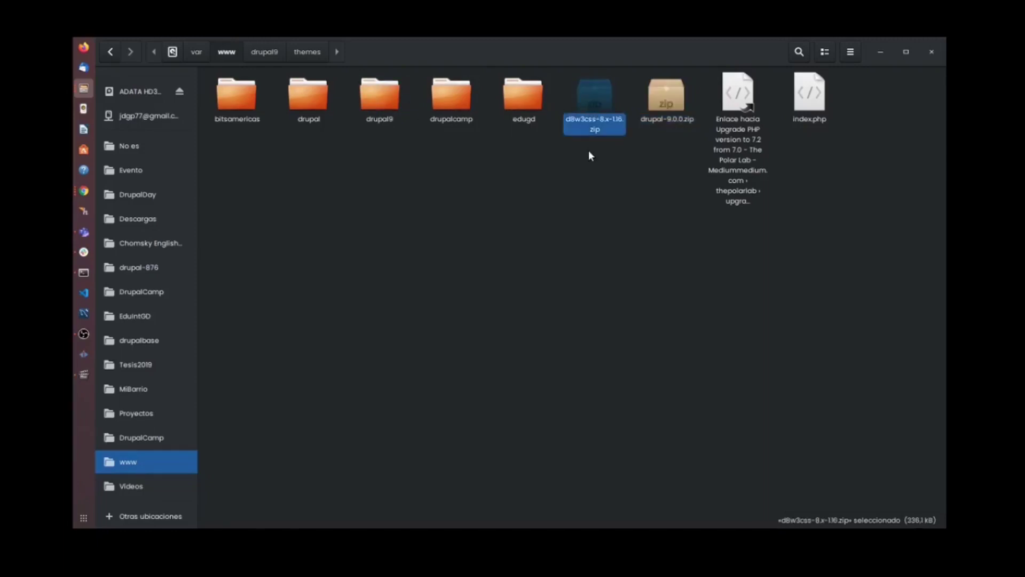
Extract d8w3css-8.x-1.16.zip into the drupal9/themes folder.
right_click(593, 105)
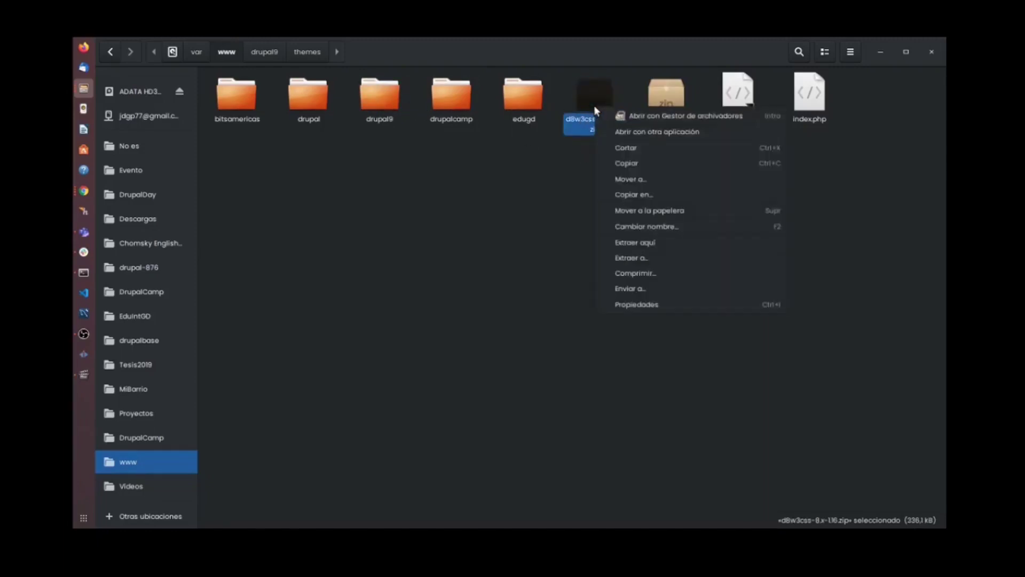
click(651, 257)
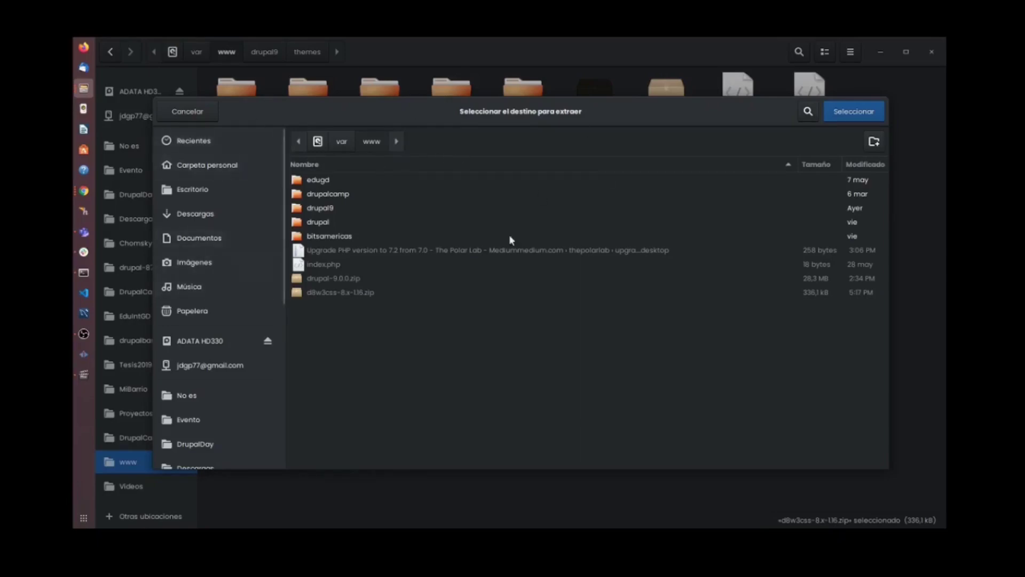
double_click(329, 207)
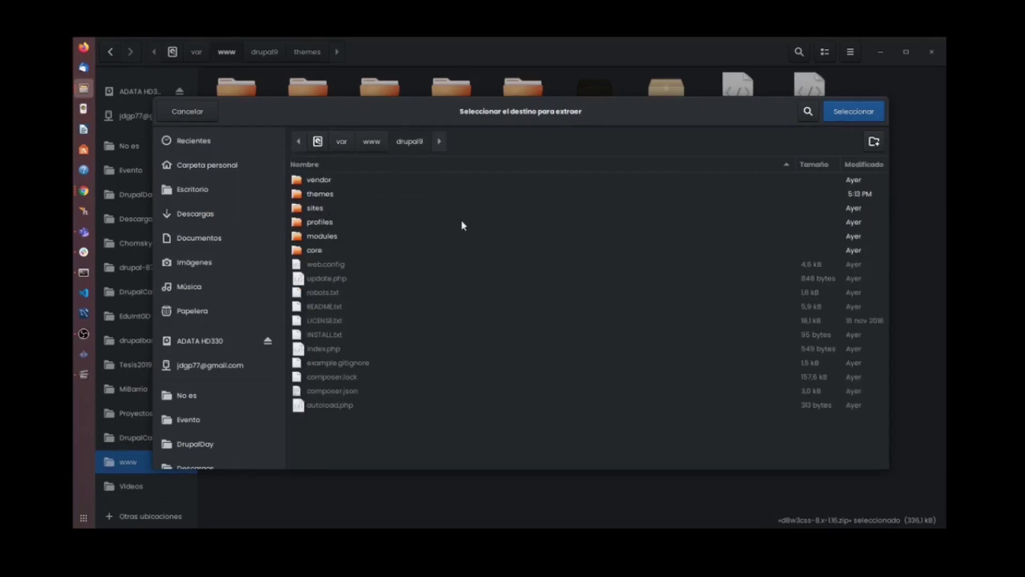
double_click(325, 194)
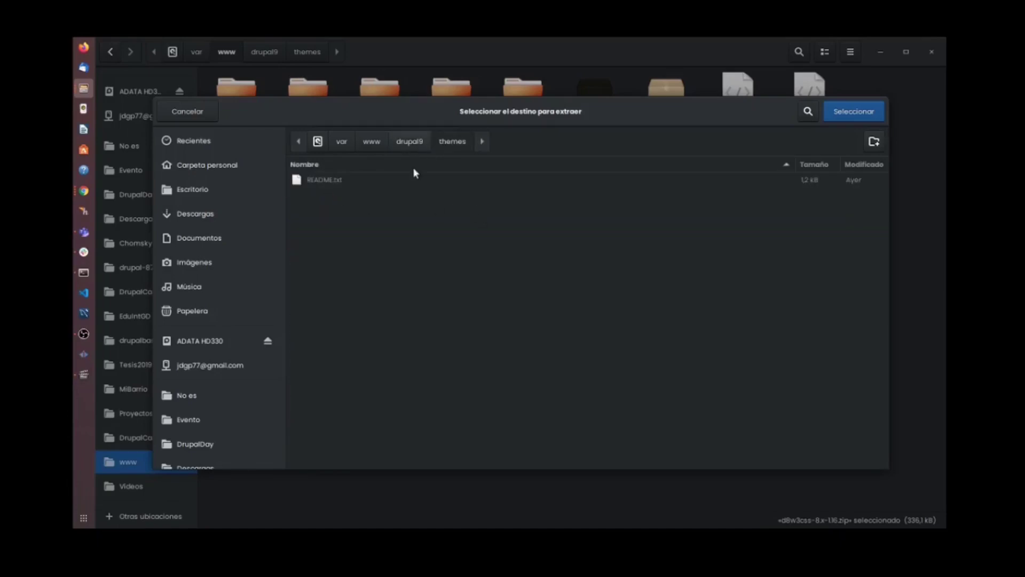
click(419, 143)
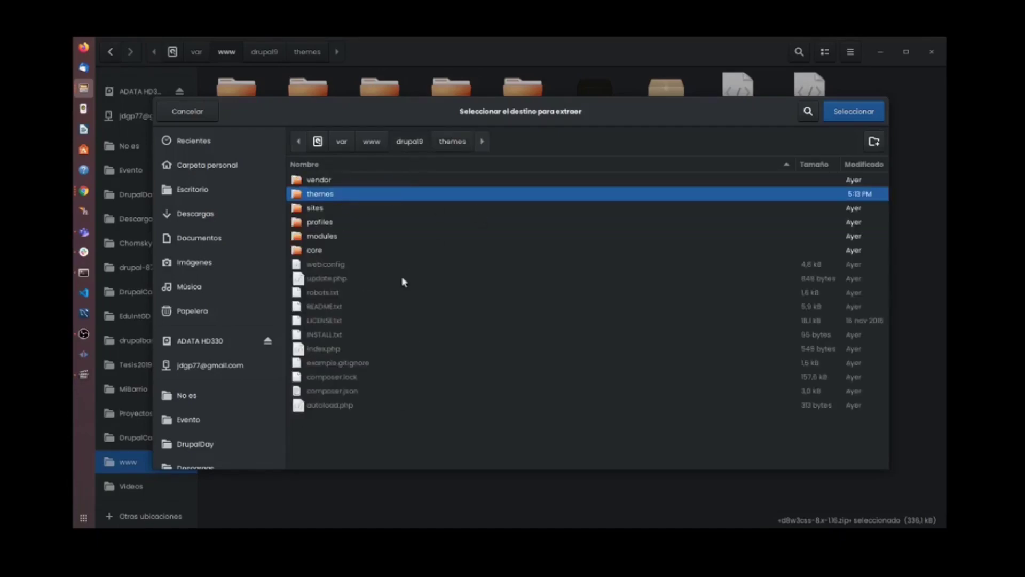
double_click(326, 195)
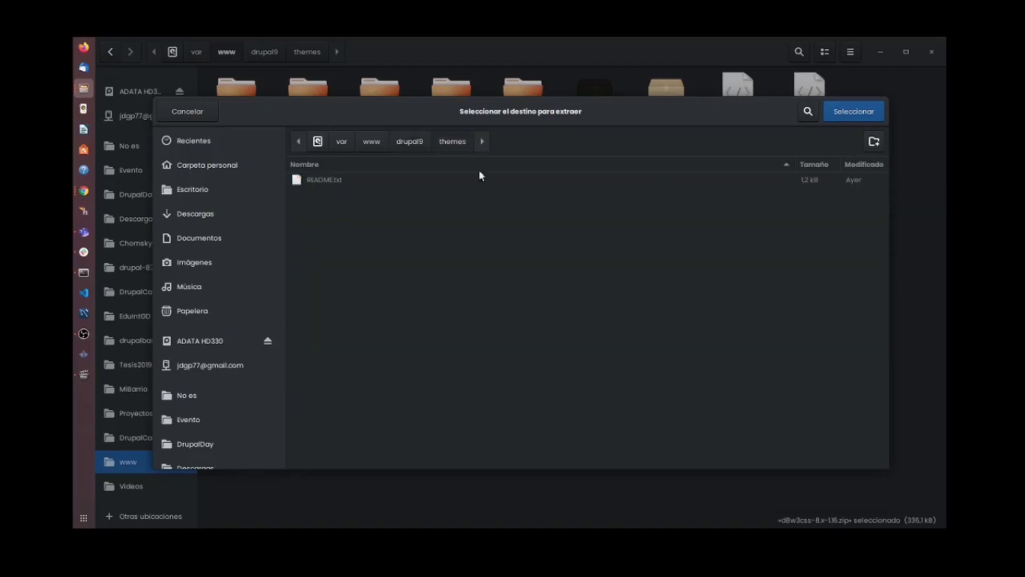
click(844, 112)
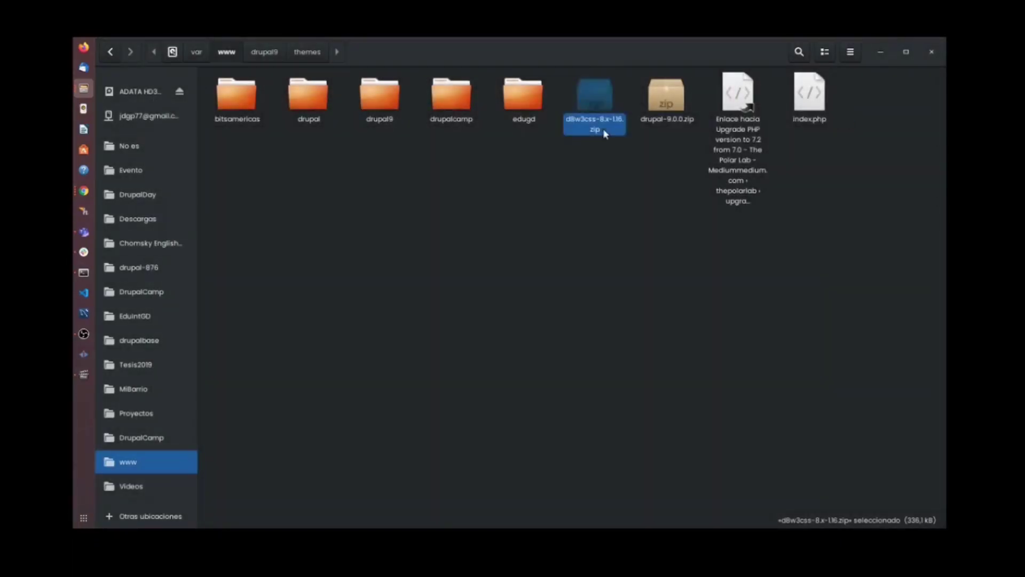
click(488, 149)
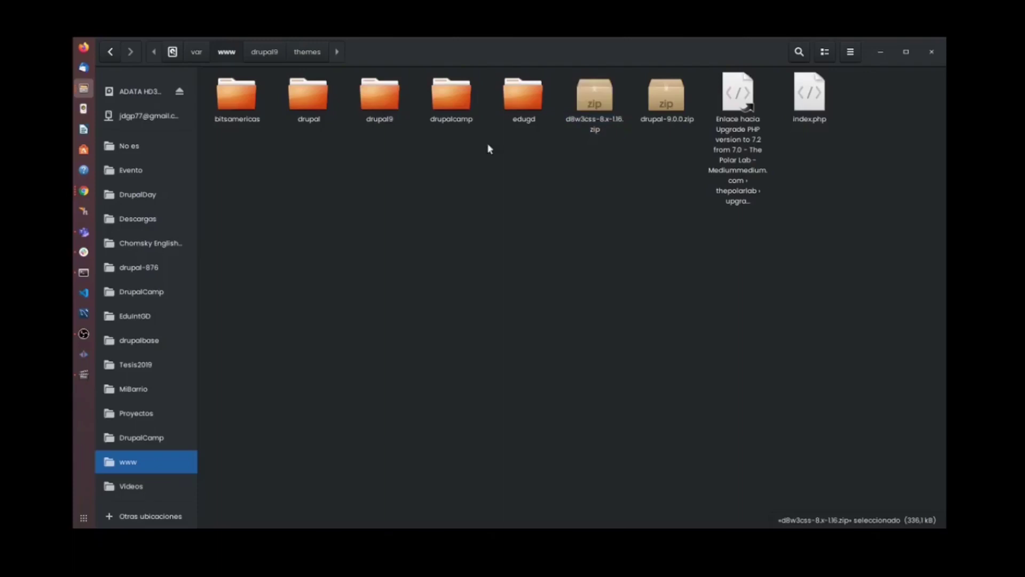
Move the inner d8w3css folder out of d8w3css-8.x-1.16 directly into drupal9/themes.
double_click(378, 98)
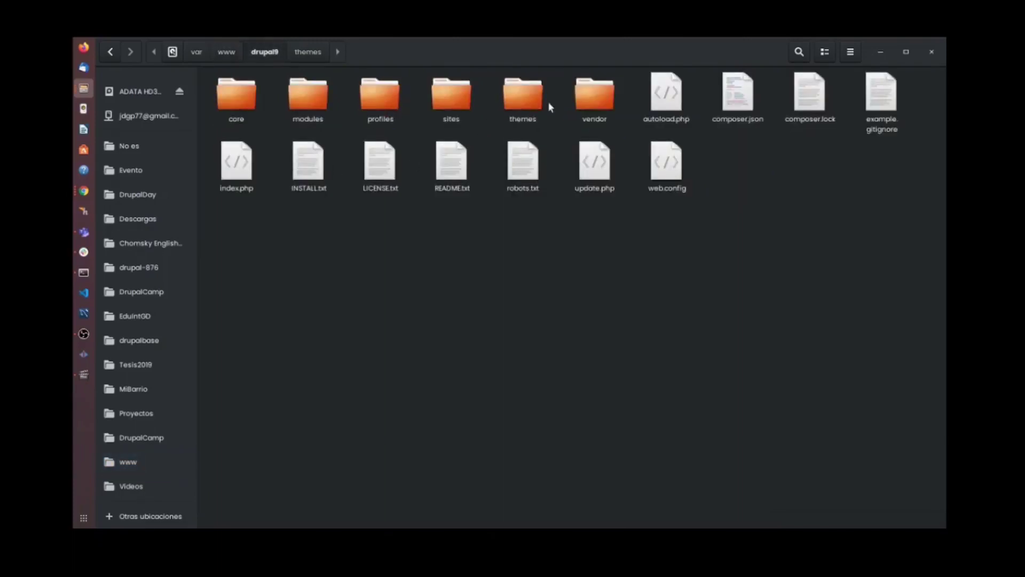
double_click(534, 97)
double_click(235, 101)
click(238, 106)
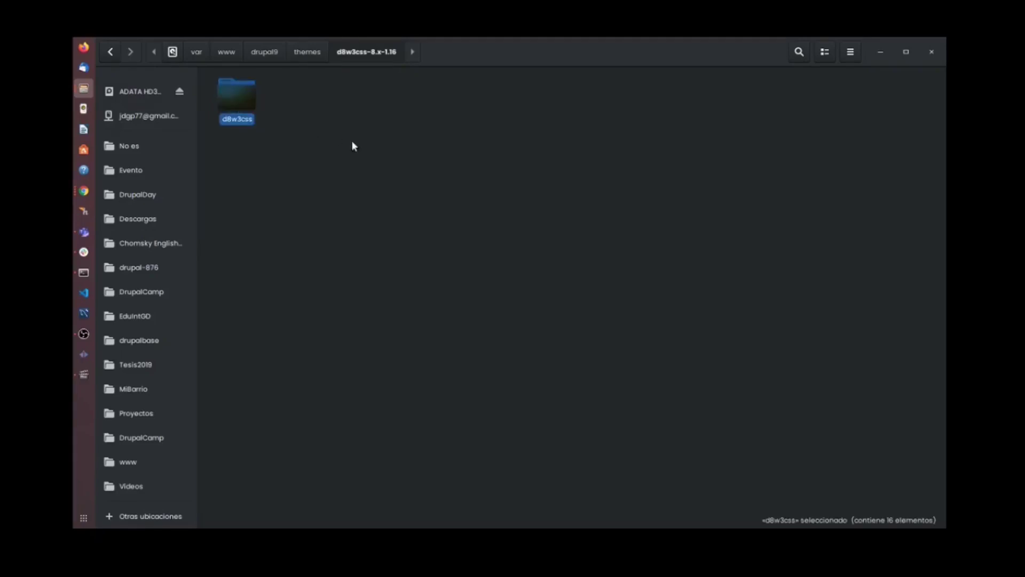
double_click(241, 92)
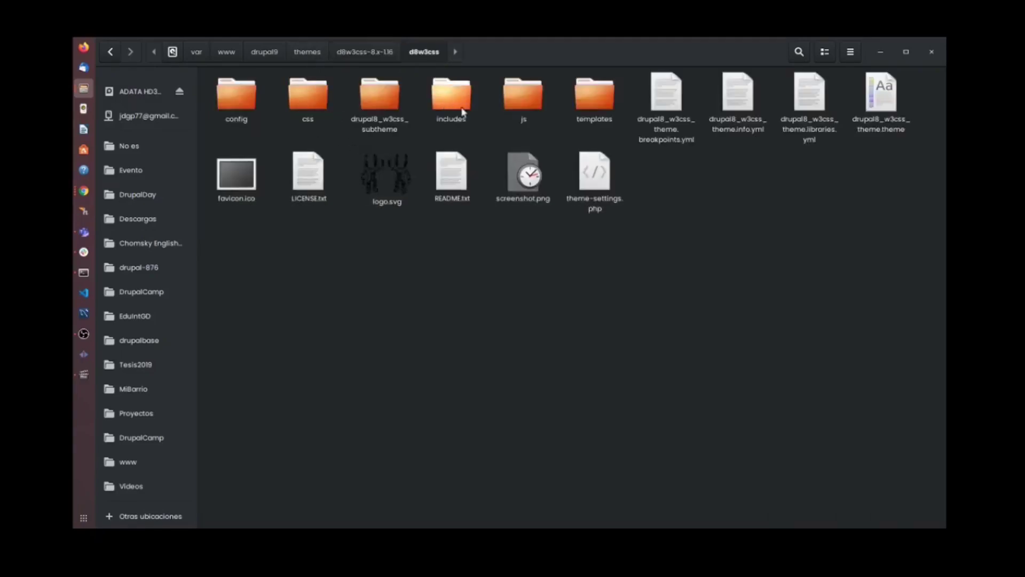
click(352, 54)
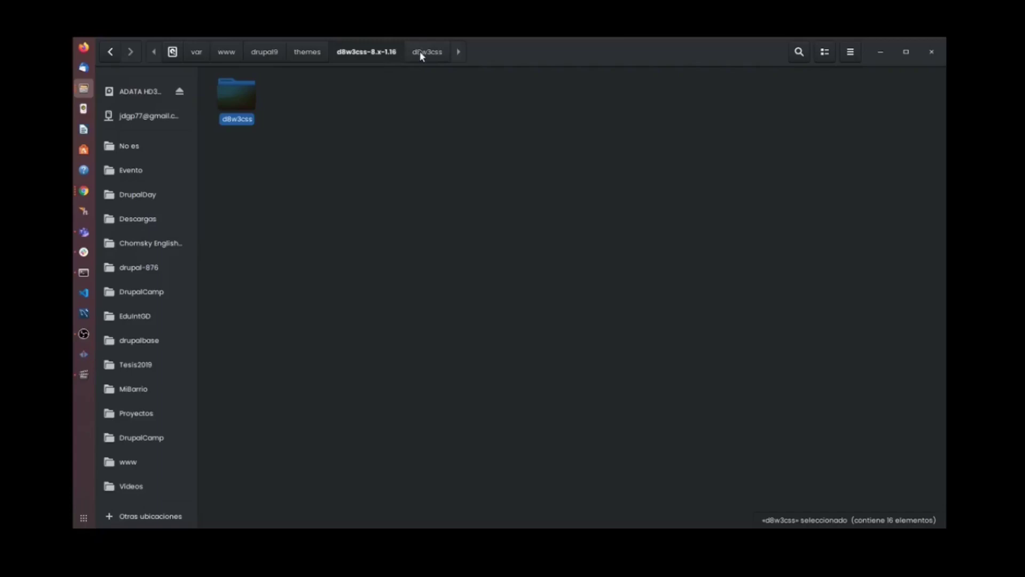
click(293, 106)
click(315, 54)
click(436, 148)
key(ctrl+v)
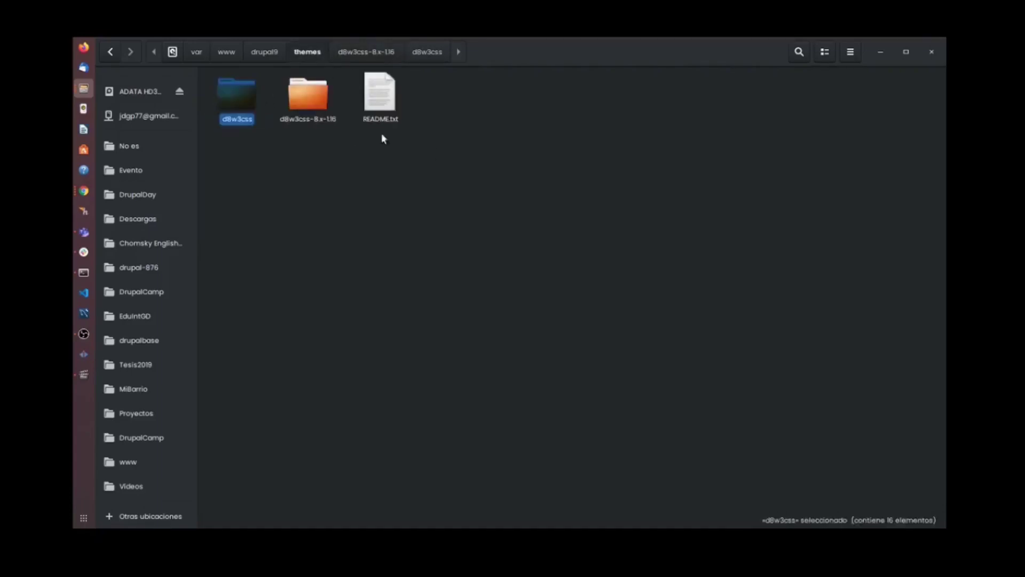
Delete the leftover d8w3css-8.x-1.16 folder and check the d8w3css theme files.
click(301, 104)
key(Delete)
click(242, 108)
double_click(243, 105)
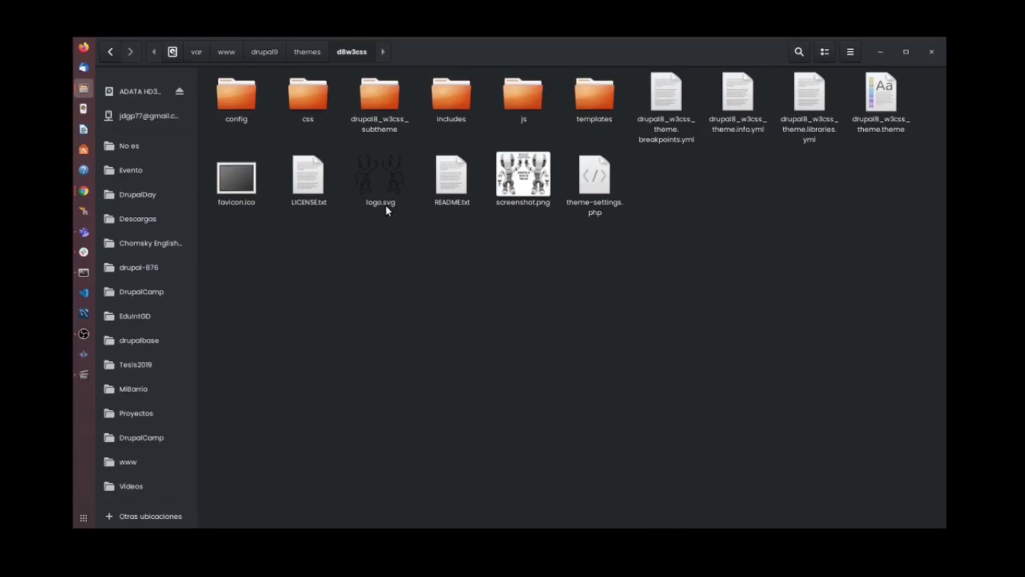
click(301, 52)
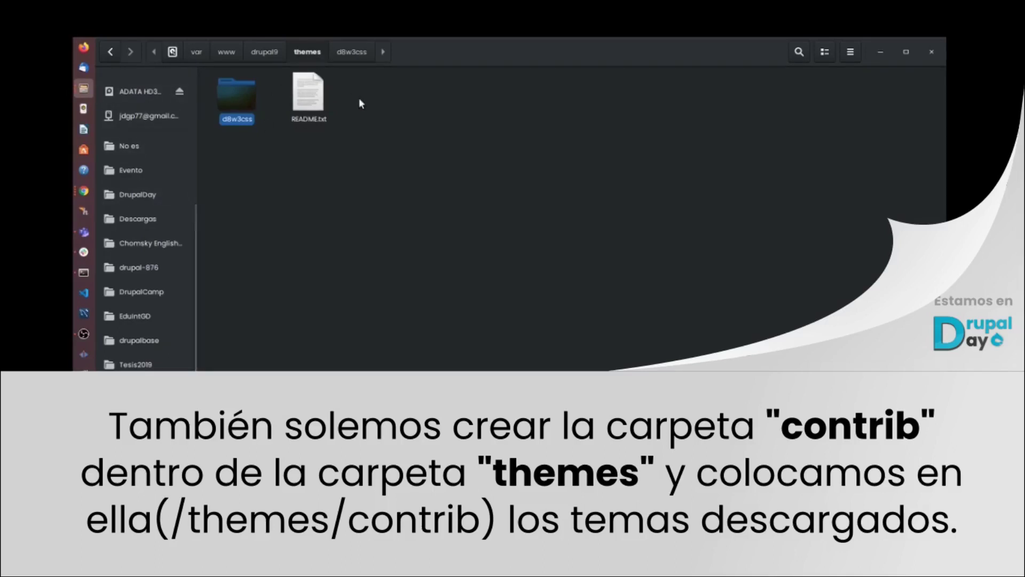
key(super)
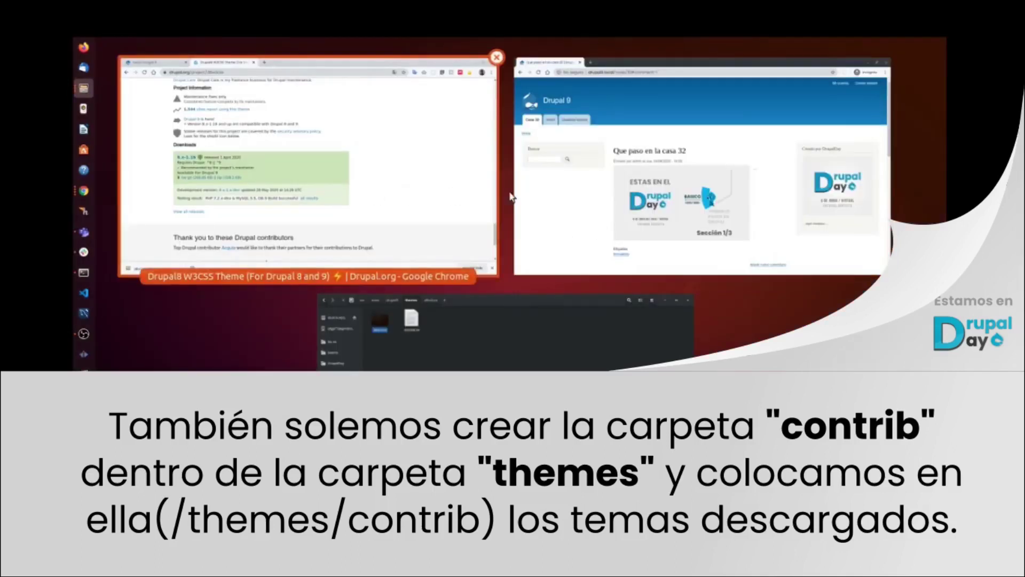
On the Drupal 9 Apariencia page, install Drupal 8 W3CSS Theme 8.x-1.16 as the default theme.
click(365, 177)
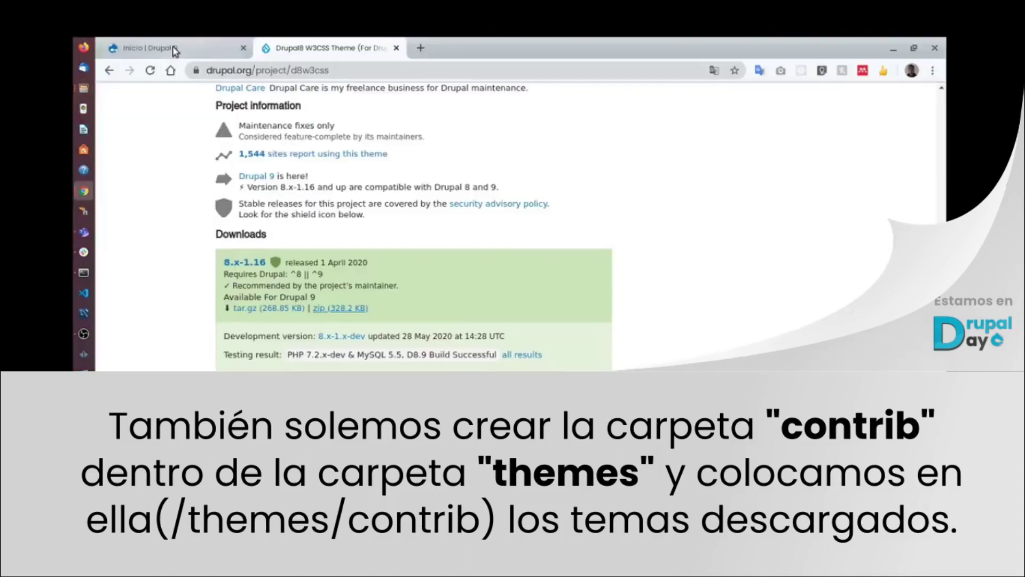
key(ctrl+Tab)
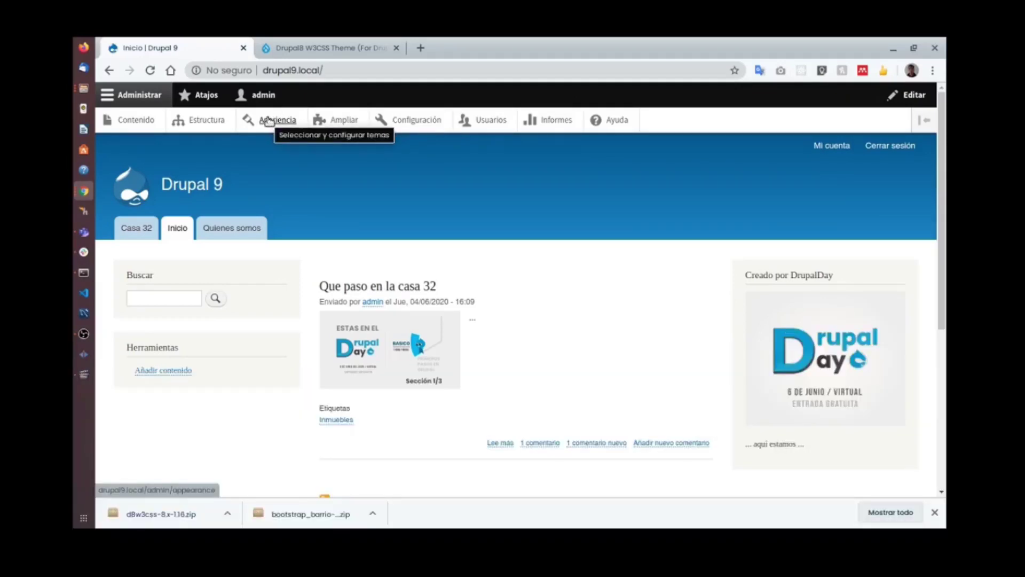
click(264, 122)
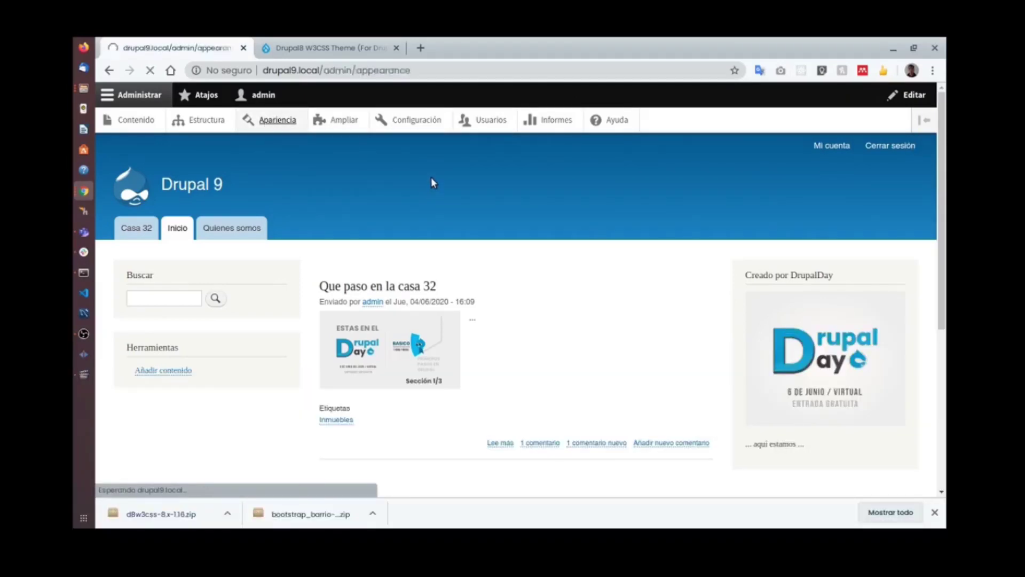
scroll(435, 184, down, 7)
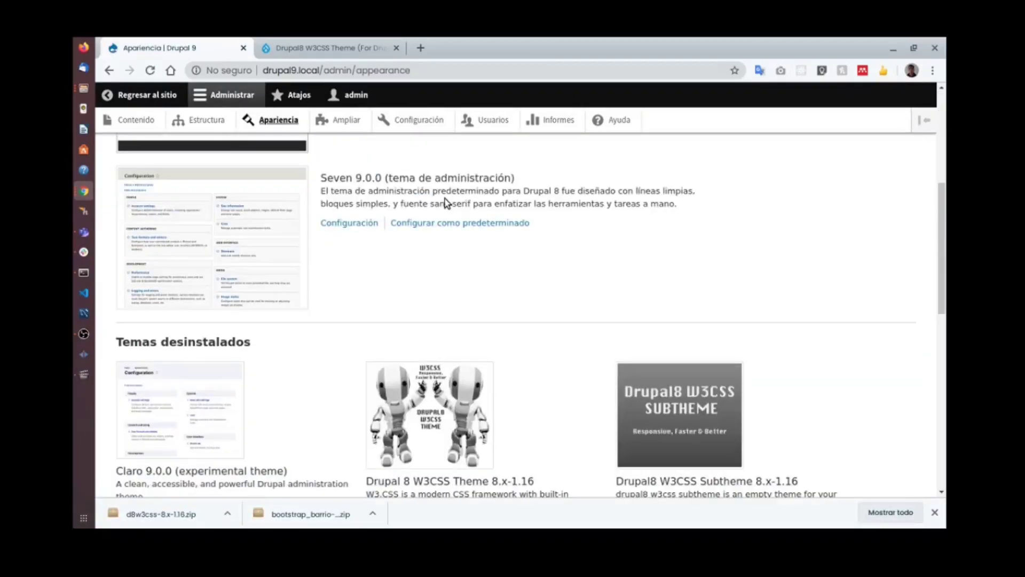
scroll(432, 194, down, 3)
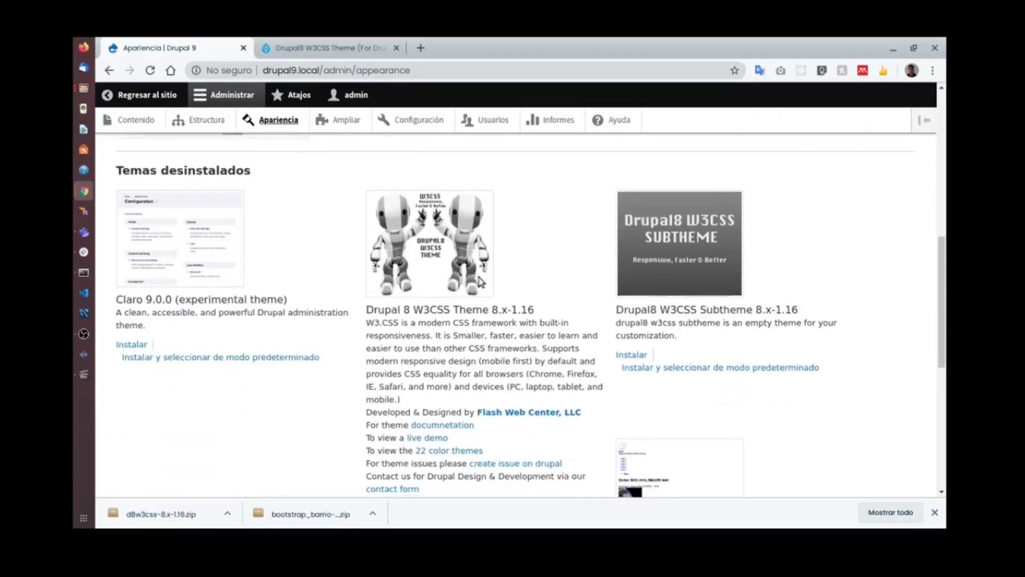
scroll(480, 281, down, 2)
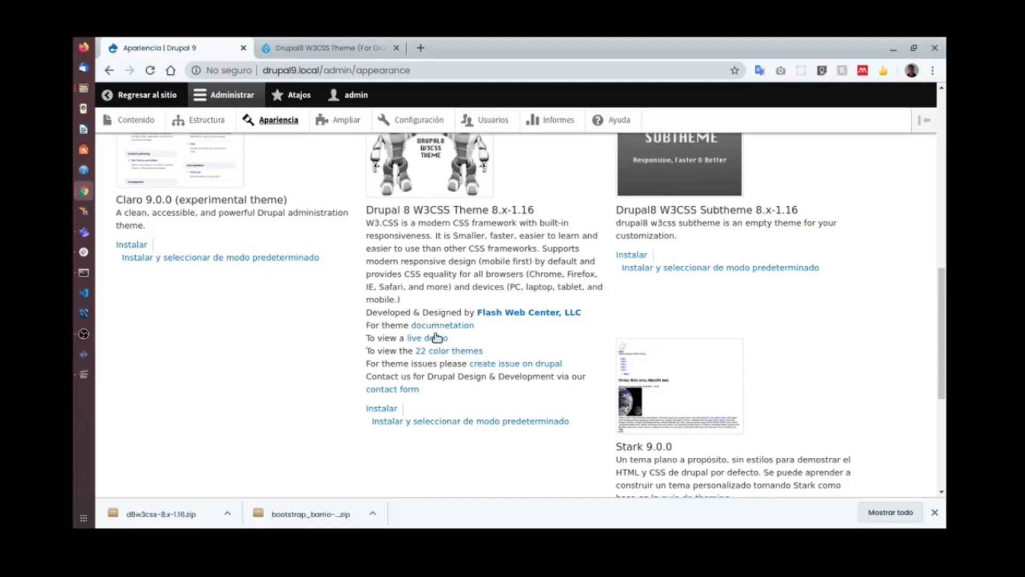
click(431, 425)
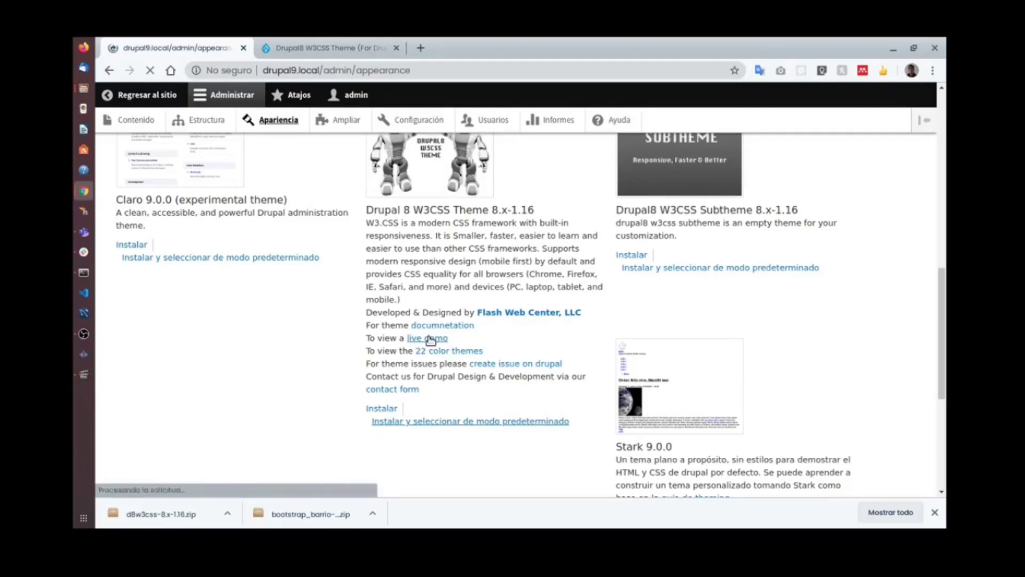
scroll(465, 297, down, 5)
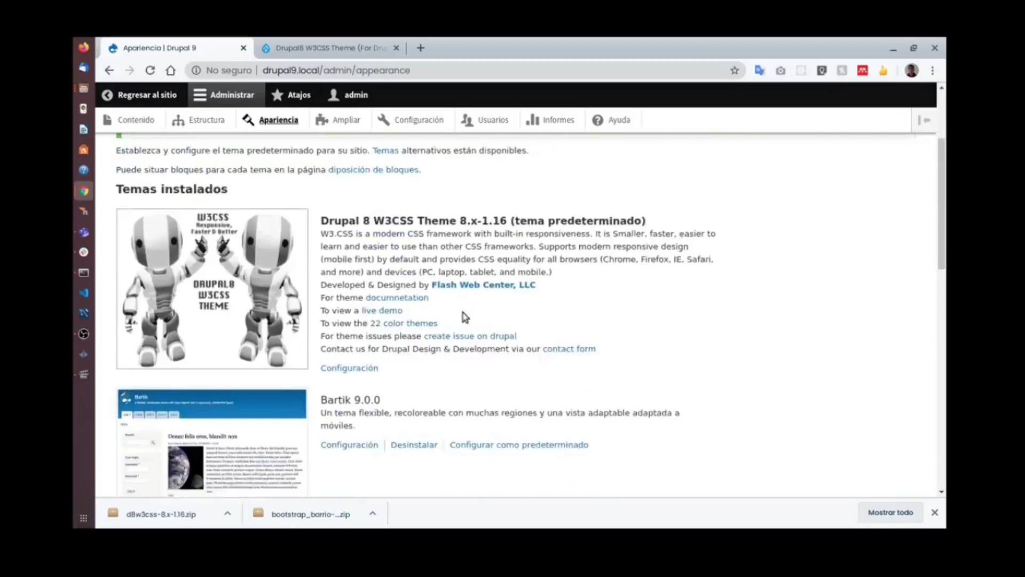
scroll(476, 306, up, 3)
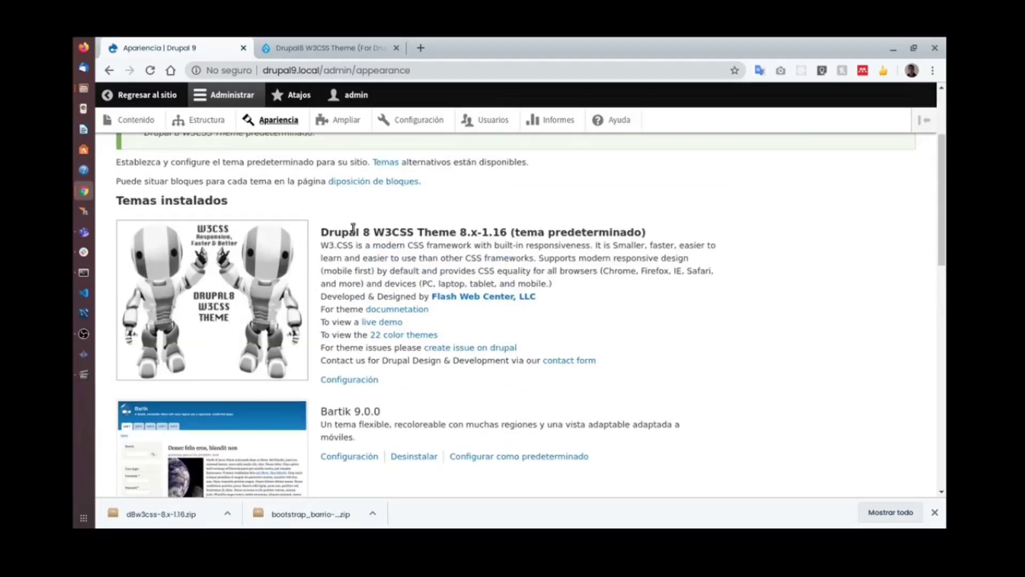
key(super)
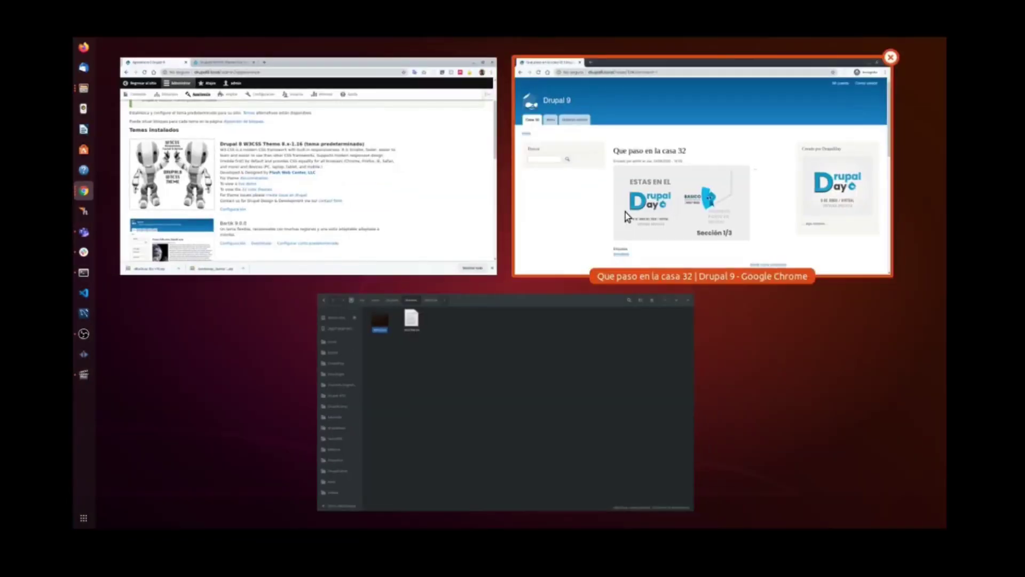
Reload the public article to view it in W3CSS, then return to the admin Apariencia window.
click(625, 215)
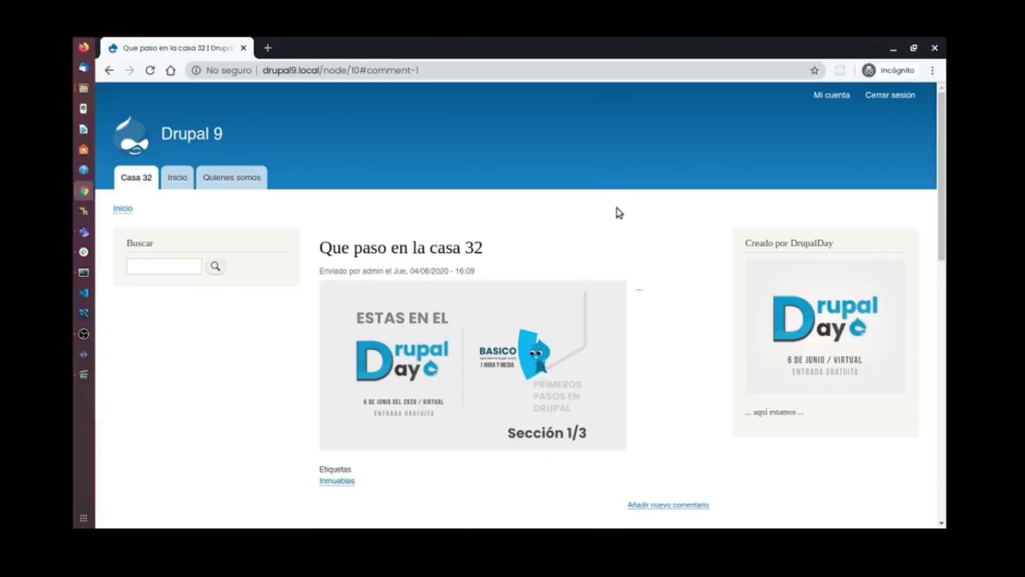
click(149, 71)
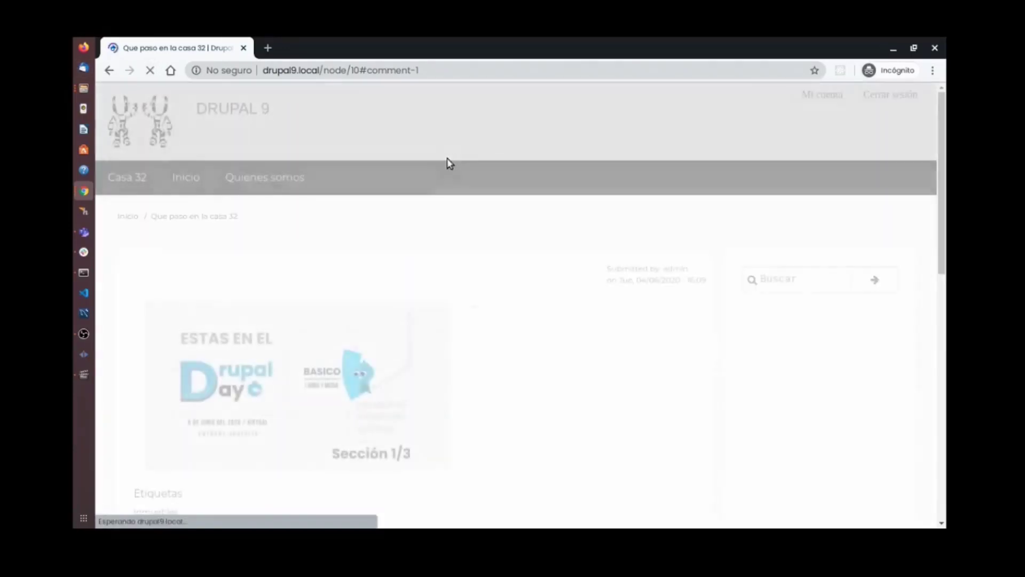
scroll(463, 228, down, 10)
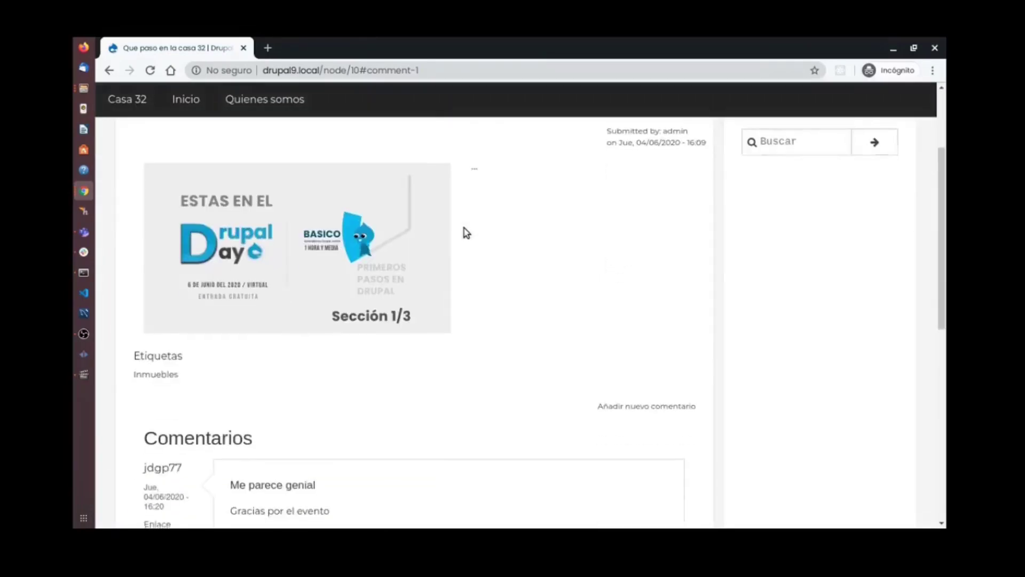
scroll(465, 246, down, 2)
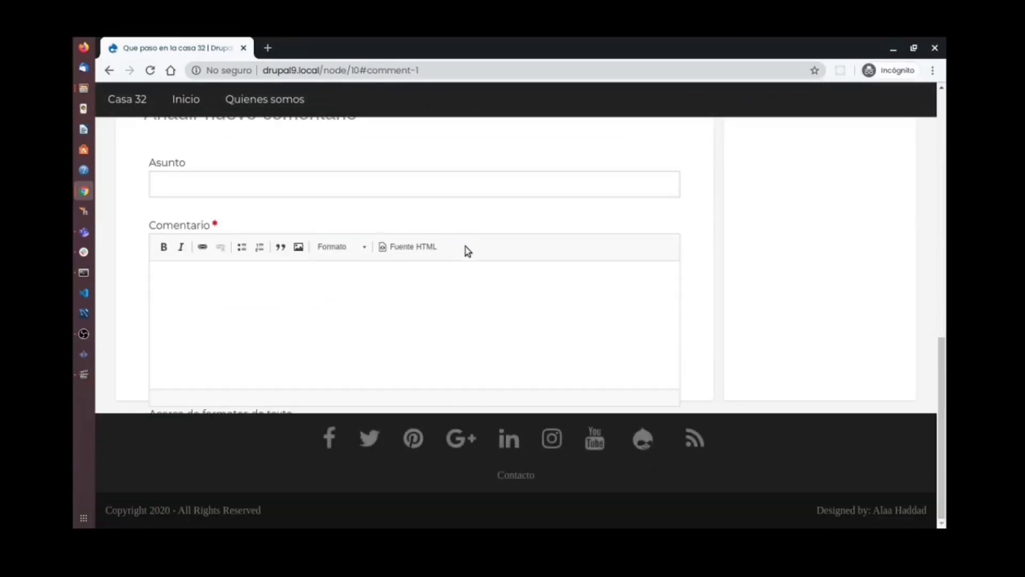
scroll(468, 243, up, 5)
scroll(467, 251, up, 5)
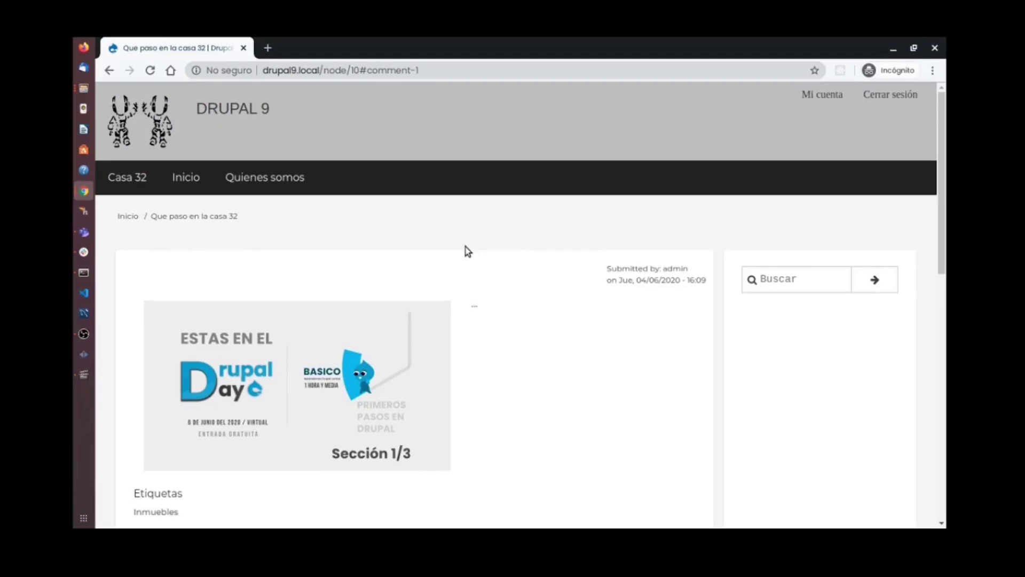
key(super)
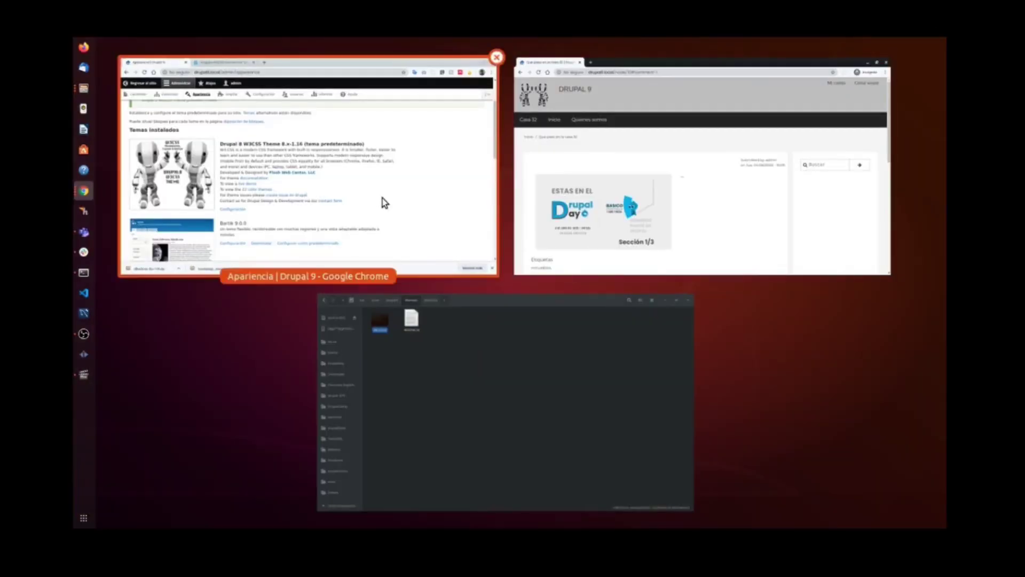
click(388, 207)
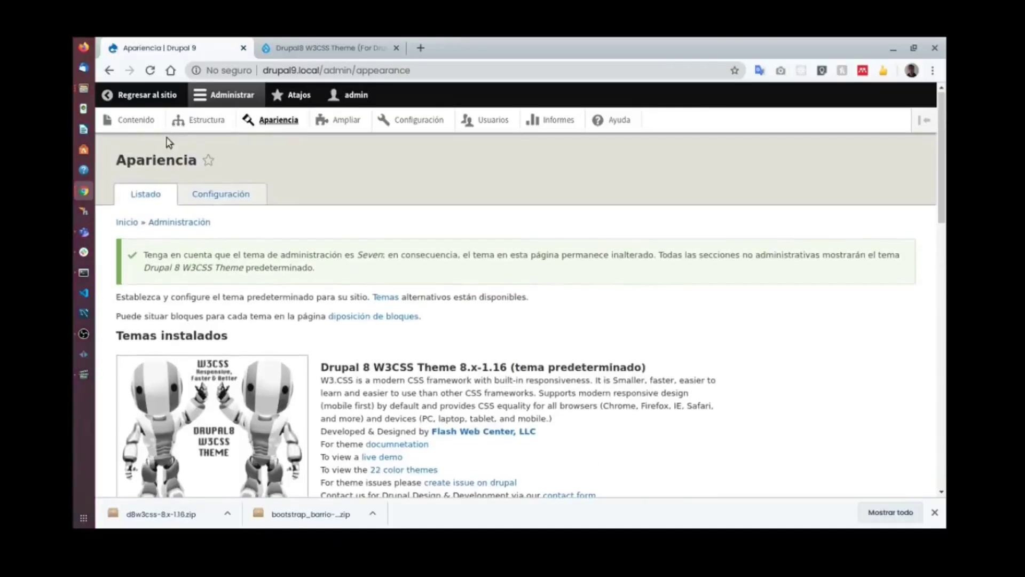
Show the W3CSS block regions via Estructura > Diseño de bloques, then return to the incognito article.
click(195, 122)
click(196, 217)
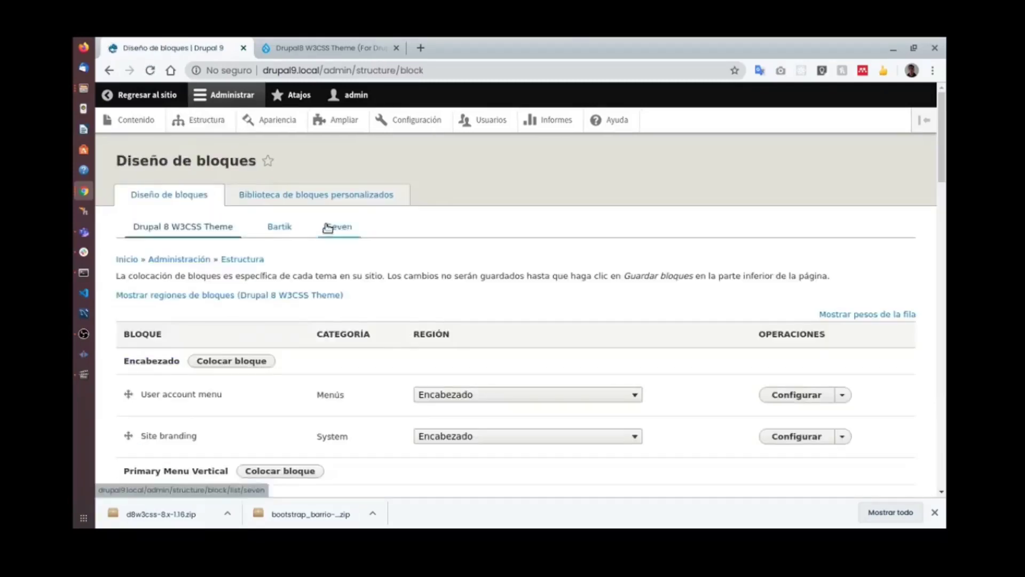
click(340, 296)
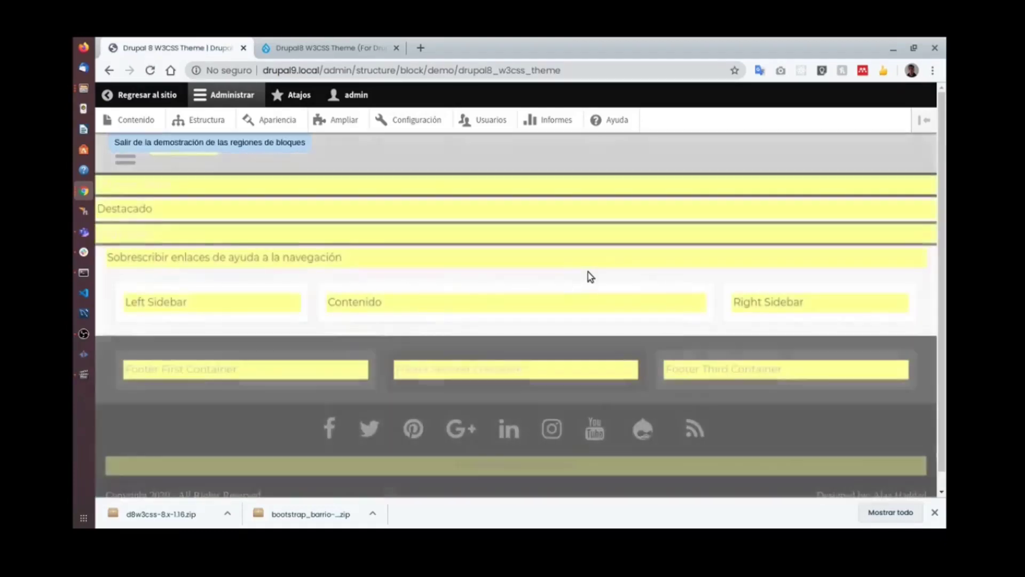
scroll(588, 275, down, 1)
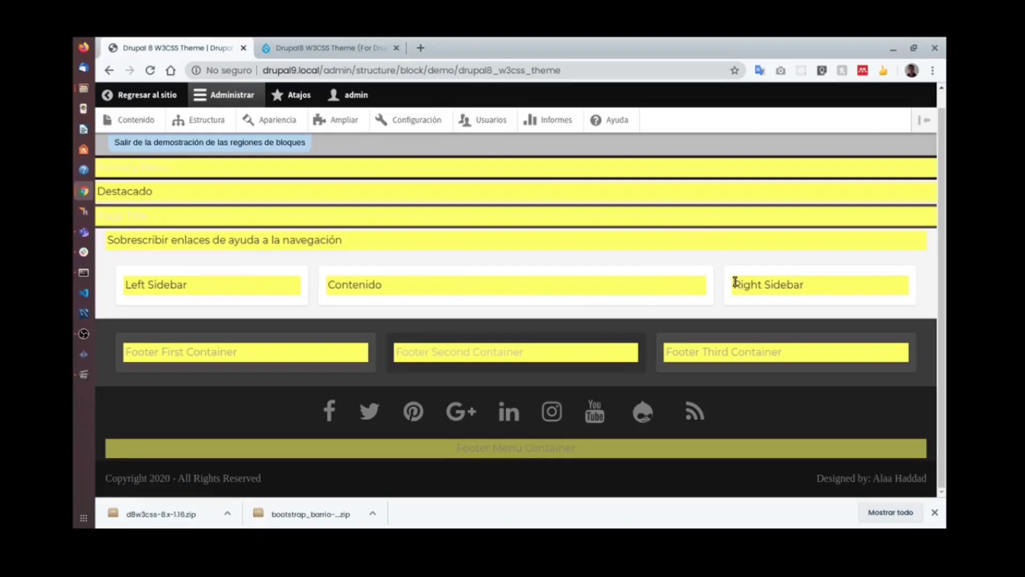
key(super)
click(755, 232)
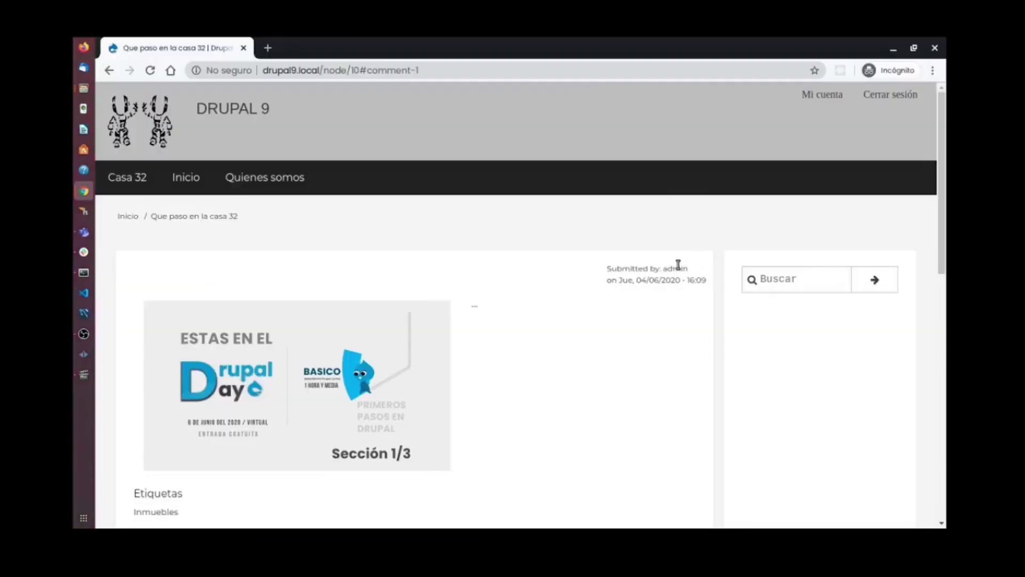
Scroll the article comments, then check the admin home page's 'Copyright 2020 - DrupalDay' footer.
scroll(622, 254, down, 3)
scroll(622, 254, down, 4)
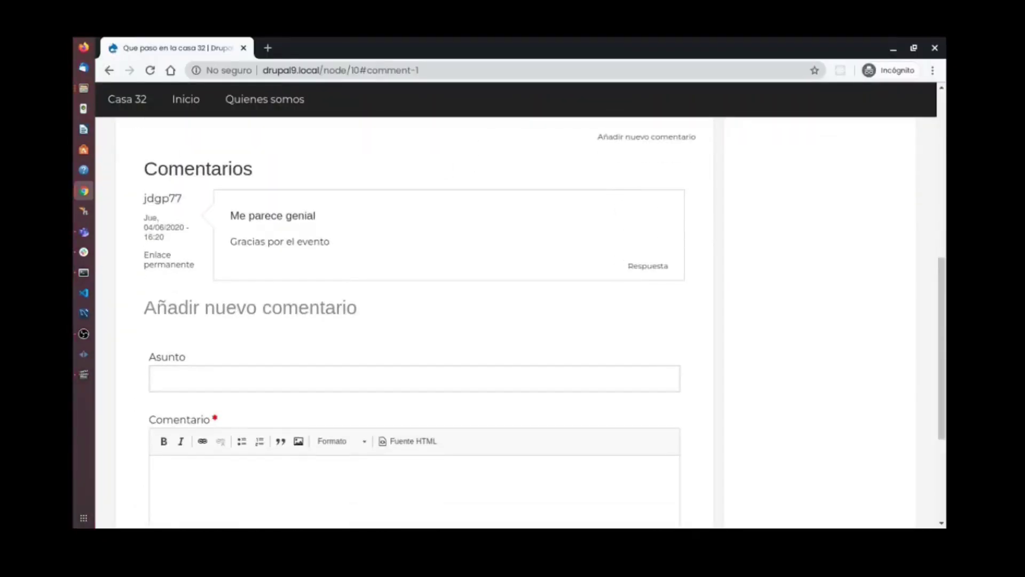
key(alt+Tab)
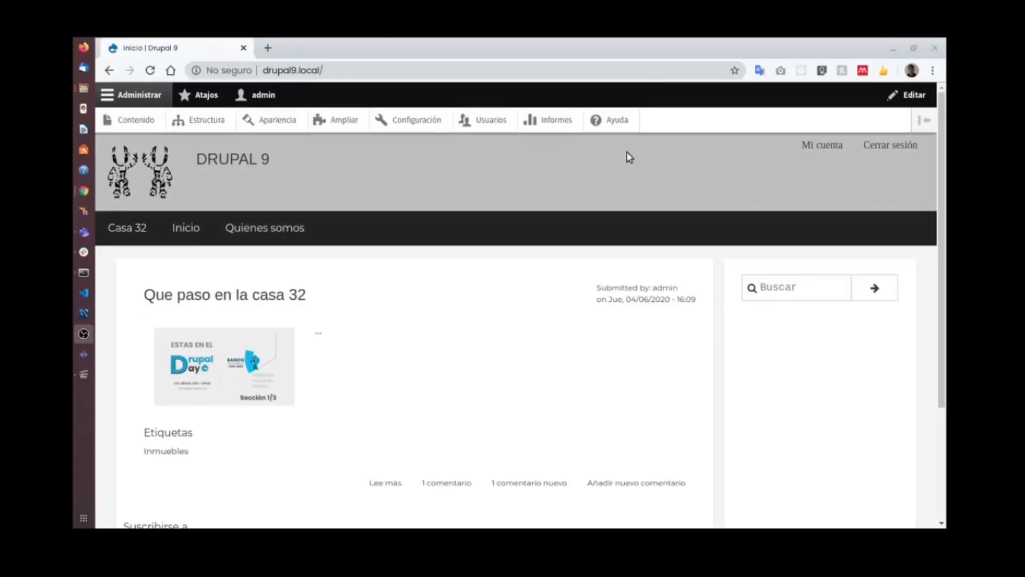
scroll(528, 242, down, 3)
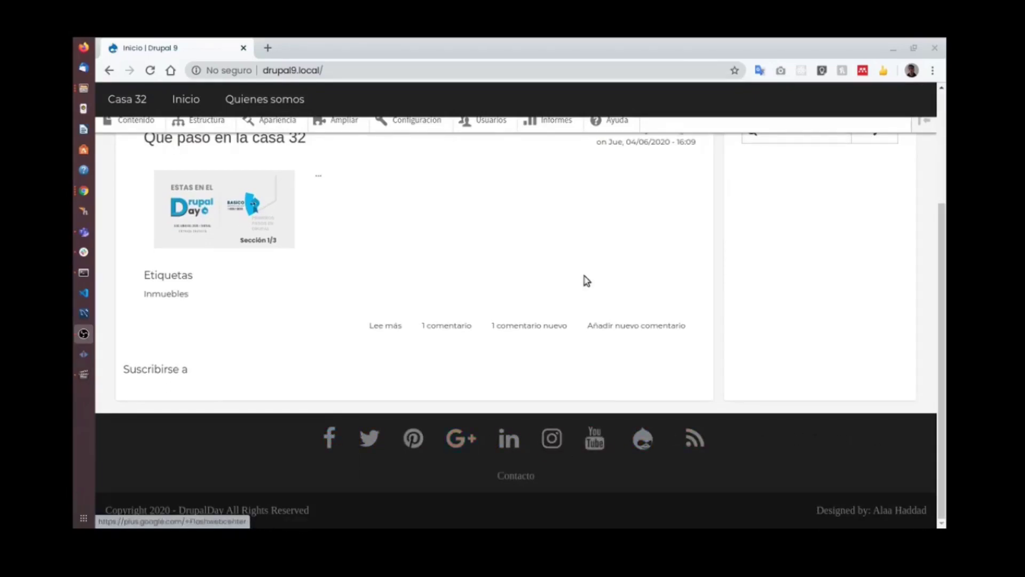
scroll(583, 279, up, 3)
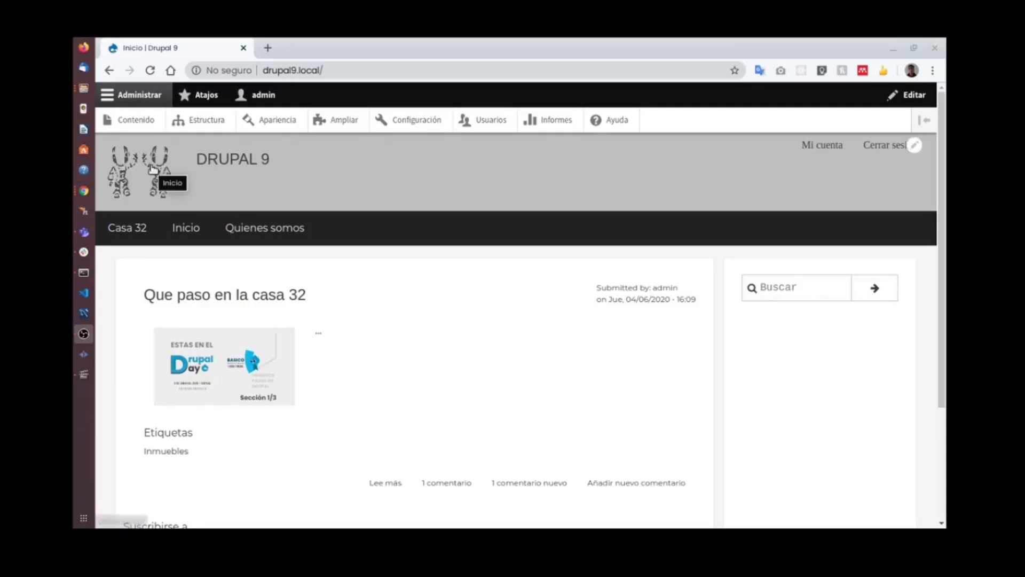
scroll(550, 220, down, 1)
scroll(550, 220, down, 4)
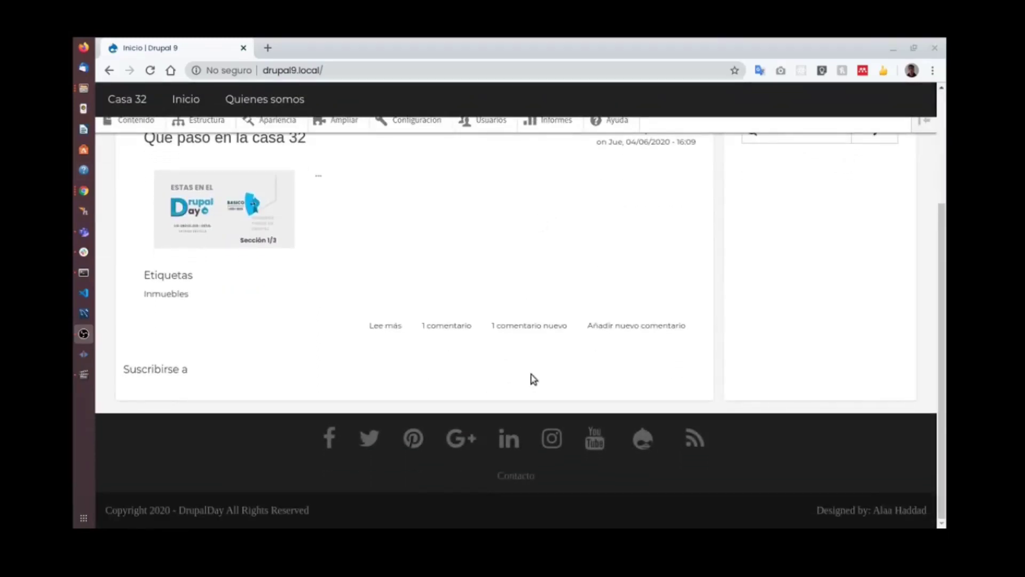
scroll(421, 295, up, 5)
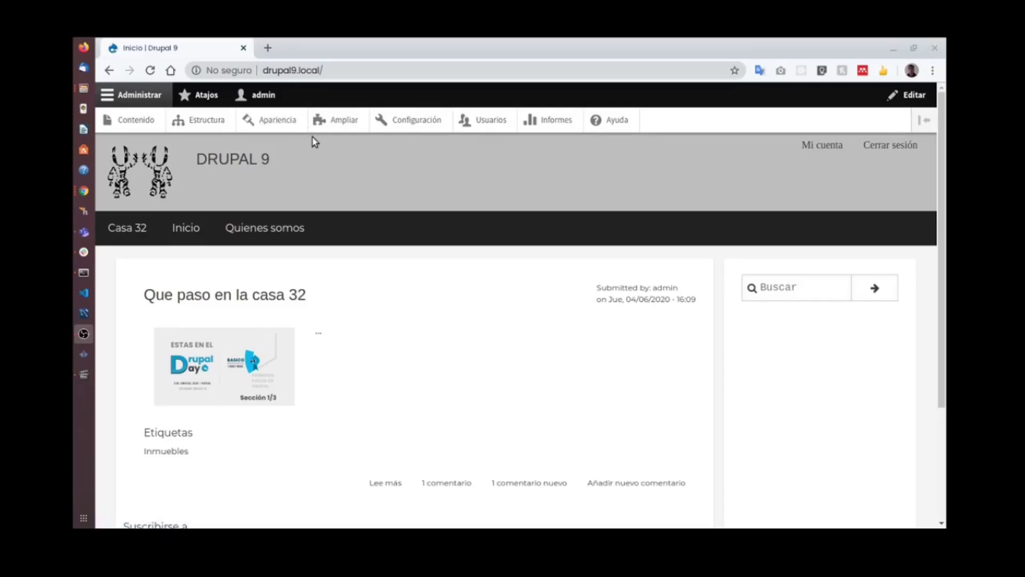
Open the Drupal 8 W3CSS Theme settings from Apariencia and review its options.
click(275, 120)
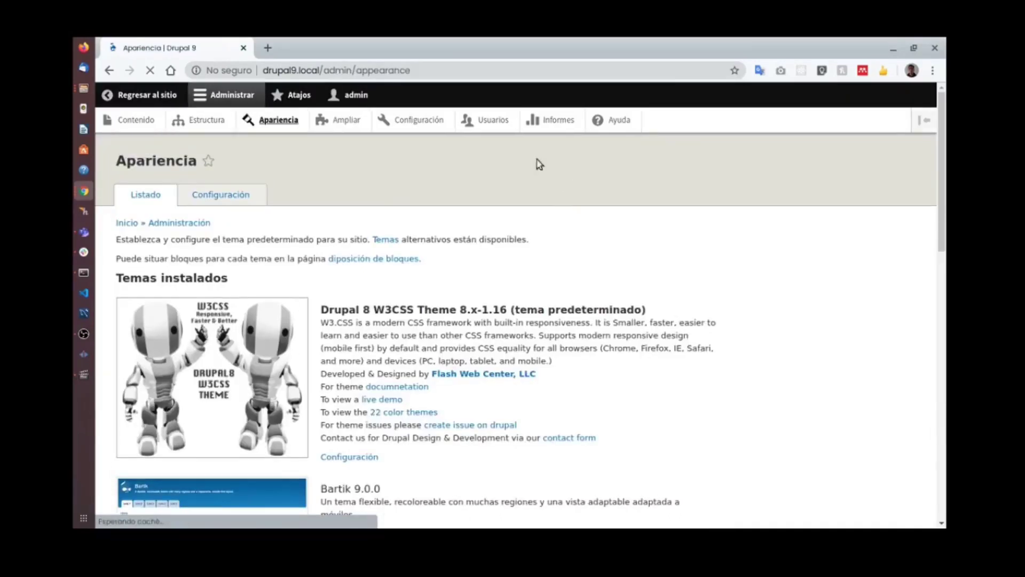
scroll(320, 347, down, 2)
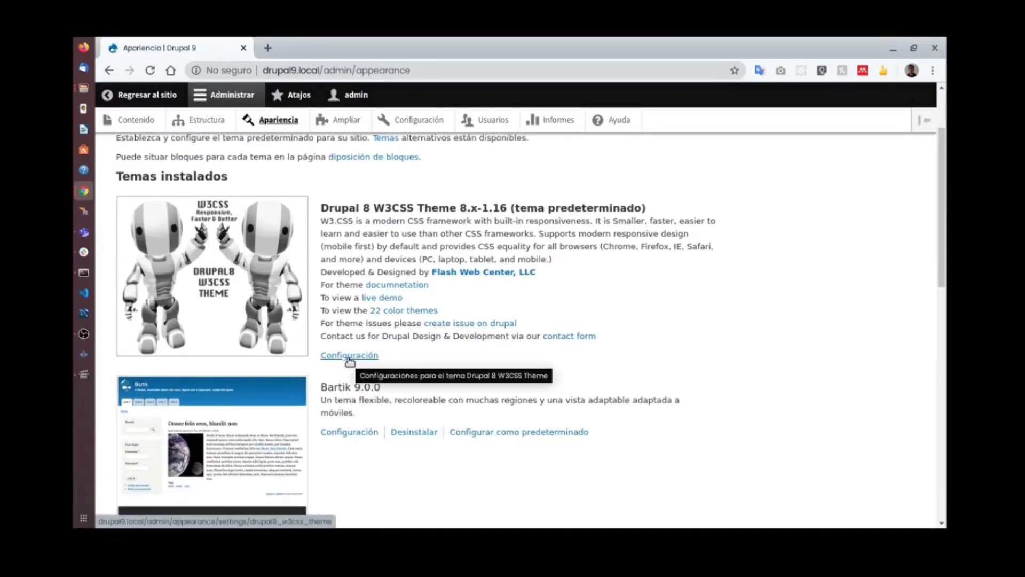
scroll(350, 362, down, 2)
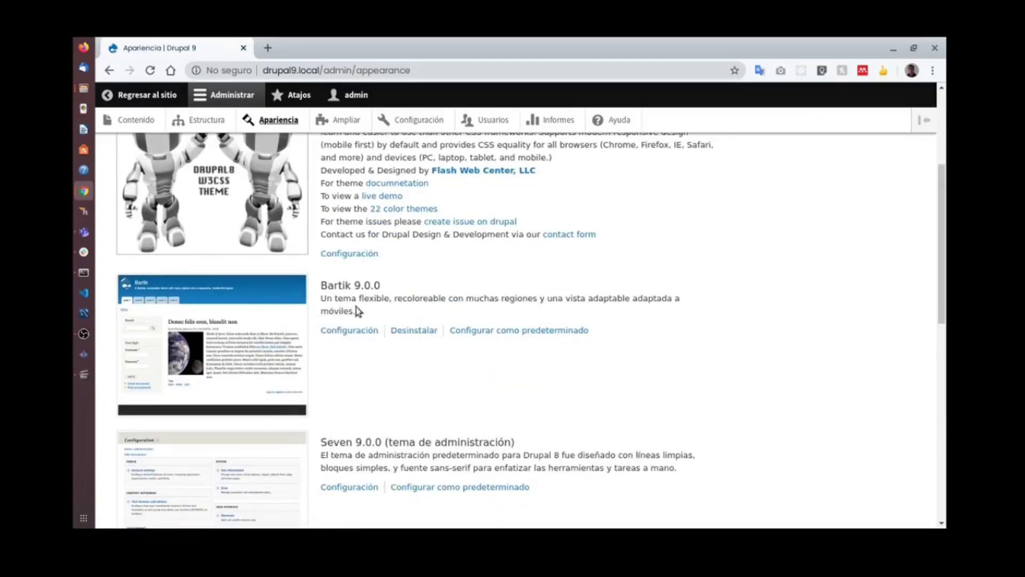
scroll(449, 478, down, 1)
scroll(398, 410, up, 2)
scroll(398, 410, up, 1)
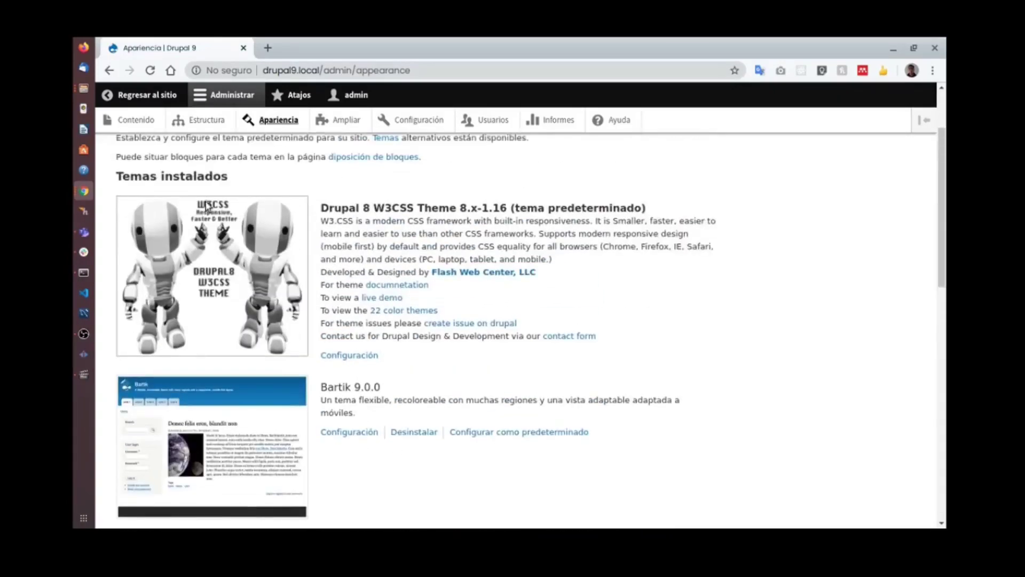
click(358, 356)
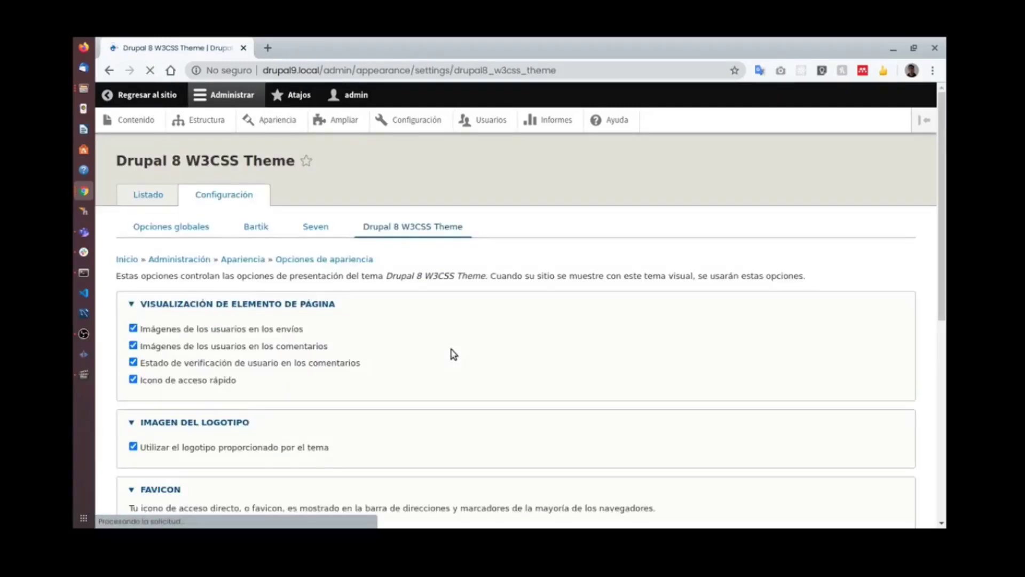
scroll(409, 328, down, 5)
scroll(410, 332, up, 5)
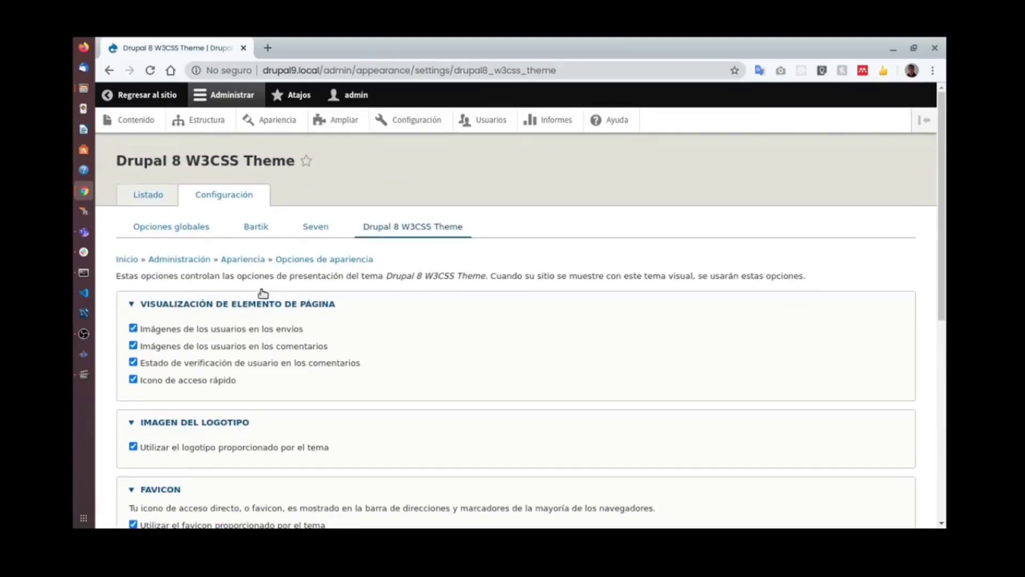
scroll(267, 297, down, 5)
scroll(288, 312, up, 3)
scroll(300, 314, up, 2)
scroll(315, 338, down, 3)
scroll(342, 360, up, 3)
Compare with the Bartik theme settings, then return to the W3CSS theme settings window.
click(277, 238)
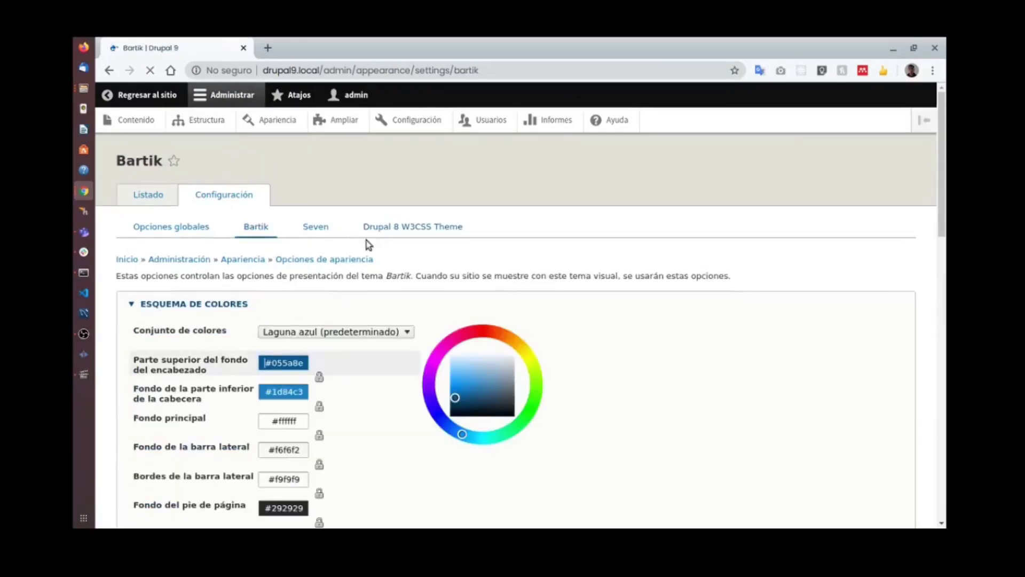
scroll(382, 261, down, 5)
scroll(349, 287, up, 5)
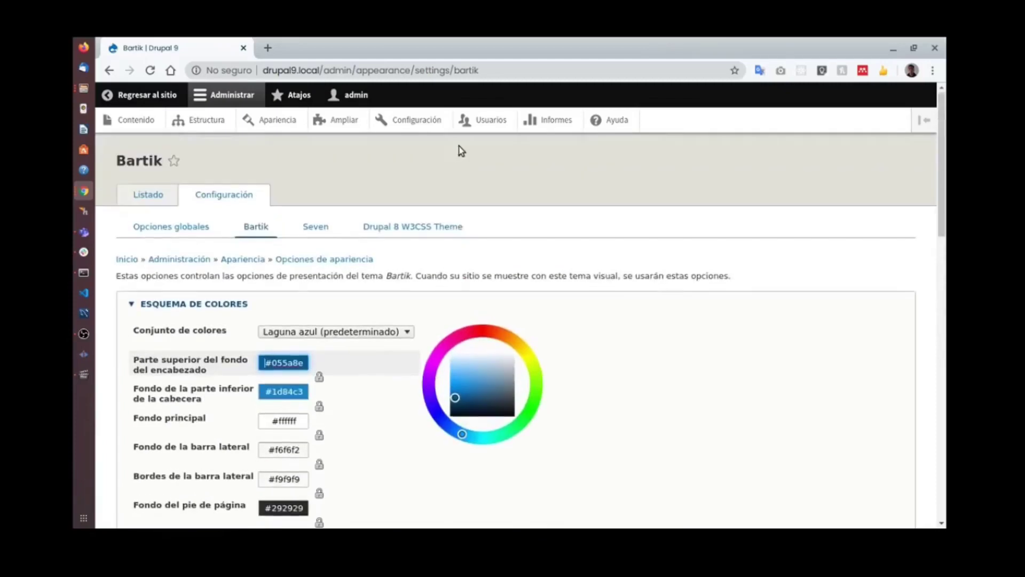
click(431, 238)
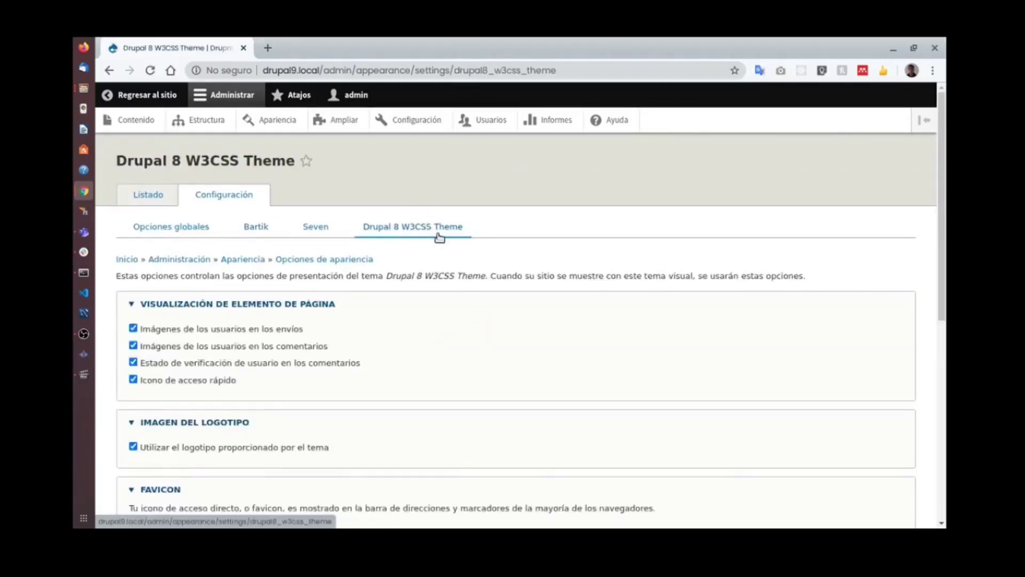
scroll(404, 249, down, 3)
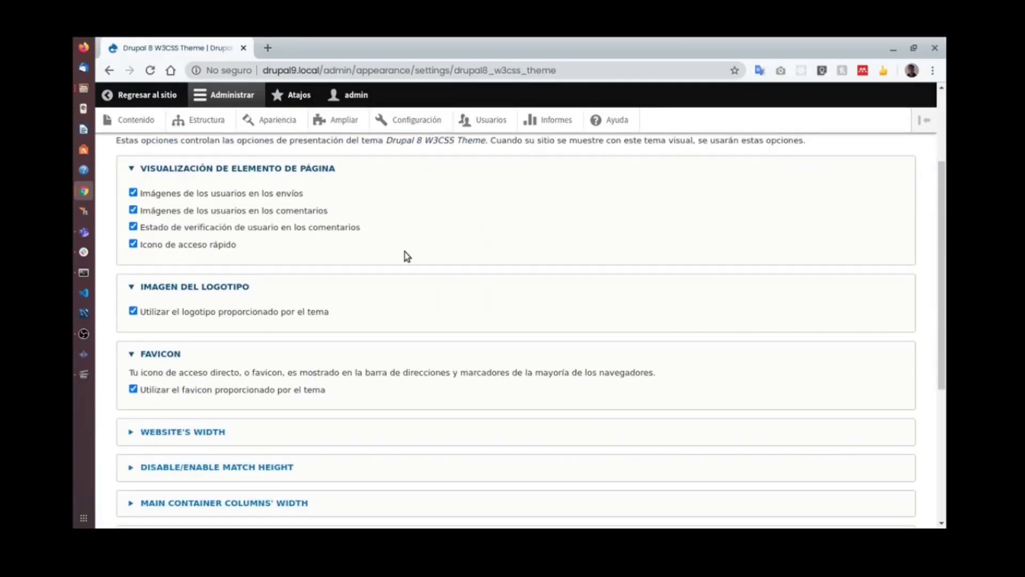
key(super)
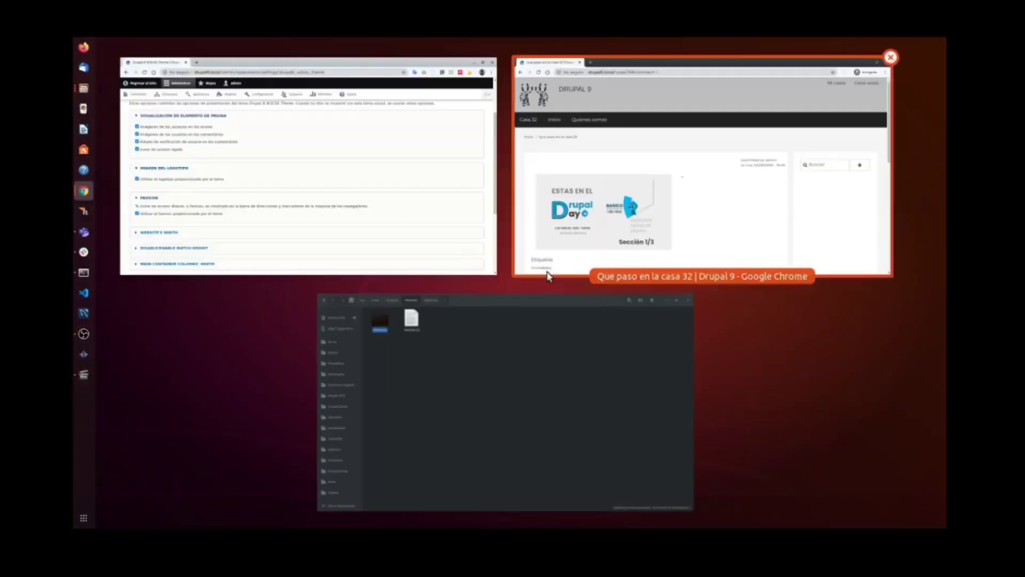
click(531, 215)
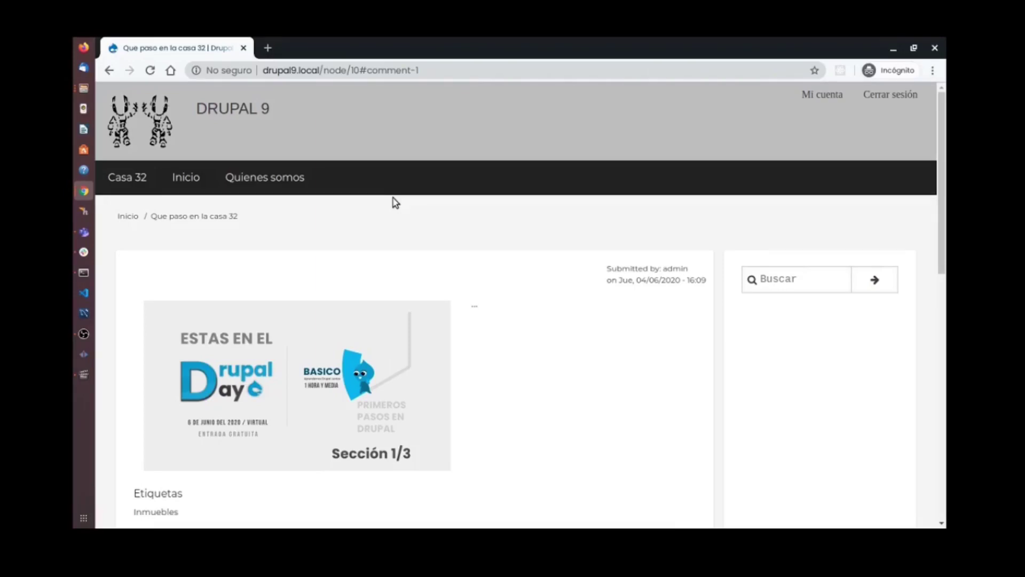
key(super)
click(280, 210)
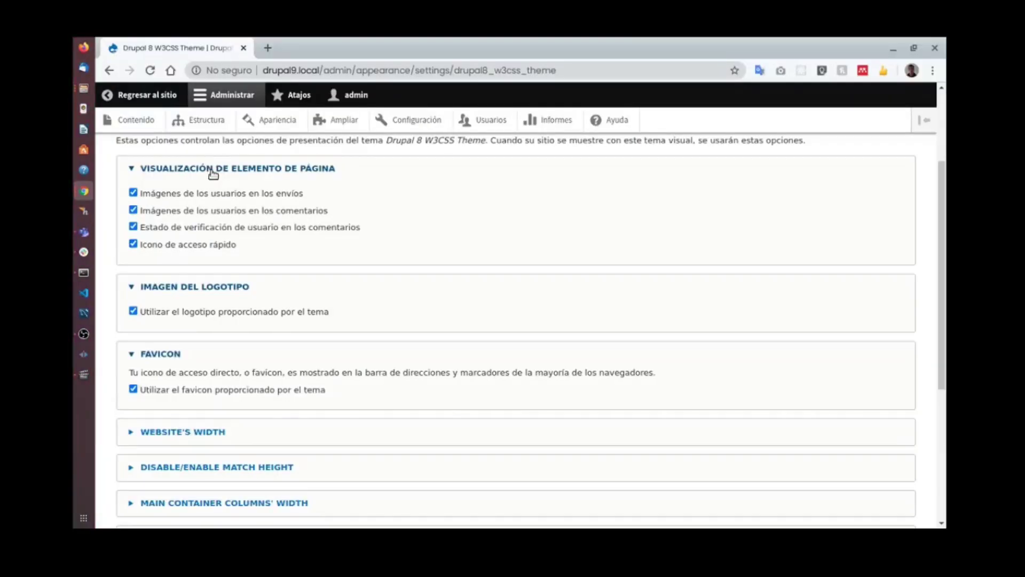
scroll(225, 245, up, 1)
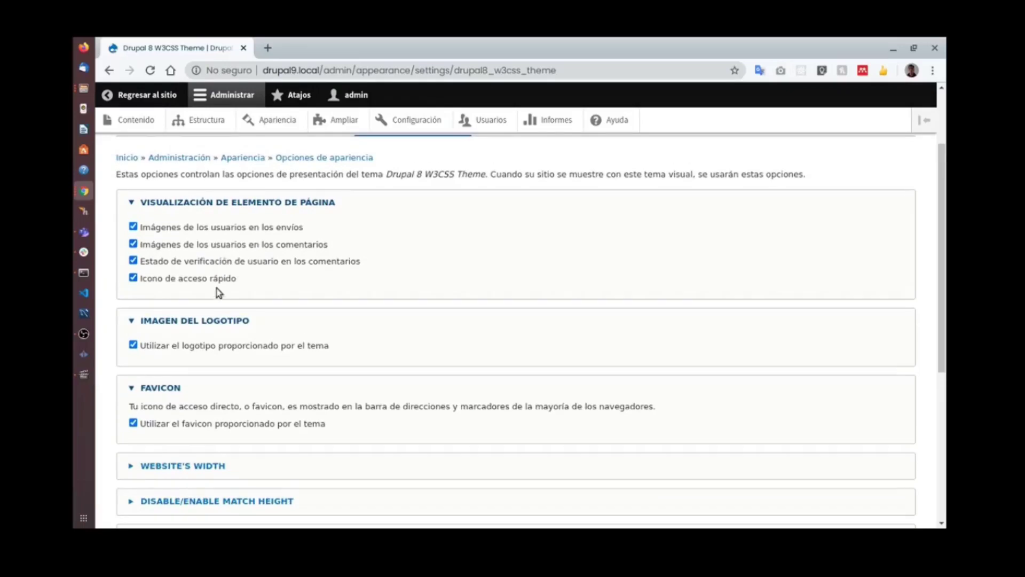
Turn off the default logo and choose LogoDrupalDayFondoGris.png as the logo image to upload.
click(215, 346)
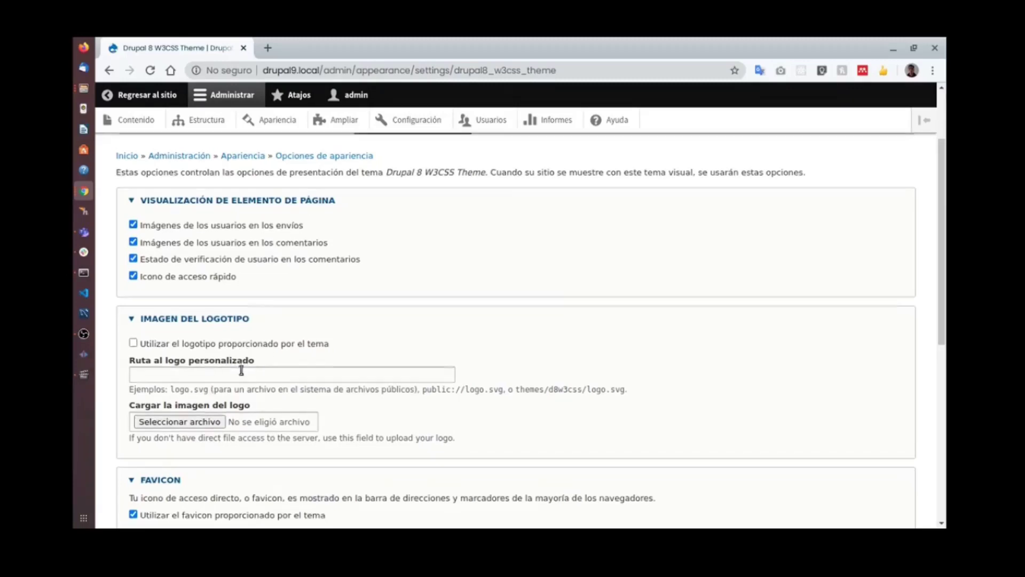
scroll(215, 381, down, 3)
click(181, 321)
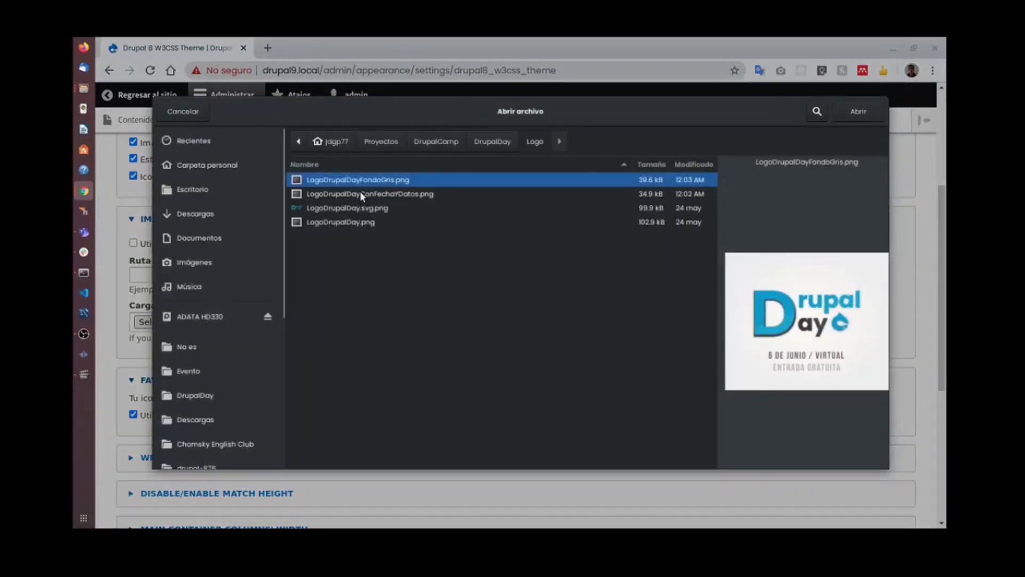
click(353, 207)
click(364, 192)
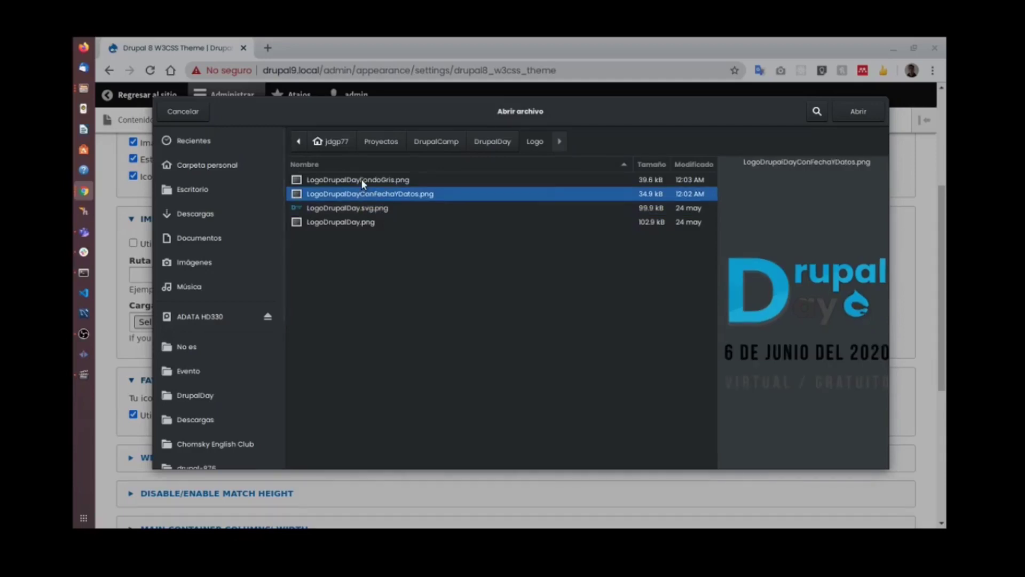
click(361, 179)
click(856, 111)
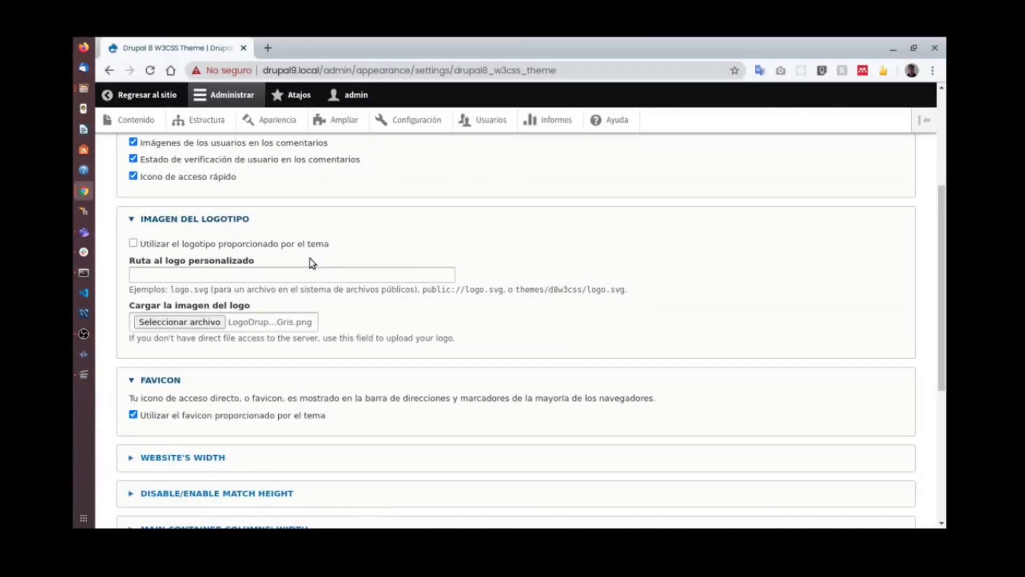
Save the W3CSS theme configuration with the new DrupalDay logo.
scroll(324, 272, down, 3)
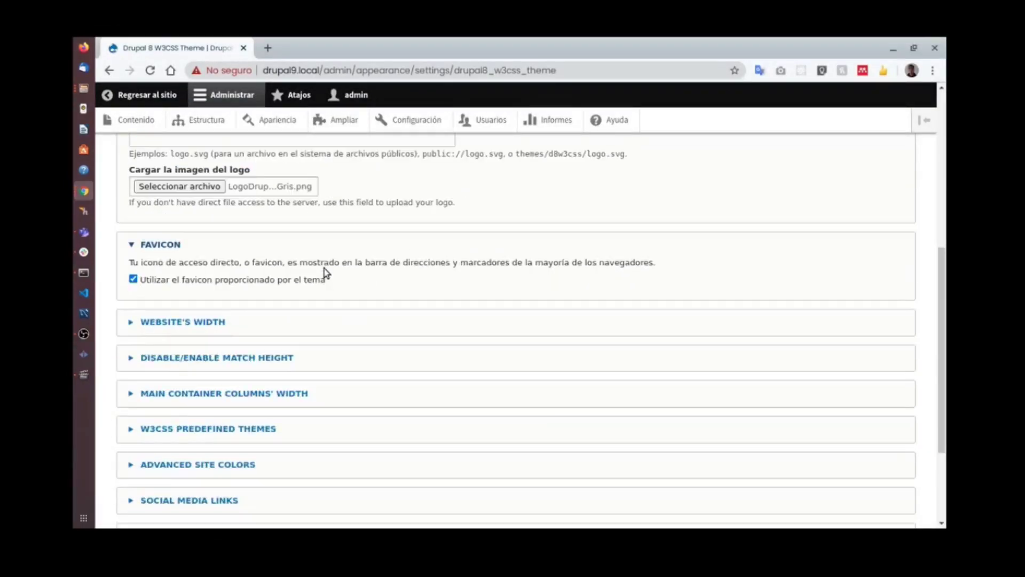
scroll(322, 268, down, 3)
click(187, 462)
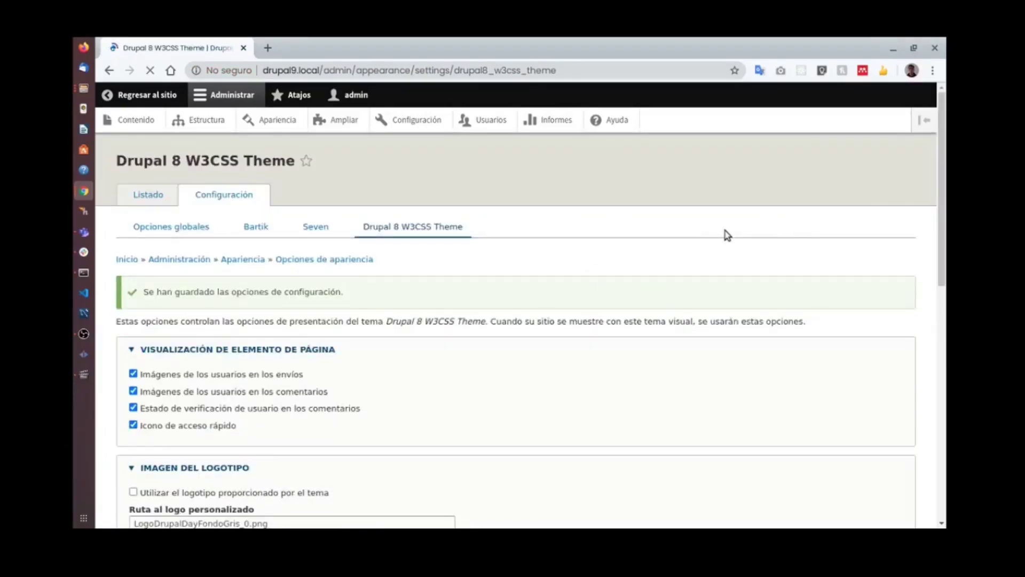
key(super)
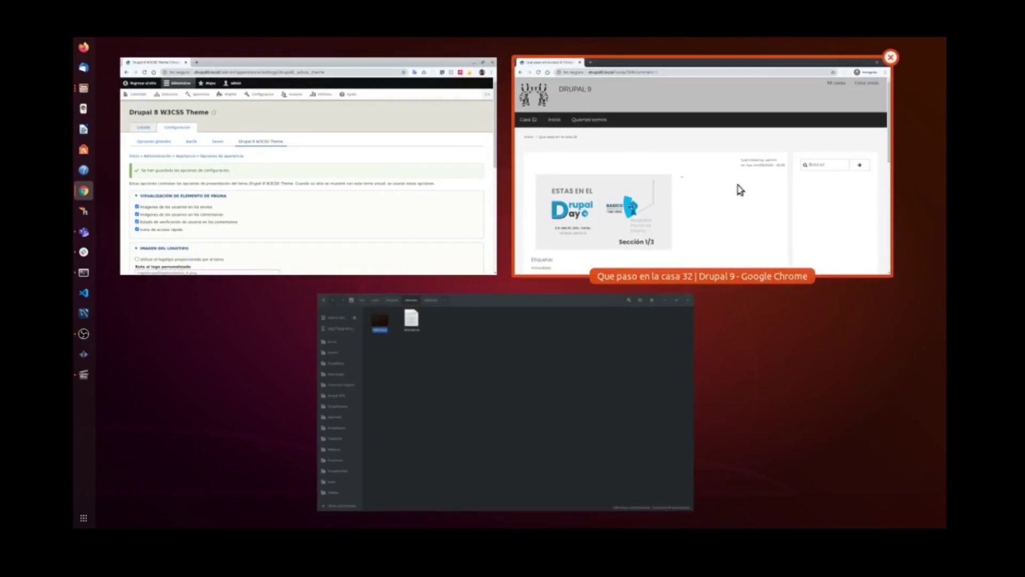
Bring up the 'Que paso en la casa 32' article and select its 'Copyright 2020 - DrupalDay' footer text.
click(739, 190)
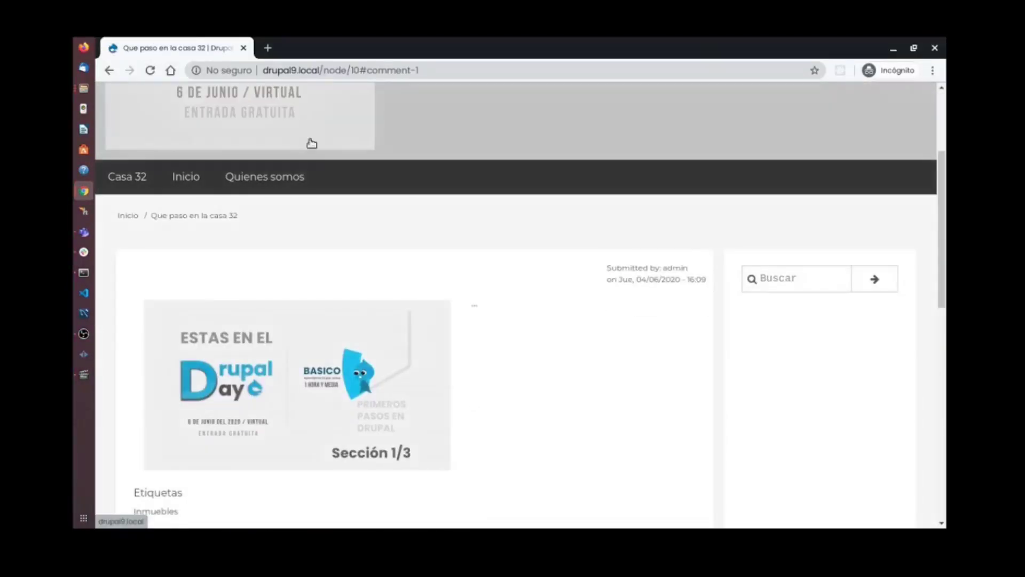
scroll(331, 131, up, 3)
scroll(320, 208, down, 2)
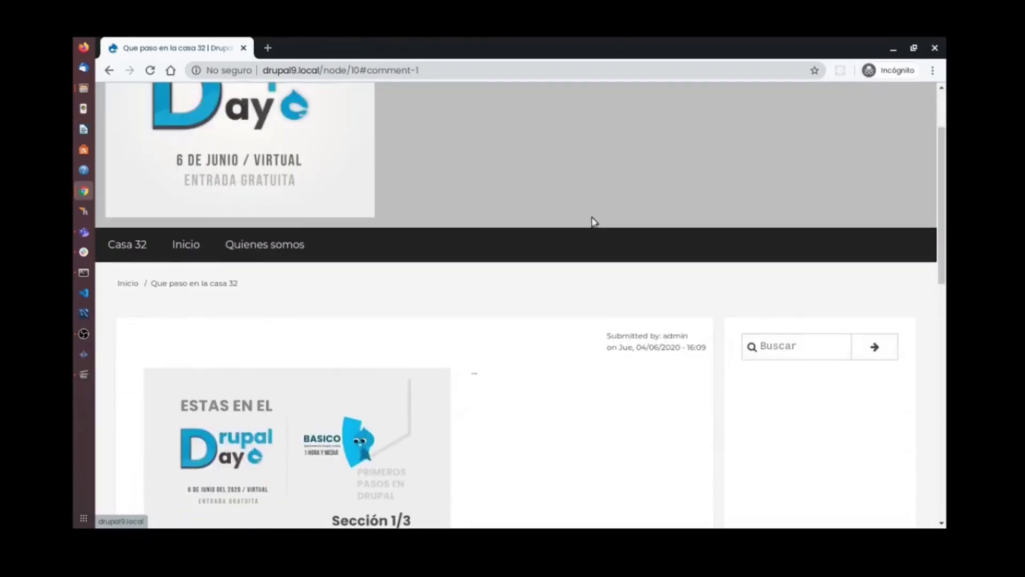
scroll(594, 222, down, 10)
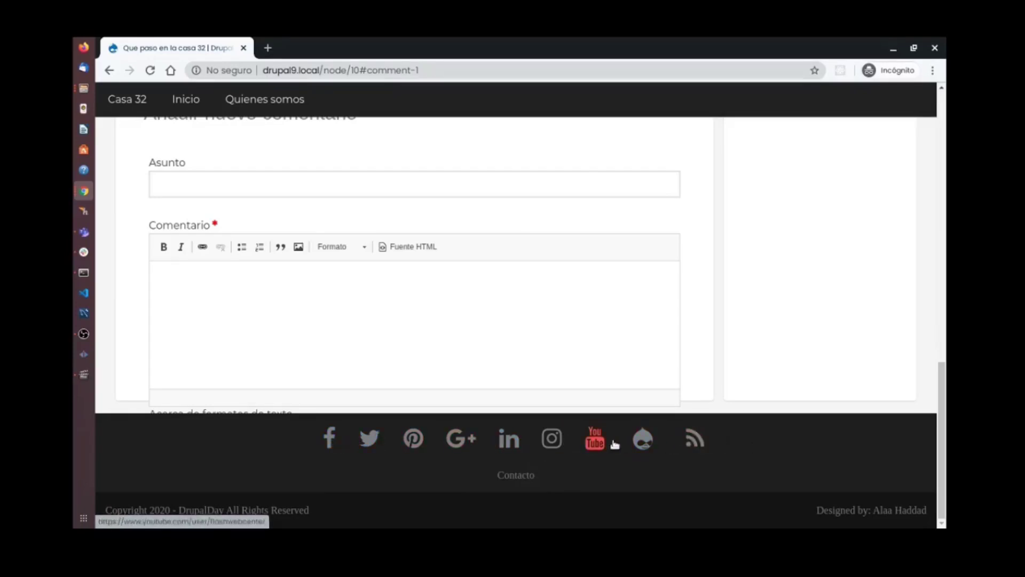
drag(320, 510, 101, 512)
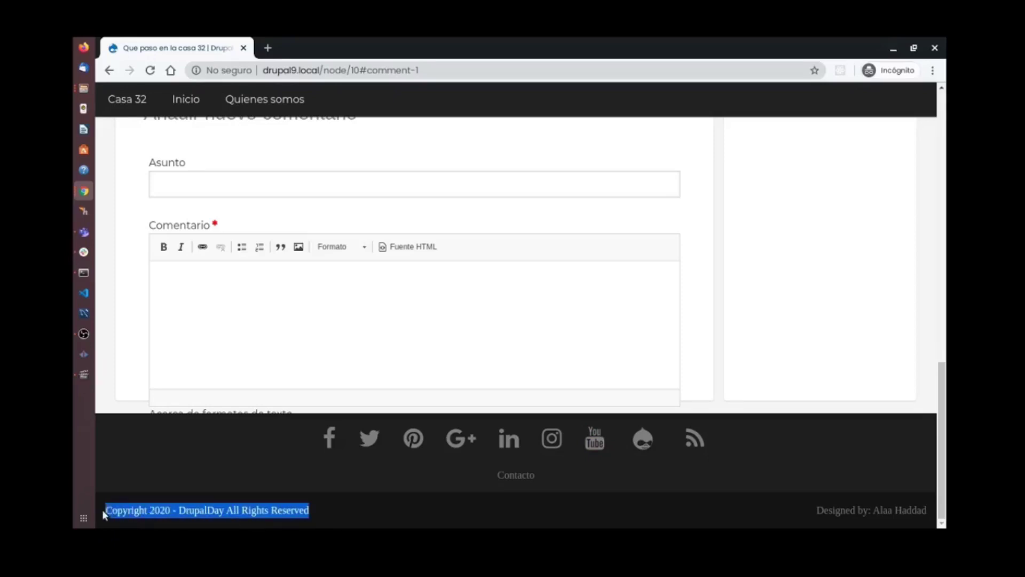
drag(179, 510, 226, 508)
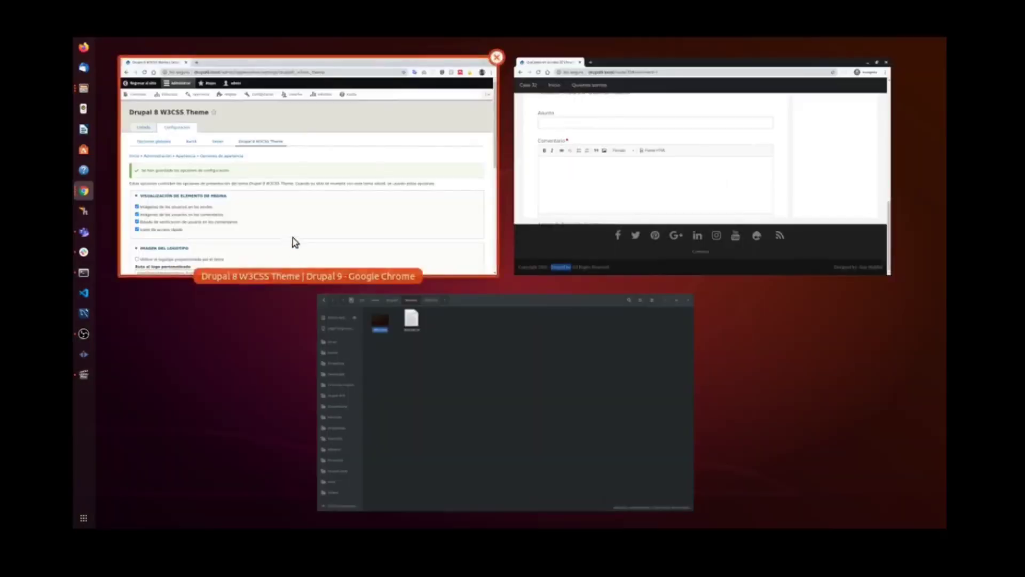
Back in the site admin, go to Appearance and open the W3CSS theme's settings.
click(293, 238)
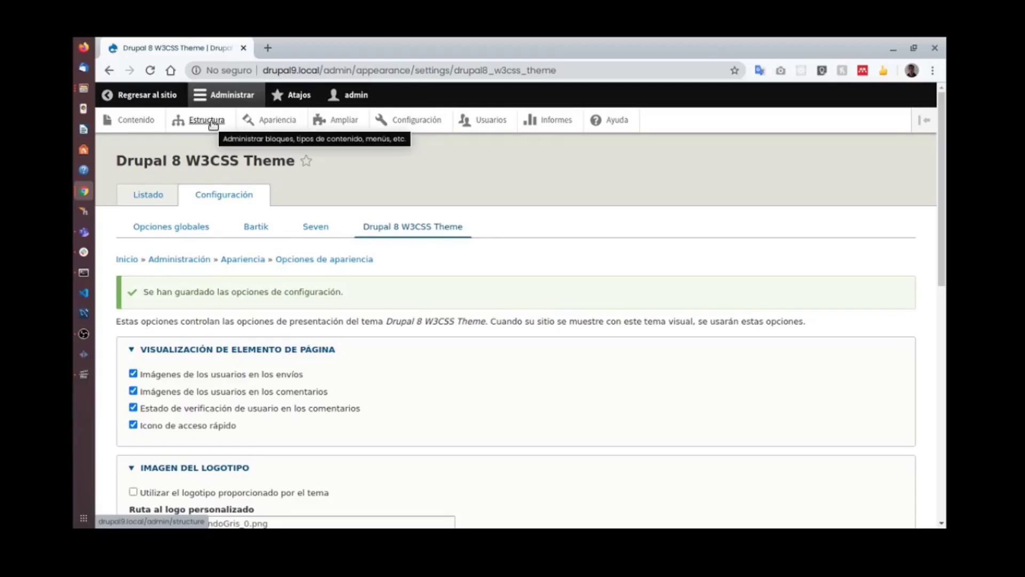
click(277, 119)
scroll(360, 171, down, 3)
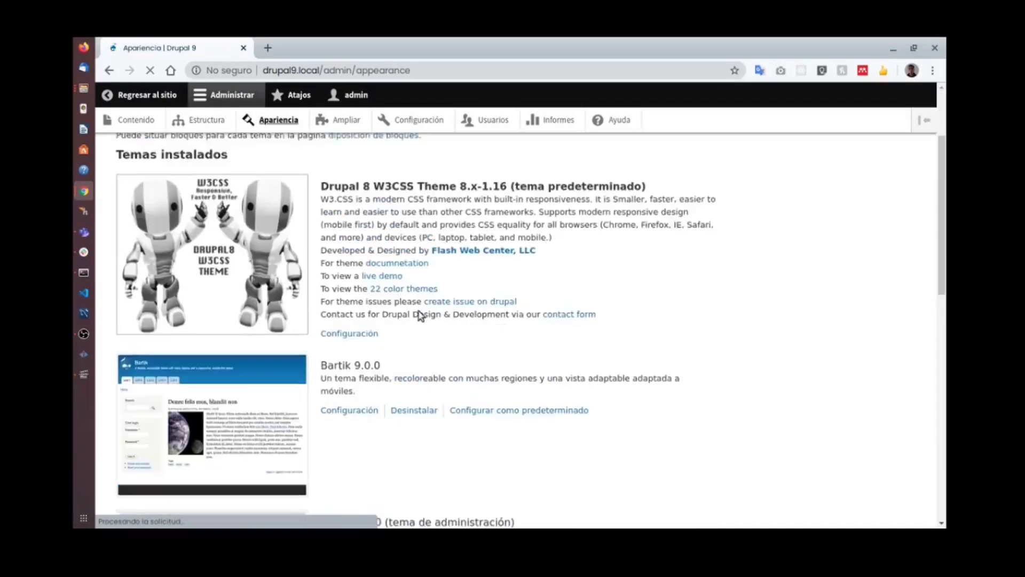
click(362, 323)
scroll(434, 274, down, 10)
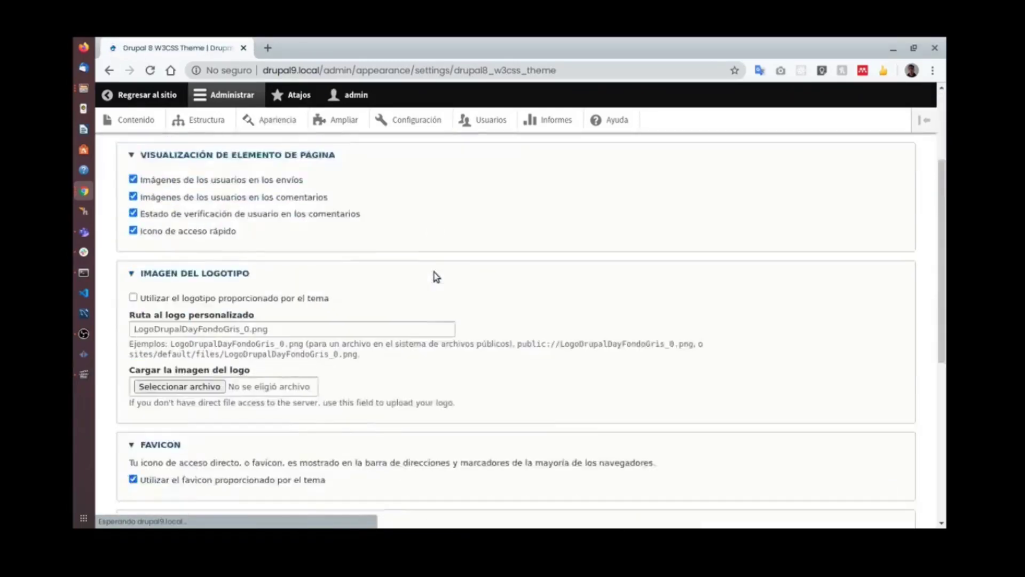
scroll(208, 326, down, 5)
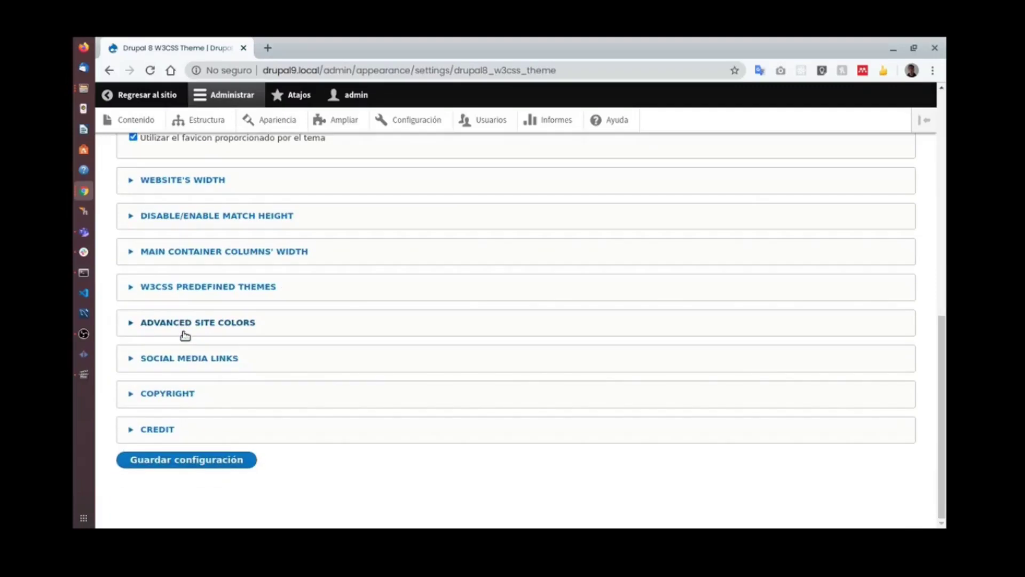
Set the copyright text to 'Copyright 2020 -DrupalDay All Rights Reserved' and save the configuration.
click(190, 358)
scroll(312, 284, down, 7)
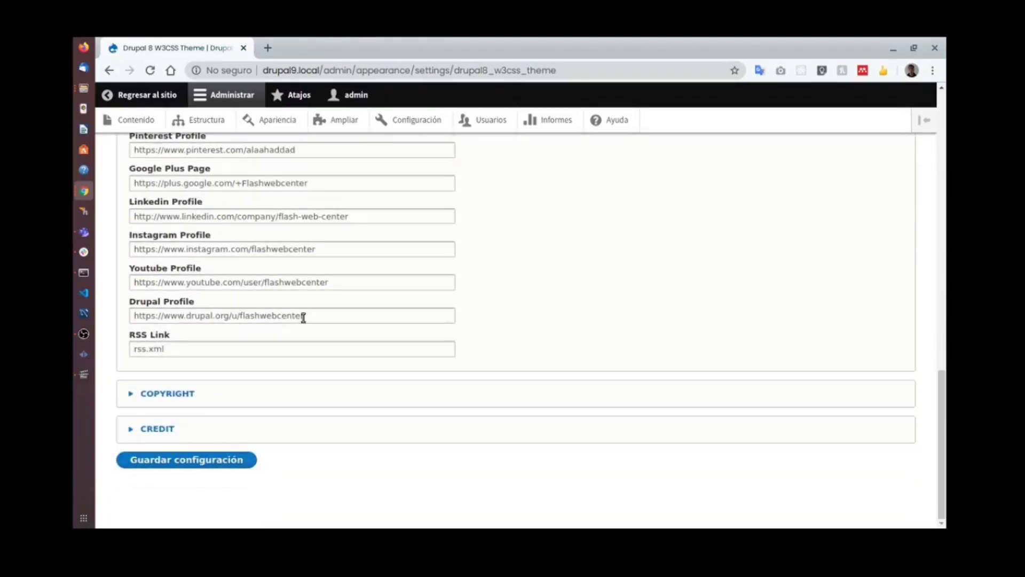
click(189, 399)
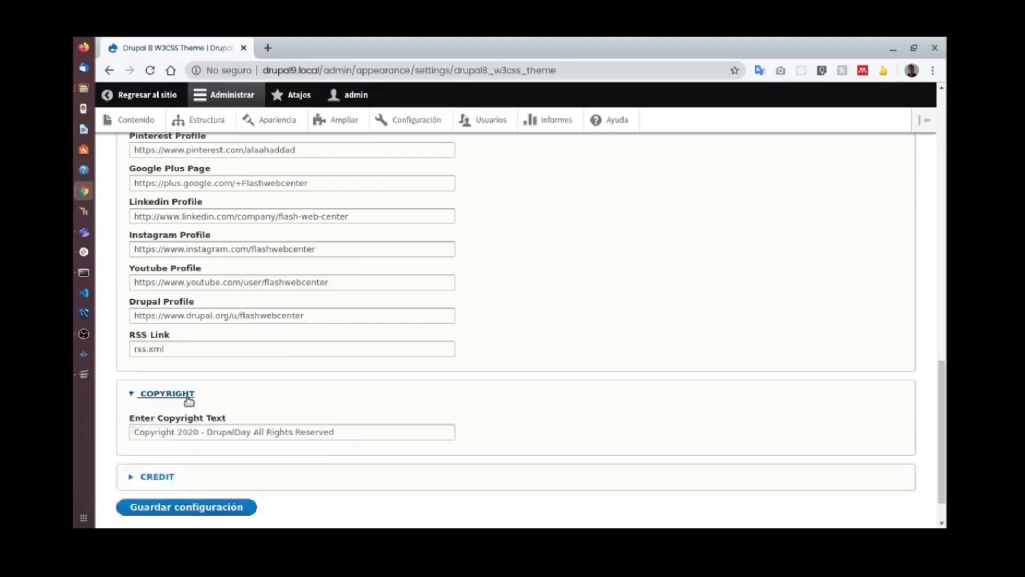
scroll(242, 405, down, 1)
double_click(229, 385)
key(ctrl+c)
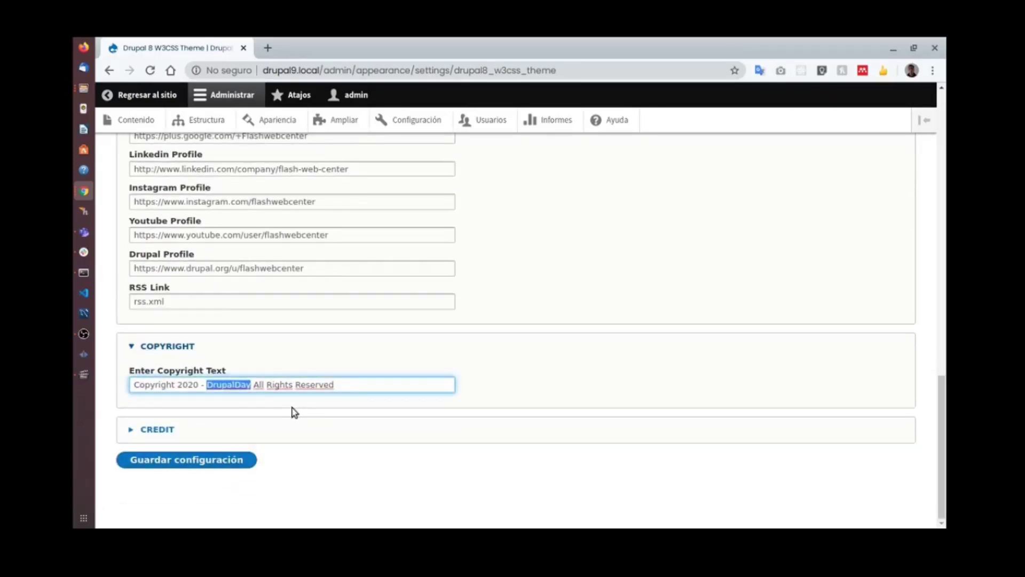
key(BackSpace)
key(BackSpace)
key(ctrl+v)
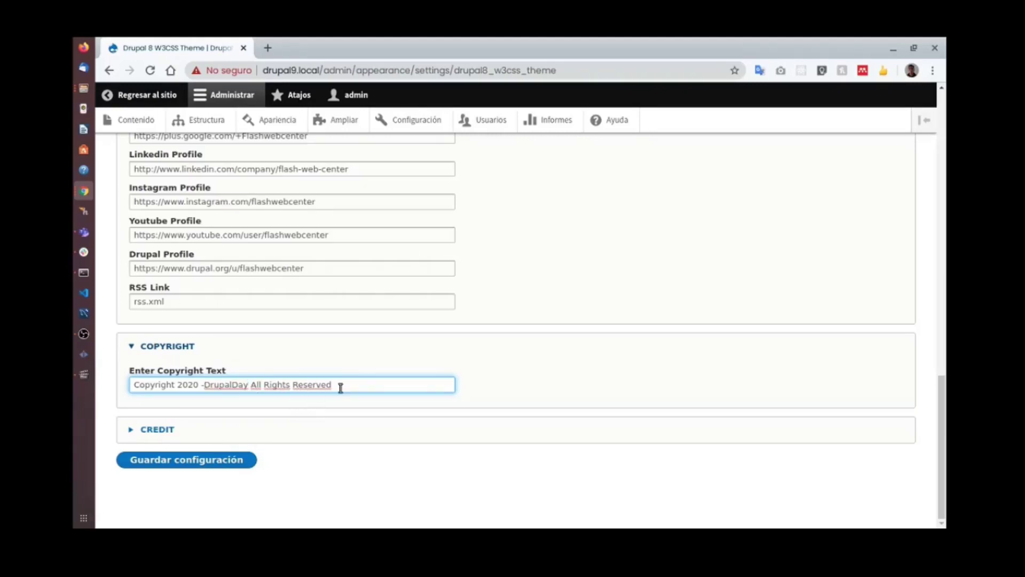
click(240, 458)
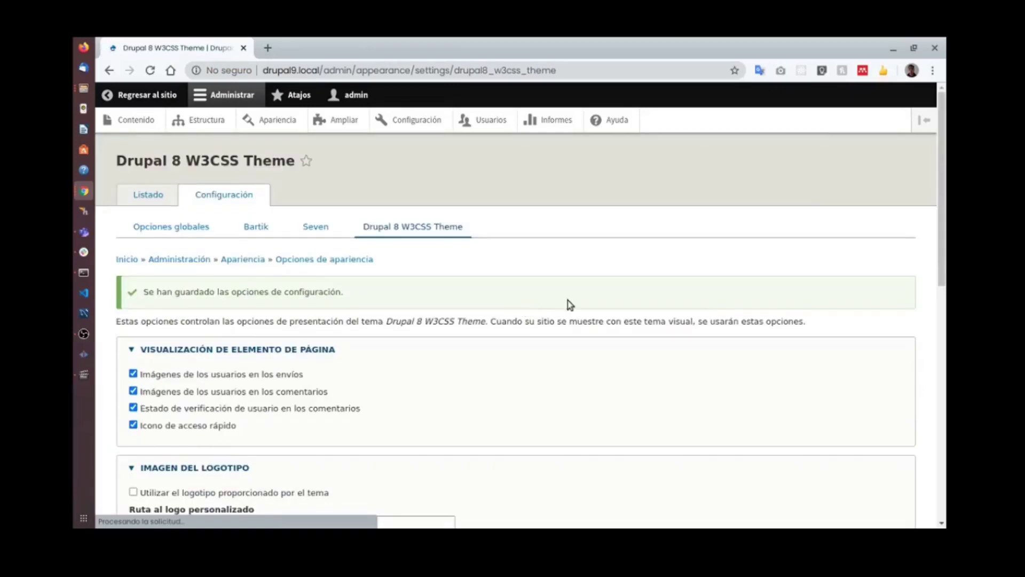
key(super)
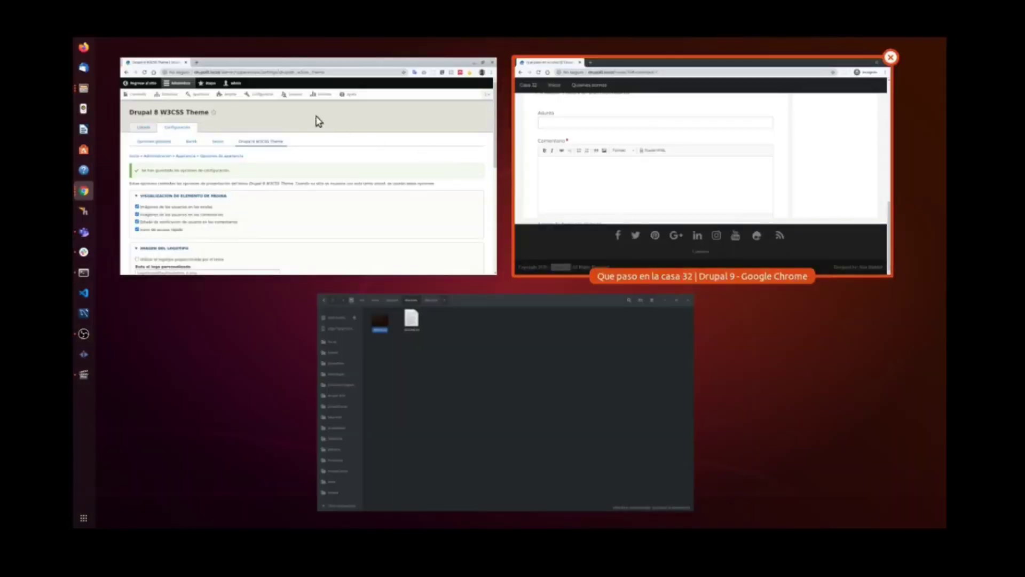
Reload the public article page and check the footer shows 'Copyright 2020 -DrupalDay All Rights Reserved'.
key(Return)
click(149, 70)
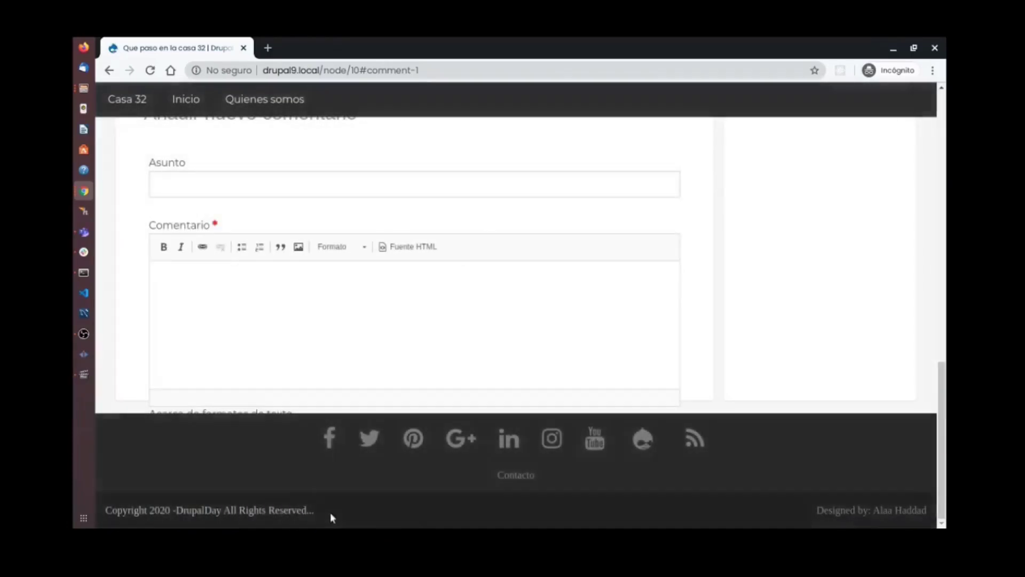
double_click(213, 509)
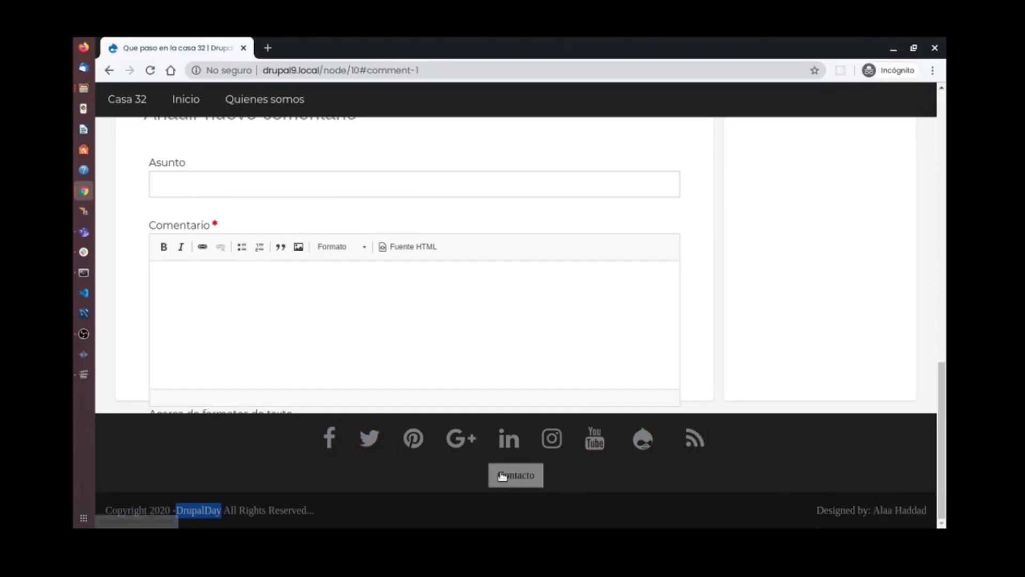
scroll(530, 475, up, 7)
scroll(470, 160, up, 5)
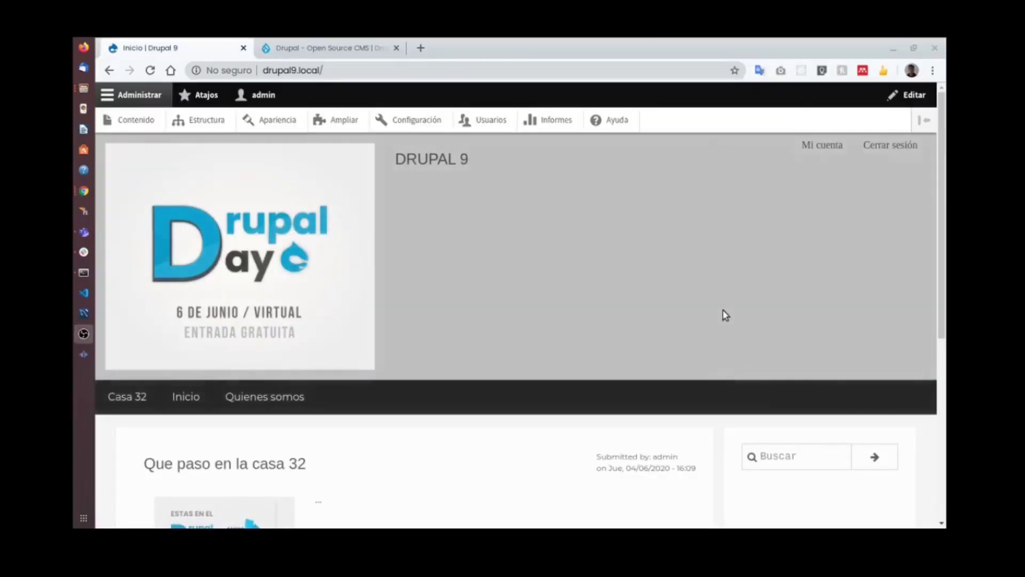
scroll(678, 310, down, 5)
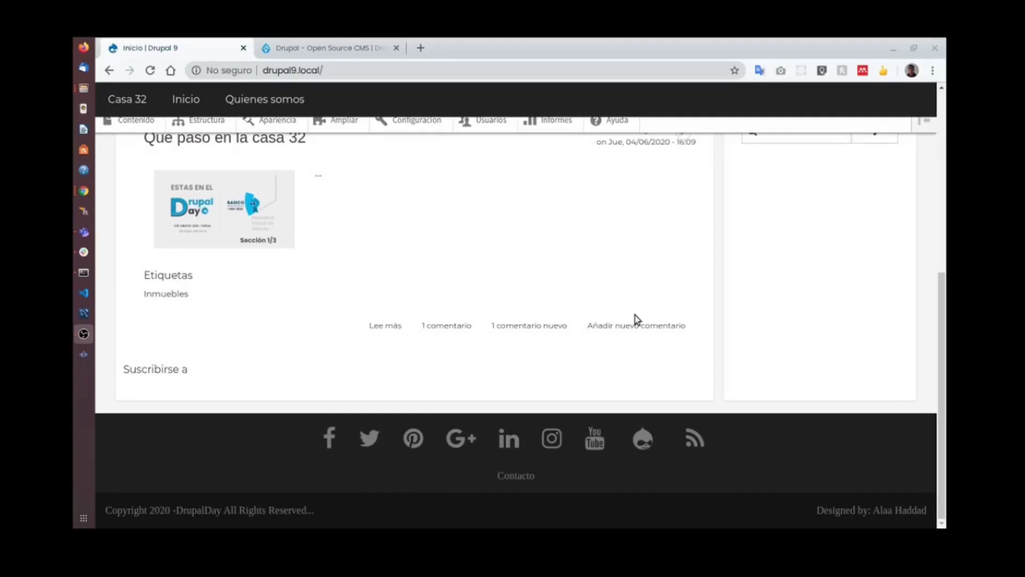
scroll(541, 320, up, 5)
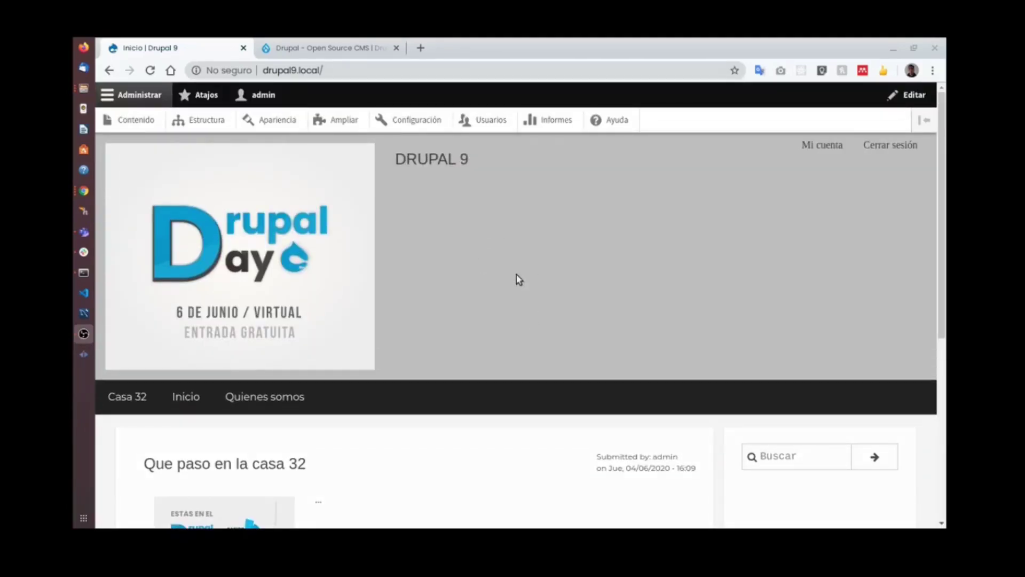
scroll(490, 283, down, 5)
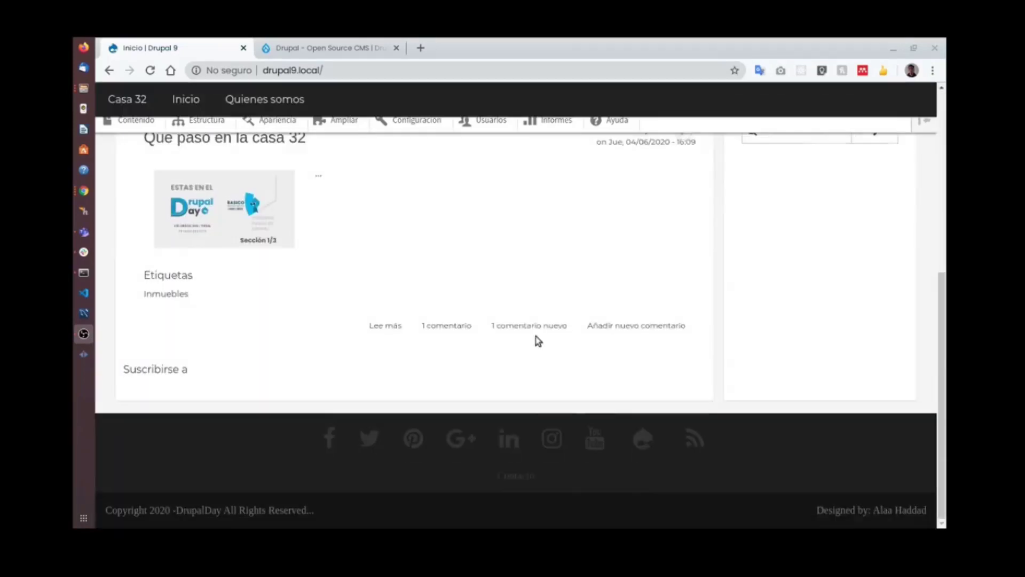
scroll(538, 338, up, 5)
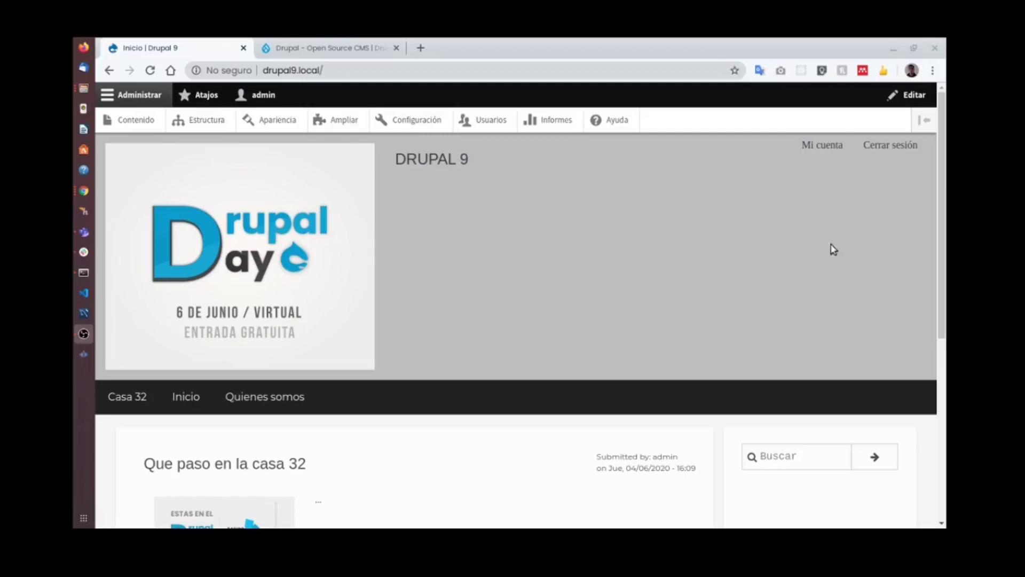
scroll(542, 303, down, 5)
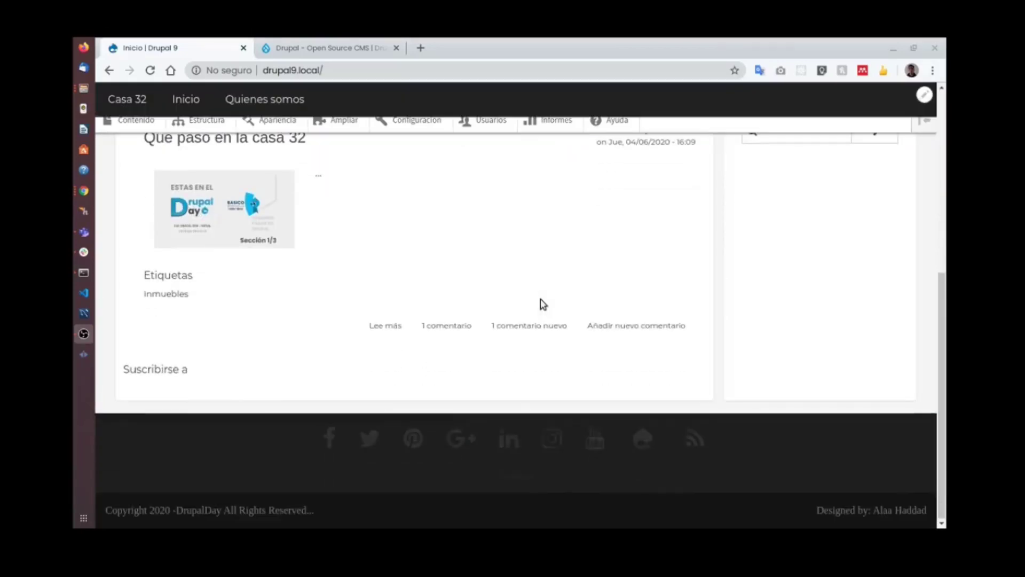
scroll(541, 304, up, 5)
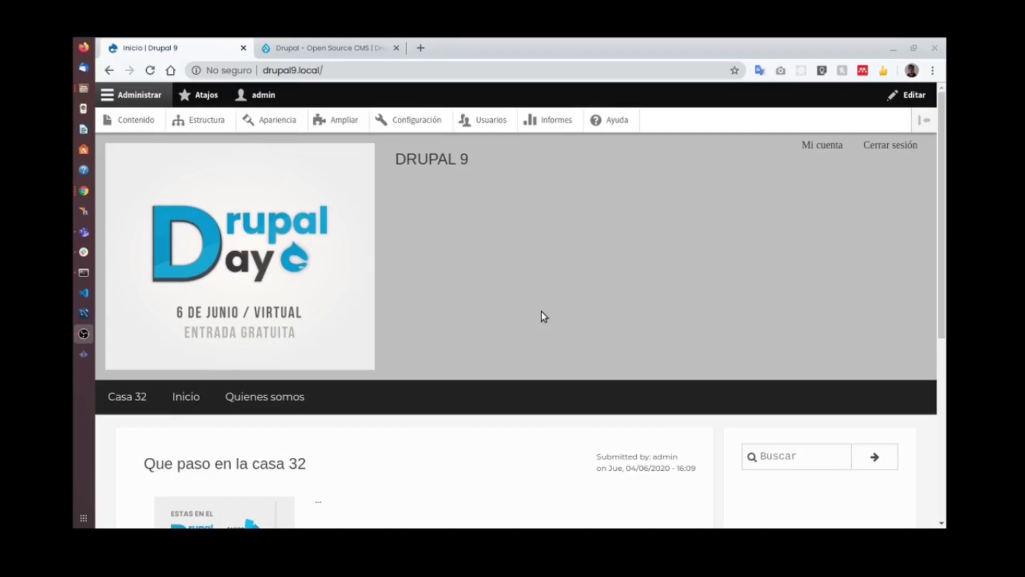
scroll(504, 230, down, 2)
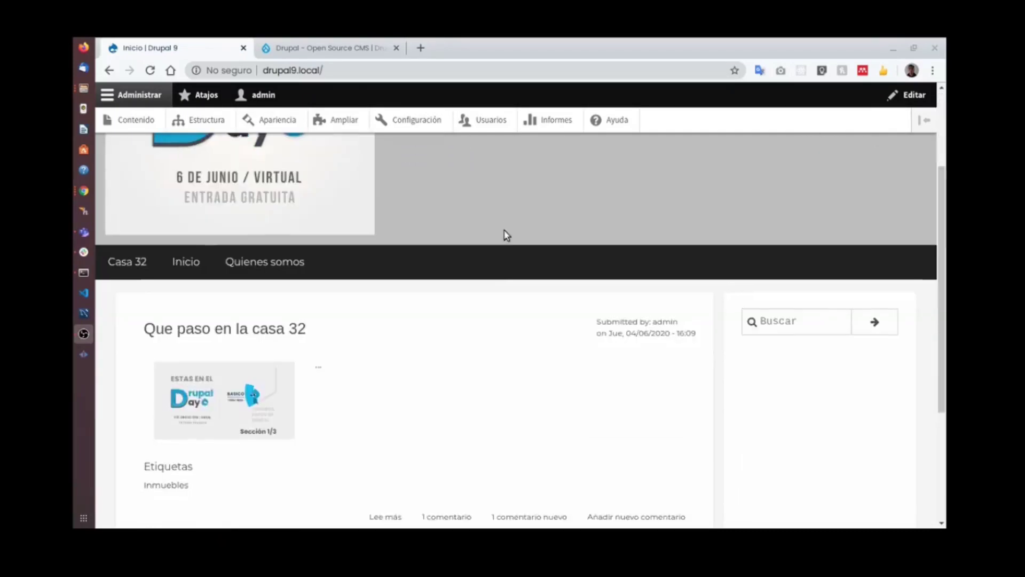
scroll(568, 322, up, 2)
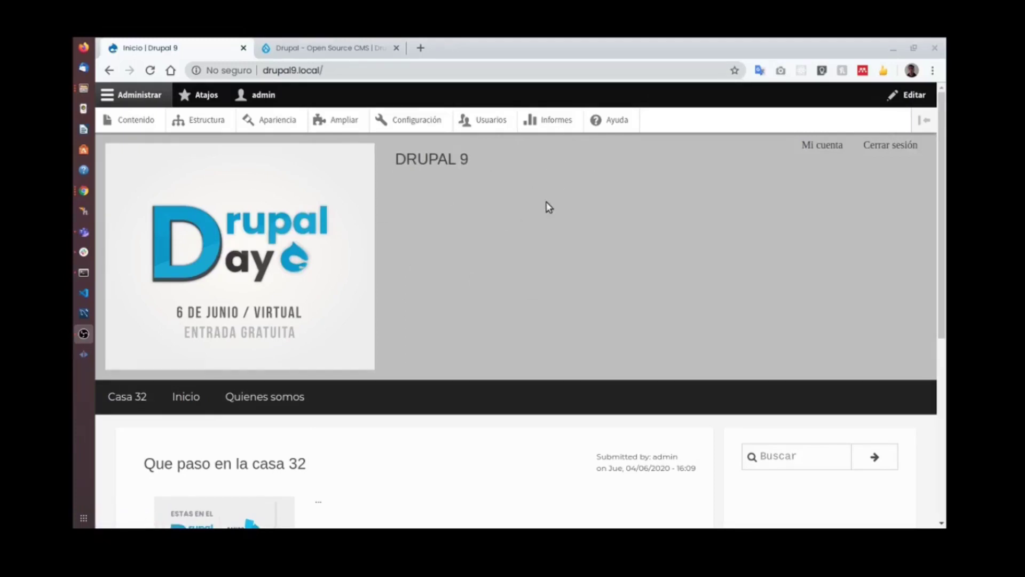
click(335, 50)
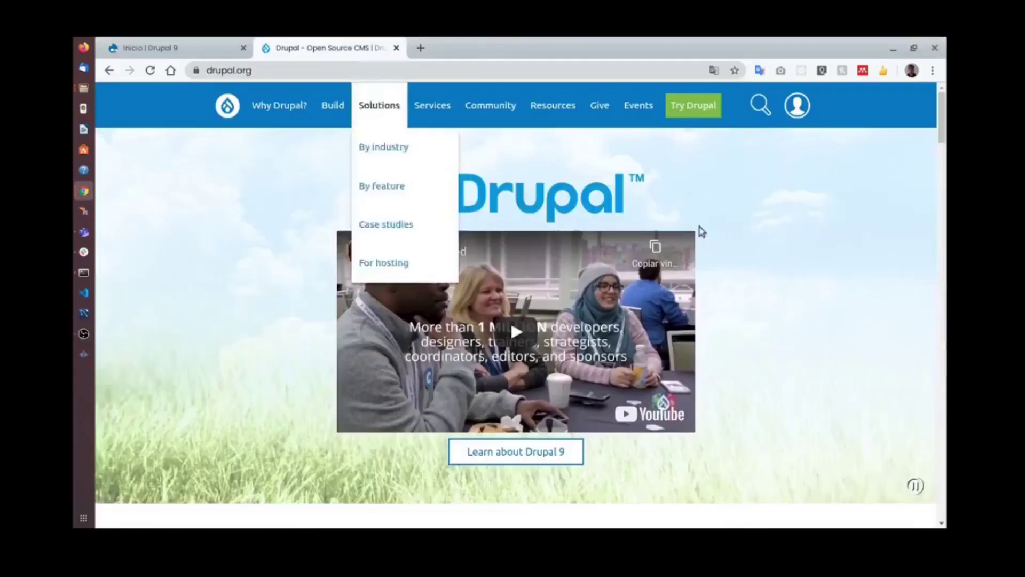
Open the drupal.org contributed modules listing and filter it to modules working with Drupal 9.
scroll(862, 229, down, 3)
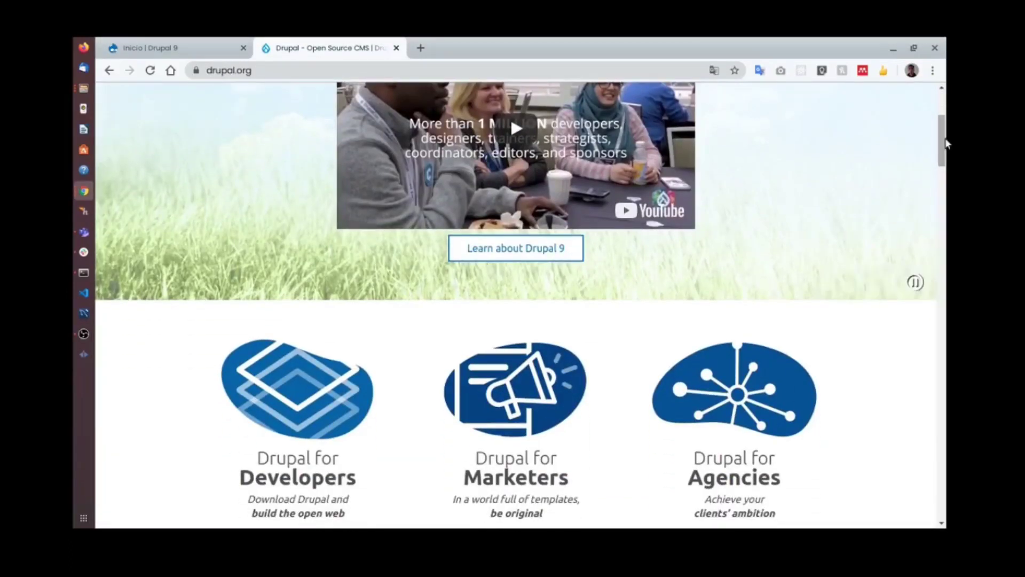
scroll(379, 85, up, 4)
drag(941, 107, 941, 513)
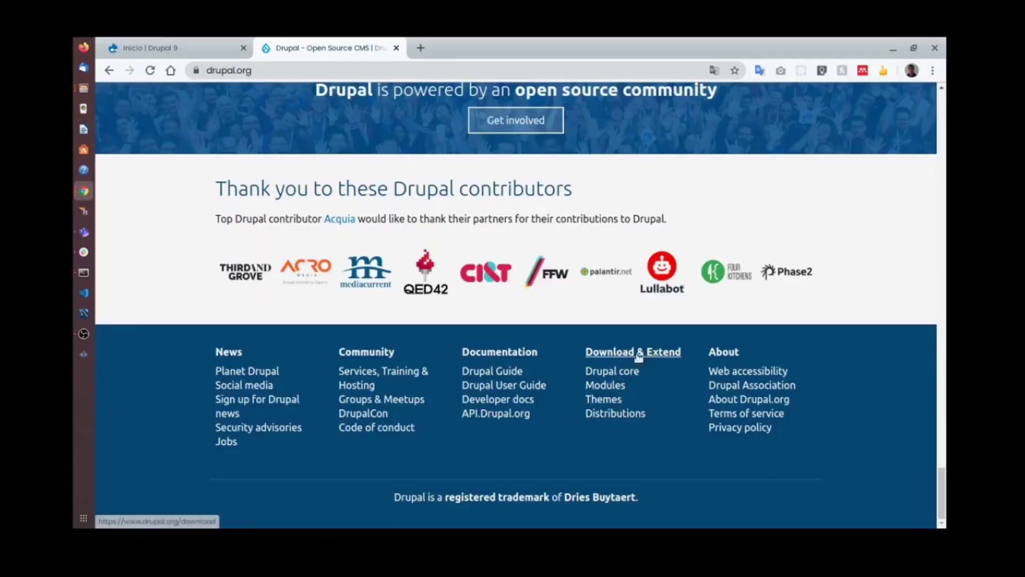
click(613, 386)
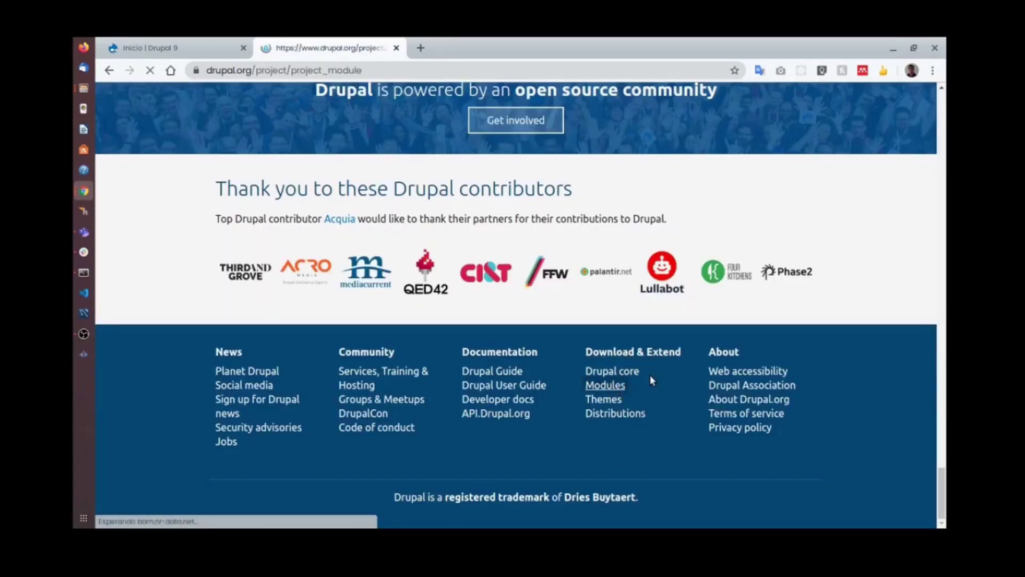
scroll(488, 293, down, 12)
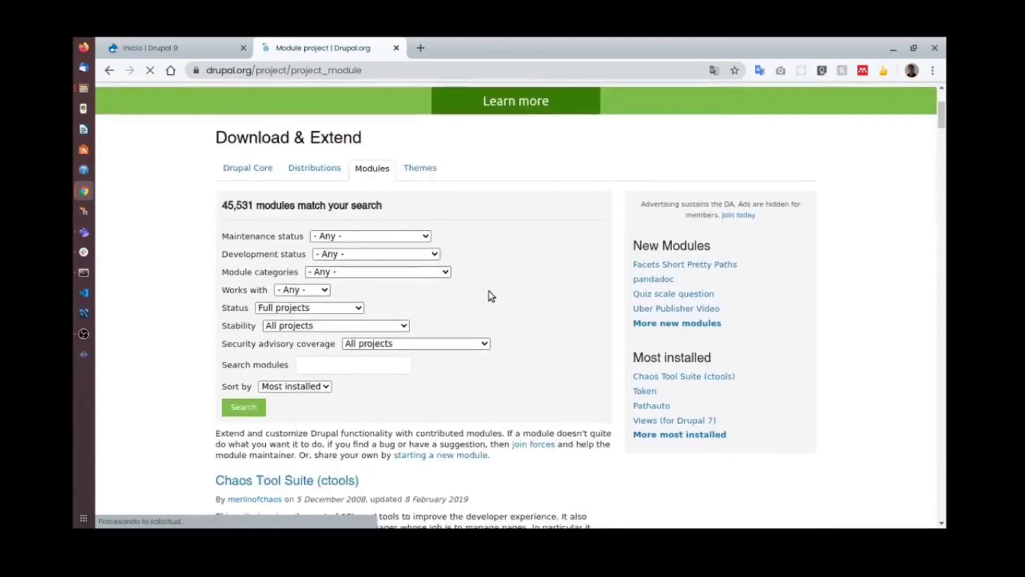
scroll(491, 291, up, 12)
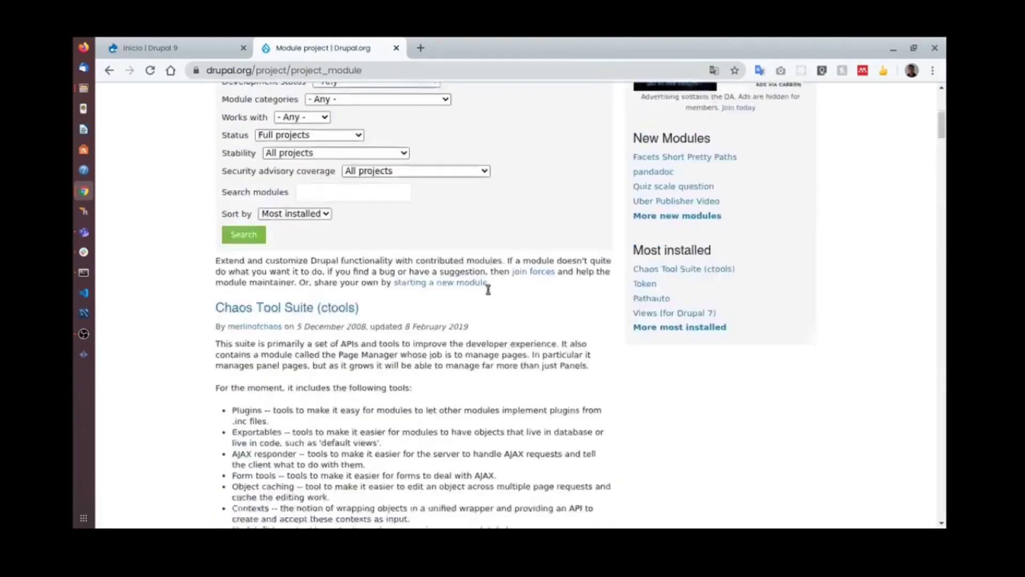
click(299, 291)
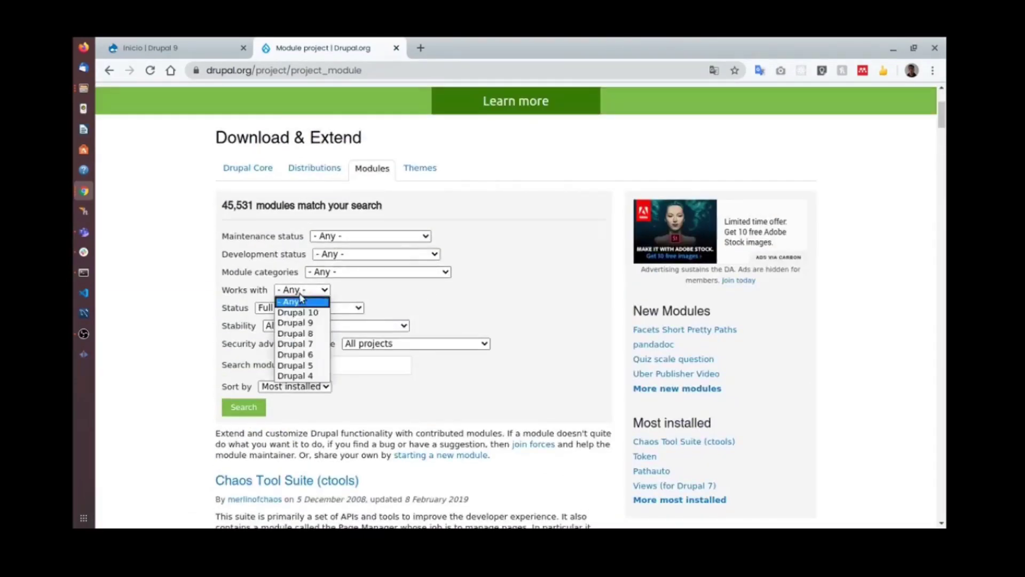
click(319, 325)
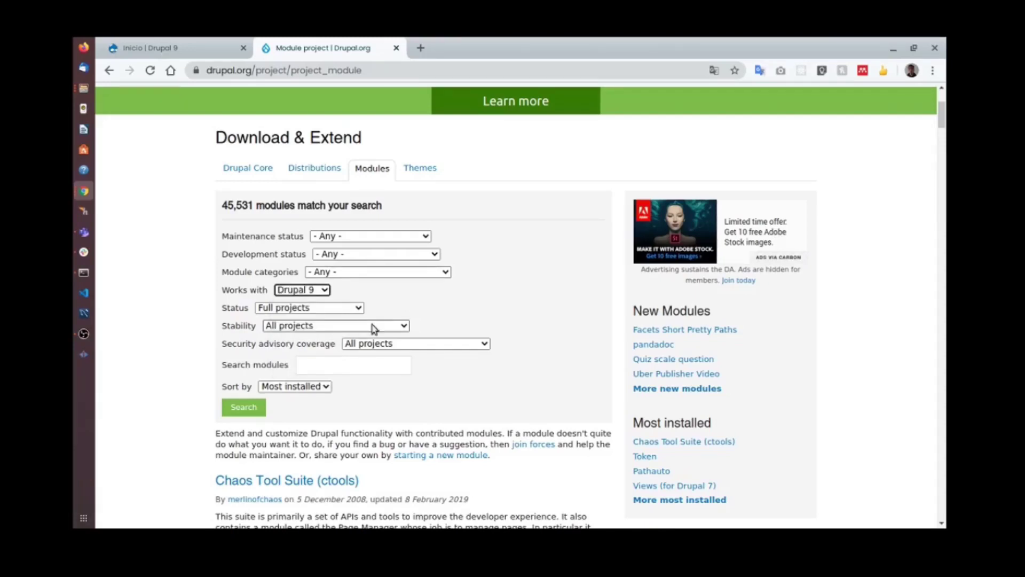
scroll(248, 369, down, 1)
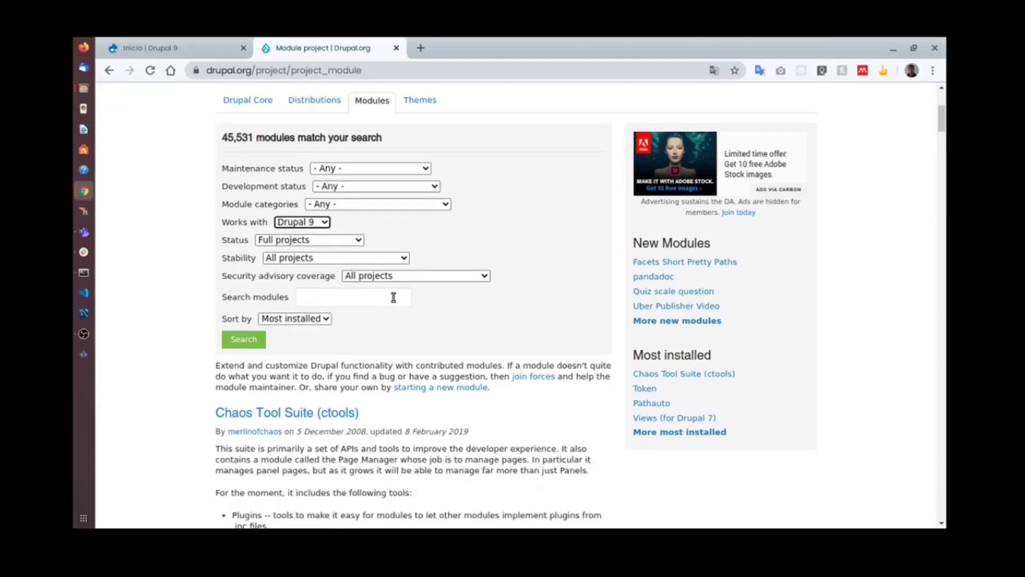
click(258, 336)
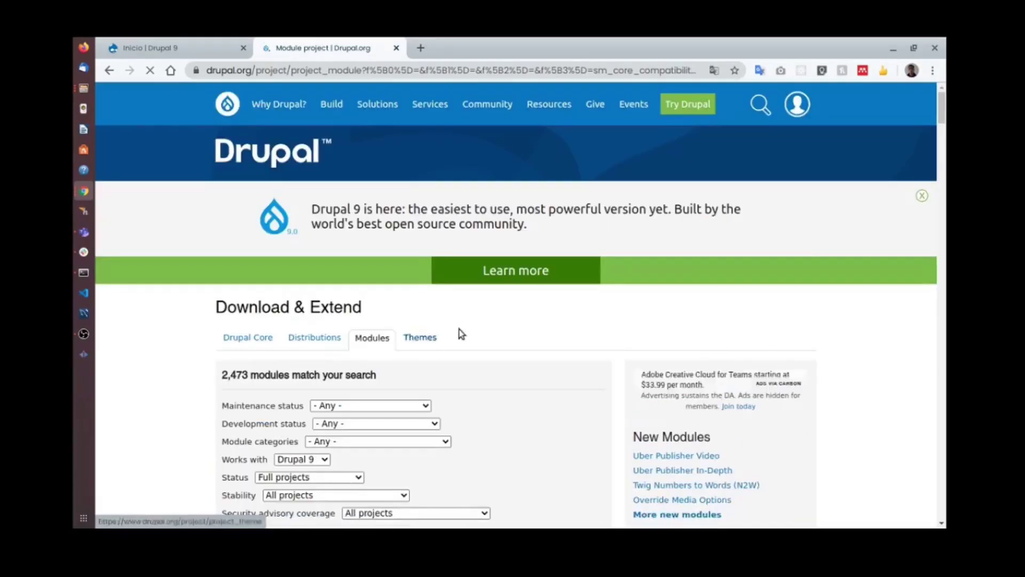
Open the Token module in a new tab and view its 8.x-1.7 release downloads.
scroll(456, 367, down, 7)
scroll(457, 372, down, 2)
scroll(380, 297, up, 5)
scroll(241, 245, down, 1)
right_click(241, 245)
click(262, 247)
click(471, 51)
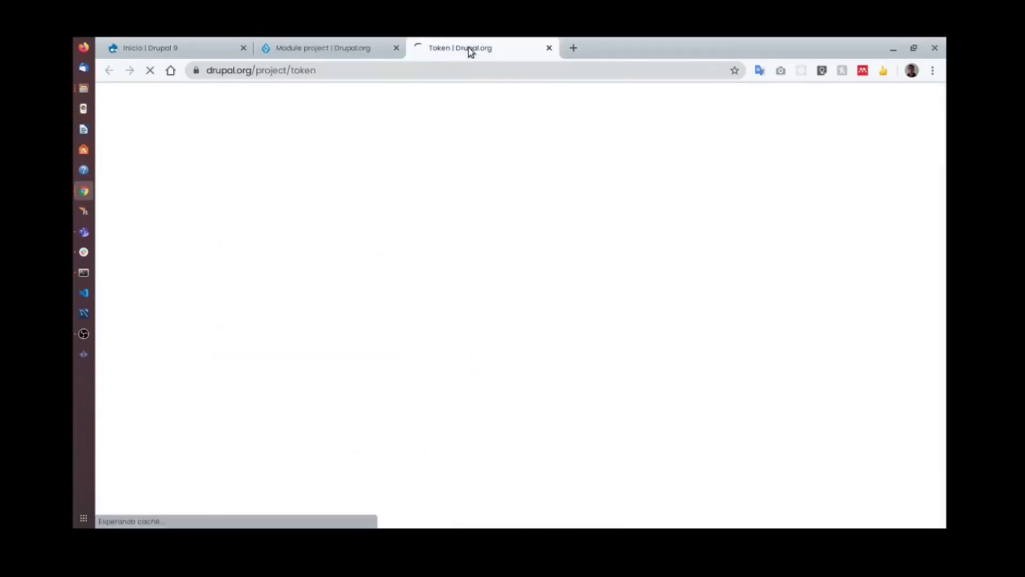
scroll(263, 288, down, 3)
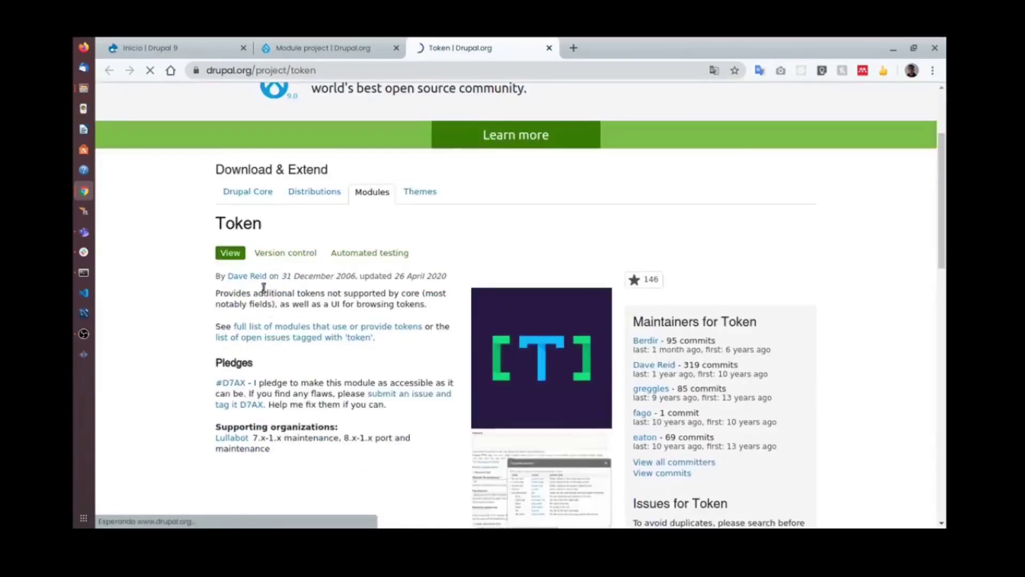
scroll(263, 288, down, 10)
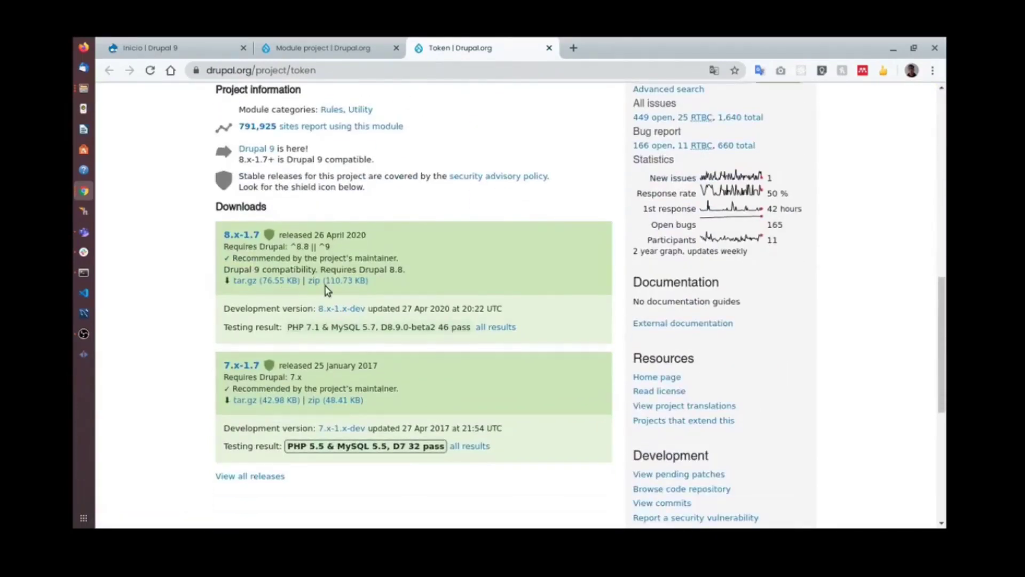
click(84, 88)
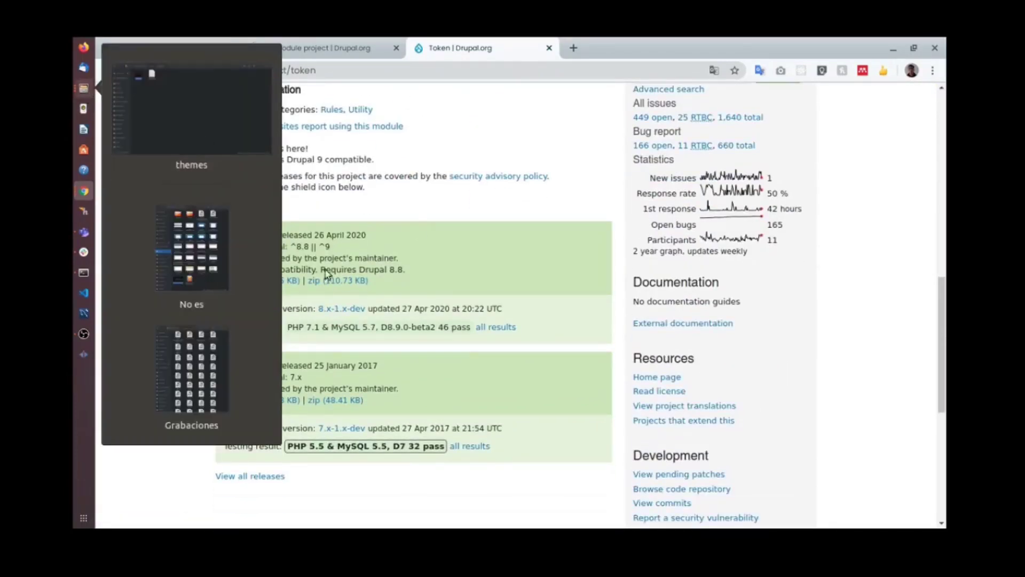
In Files, open the drupal9 site's modules folder (only README.txt), then return to the browser.
click(207, 144)
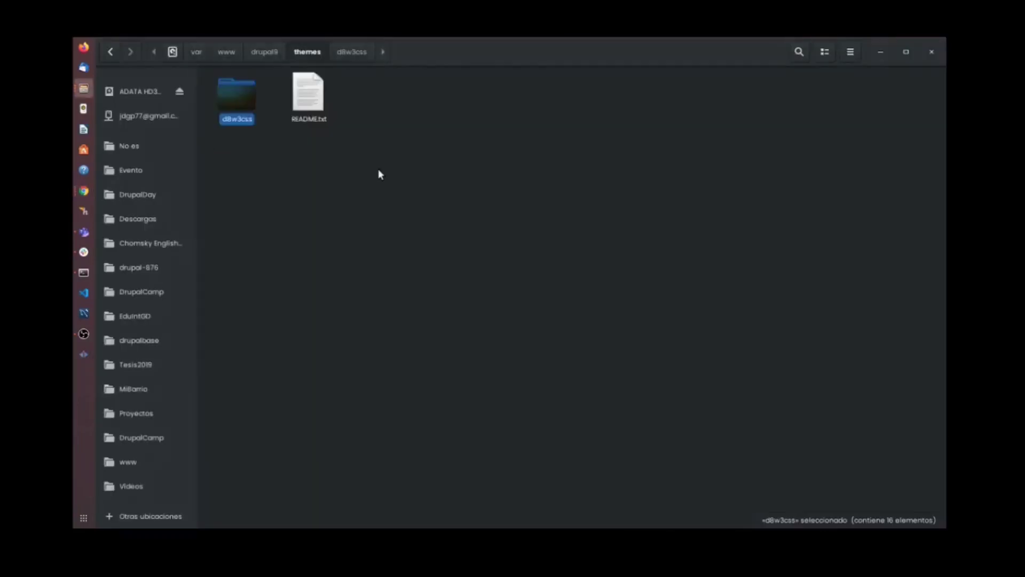
click(264, 52)
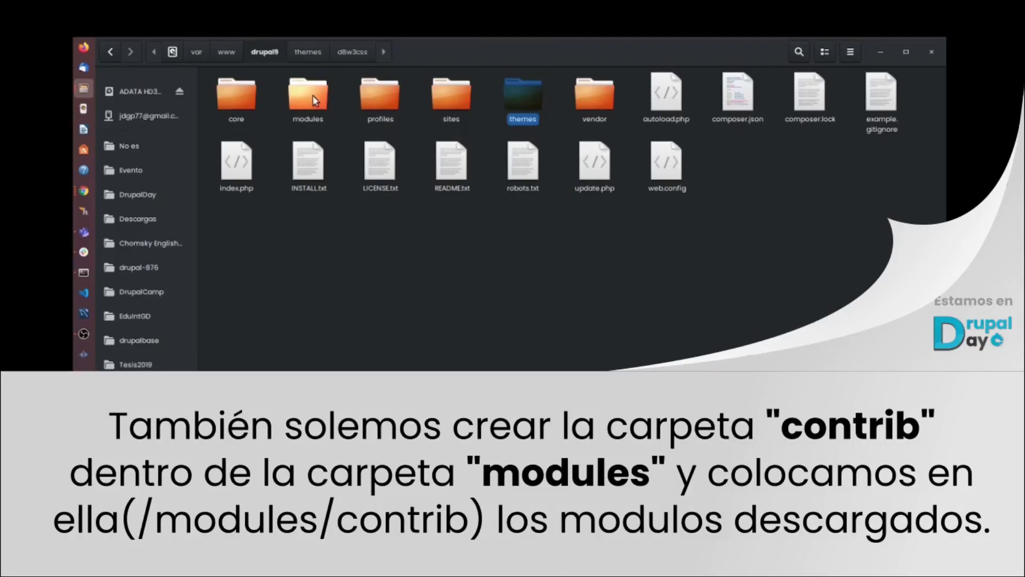
double_click(308, 95)
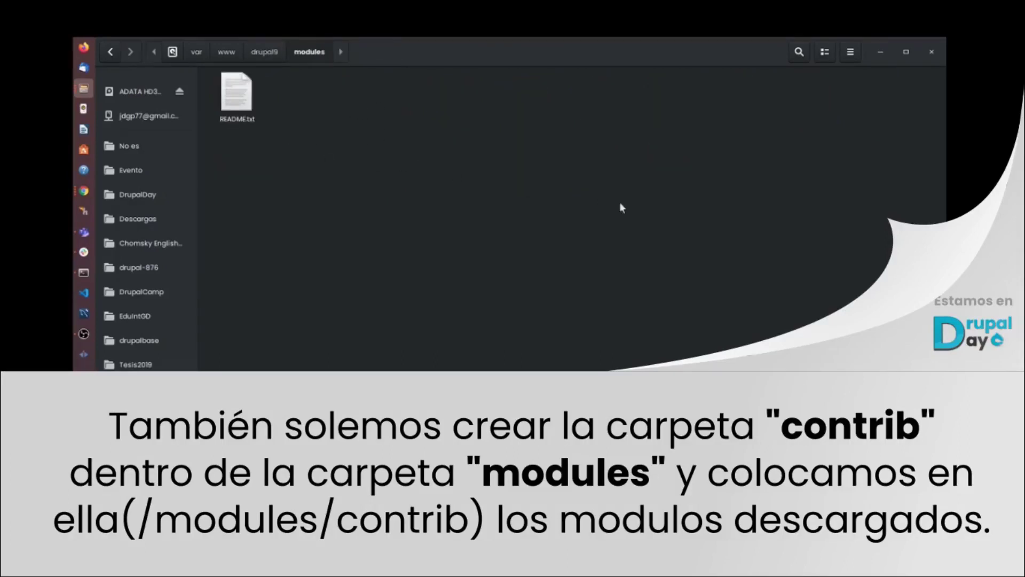
key(super)
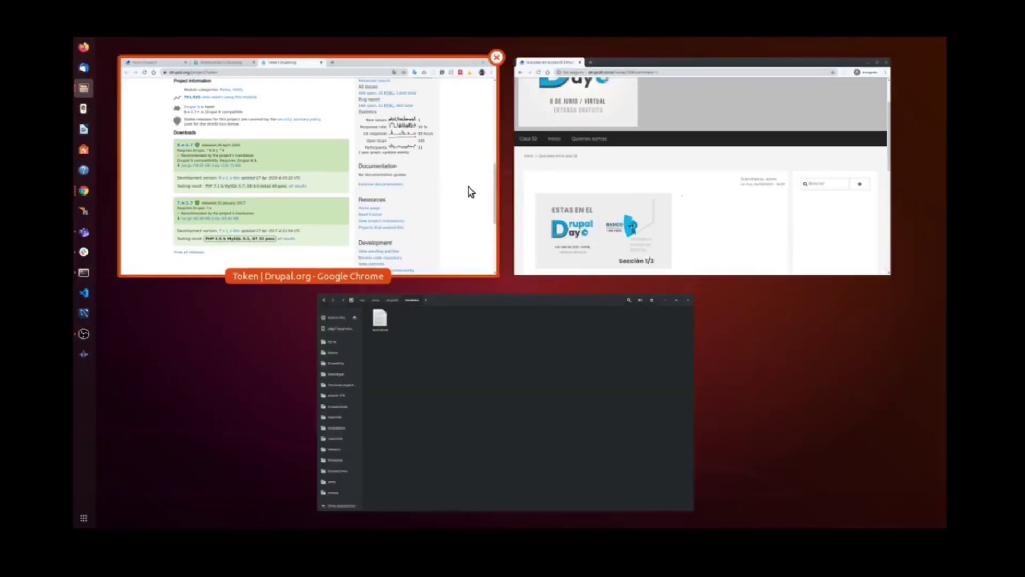
click(469, 191)
From the Drupal 9 module list, open the Admin Toolbar project page in a new tab.
click(345, 51)
scroll(483, 160, down, 5)
scroll(483, 191, down, 1)
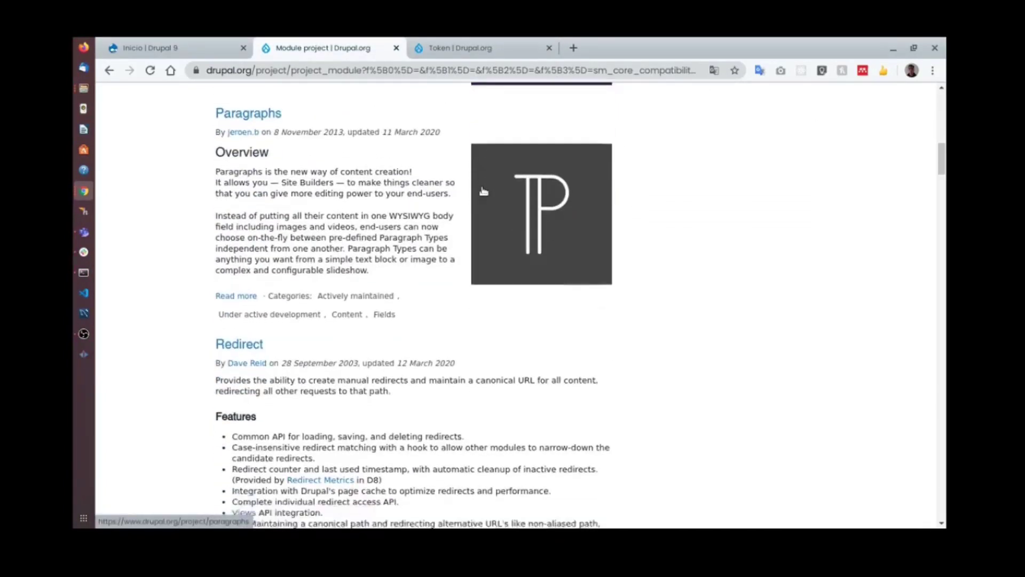
scroll(484, 192, down, 15)
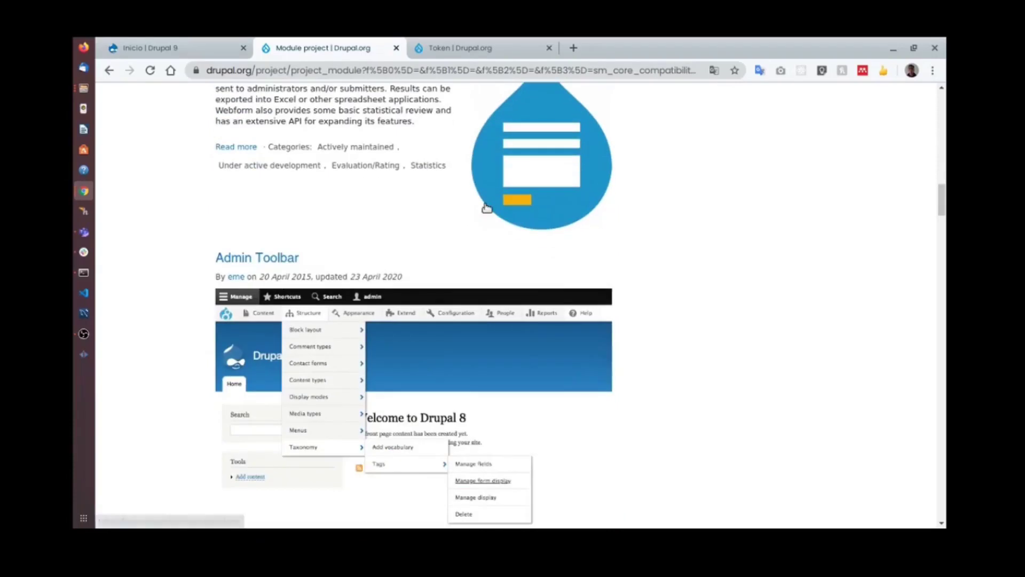
scroll(514, 226, down, 3)
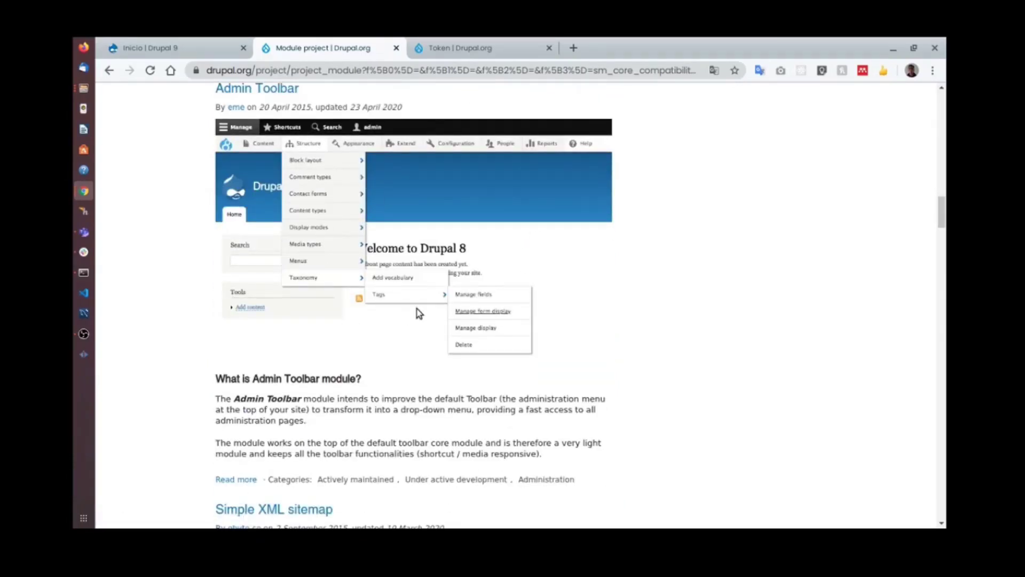
scroll(324, 196, up, 1)
scroll(320, 224, down, 5)
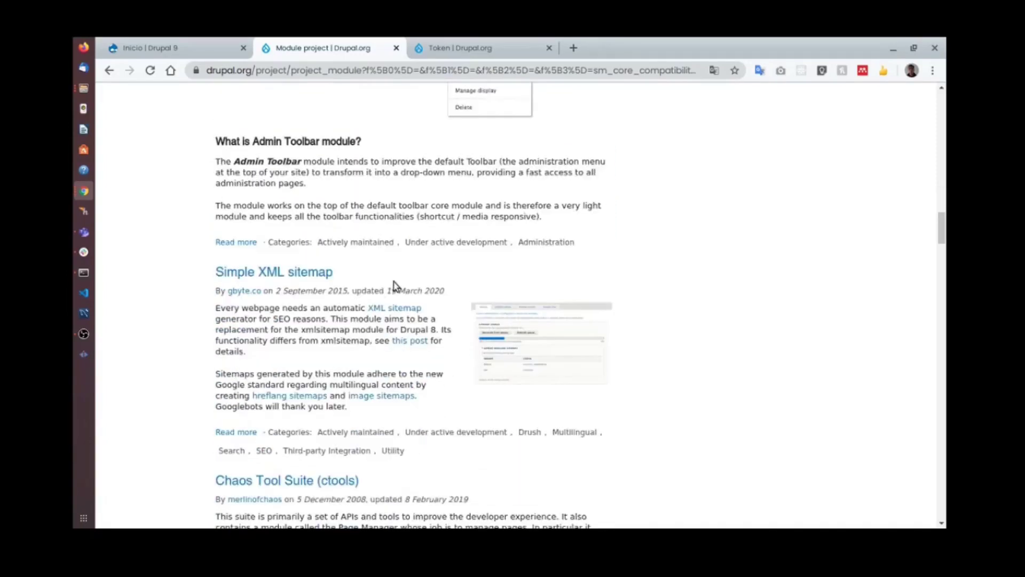
scroll(422, 294, up, 4)
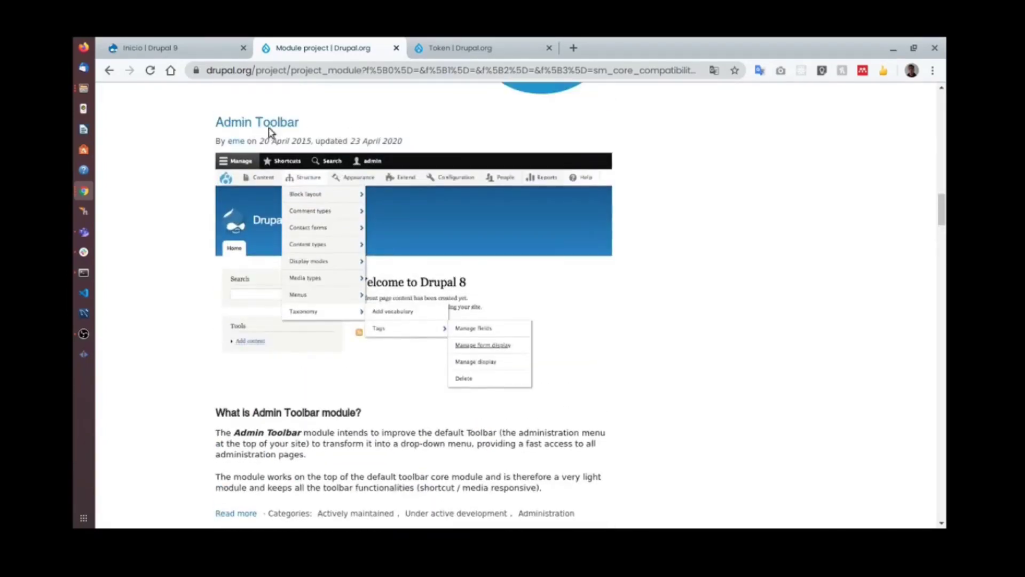
right_click(272, 124)
click(310, 133)
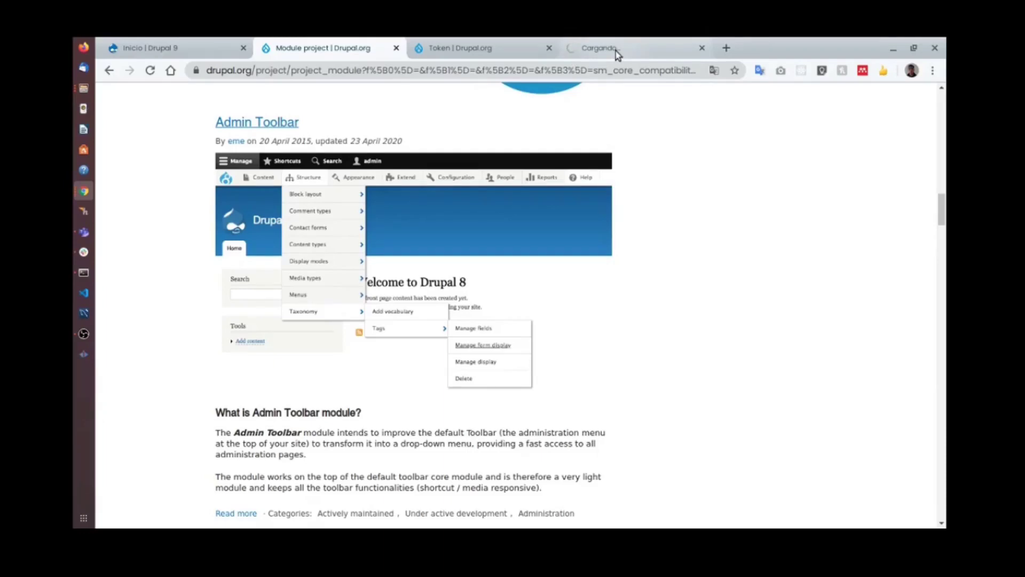
click(616, 50)
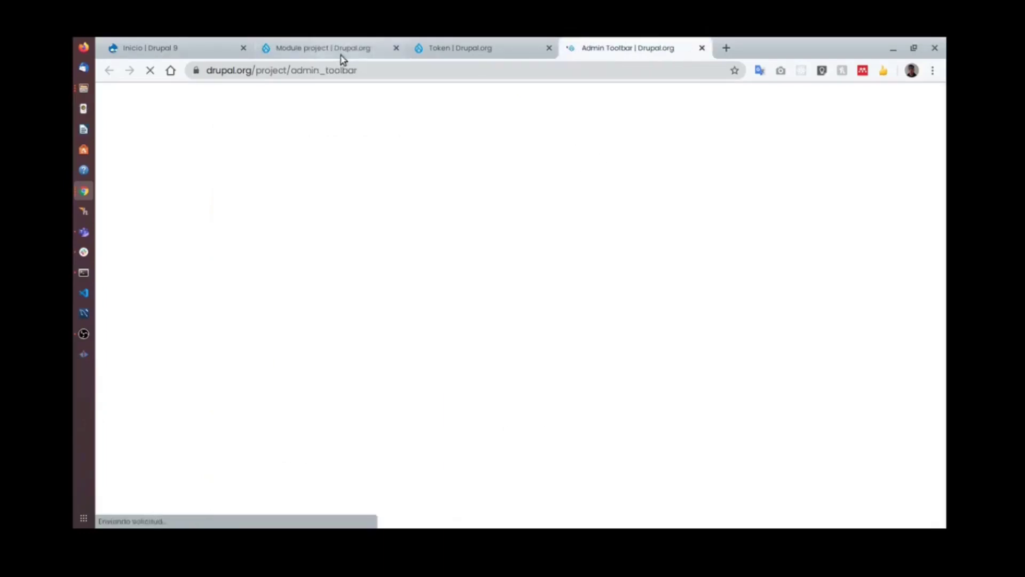
Go back to the filtered Drupal 9 module list and scroll through more modules.
click(340, 49)
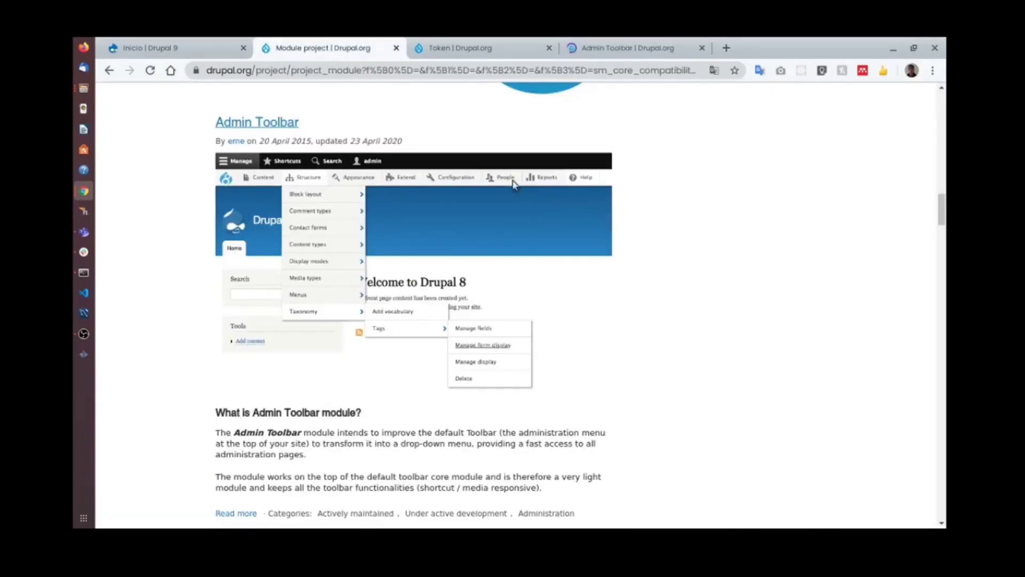
scroll(454, 280, down, 5)
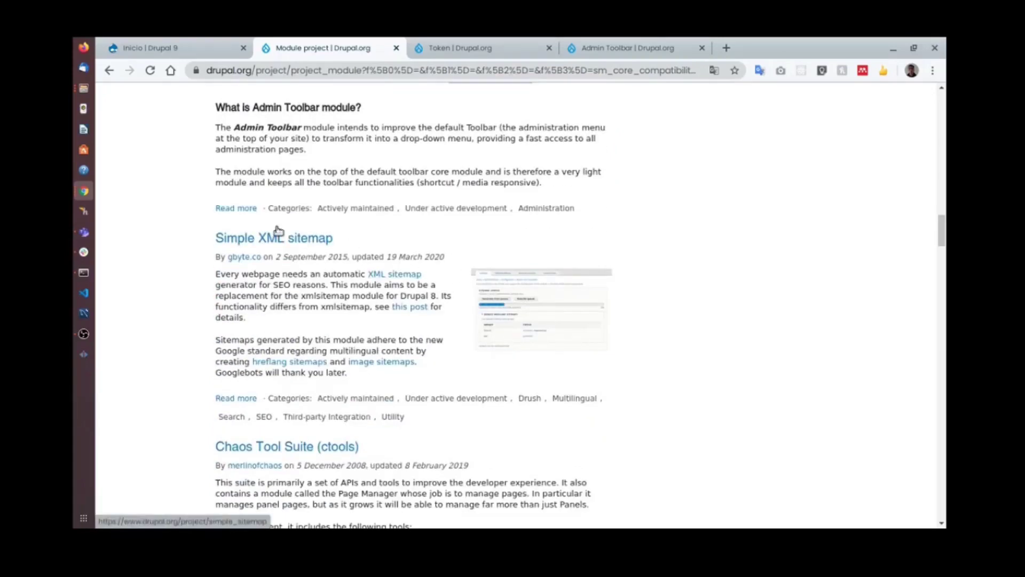
scroll(391, 281, down, 2)
scroll(405, 224, up, 1)
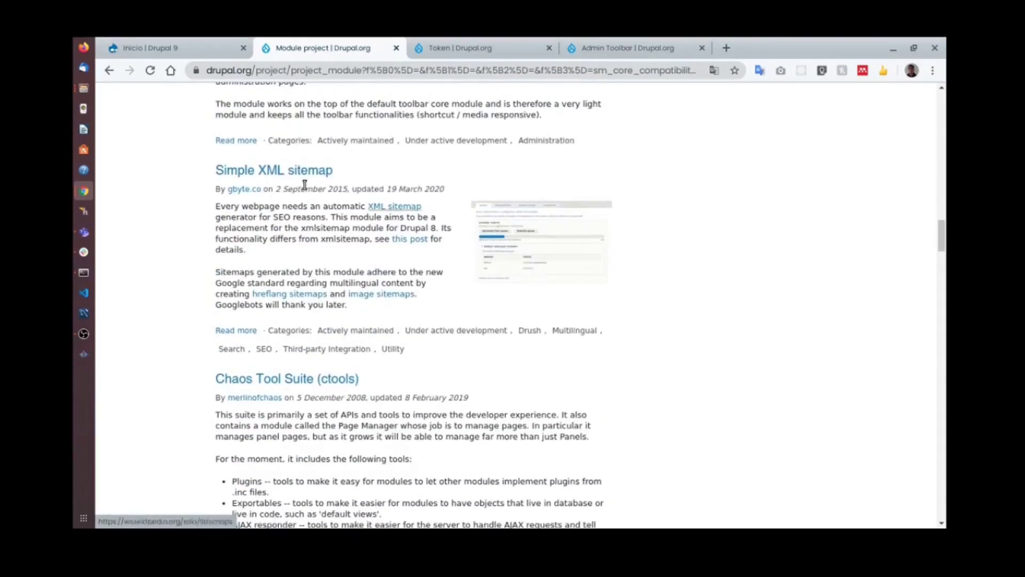
scroll(448, 268, down, 4)
scroll(423, 273, down, 5)
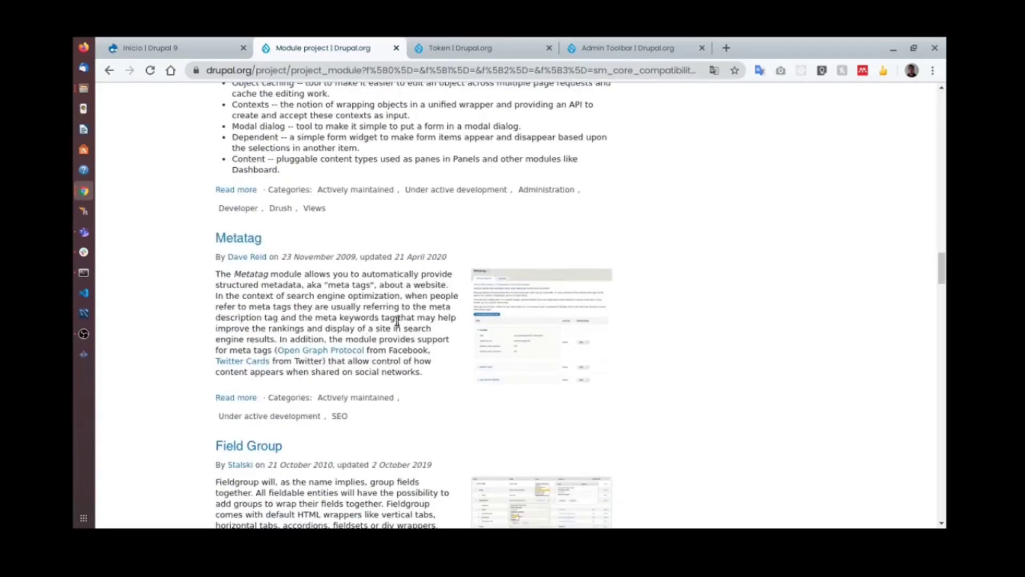
scroll(484, 328, down, 2)
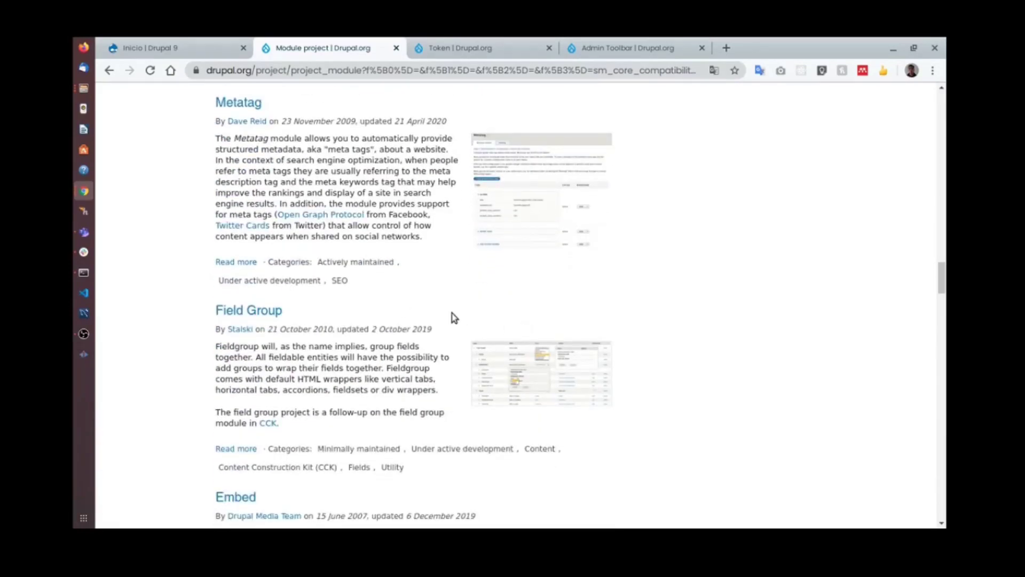
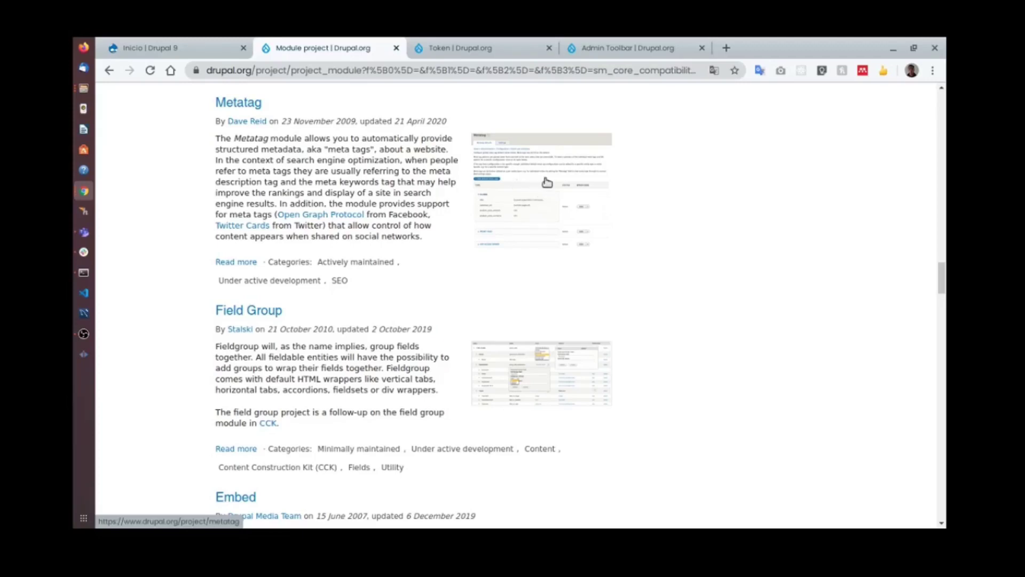
Scroll to the bottom of the Drupal 9 module list and go to page 2.
scroll(569, 201, down, 3)
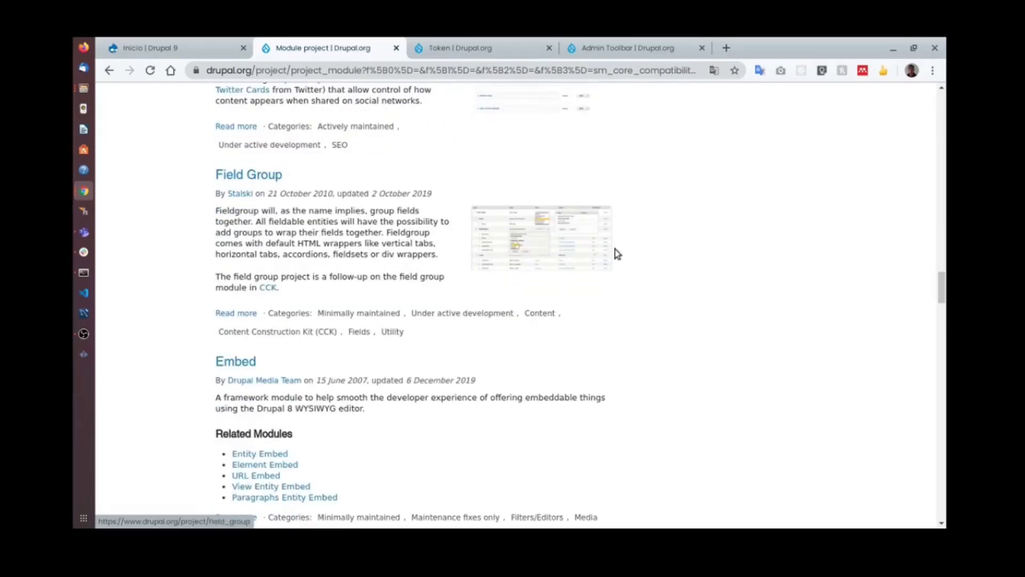
scroll(485, 237, down, 6)
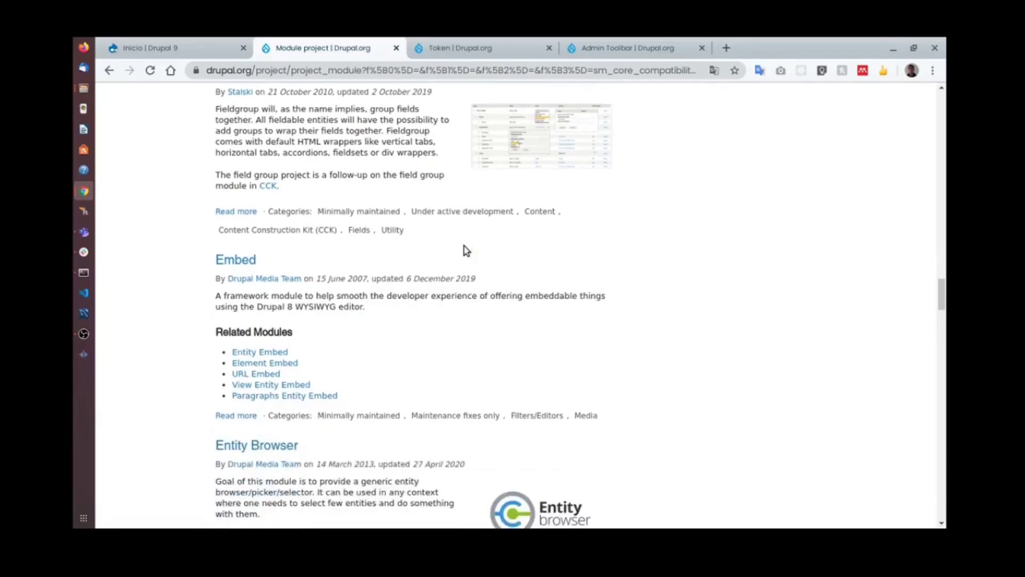
scroll(464, 248, down, 3)
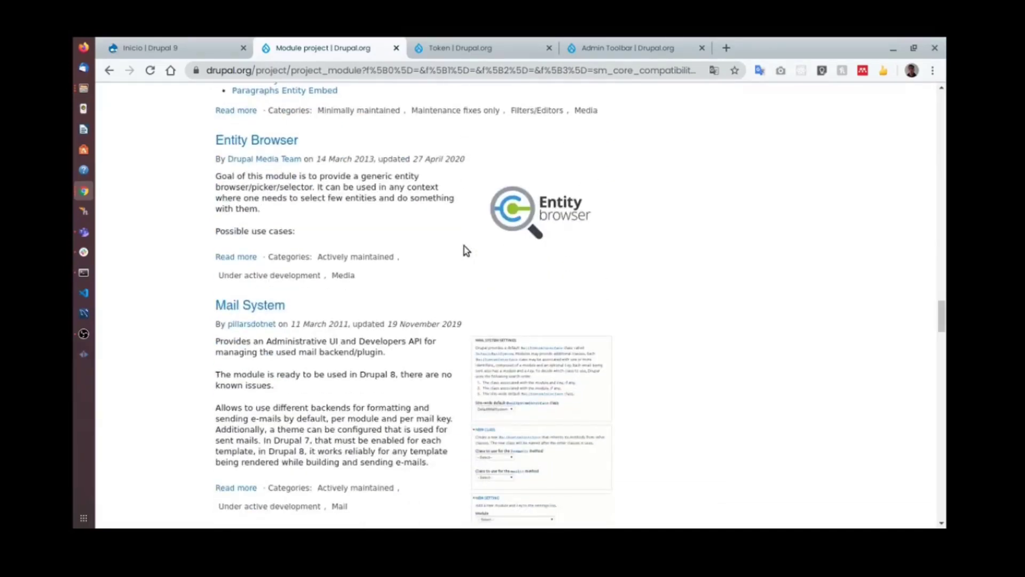
scroll(464, 248, down, 4)
scroll(453, 275, down, 4)
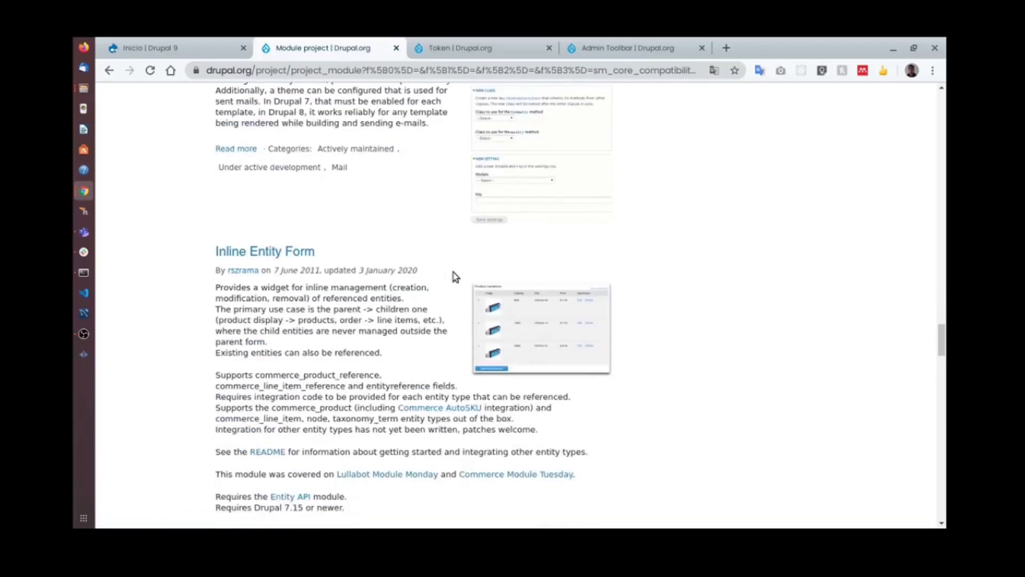
scroll(516, 255, up, 4)
scroll(518, 259, down, 8)
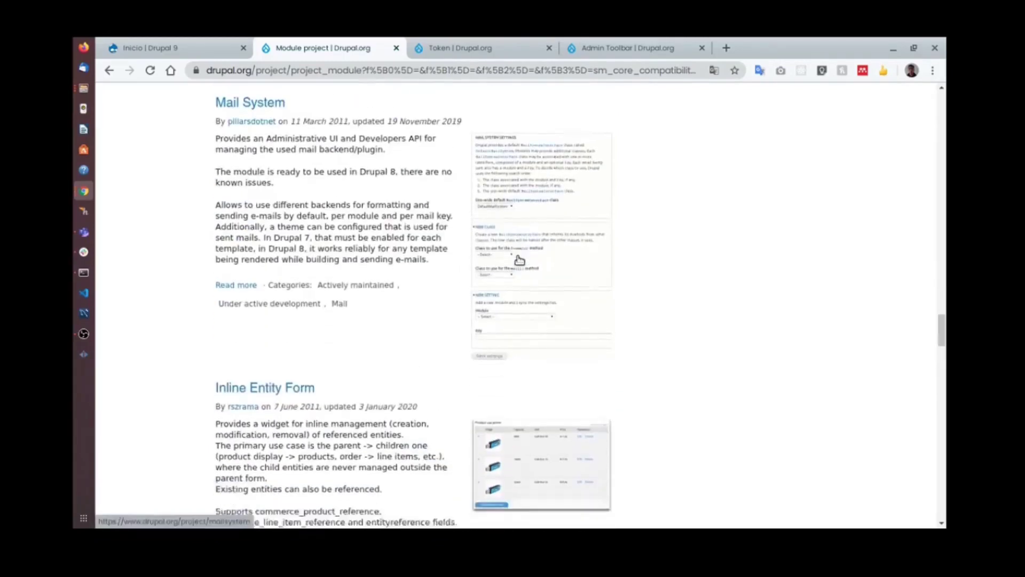
scroll(520, 260, down, 7)
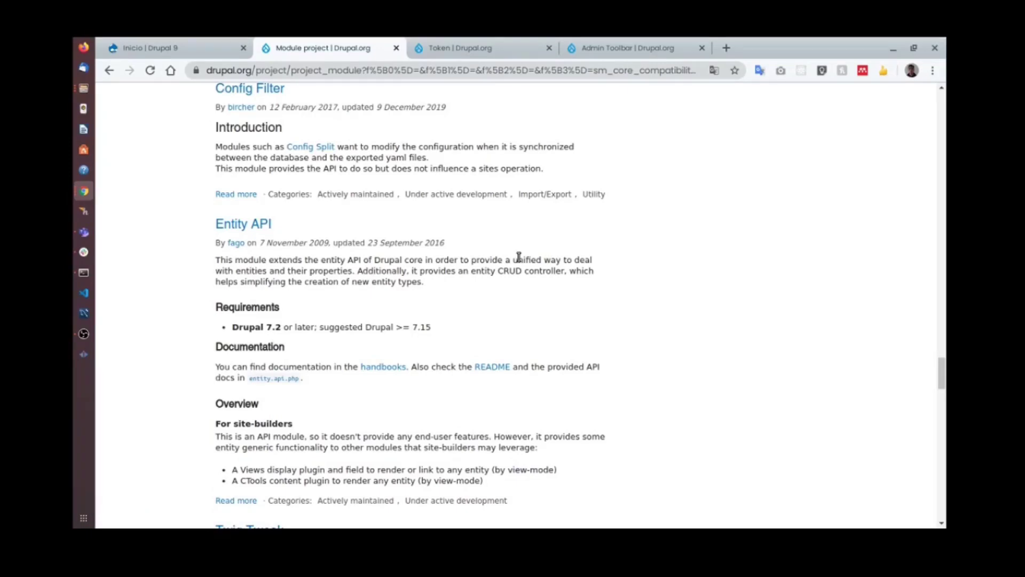
scroll(512, 259, down, 12)
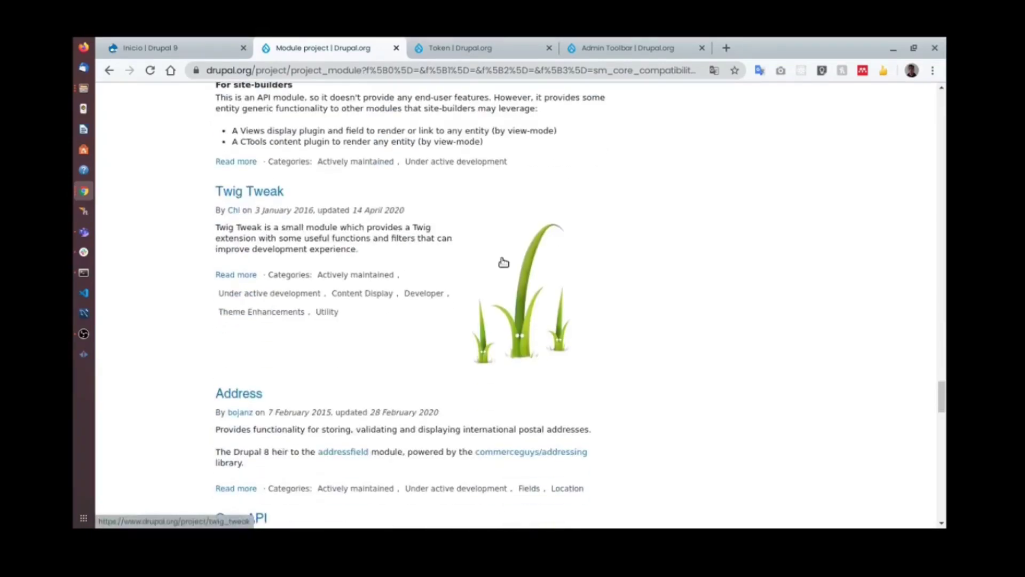
scroll(508, 264, down, 4)
scroll(550, 275, up, 3)
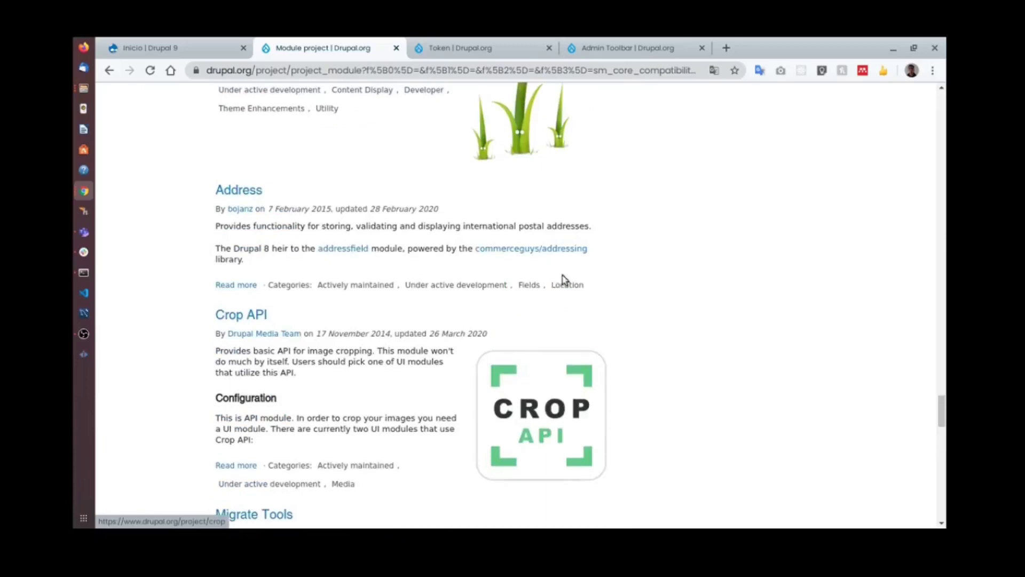
scroll(587, 283, down, 2)
scroll(616, 287, down, 6)
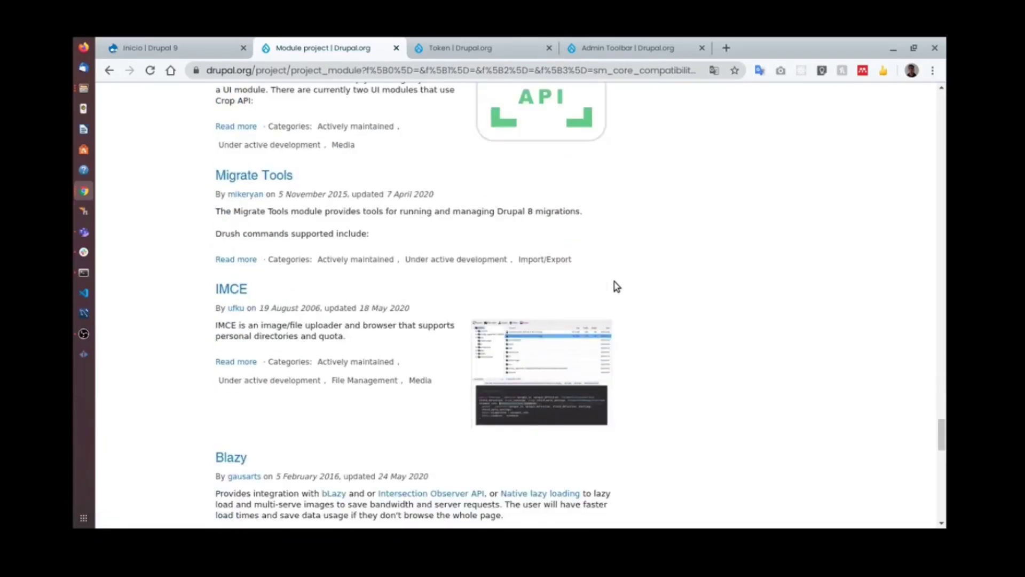
scroll(617, 286, down, 11)
scroll(490, 502, down, 12)
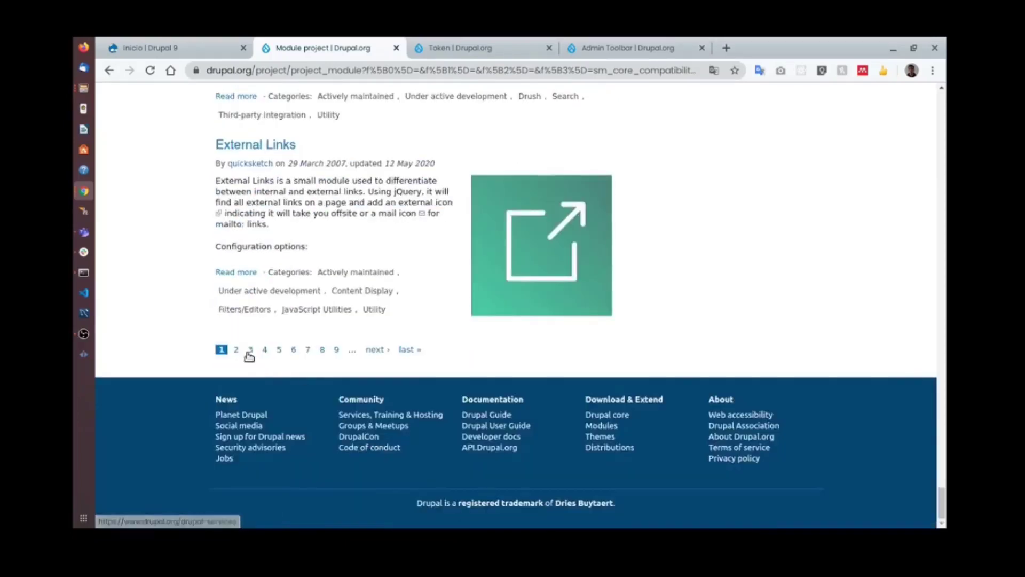
click(236, 350)
Open the Slick Carousel project page in a new tab and view it.
scroll(419, 379, down, 15)
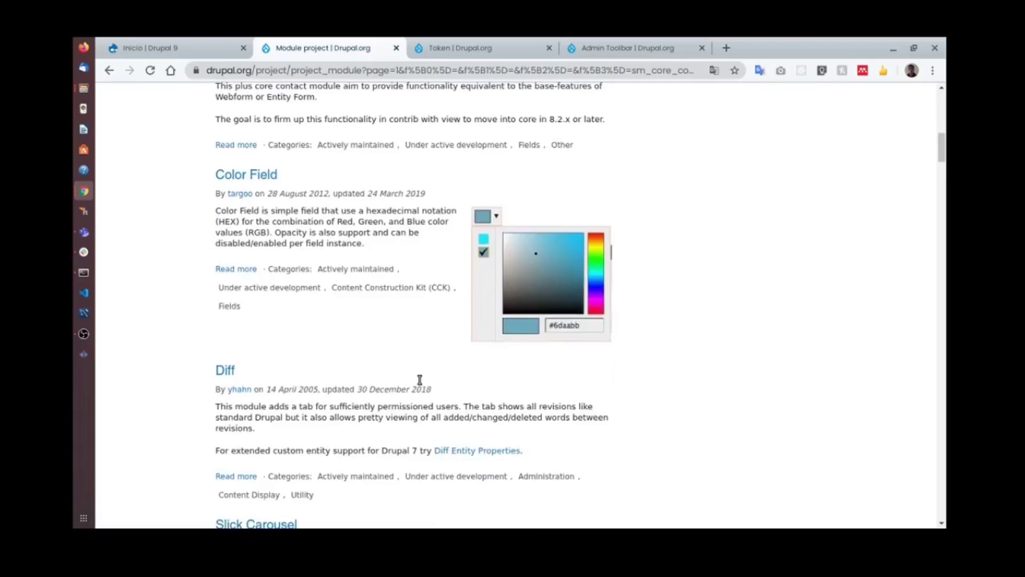
scroll(419, 379, down, 7)
scroll(484, 297, up, 2)
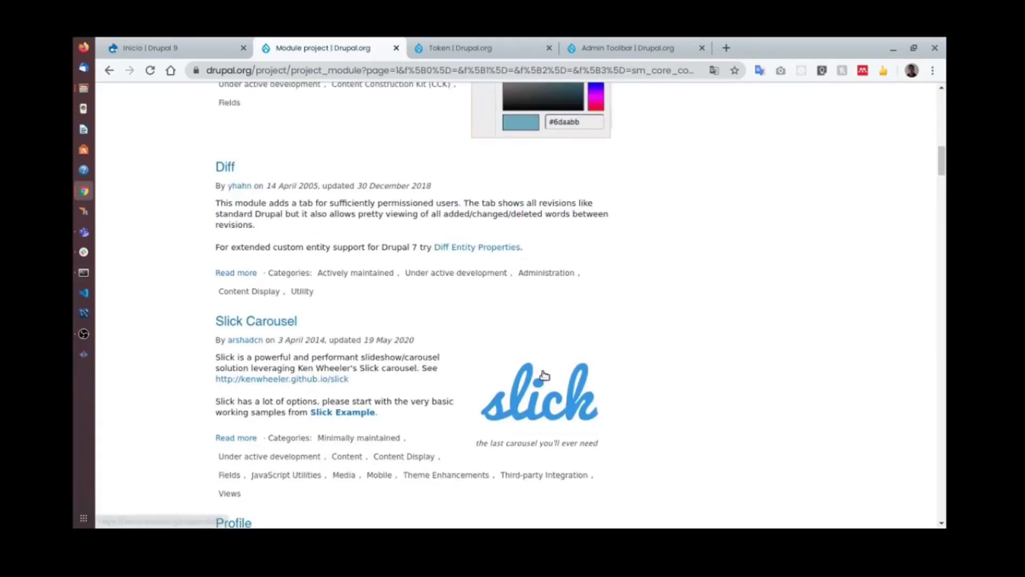
right_click(272, 326)
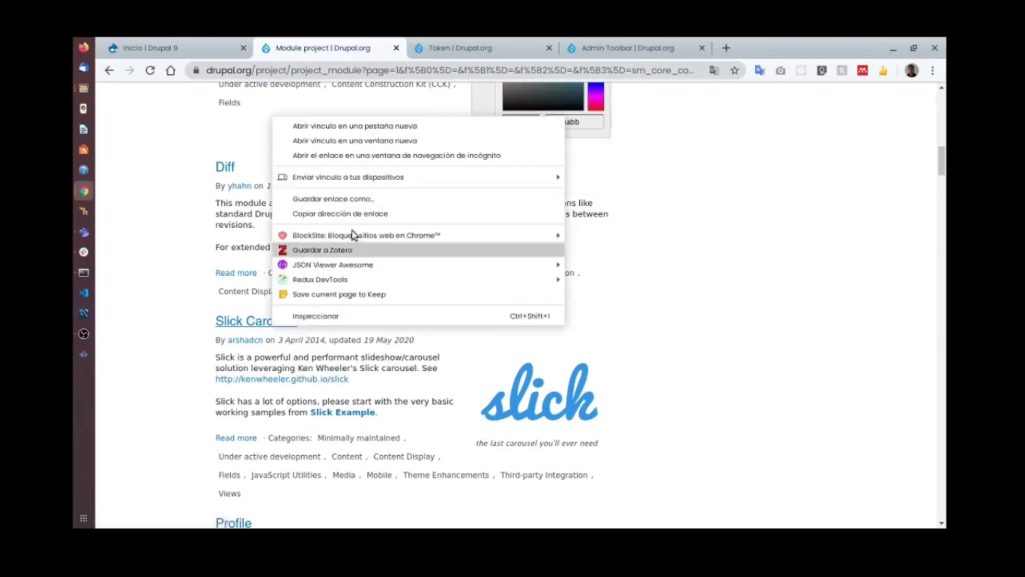
click(344, 126)
click(697, 51)
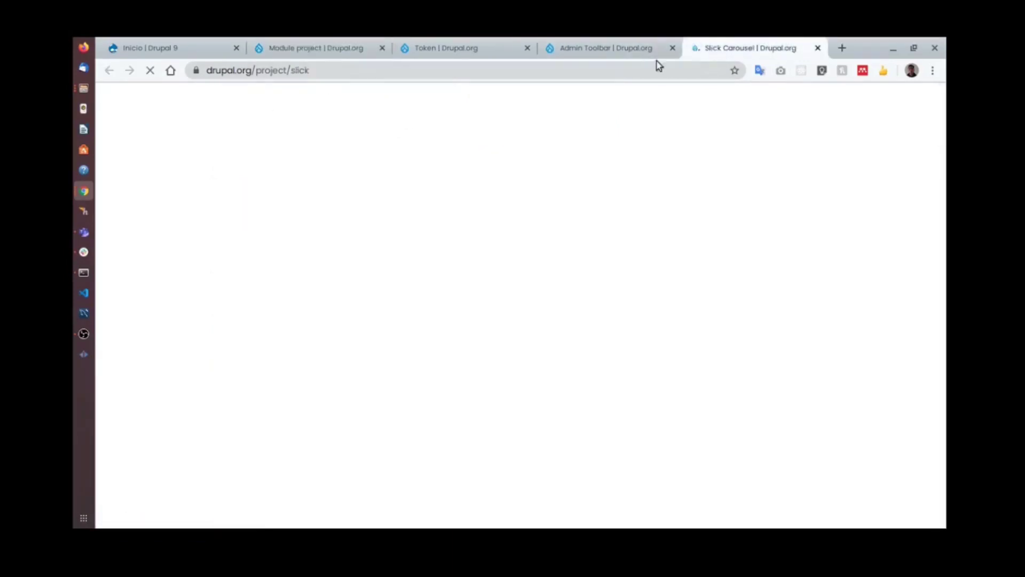
Return to the module list tab and show the overview of open windows.
scroll(398, 289, down, 3)
scroll(409, 321, down, 12)
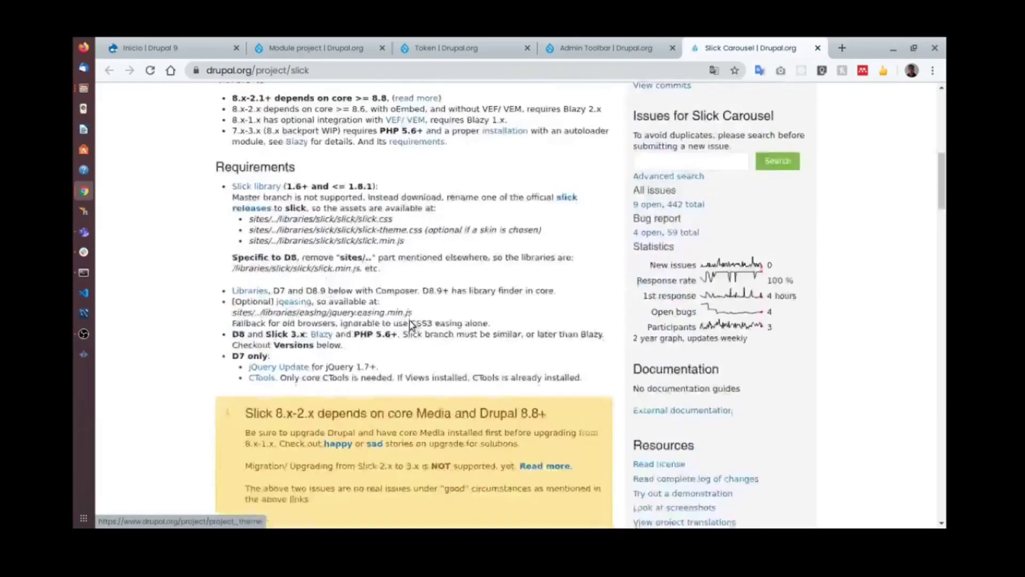
scroll(416, 325, up, 4)
scroll(420, 329, up, 3)
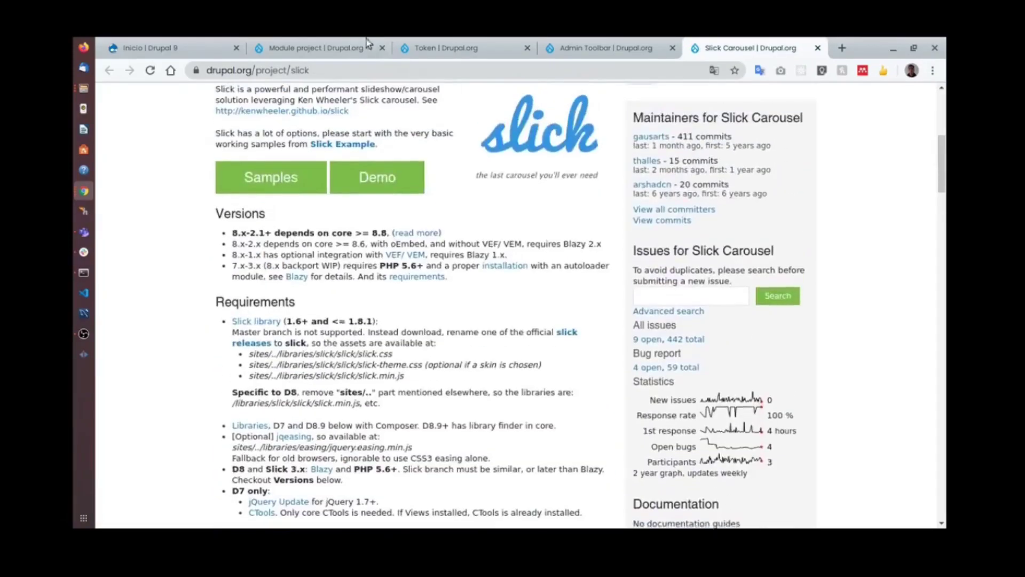
click(337, 48)
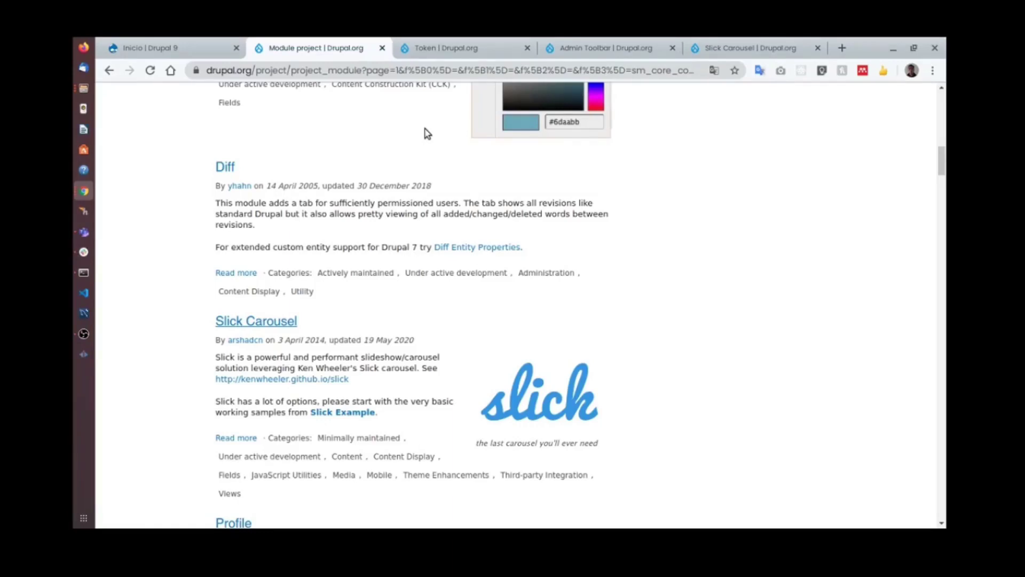
key(super)
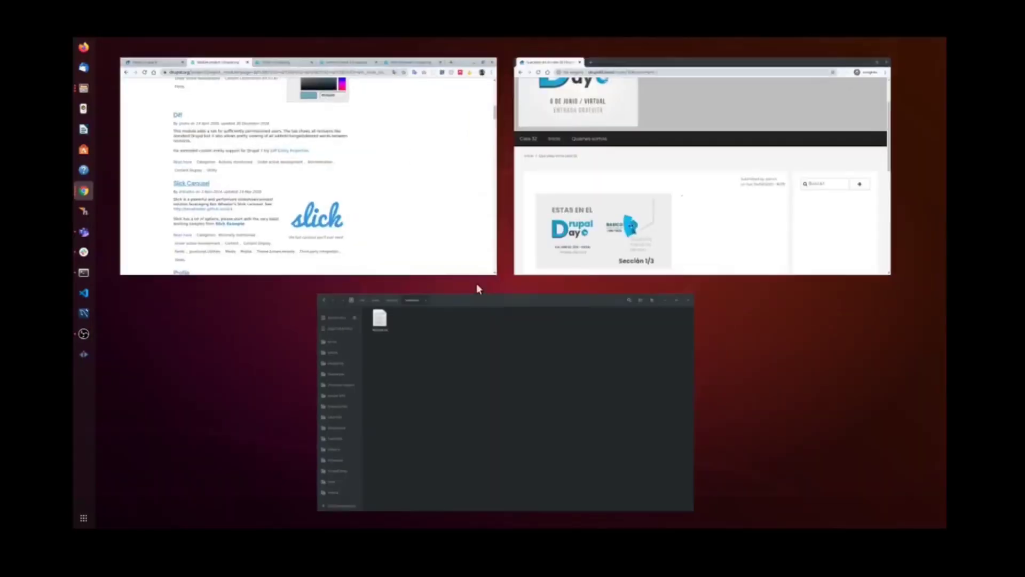
Leave the file manager and bring Chrome back with the Token project page showing.
click(479, 320)
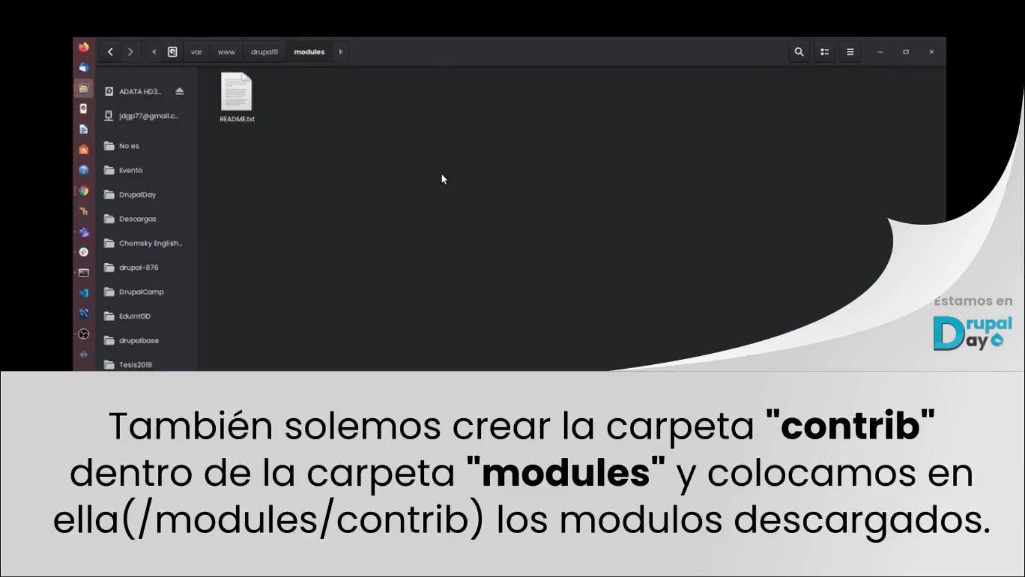
key(super)
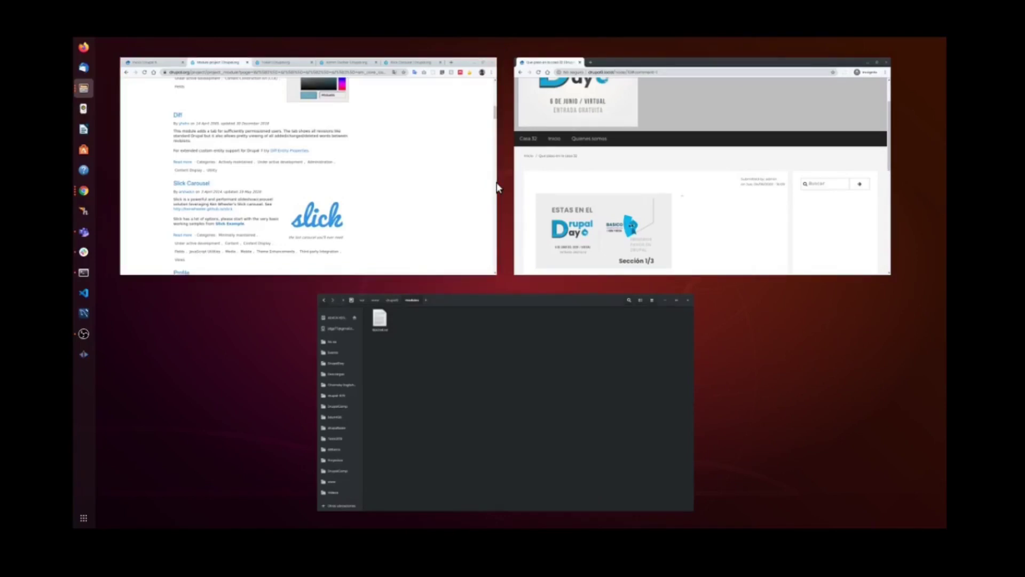
click(470, 119)
click(421, 48)
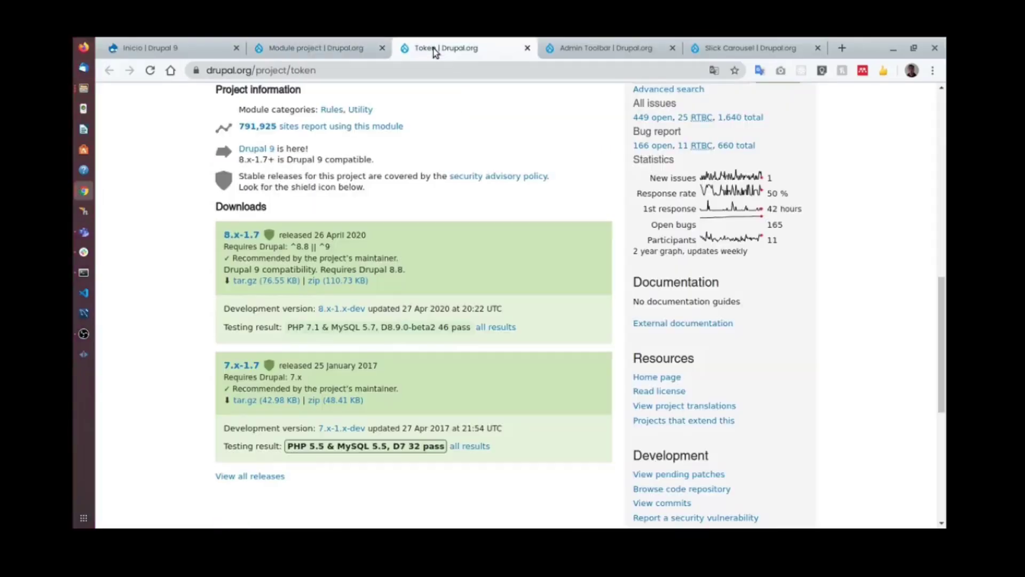
Check the module search results again, then go back to the Token project page.
click(331, 49)
scroll(459, 167, up, 5)
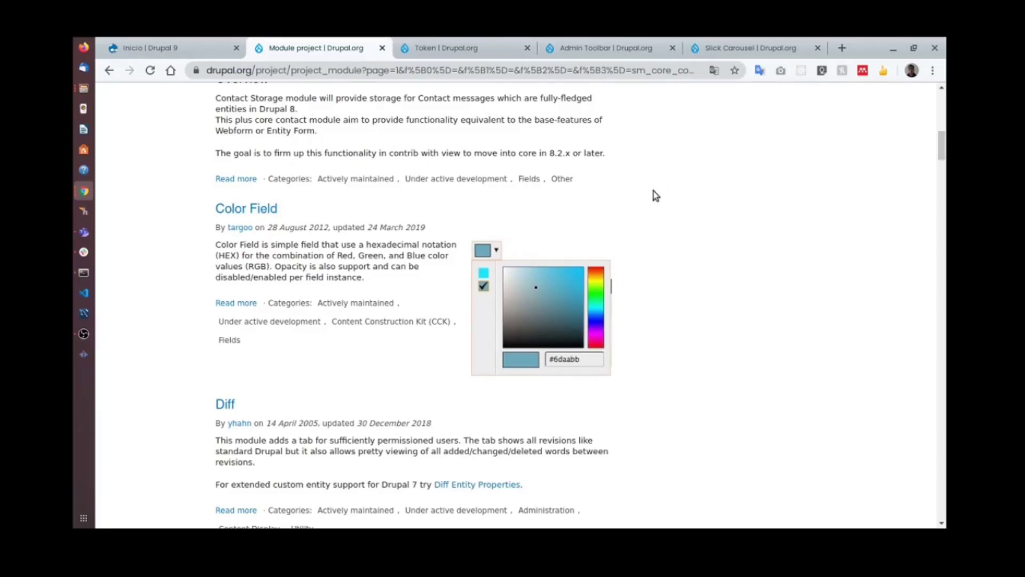
drag(942, 144, 946, 81)
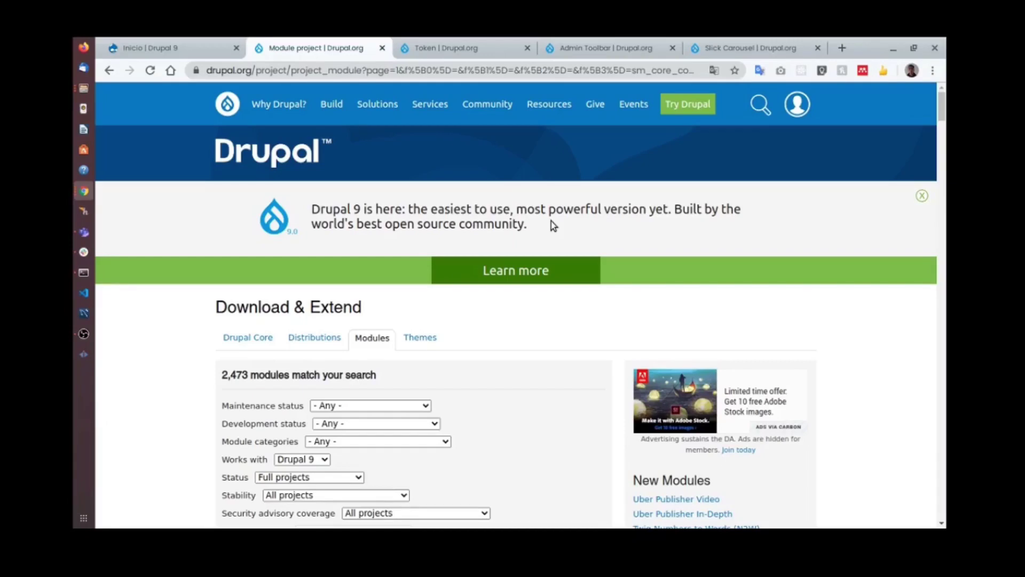
scroll(551, 221, down, 10)
scroll(538, 315, up, 8)
click(462, 49)
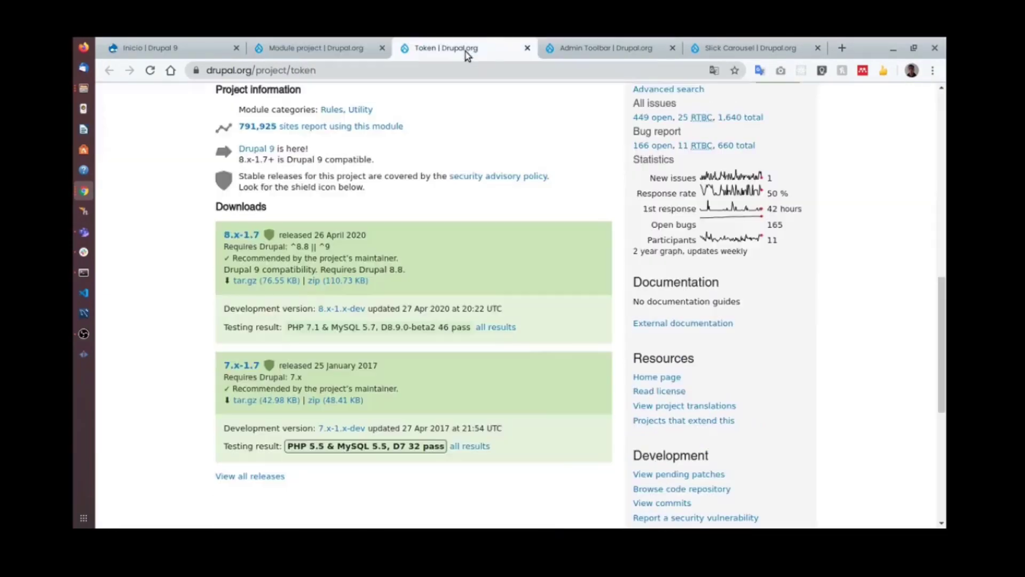
scroll(489, 141, up, 9)
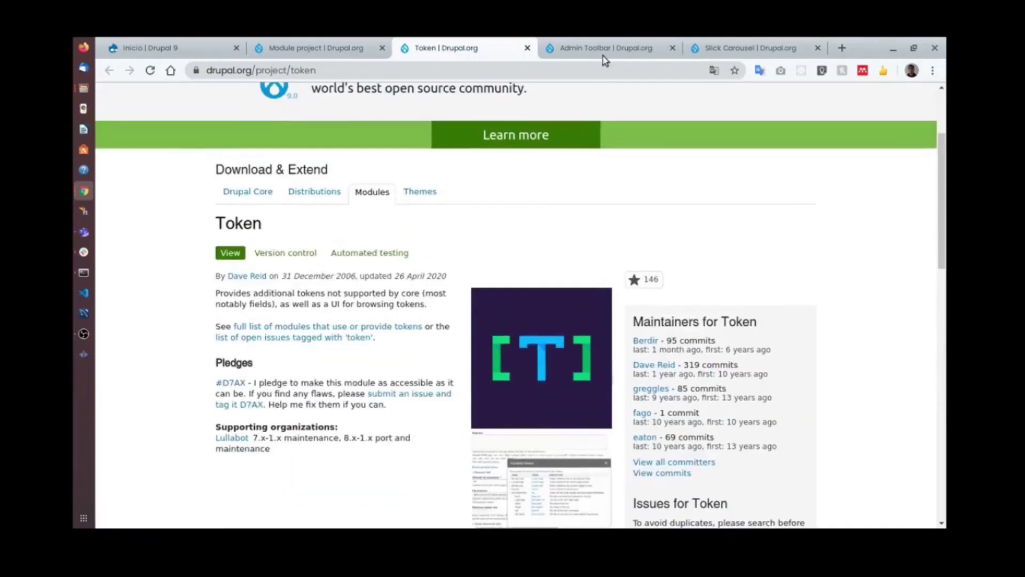
Switch to the Admin Toolbar project page and close the Token tab.
click(603, 50)
click(527, 48)
scroll(436, 160, down, 2)
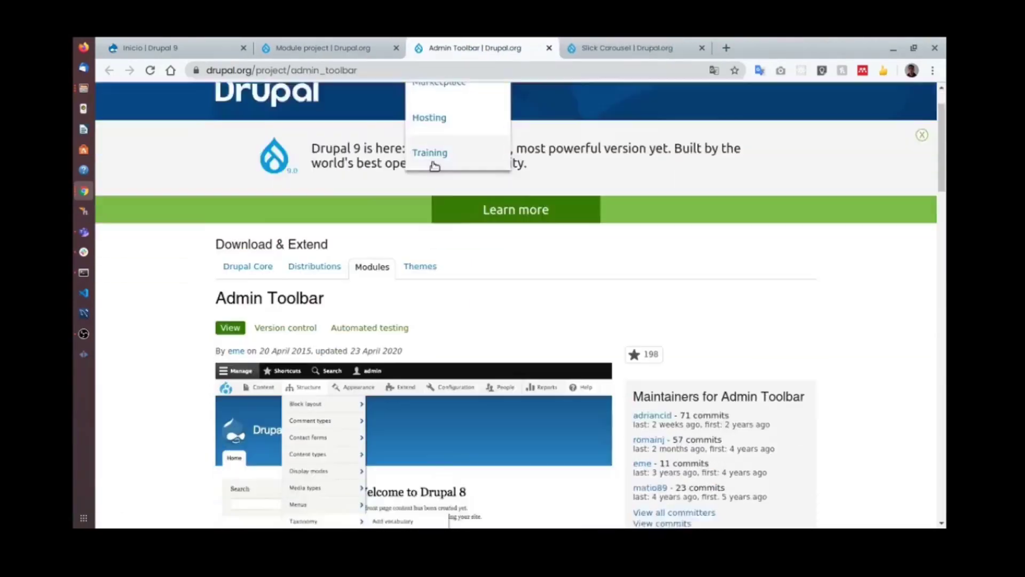
scroll(432, 166, down, 10)
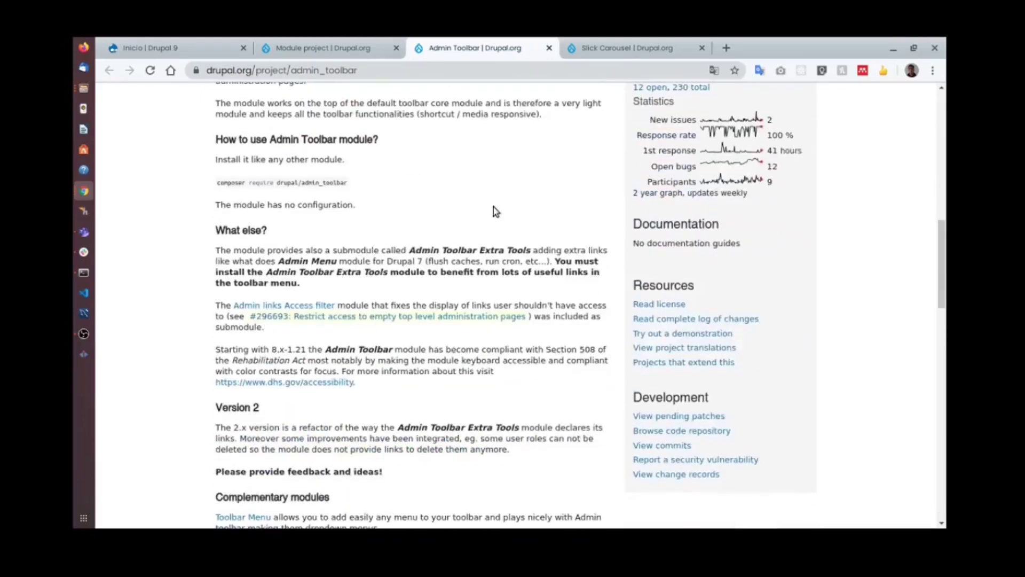
scroll(491, 207, up, 7)
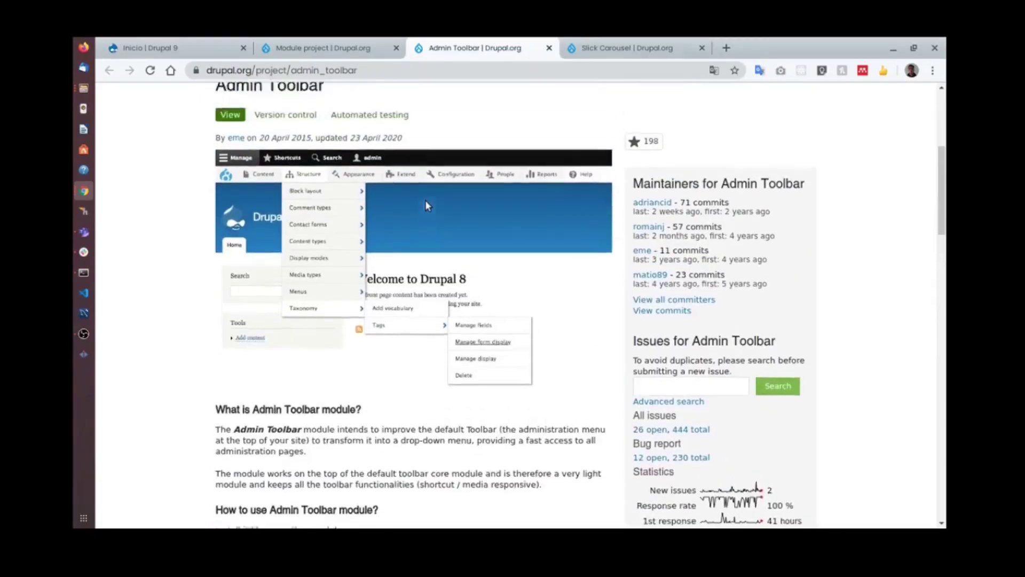
scroll(427, 206, up, 2)
Download the Admin Toolbar 8.x-2.2 zip and save it into the var/www folder.
scroll(442, 231, down, 10)
scroll(409, 279, down, 15)
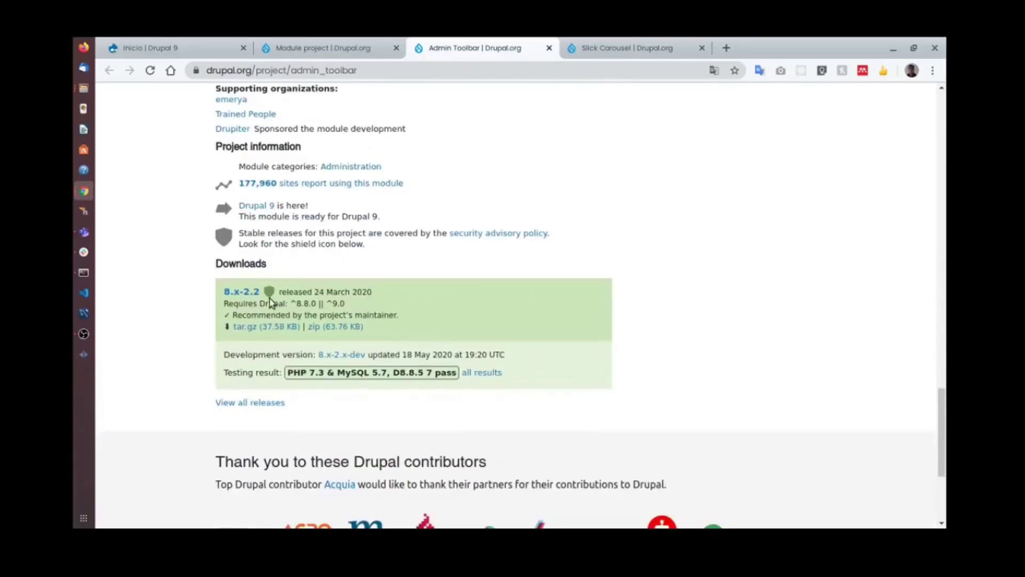
scroll(482, 236, up, 3)
drag(942, 363, 942, 150)
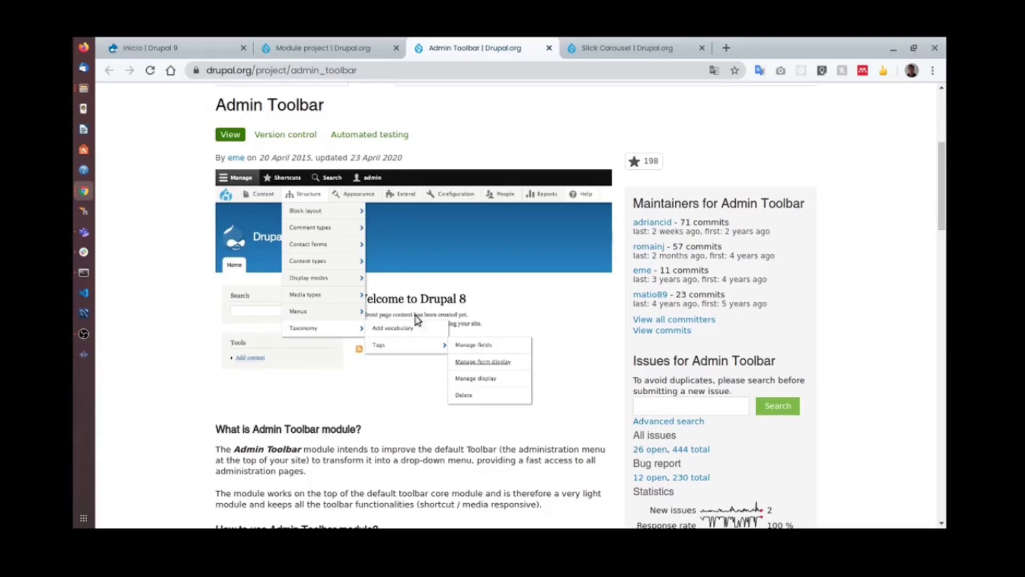
drag(942, 206, 942, 443)
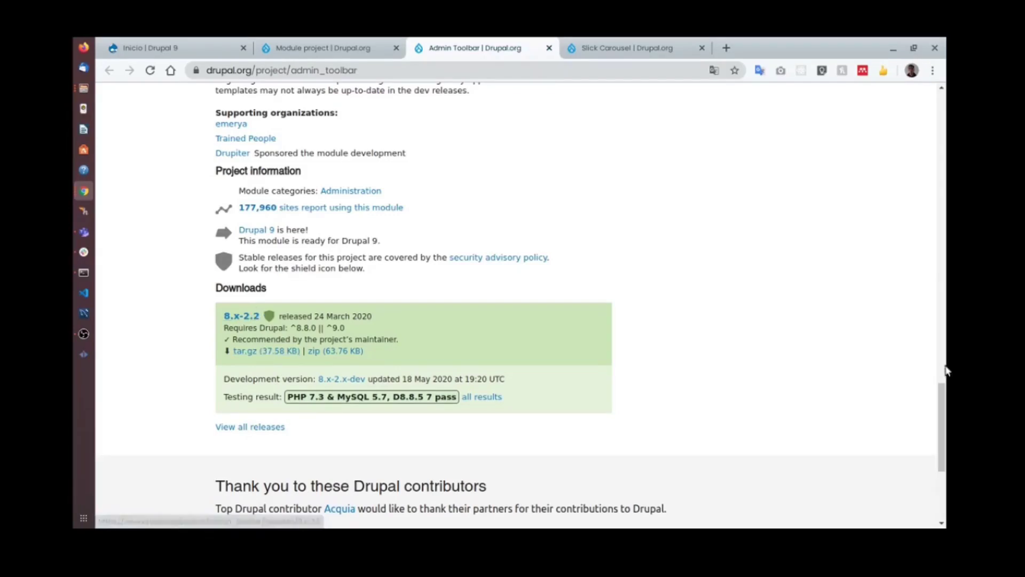
drag(942, 384, 914, 432)
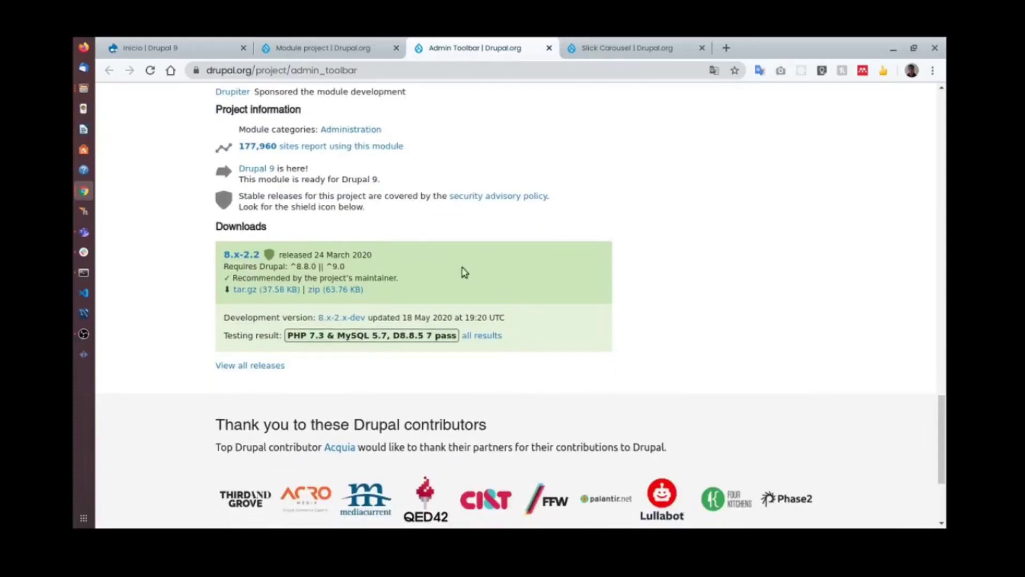
click(325, 291)
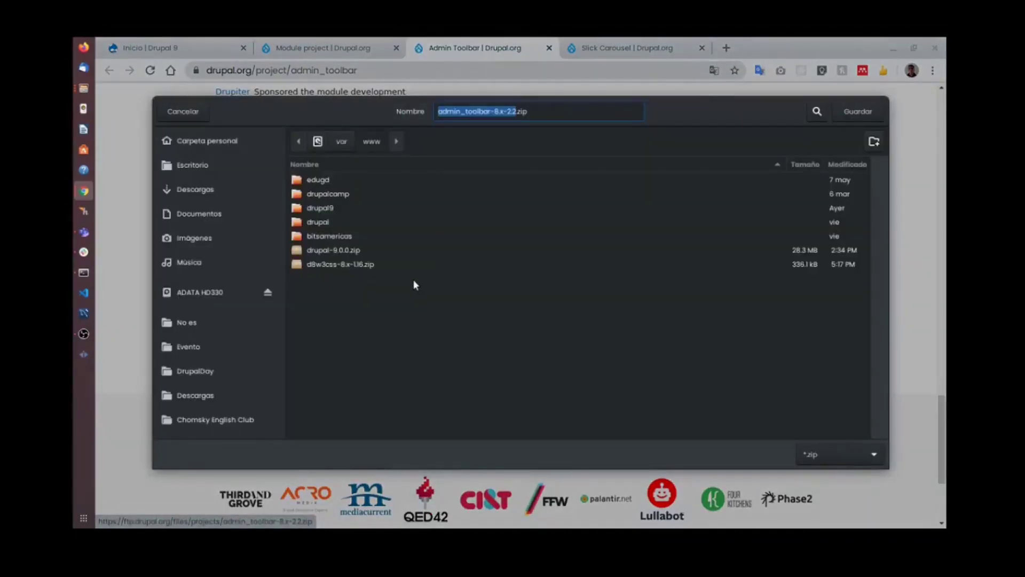
click(867, 113)
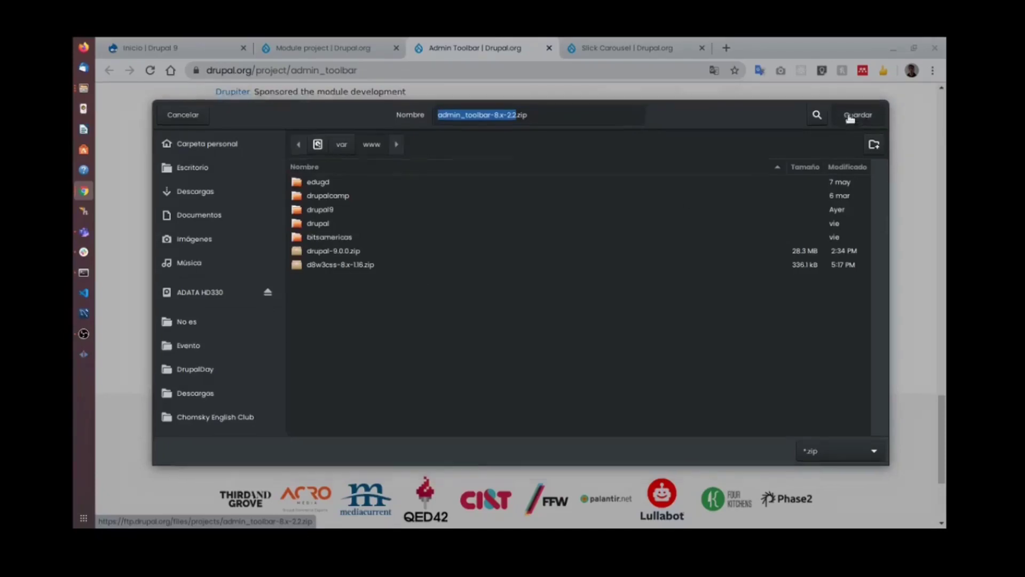
key(super)
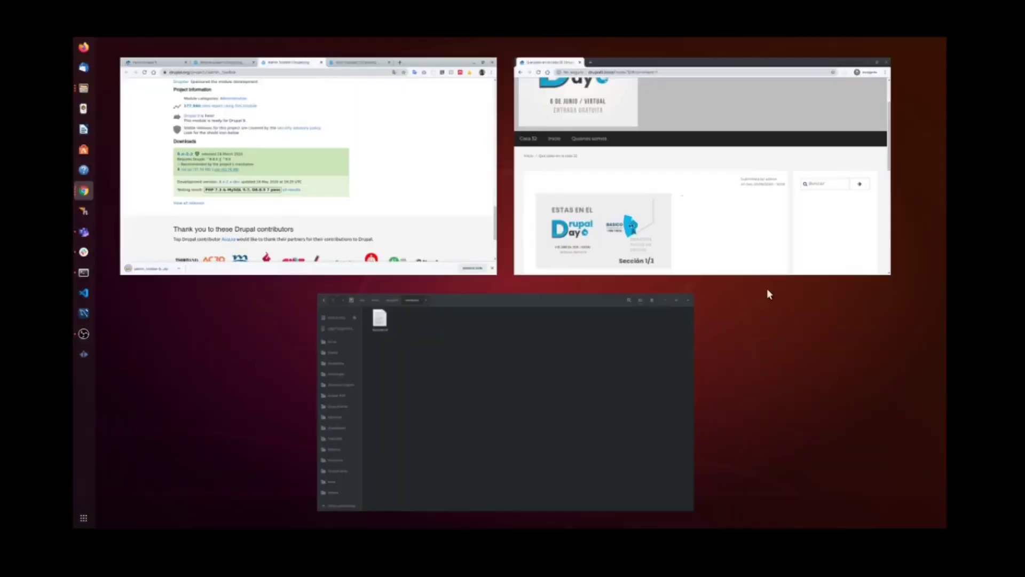
In Files, go up to the www folder and open admin_toolbar-8.x-2.2.zip in the archive manager.
click(569, 360)
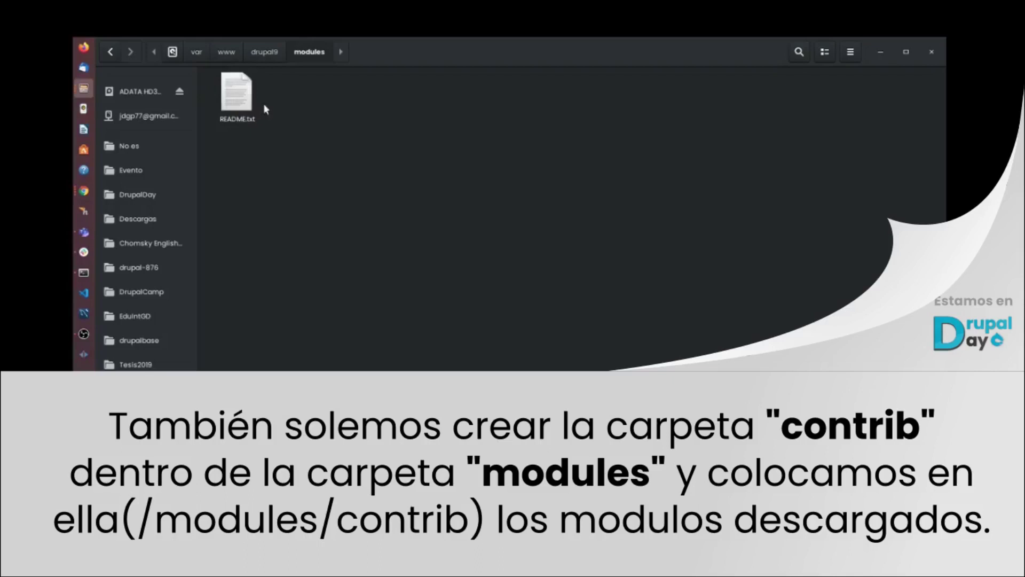
click(229, 55)
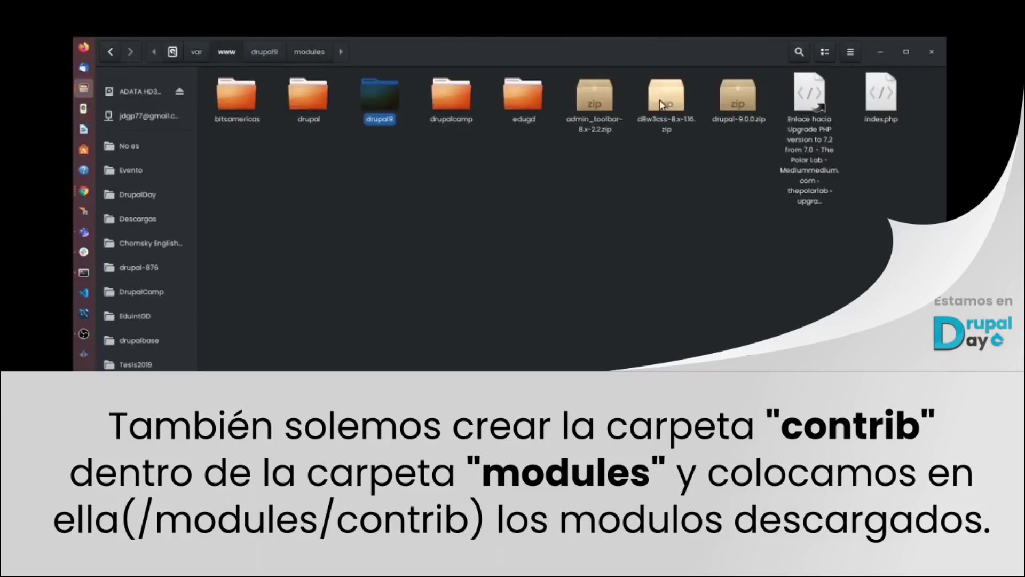
click(716, 127)
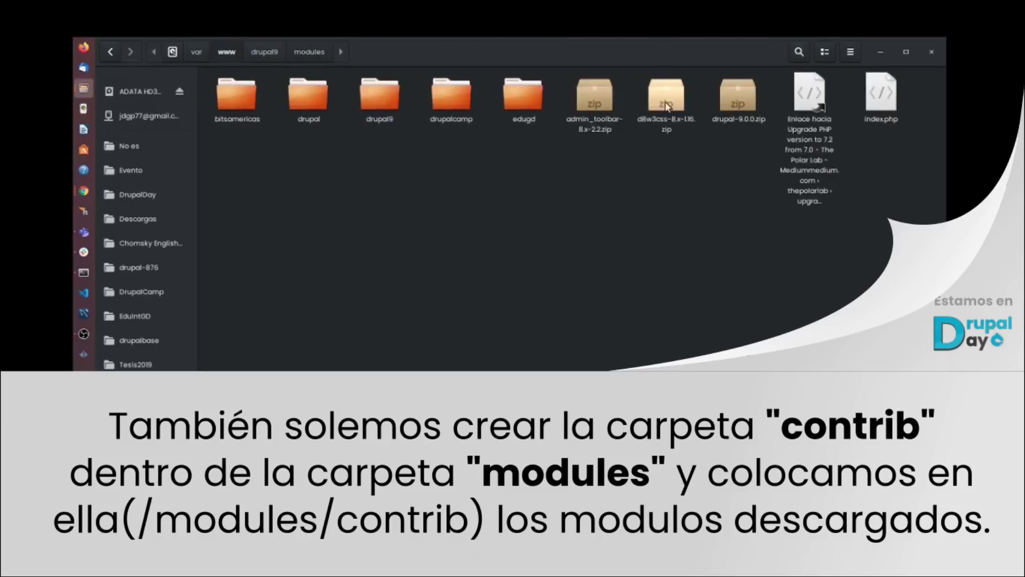
click(589, 88)
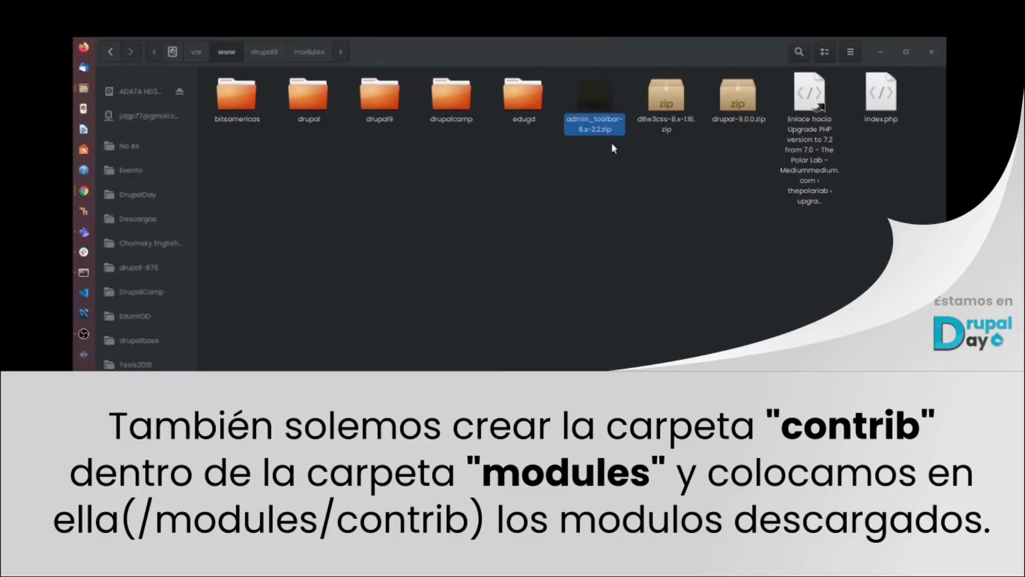
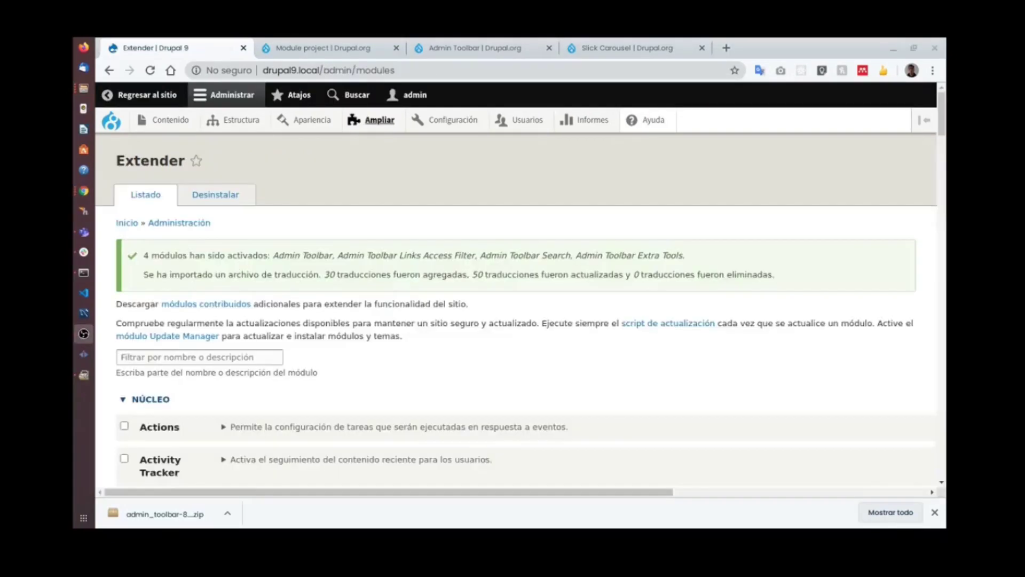
Select the success message's list of newly enabled modules, then clear the selection.
triple_click(258, 254)
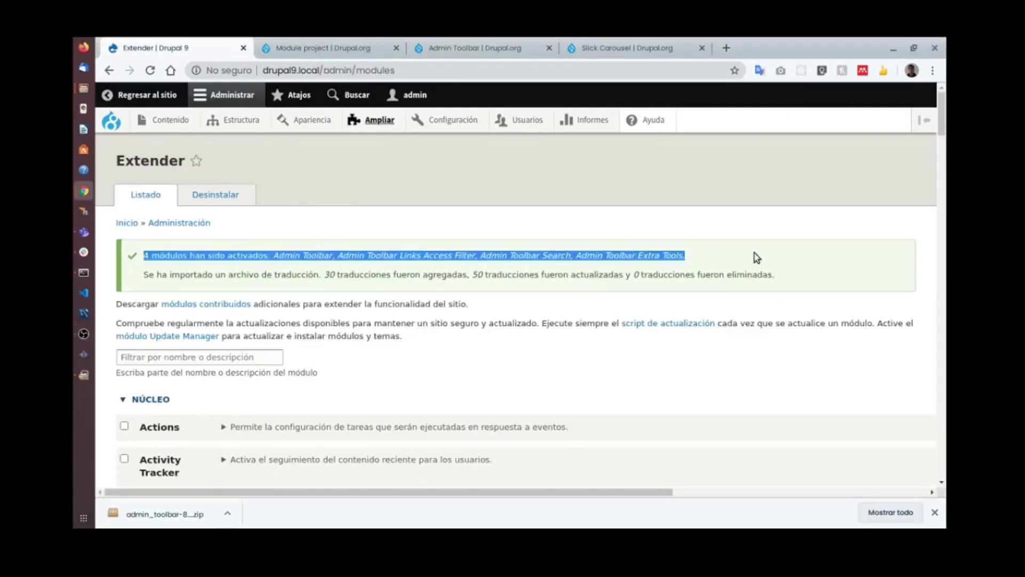
click(630, 233)
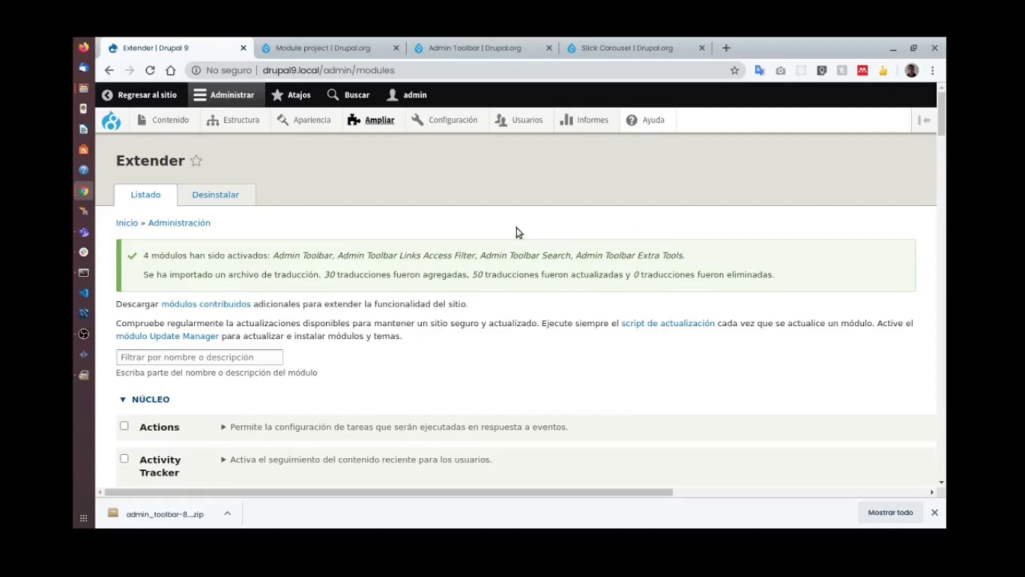
mouse_move(178, 117)
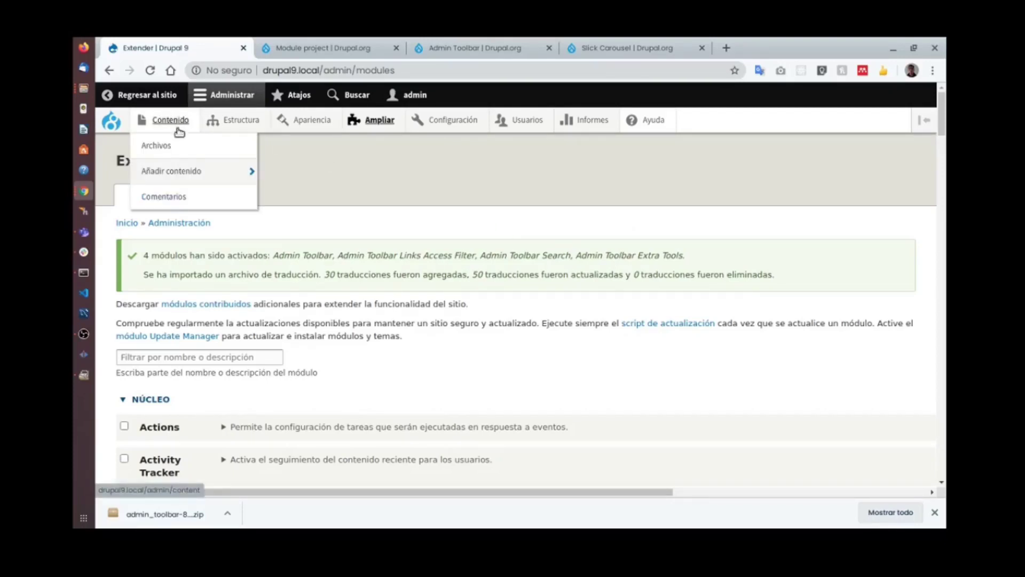
mouse_move(232, 133)
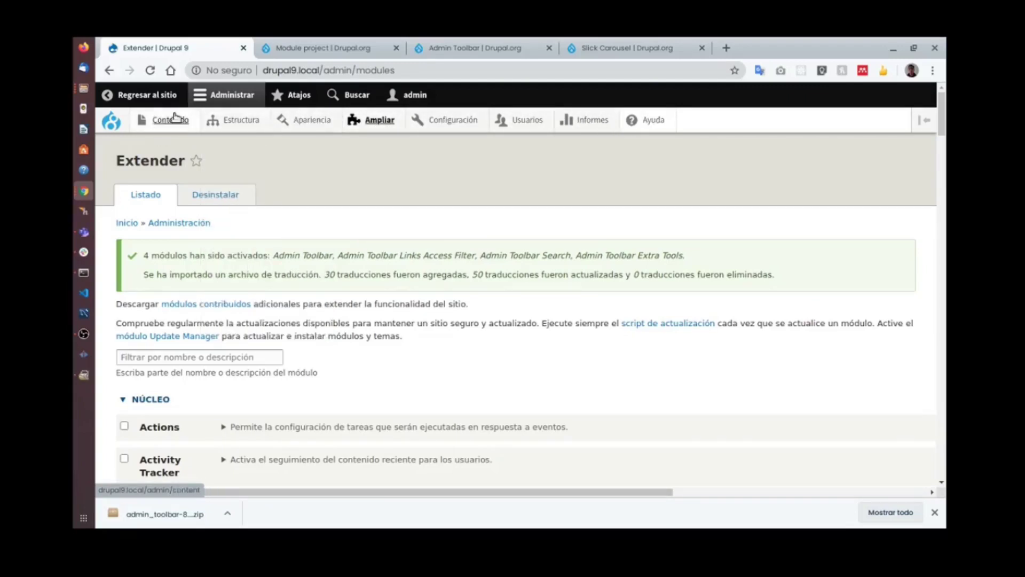
Scroll down the NÚCLEO core modules to Book and highlight its name.
scroll(451, 208, down, 2)
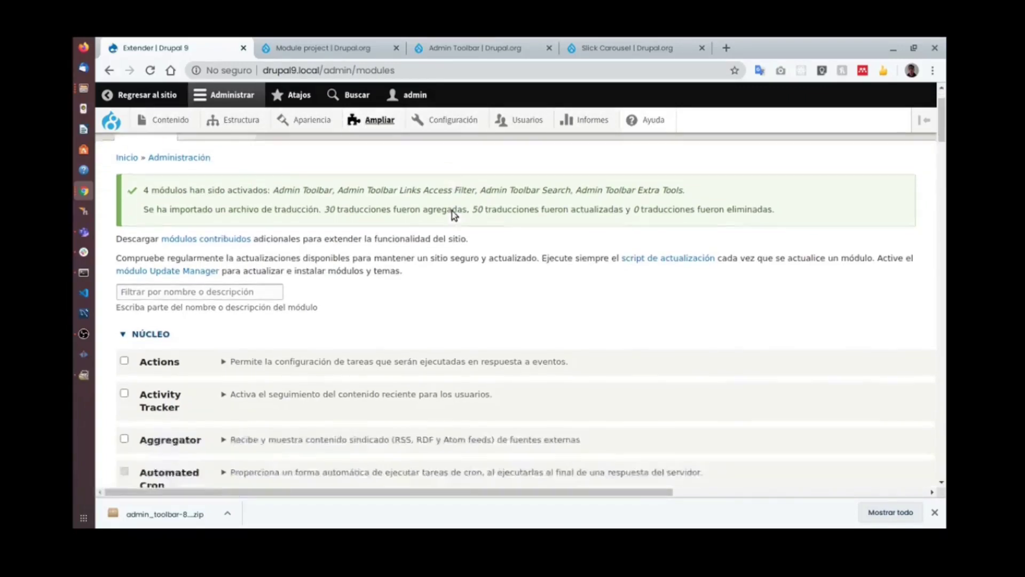
scroll(453, 214, down, 1)
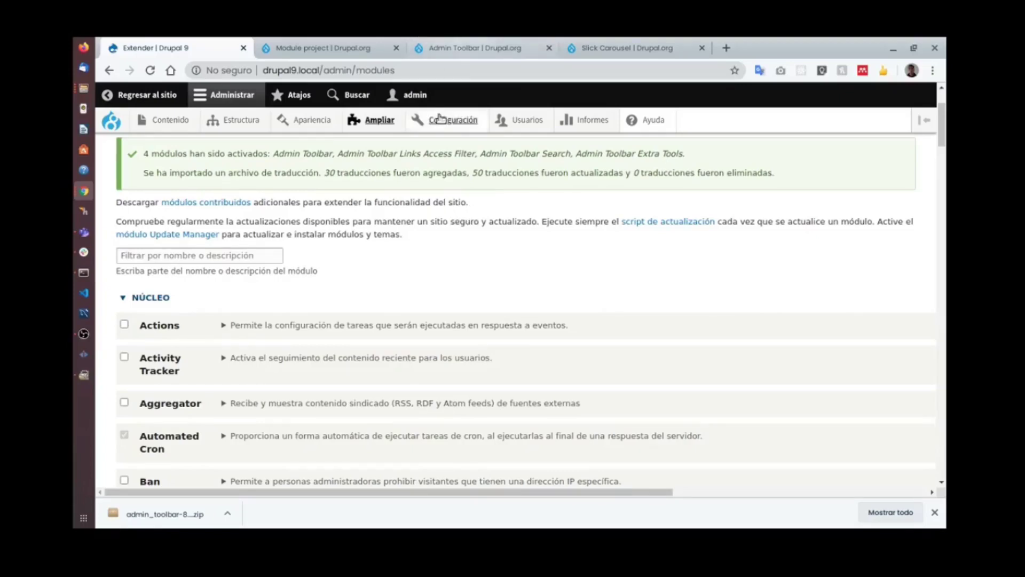
scroll(416, 224, down, 5)
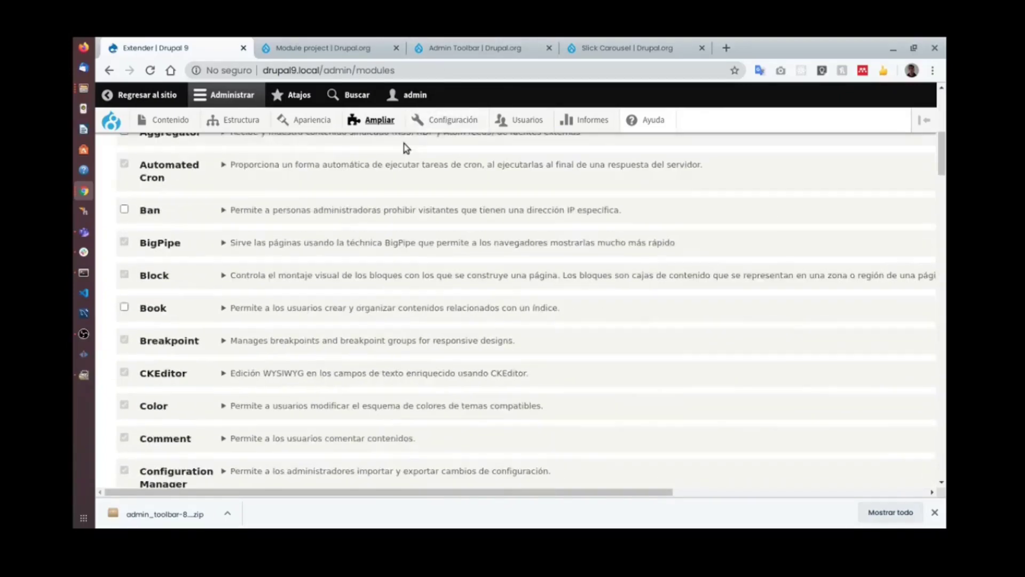
scroll(405, 171, down, 2)
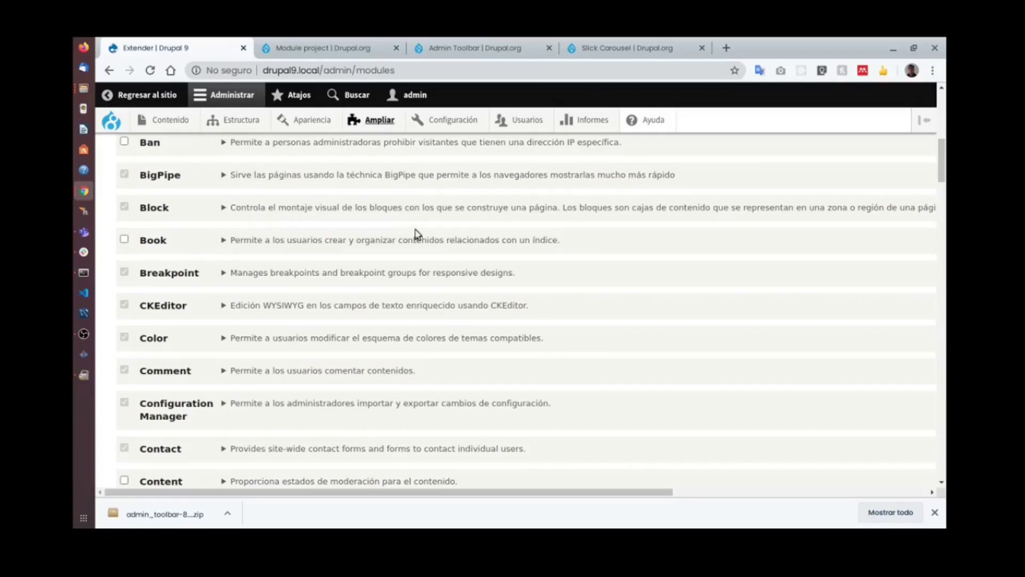
scroll(417, 232, up, 3)
scroll(411, 251, up, 3)
scroll(406, 272, down, 3)
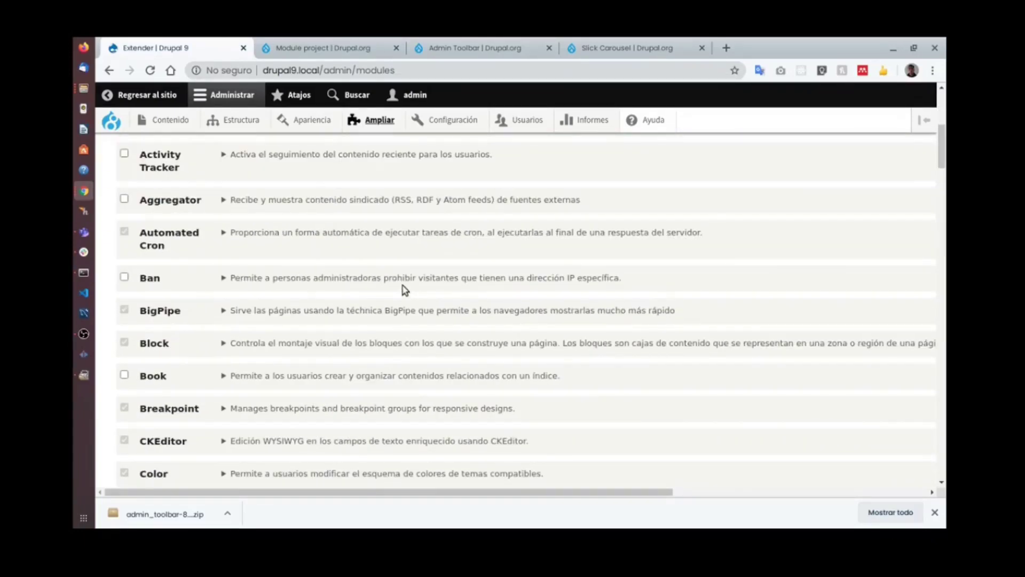
scroll(404, 290, down, 3)
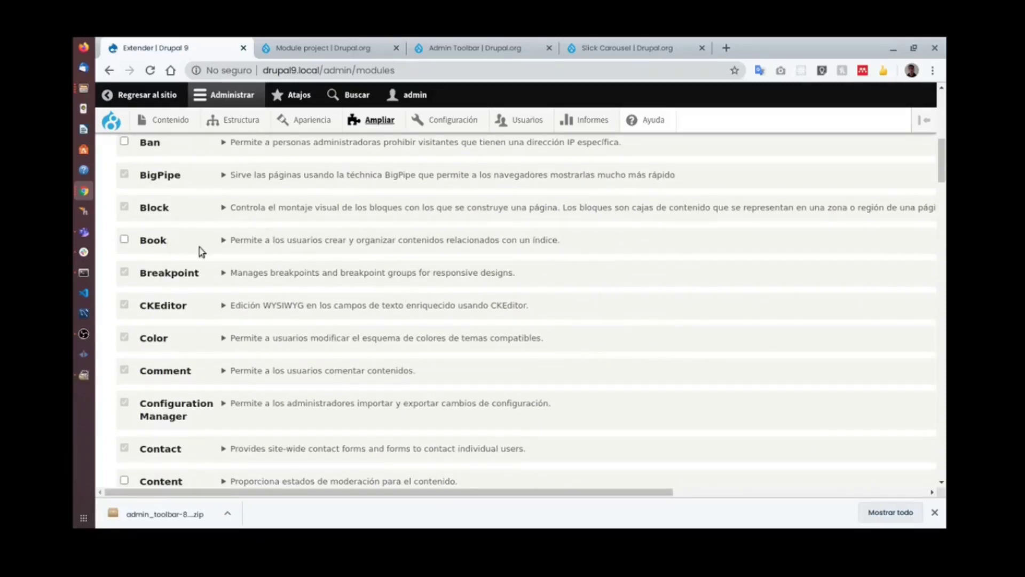
double_click(157, 238)
Continue past Forum, highlighting its name, down to Text Editor.
scroll(308, 276, down, 3)
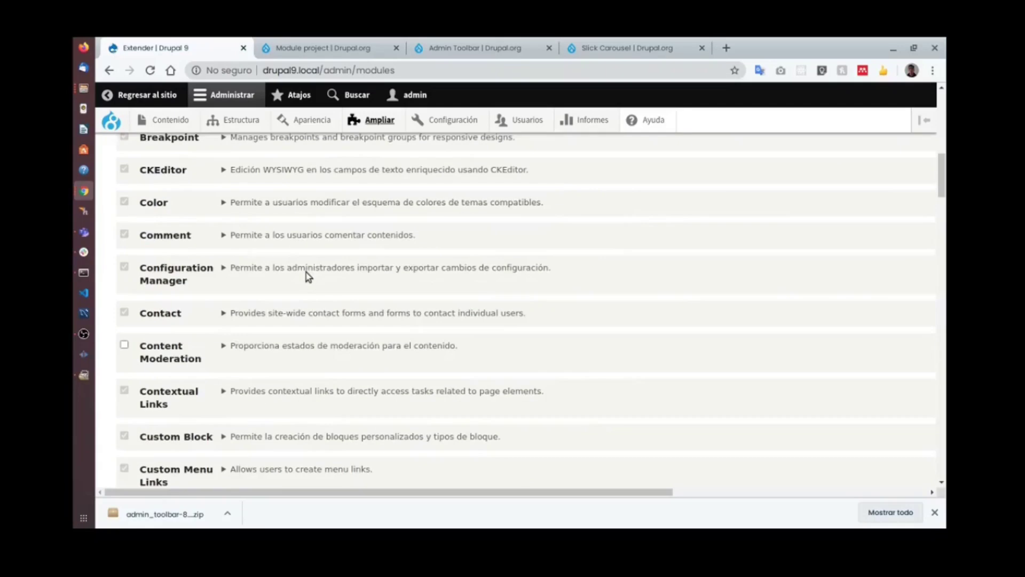
scroll(316, 275, down, 9)
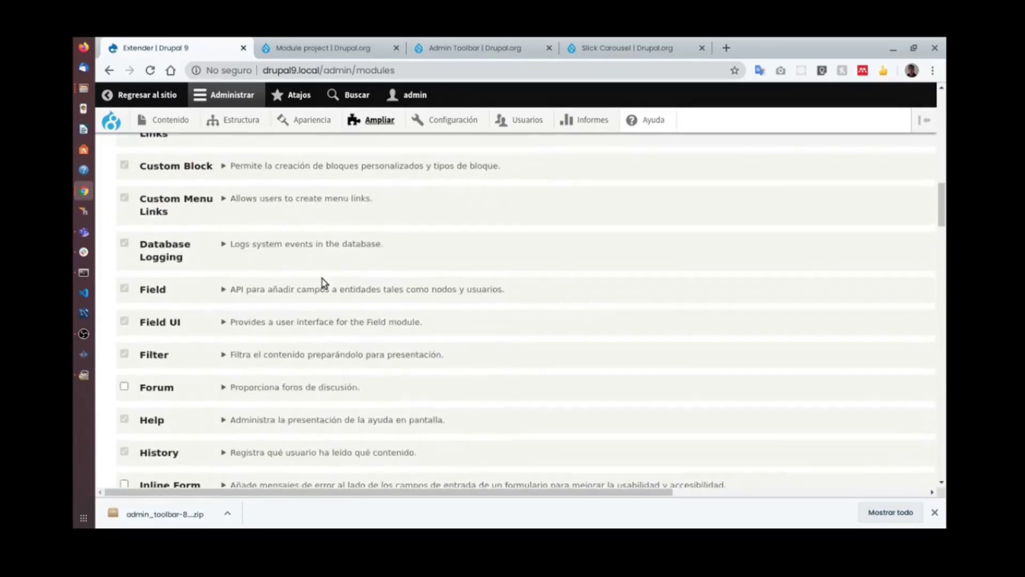
double_click(177, 252)
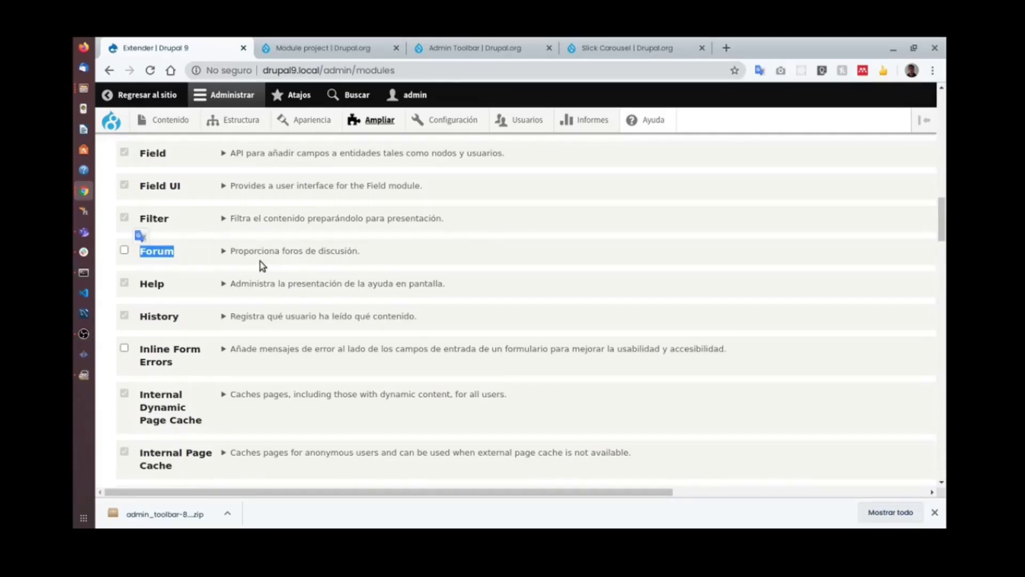
scroll(290, 265, down, 4)
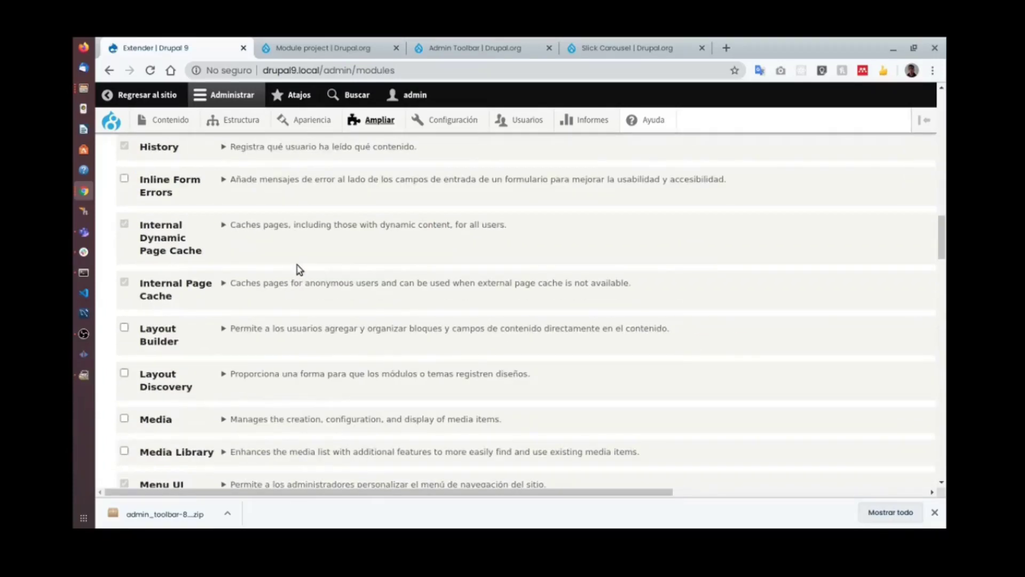
scroll(299, 269, down, 4)
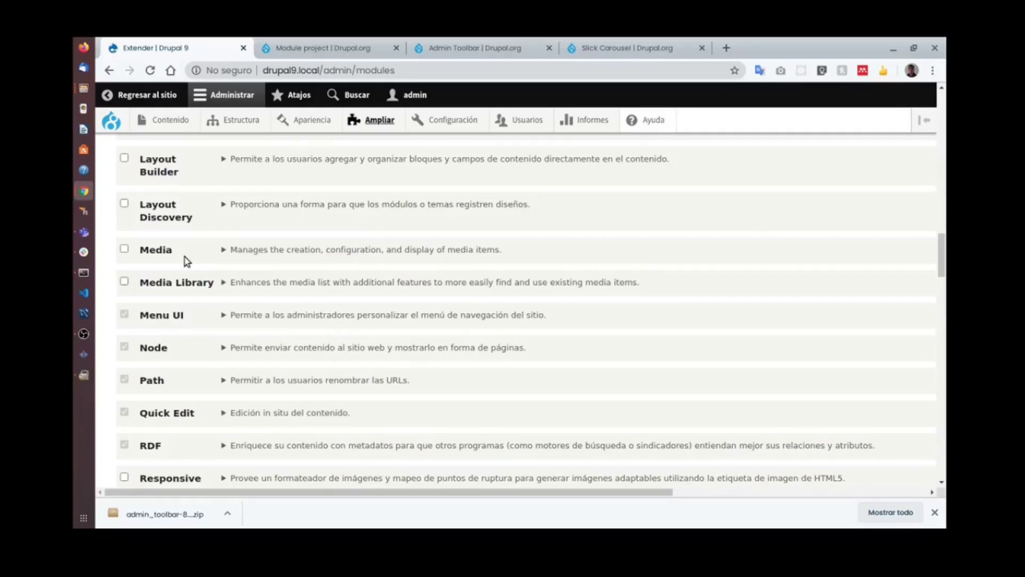
scroll(214, 261, down, 3)
scroll(278, 280, down, 2)
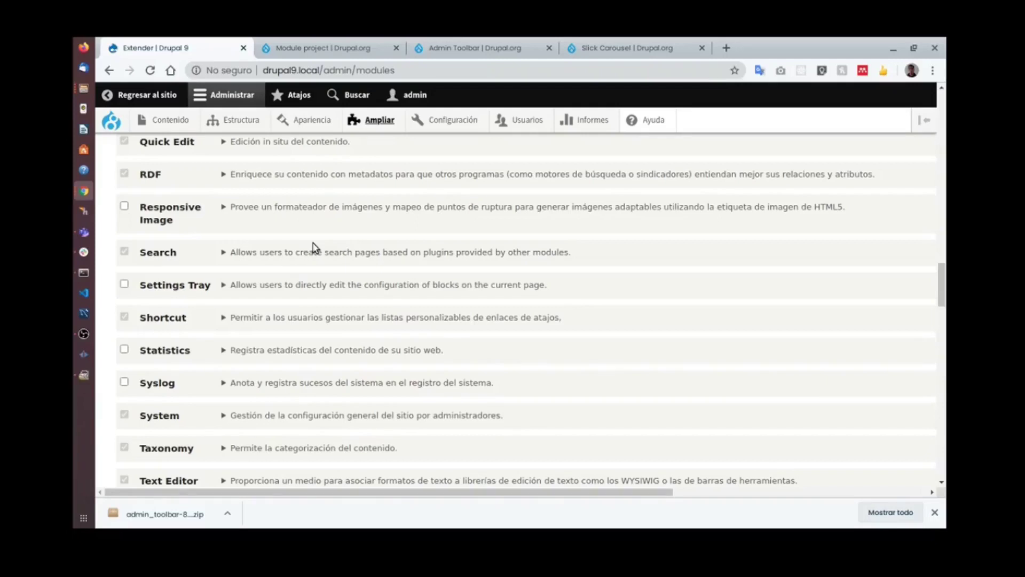
Browse the Administración, Multi idioma, Servicios web and Tipos de campo module sections, then scroll back up.
scroll(313, 243, down, 4)
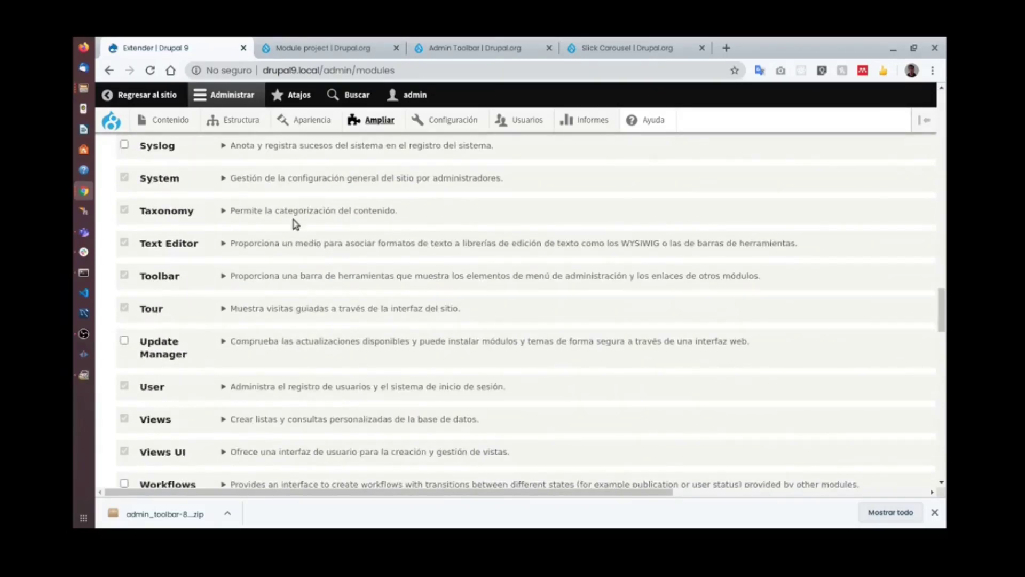
scroll(288, 220, up, 2)
scroll(338, 319, down, 10)
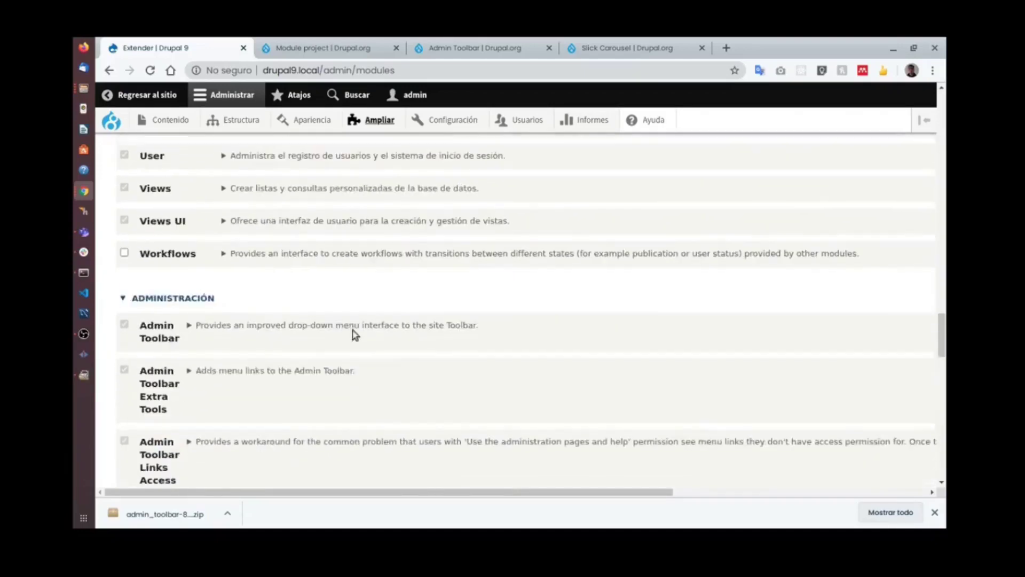
scroll(443, 357, down, 8)
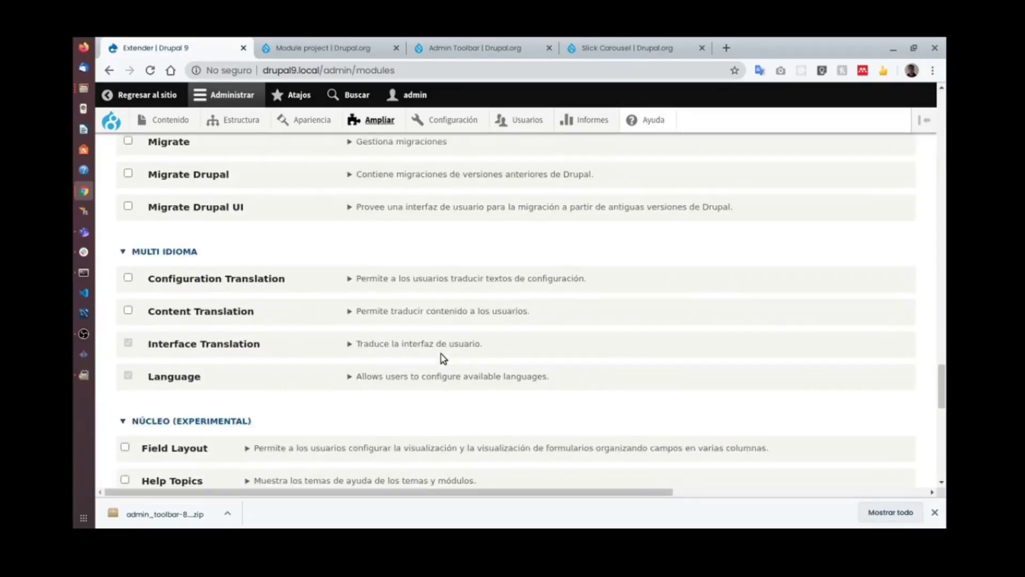
scroll(443, 358, down, 4)
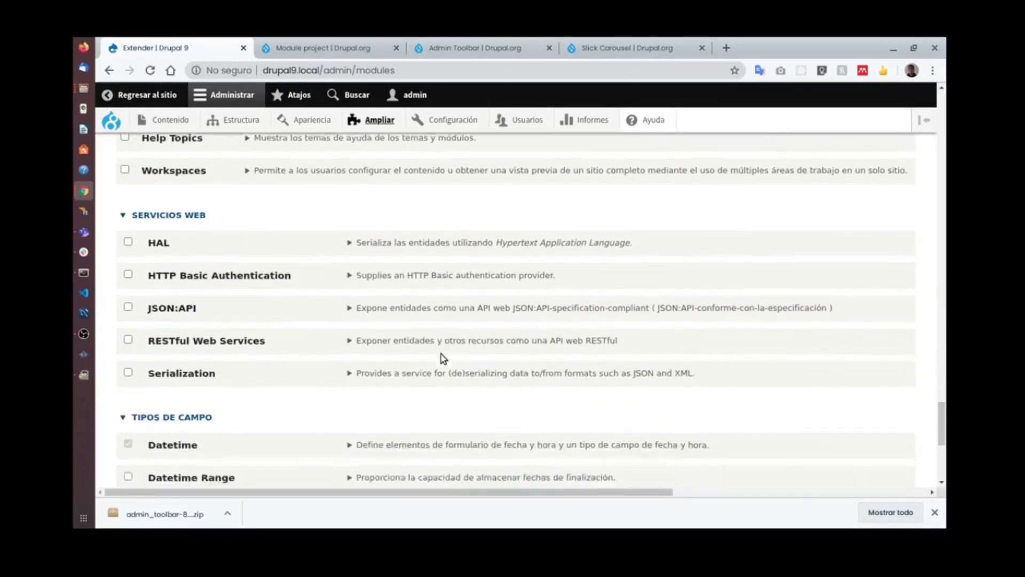
scroll(442, 359, up, 3)
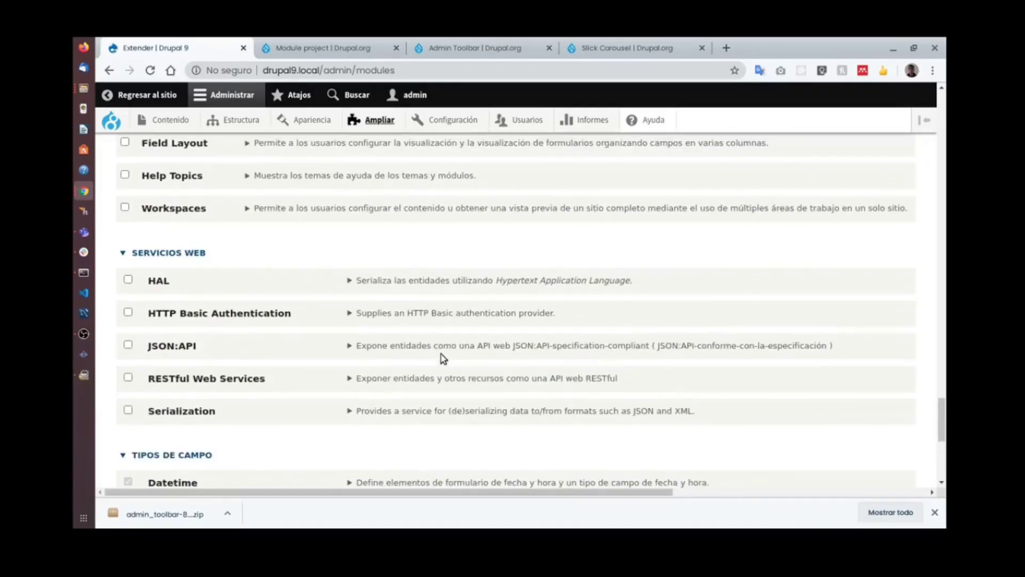
scroll(443, 357, down, 6)
scroll(443, 357, up, 1)
scroll(443, 355, up, 12)
scroll(443, 354, up, 15)
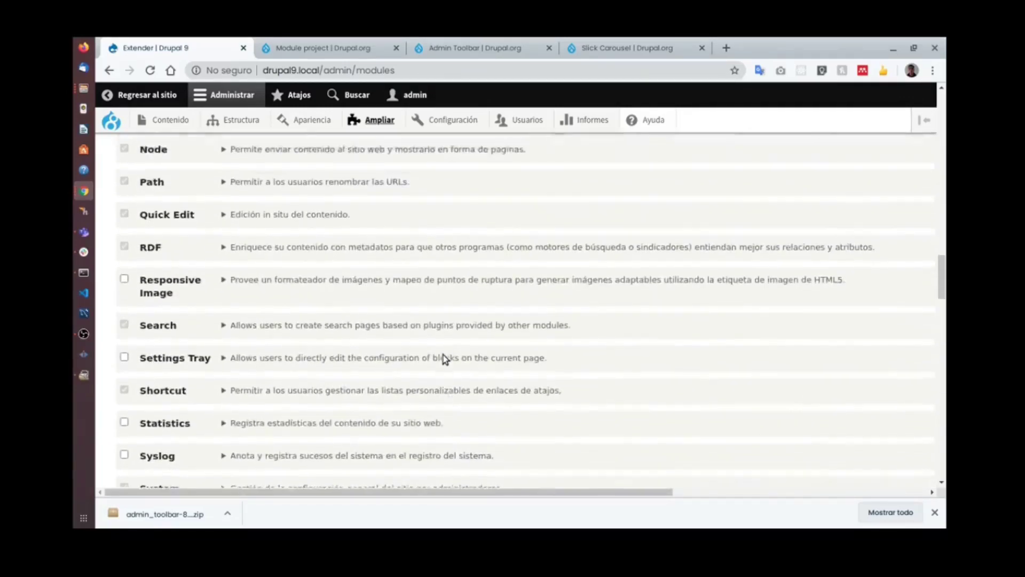
scroll(444, 354, up, 12)
scroll(436, 286, up, 12)
scroll(429, 287, up, 5)
scroll(435, 293, down, 15)
scroll(392, 298, down, 10)
scroll(392, 298, down, 5)
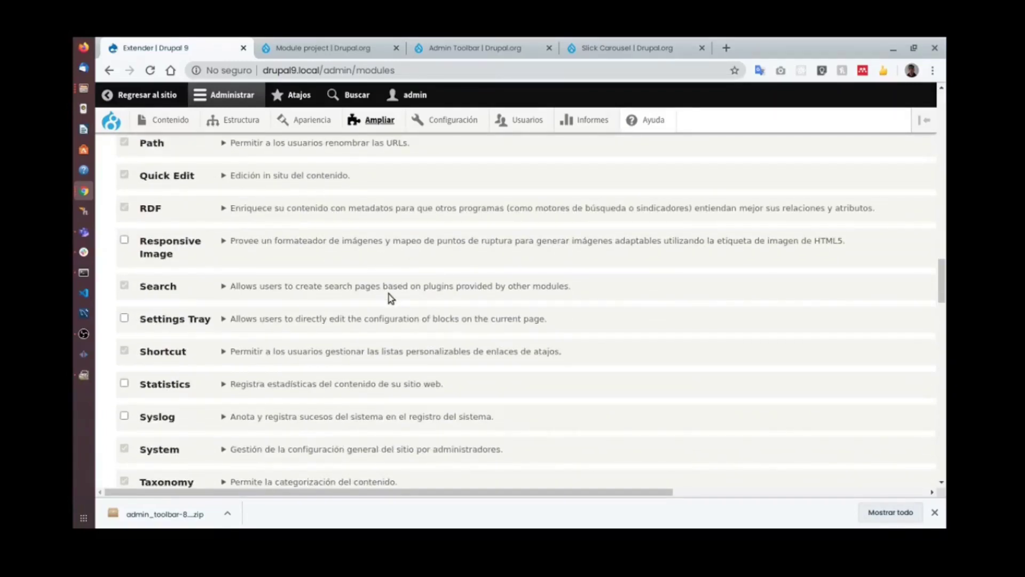
scroll(392, 298, down, 3)
scroll(391, 298, down, 3)
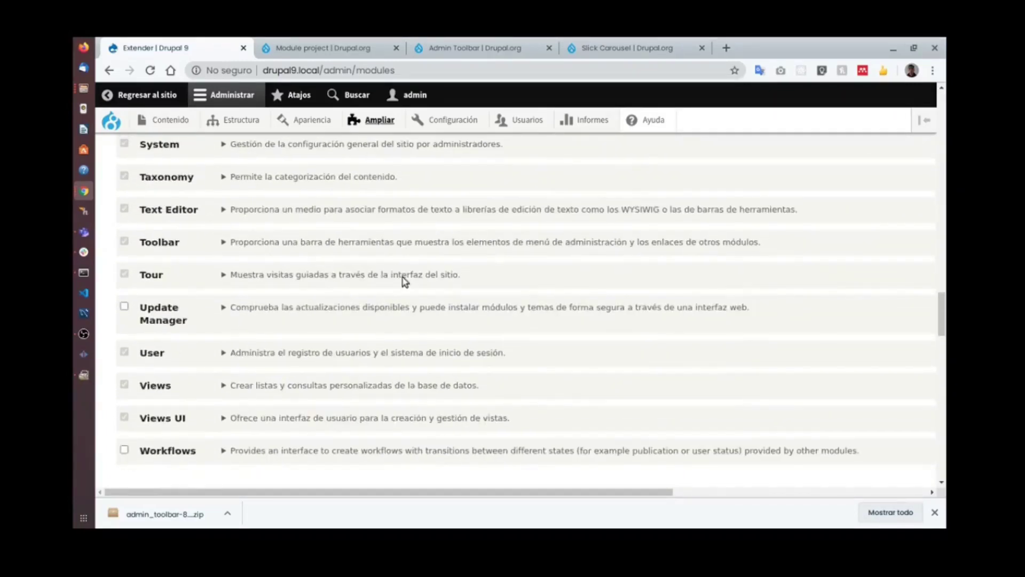
scroll(403, 280, down, 3)
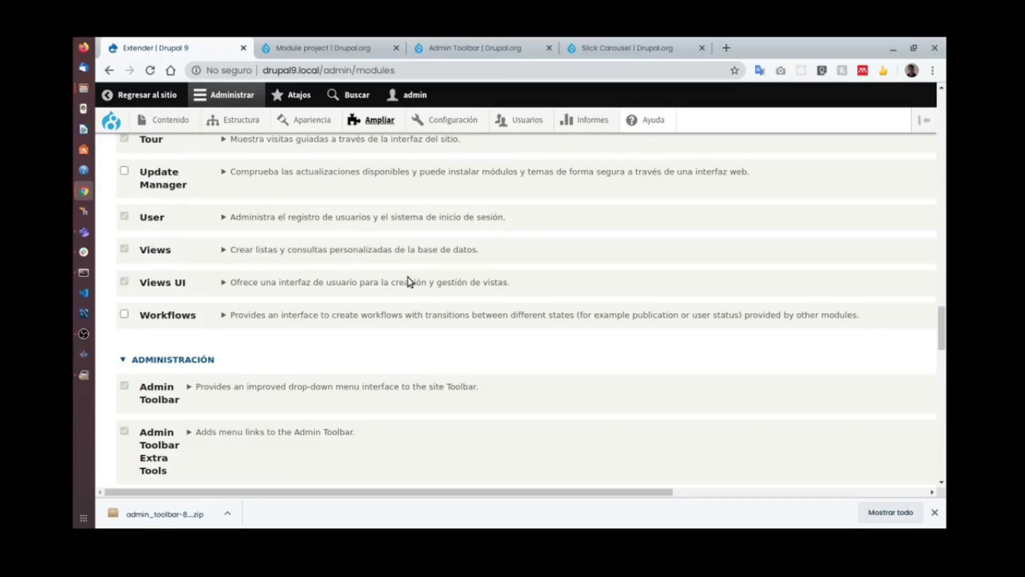
scroll(455, 269, up, 10)
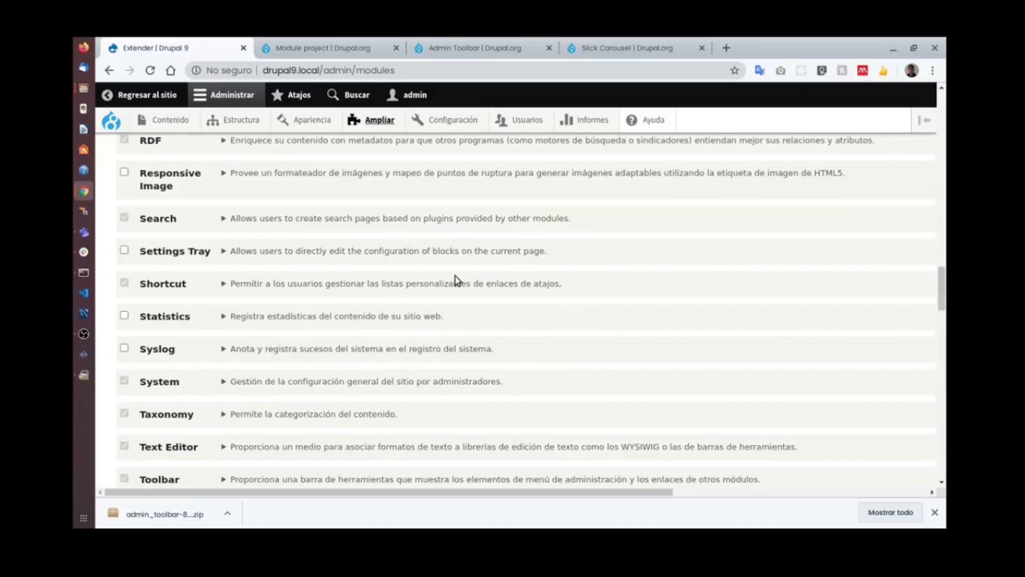
scroll(455, 278, up, 2)
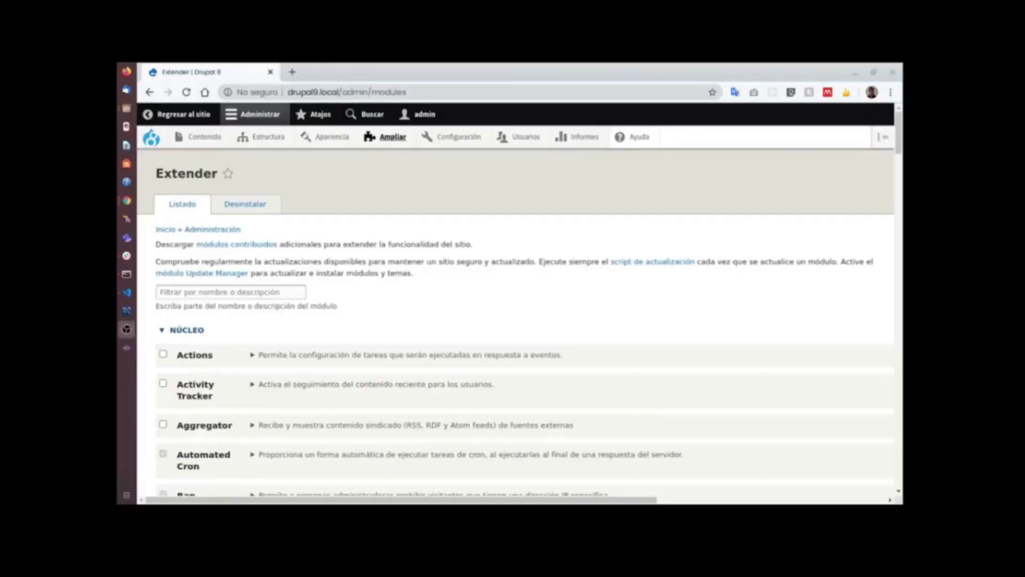
Move down the Extender list to the OTRO(S) section.
scroll(475, 254, down, 3)
scroll(477, 261, up, 3)
drag(898, 149, 869, 469)
scroll(342, 325, up, 4)
scroll(341, 326, up, 5)
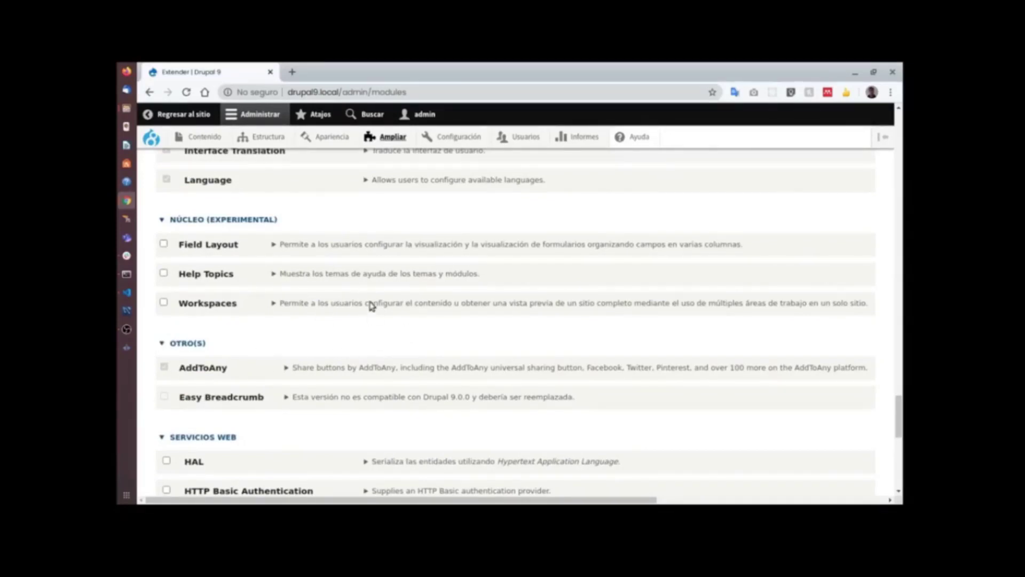
scroll(376, 283, up, 3)
scroll(371, 279, down, 3)
Expand Easy Breadcrumb 8.x-1.12's details and highlight its incompatibility with Drupal 9.0.0.
click(359, 399)
scroll(390, 334, down, 3)
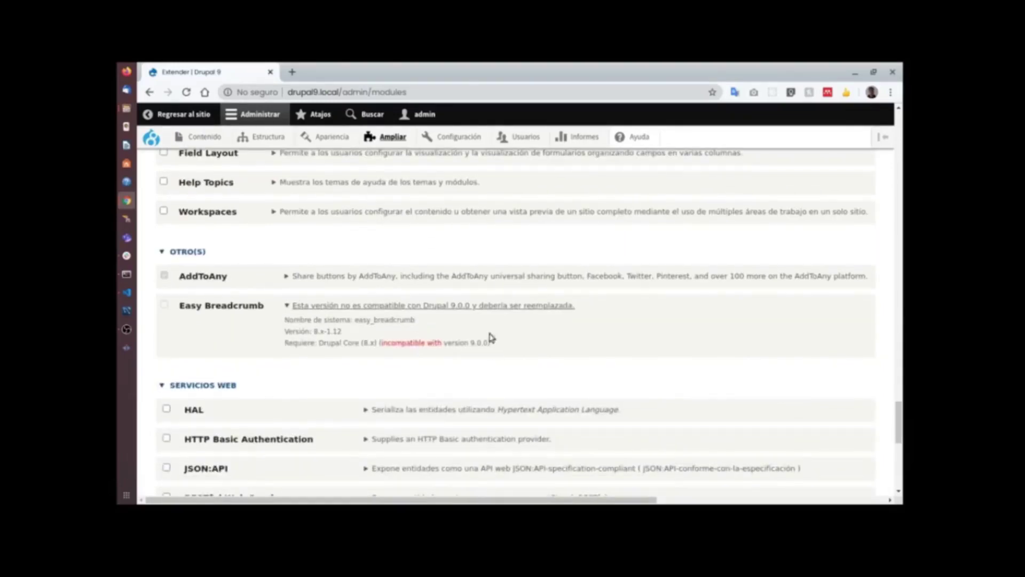
double_click(418, 343)
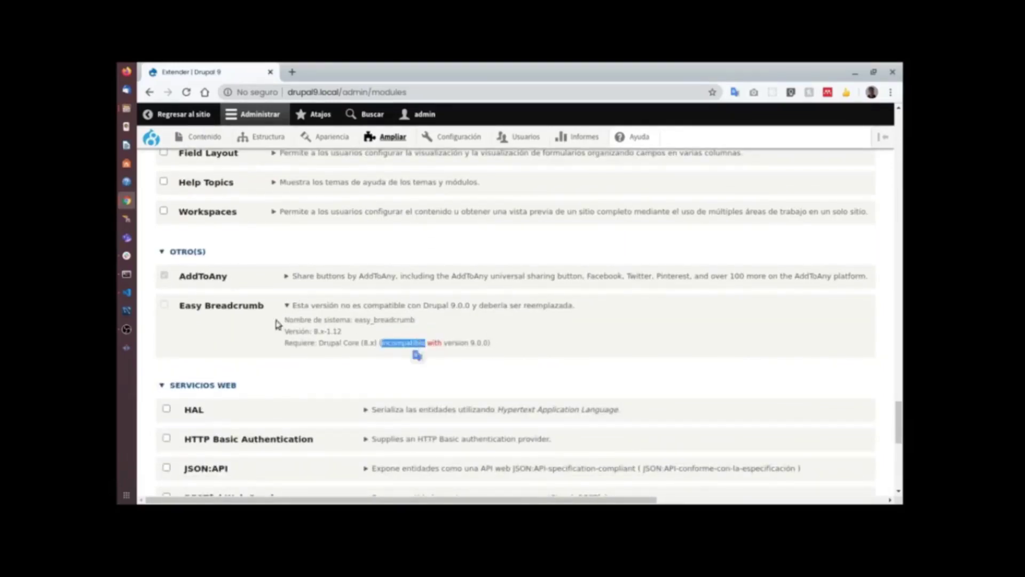
click(162, 308)
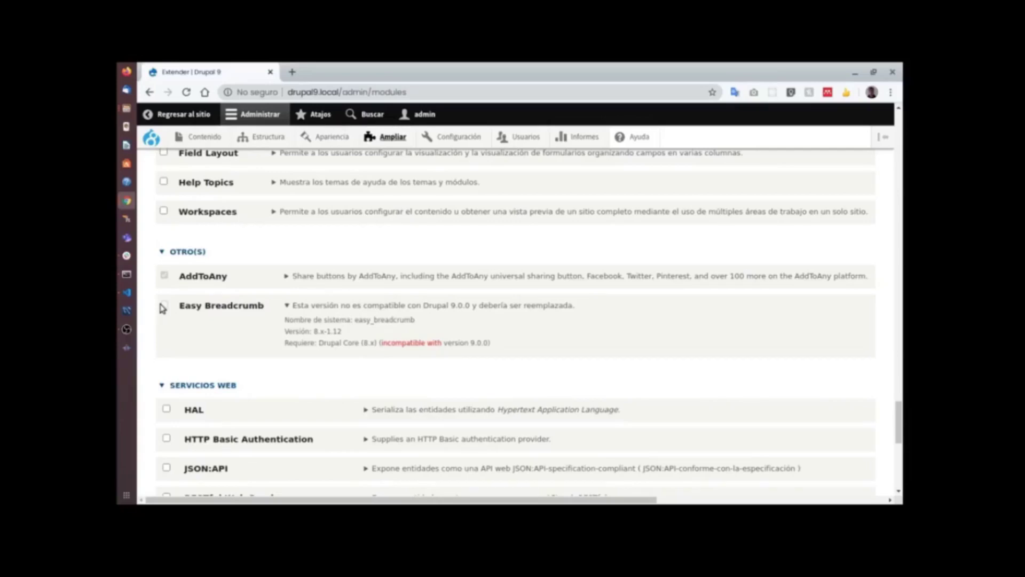
scroll(346, 301, up, 2)
scroll(346, 301, up, 1)
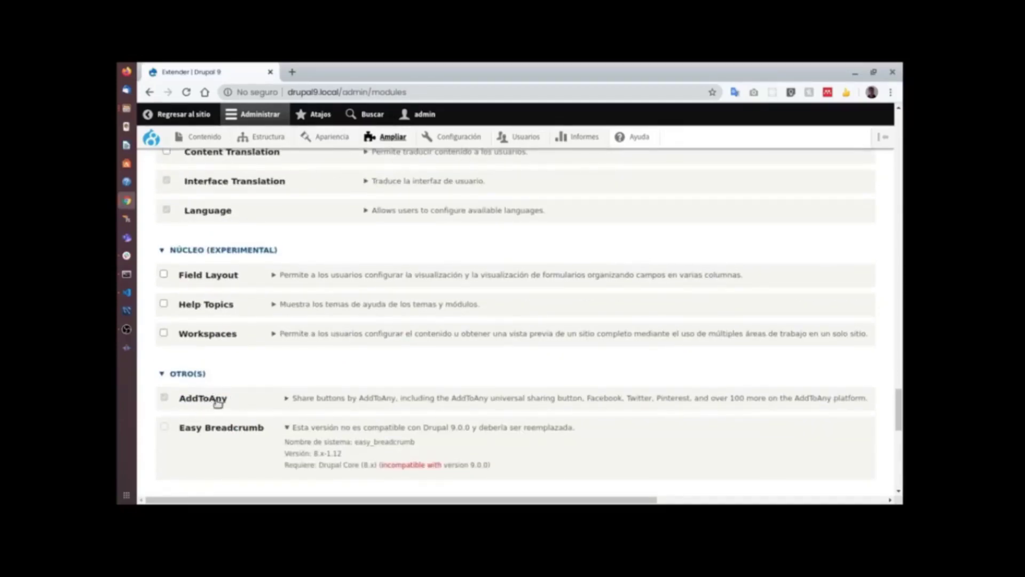
scroll(246, 401, up, 1)
scroll(282, 406, up, 9)
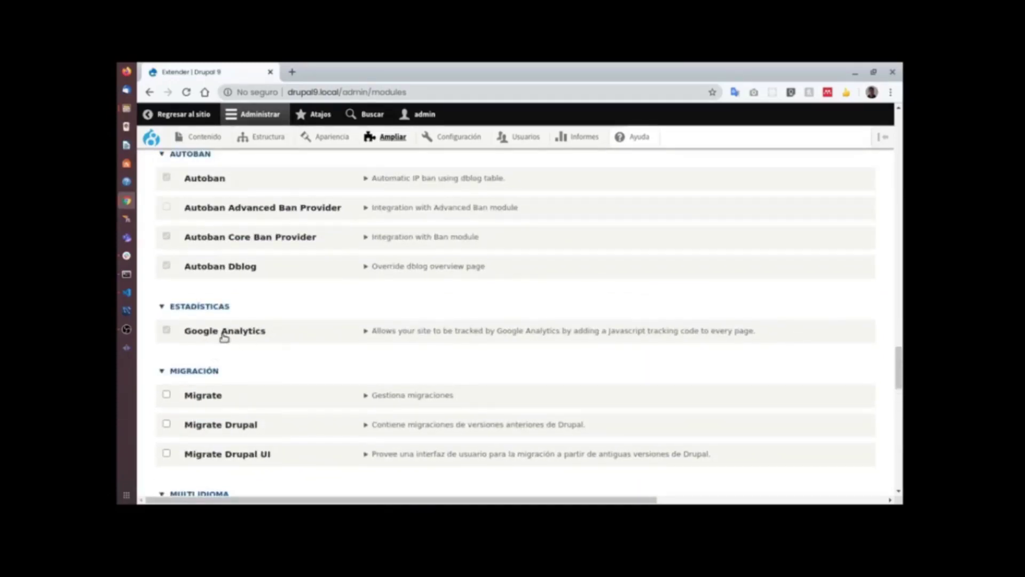
scroll(310, 342, up, 3)
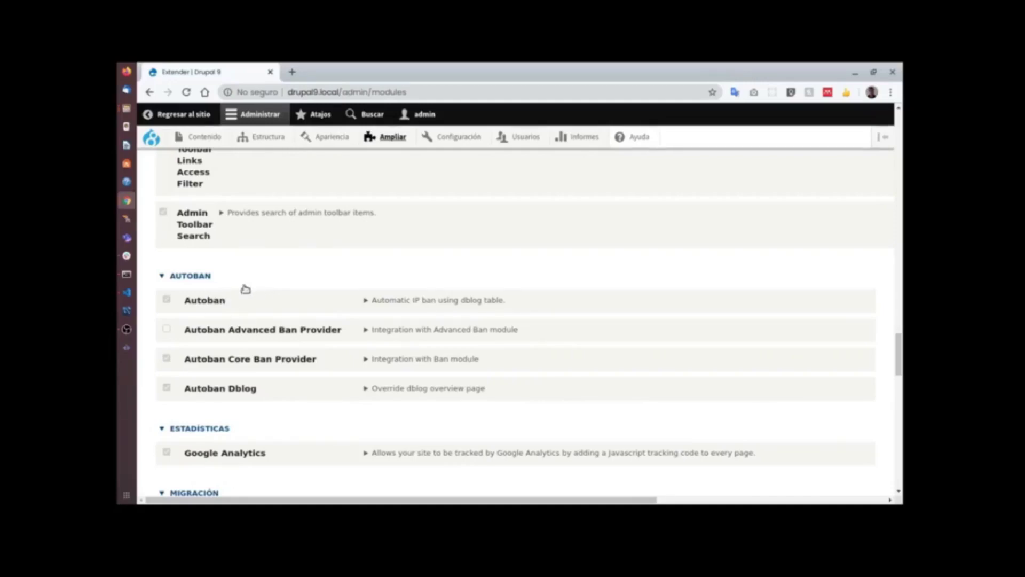
scroll(326, 299, down, 3)
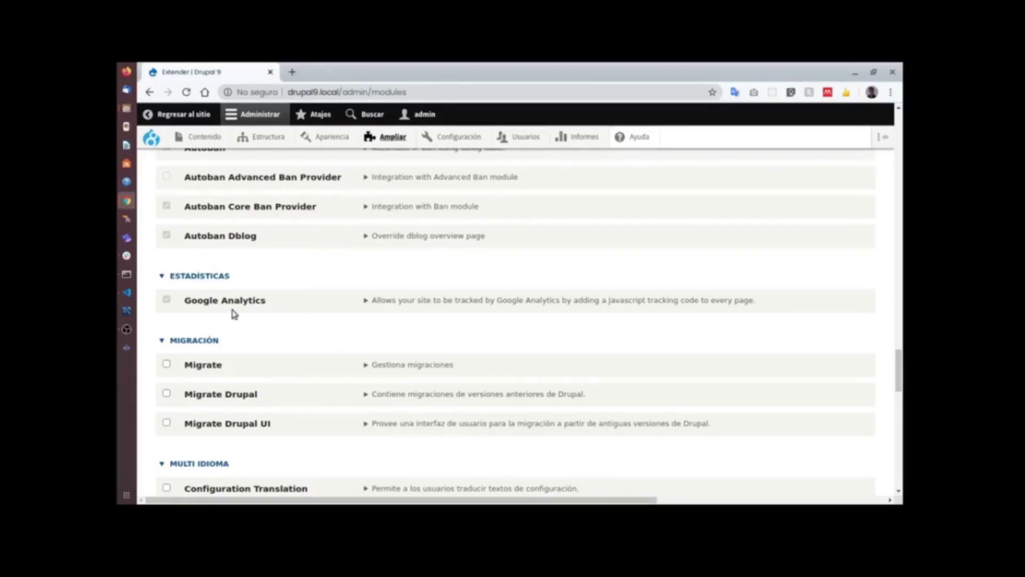
Open the Google Analytics module's Configurar link in a new tab and switch to it.
click(377, 301)
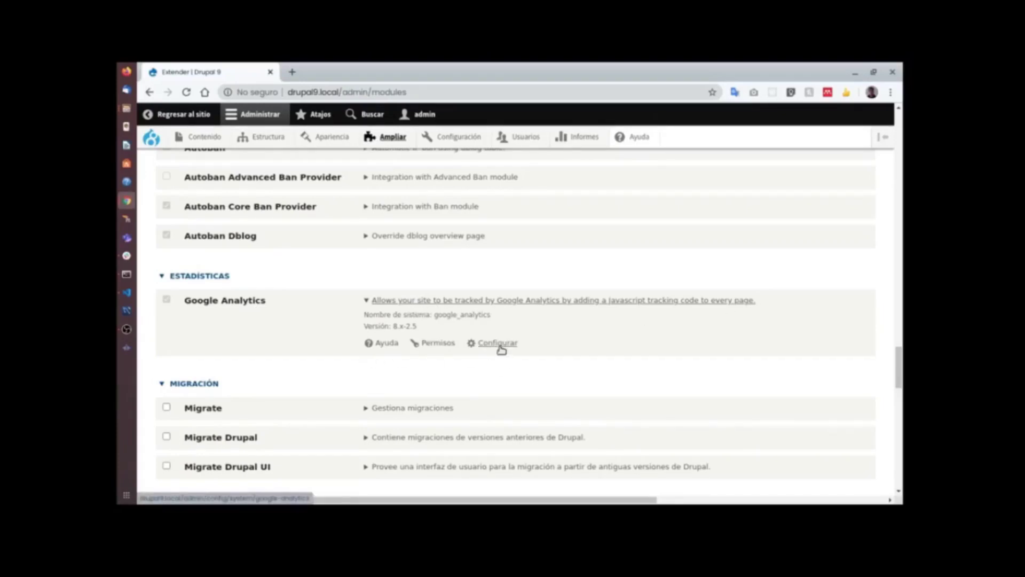
click(367, 301)
click(367, 302)
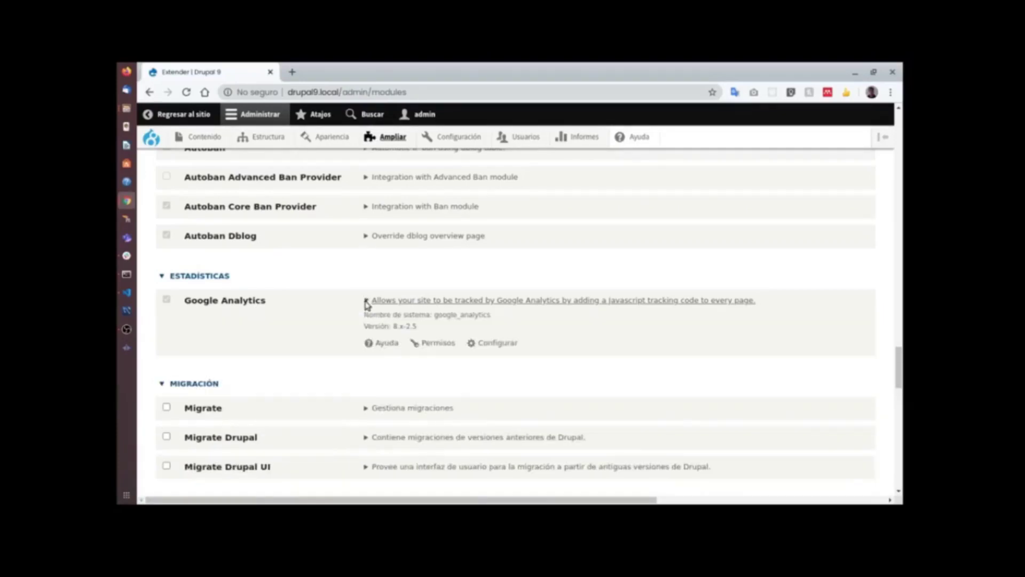
right_click(496, 345)
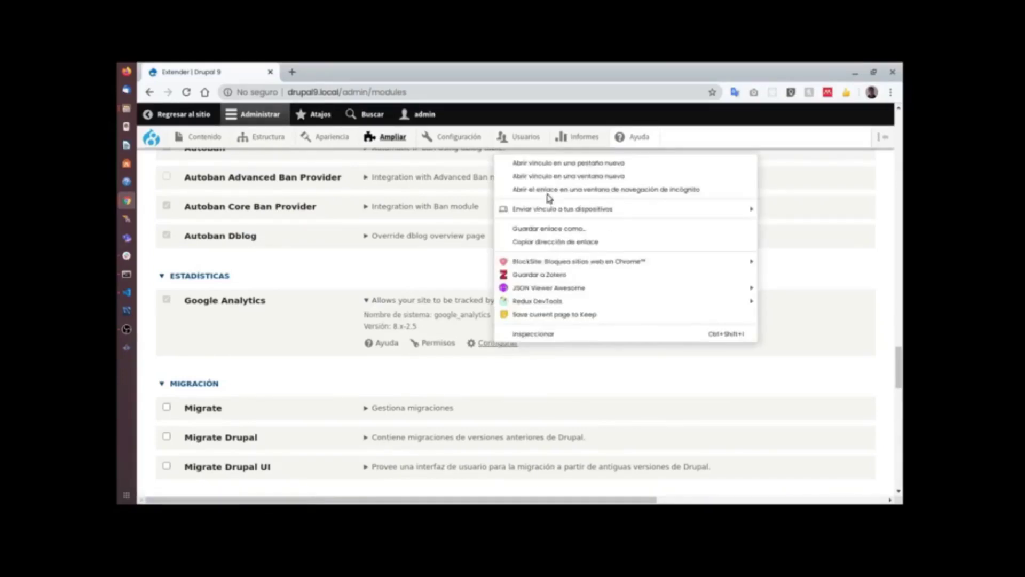
click(549, 163)
click(329, 72)
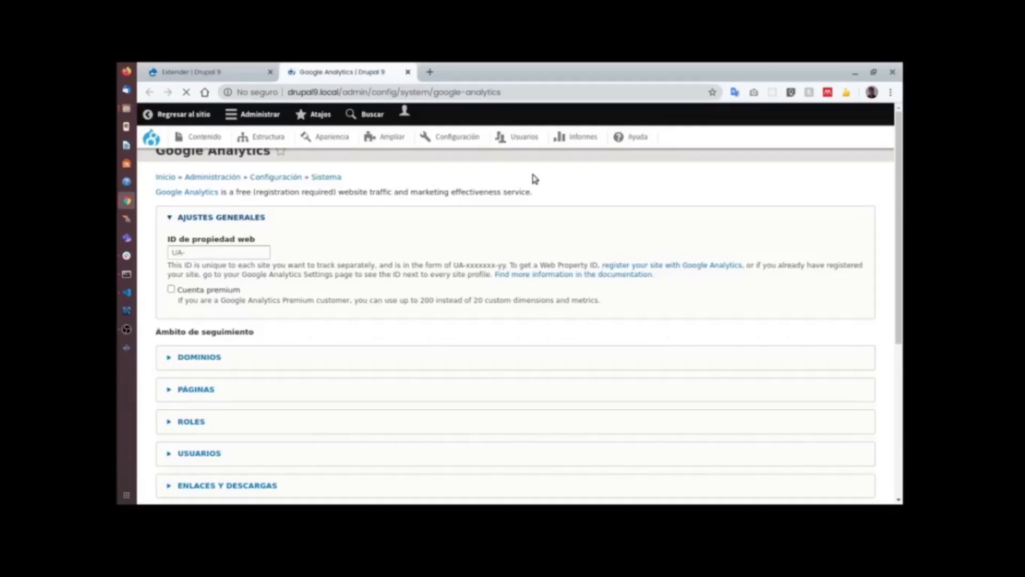
Look over the Google Analytics tracking options, leaving the web property ID as UA-.
click(227, 273)
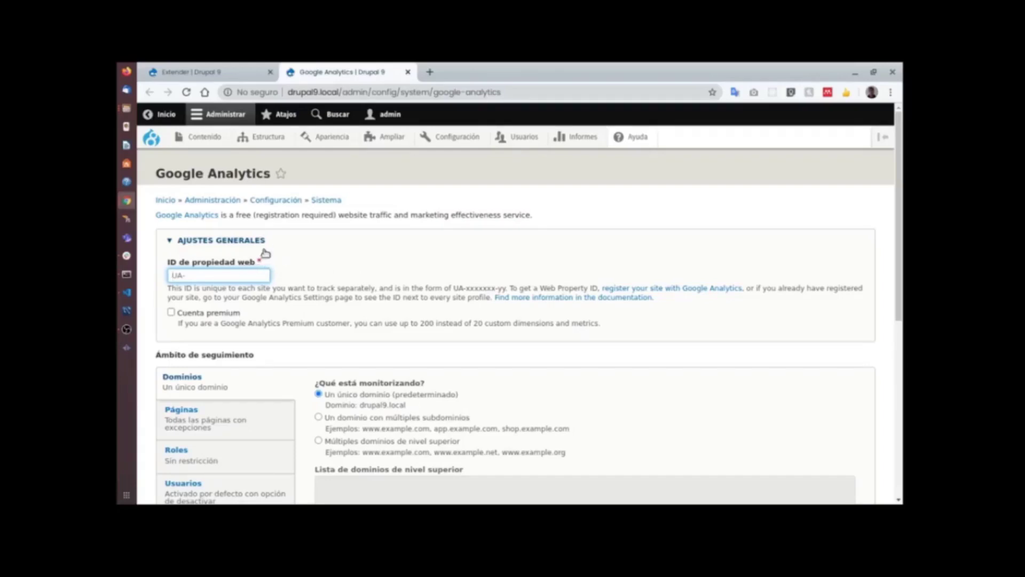
scroll(293, 242, down, 3)
scroll(293, 241, down, 6)
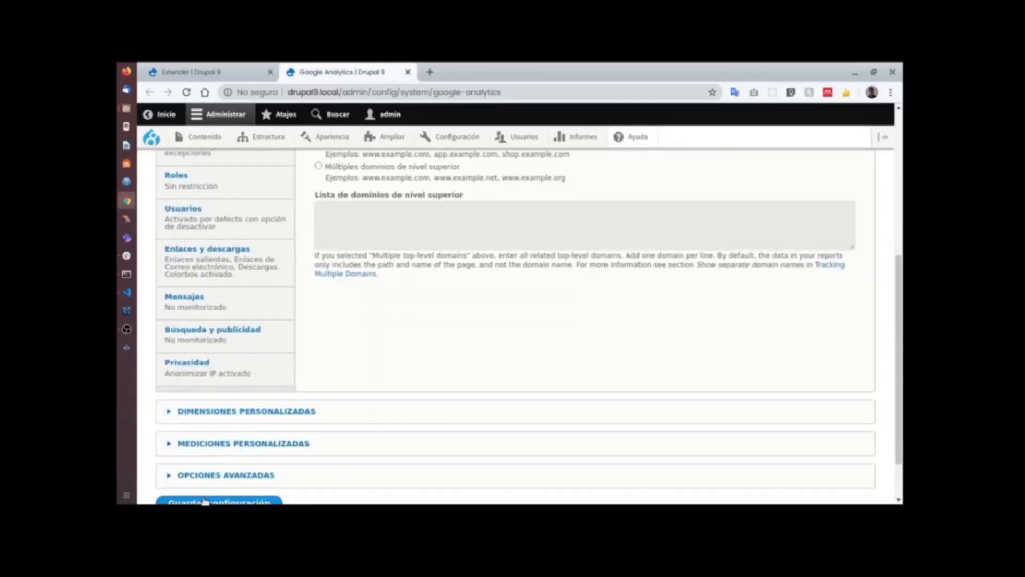
scroll(236, 229, up, 8)
scroll(247, 222, down, 4)
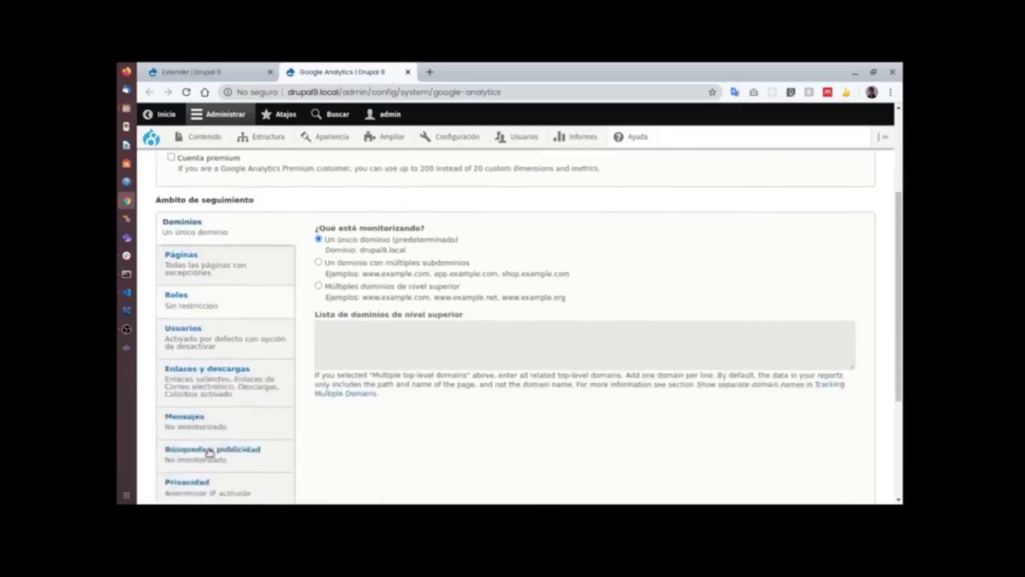
scroll(208, 452, down, 5)
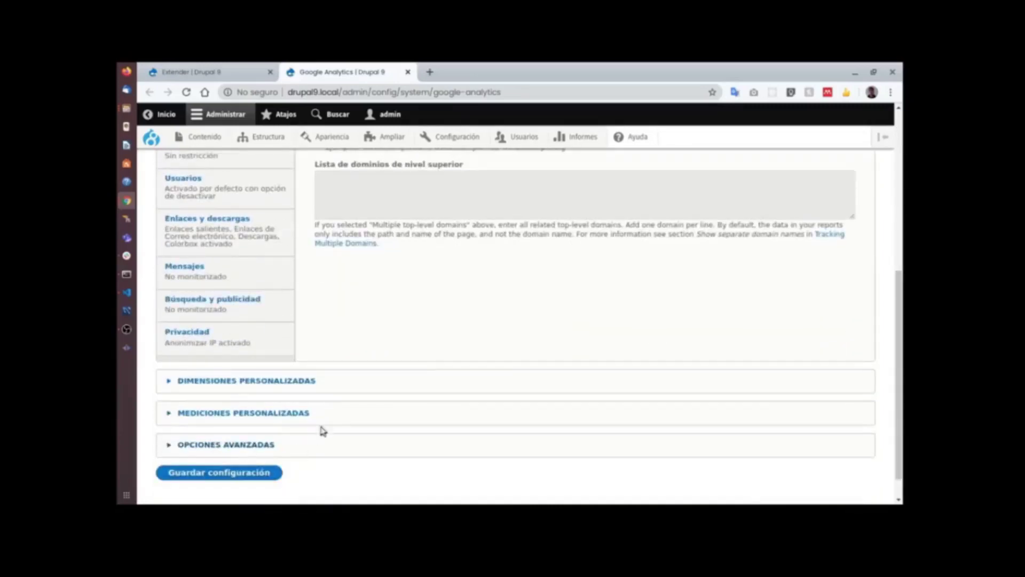
Close the Google Analytics tab, then expand AddToAny under OTRO(S) and open its configuration.
click(406, 73)
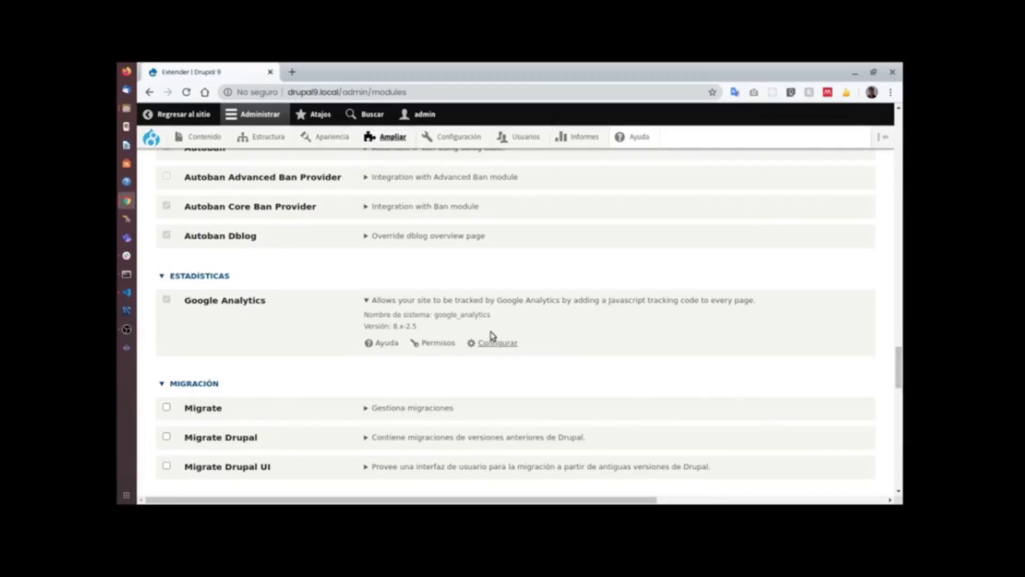
scroll(474, 293, down, 3)
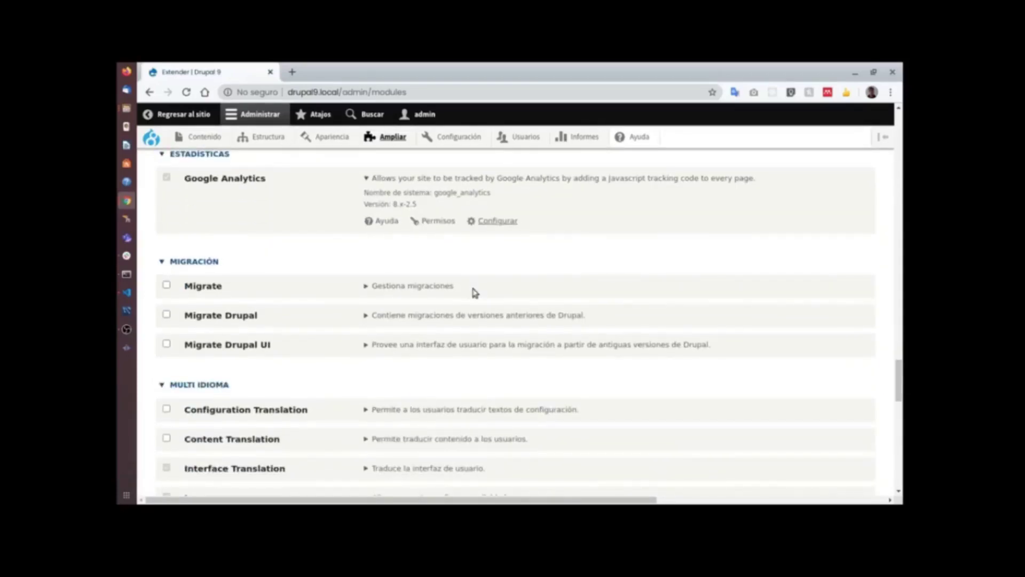
scroll(474, 293, down, 6)
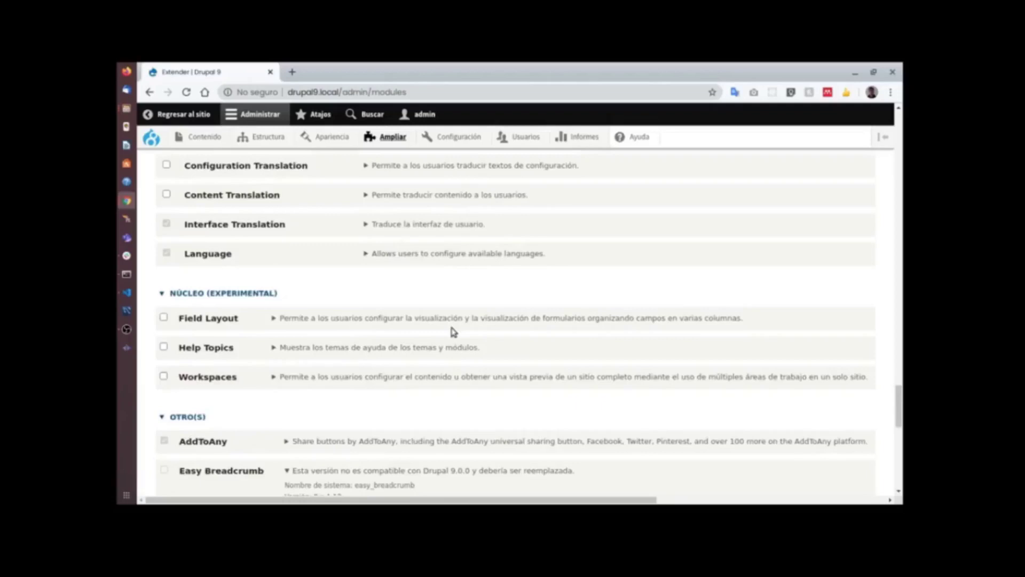
scroll(453, 332, down, 4)
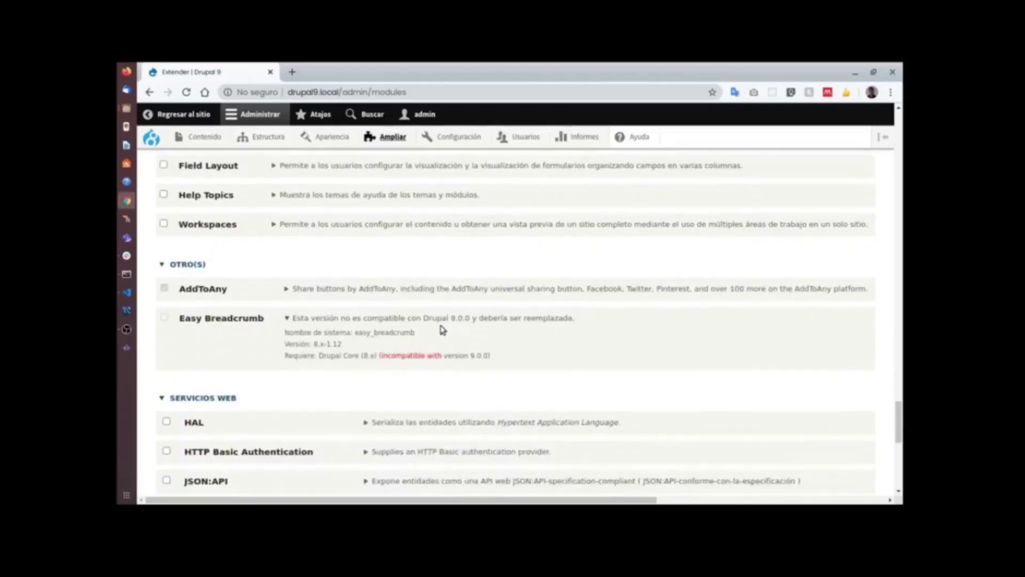
click(336, 291)
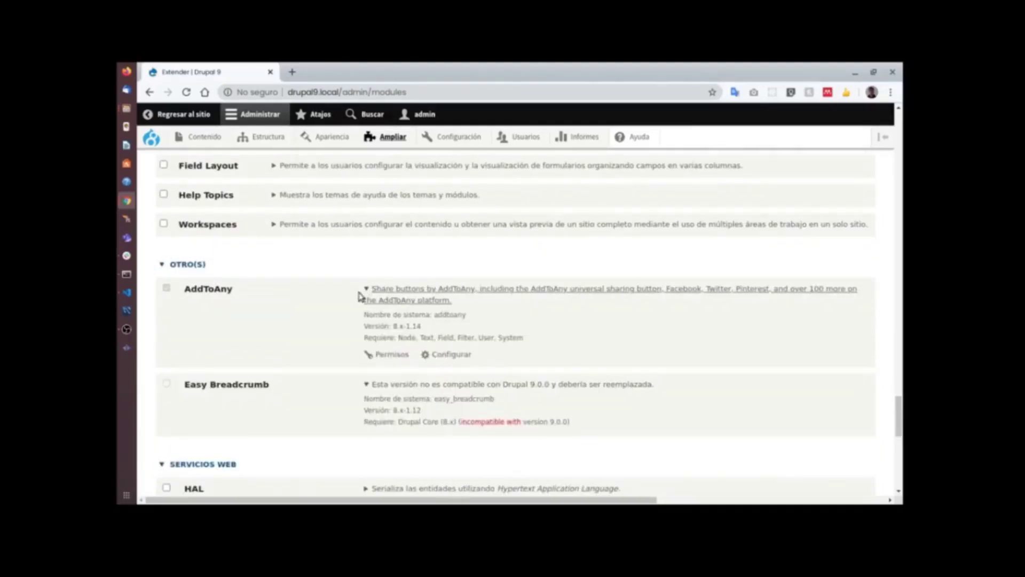
click(451, 355)
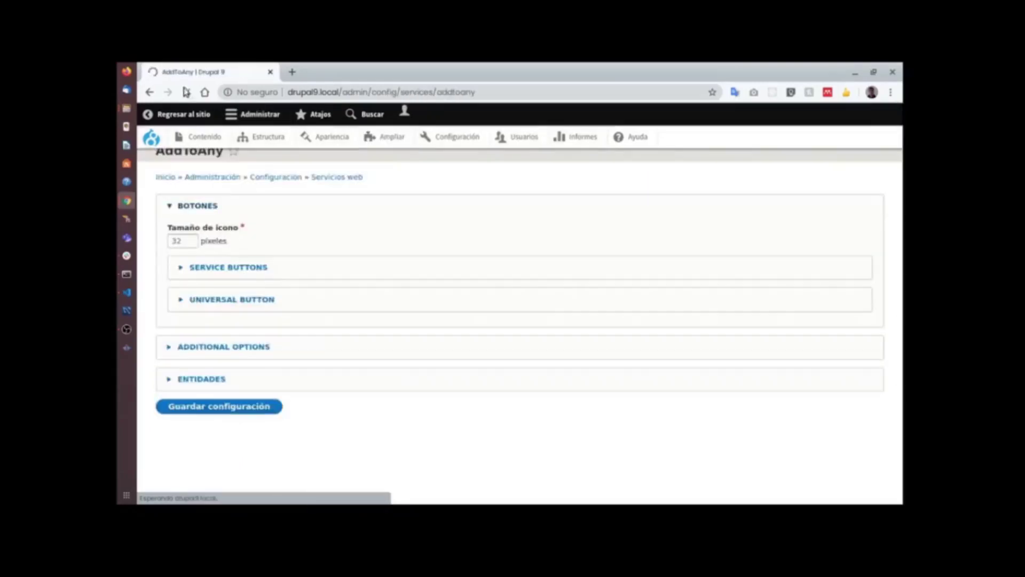
Inspect the AddToAny service buttons, additional options and entities sections.
click(264, 292)
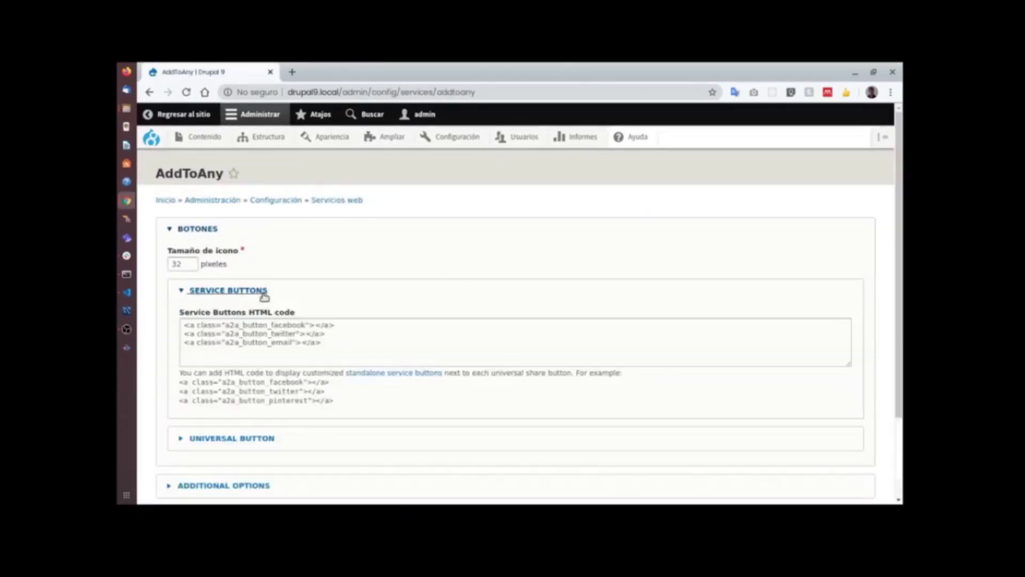
click(264, 293)
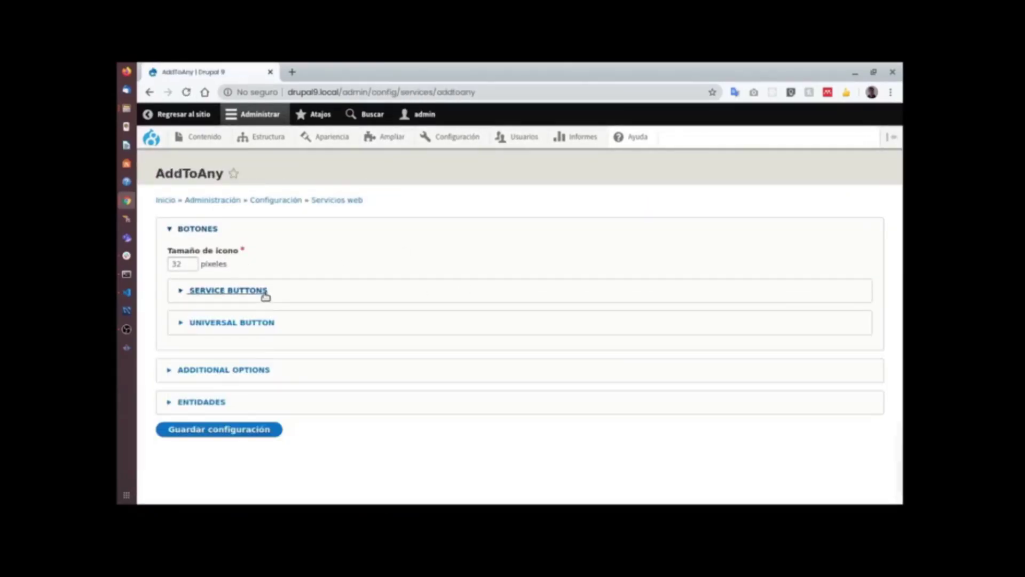
click(236, 372)
scroll(227, 438, down, 4)
click(223, 422)
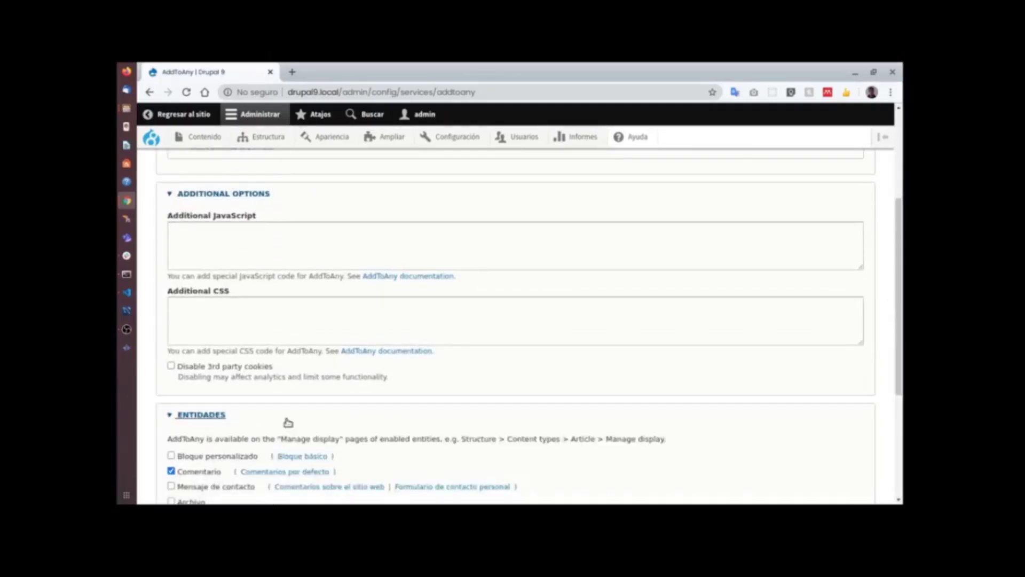
scroll(277, 347, up, 3)
click(245, 268)
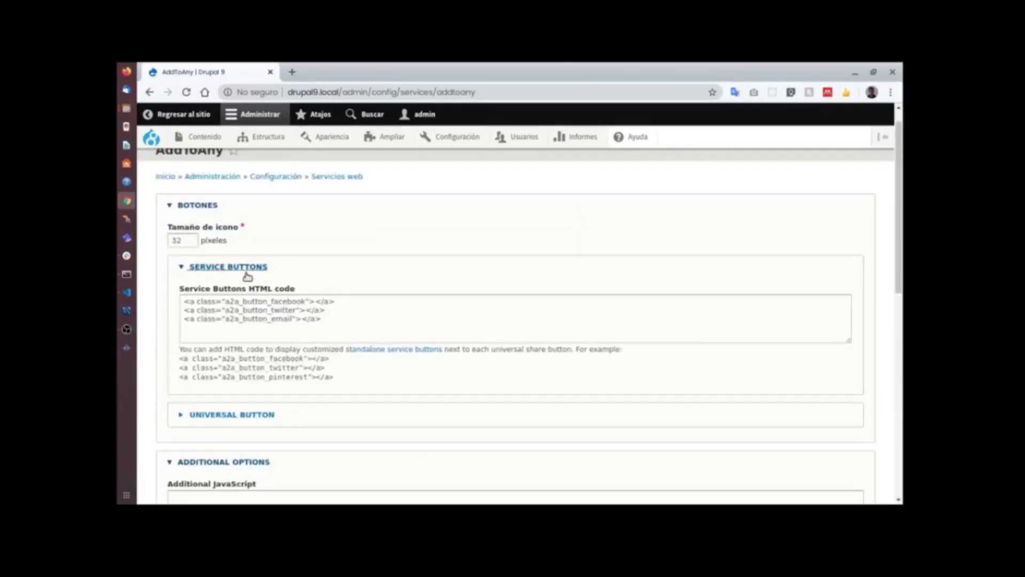
click(247, 272)
Try Custom button and Ninguno for the universal button, then keep the plus icon.
click(244, 298)
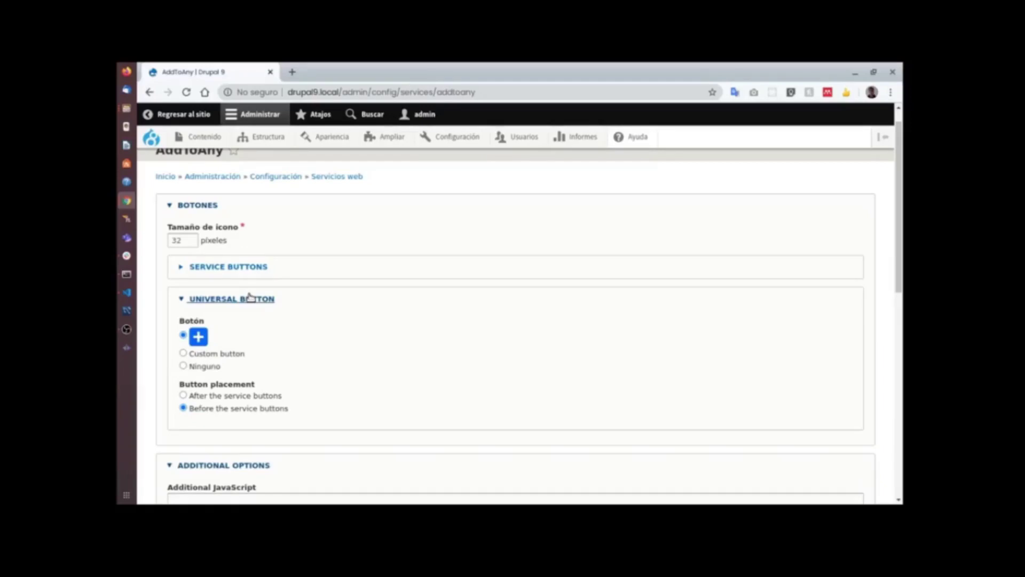
click(214, 354)
click(212, 368)
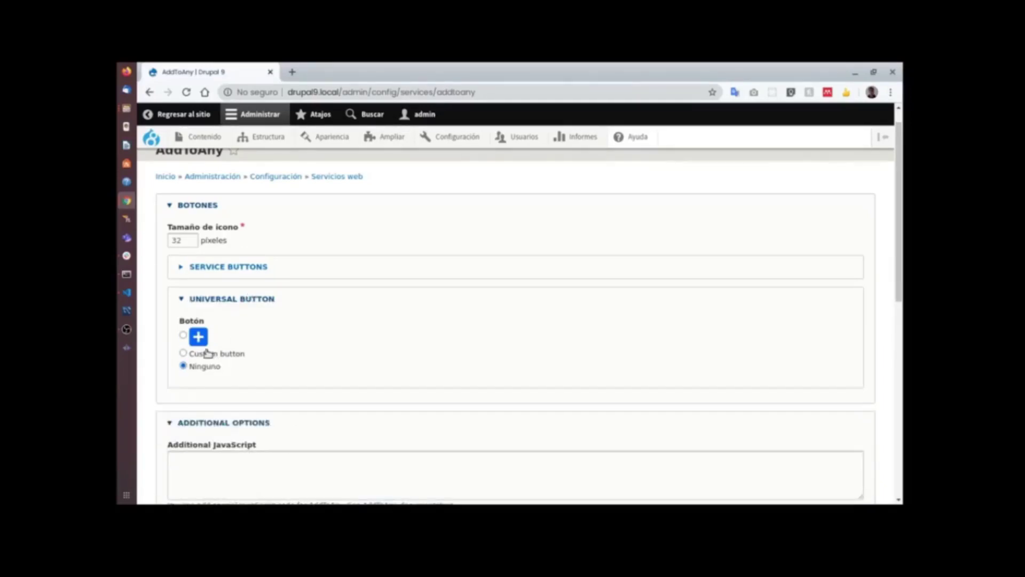
click(183, 334)
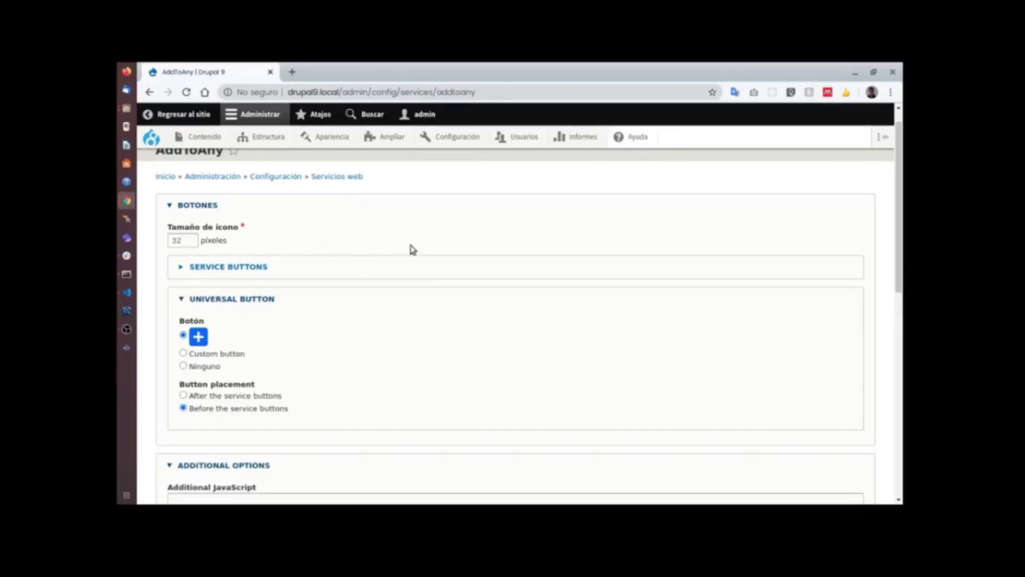
key(super)
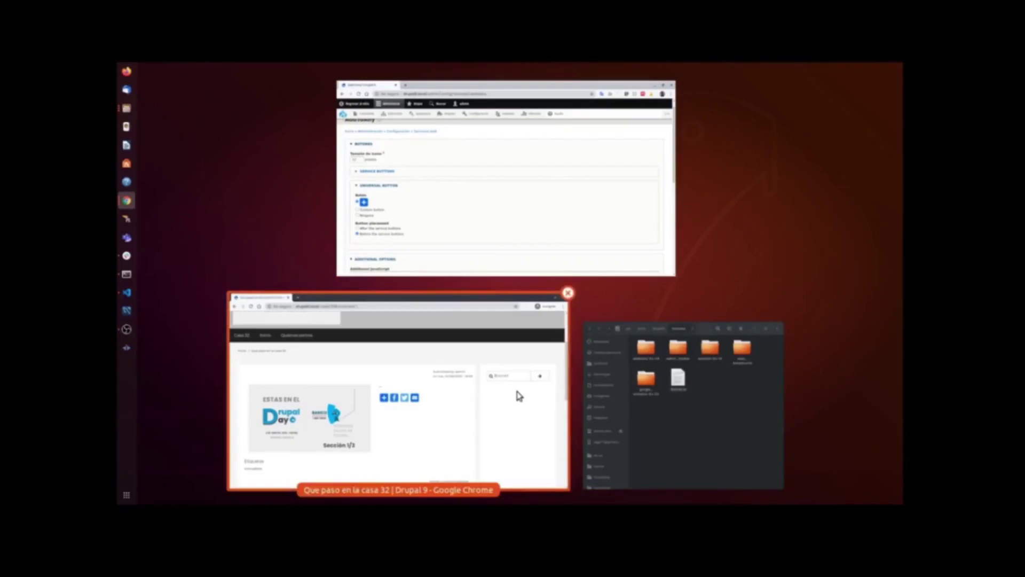
In the incognito window, open and close the article's Facebook and Twitter share popups.
click(515, 395)
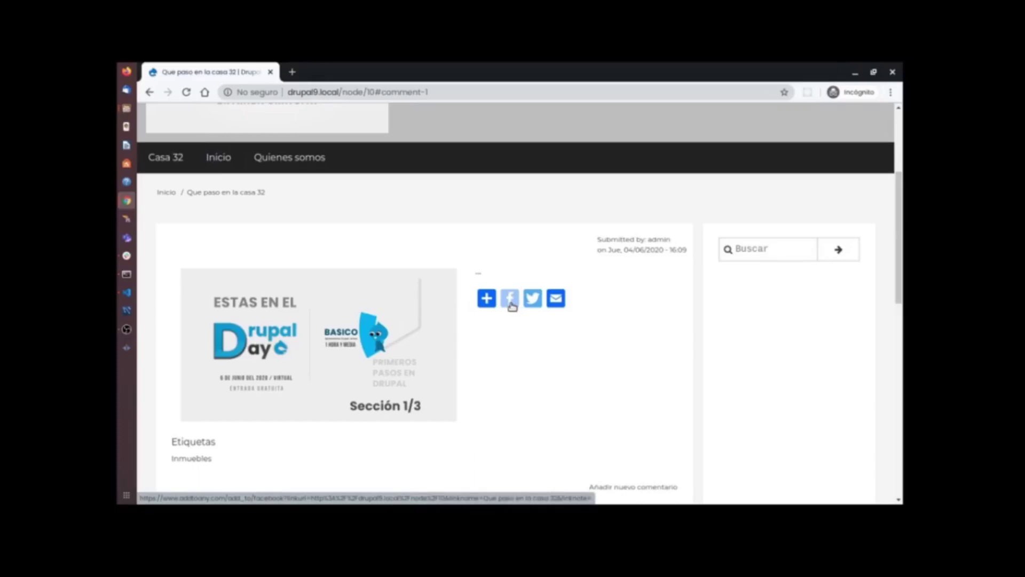
click(510, 305)
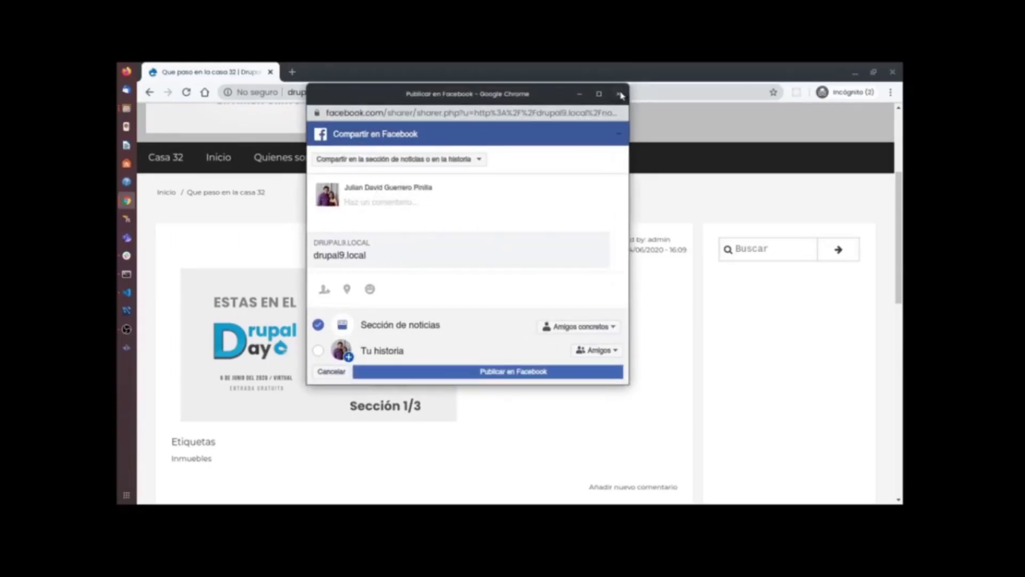
click(619, 94)
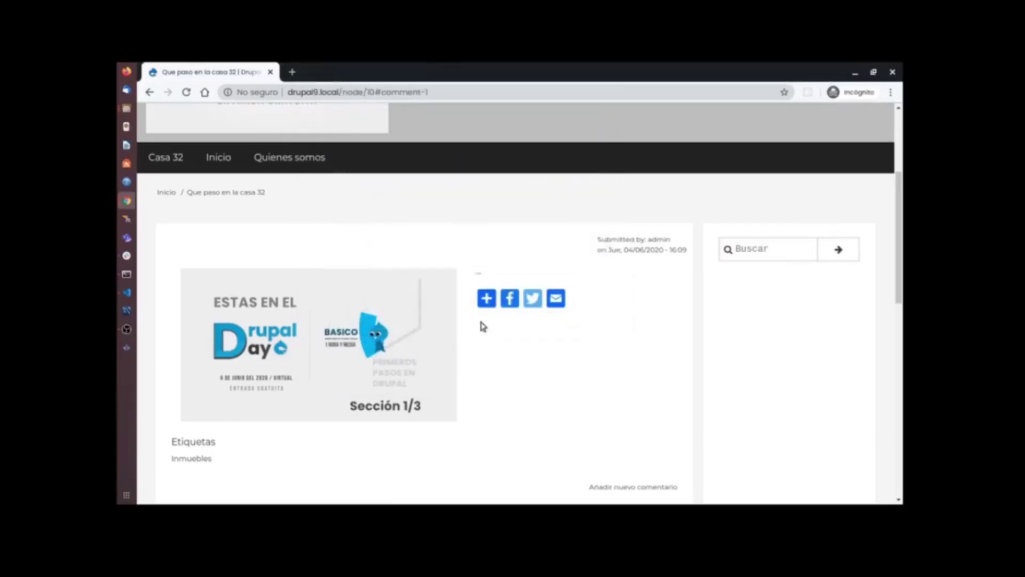
click(531, 300)
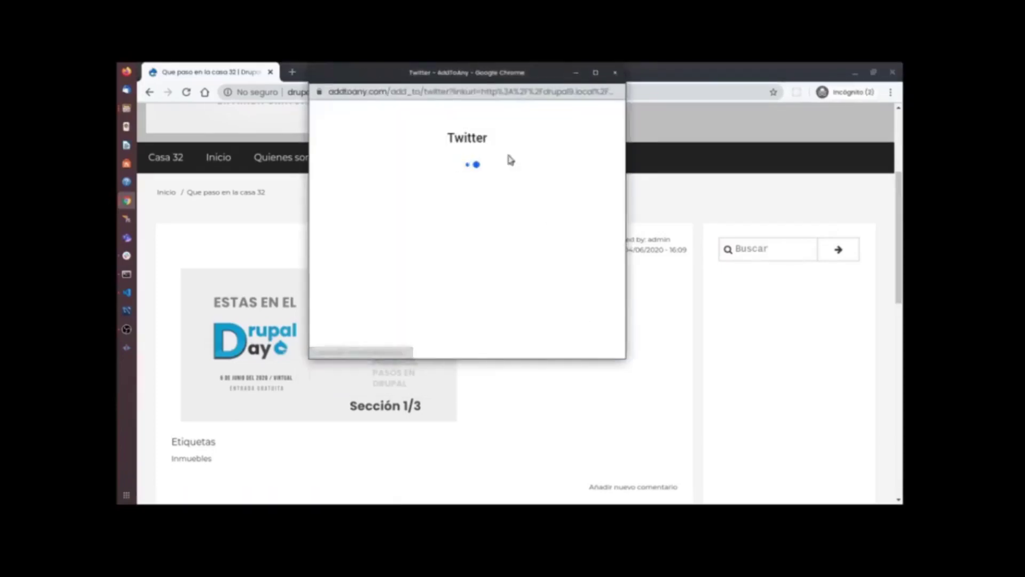
click(615, 73)
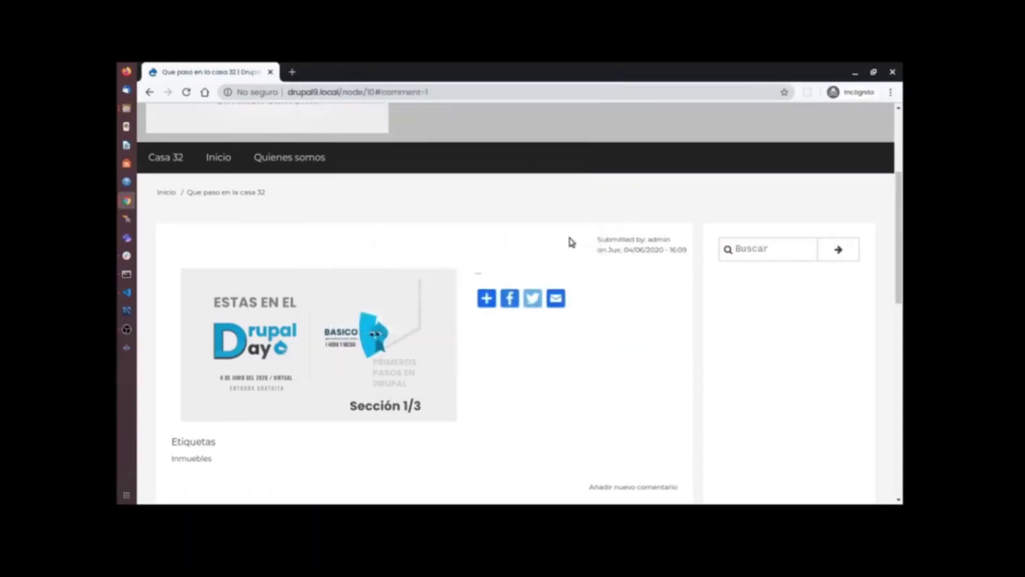
key(super)
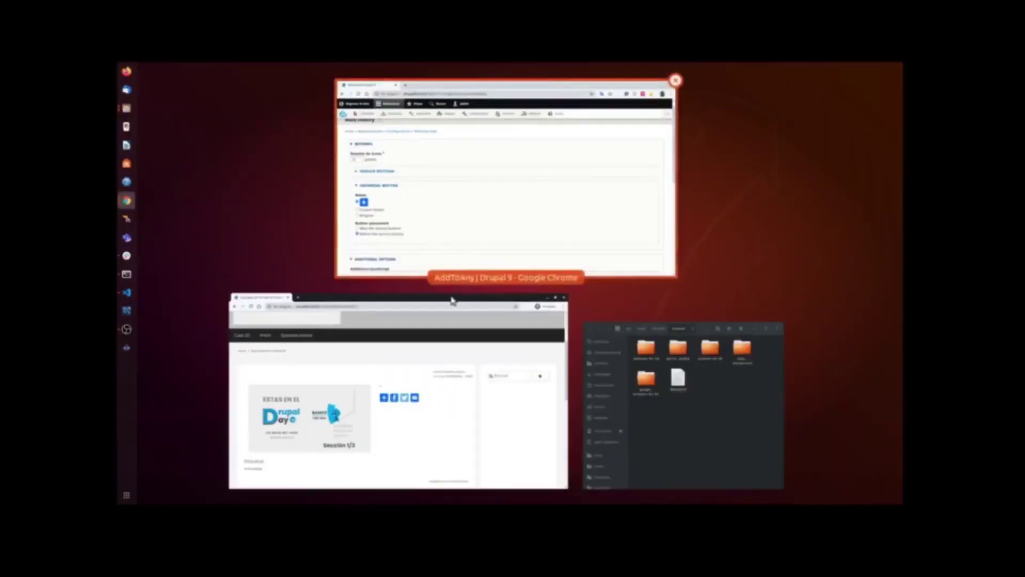
click(492, 230)
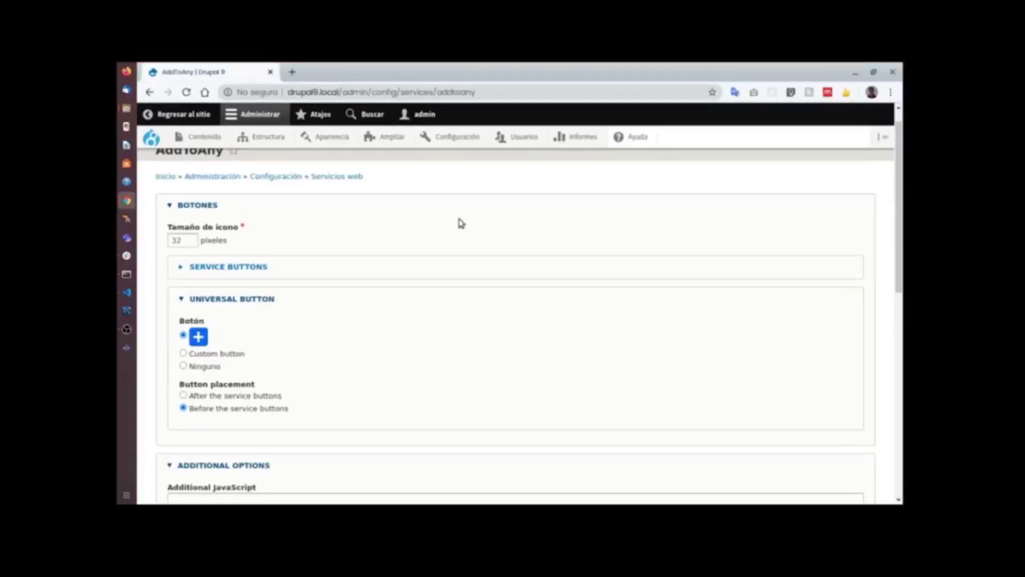
scroll(415, 258, down, 3)
scroll(416, 260, up, 3)
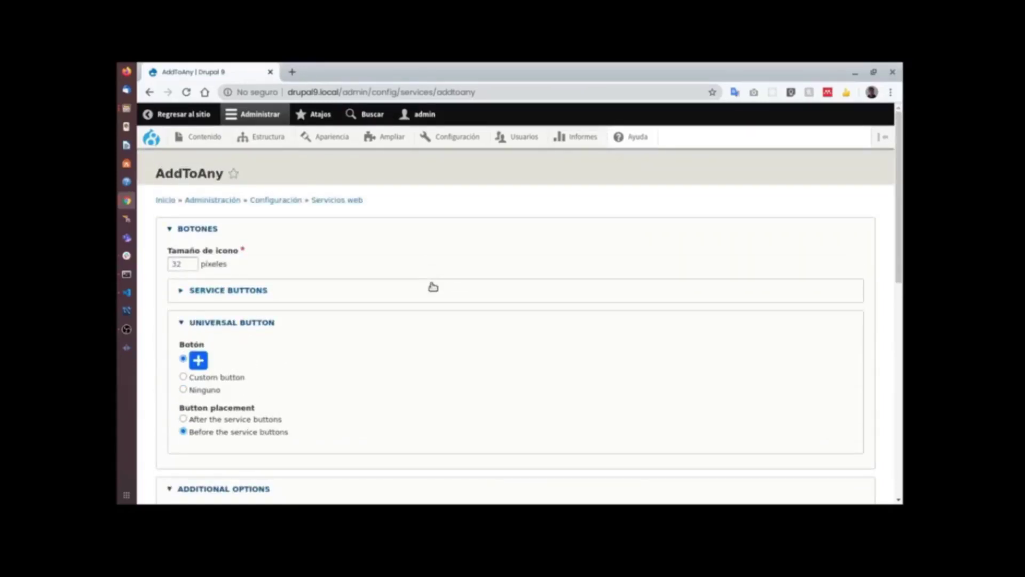
scroll(309, 360, down, 5)
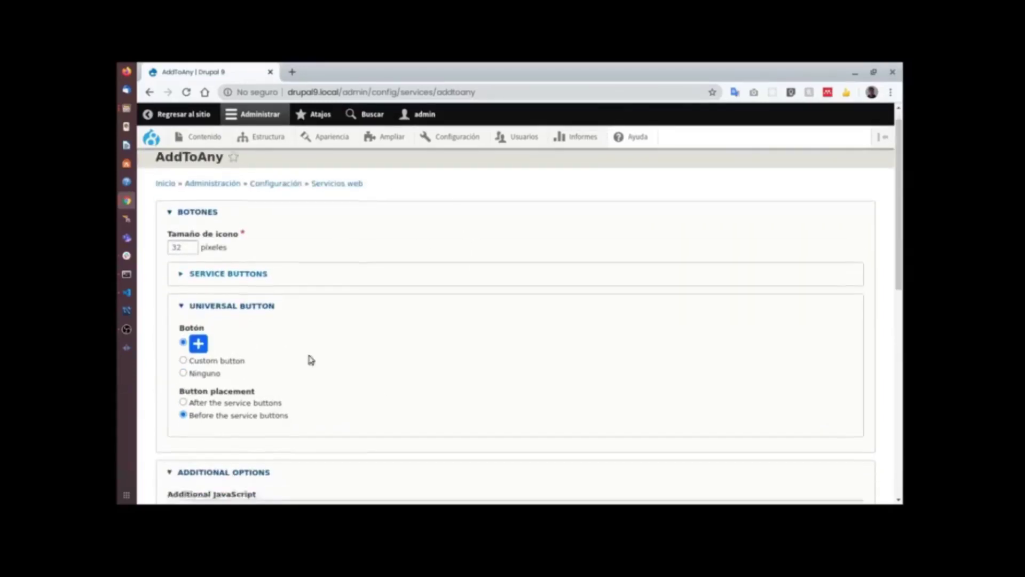
scroll(377, 317, up, 5)
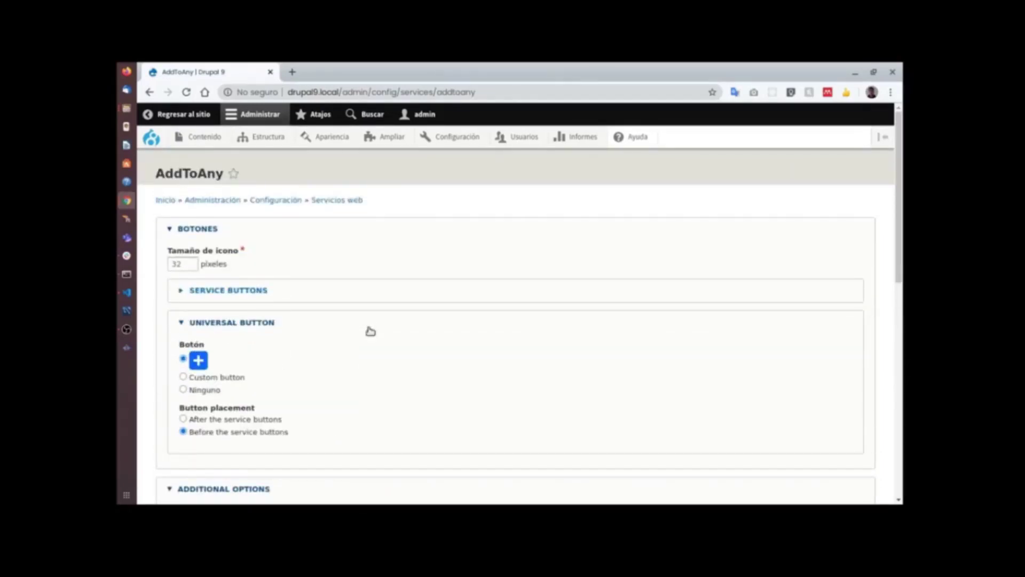
scroll(392, 263, down, 5)
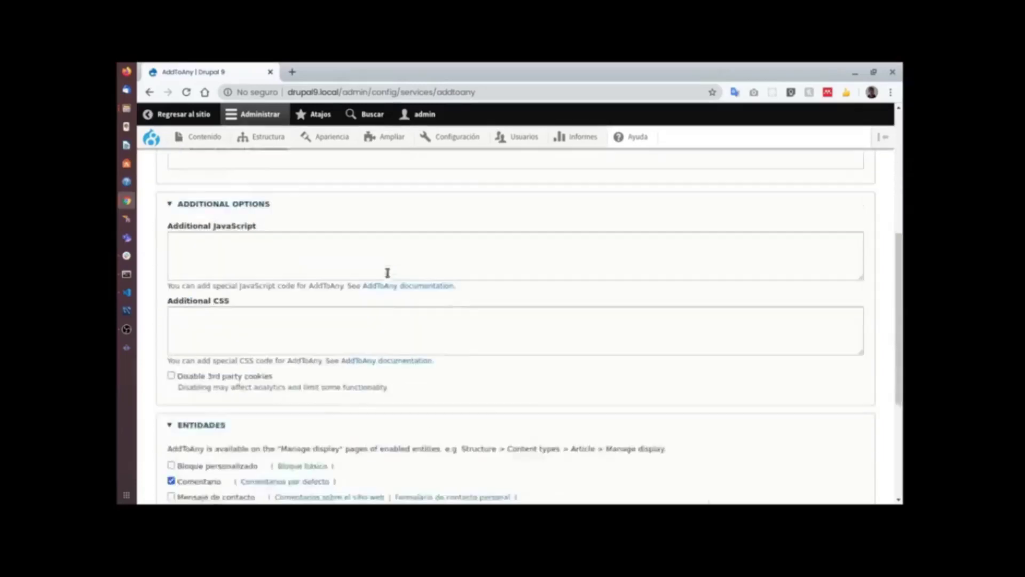
scroll(387, 272, down, 3)
scroll(383, 276, up, 3)
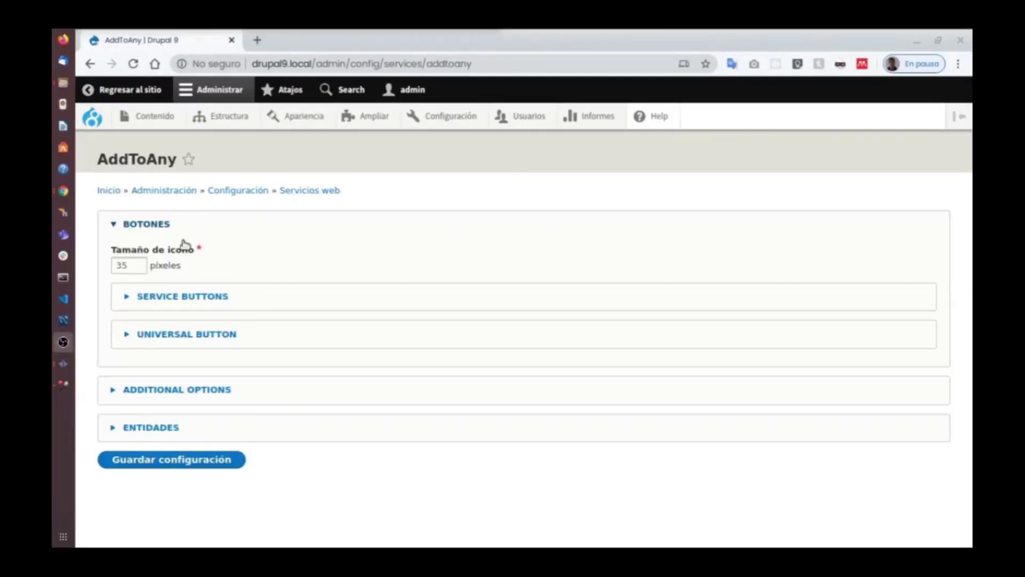
Nudge the icon size up one pixel and compare against the anonymous front-page window.
click(136, 261)
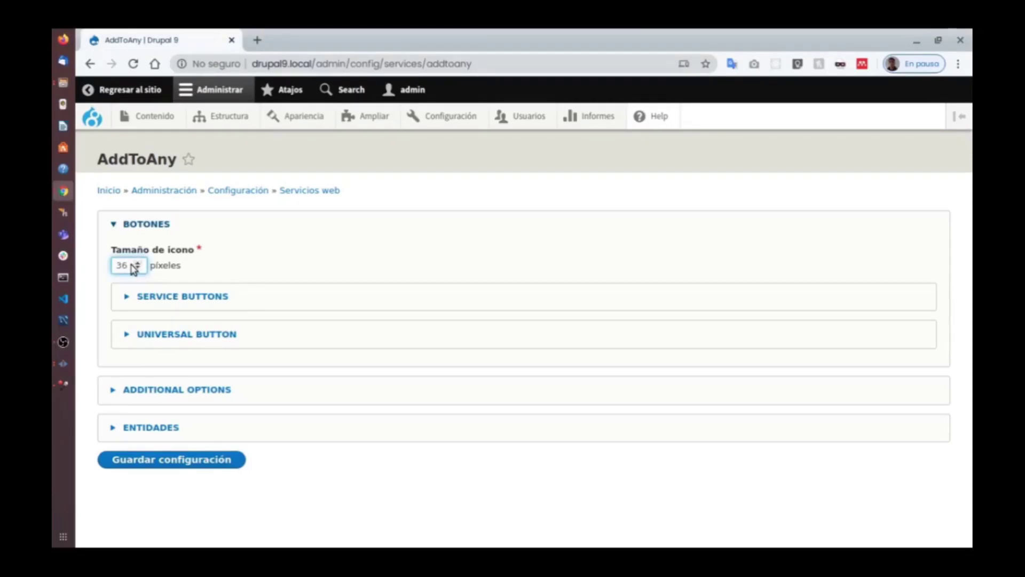
key(super+w)
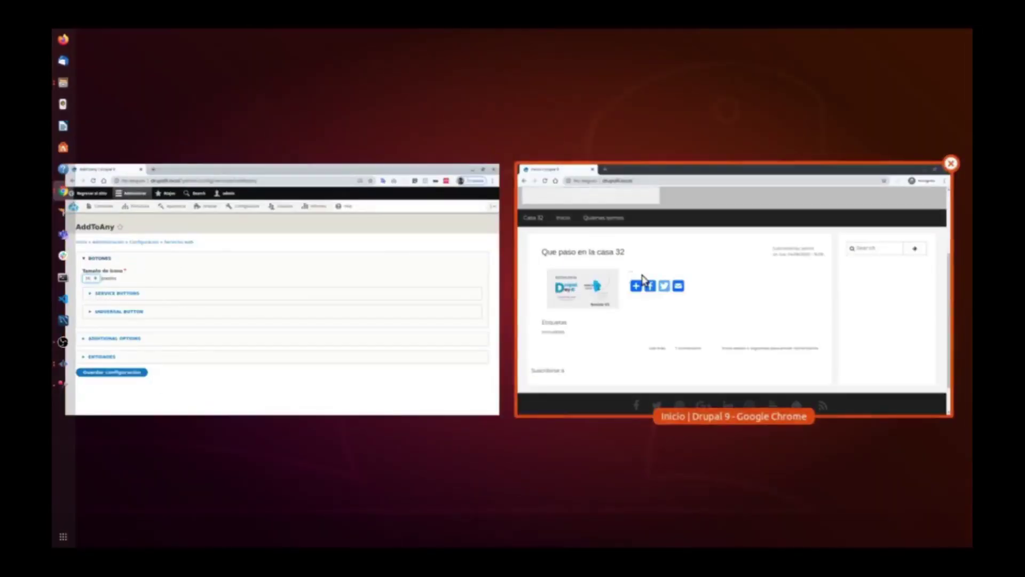
click(614, 286)
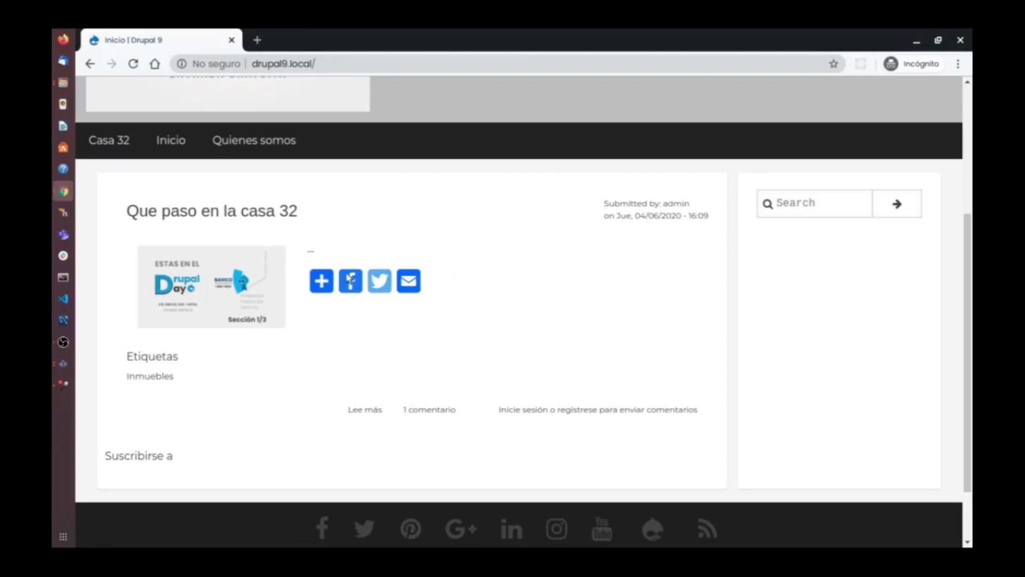
mouse_move(331, 288)
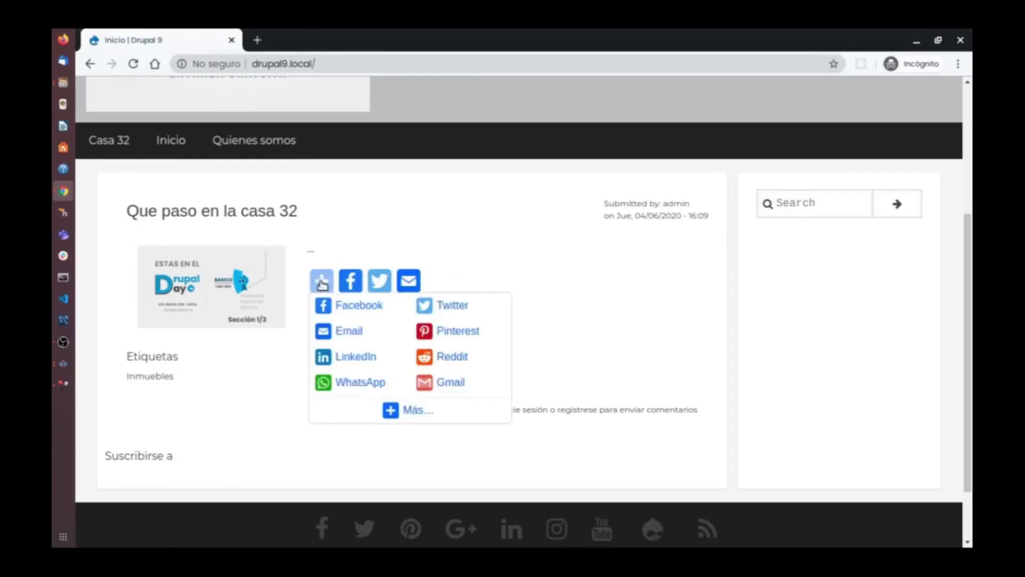
key(super+w)
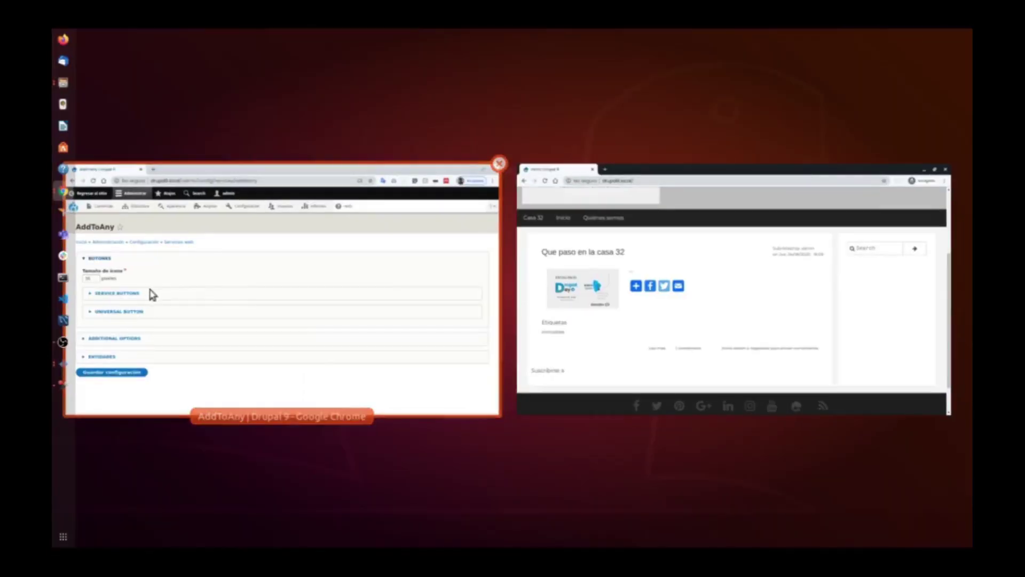
click(140, 286)
Save the AddToAny icon size as 15, then reload the front page in the incognito window.
double_click(123, 265)
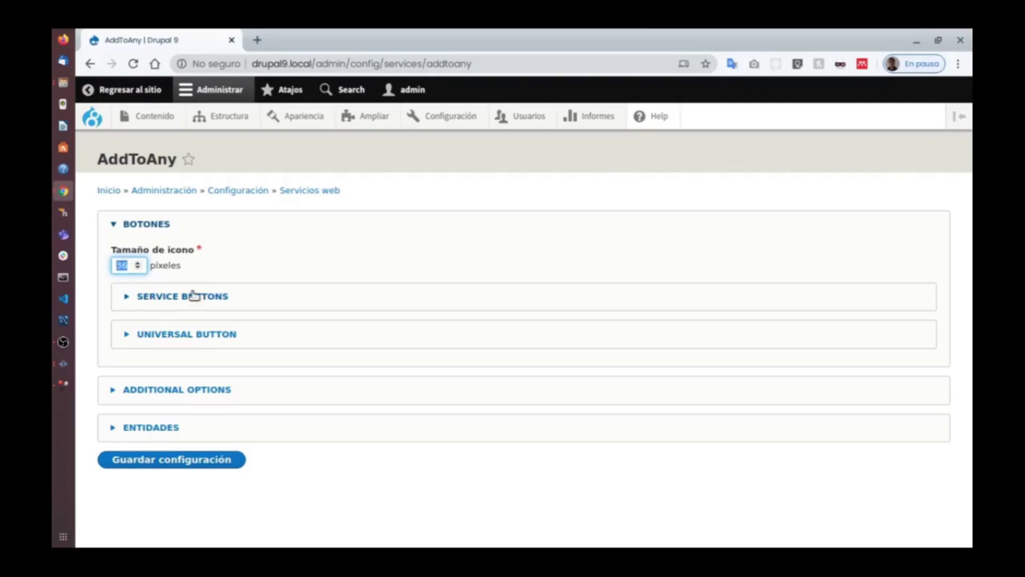
key(BackSpace)
text(15)
click(201, 462)
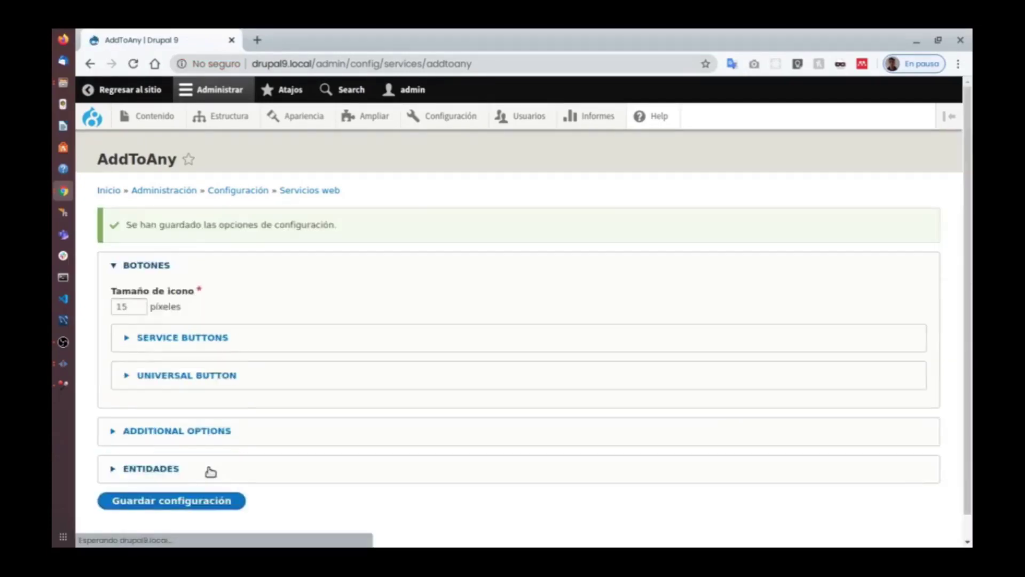
key(super+w)
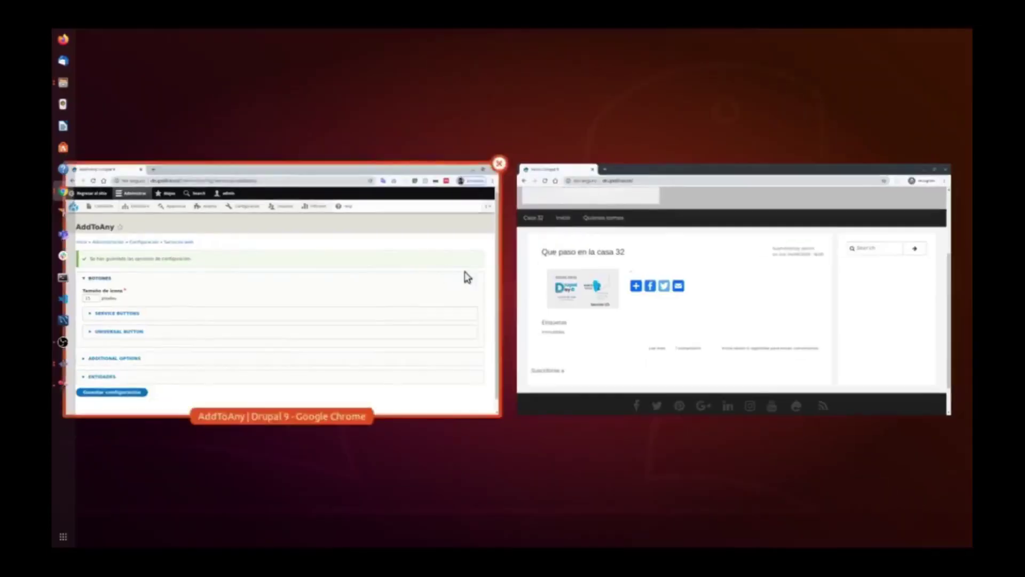
click(558, 272)
click(139, 65)
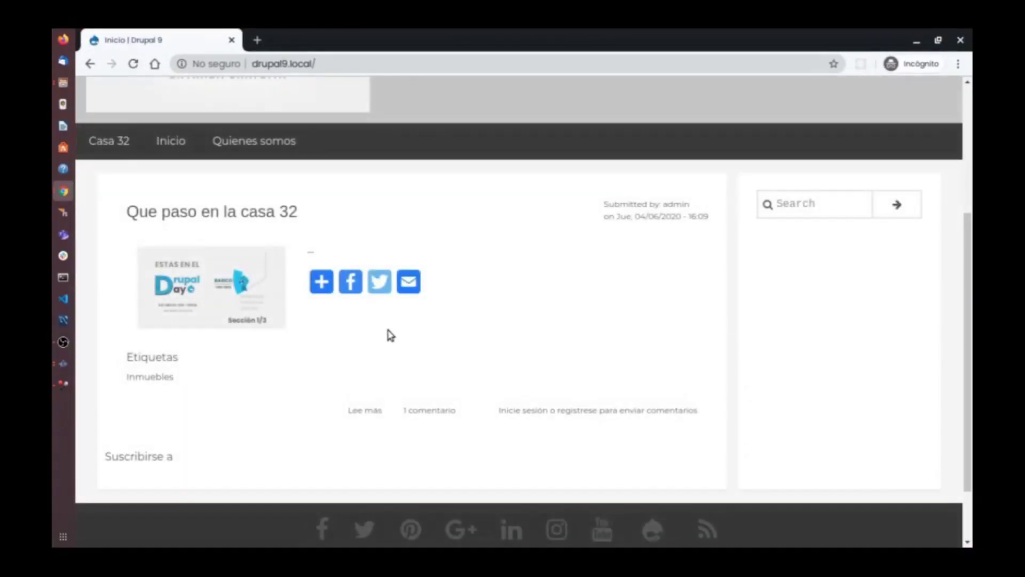
mouse_move(322, 282)
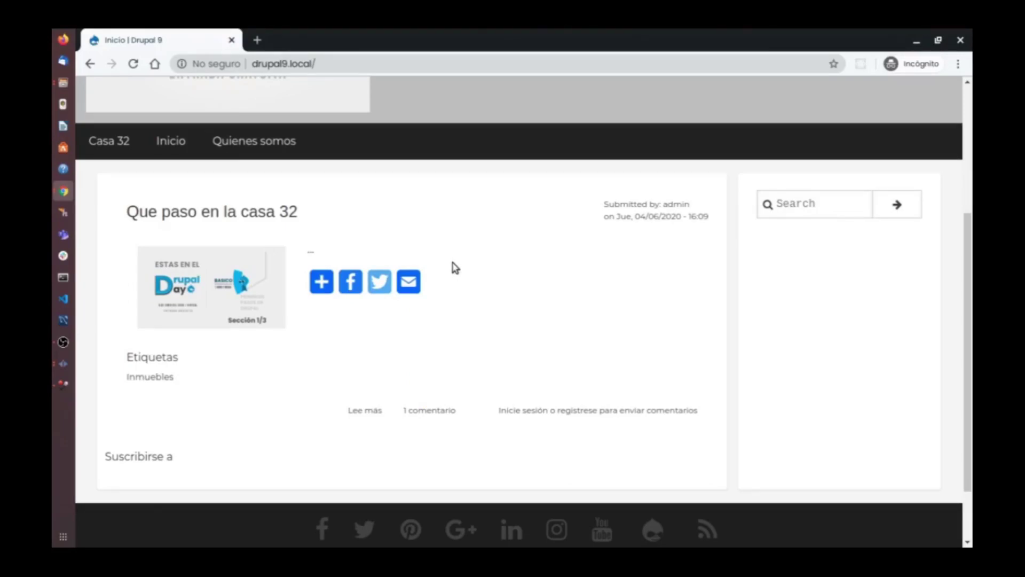
scroll(455, 268, down, 2)
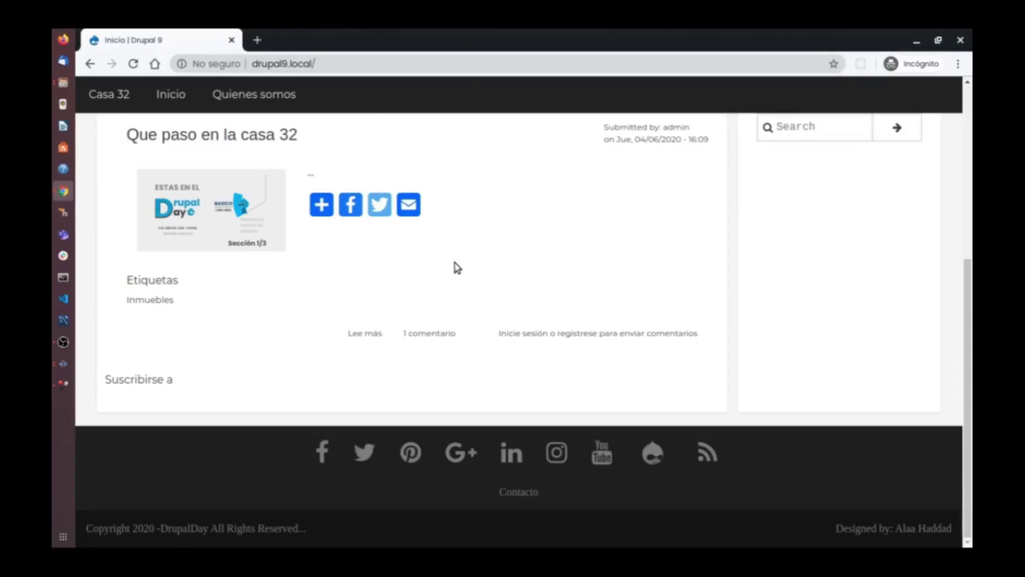
scroll(456, 267, up, 3)
scroll(456, 268, up, 3)
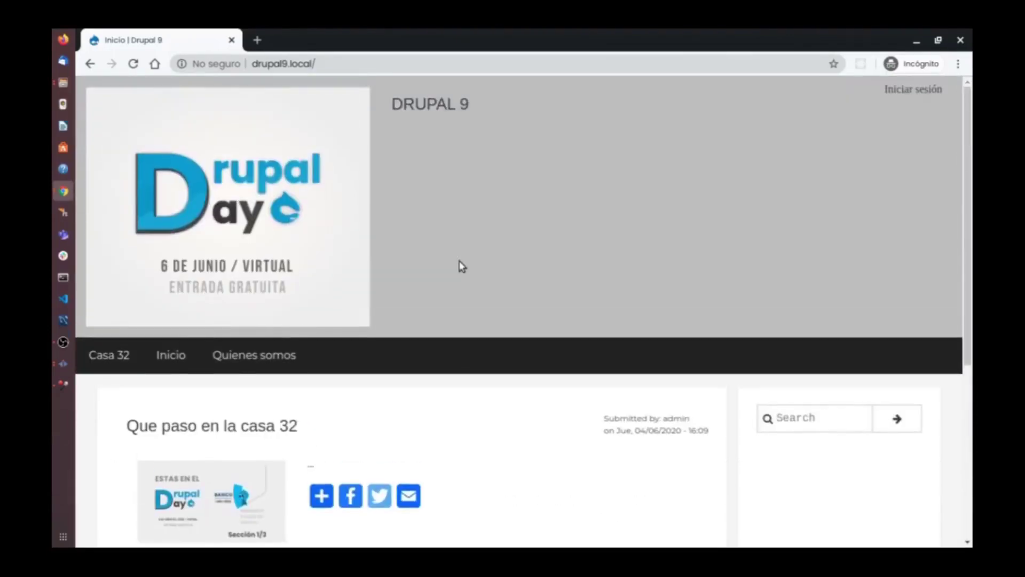
scroll(460, 266, down, 4)
scroll(461, 266, down, 2)
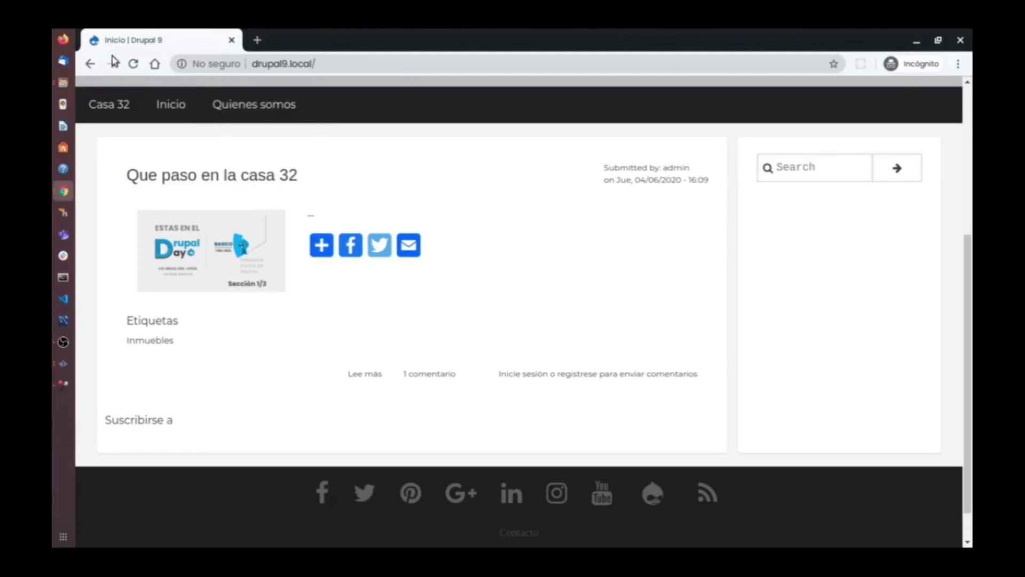
click(132, 64)
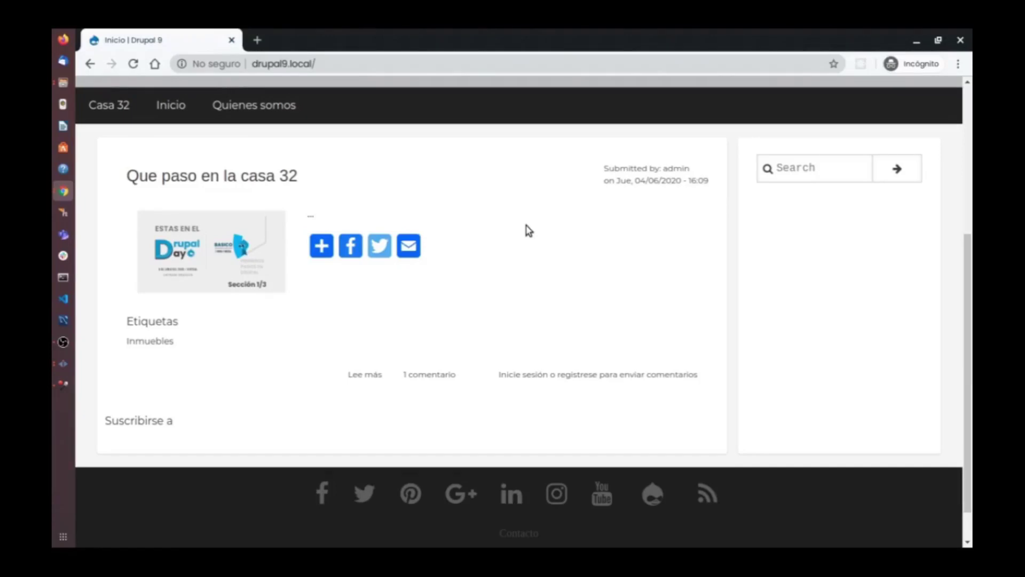
key(super+w)
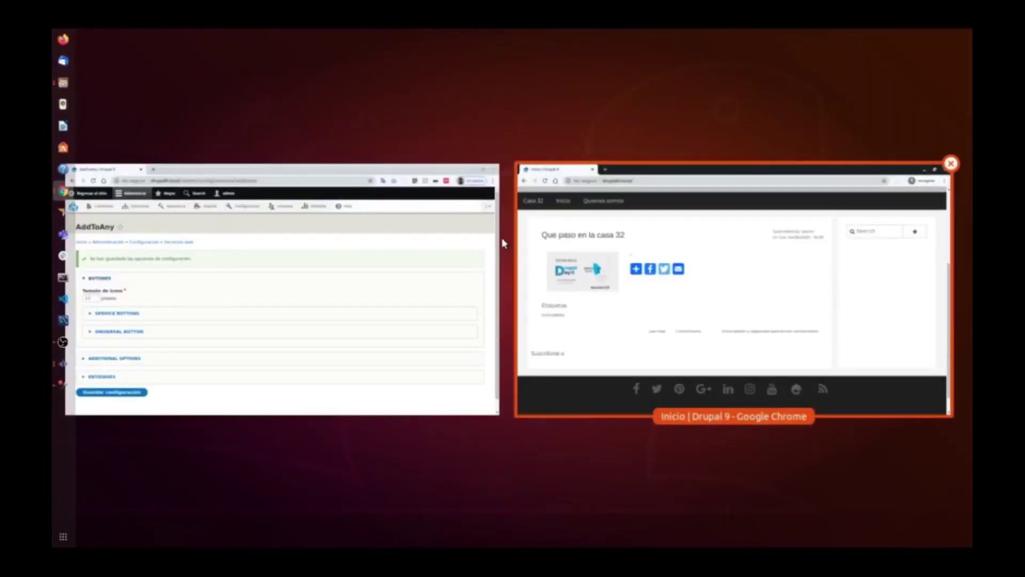
From the admin window's Drupal logo menu, run Vaciar todas las cachés.
click(421, 217)
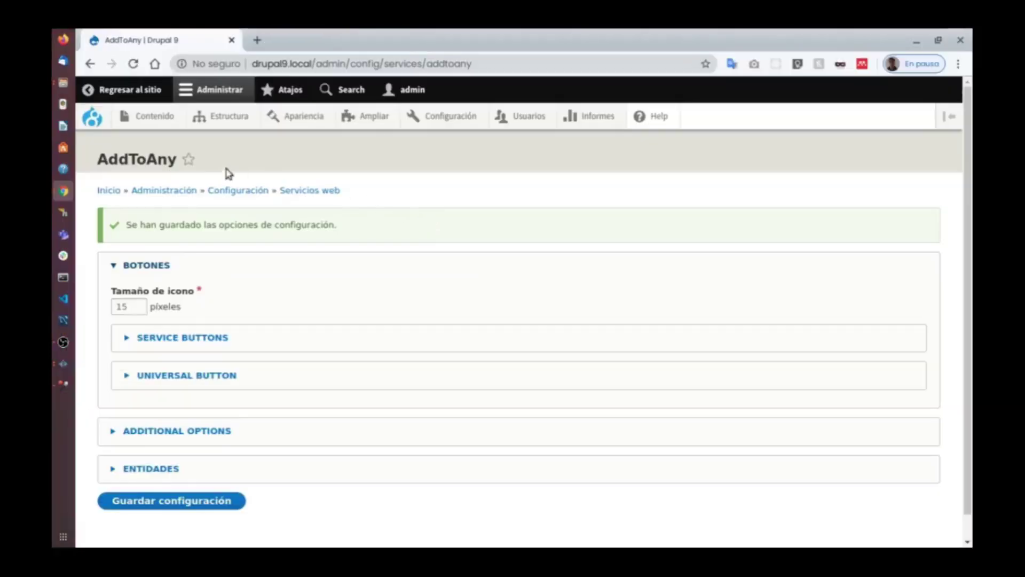
mouse_move(93, 121)
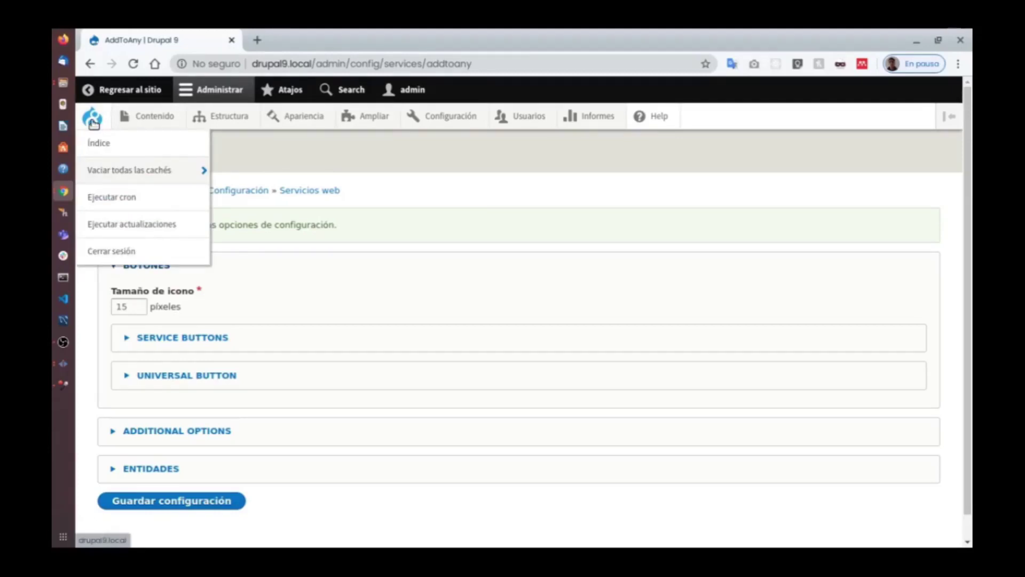
mouse_move(121, 169)
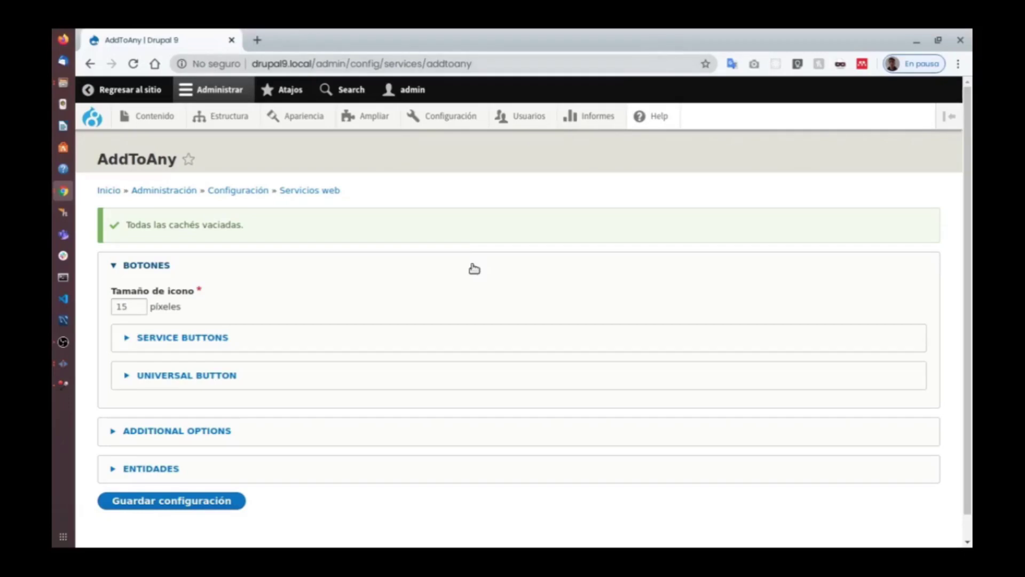
key(super+w)
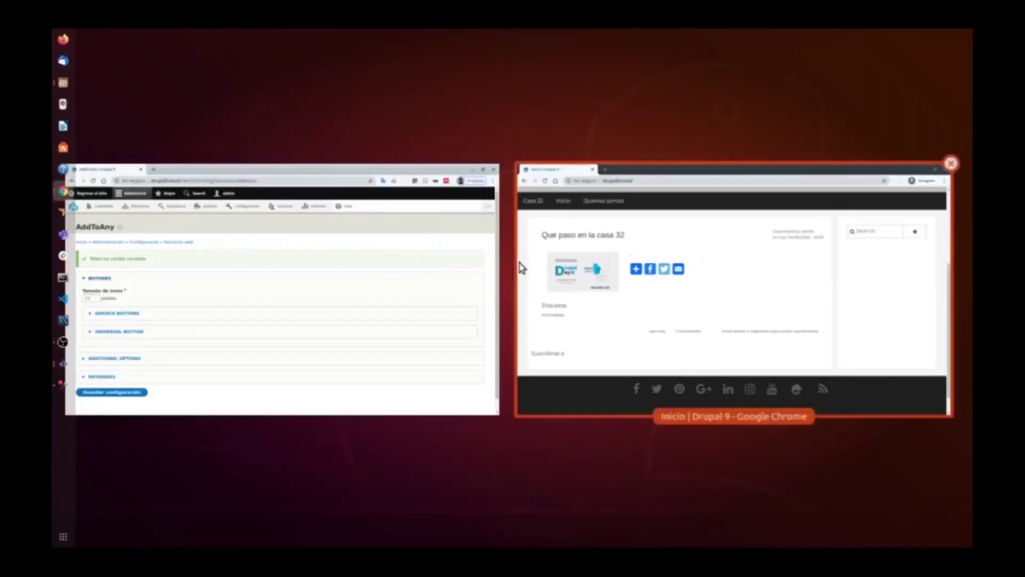
Reload the incognito front page to check the smaller share icons, then return to the admin window.
click(558, 268)
click(133, 64)
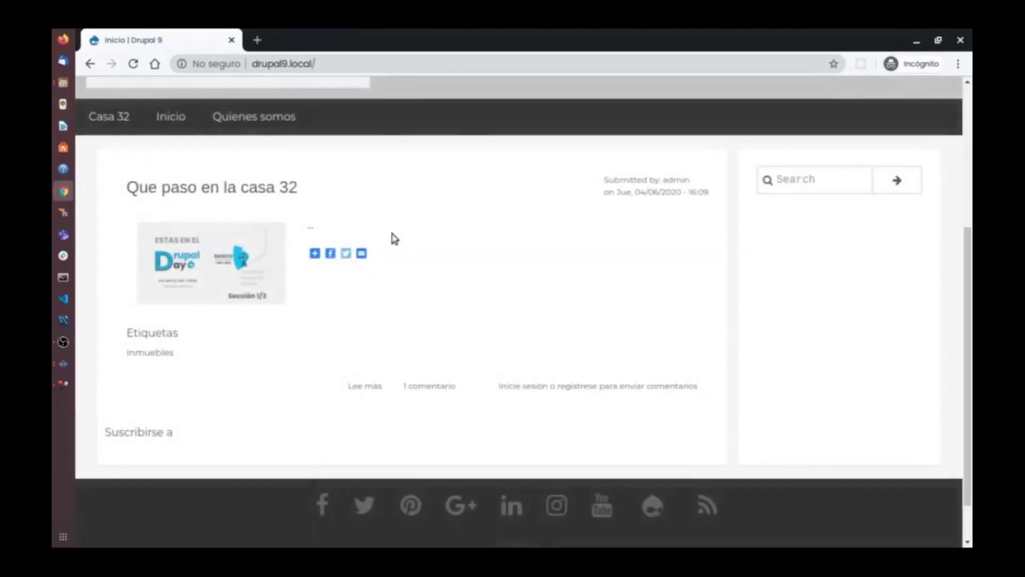
scroll(431, 233, up, 3)
scroll(435, 252, down, 3)
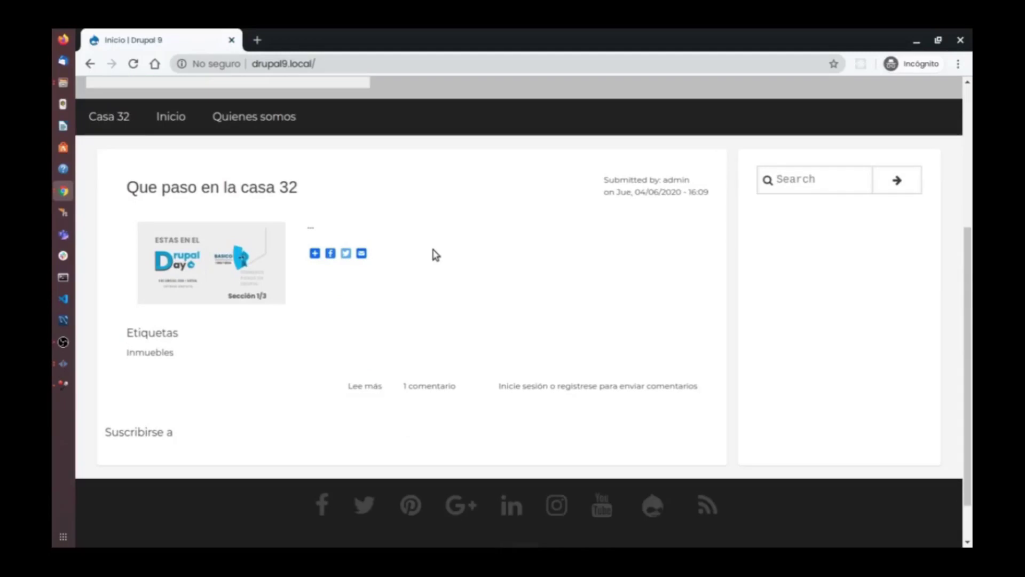
key(super+w)
click(318, 272)
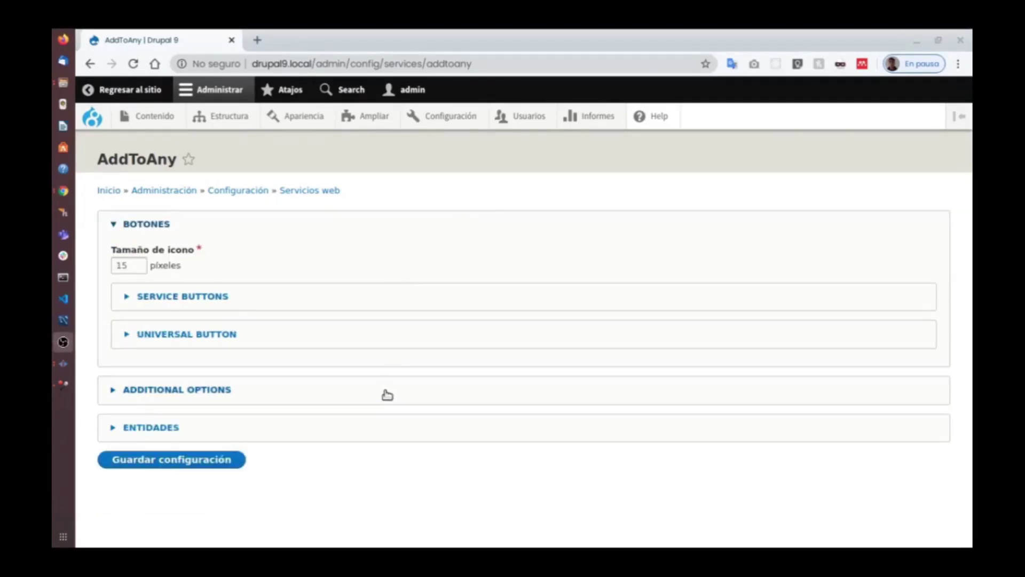
mouse_move(442, 119)
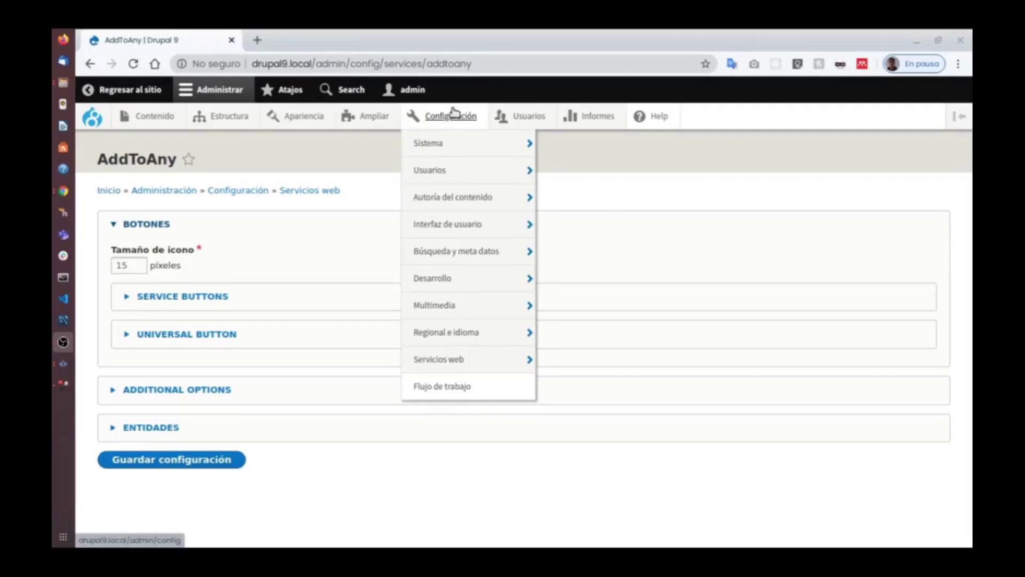
click(454, 114)
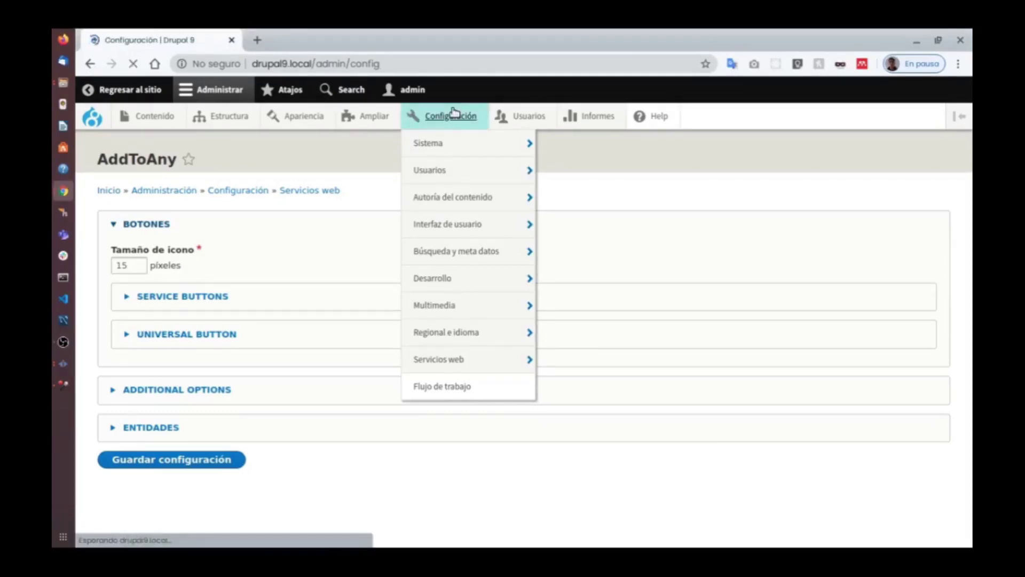
mouse_move(159, 122)
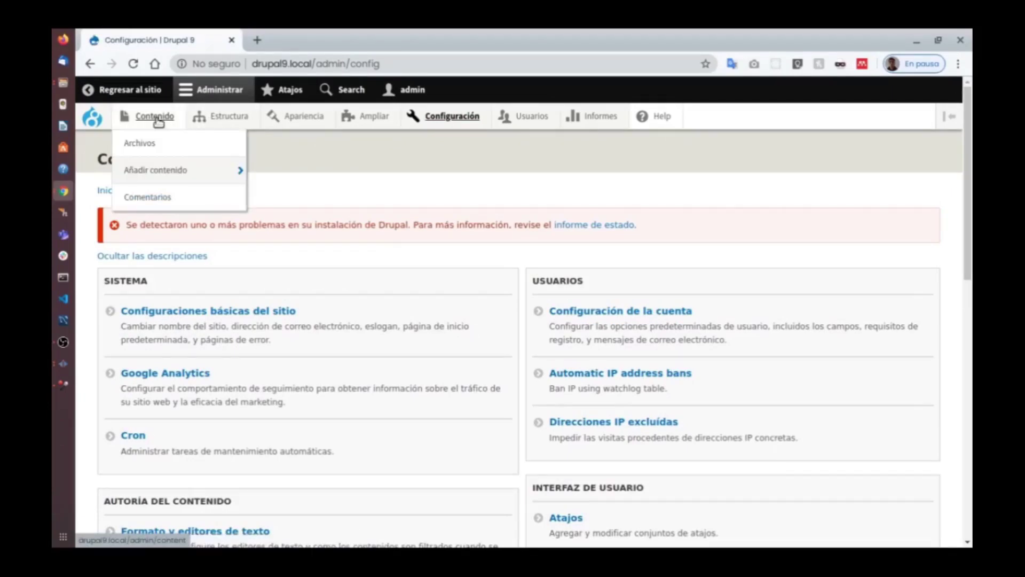
mouse_move(235, 121)
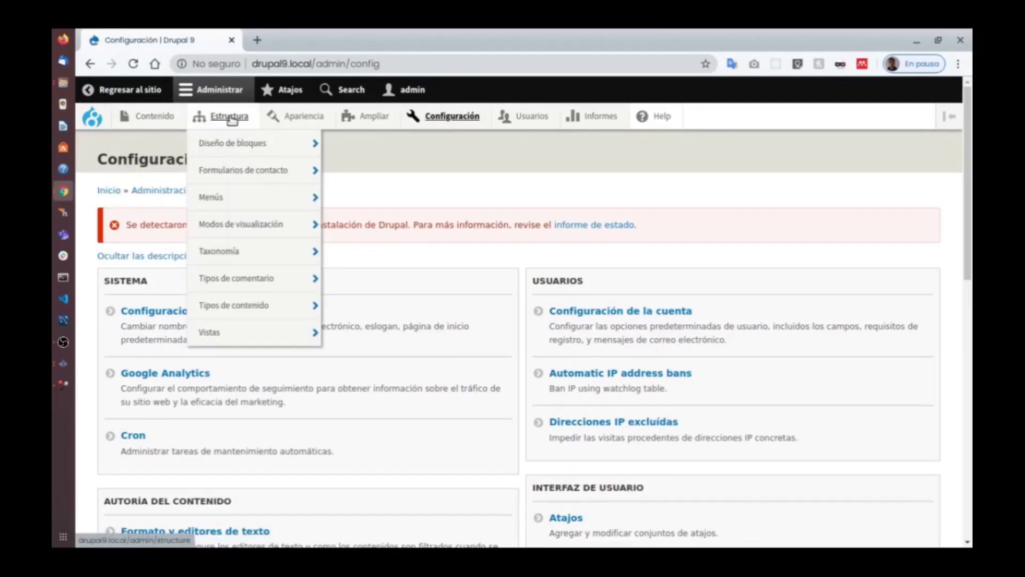
mouse_move(223, 145)
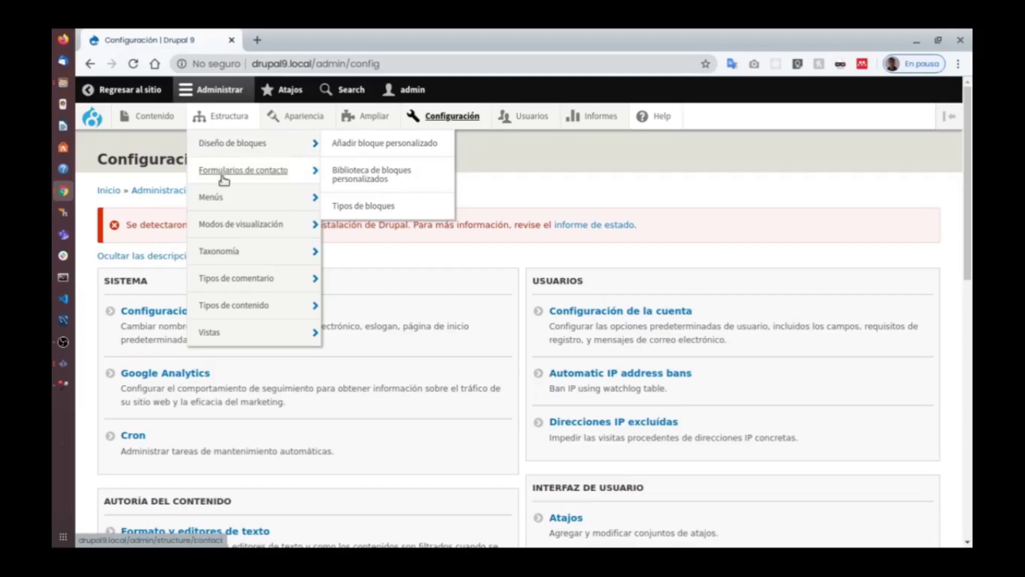
mouse_move(213, 197)
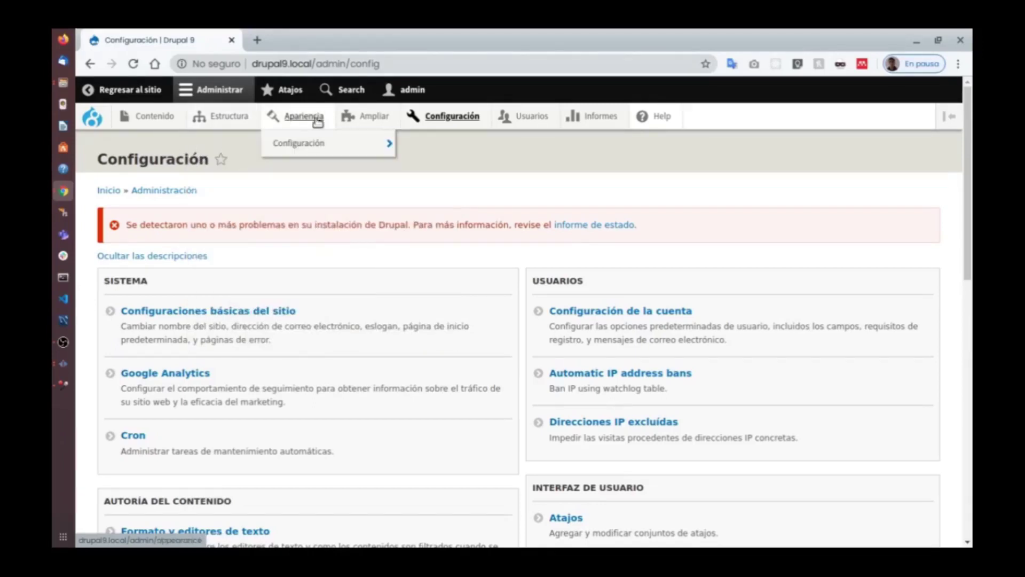
mouse_move(360, 122)
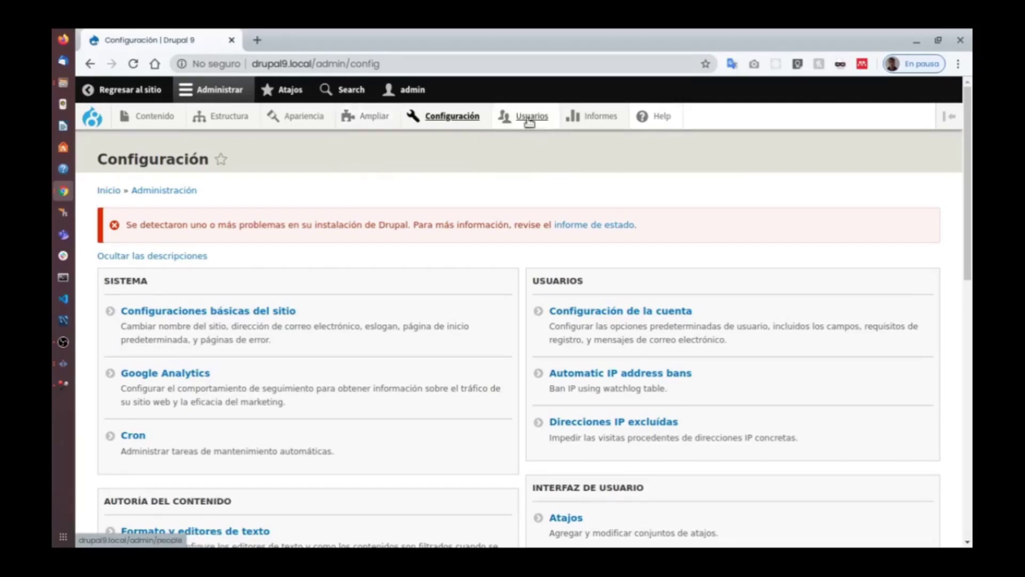
mouse_move(523, 122)
mouse_move(467, 124)
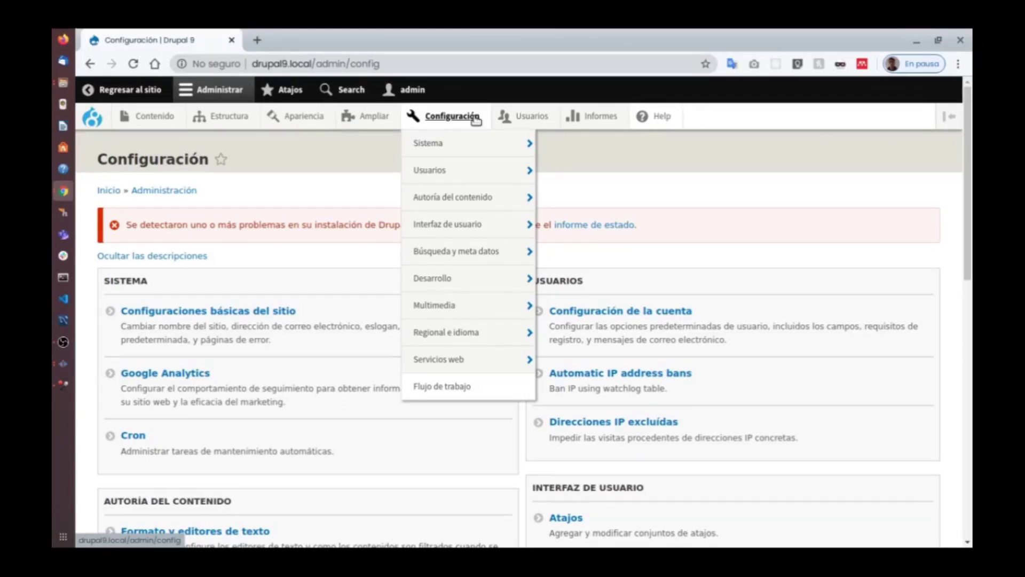
scroll(290, 247, down, 2)
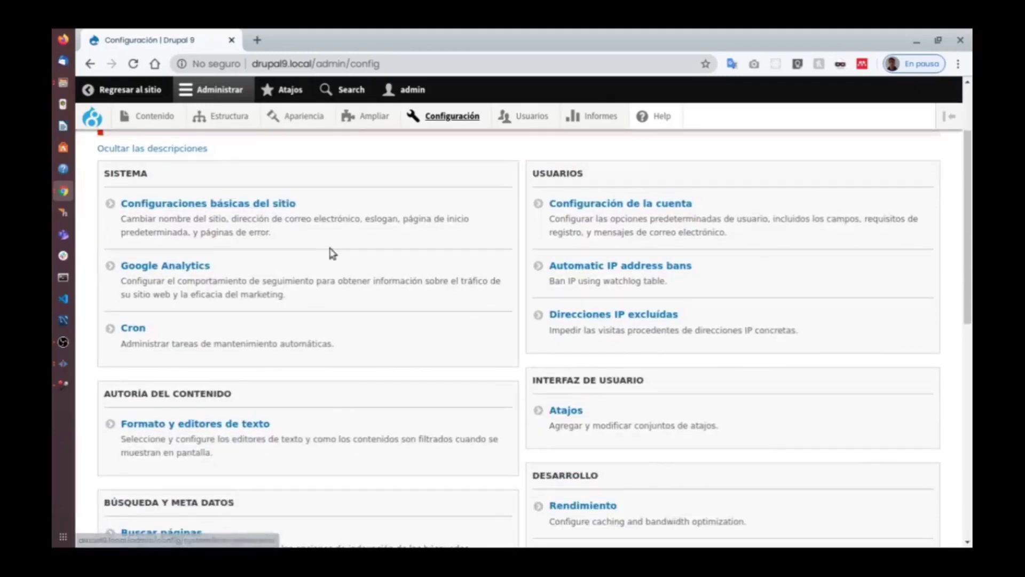
Open the basic site settings page and check the site name and e-mail fields.
click(231, 206)
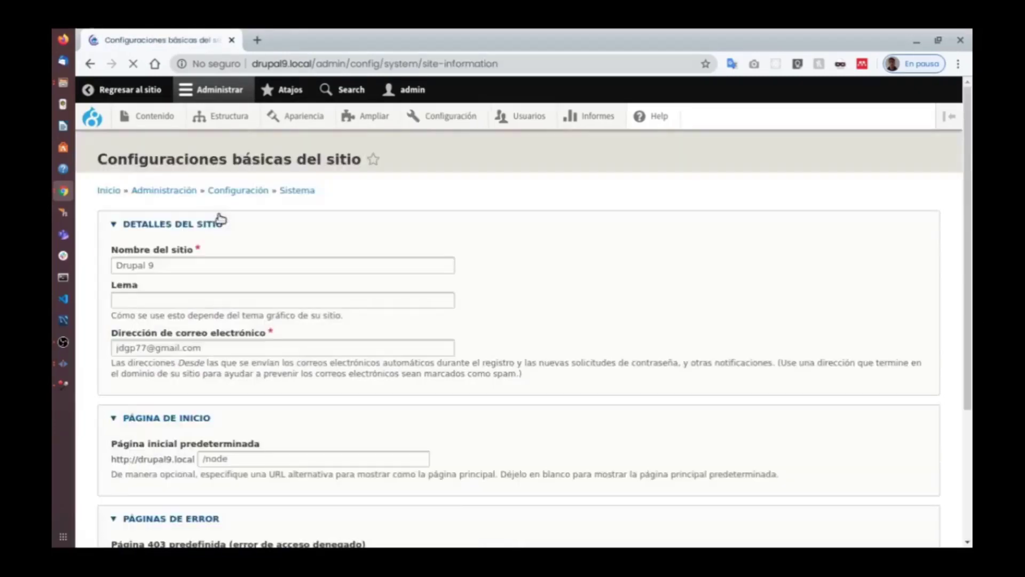
click(235, 259)
scroll(235, 224, down, 3)
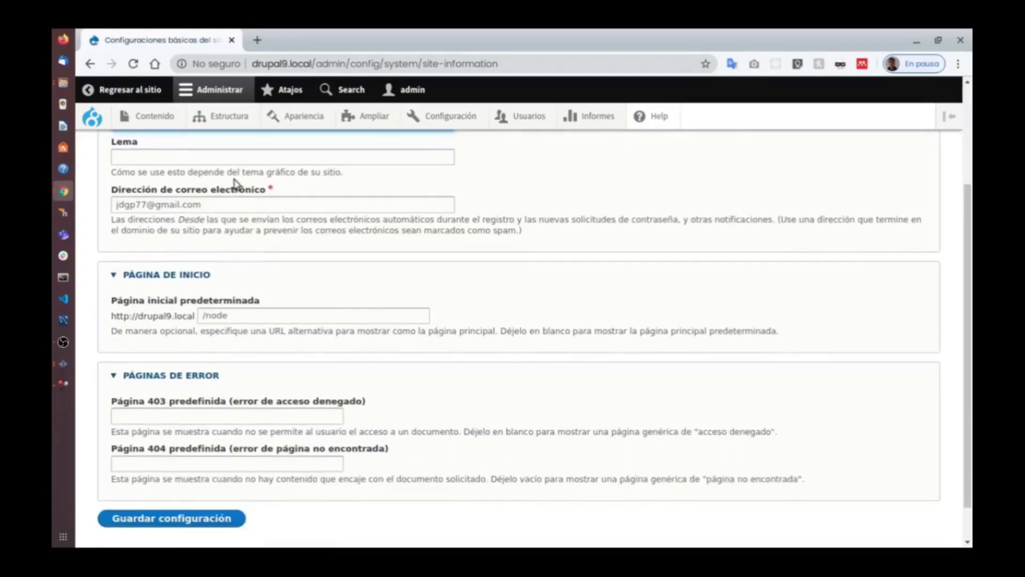
click(238, 204)
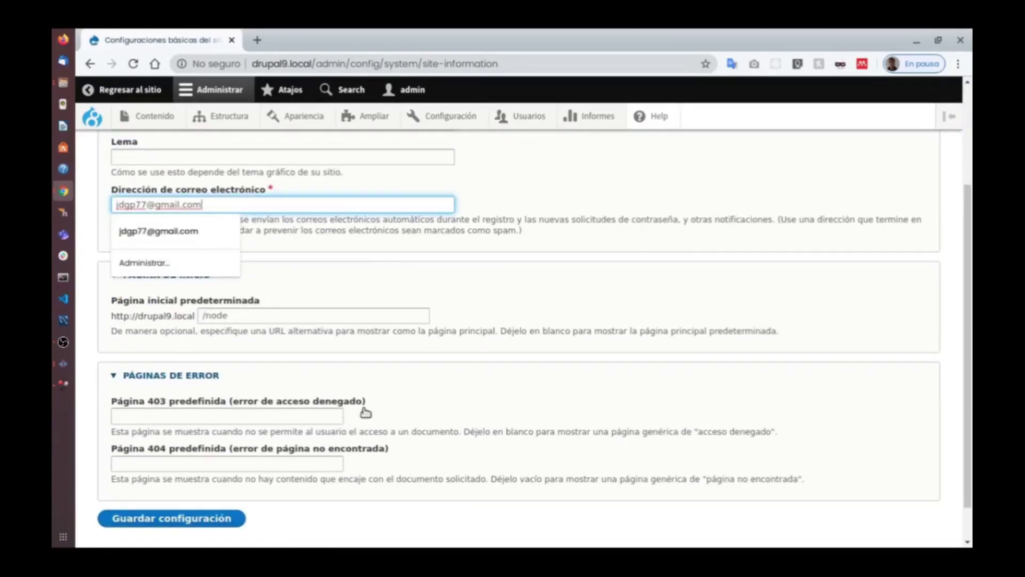
Collapse and re-expand the front page section, then reach the empty default 403 and 404 fields.
click(484, 264)
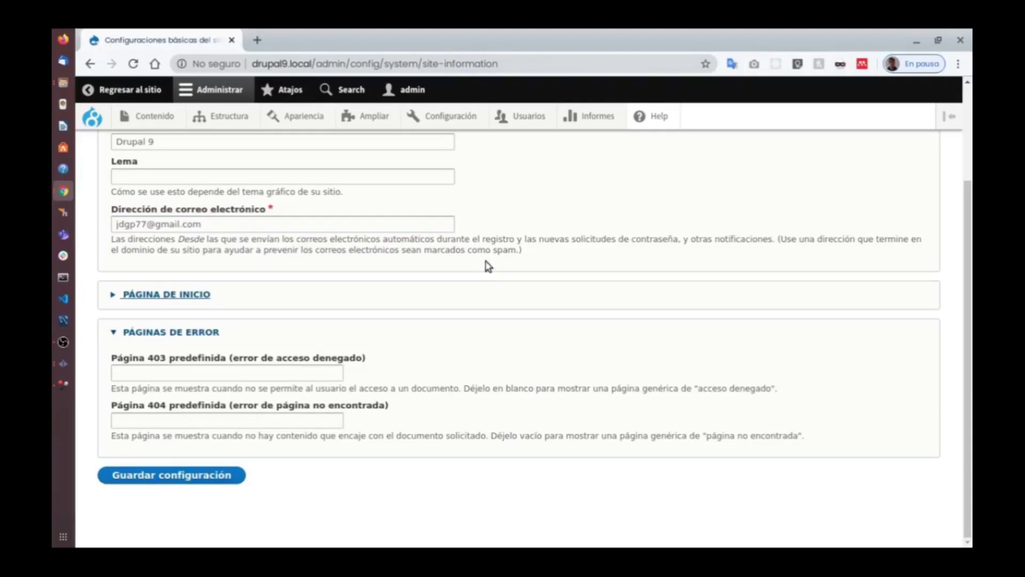
click(241, 300)
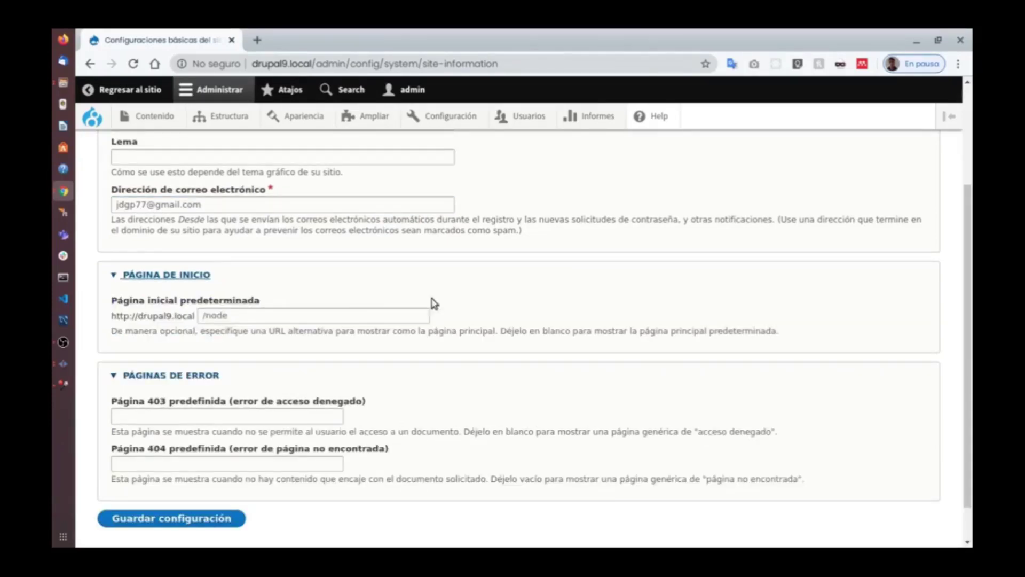
scroll(427, 310, down, 2)
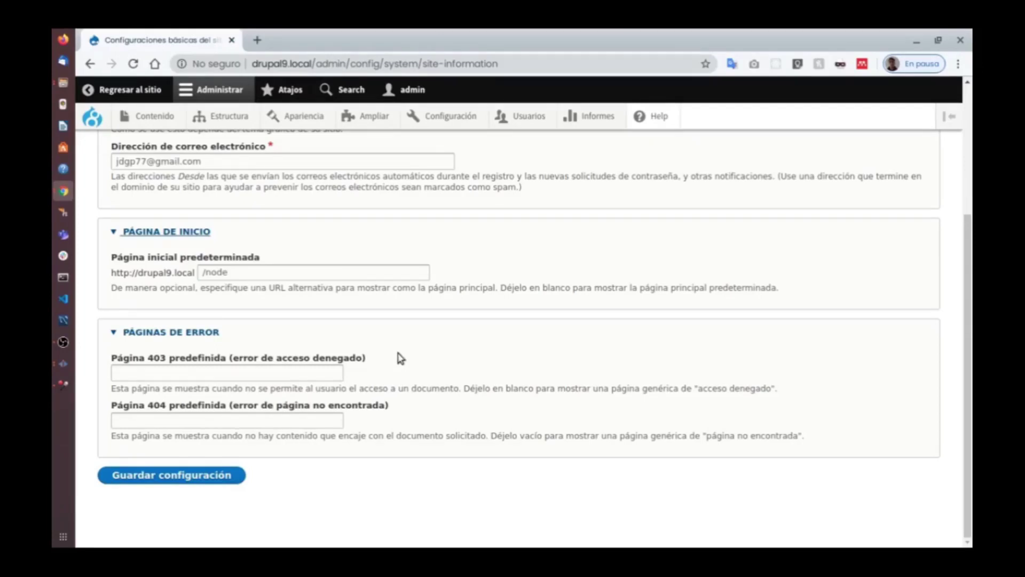
click(287, 371)
click(218, 418)
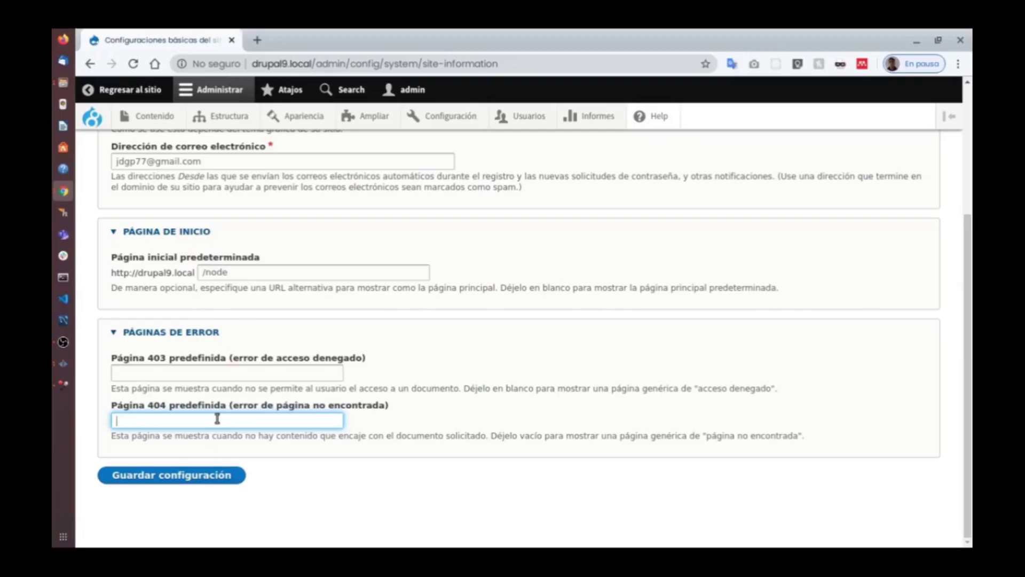
Open the content list in a new tab and start a new Página básica.
right_click(154, 120)
click(224, 127)
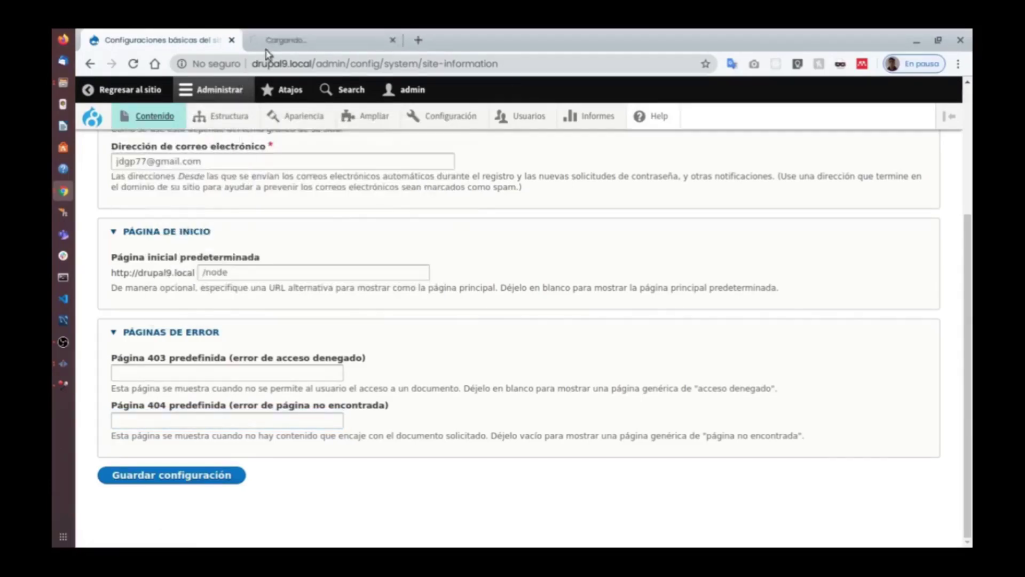
click(299, 40)
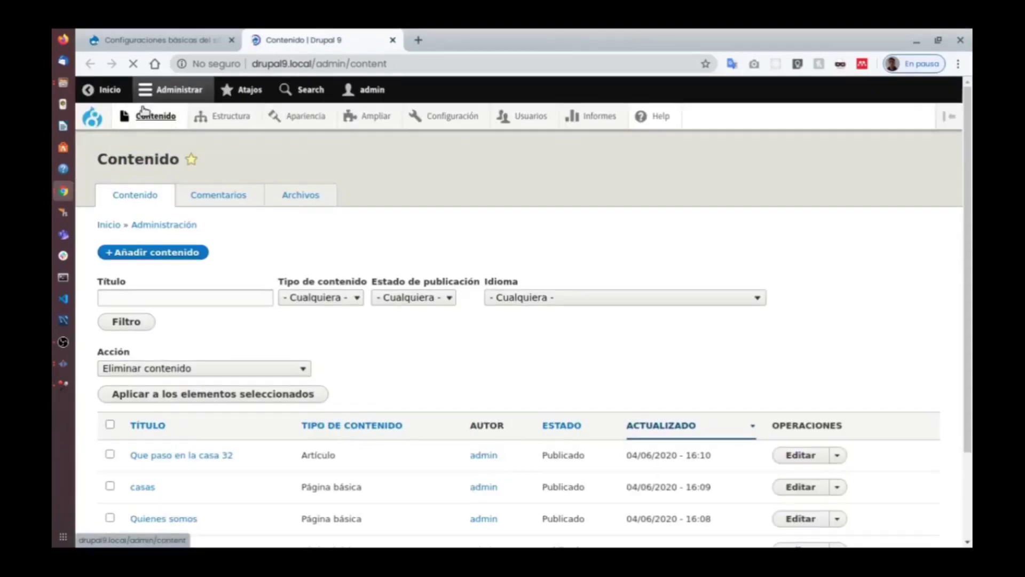
mouse_move(153, 112)
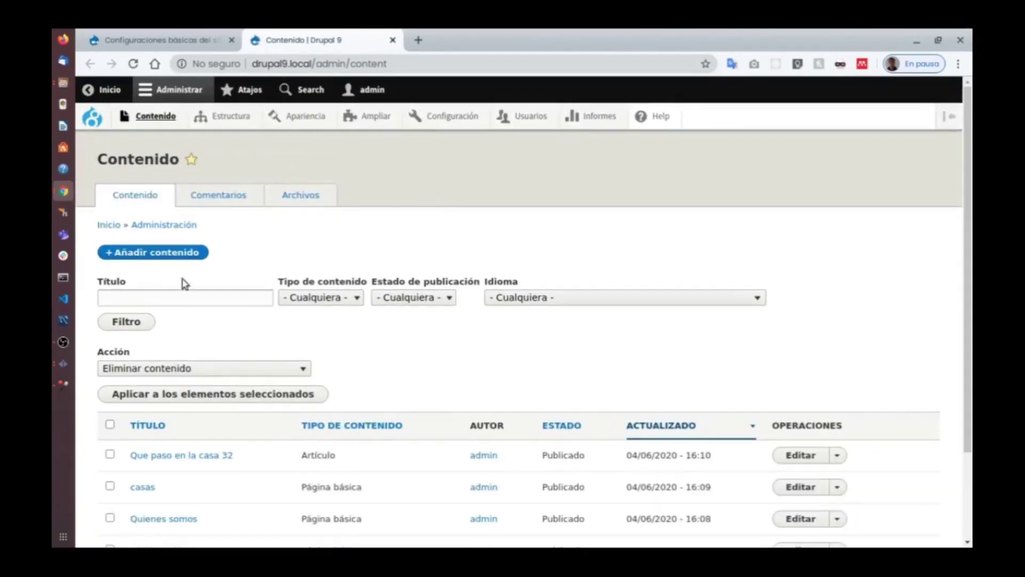
click(148, 254)
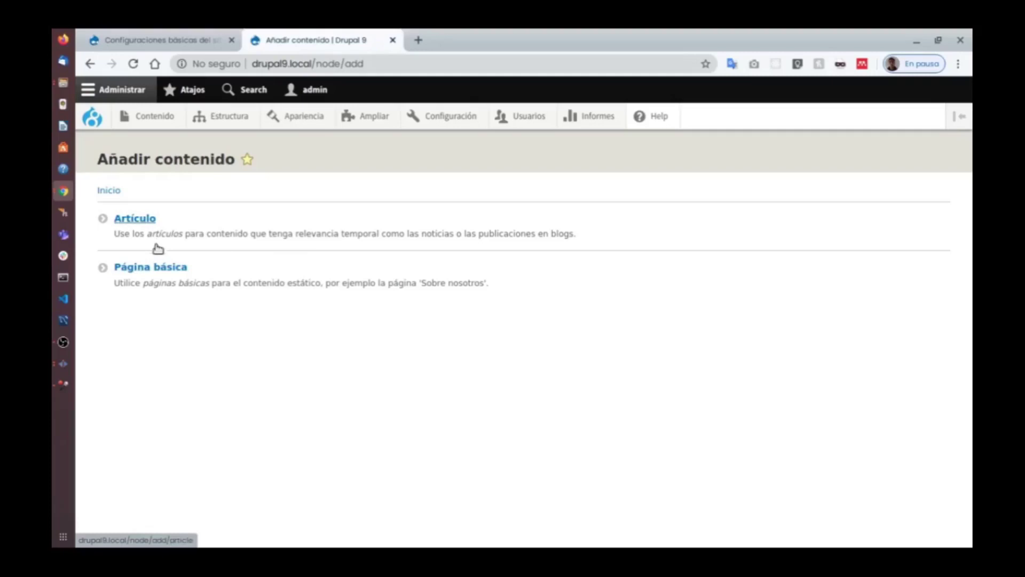
click(279, 268)
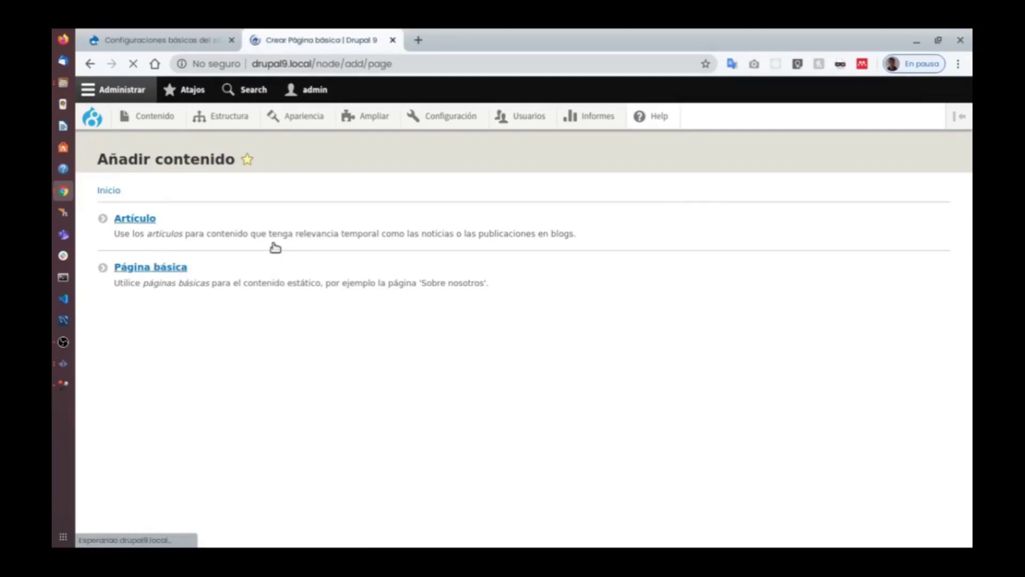
Upload No son/SeCayoElStreaming.png as an image in the page body.
click(220, 297)
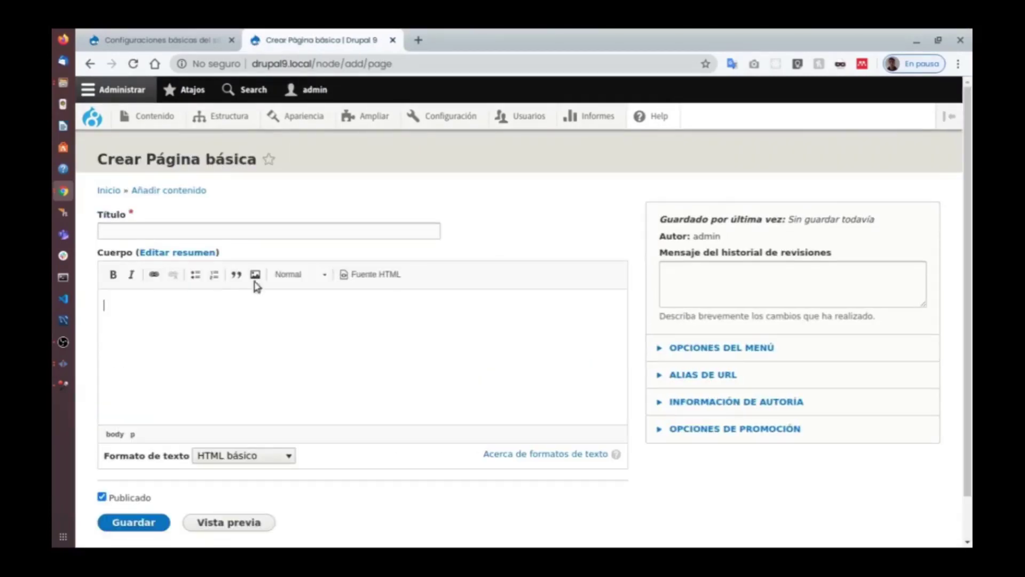
click(255, 273)
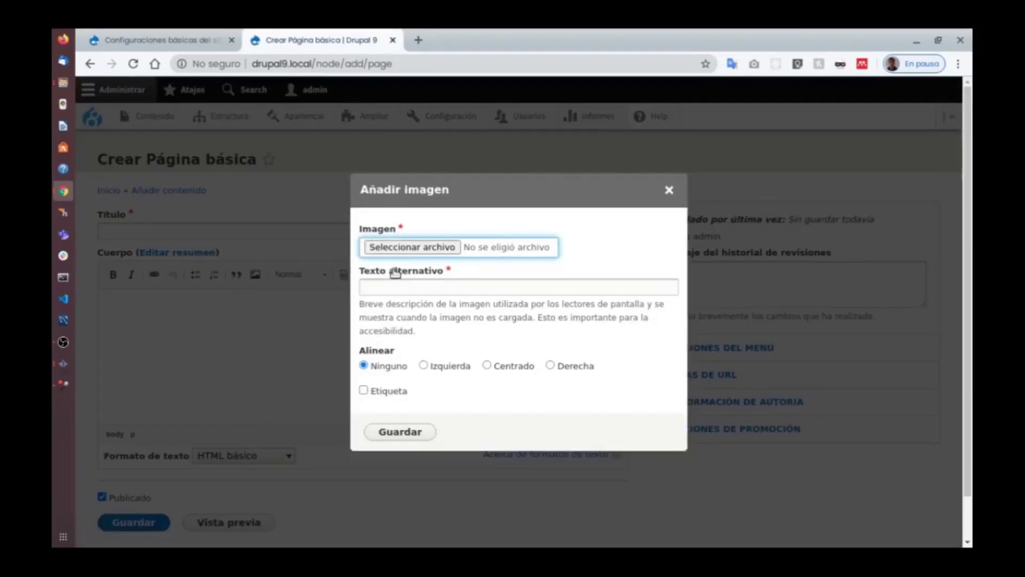
click(405, 246)
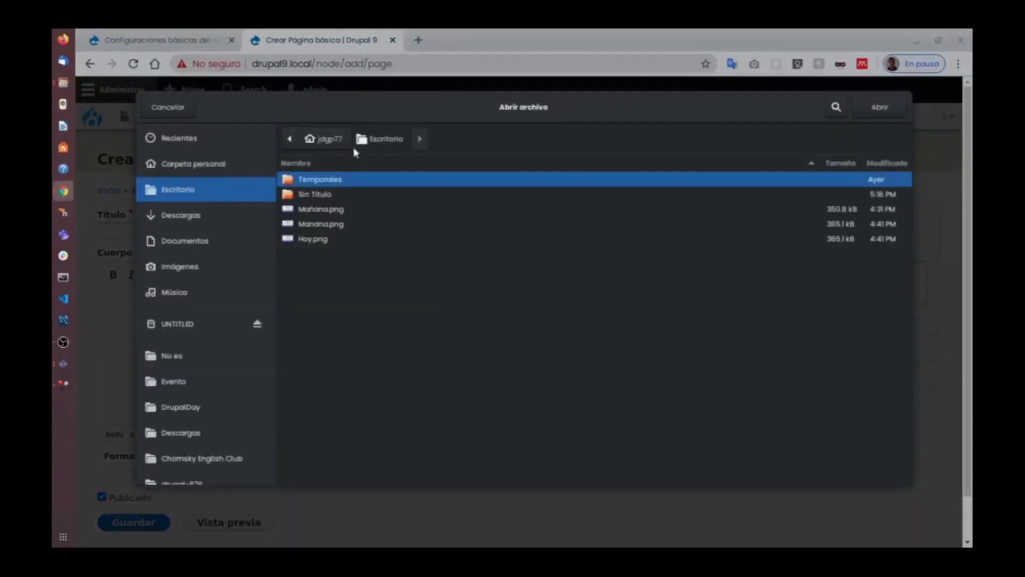
click(194, 380)
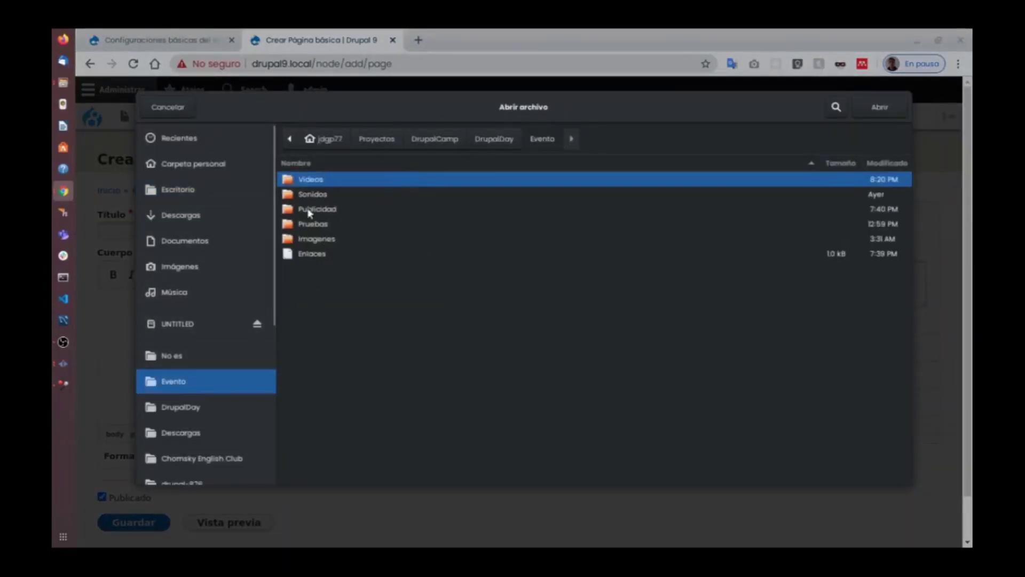
double_click(333, 180)
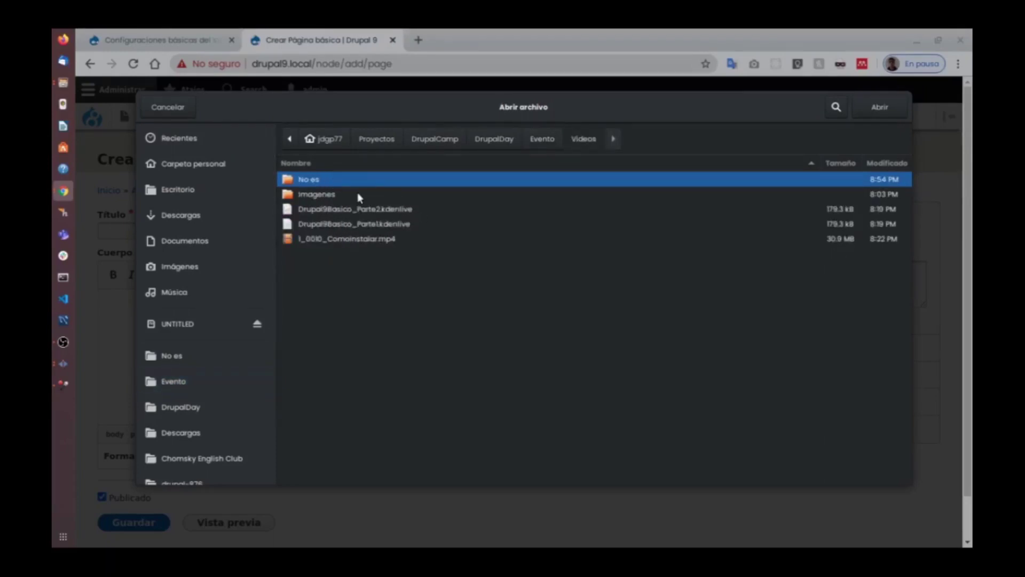
click(534, 139)
double_click(315, 237)
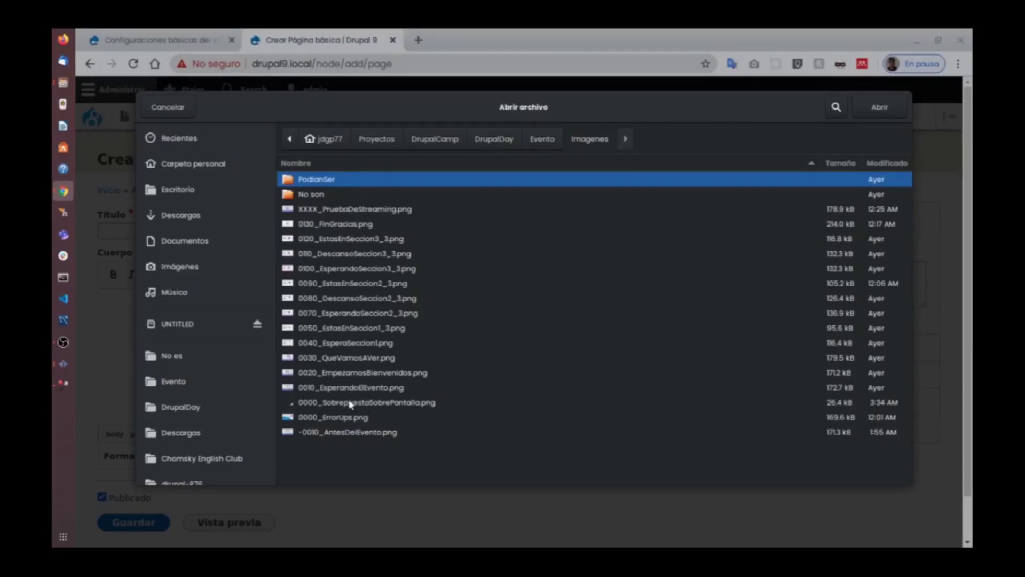
double_click(347, 195)
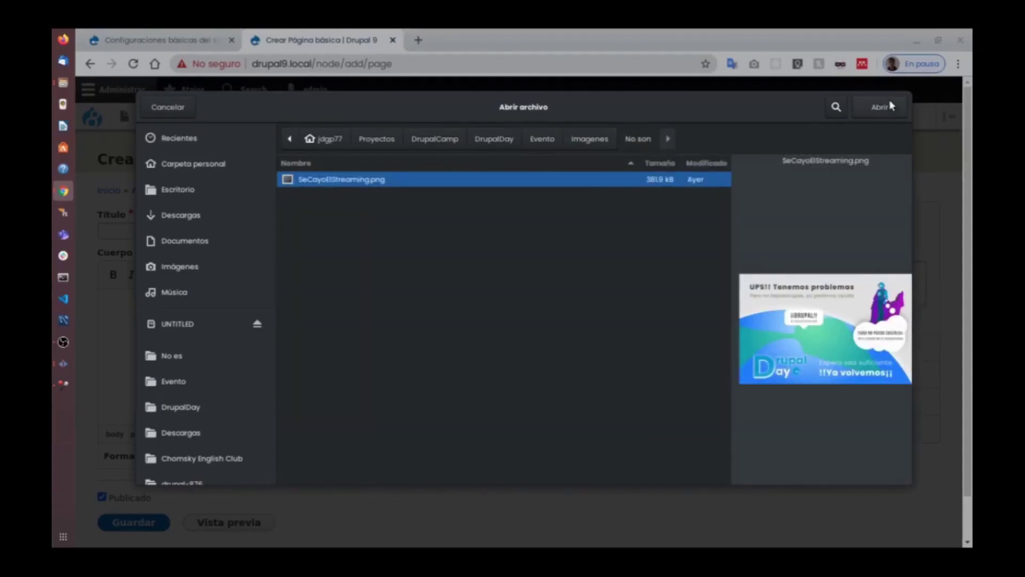
click(877, 111)
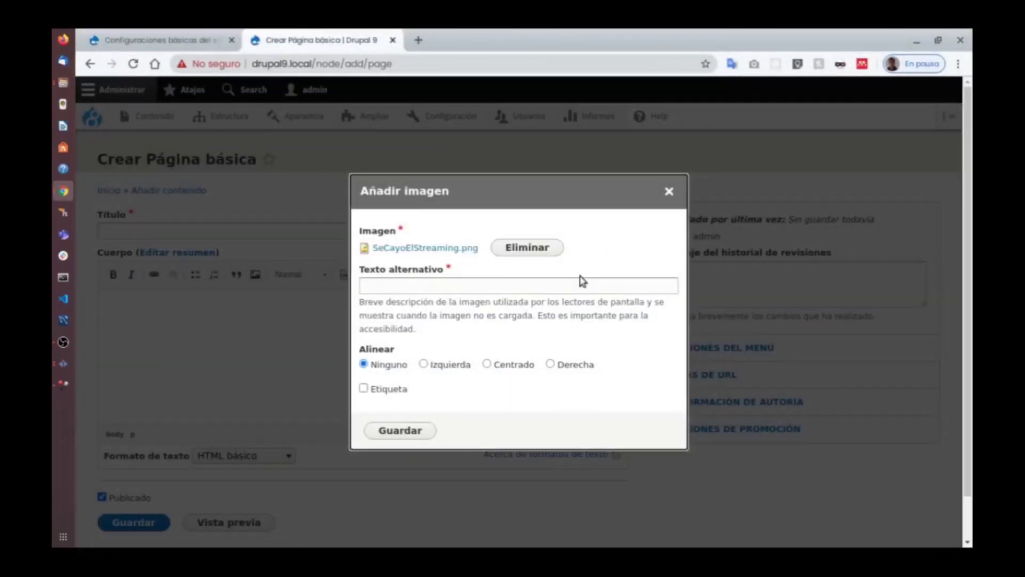
Give the image alt text 'Ups 404' and insert it into the body.
click(458, 285)
text(Ups 404)
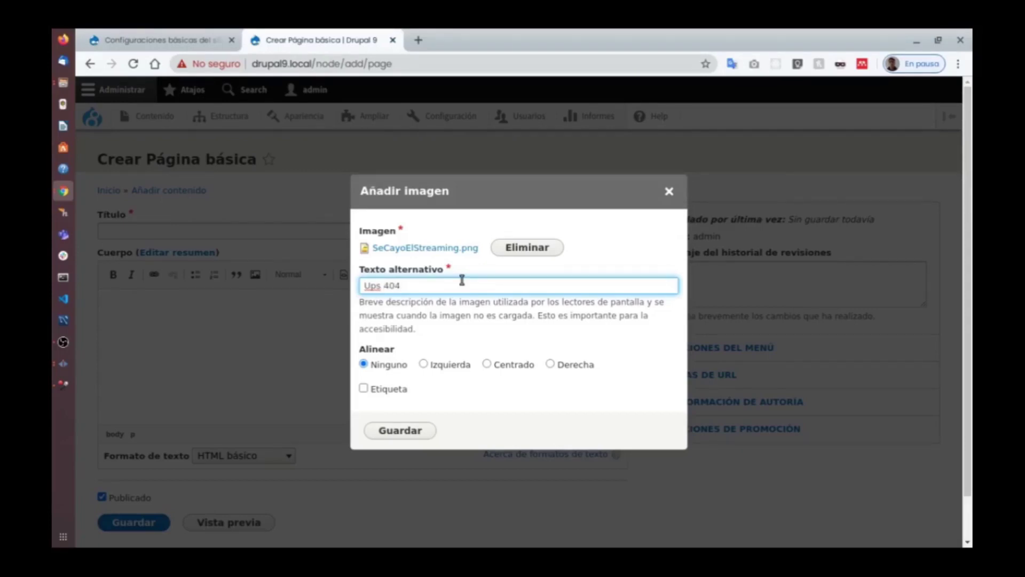
click(400, 429)
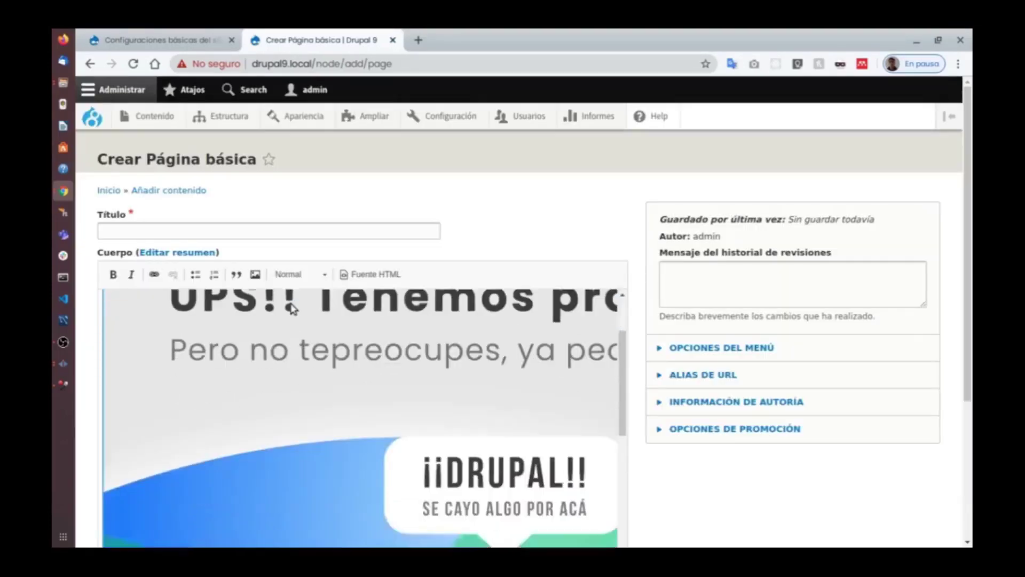
scroll(291, 308, down, 10)
scroll(423, 259, up, 8)
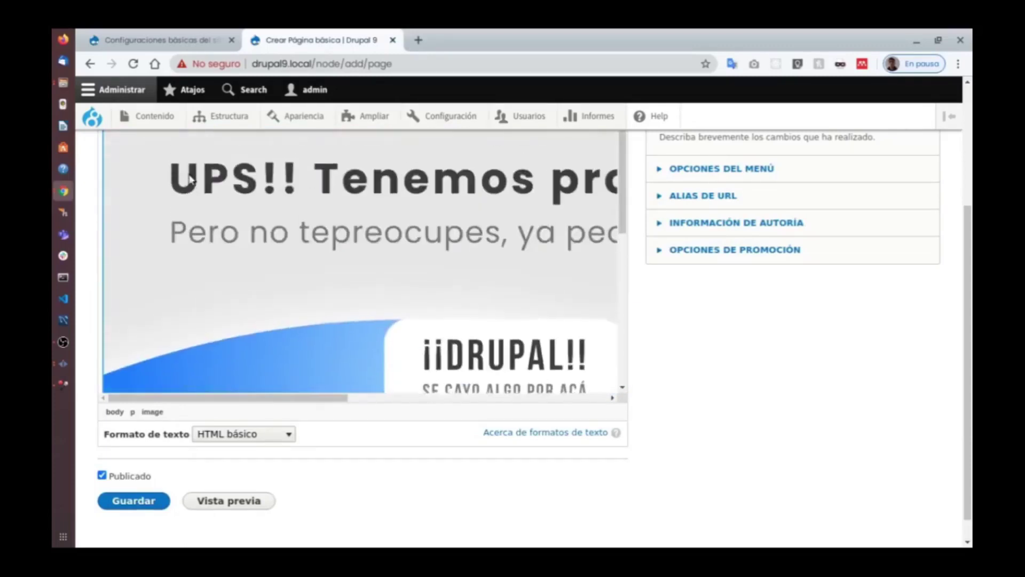
scroll(189, 180, up, 5)
Title the page '404', save it, and copy its path /node/11.
click(212, 230)
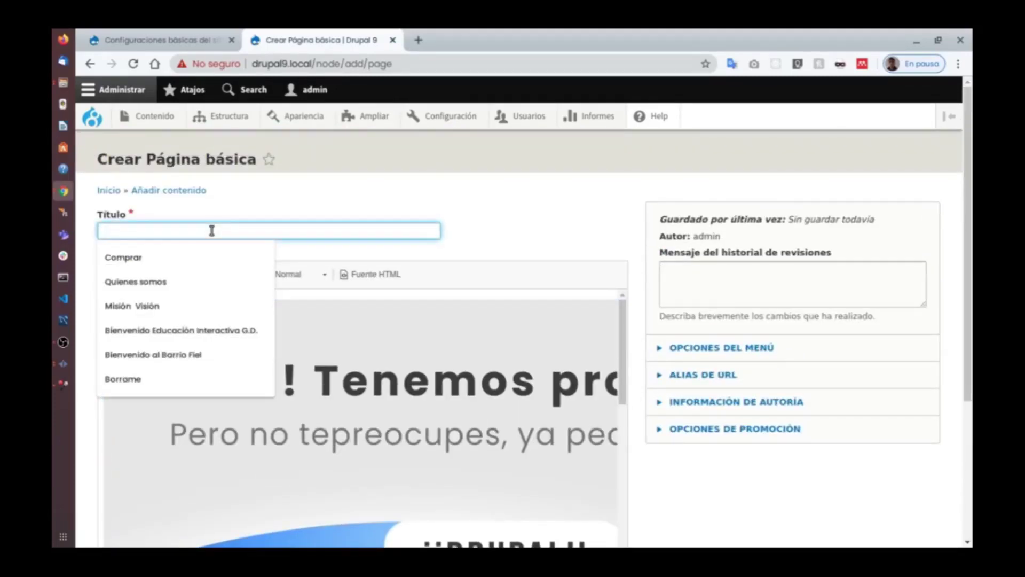
text(404)
scroll(212, 231, down, 10)
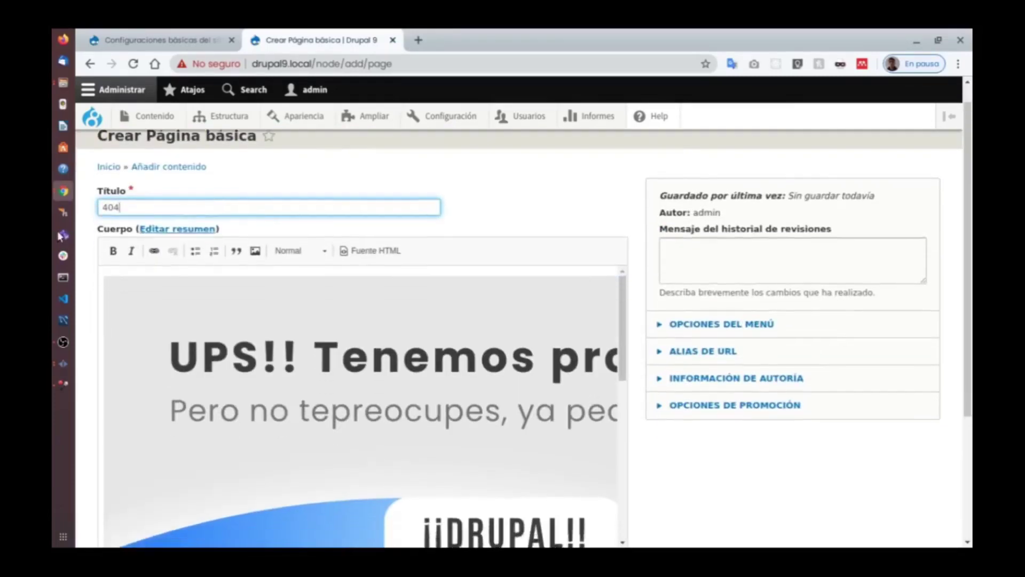
scroll(114, 263, down, 3)
click(151, 473)
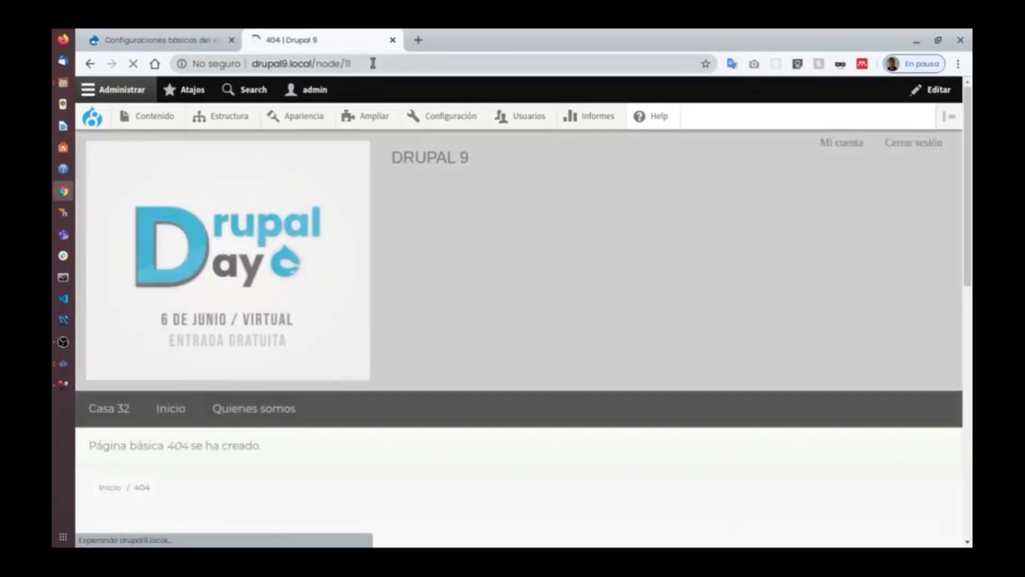
drag(352, 64, 314, 64)
key(ctrl+c)
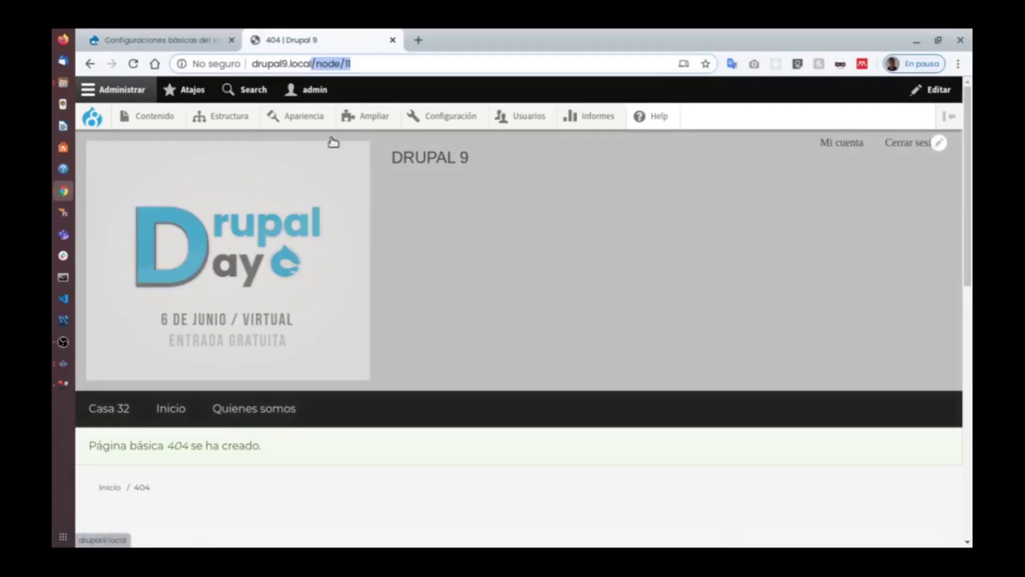
Paste /node/11 into both the default 403 and 404 page fields and save the configuration.
click(188, 39)
click(208, 372)
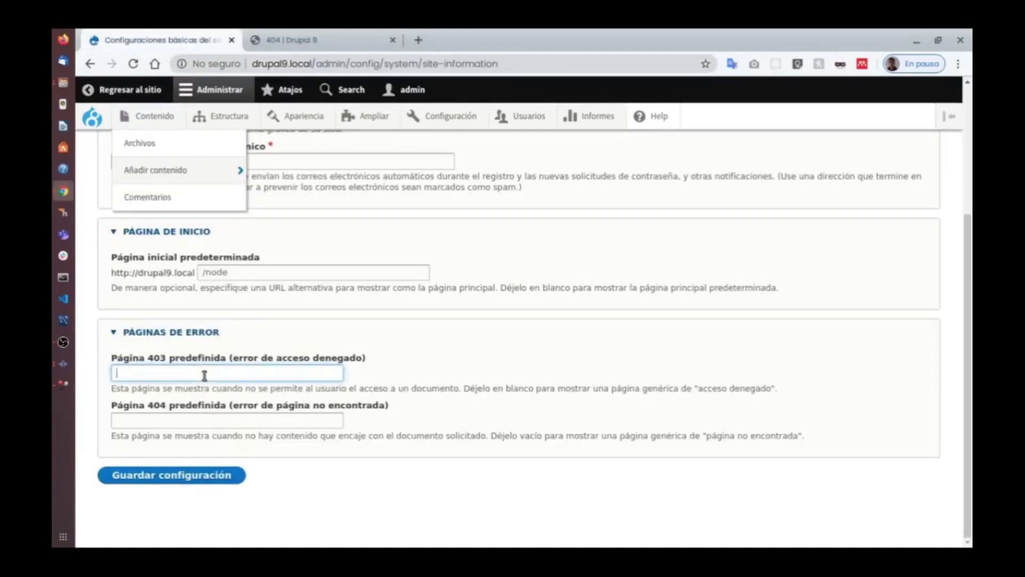
key(ctrl+v)
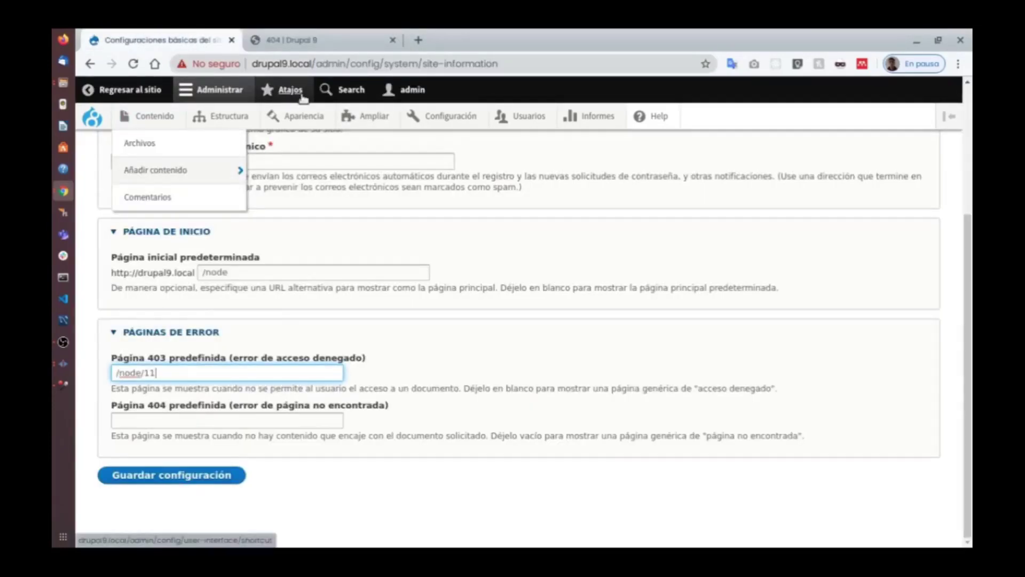
click(203, 476)
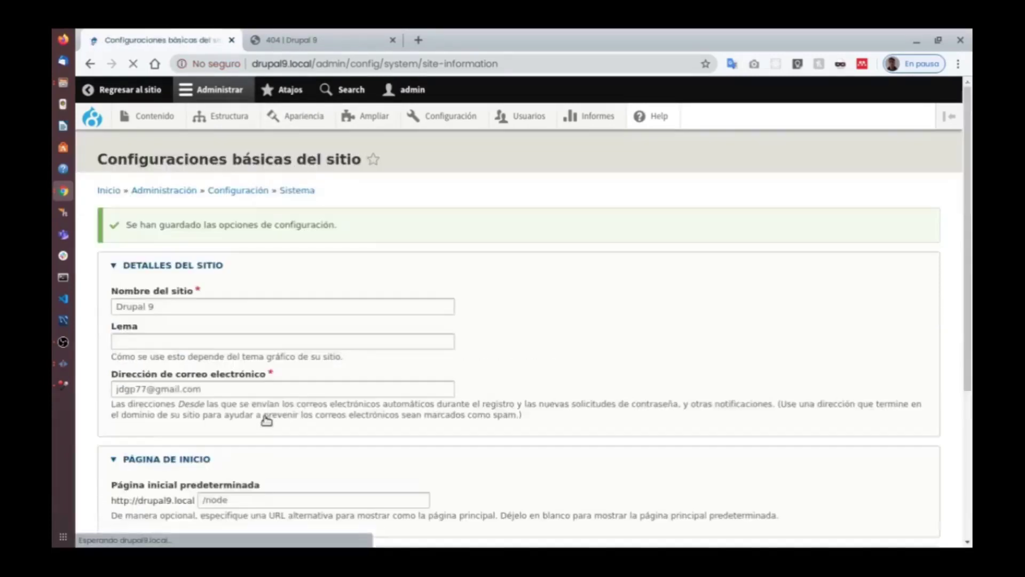
scroll(271, 331, down, 5)
click(183, 419)
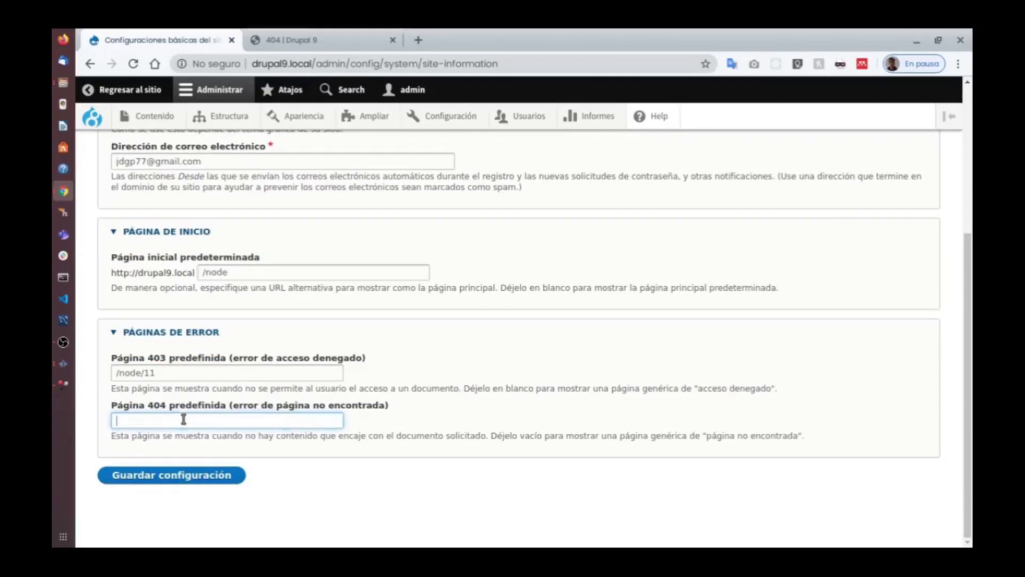
key(ctrl+v)
triple_click(178, 373)
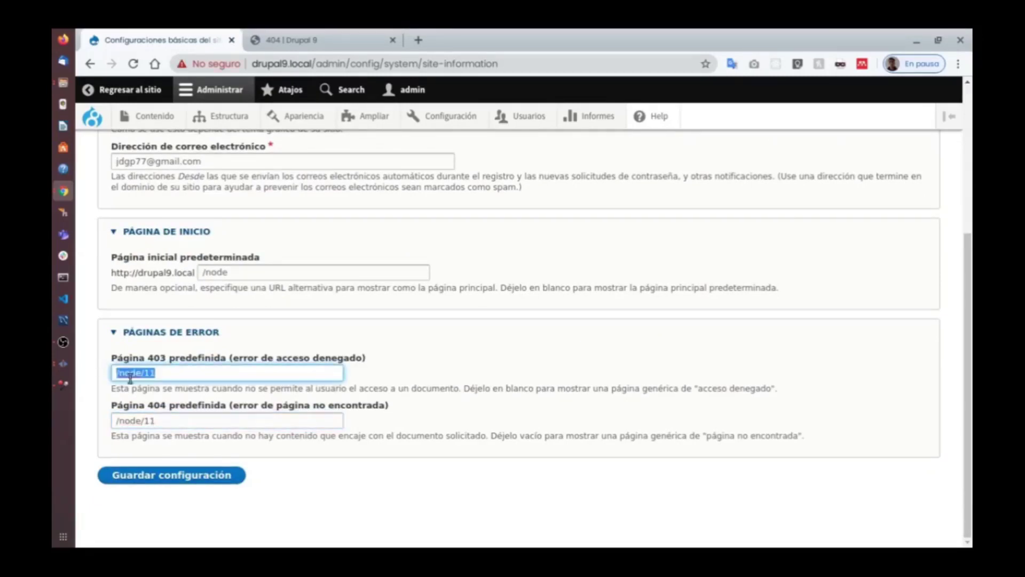
click(197, 475)
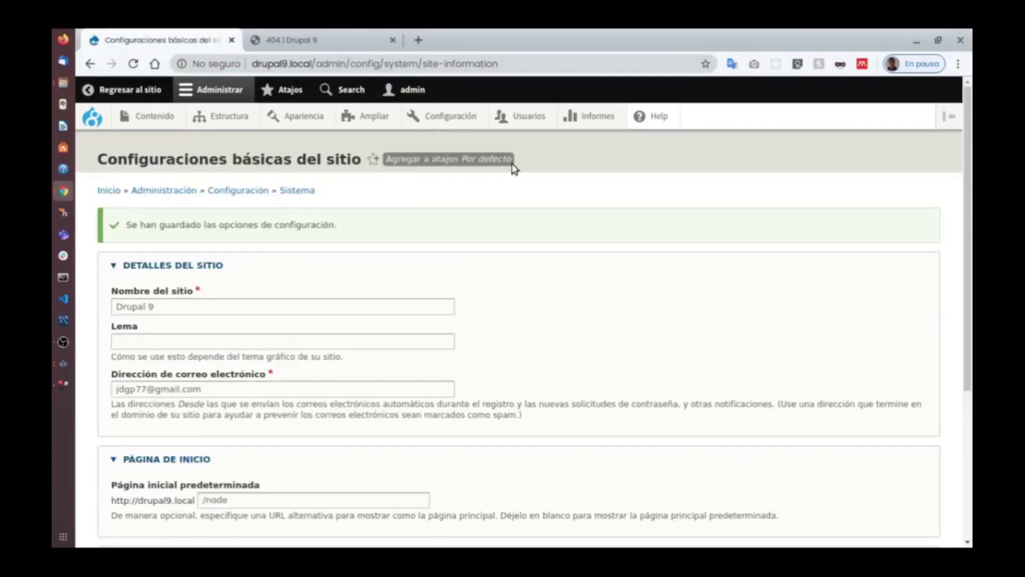
key(super+w)
click(567, 161)
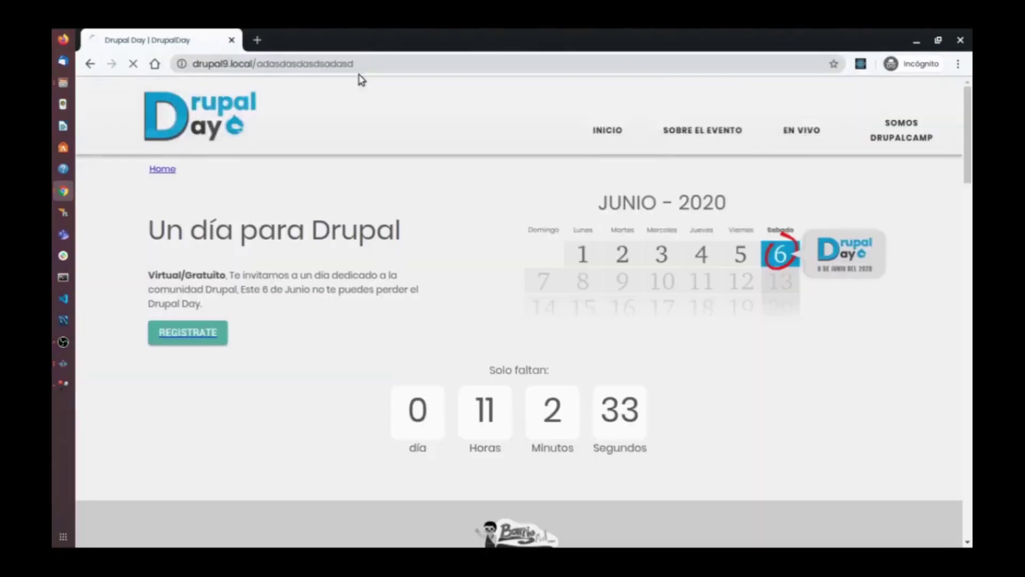
key(Return)
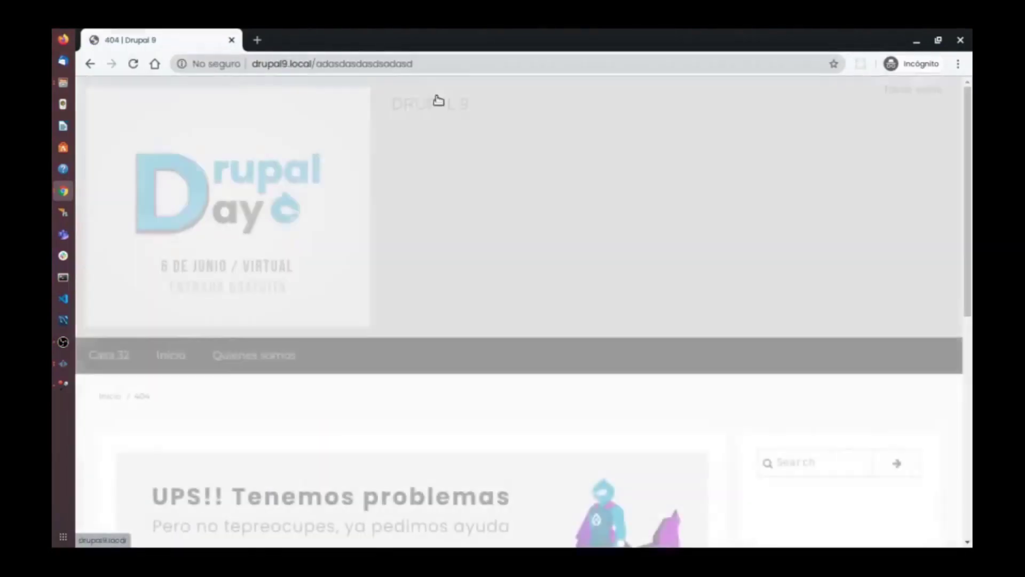
scroll(453, 119, down, 4)
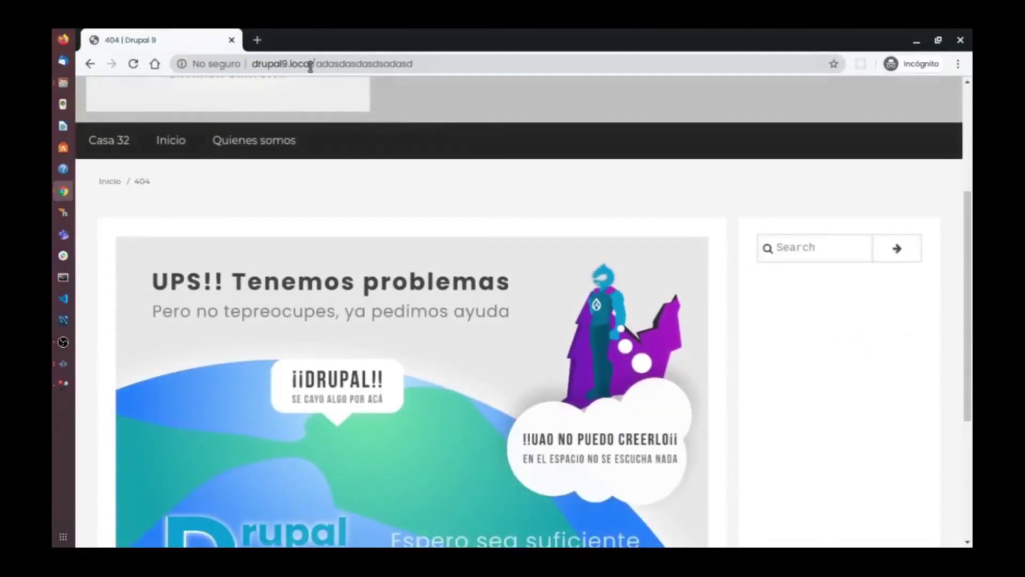
double_click(273, 63)
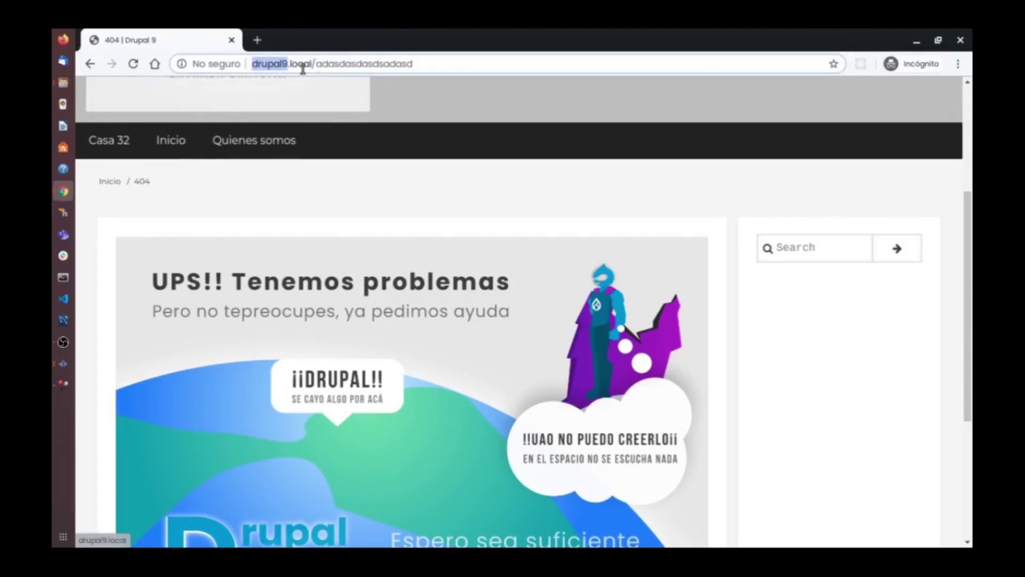
double_click(301, 64)
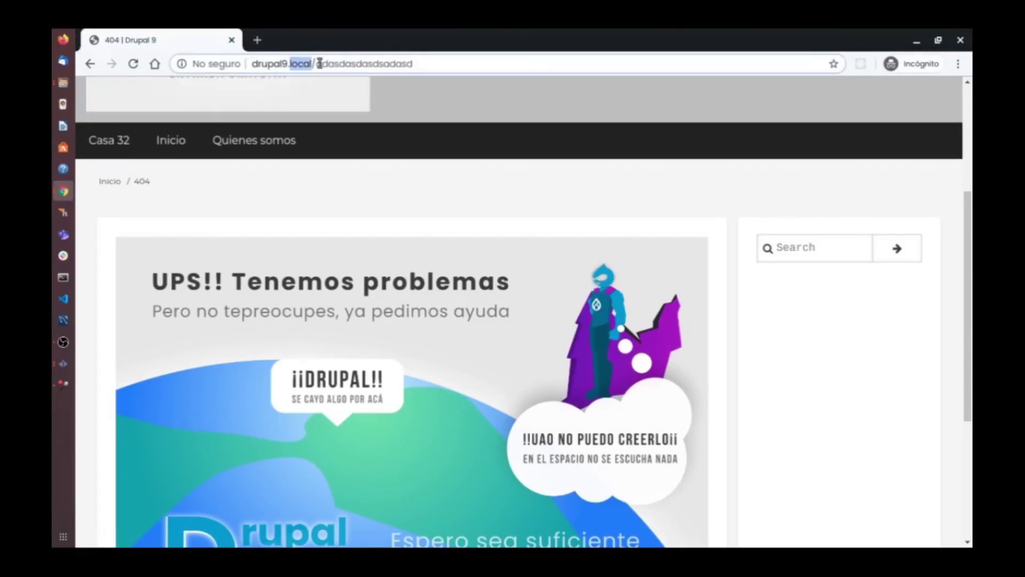
drag(317, 65, 461, 72)
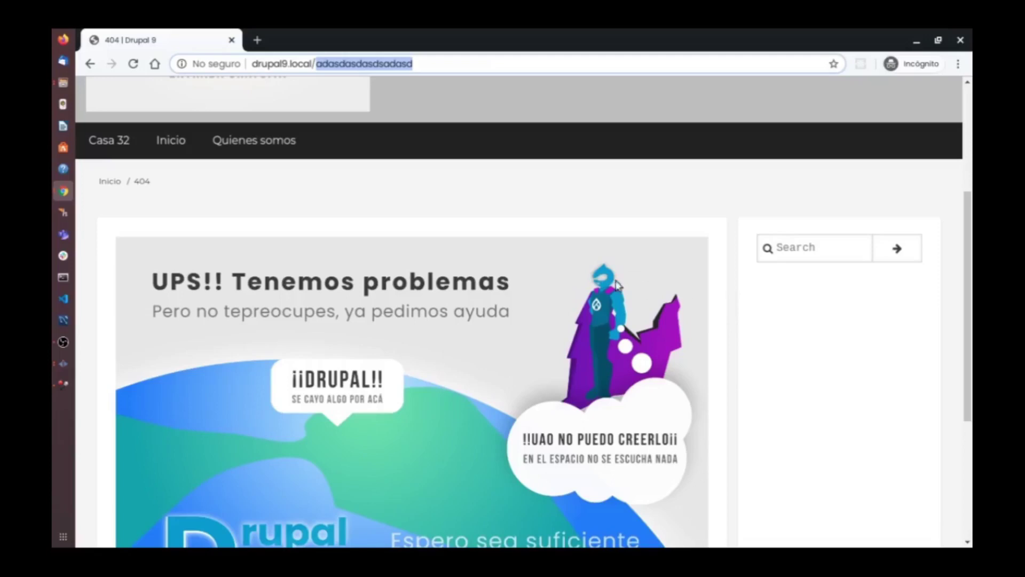
scroll(273, 321, down, 5)
scroll(421, 335, up, 6)
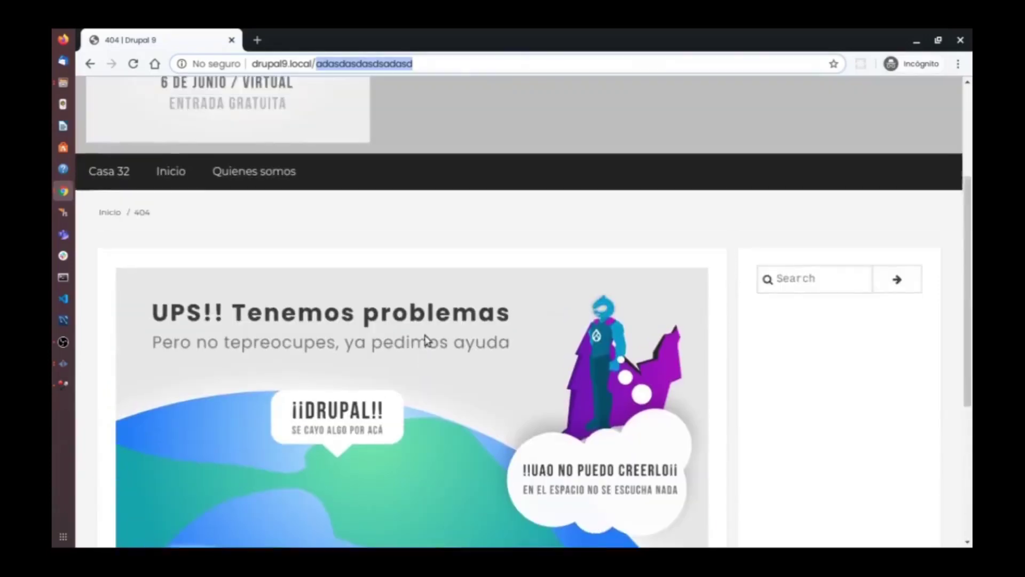
scroll(552, 379, down, 4)
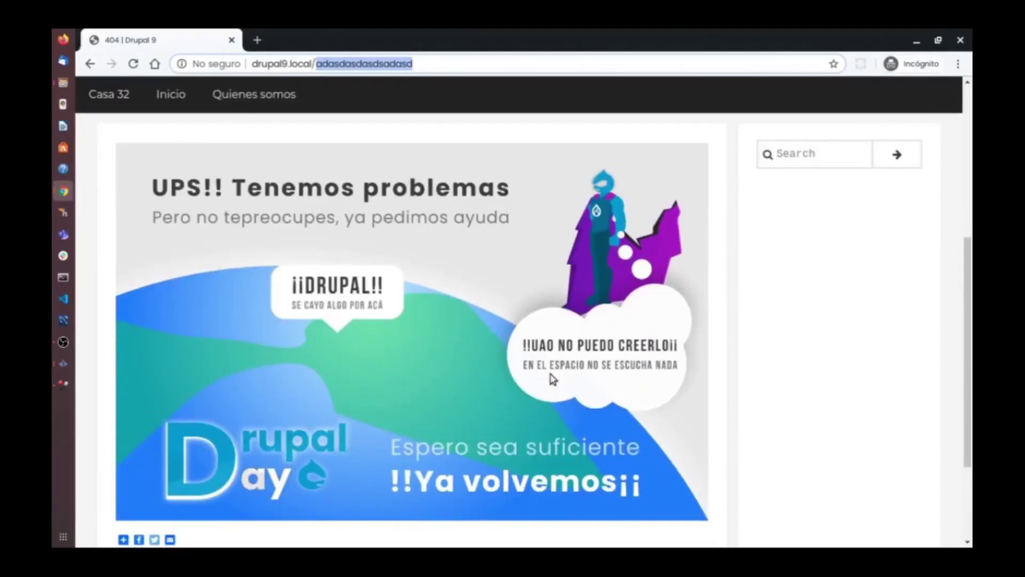
scroll(552, 379, up, 4)
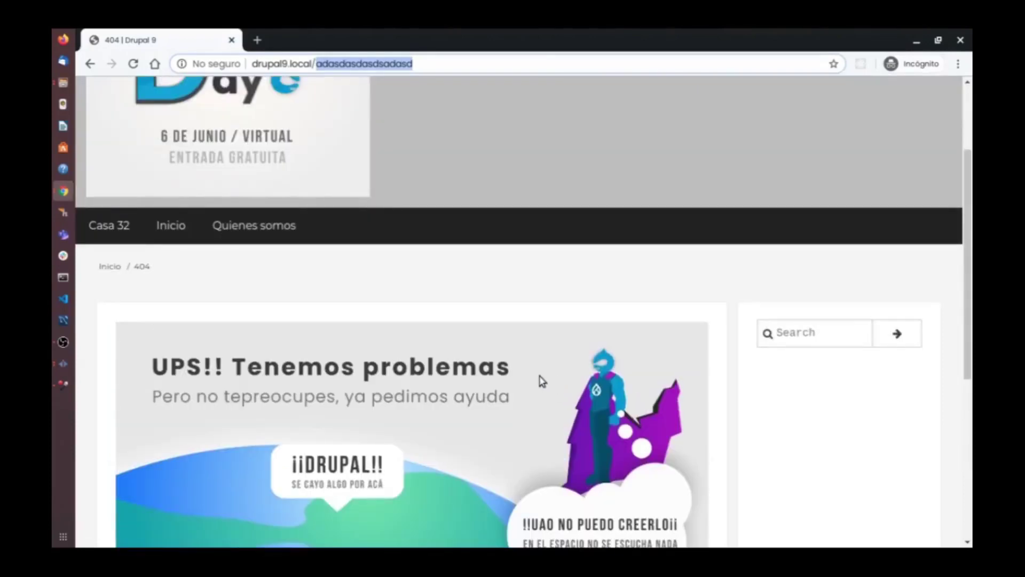
scroll(540, 380, up, 3)
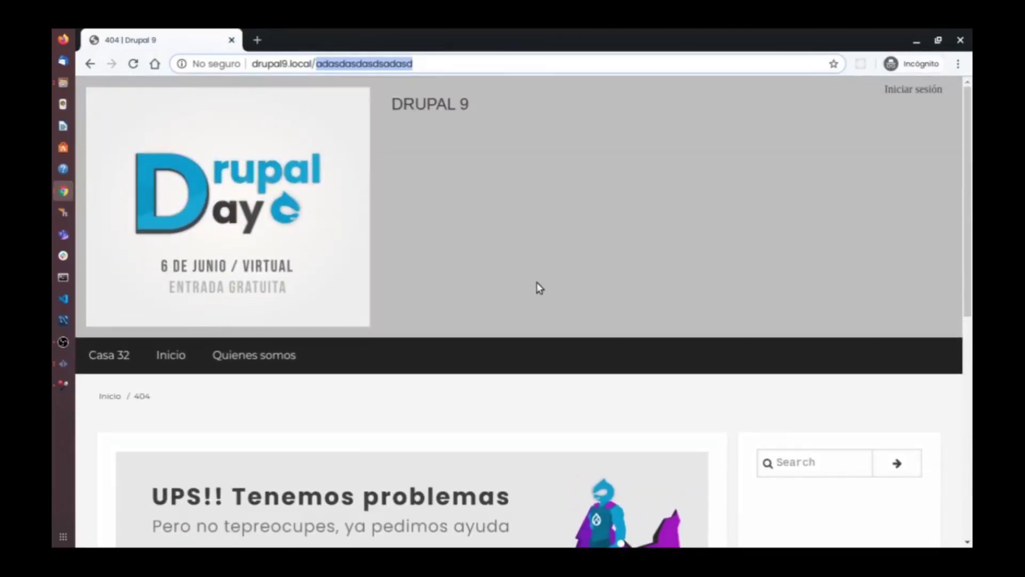
key(super)
click(313, 243)
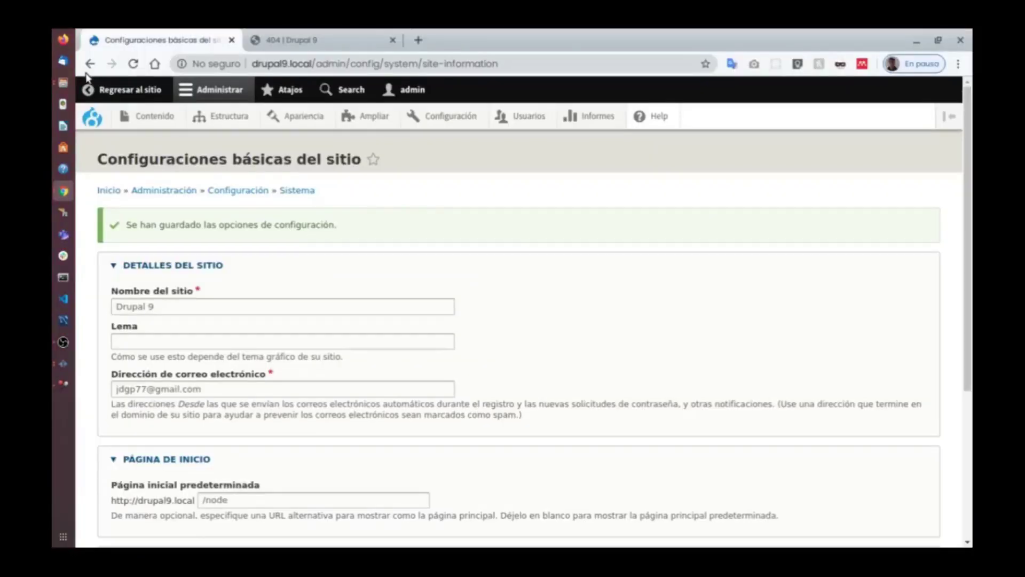
Open Configuración, look at the Google Analytics settings (property ID UA-), and go back.
scroll(593, 225, down, 1)
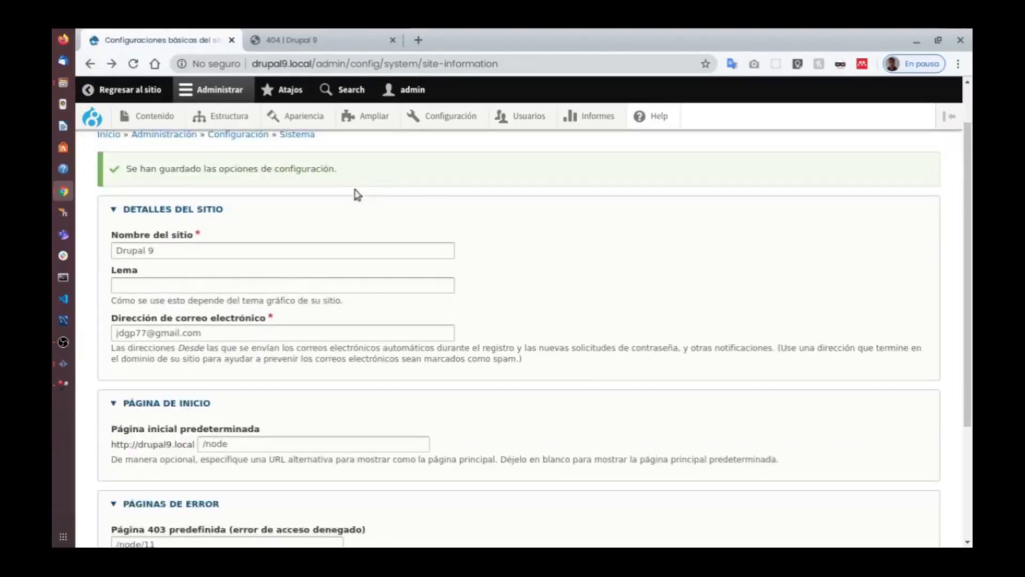
click(455, 117)
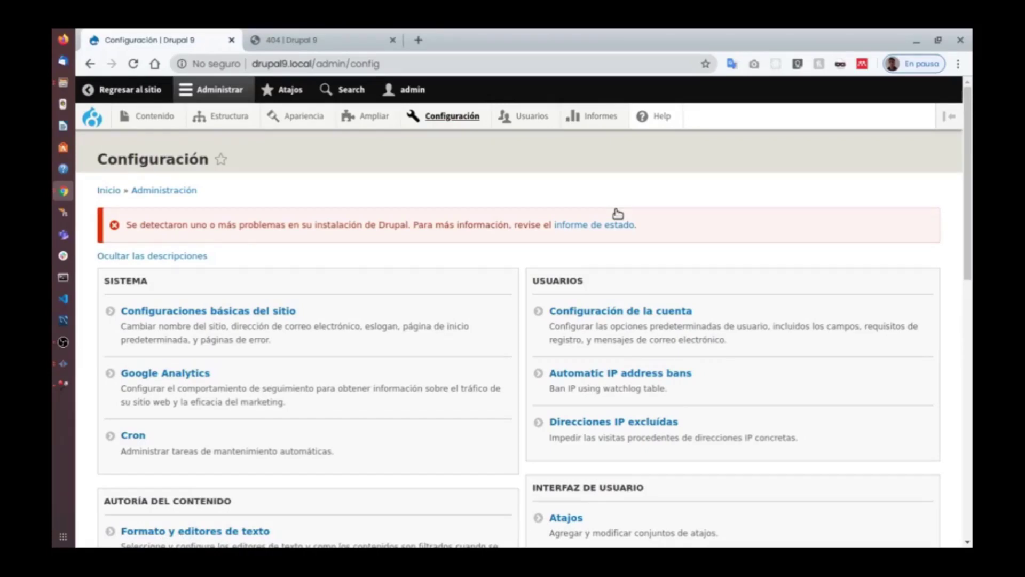
scroll(282, 352, down, 1)
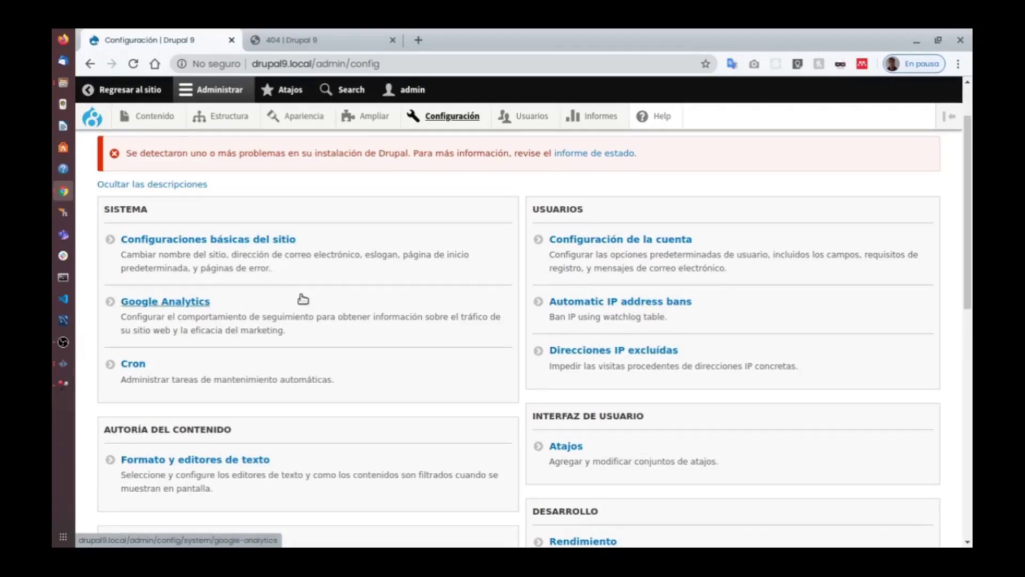
mouse_move(373, 118)
click(183, 301)
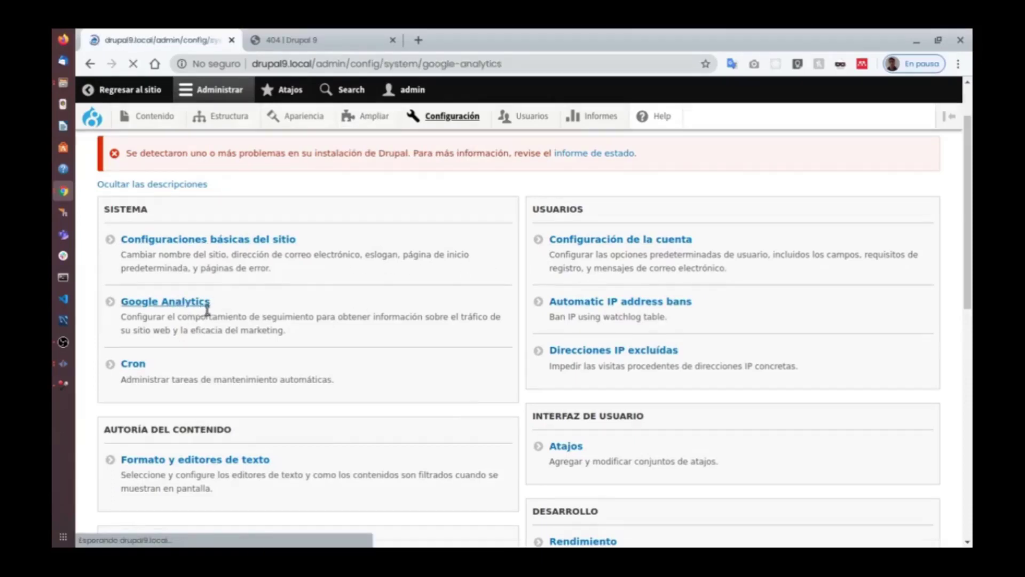
click(89, 64)
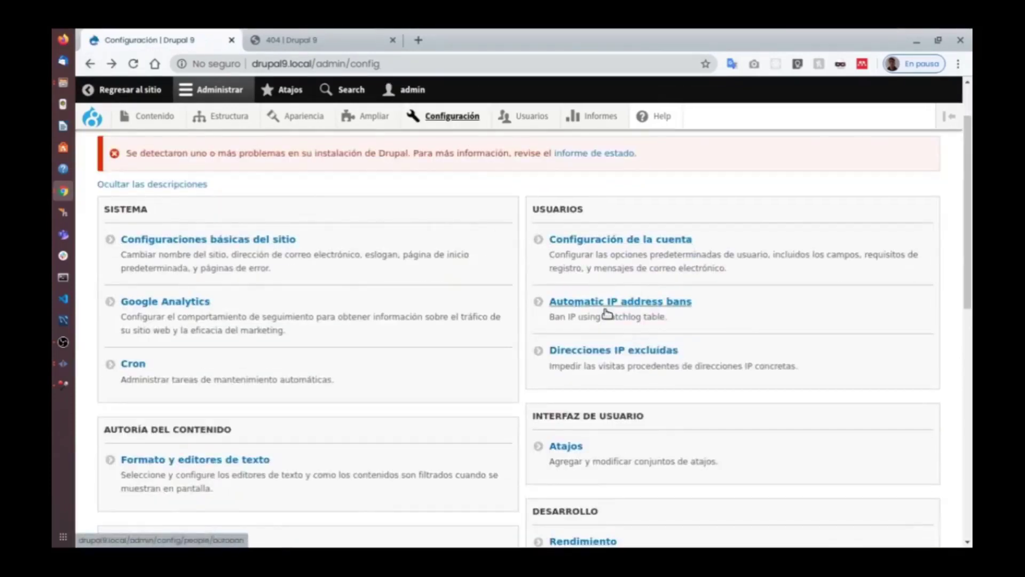
scroll(607, 314, down, 7)
scroll(607, 313, up, 7)
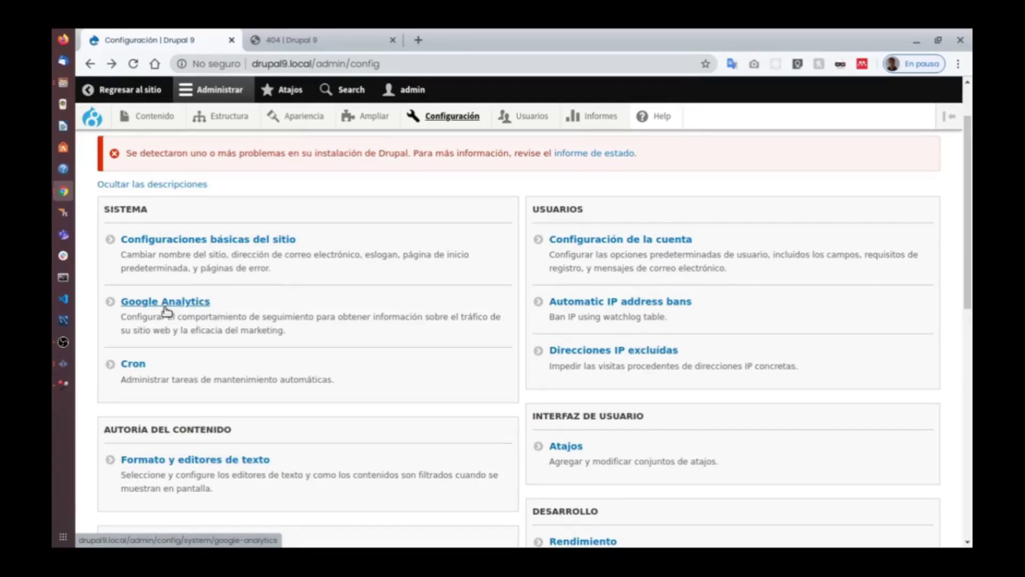
In Configuración de la cuenta, allow Visitantes to register, disable e-mail verification, and save.
click(607, 239)
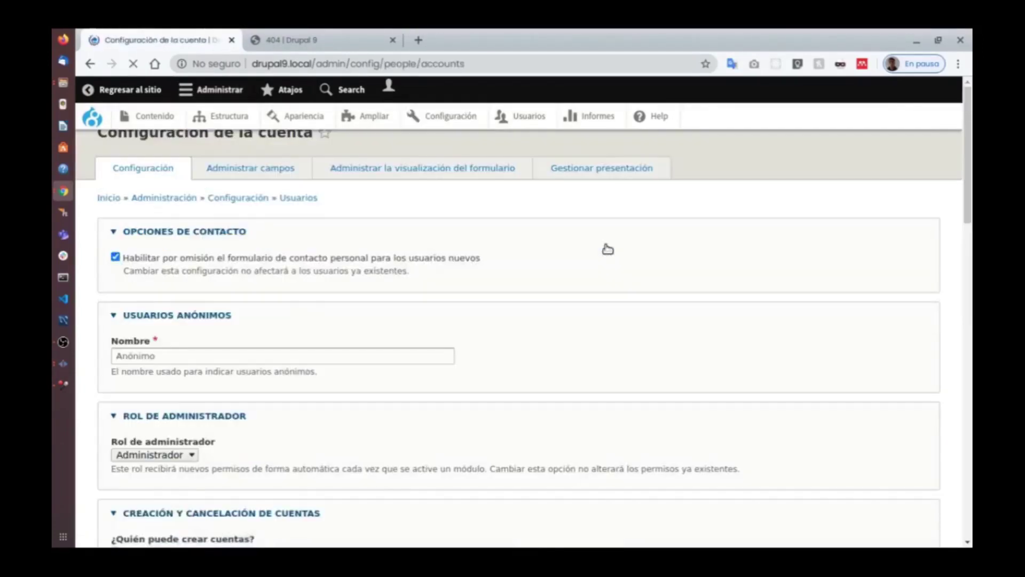
scroll(363, 272, down, 3)
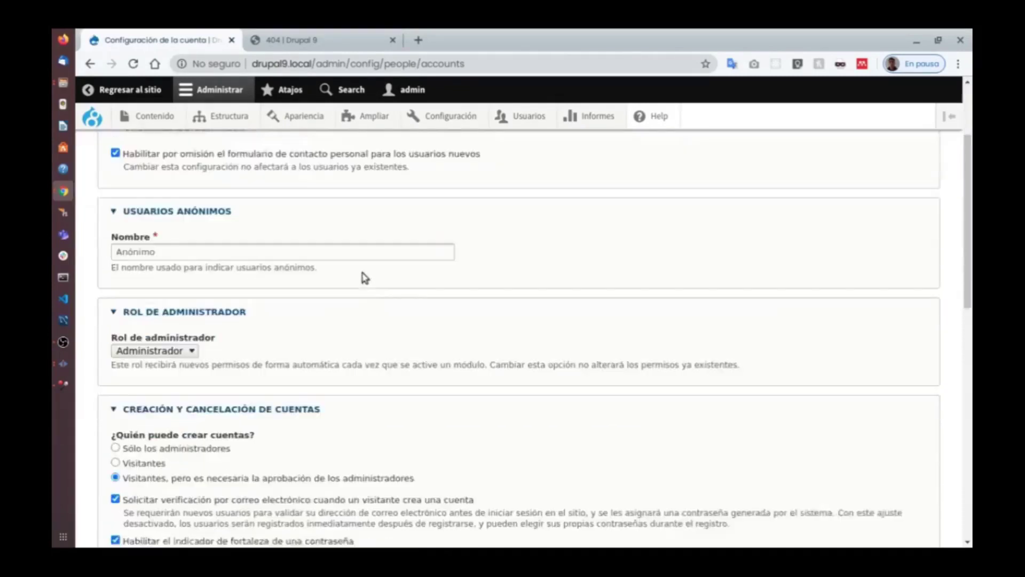
scroll(365, 278, down, 3)
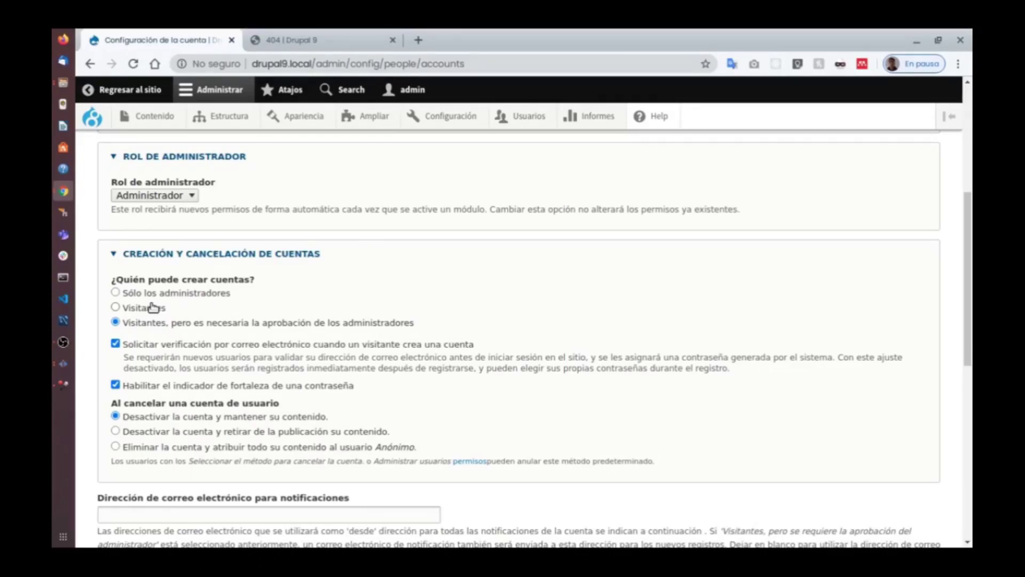
click(131, 311)
click(268, 347)
scroll(246, 331, down, 3)
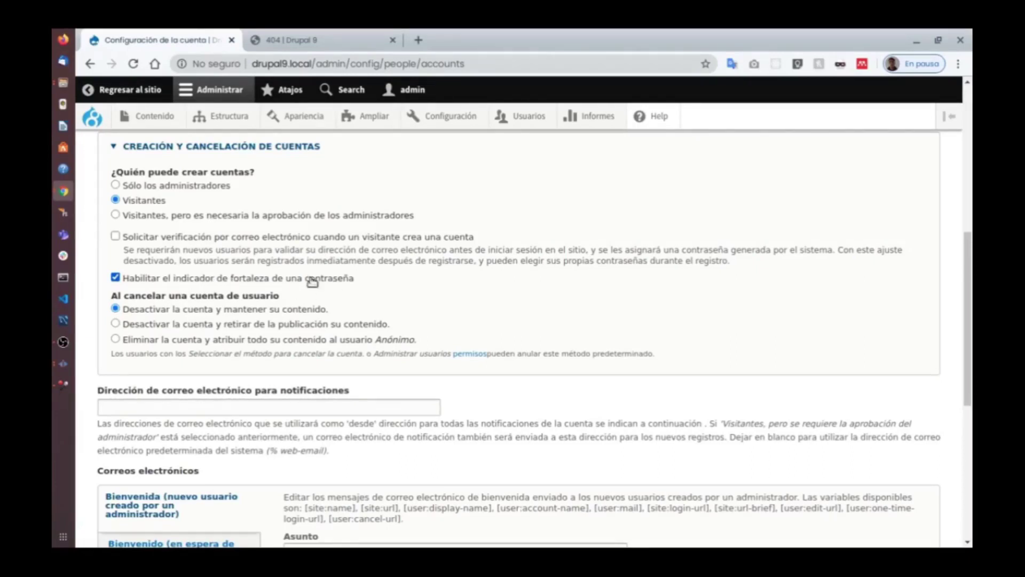
scroll(332, 243, down, 4)
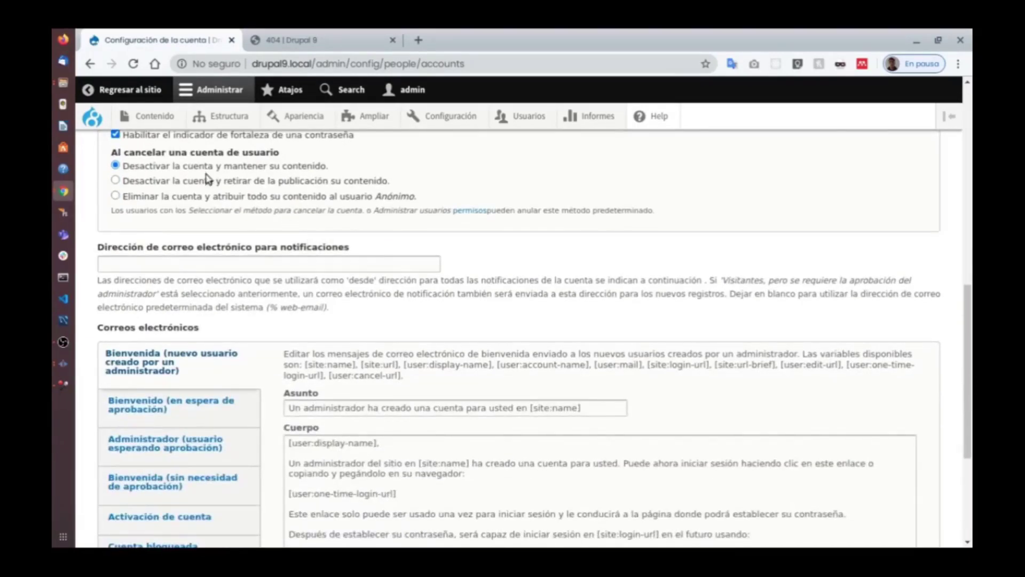
scroll(246, 362, down, 4)
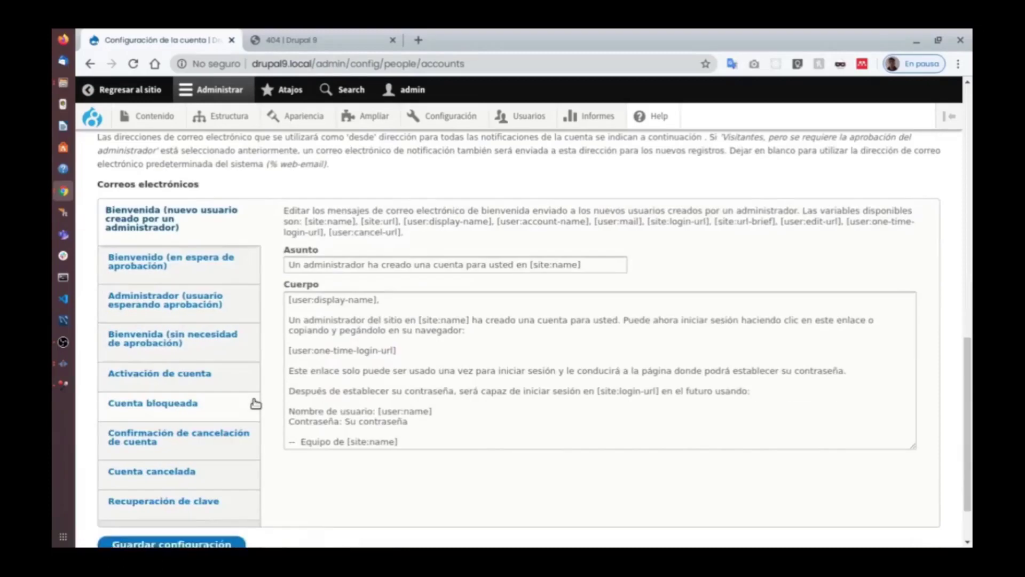
scroll(254, 401, down, 2)
click(181, 474)
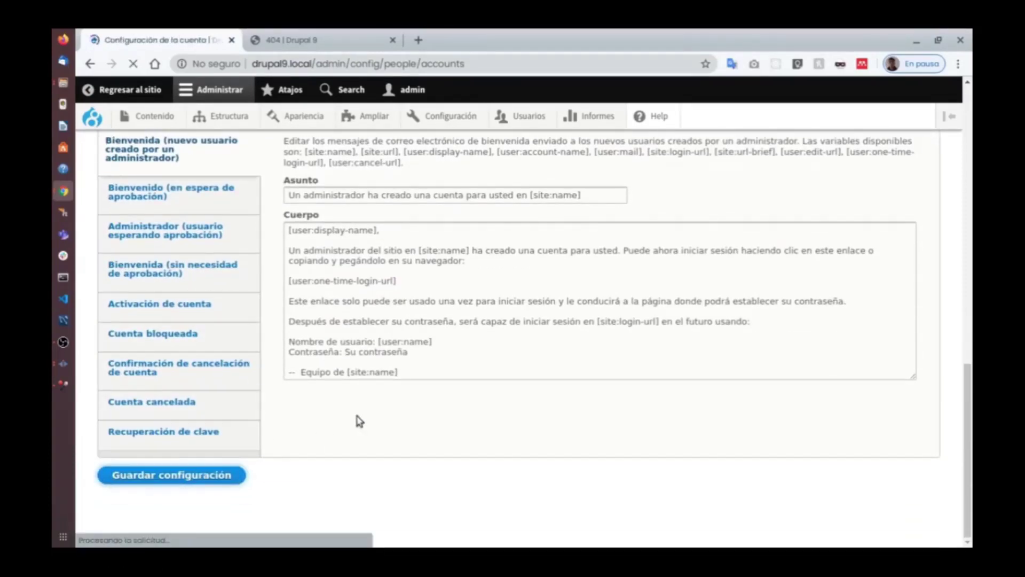
In the private window, reload the 404 page and open the login page anonymously.
key(super+w)
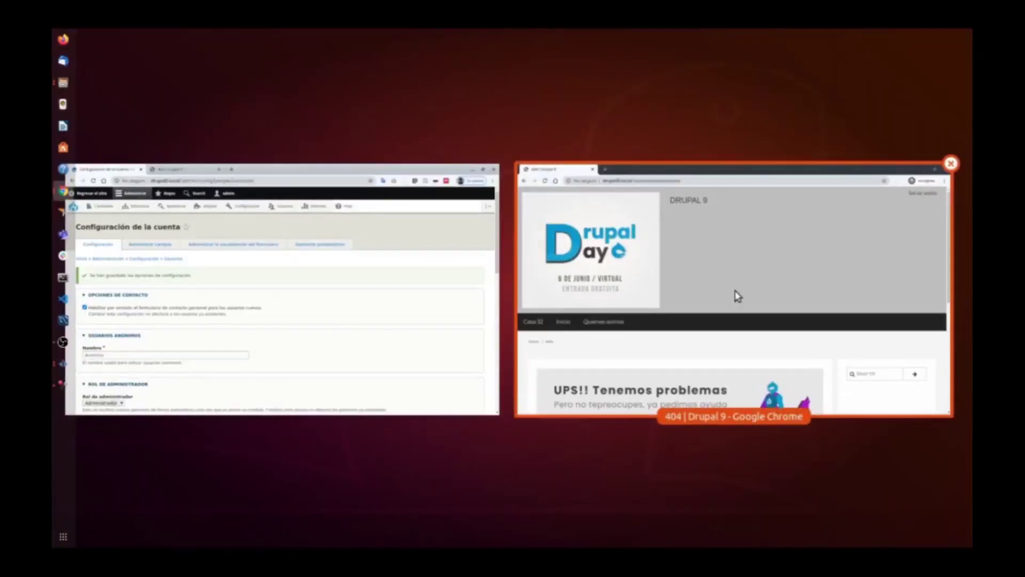
click(734, 293)
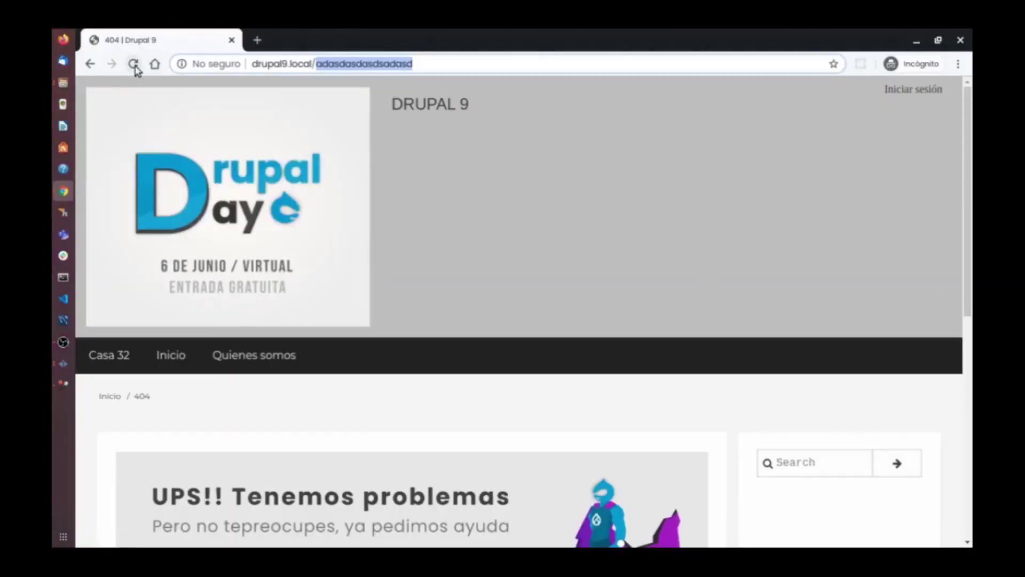
click(133, 63)
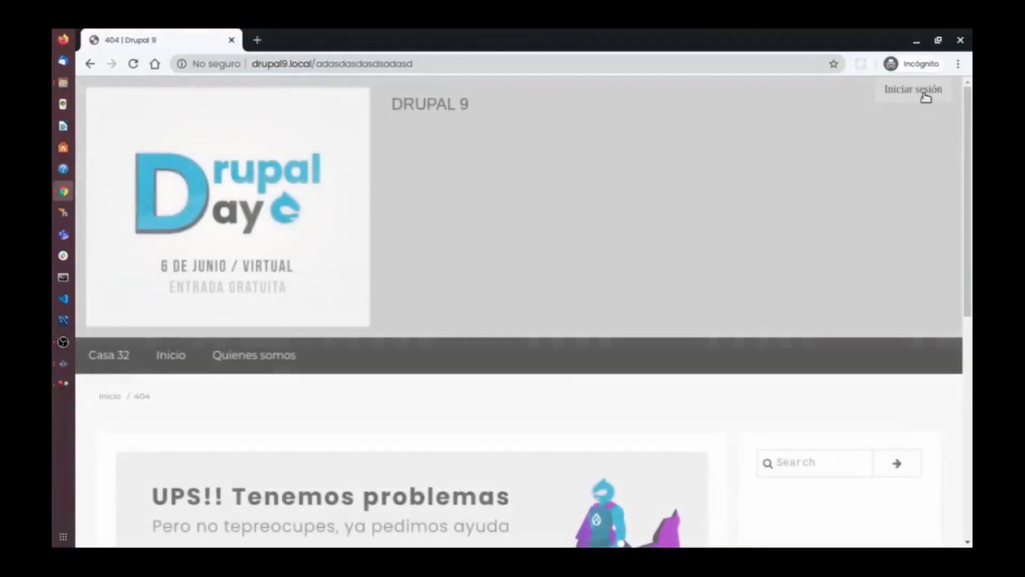
click(920, 95)
Open the 'Crear nueva cuenta' registration form and look over its email, username and password fields.
scroll(522, 275, down, 3)
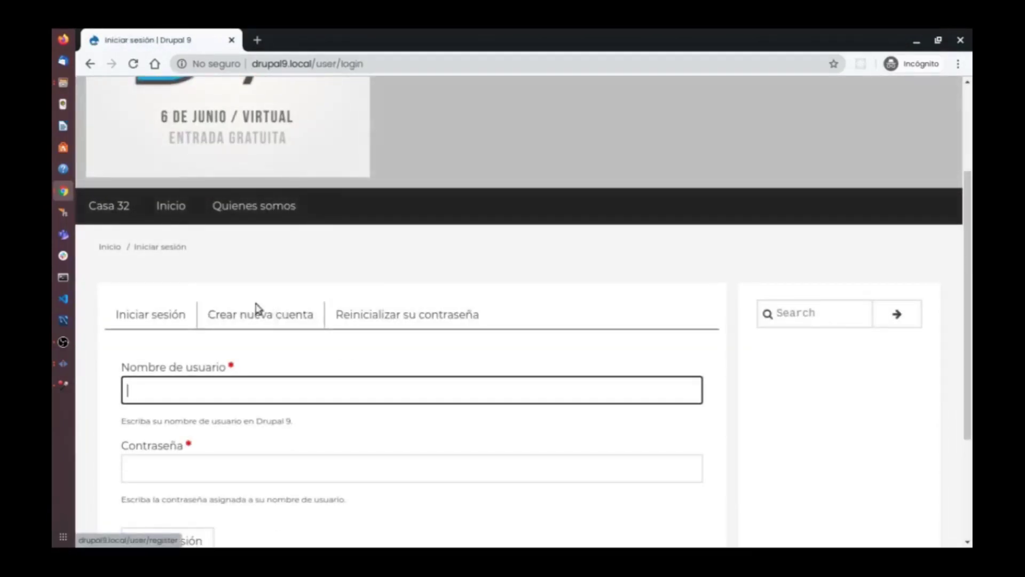
click(270, 320)
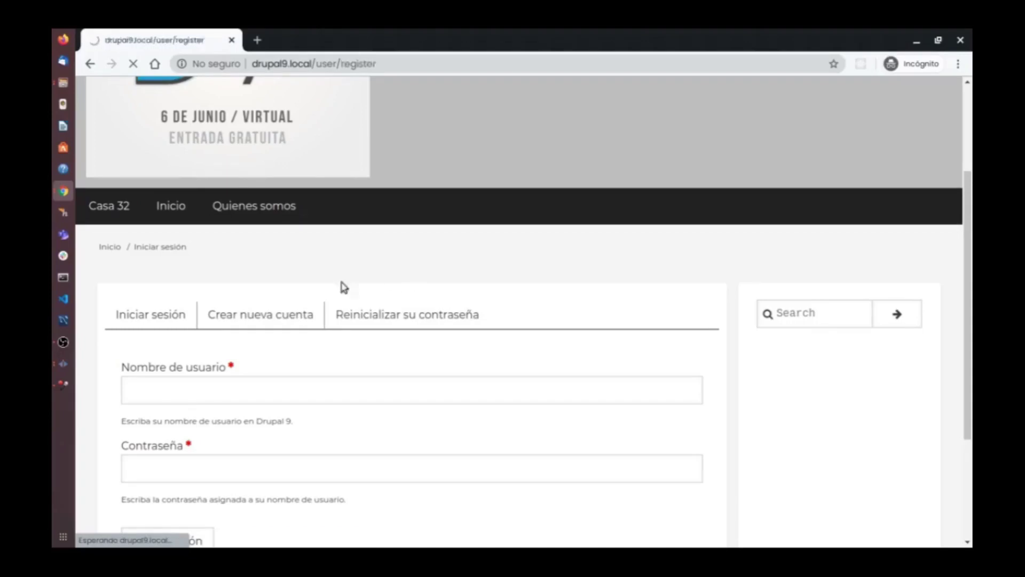
scroll(387, 315, down, 4)
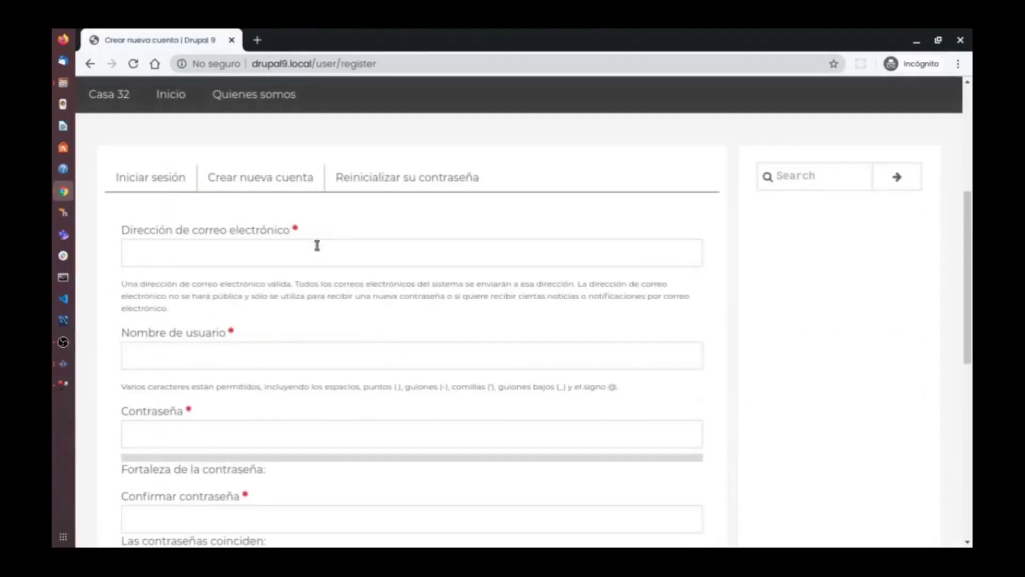
scroll(334, 279, down, 6)
scroll(335, 286, down, 3)
scroll(336, 285, up, 12)
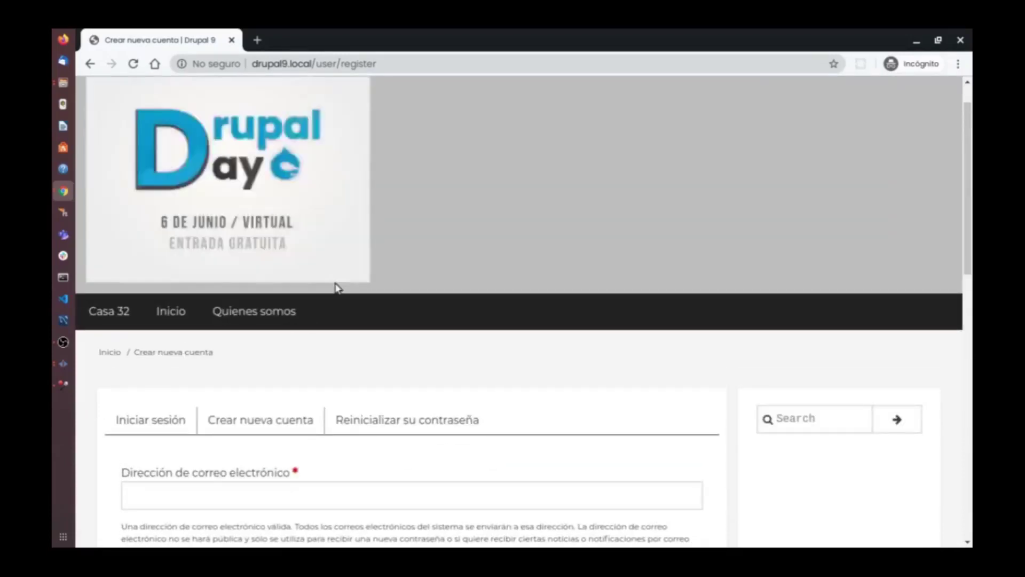
key(super)
In the admin window, find the administrator-created account welcome e-mail and select its whole body text.
click(344, 288)
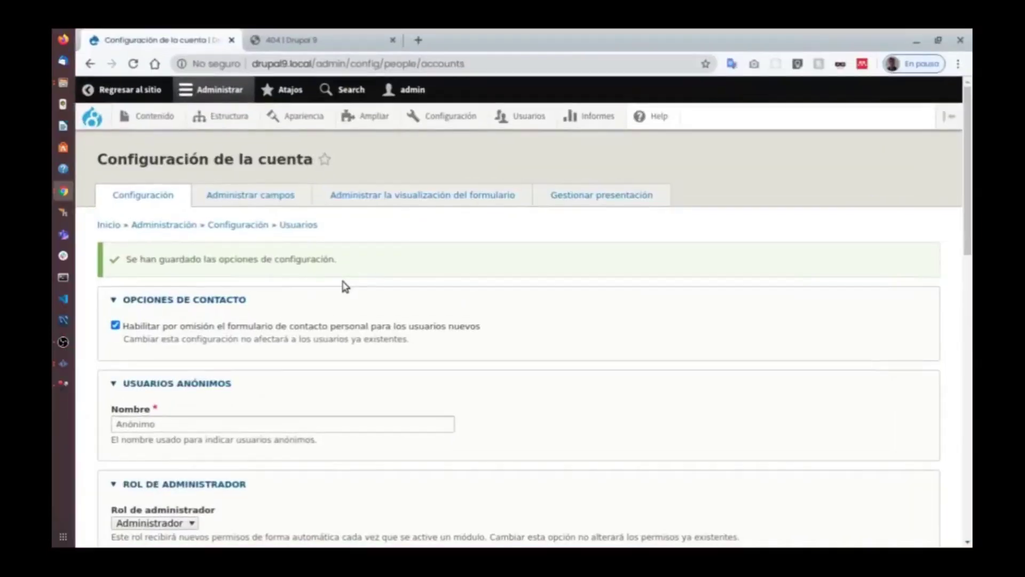
scroll(472, 240, down, 15)
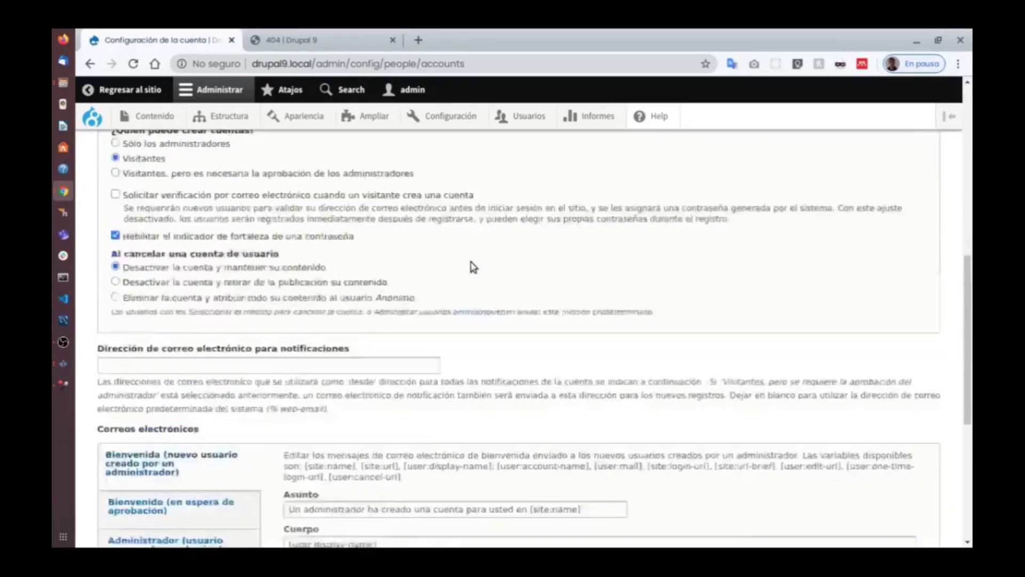
scroll(270, 388, down, 2)
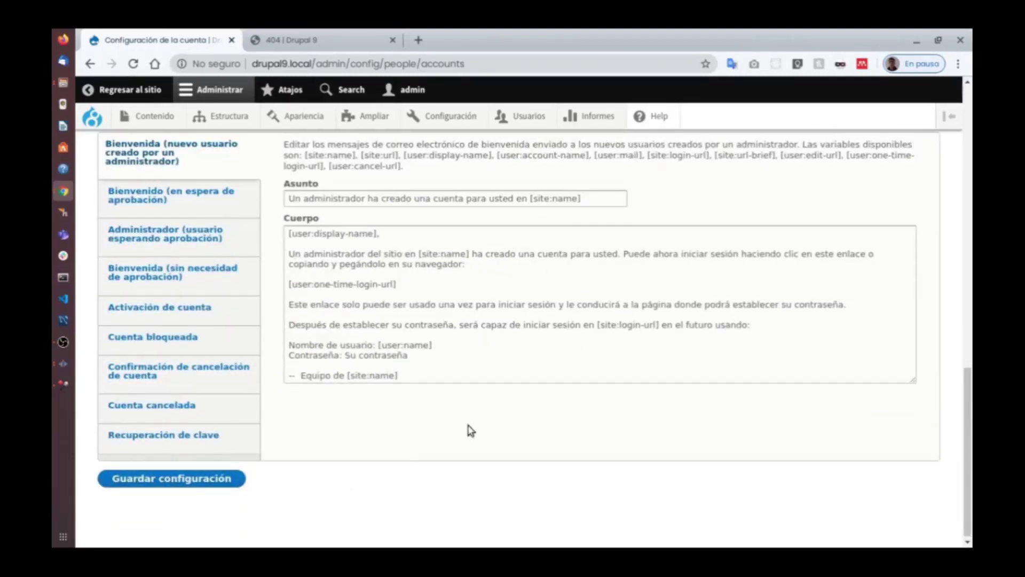
scroll(468, 427, up, 4)
scroll(446, 370, down, 3)
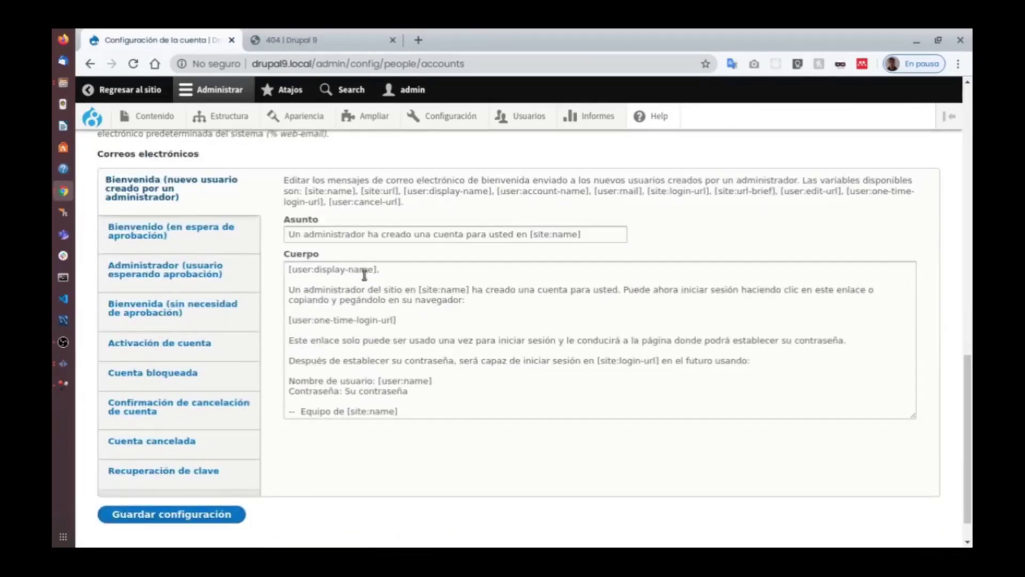
drag(375, 272, 235, 268)
key(ctrl+a)
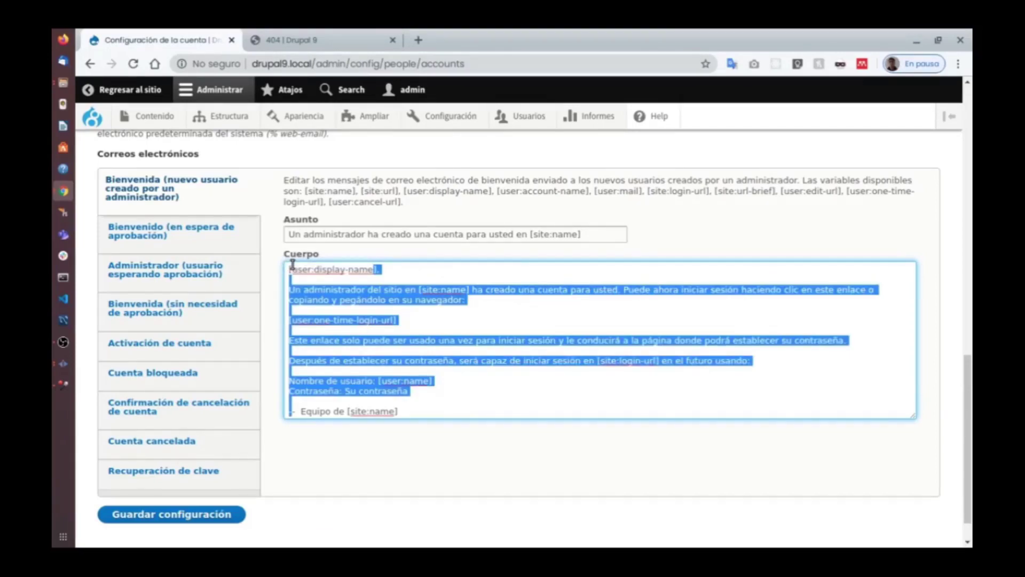
scroll(345, 273, up, 3)
scroll(469, 280, up, 10)
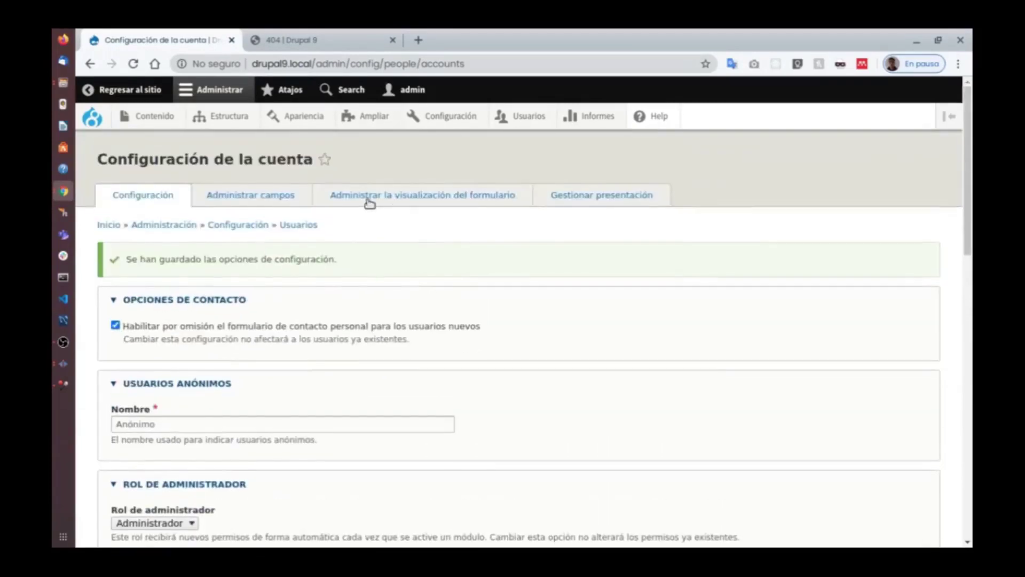
click(90, 63)
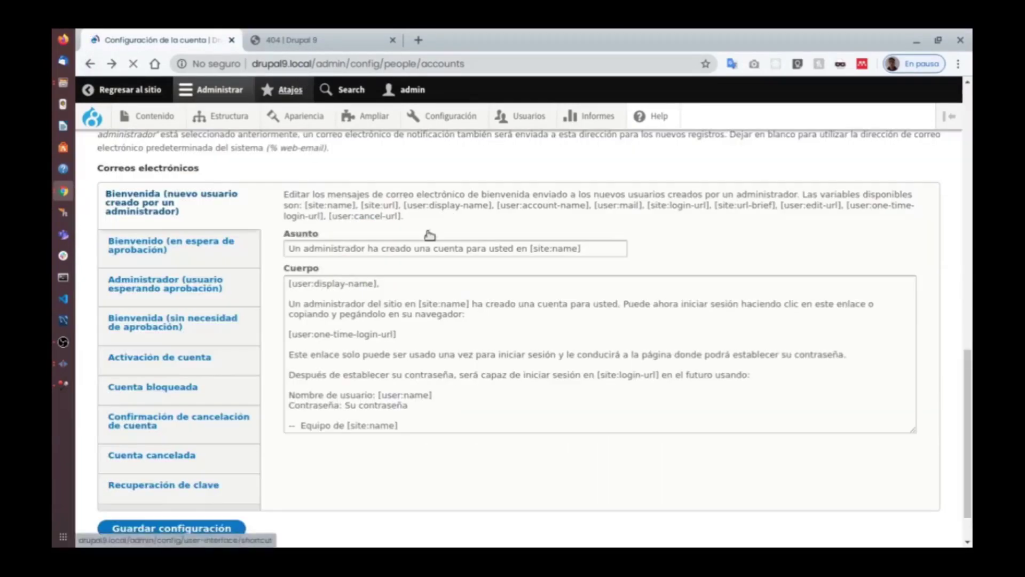
Go to the Configuración overview, scroll through its sections, and open Rendimiento.
click(469, 117)
scroll(686, 213, down, 3)
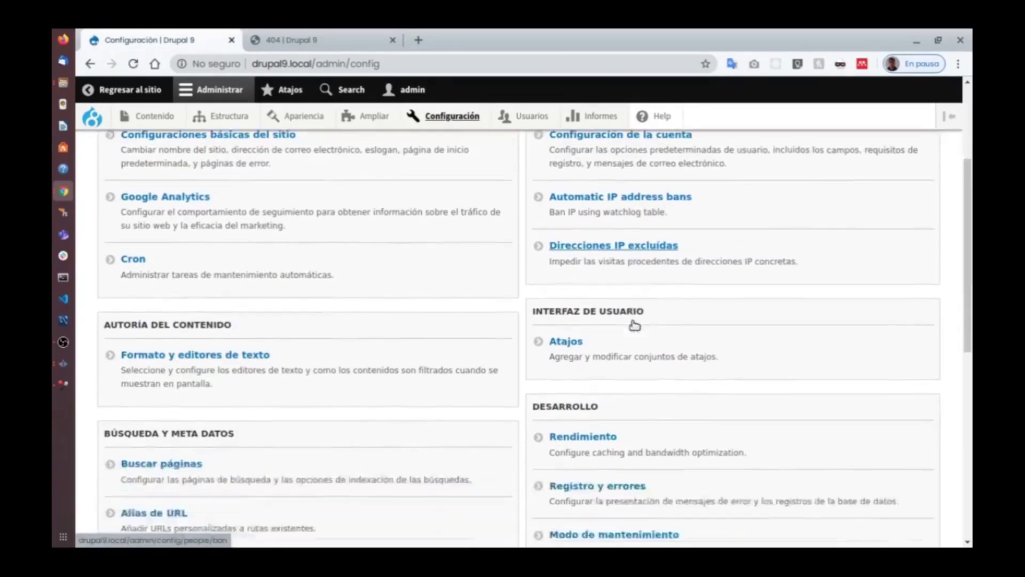
scroll(634, 325, down, 1)
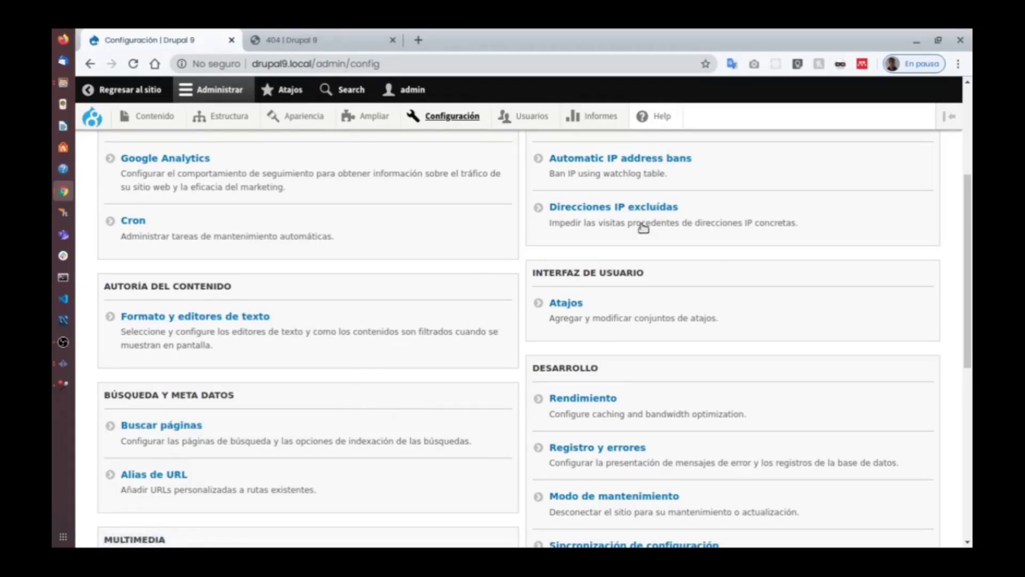
scroll(499, 295, down, 2)
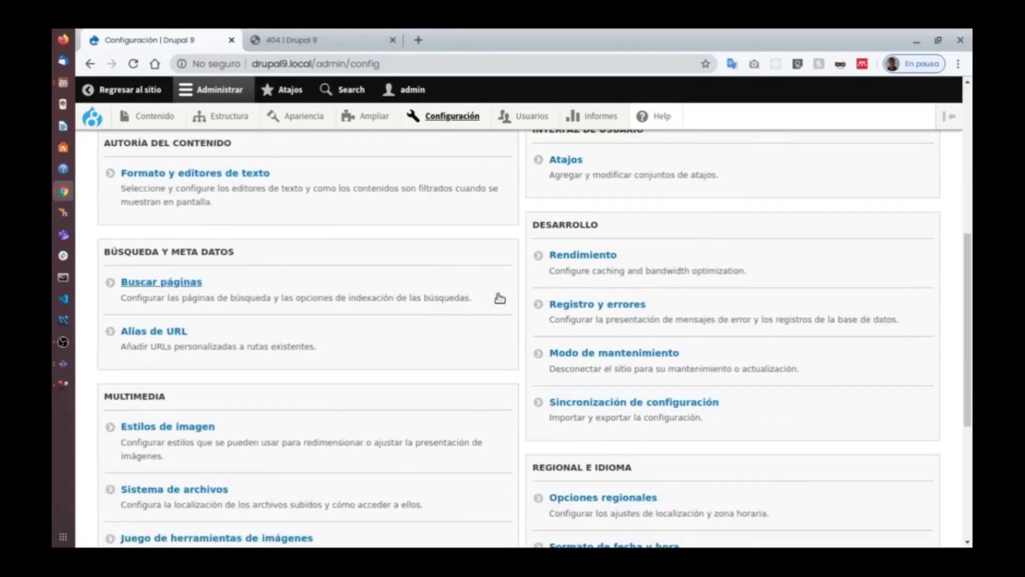
scroll(353, 299, up, 4)
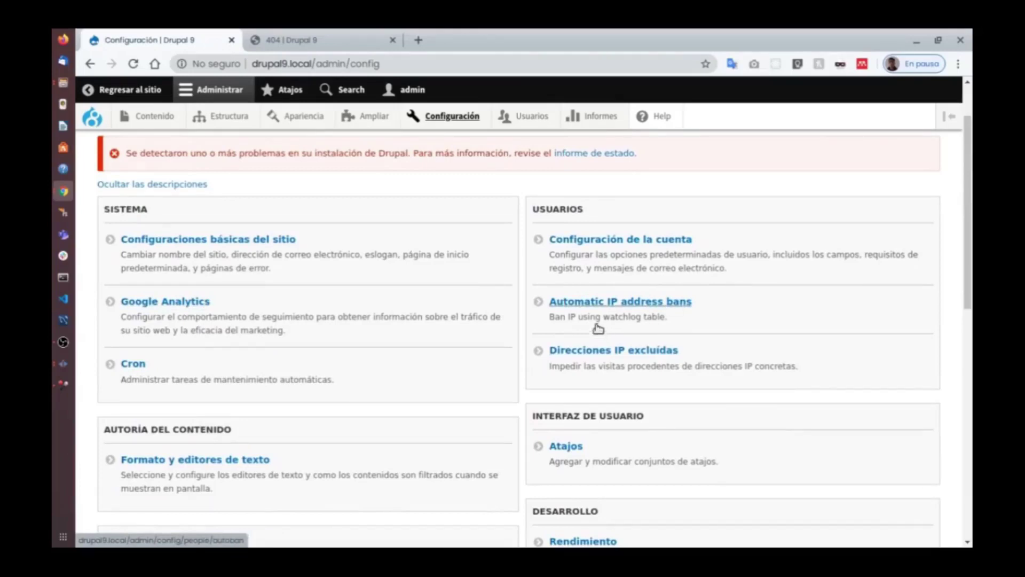
scroll(656, 314, down, 2)
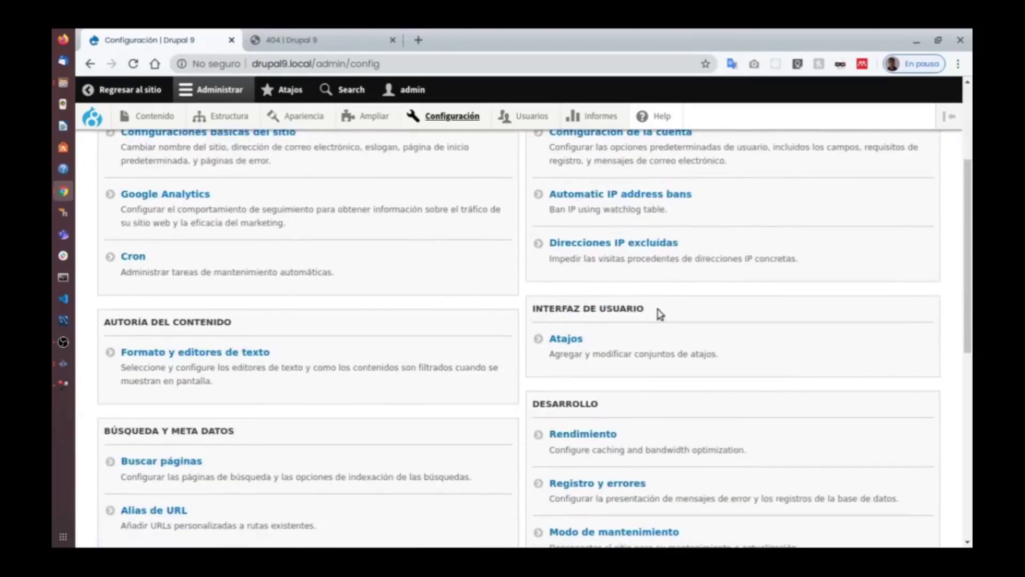
scroll(550, 206, down, 2)
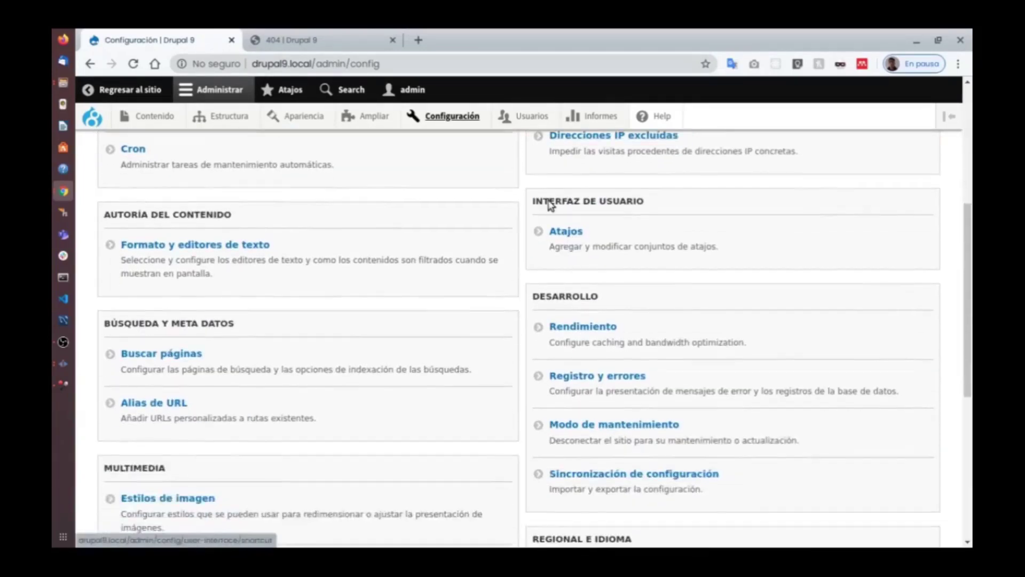
scroll(542, 219, up, 3)
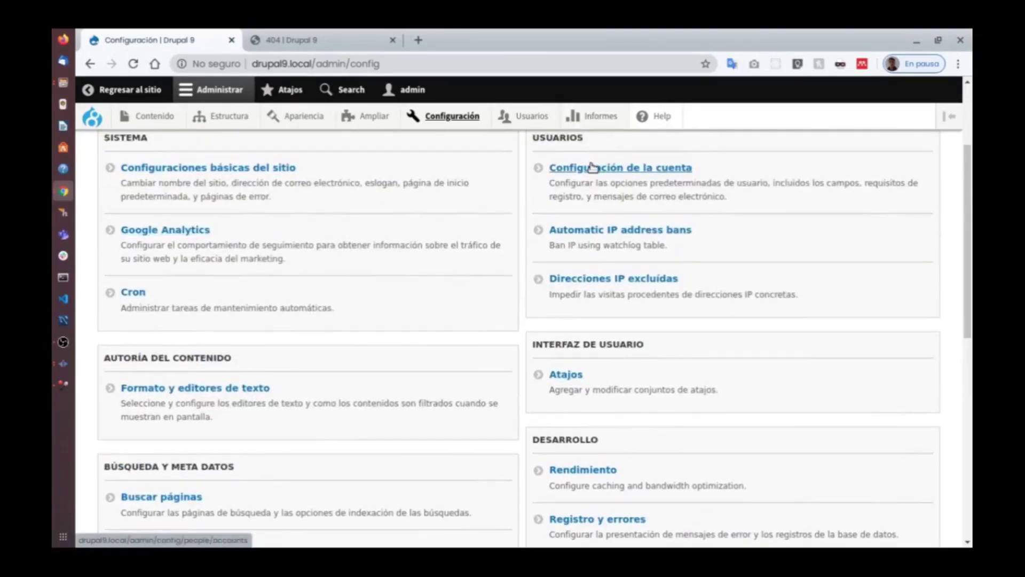
scroll(320, 176, down, 3)
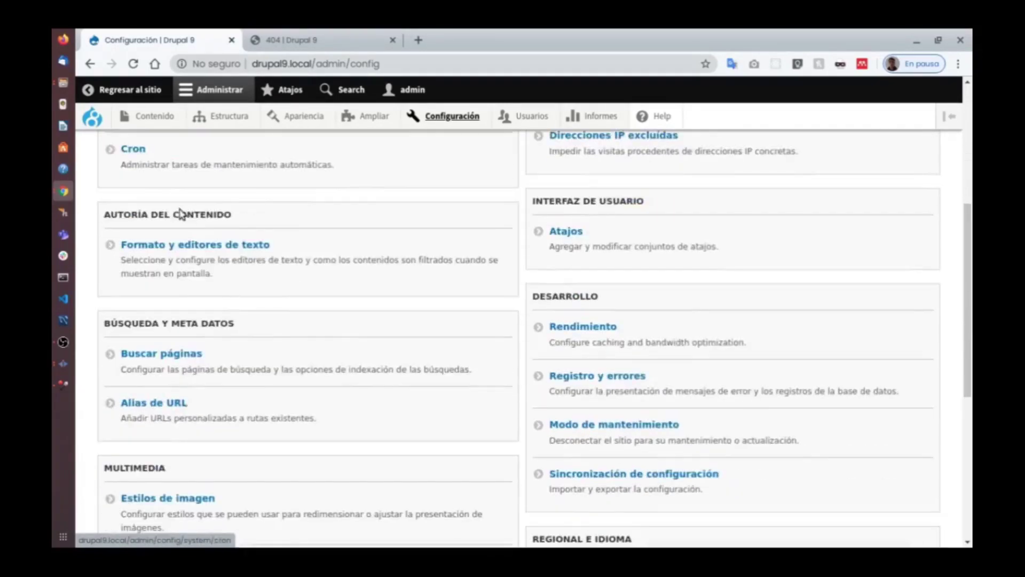
scroll(450, 236, down, 3)
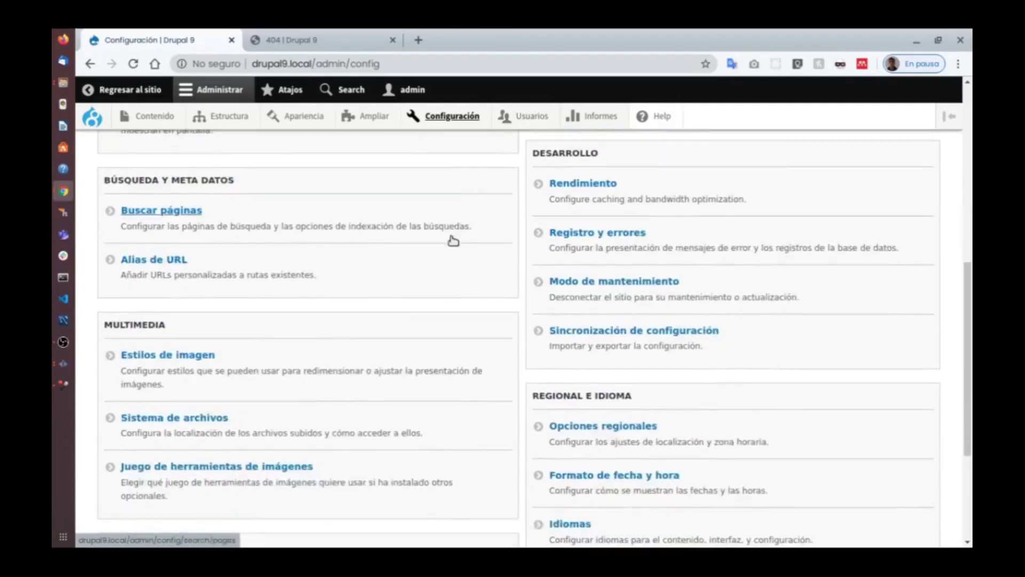
scroll(550, 246, up, 3)
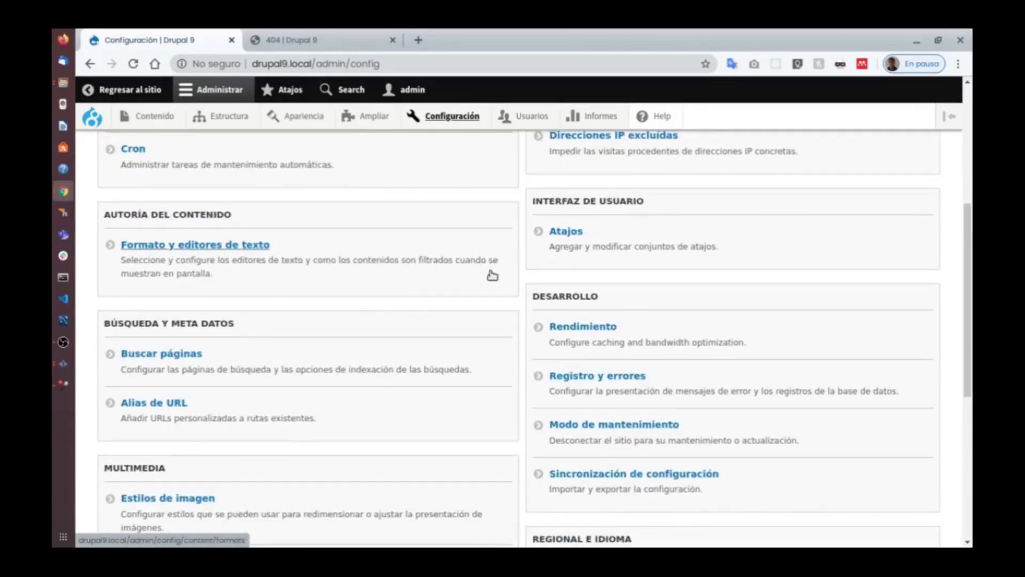
scroll(640, 264, down, 2)
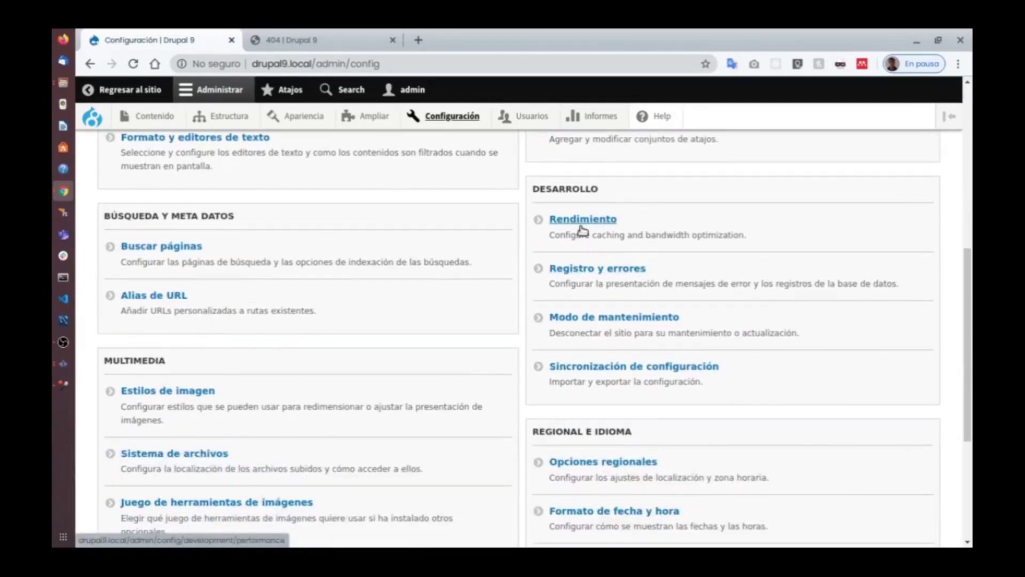
click(579, 221)
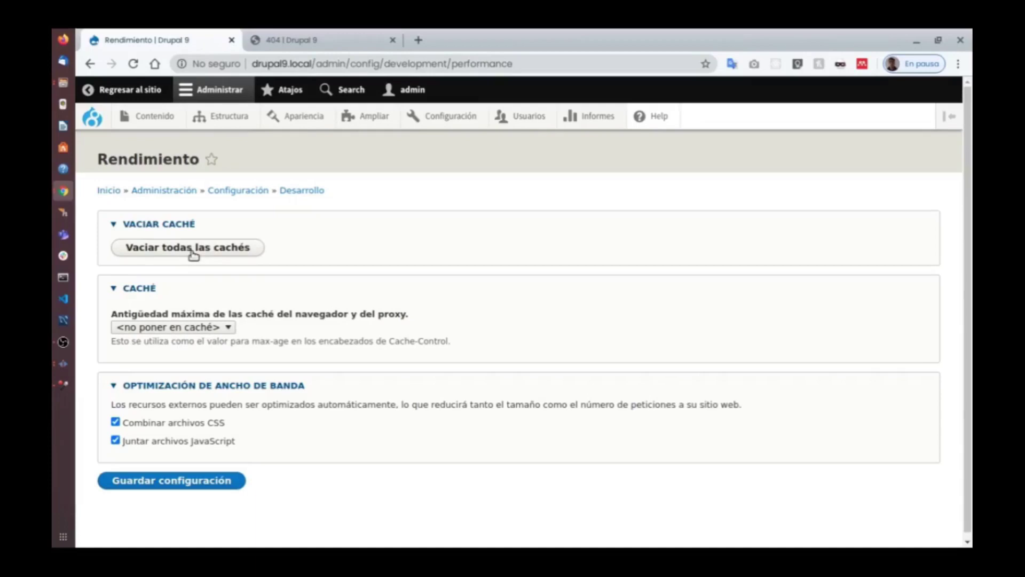
click(90, 64)
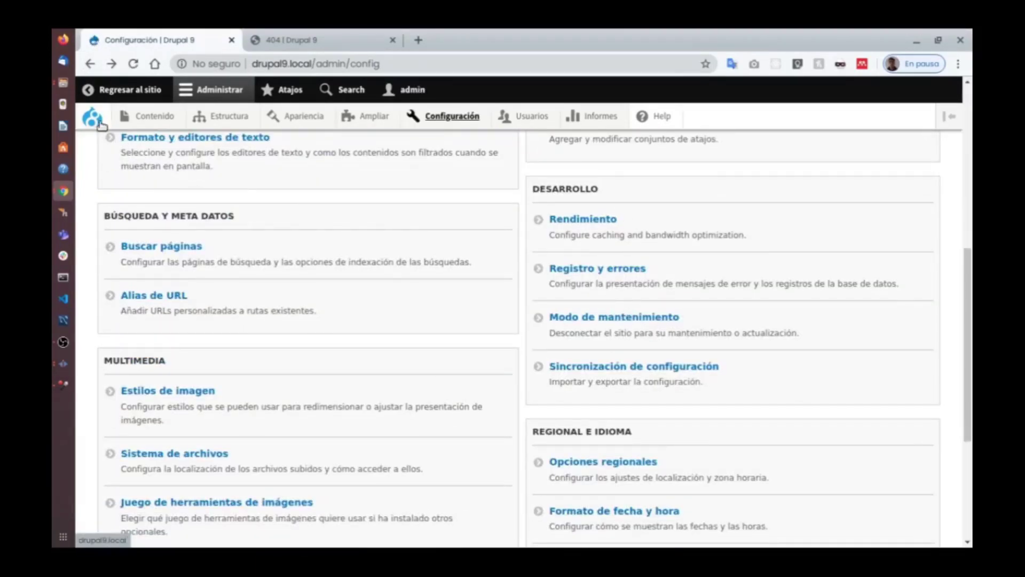
Open the AddToAny settings, select the 15-pixel icon size, then head to Configuración.
mouse_move(97, 127)
mouse_move(114, 176)
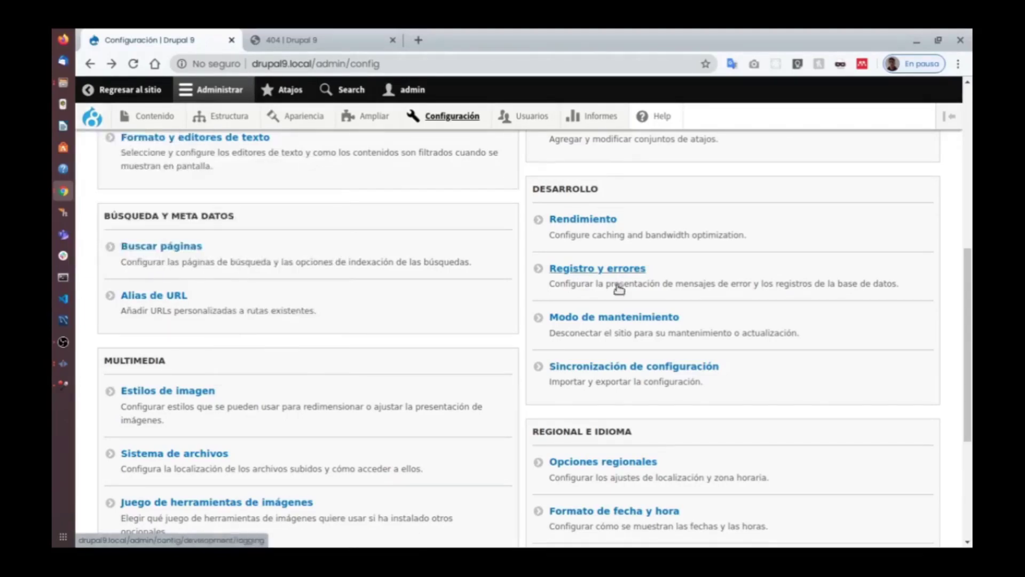
scroll(619, 299, up, 4)
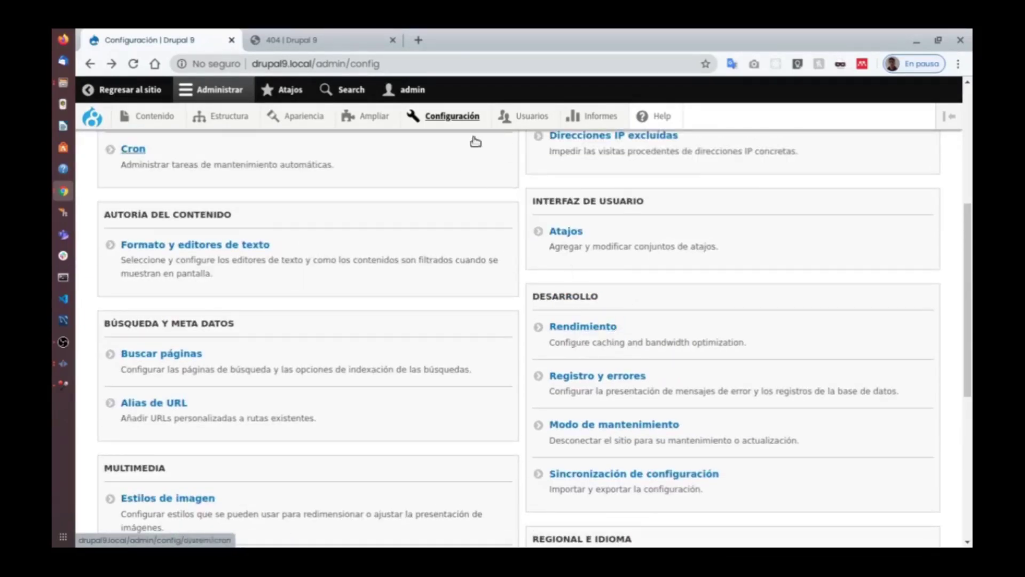
scroll(597, 329, down, 2)
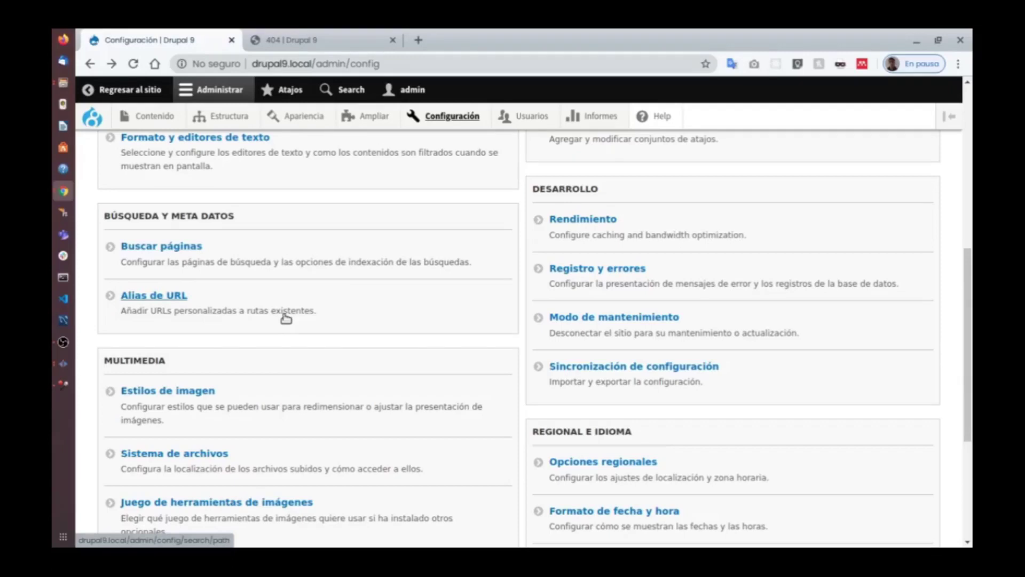
scroll(331, 316, down, 2)
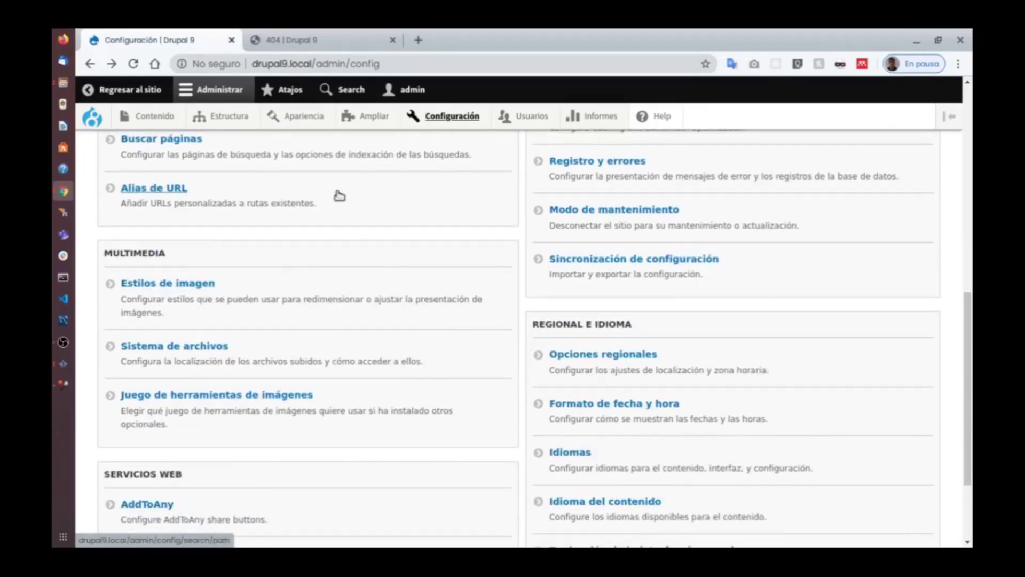
scroll(645, 300, up, 2)
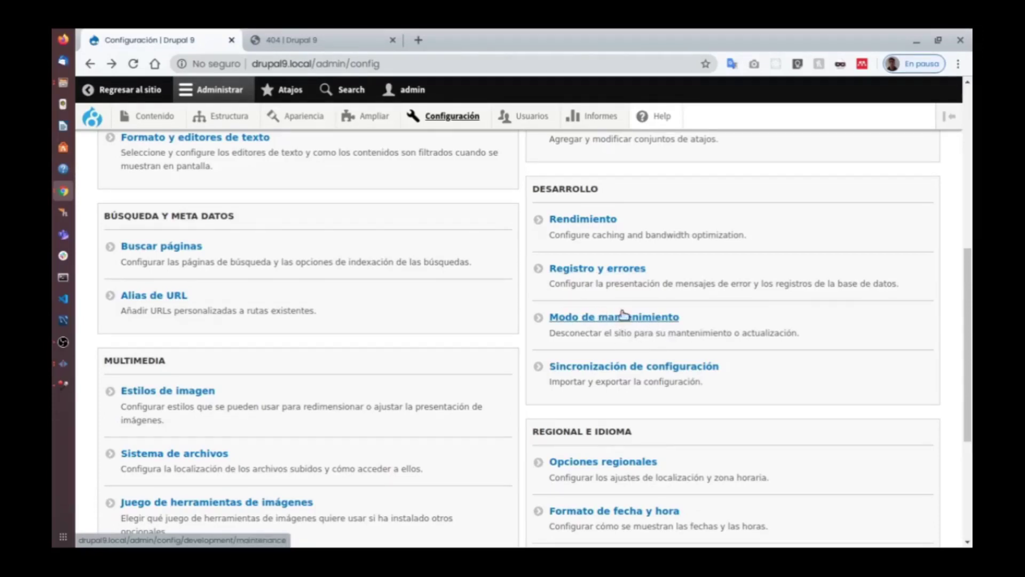
scroll(613, 310, down, 2)
scroll(620, 256, down, 3)
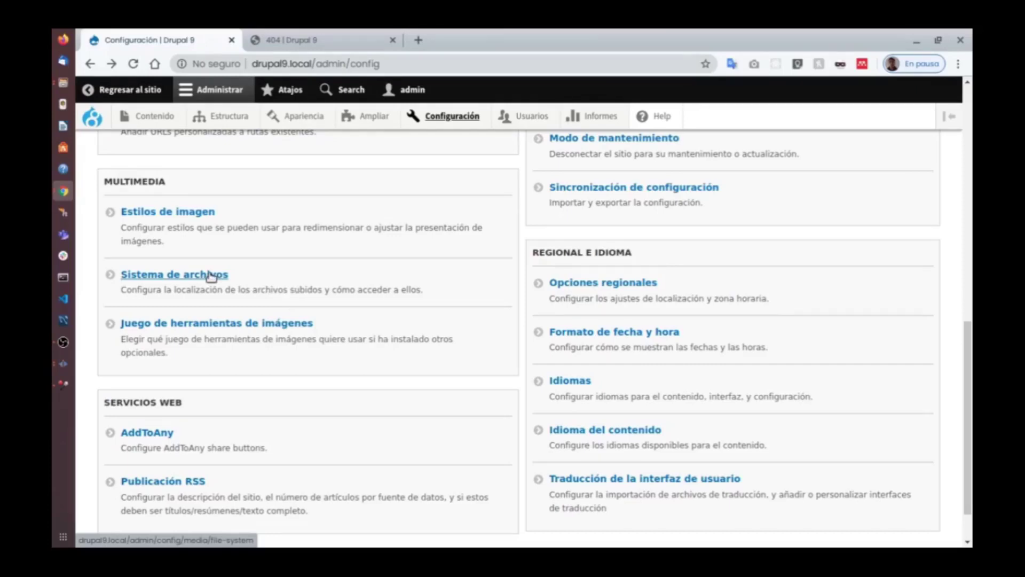
scroll(608, 302, down, 1)
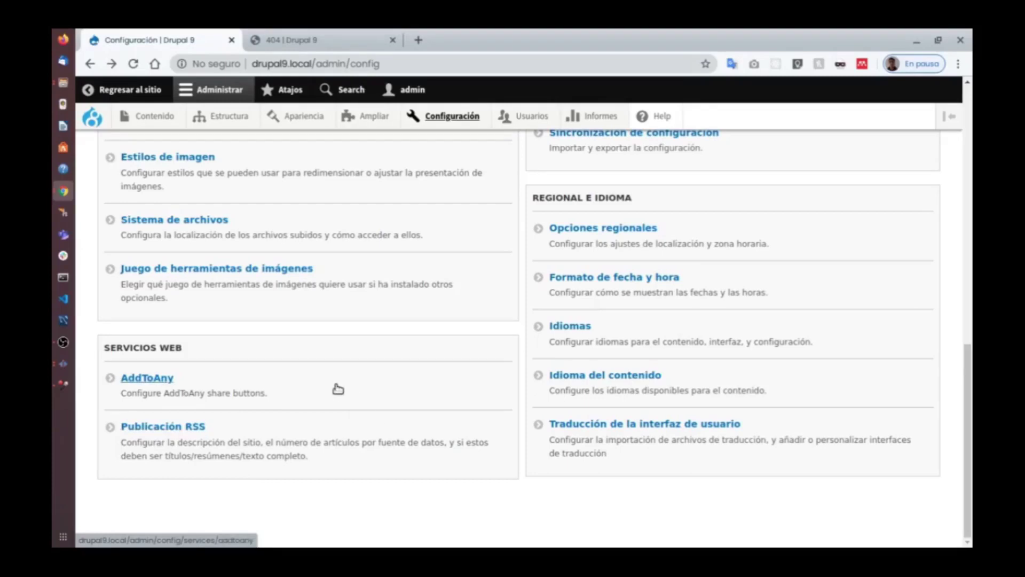
click(142, 380)
double_click(133, 266)
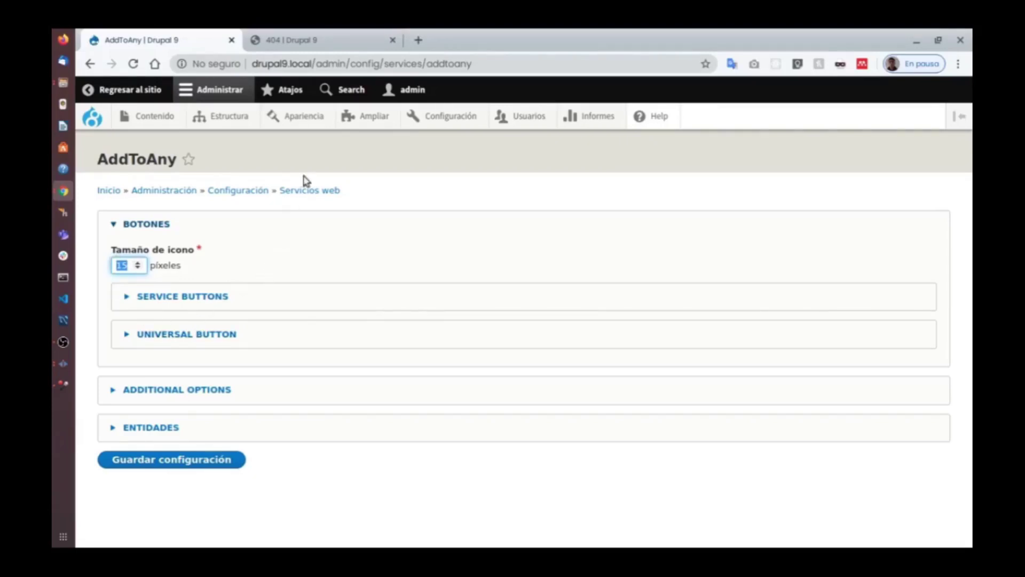
click(451, 119)
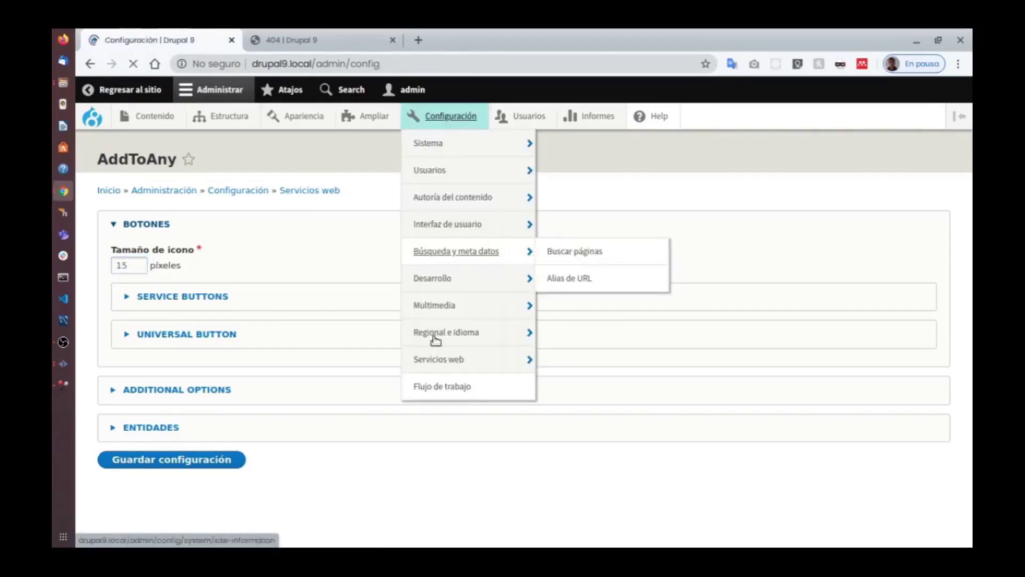
scroll(478, 347, down, 10)
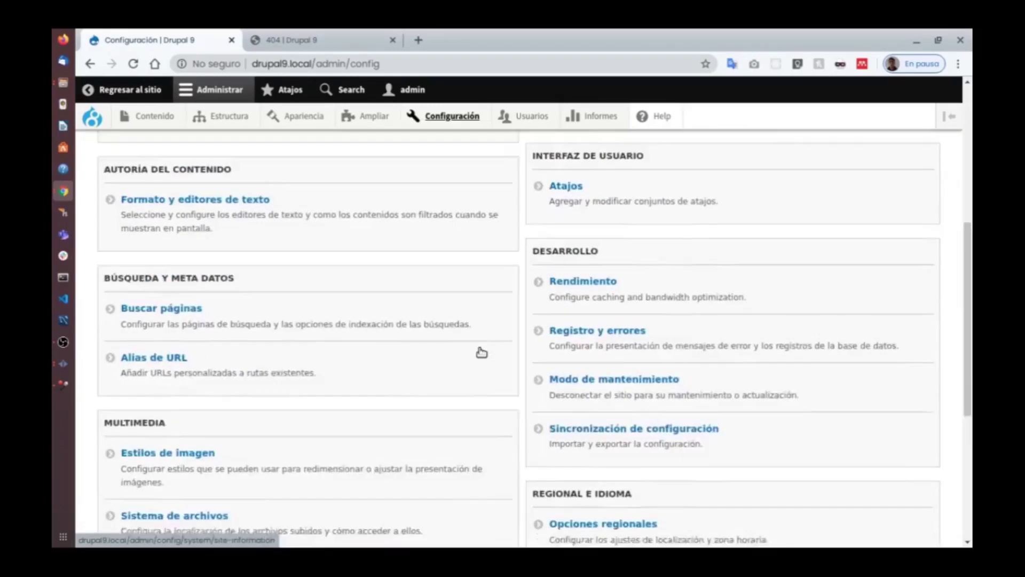
scroll(478, 341, up, 10)
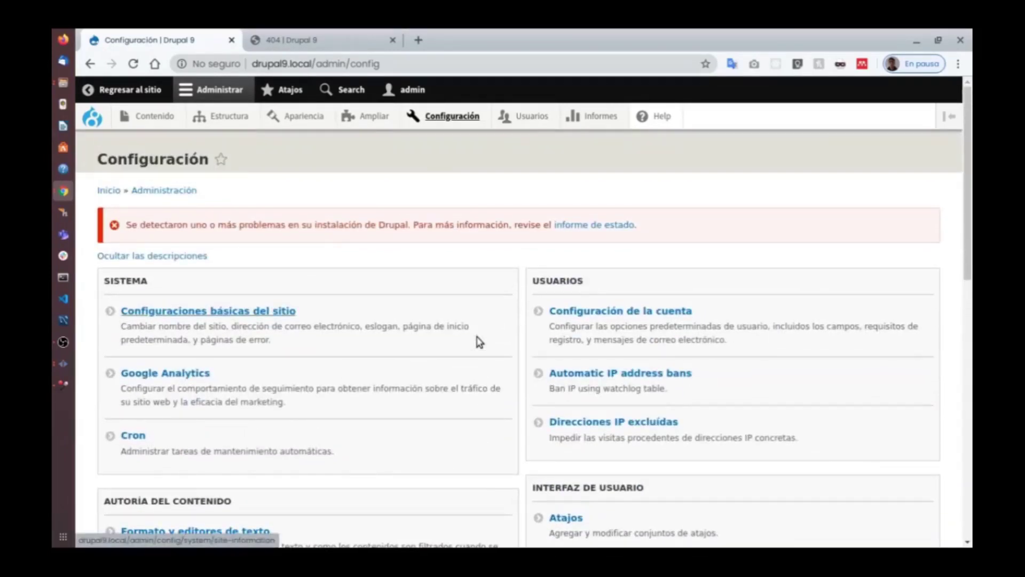
scroll(479, 341, down, 3)
scroll(480, 340, down, 3)
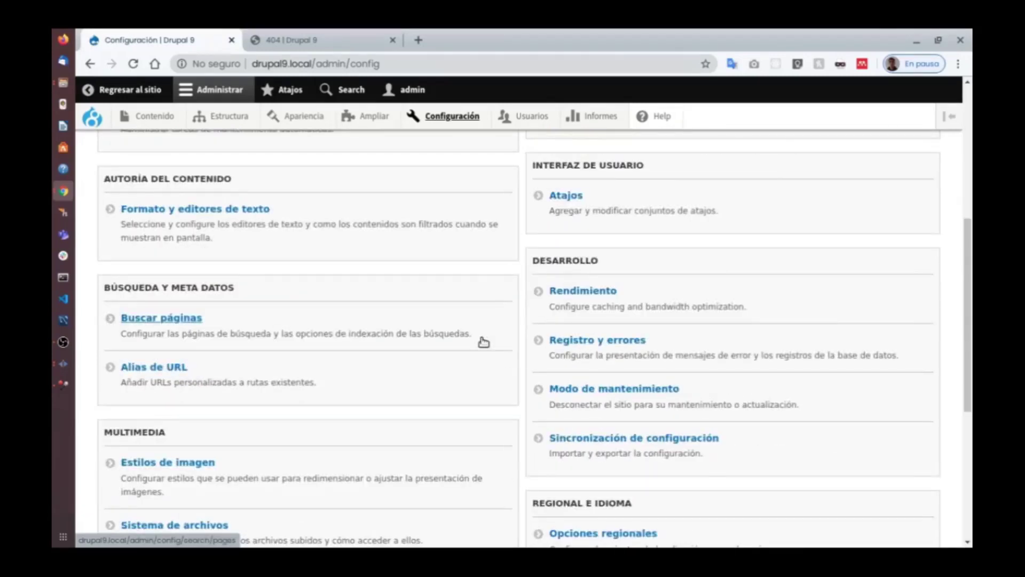
scroll(492, 341, up, 6)
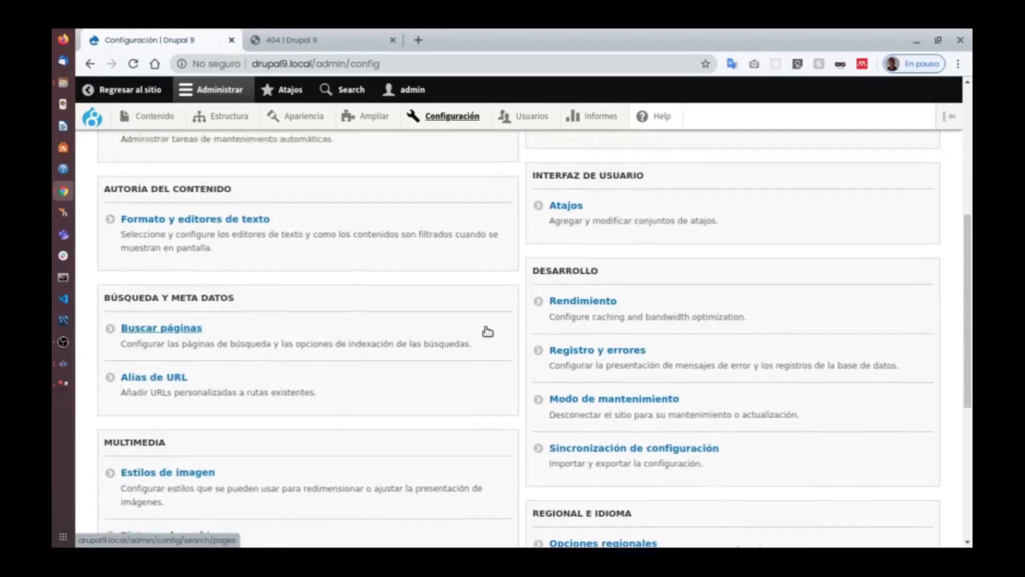
scroll(485, 362, down, 3)
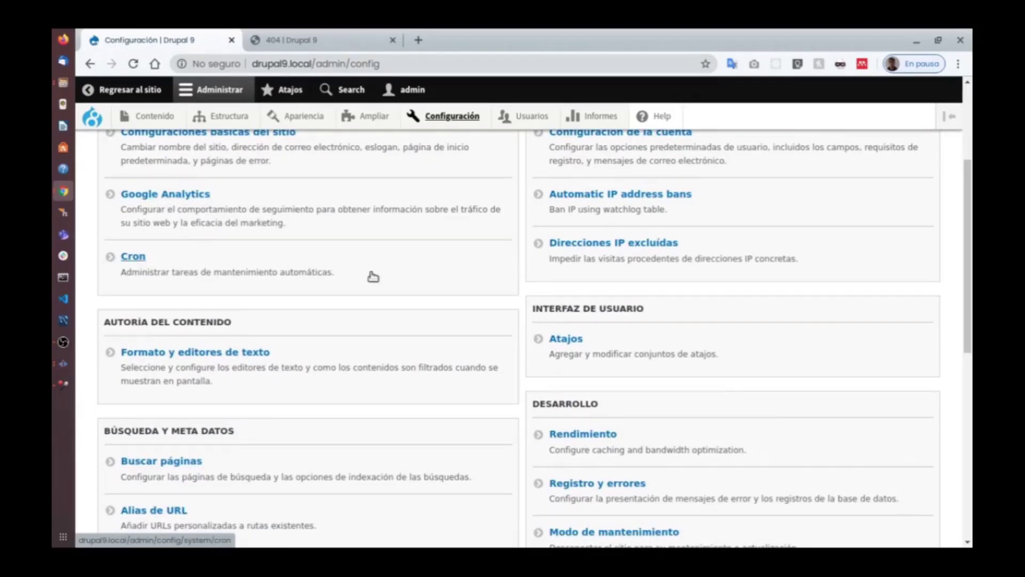
scroll(412, 341, down, 9)
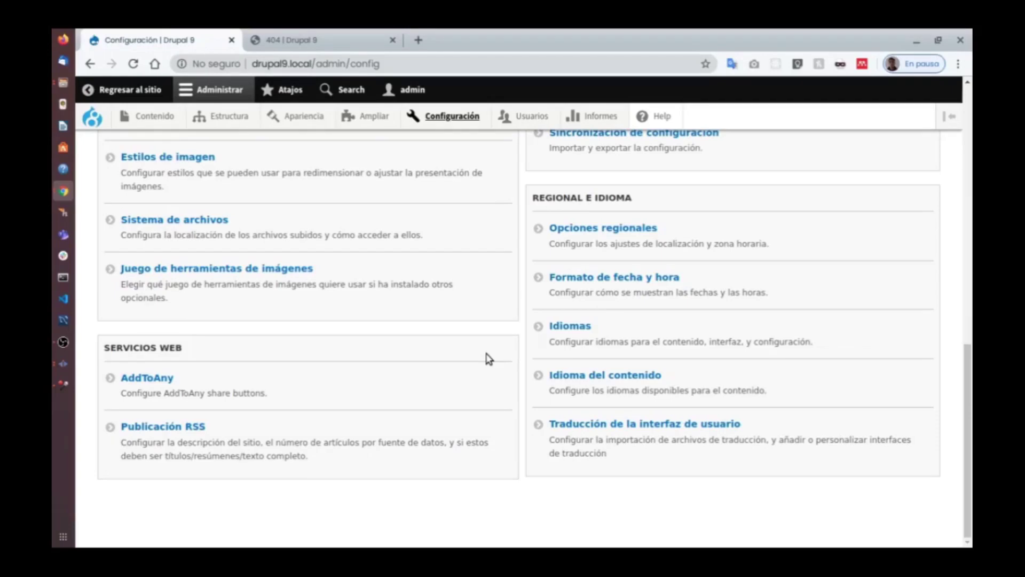
scroll(489, 358, up, 12)
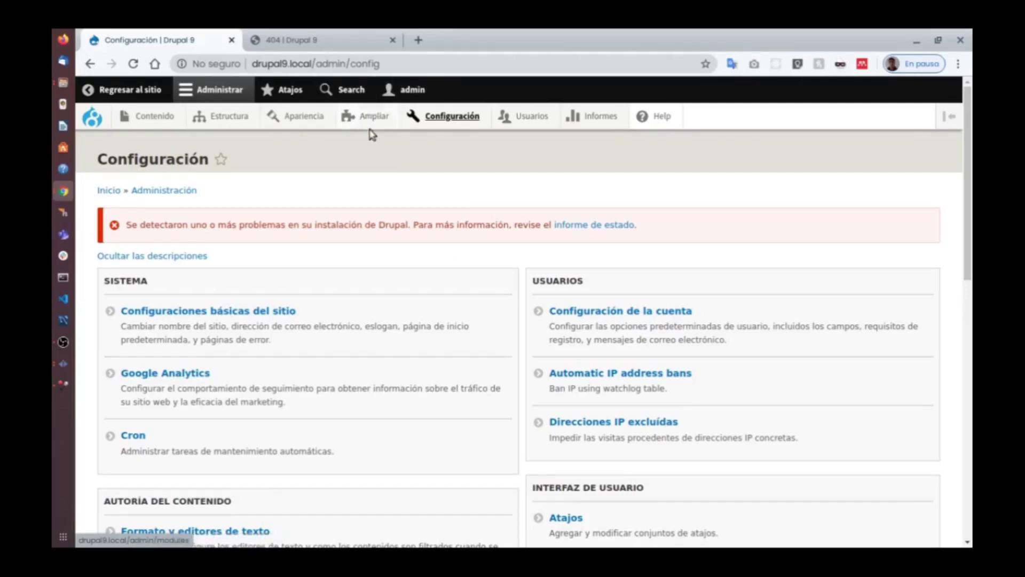
mouse_move(367, 124)
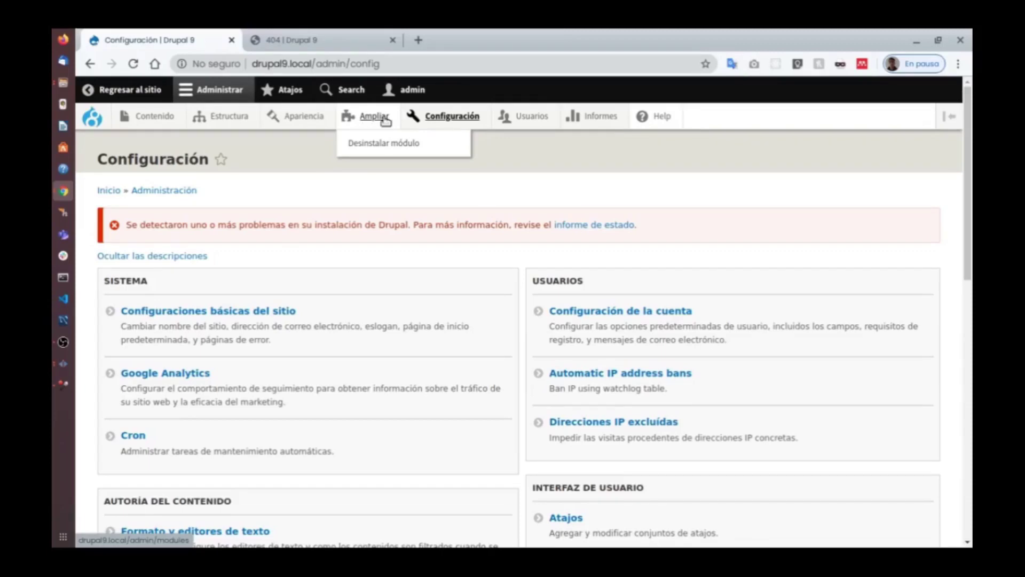
scroll(480, 239, down, 10)
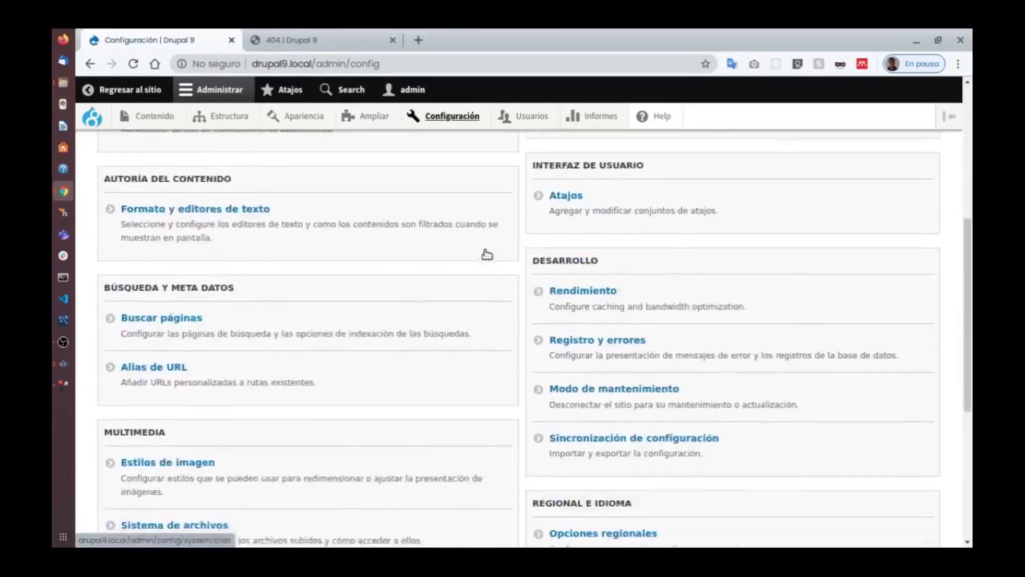
scroll(485, 282, up, 2)
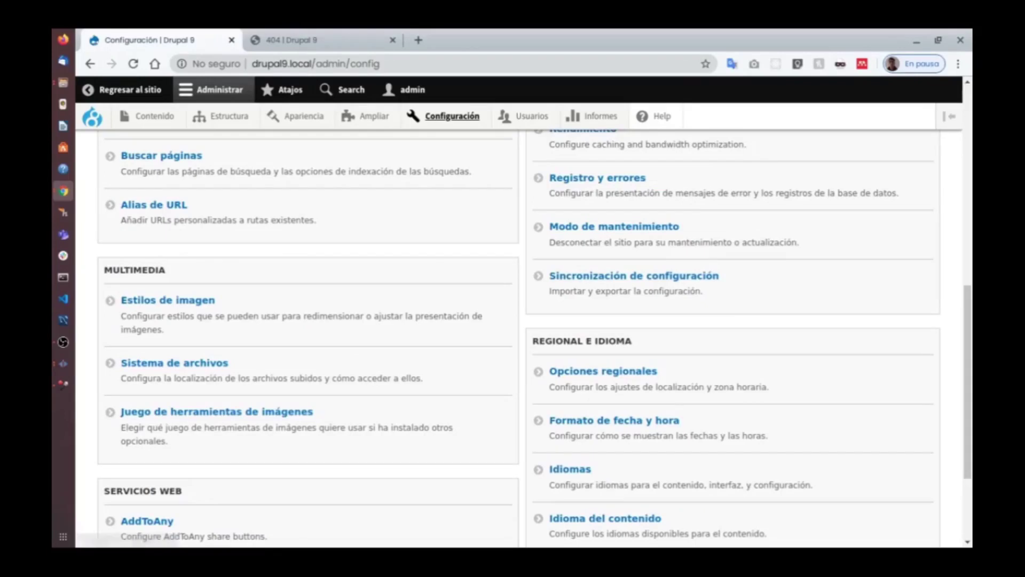
scroll(485, 282, down, 2)
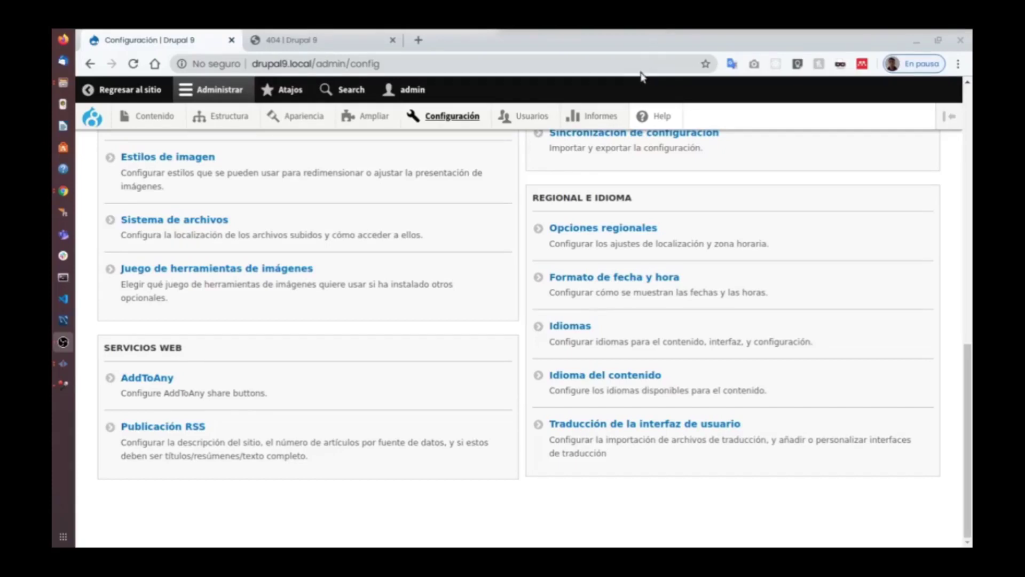
scroll(418, 161, up, 2)
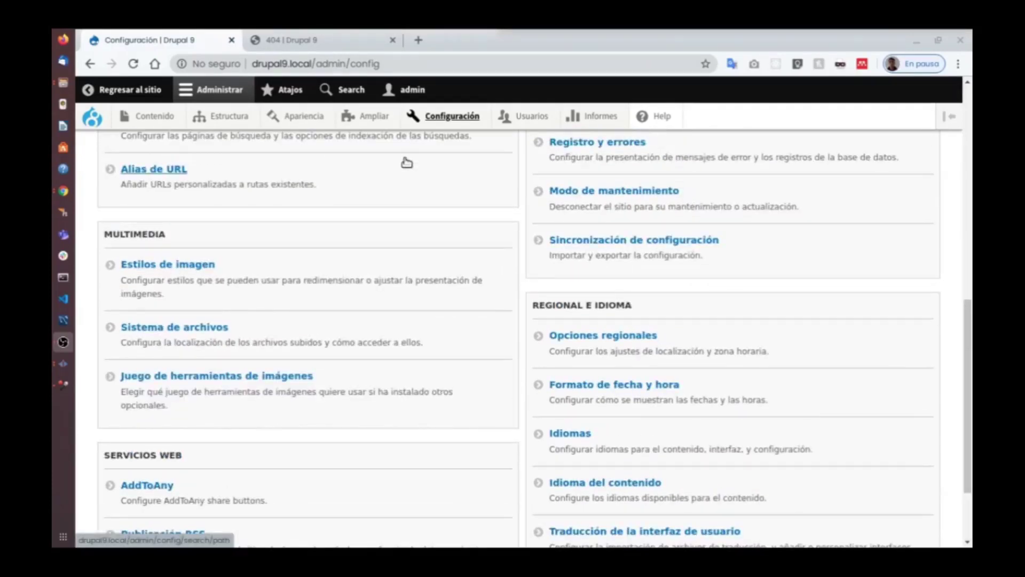
Open the Extender modules list and briefly expand the AddToAny module's details.
click(376, 123)
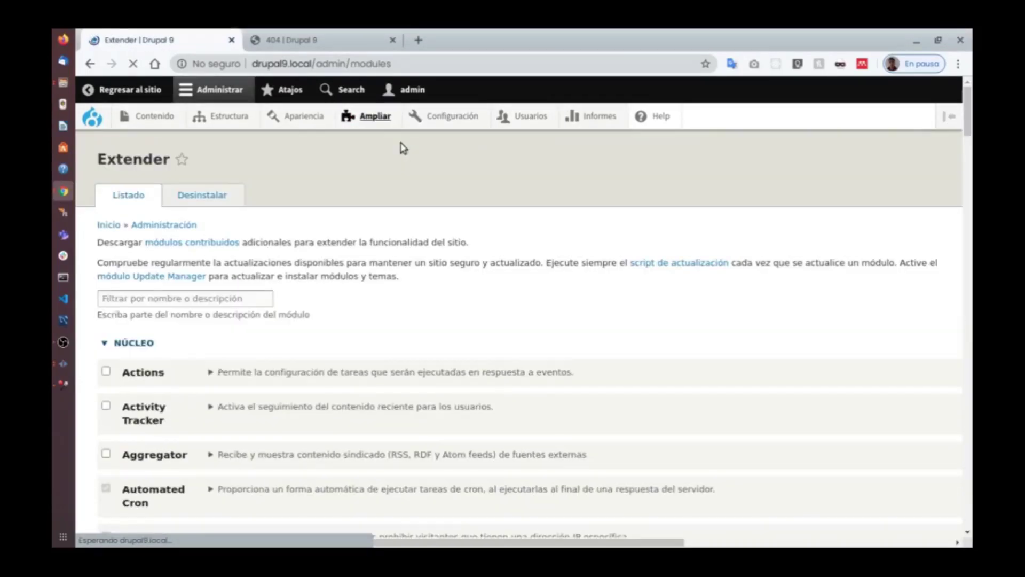
scroll(560, 222, down, 4)
drag(967, 138, 965, 439)
scroll(568, 343, down, 7)
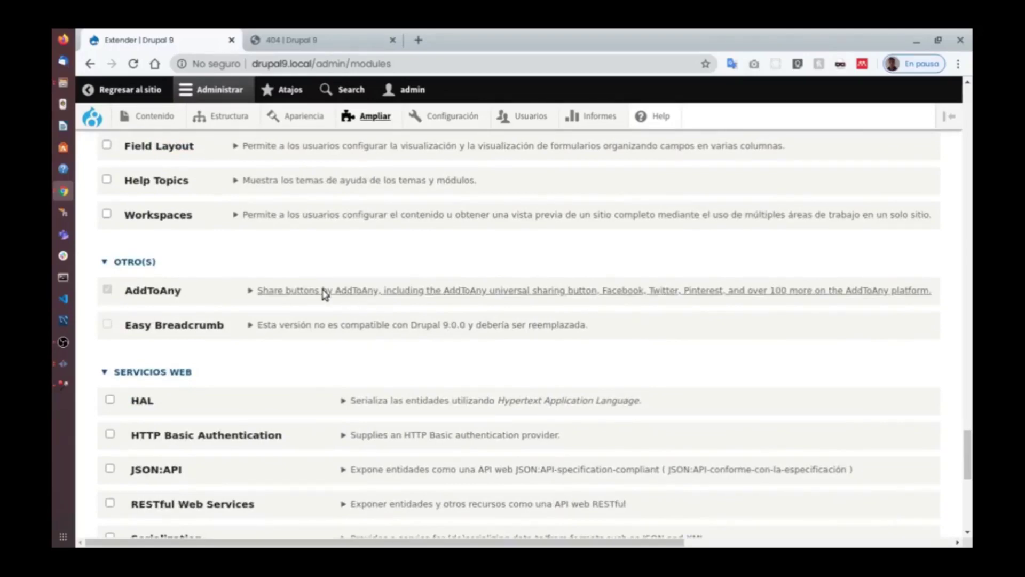
click(324, 294)
click(389, 291)
click(385, 291)
scroll(387, 363, down, 4)
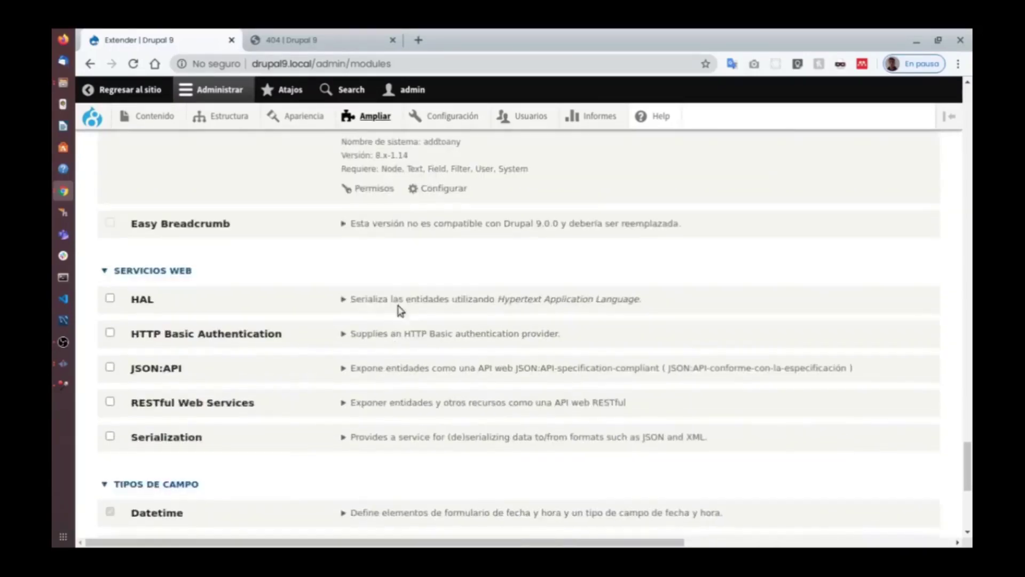
scroll(400, 309, up, 3)
click(408, 258)
scroll(466, 277, down, 8)
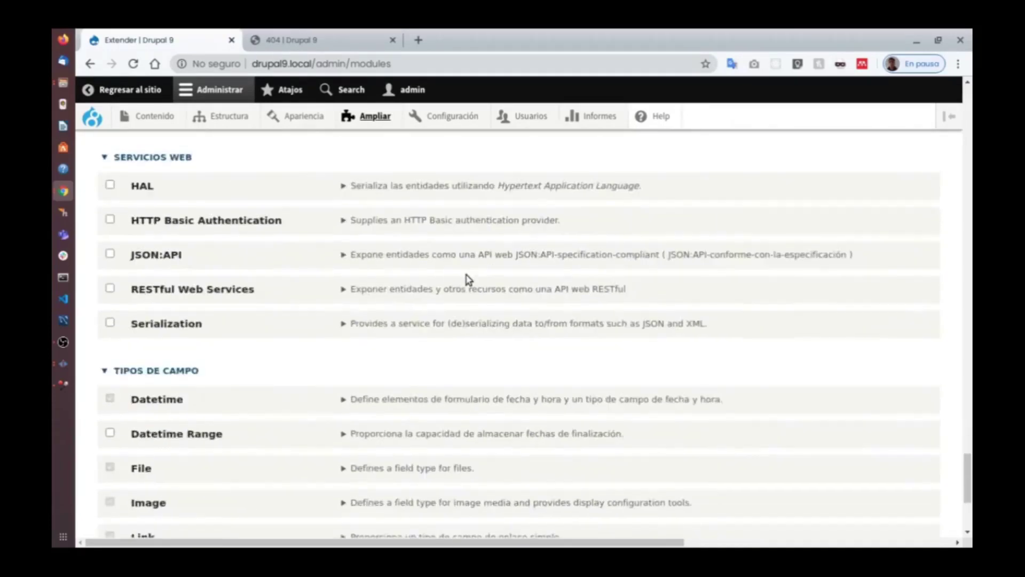
scroll(328, 273, up, 9)
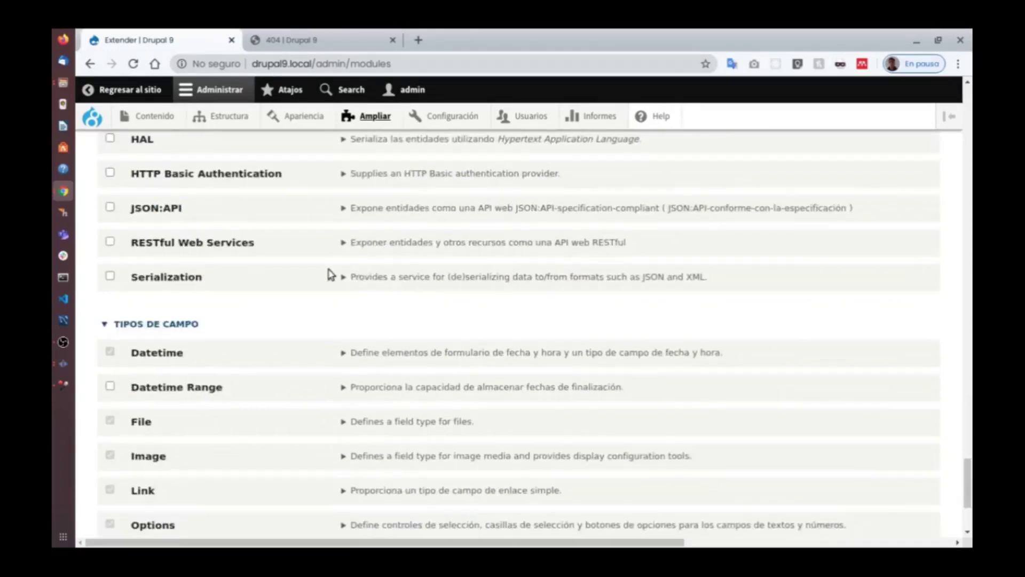
scroll(350, 280, up, 9)
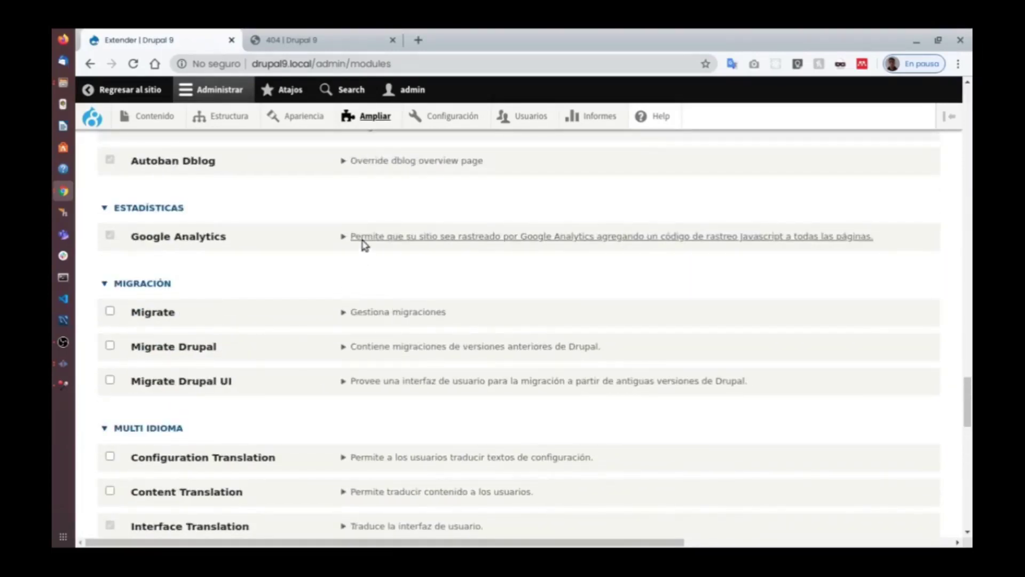
Expand the Google Analytics module's details and view its Help page in a new tab.
click(367, 238)
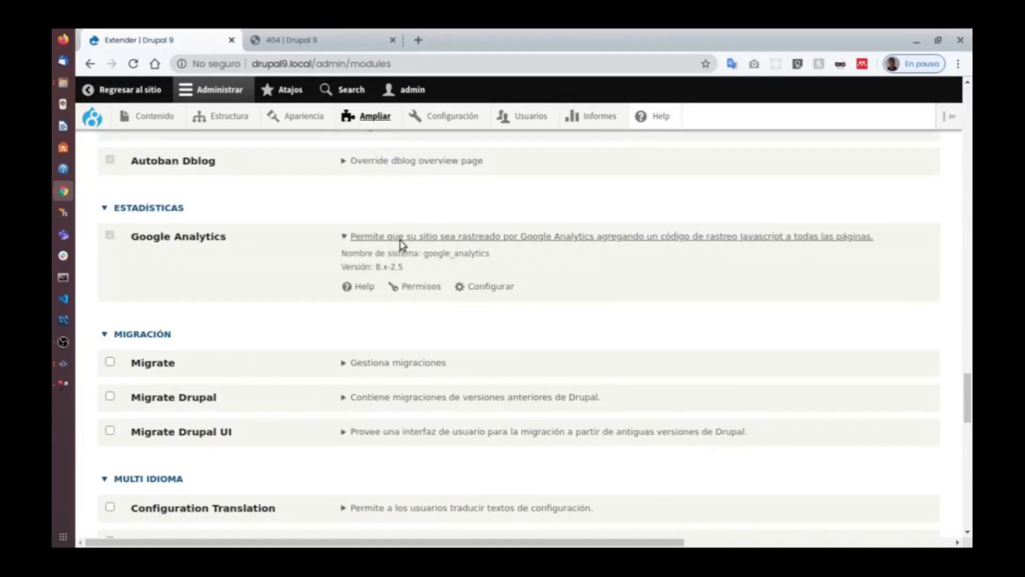
right_click(355, 287)
click(388, 297)
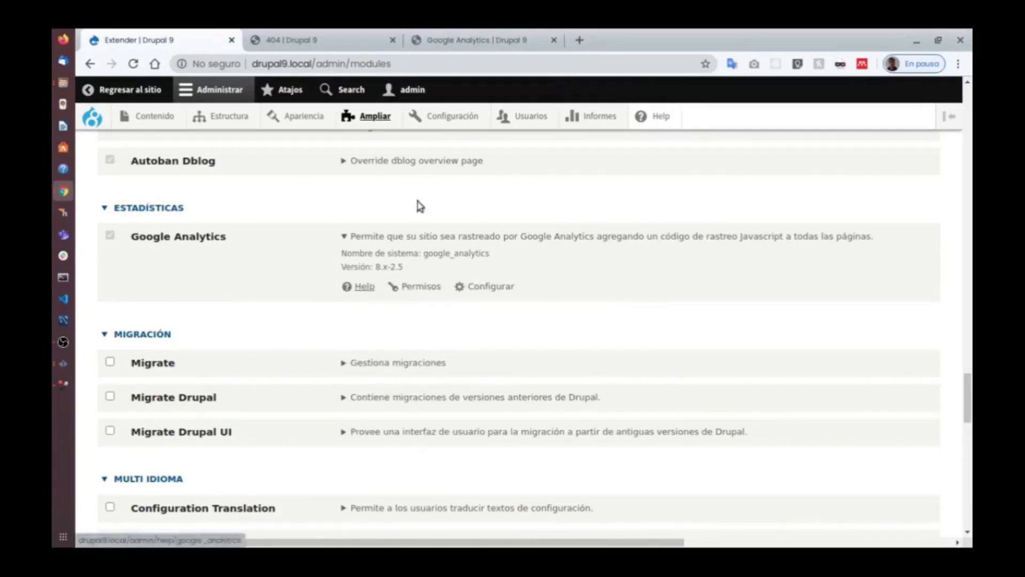
click(459, 48)
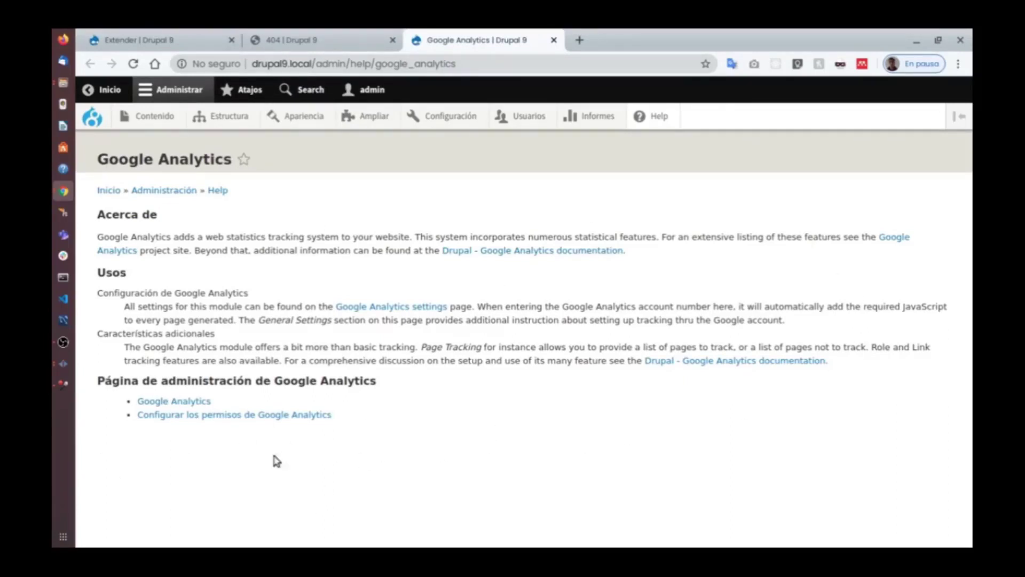
Preview the Google Analytics settings and permissions links in new tabs, then close them.
right_click(190, 401)
click(323, 206)
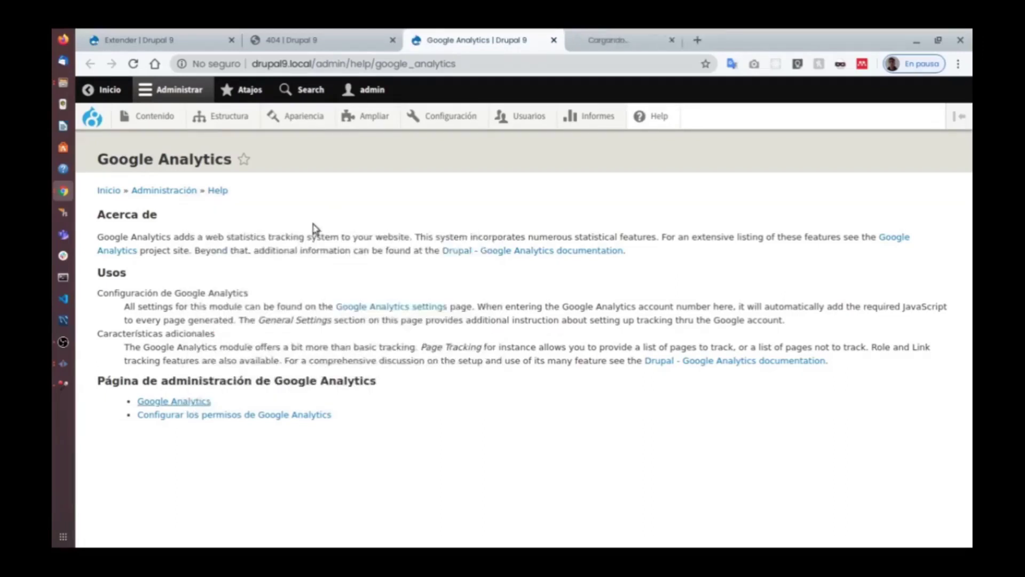
right_click(254, 418)
click(398, 213)
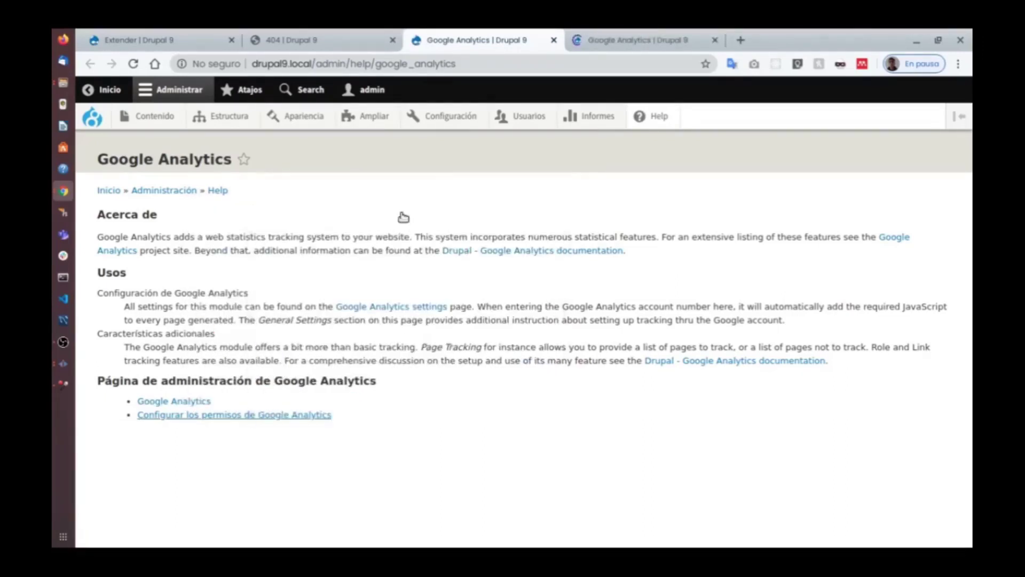
click(607, 35)
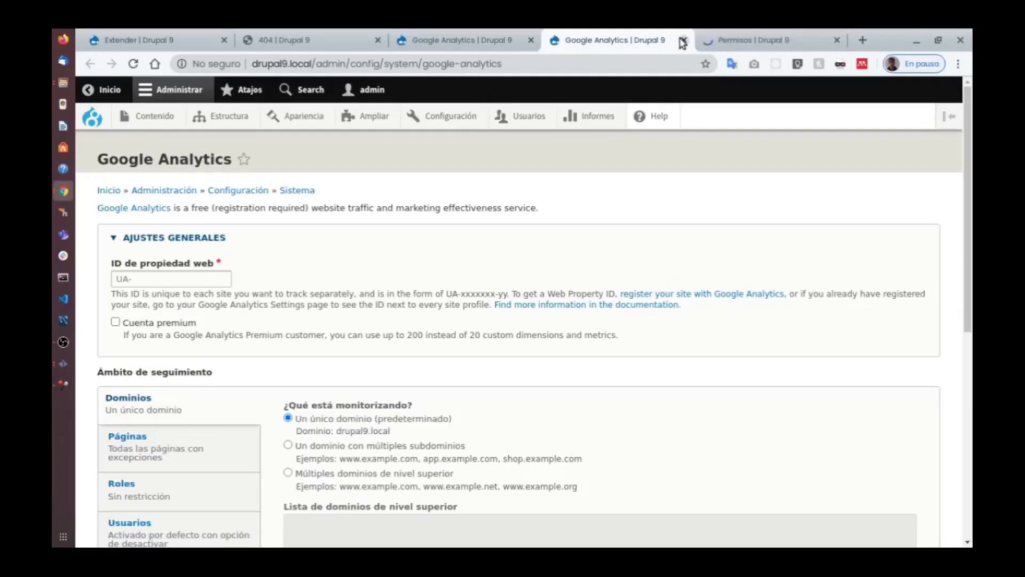
click(682, 41)
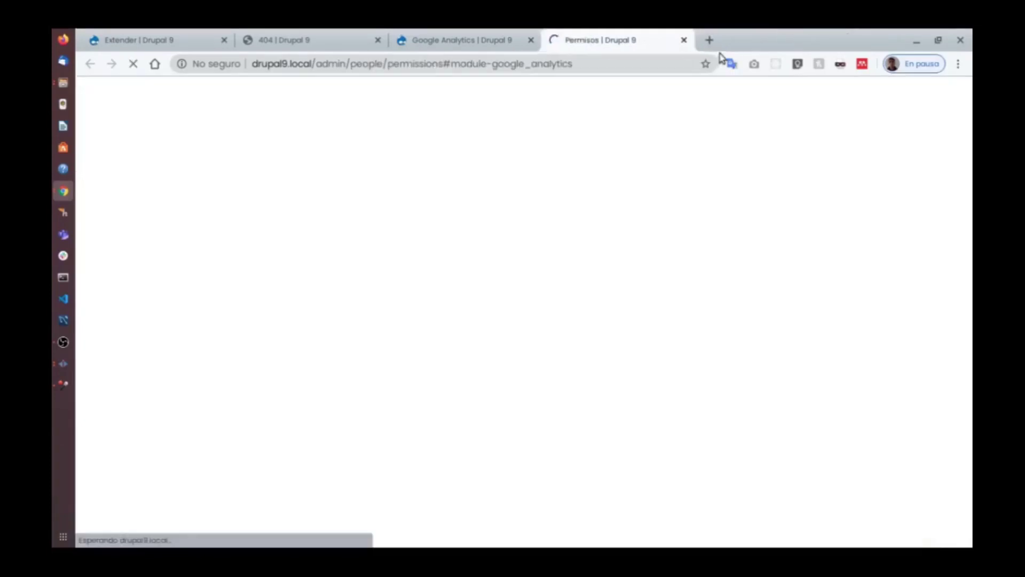
click(684, 40)
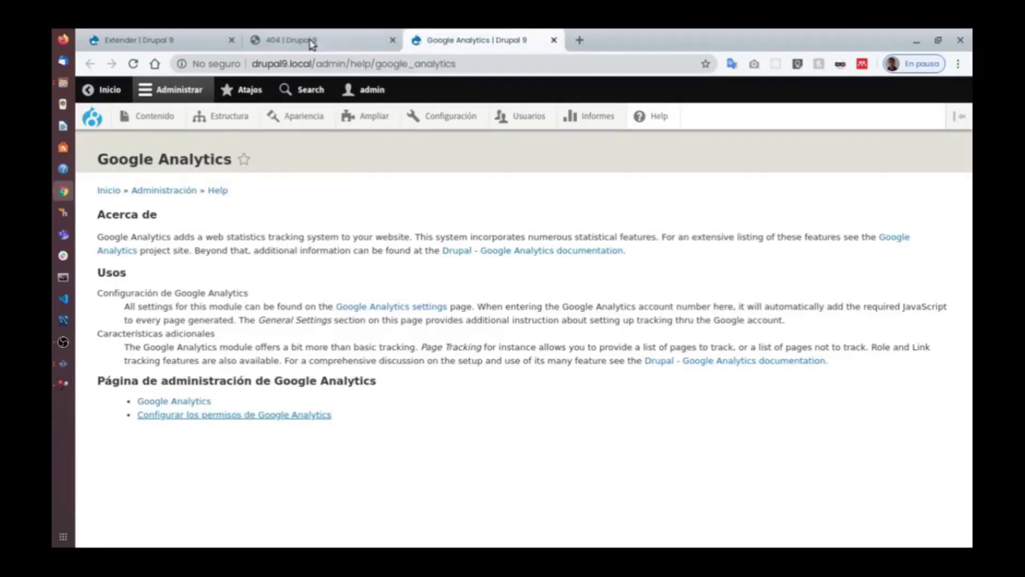
click(212, 40)
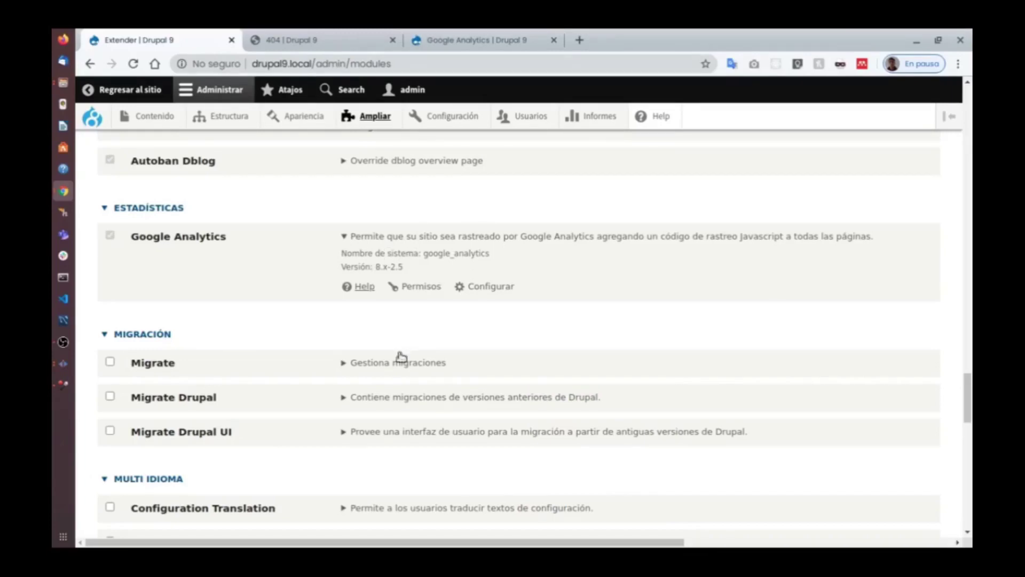
Open the Google Analytics Permisos link from the modules list in a new tab.
key(alt+Tab)
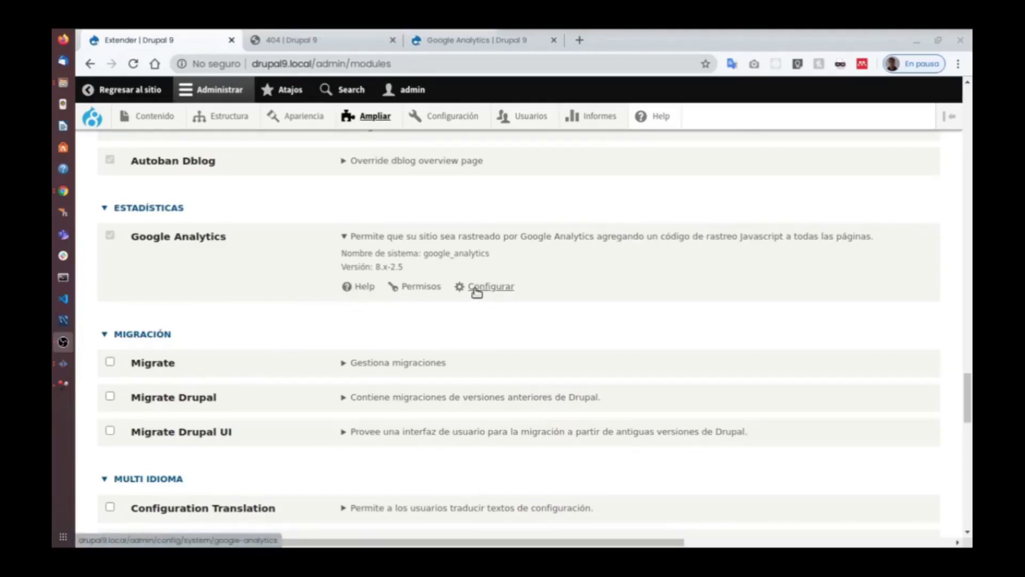
right_click(431, 291)
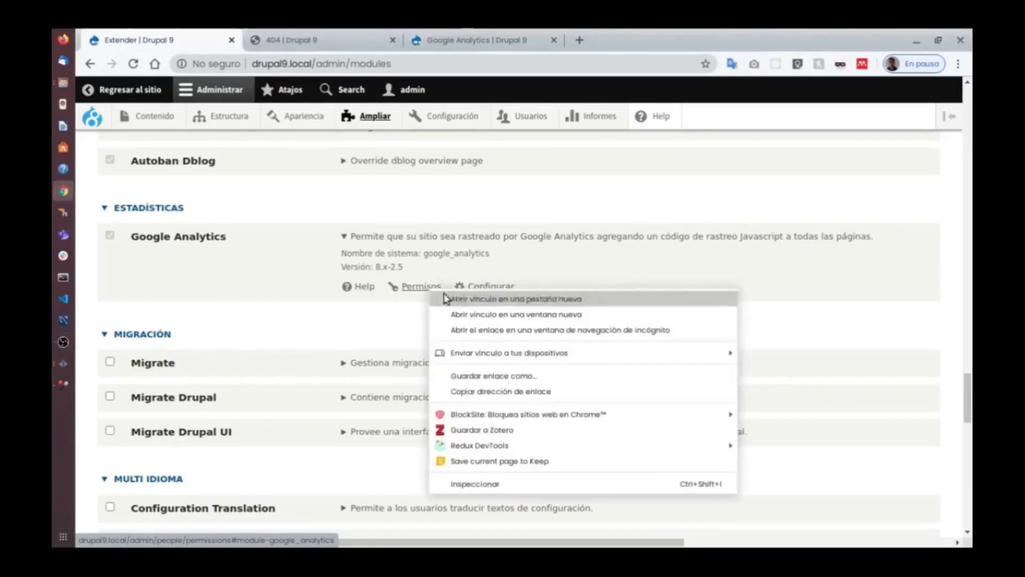
click(453, 298)
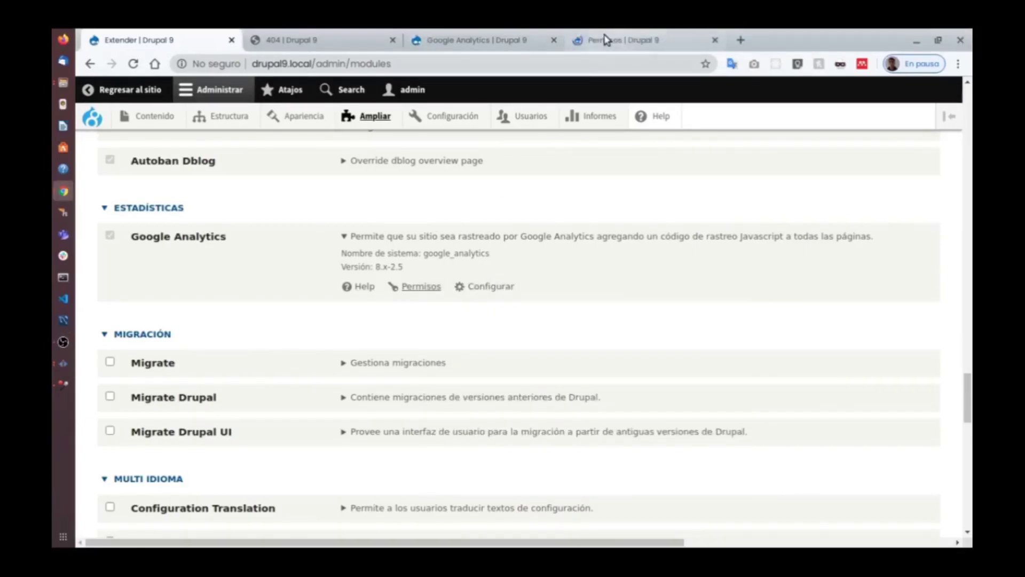
Review the Permisos role grid down to the Toolbar, Tour and User rows, then show both Chrome windows.
click(595, 40)
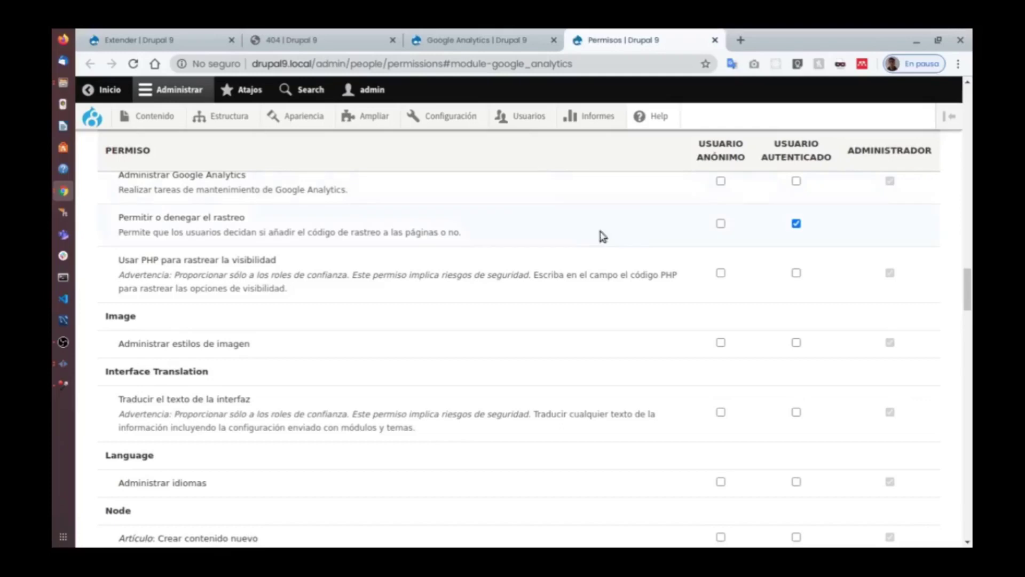
scroll(618, 247, up, 6)
scroll(621, 249, up, 15)
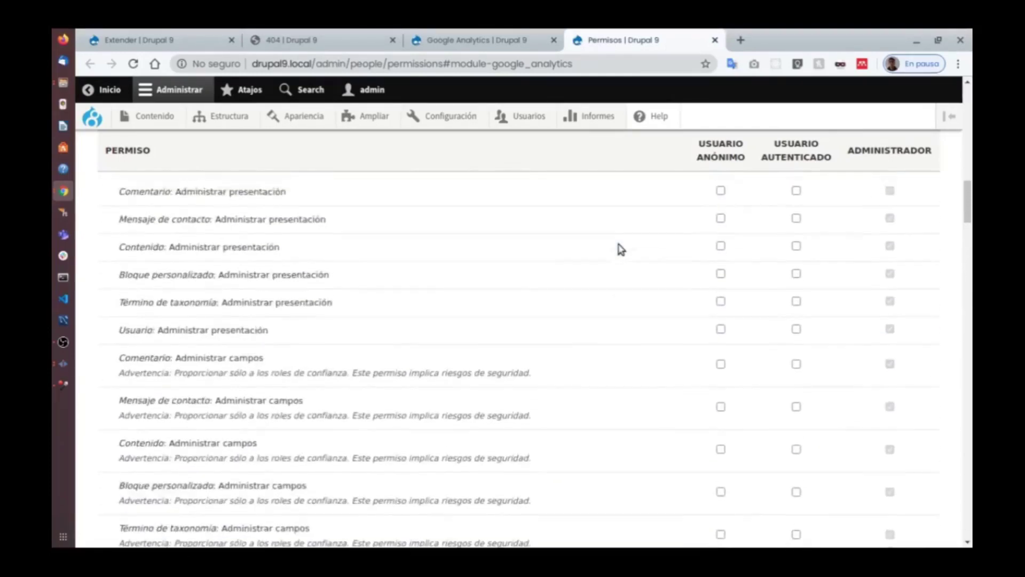
scroll(712, 249, up, 3)
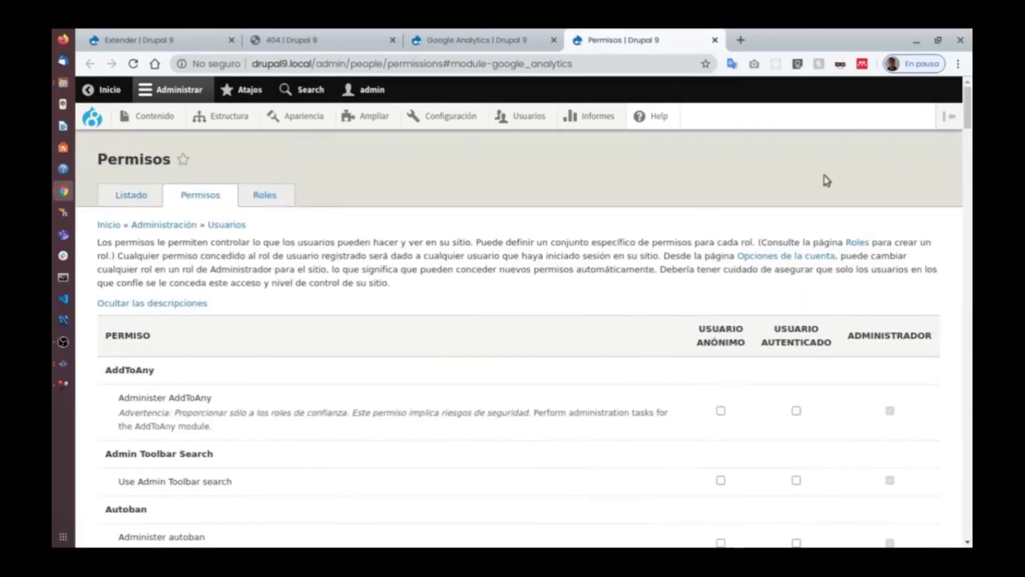
scroll(599, 267, down, 1)
scroll(599, 267, down, 9)
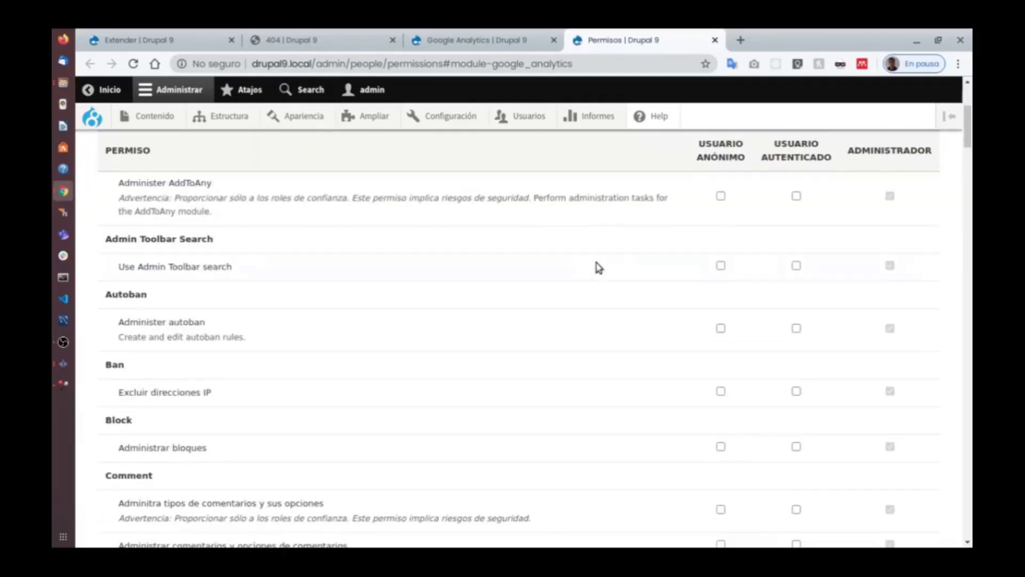
scroll(618, 269, down, 15)
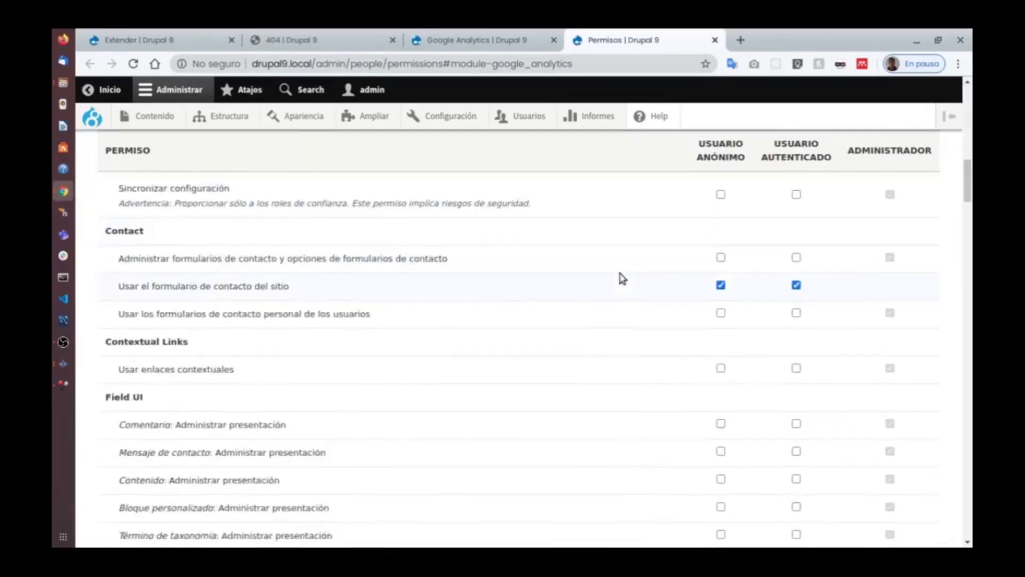
drag(969, 246, 955, 491)
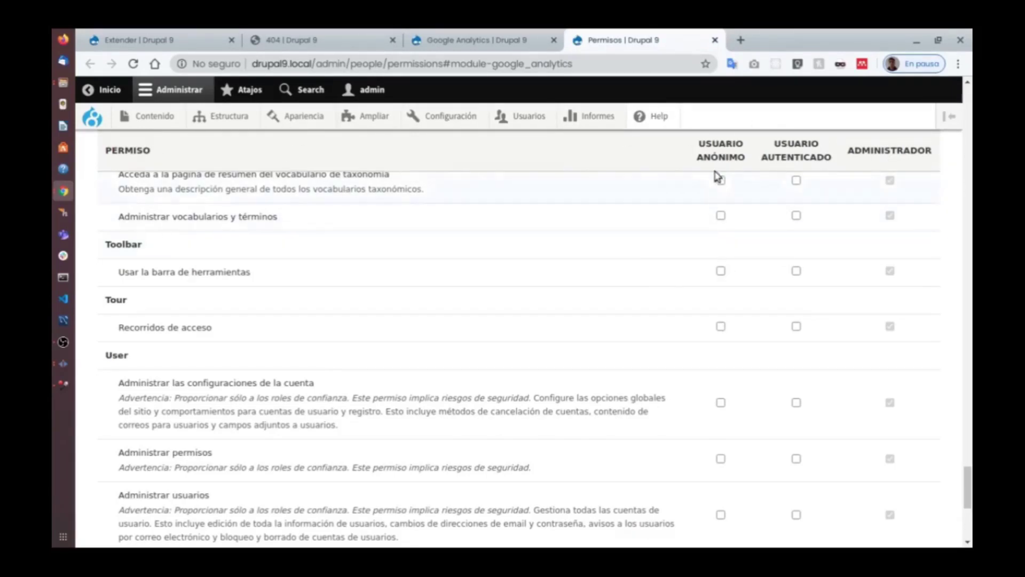
key(super)
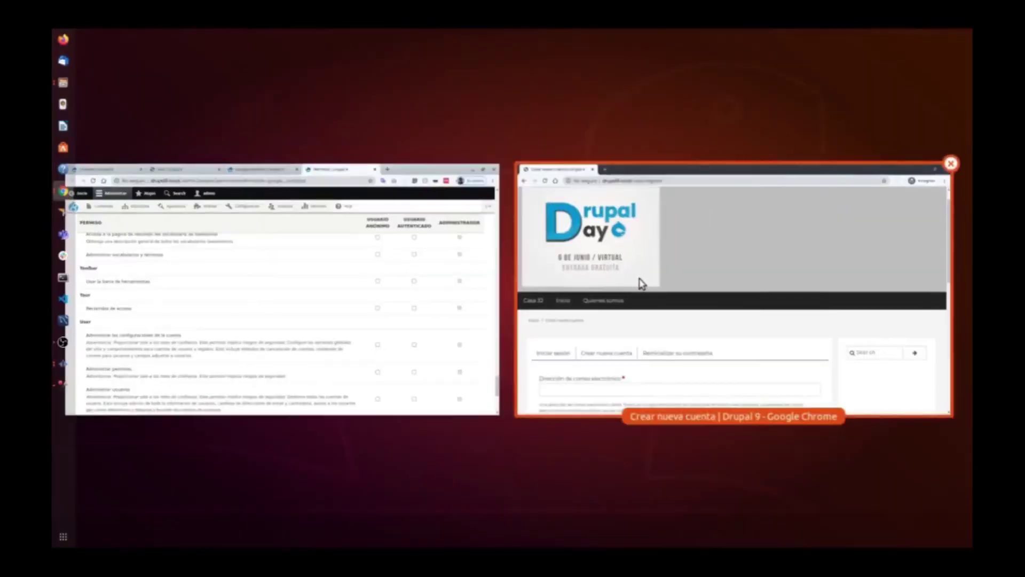
Copy the Google Analytics permissions path from the admin window's address bar.
click(647, 283)
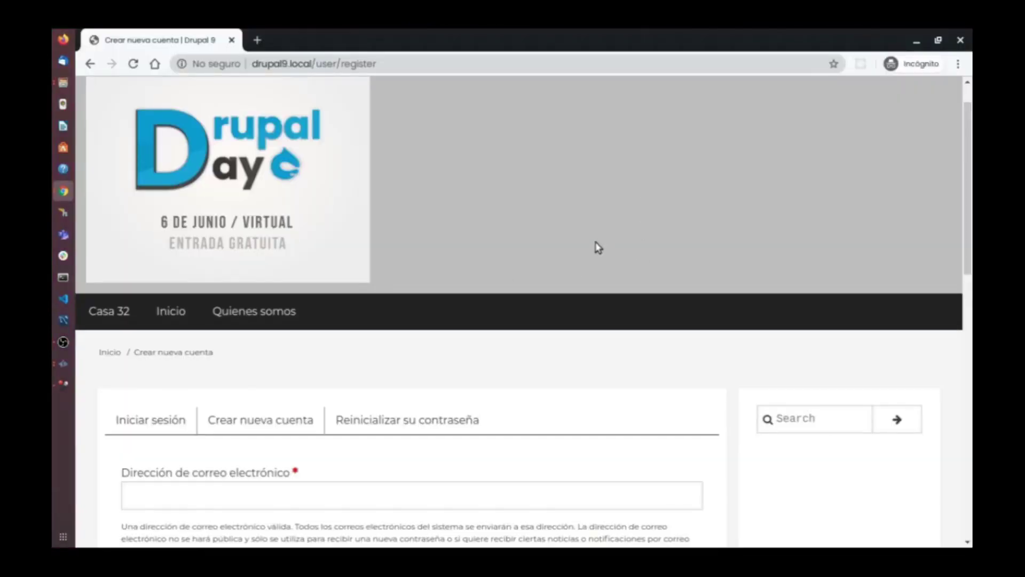
key(super)
click(350, 224)
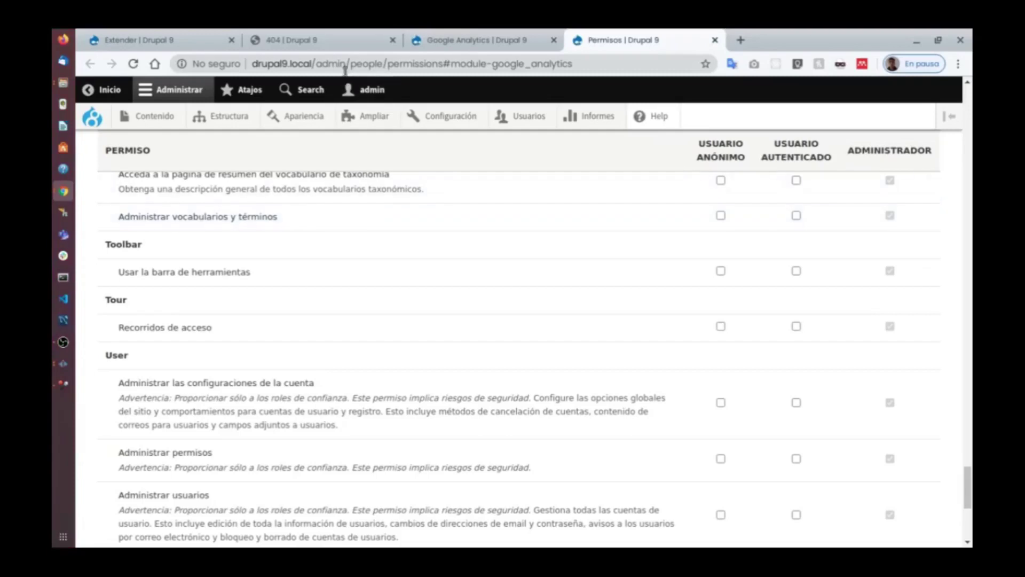
drag(313, 63, 613, 67)
key(ctrl+c)
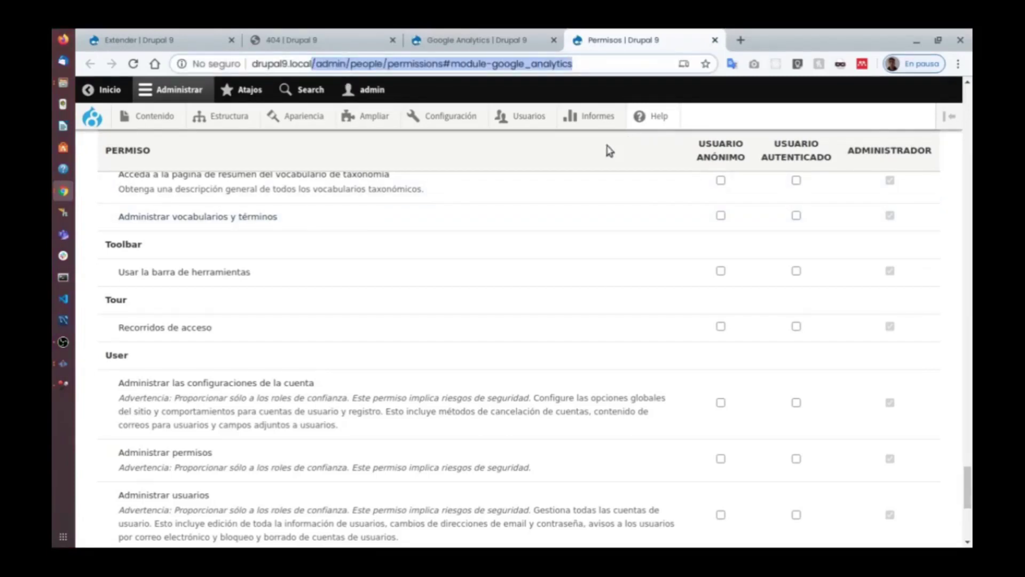
Load that path in the incognito window instead of /user/register and confirm the 'UPS!! Tenemos problemas' 404 page.
key(super)
click(575, 170)
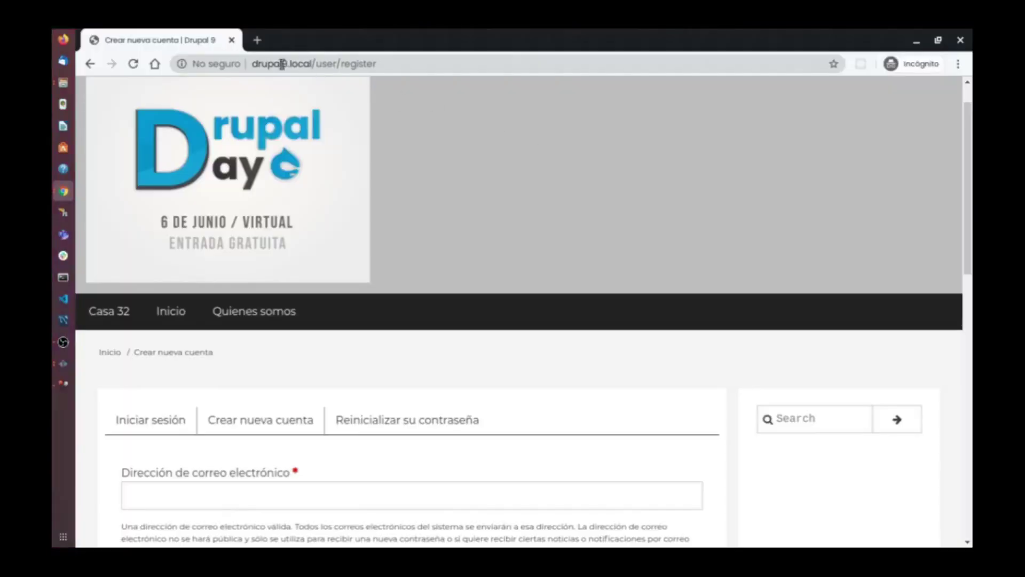
drag(312, 63, 448, 67)
key(ctrl+v)
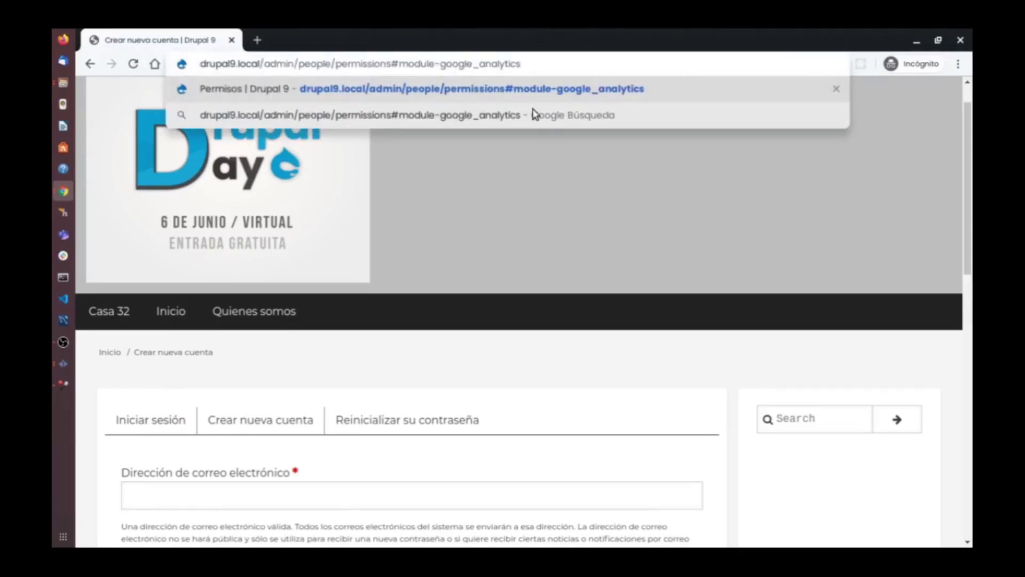
key(Return)
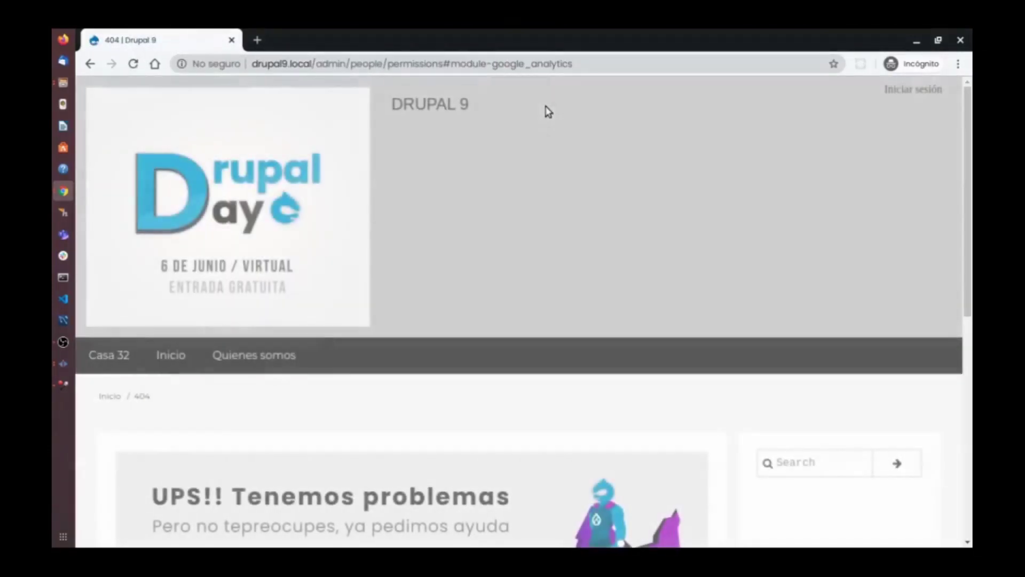
scroll(545, 107, down, 7)
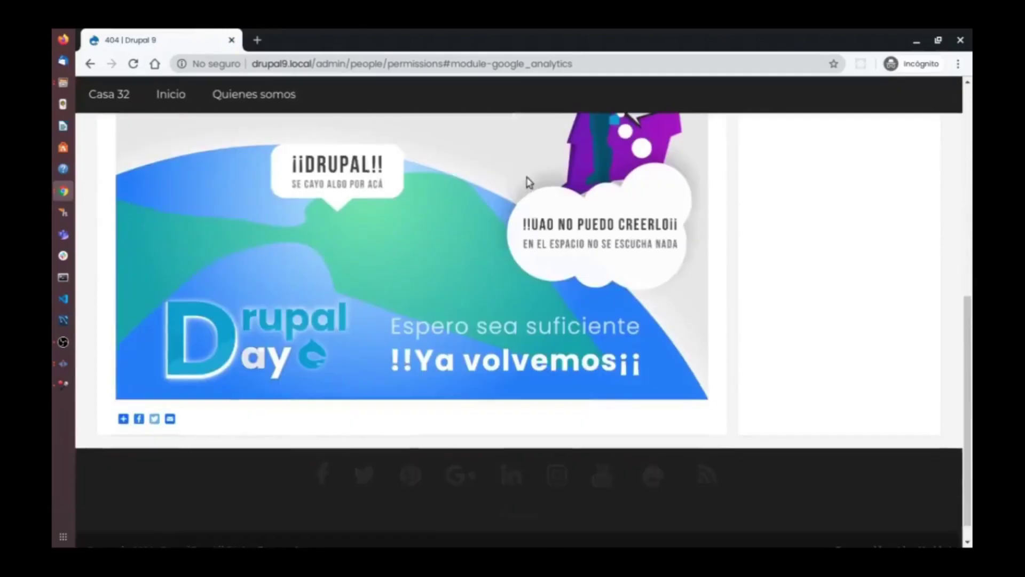
scroll(552, 243, up, 2)
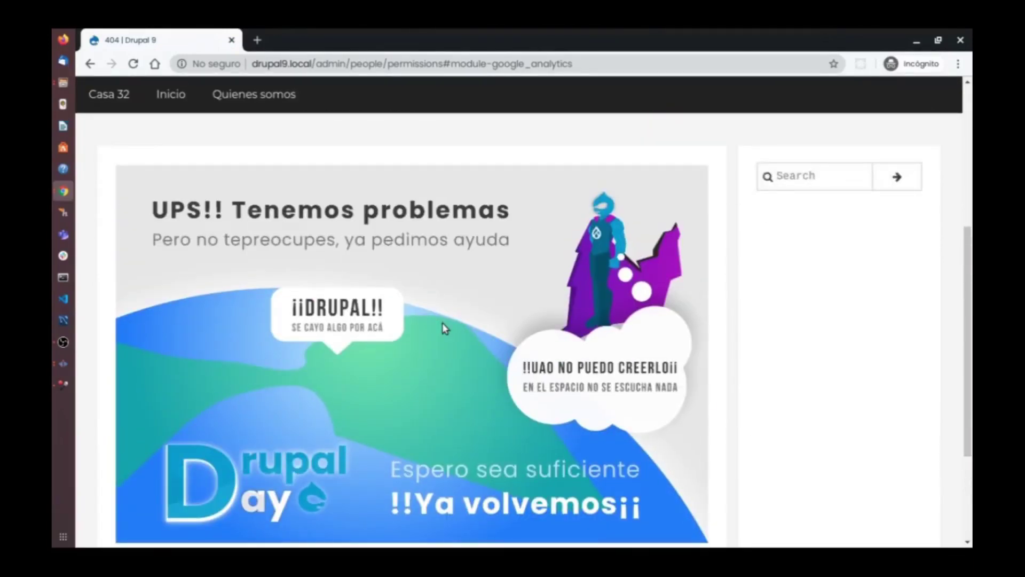
scroll(443, 325, up, 3)
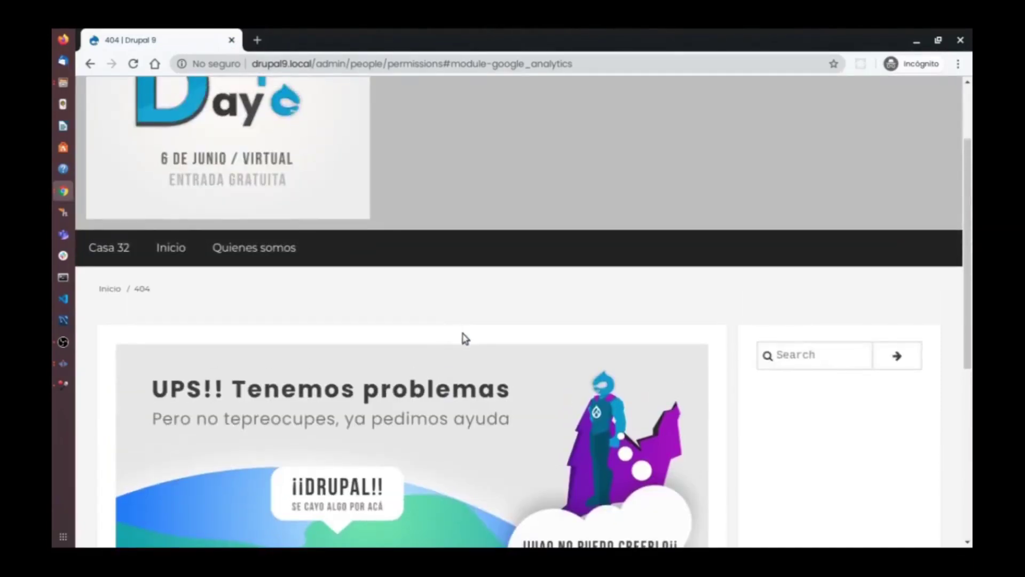
scroll(465, 338, up, 2)
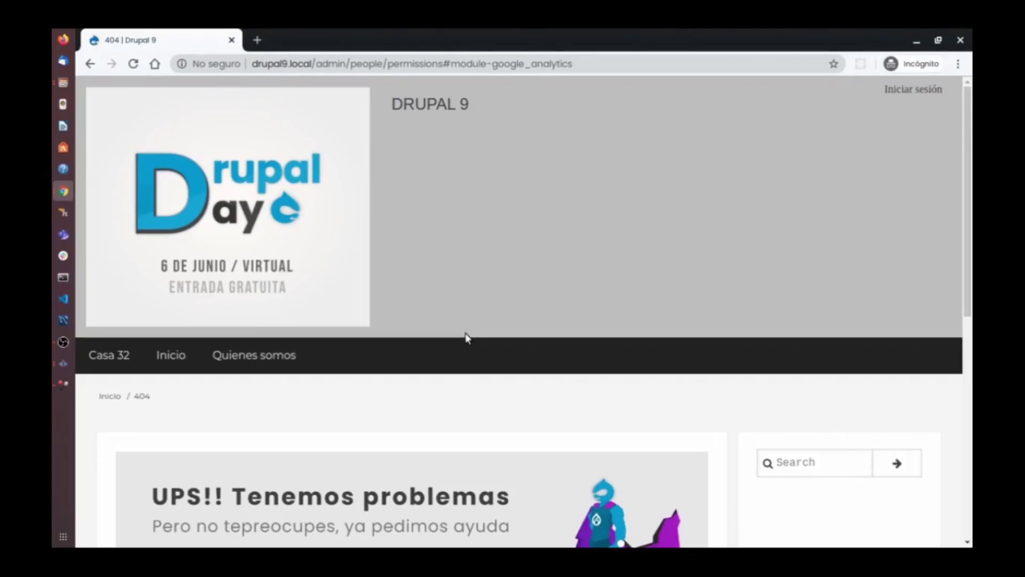
key(super+w)
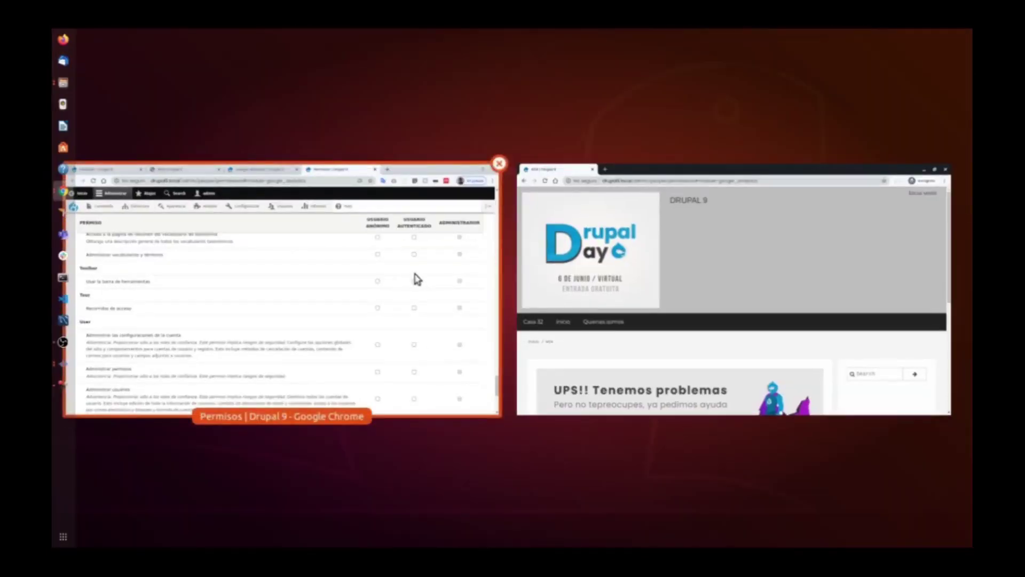
click(417, 278)
Select the 'Ver contenido publicado' permission label in the Permisos table.
scroll(742, 373, down, 3)
scroll(740, 381, down, 3)
scroll(732, 389, up, 10)
scroll(720, 360, up, 15)
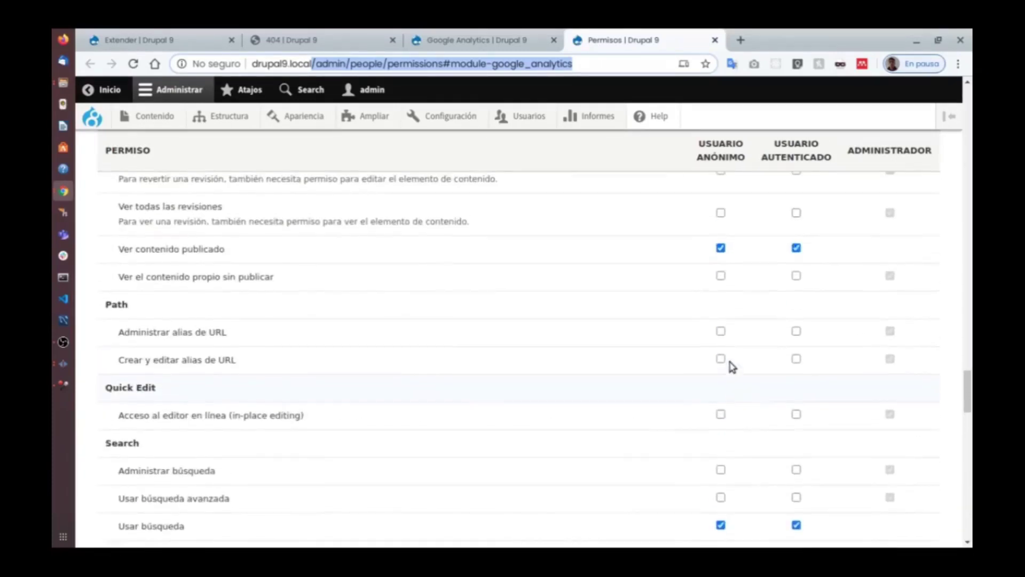
click(261, 249)
drag(110, 248, 223, 260)
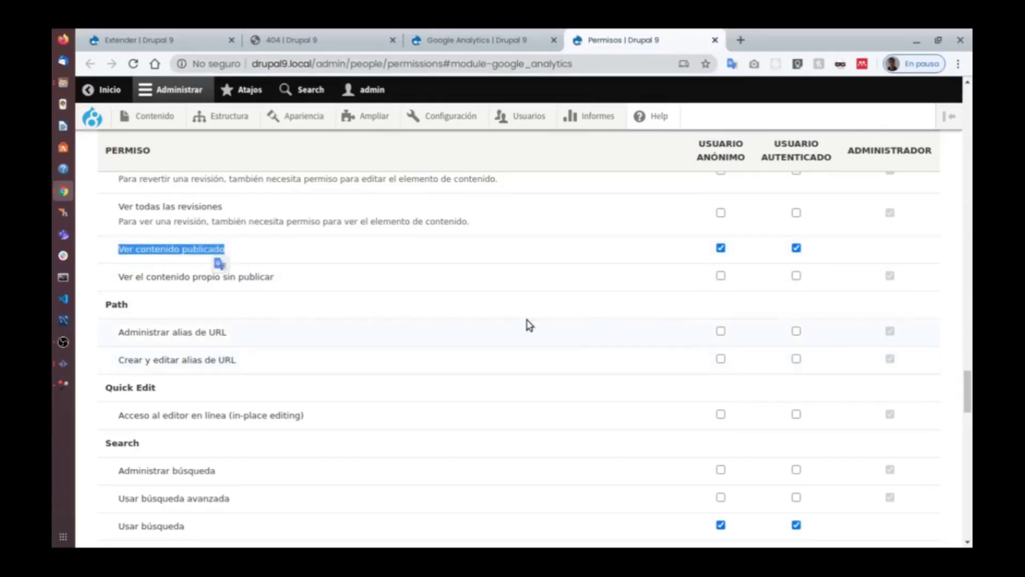
scroll(283, 347, up, 2)
drag(283, 347, 133, 348)
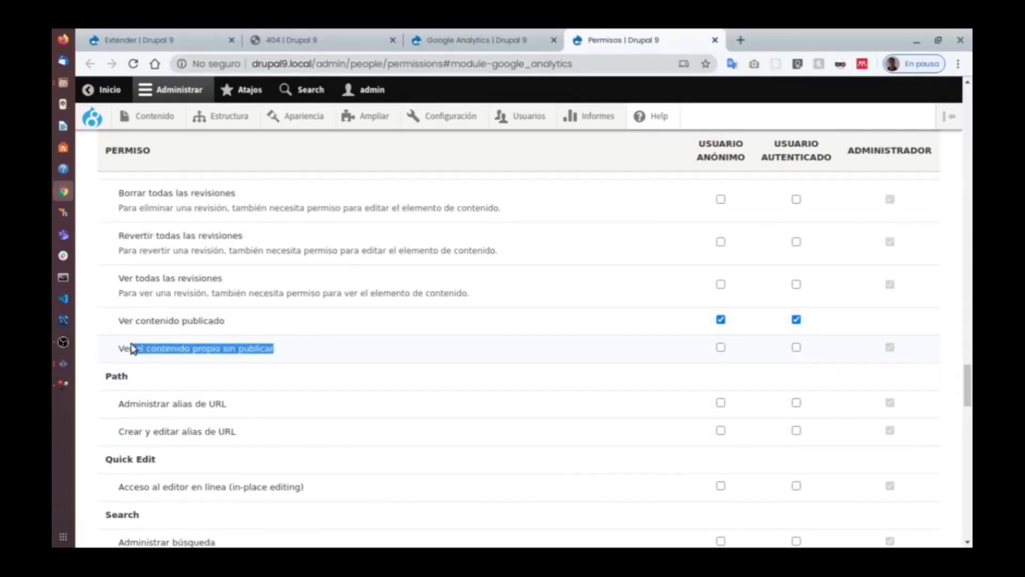
triple_click(181, 320)
Scroll back to the Contact and Comment rows to compare anonymous and authenticated permissions.
scroll(679, 336, up, 5)
scroll(679, 337, up, 20)
scroll(652, 348, up, 20)
scroll(642, 343, up, 20)
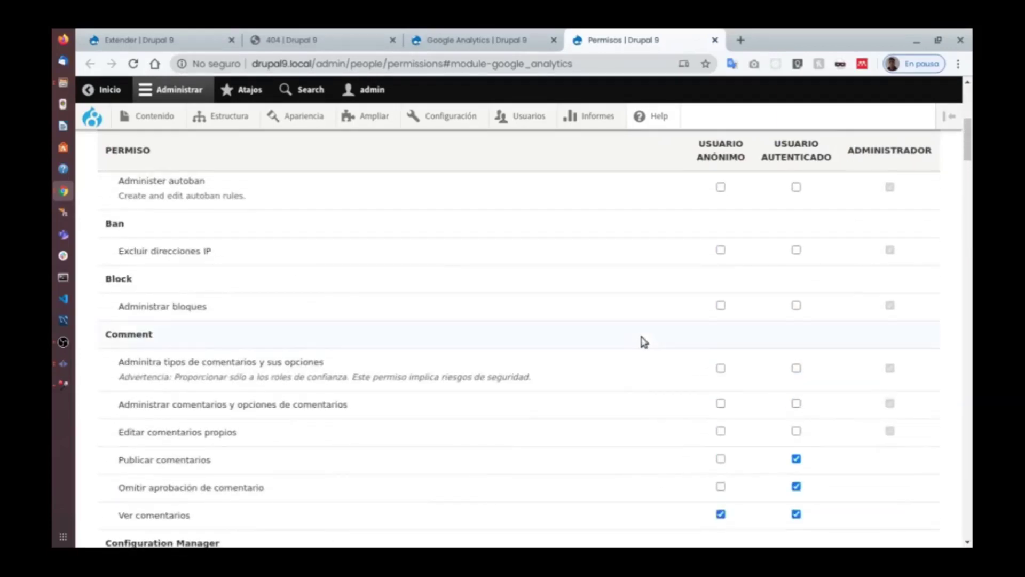
scroll(644, 341, up, 3)
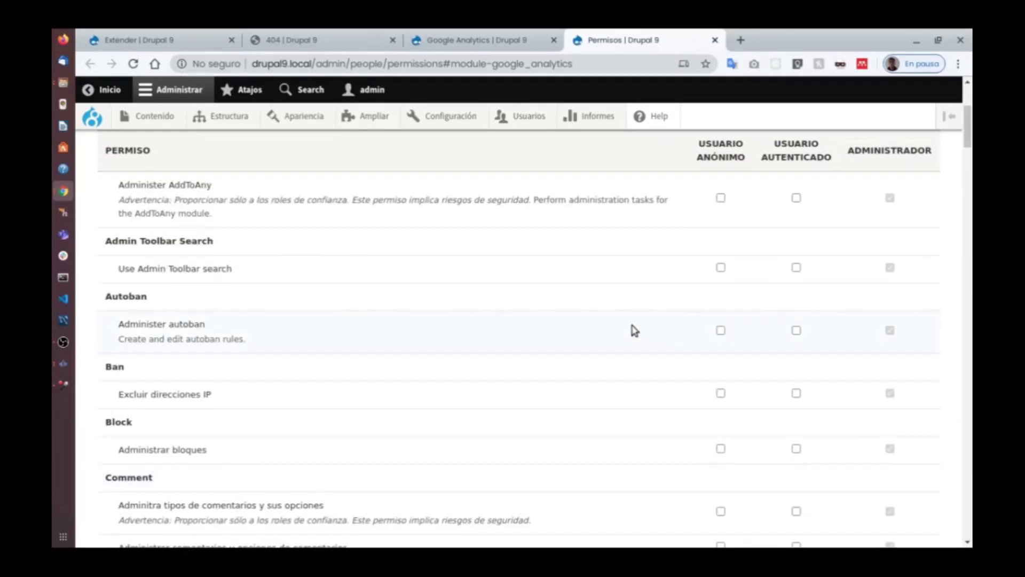
scroll(634, 330, up, 5)
scroll(633, 335, down, 3)
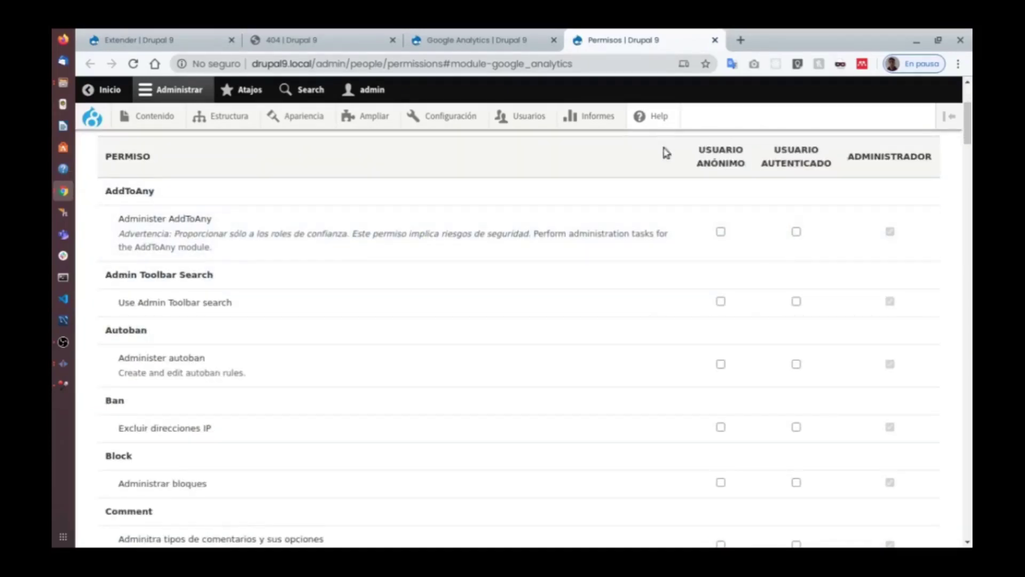
drag(968, 123, 876, 146)
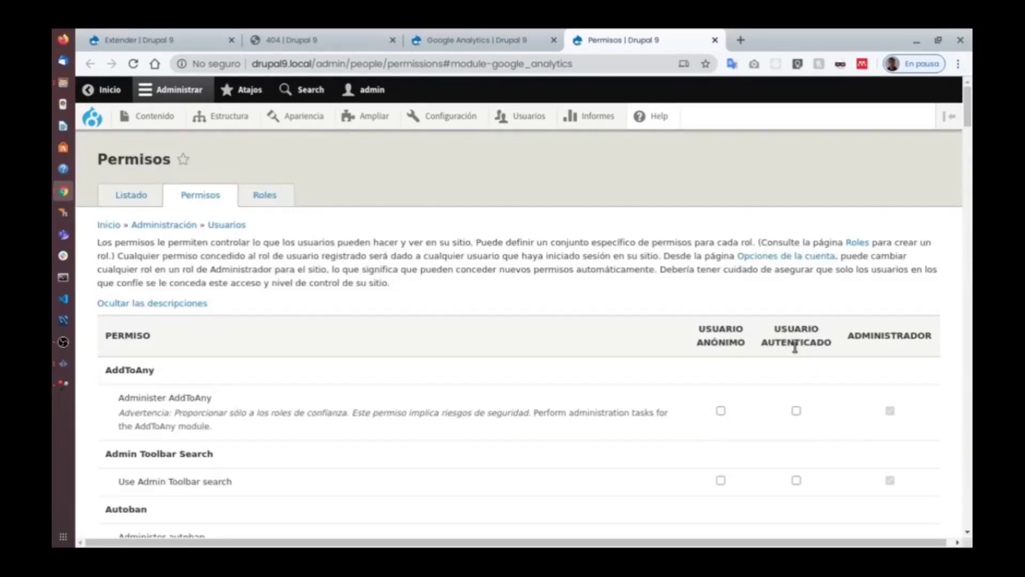
scroll(795, 347, down, 4)
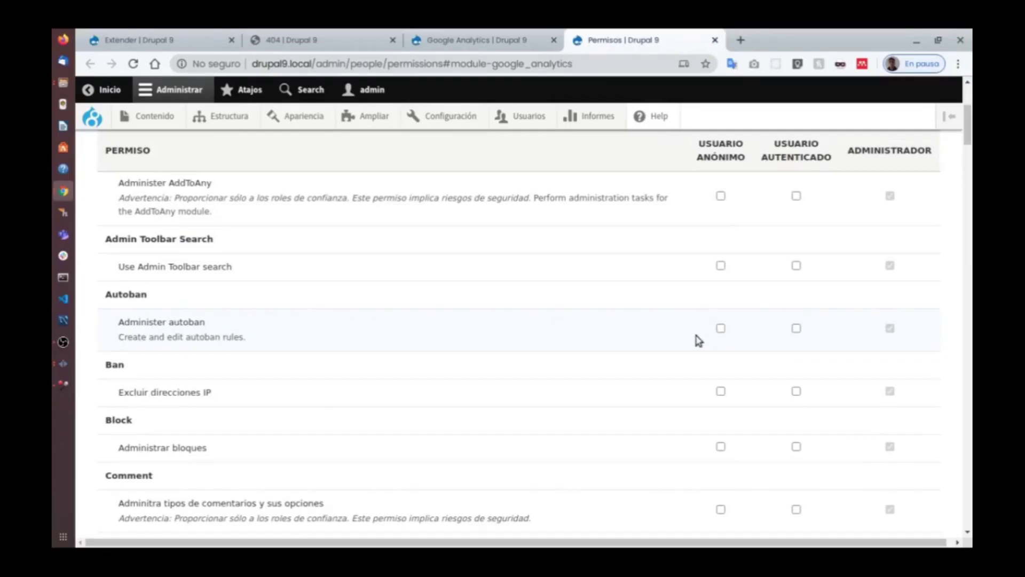
scroll(699, 341, down, 7)
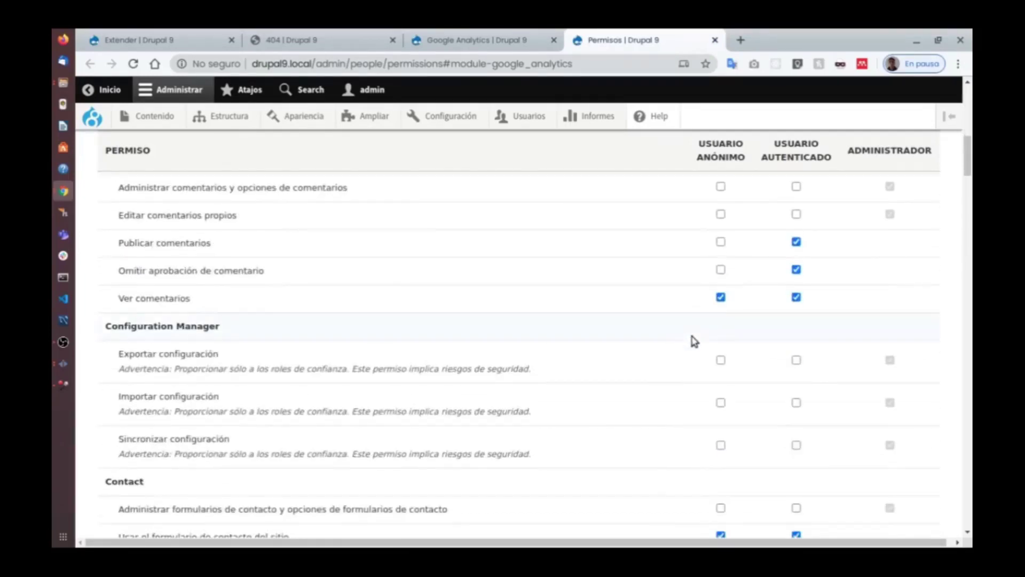
scroll(694, 342, down, 3)
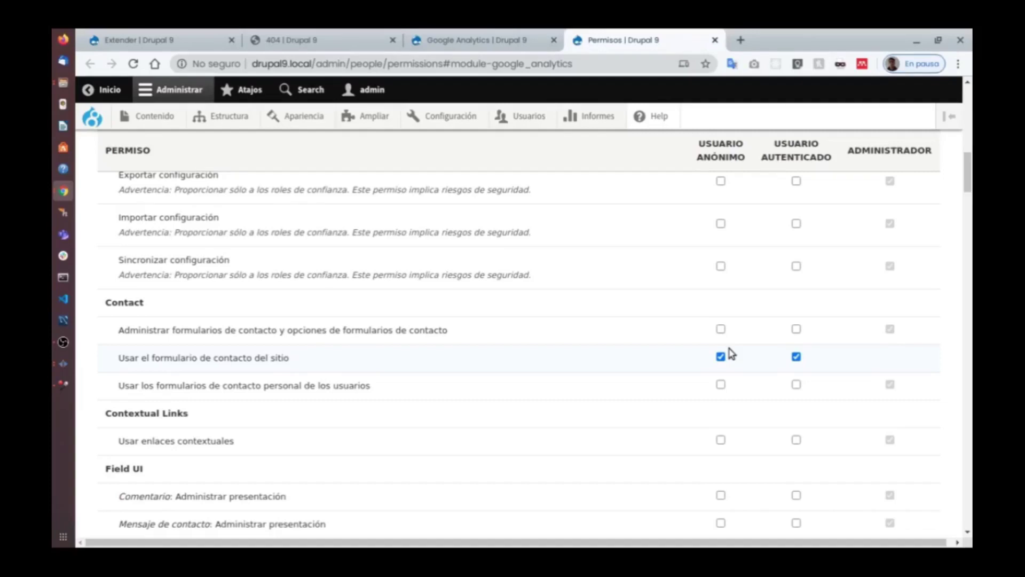
Scroll the permissions table to the Artículo create, delete-own and delete-any content permissions.
scroll(831, 258, up, 8)
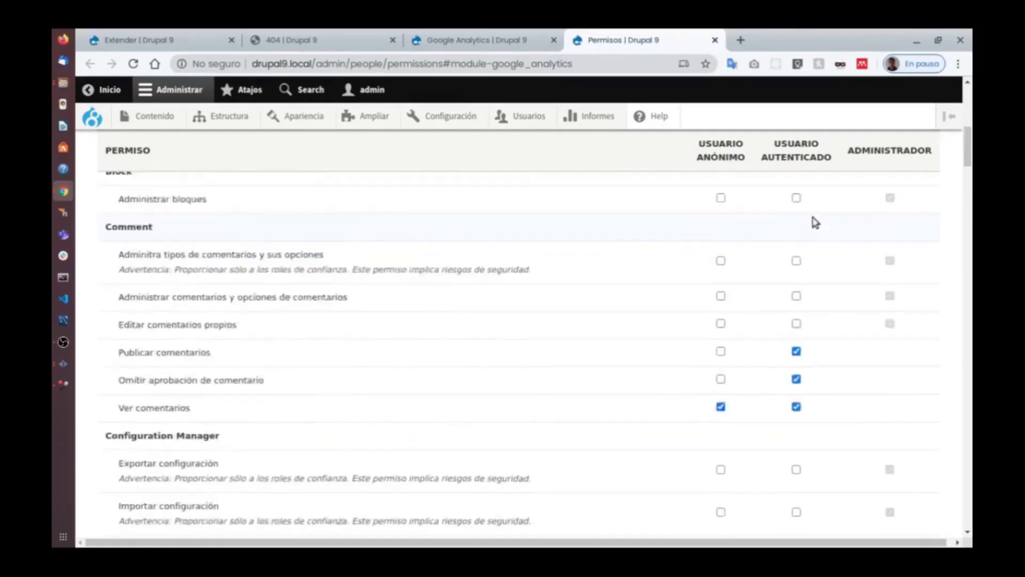
scroll(802, 162, down, 3)
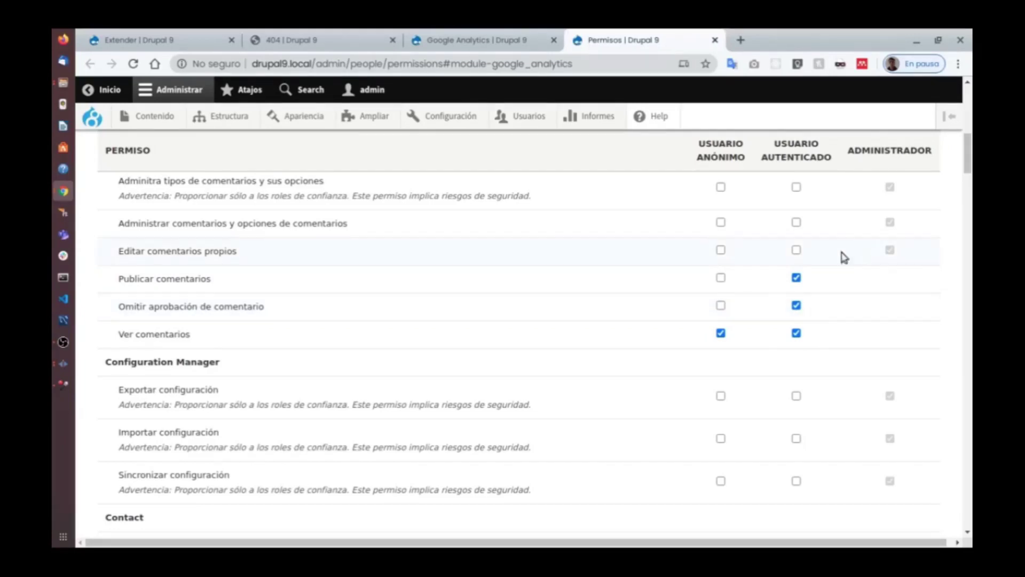
scroll(842, 256, up, 10)
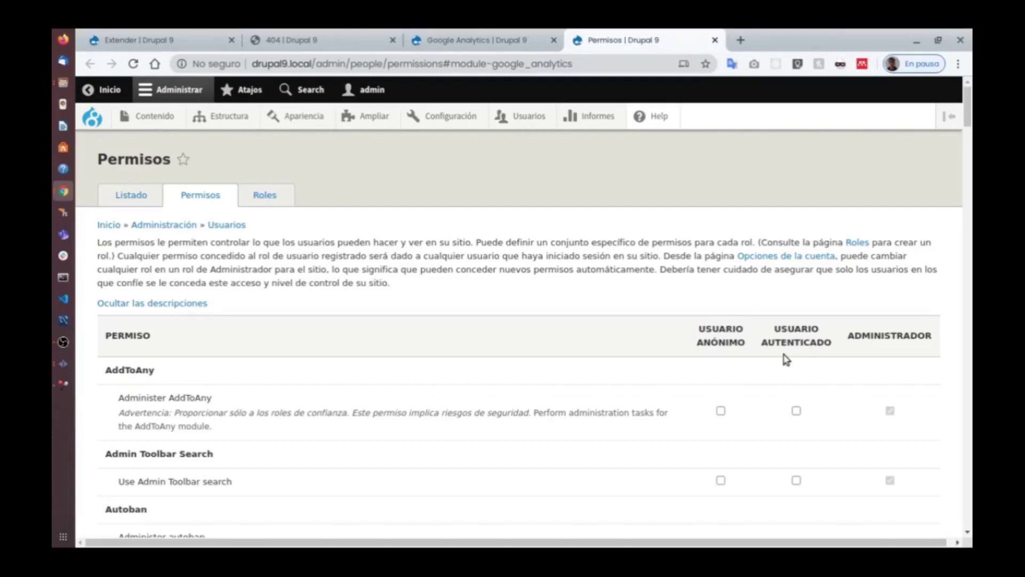
scroll(734, 361, down, 10)
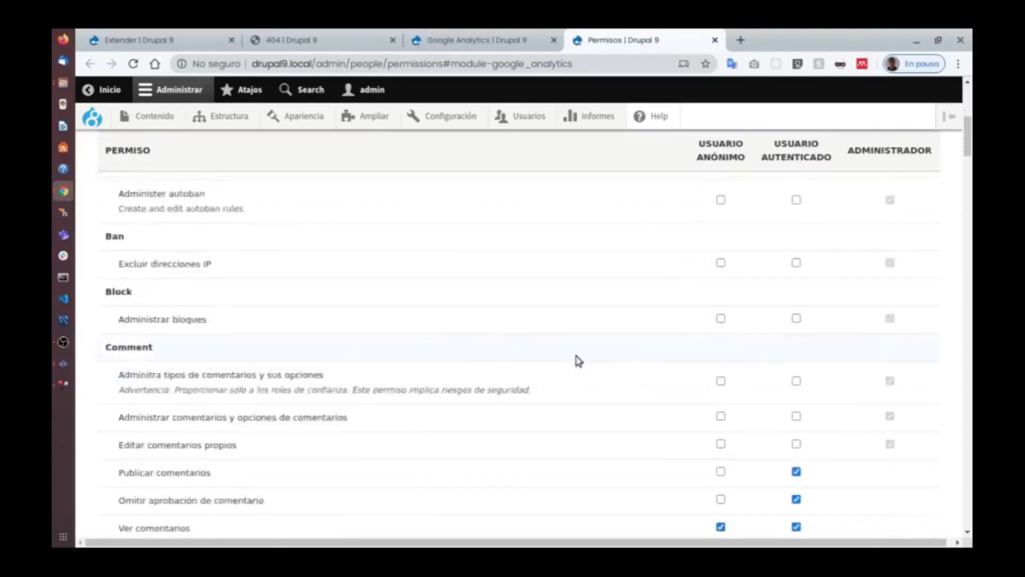
scroll(572, 382, down, 10)
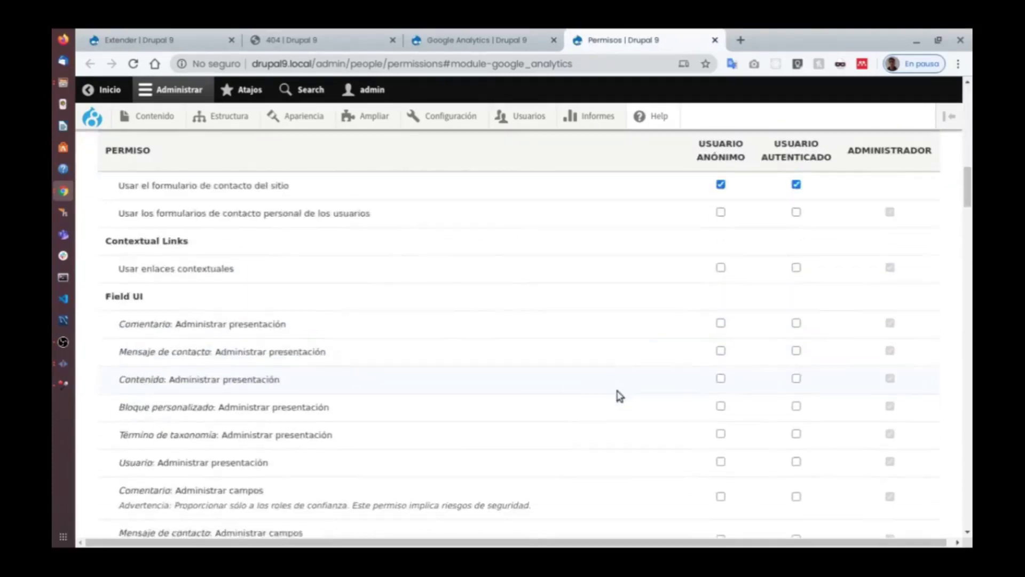
scroll(620, 395, down, 10)
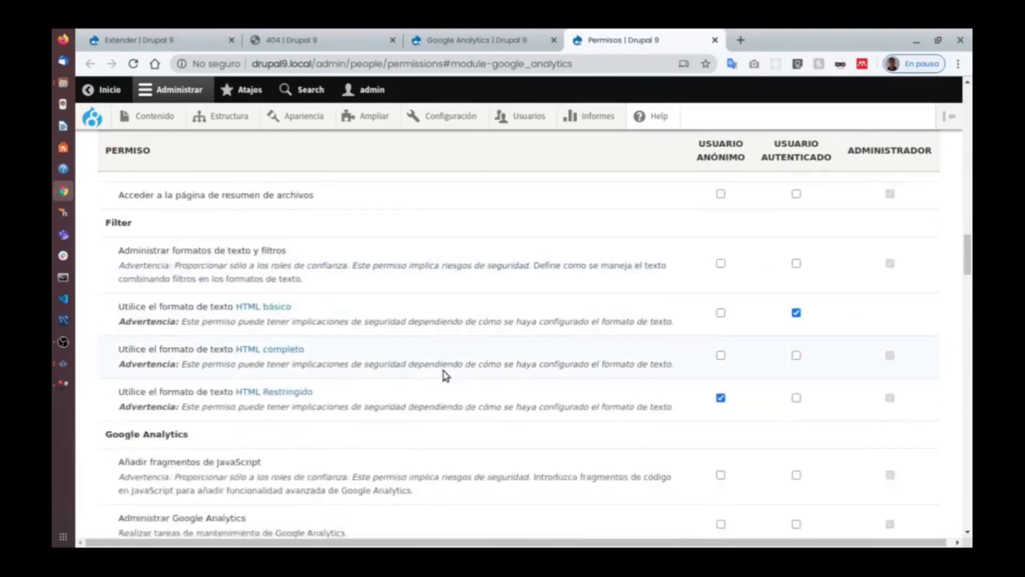
scroll(477, 379, down, 3)
scroll(512, 382, down, 6)
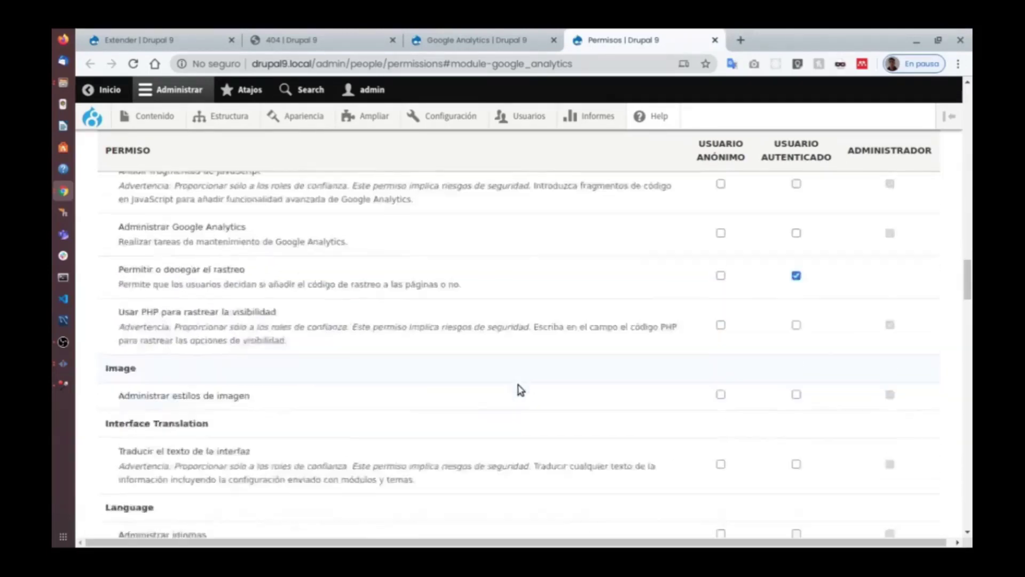
scroll(591, 405, down, 3)
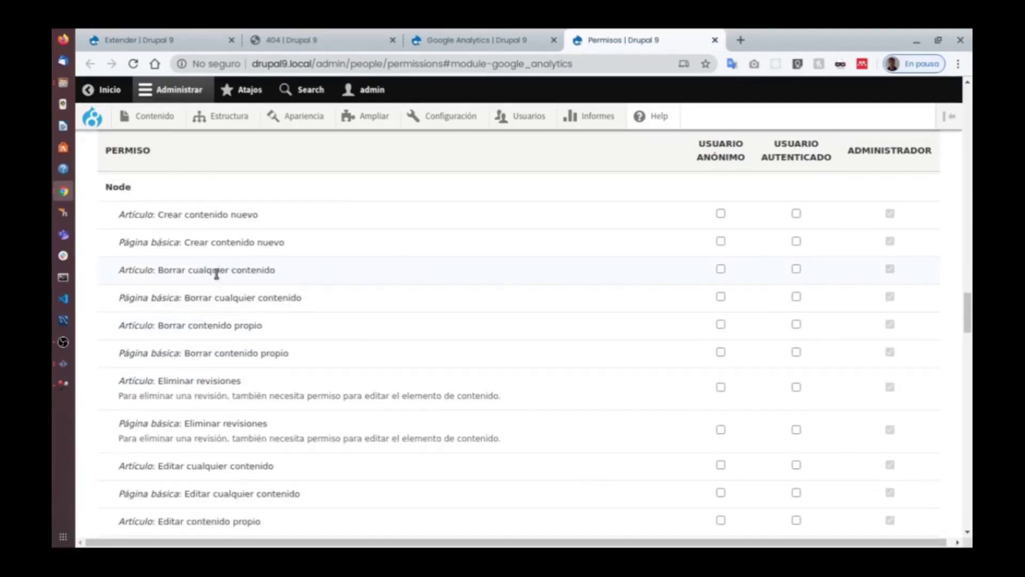
drag(199, 270, 335, 269)
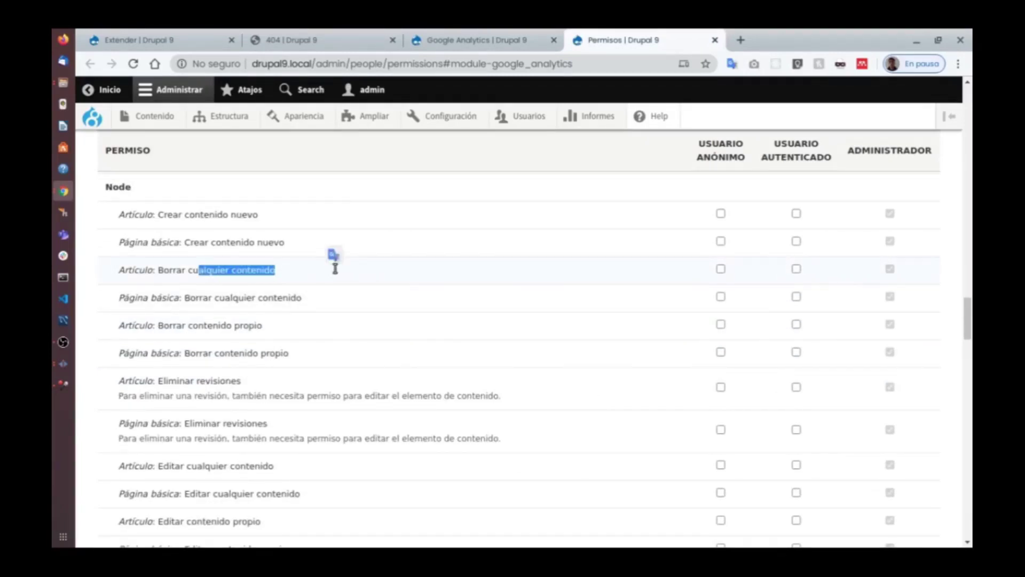
drag(185, 325, 263, 327)
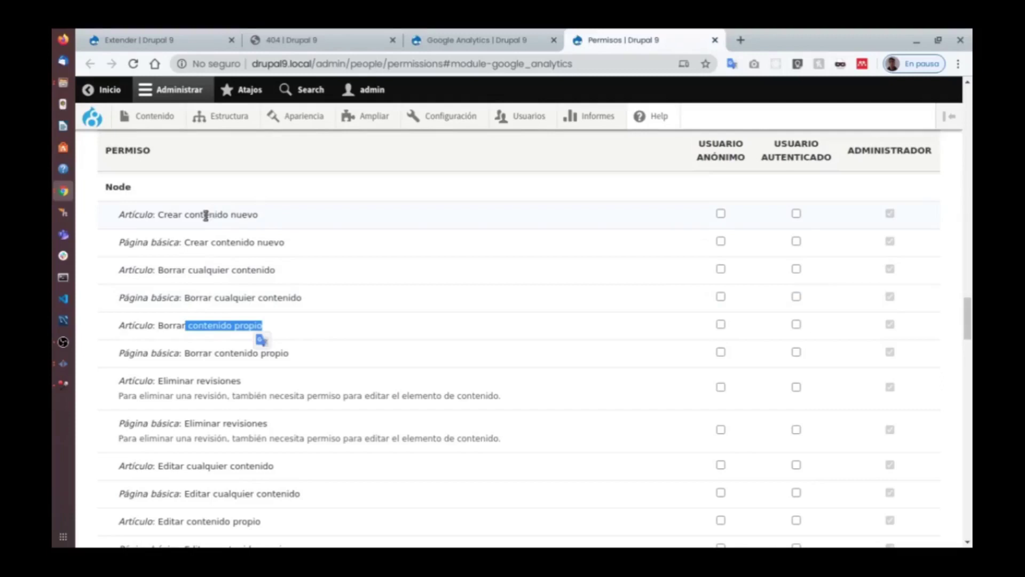
drag(203, 214, 258, 214)
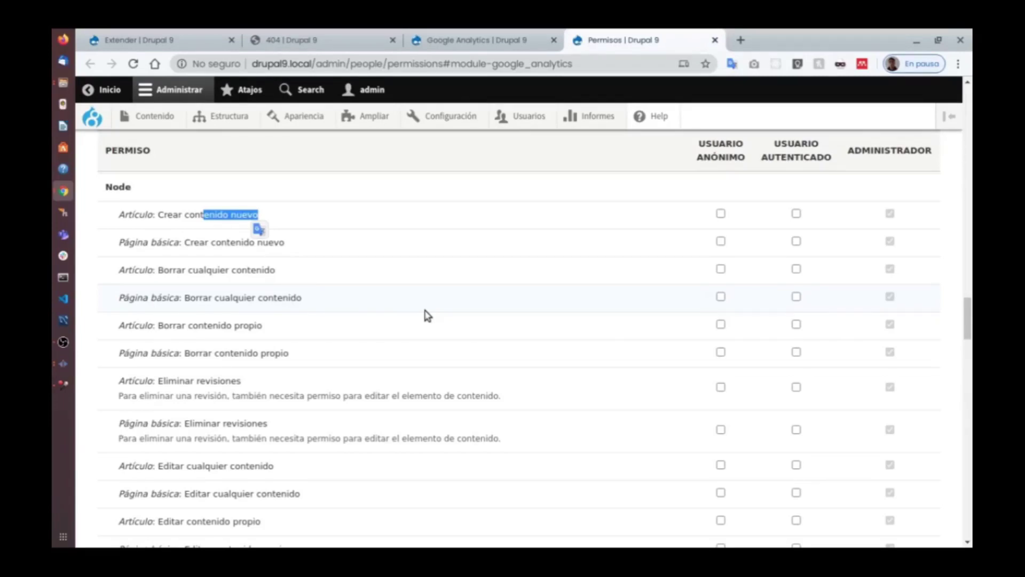
Grant, then revoke, the view user information permission for authenticated users.
scroll(459, 277, up, 10)
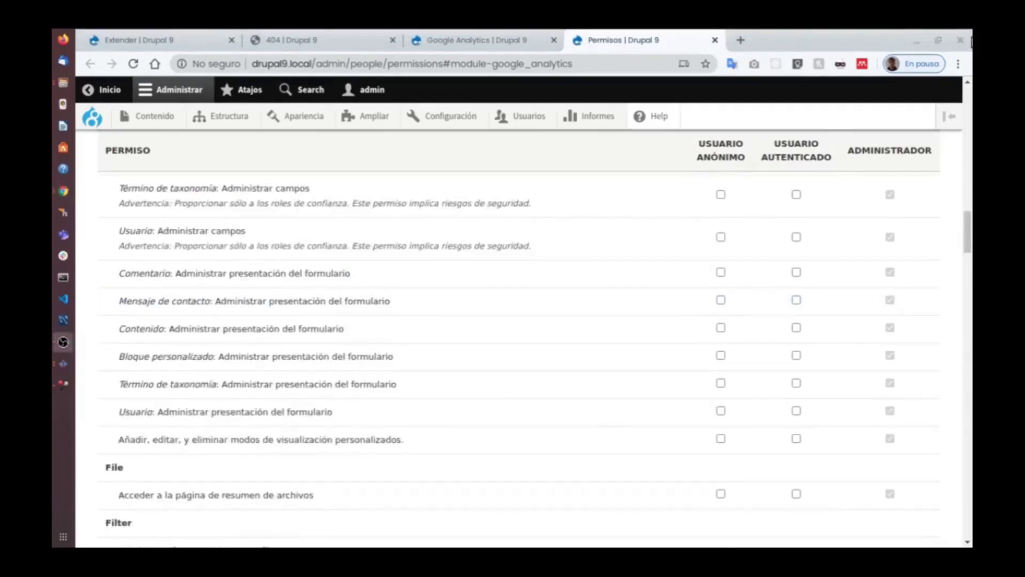
scroll(555, 252, up, 10)
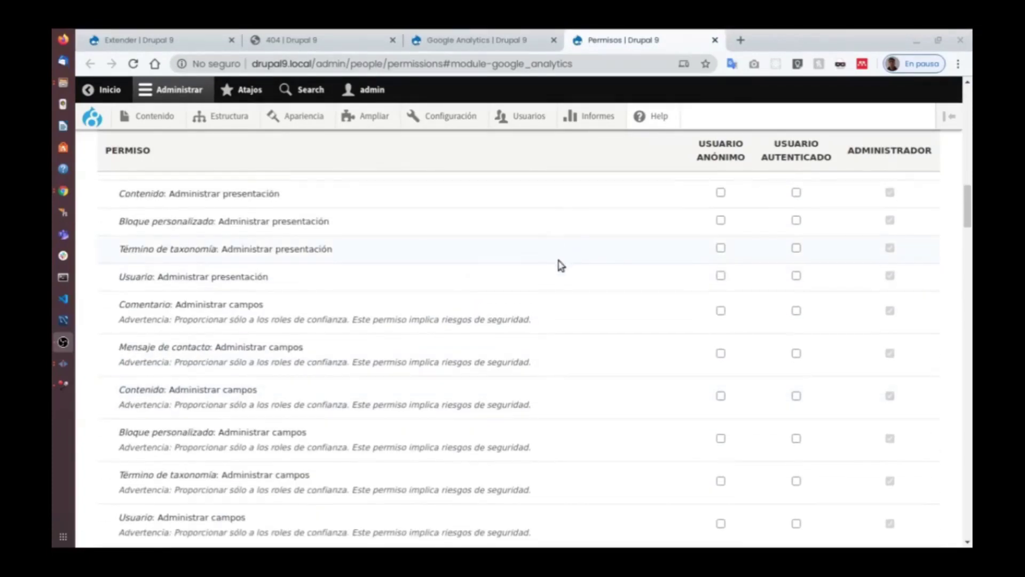
scroll(629, 275, up, 10)
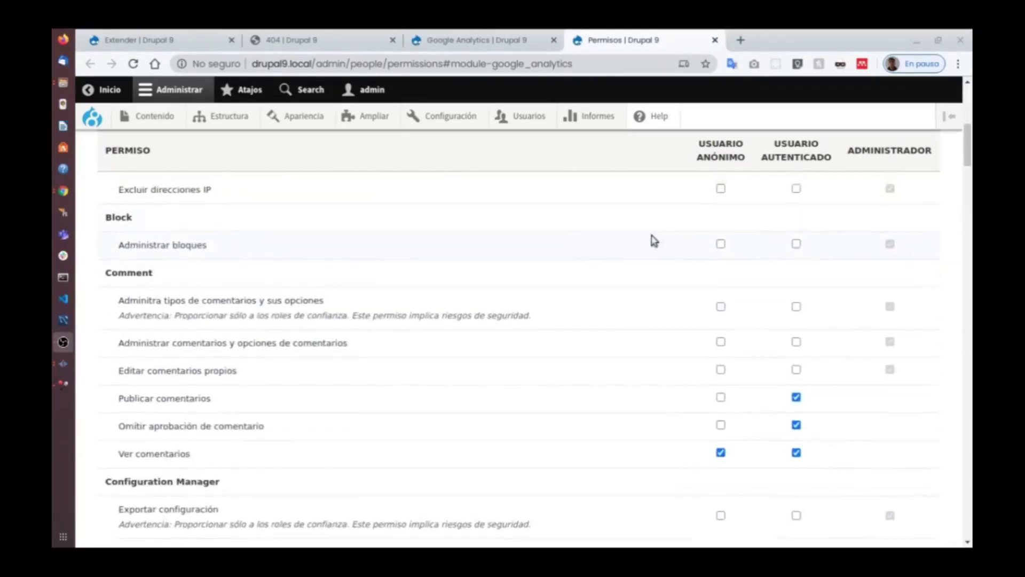
drag(967, 115, 965, 543)
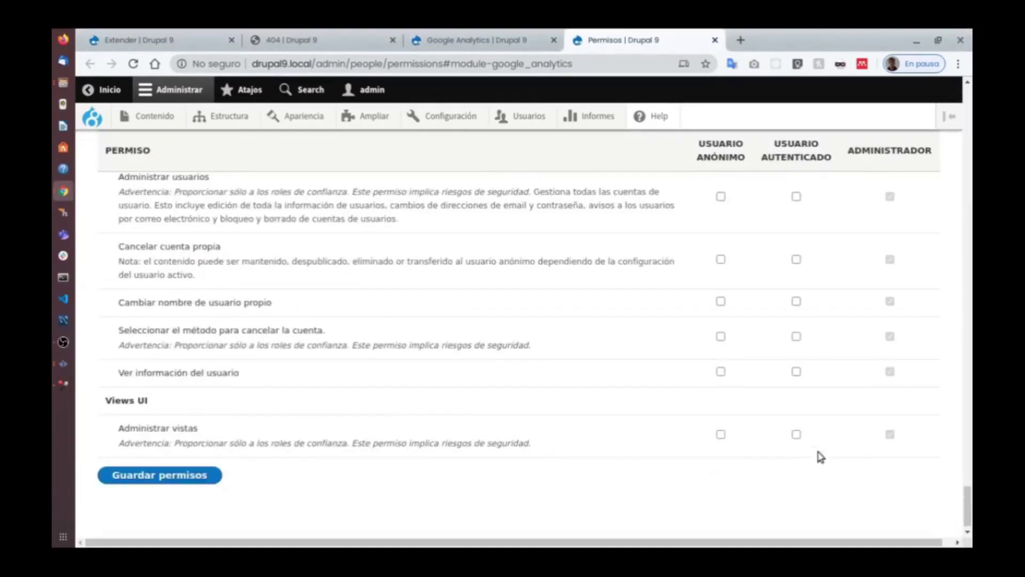
click(800, 374)
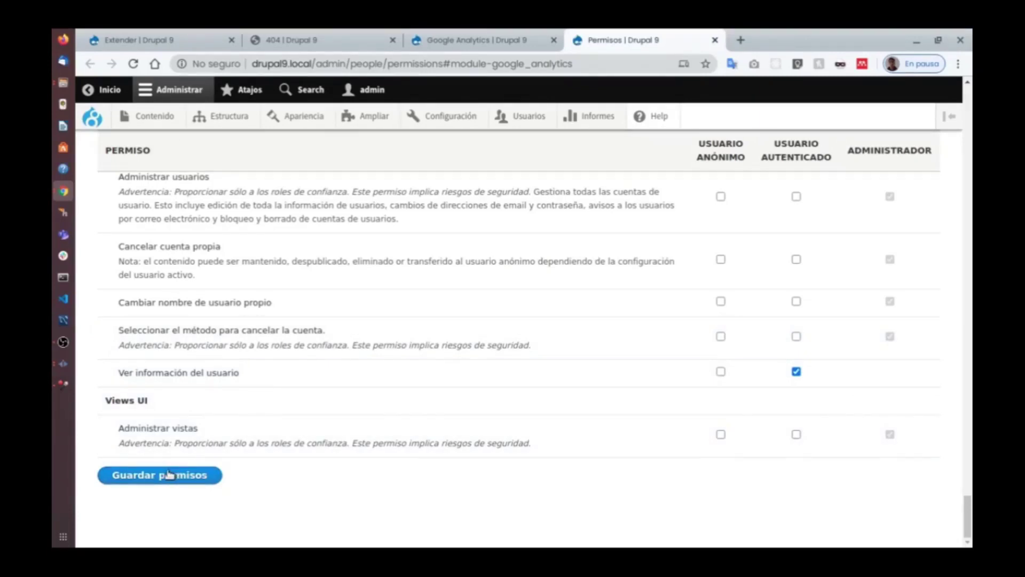
click(796, 372)
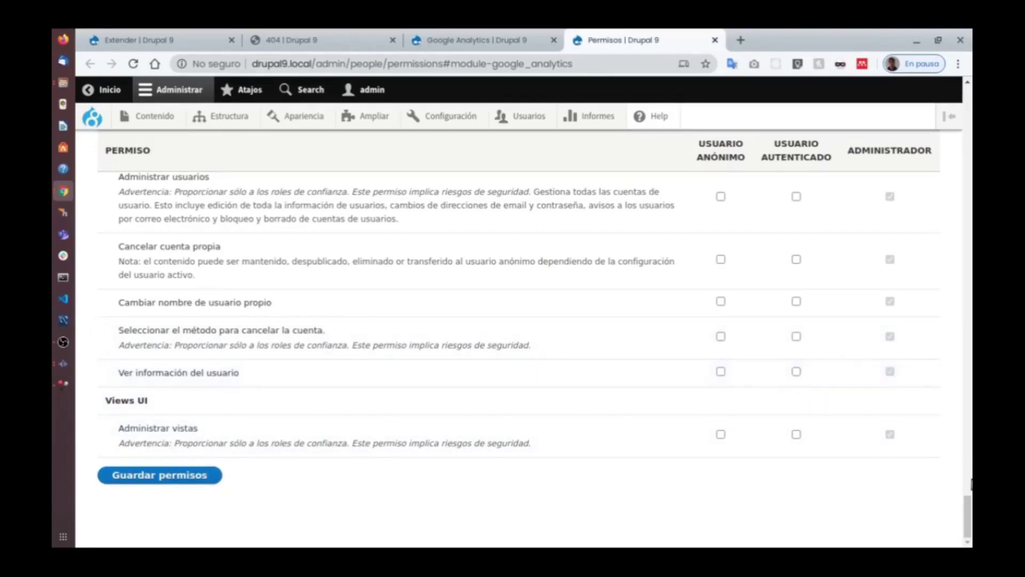
drag(968, 510, 432, 76)
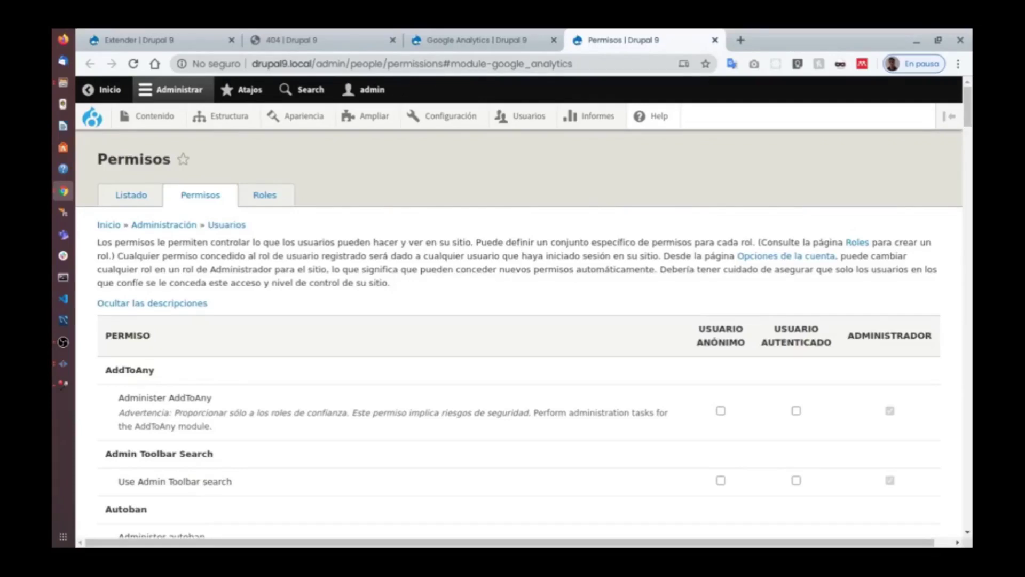
key(alt+Tab)
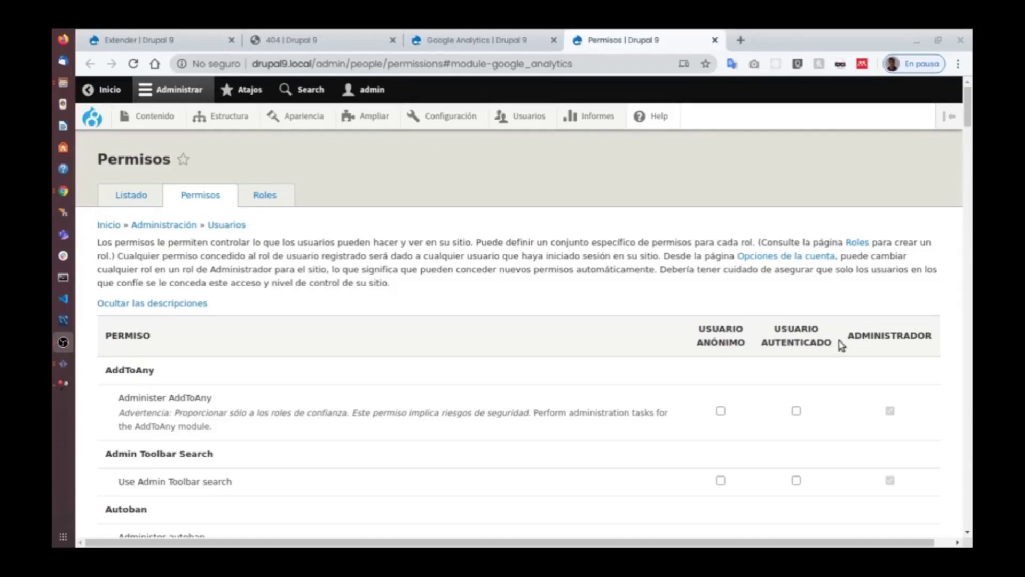
Add a new role named 'Profesor' and return to the Permisos table.
click(277, 195)
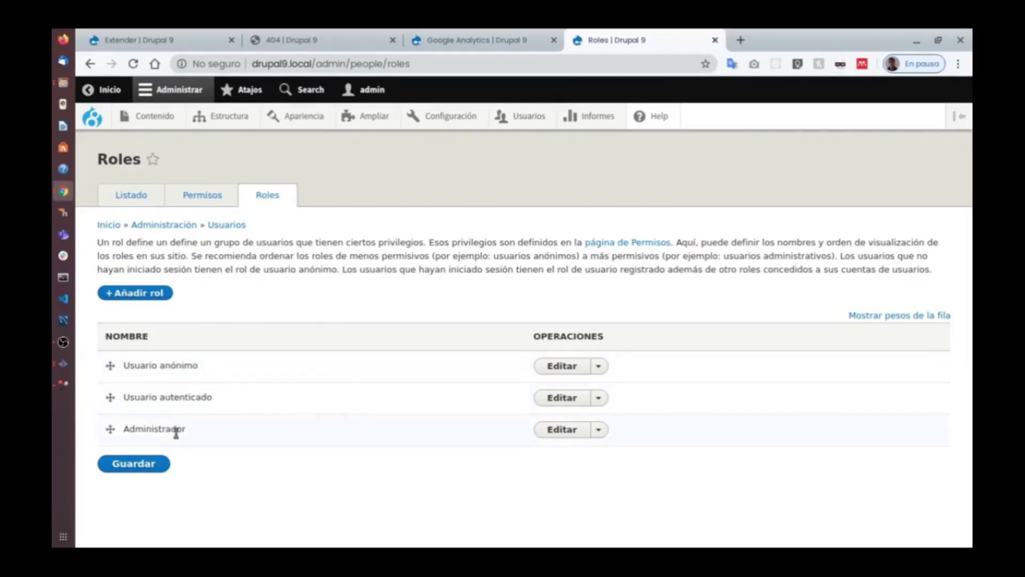
click(148, 294)
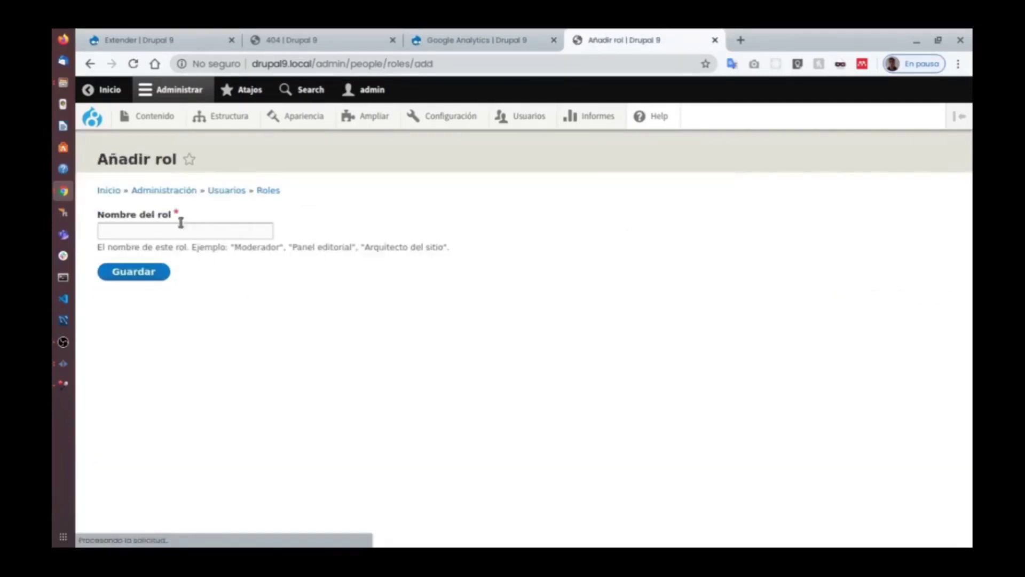
click(186, 230)
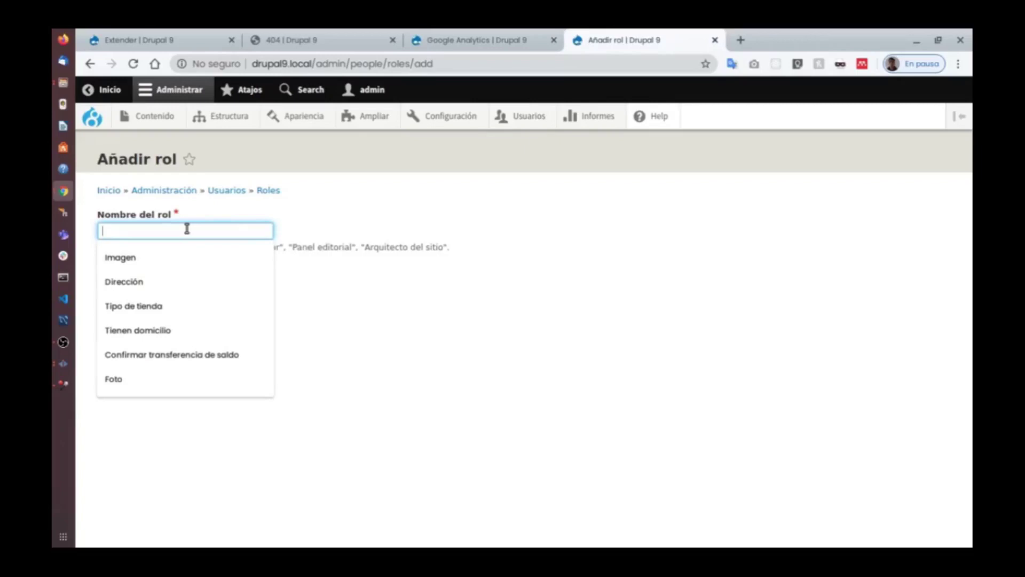
text(Profesor)
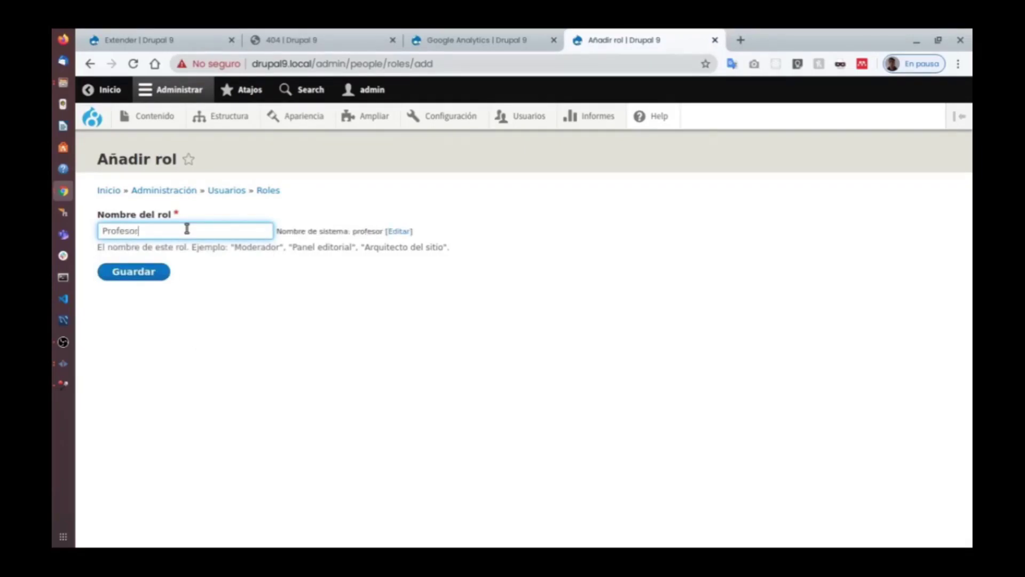
click(160, 273)
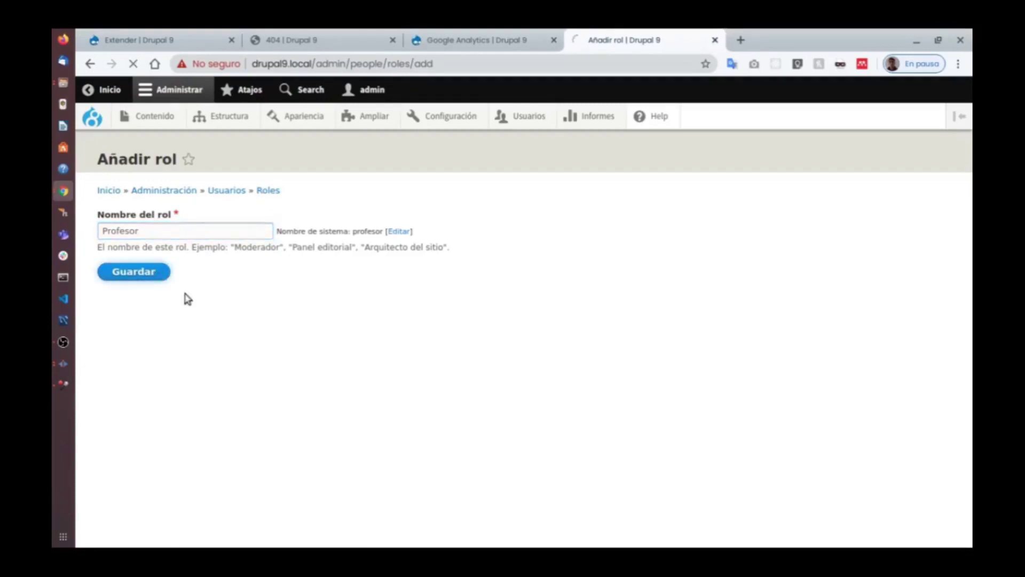
scroll(320, 320, down, 2)
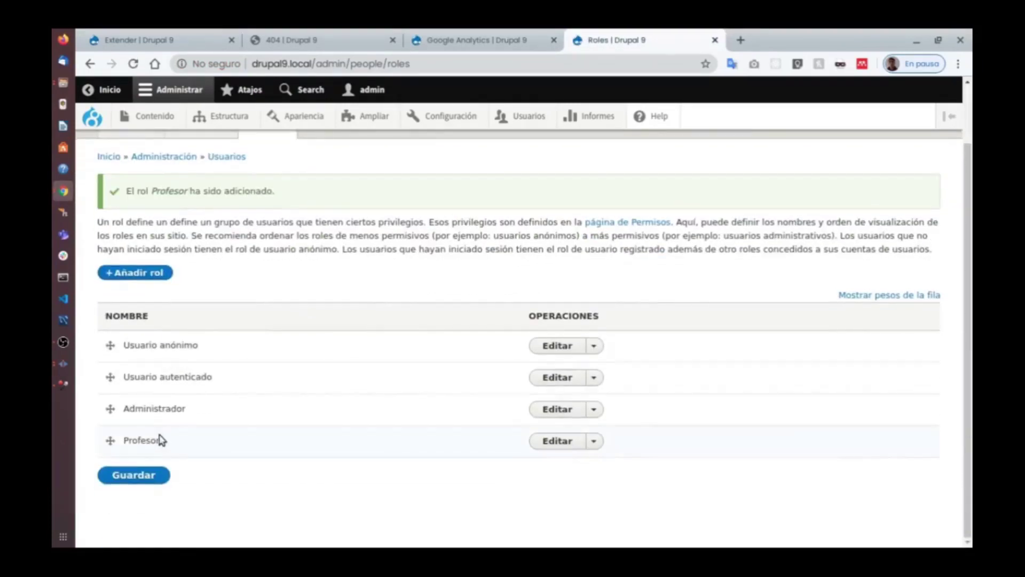
scroll(224, 224, up, 2)
click(192, 201)
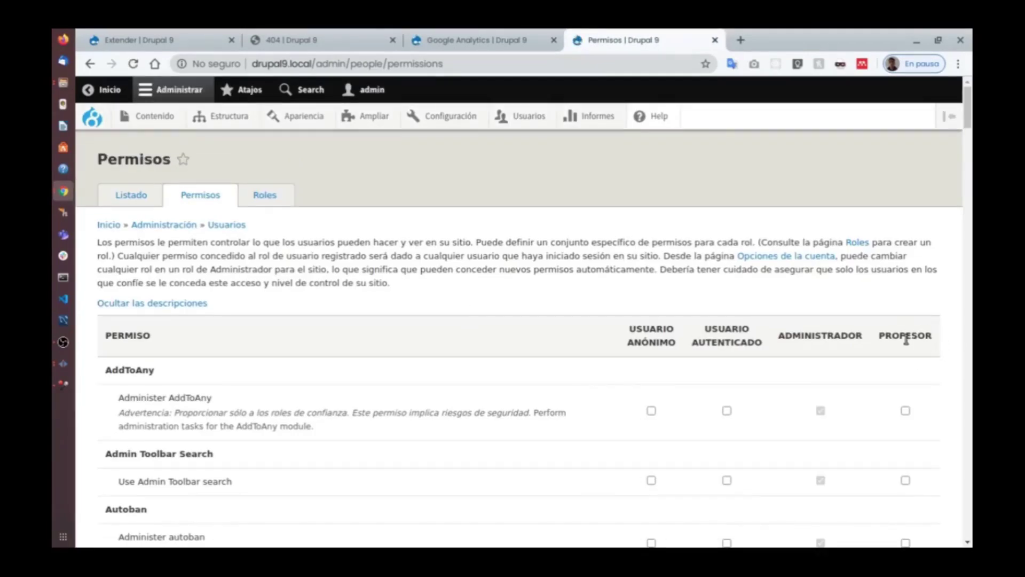
Delete the Profesor role from the Roles list and confirm the deletion.
scroll(905, 339, down, 3)
scroll(881, 341, up, 3)
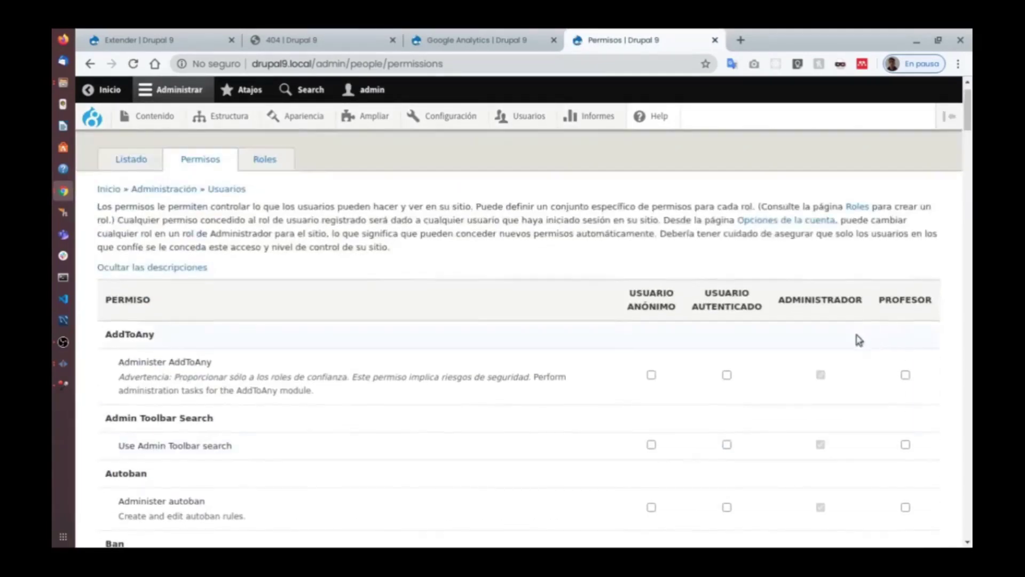
scroll(416, 251, up, 1)
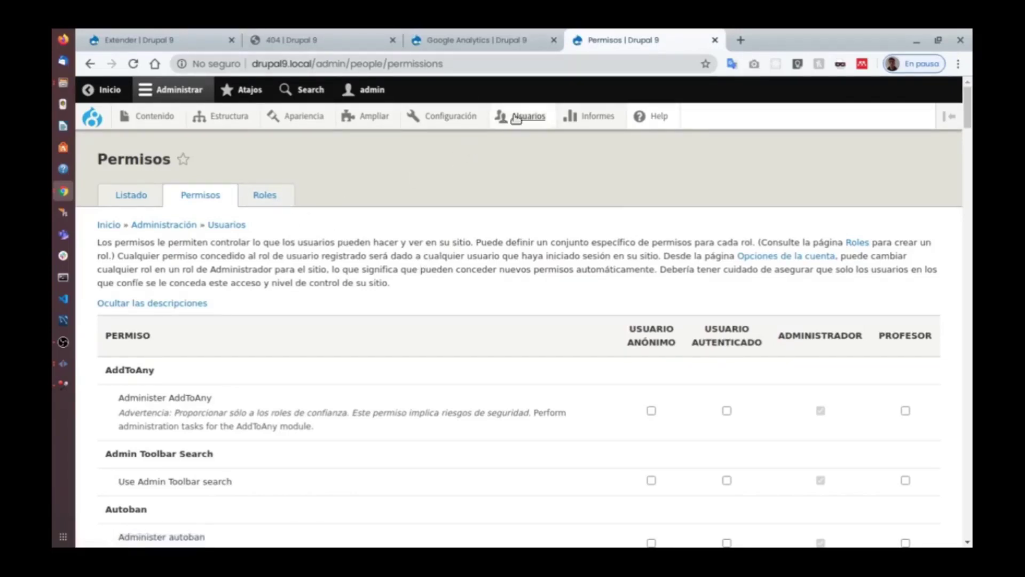
mouse_move(516, 119)
click(262, 192)
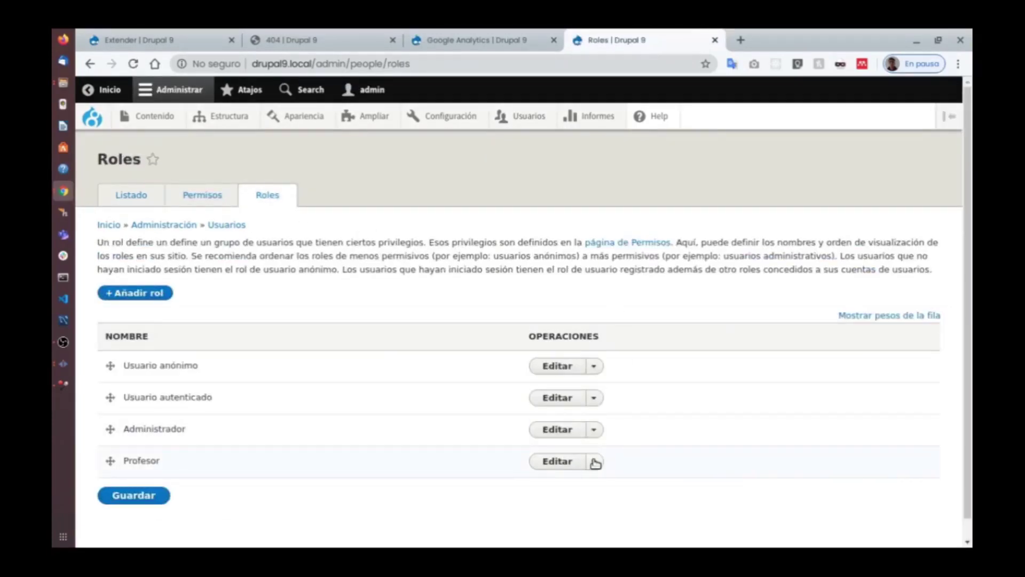
click(590, 462)
click(586, 482)
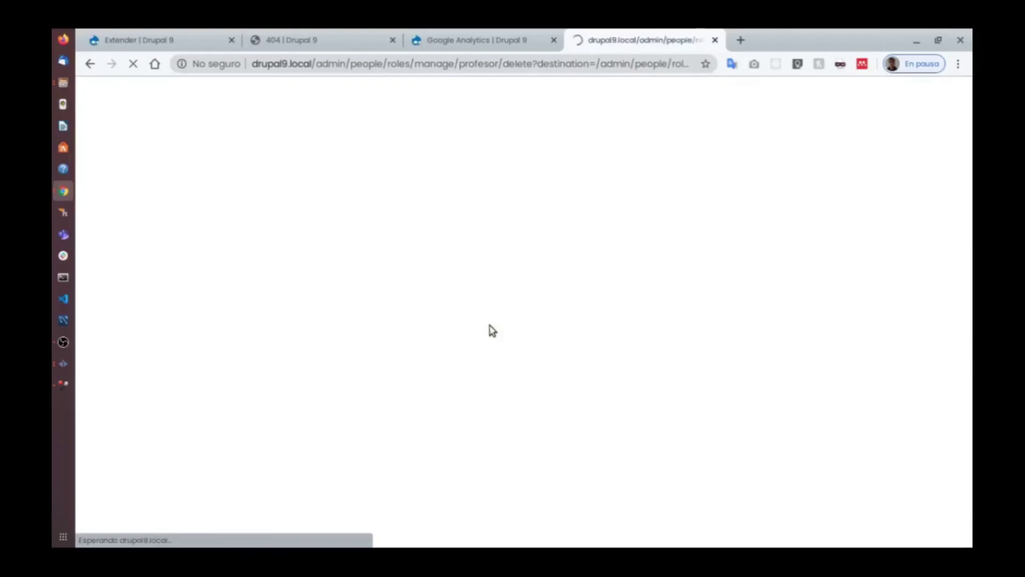
click(158, 339)
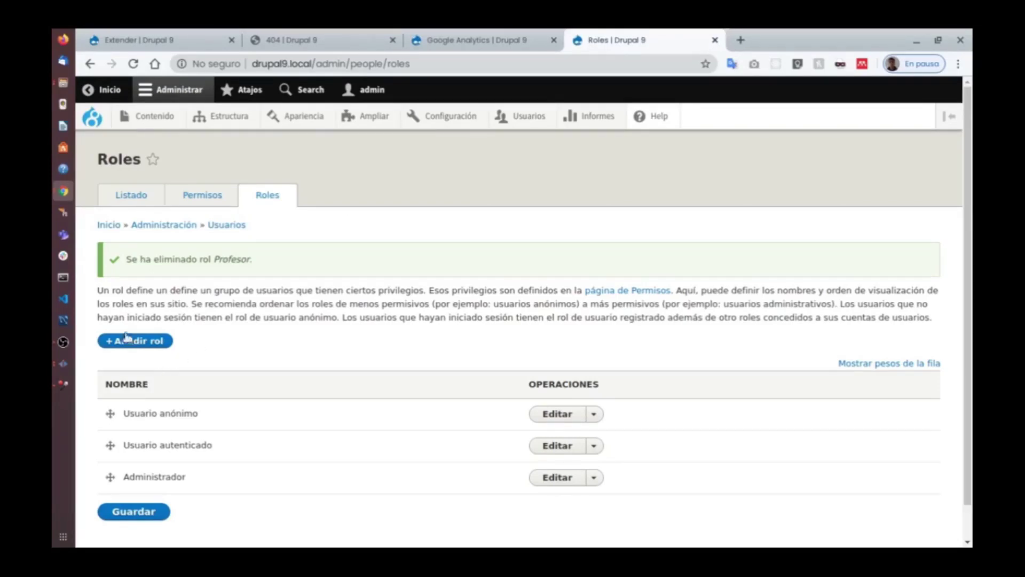
Review the permissions table, highlighting the Administer AddToAny permission and its warning.
click(200, 200)
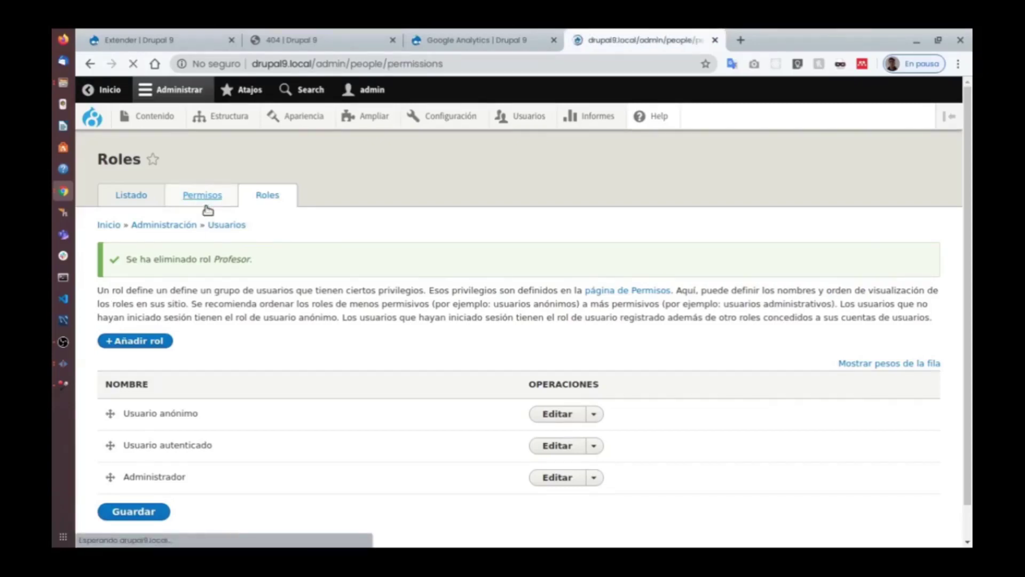
scroll(417, 310, down, 3)
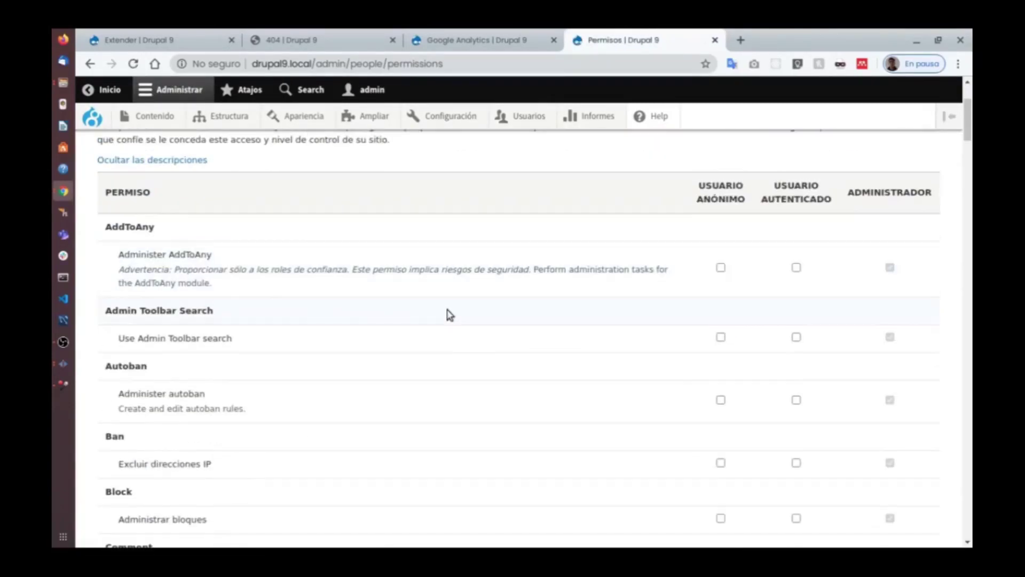
drag(227, 259, 121, 256)
drag(228, 284, 137, 274)
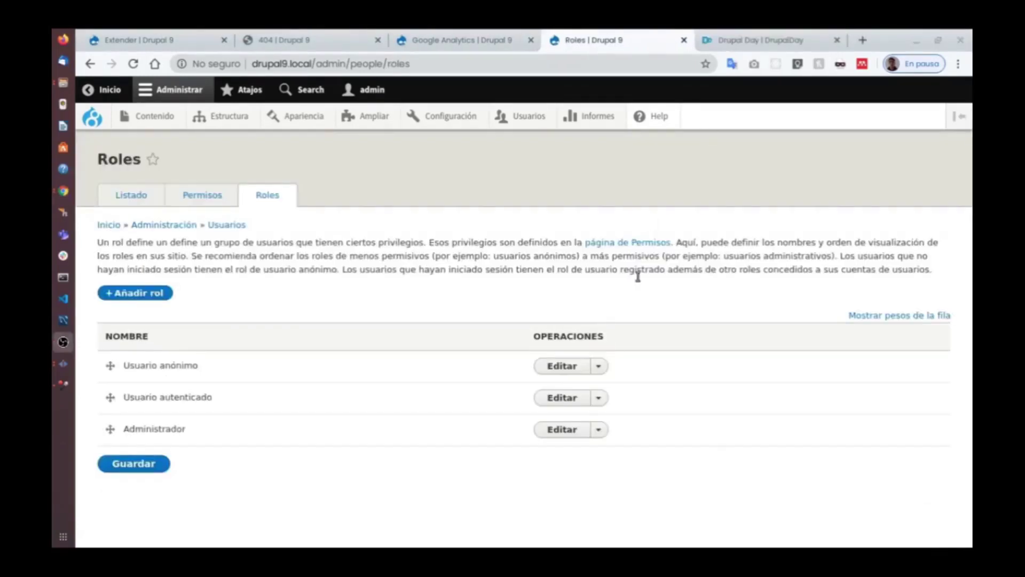
click(234, 198)
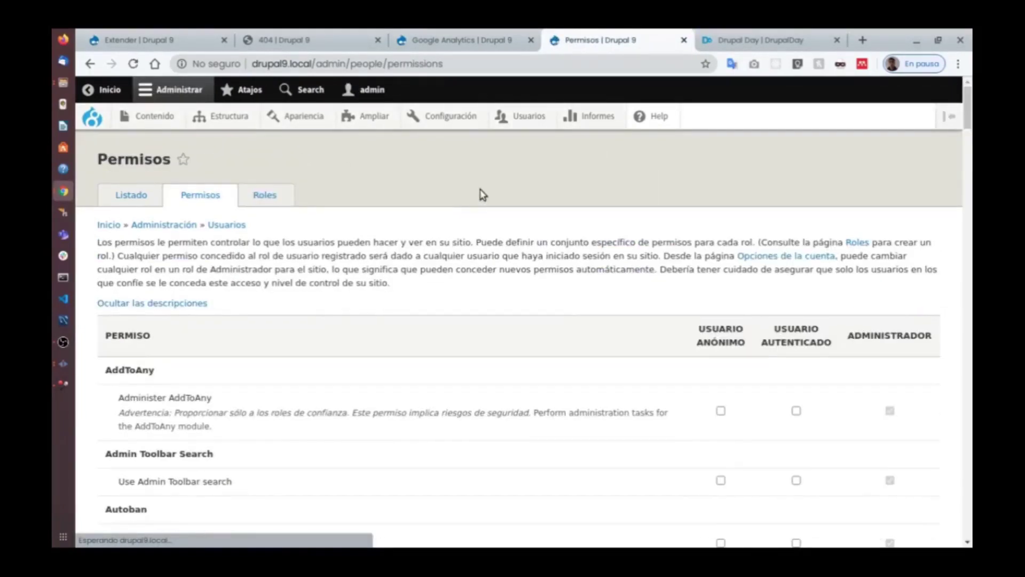
Open the Informes overview listing log messages, status report and 403/404 reports.
click(591, 117)
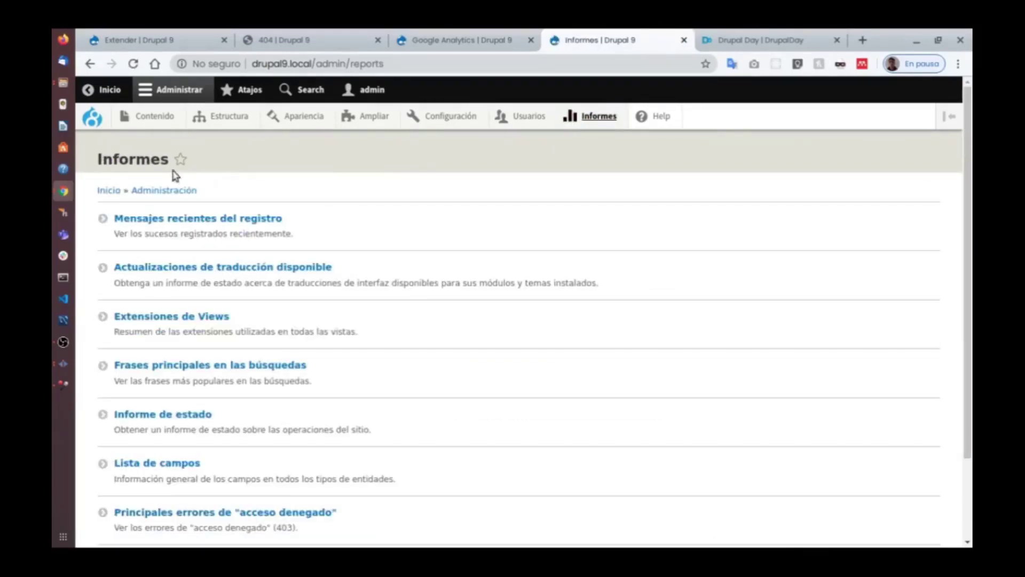
mouse_move(363, 118)
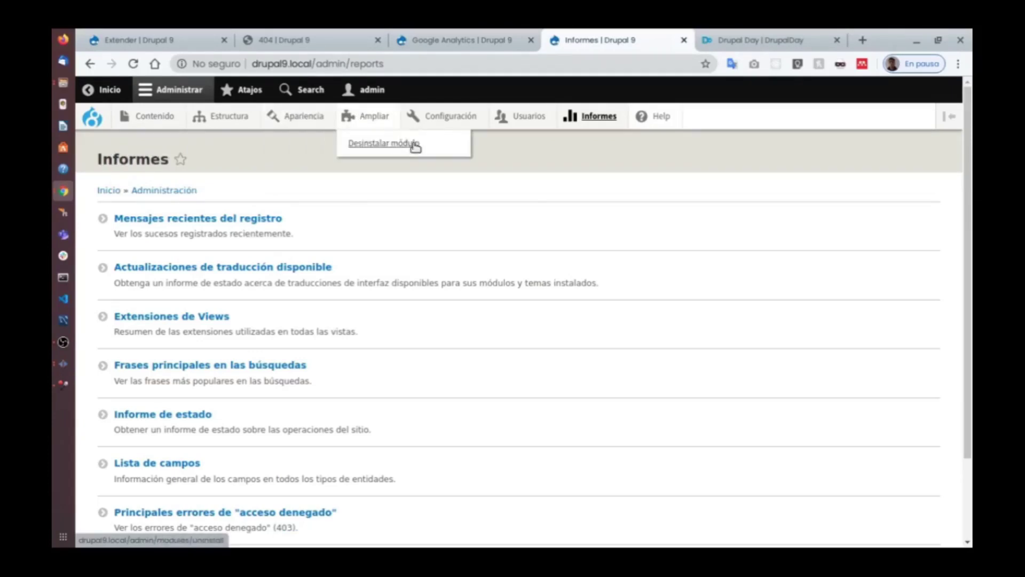
mouse_move(518, 122)
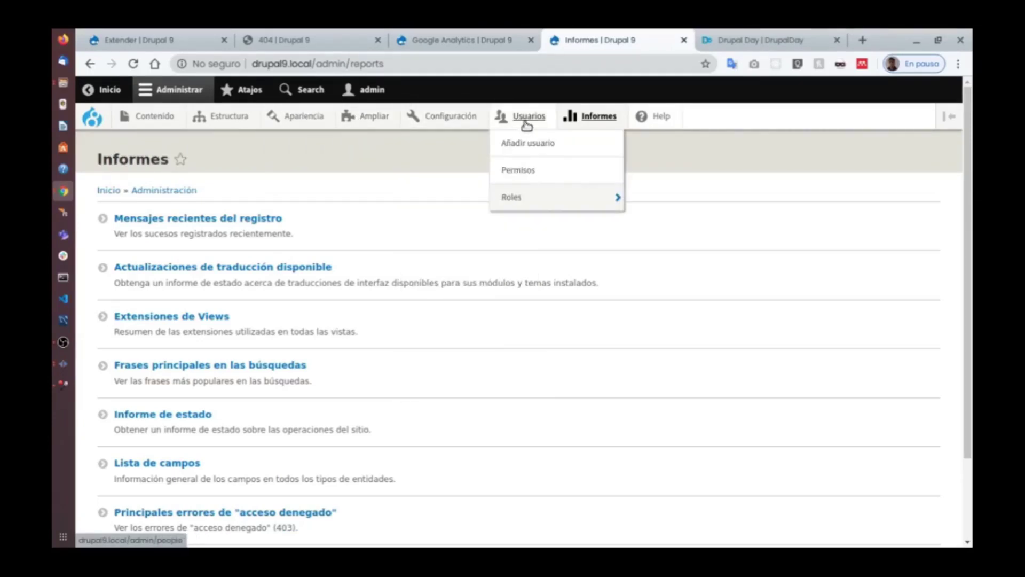
mouse_move(587, 125)
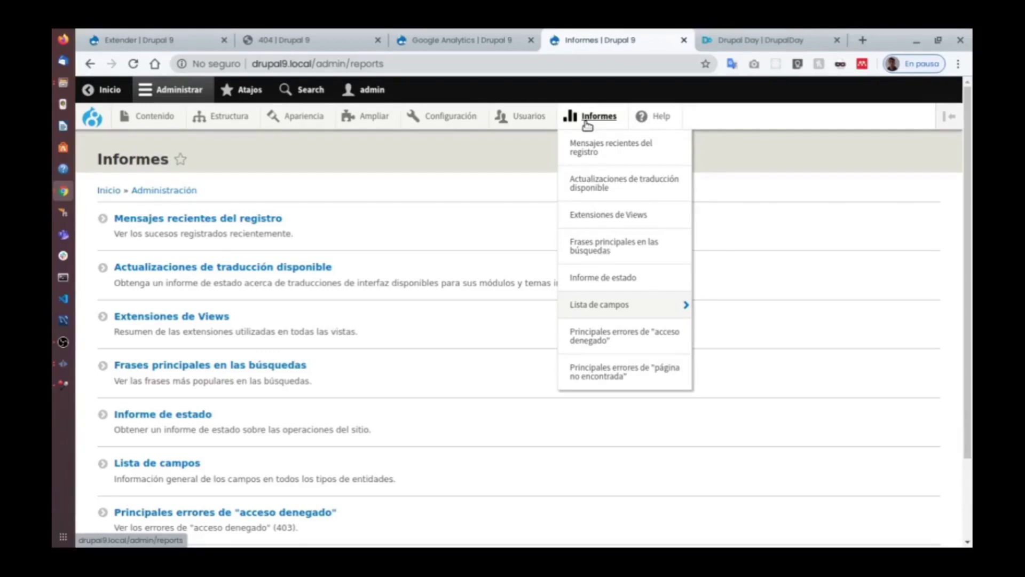
scroll(352, 332, down, 3)
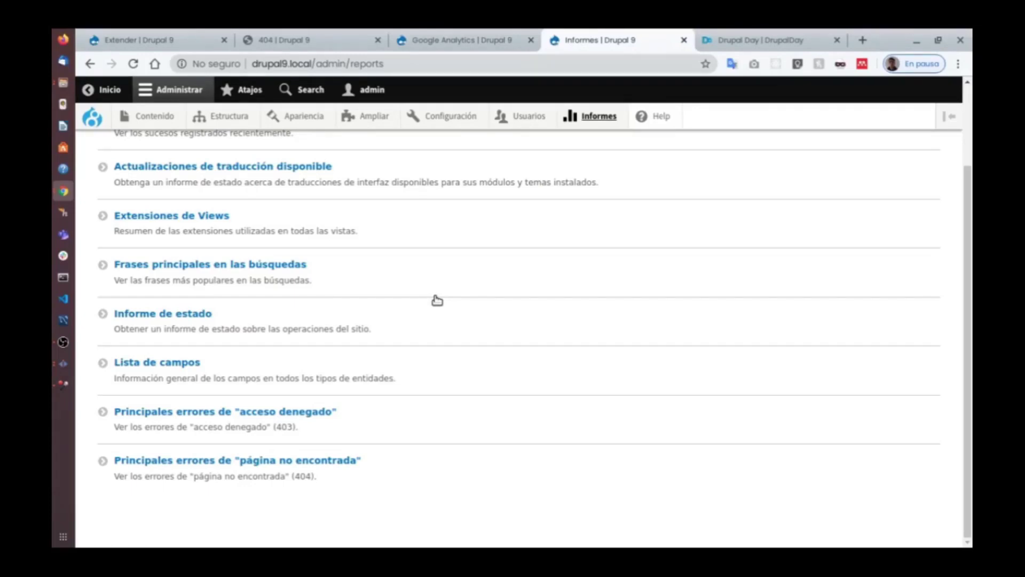
click(262, 460)
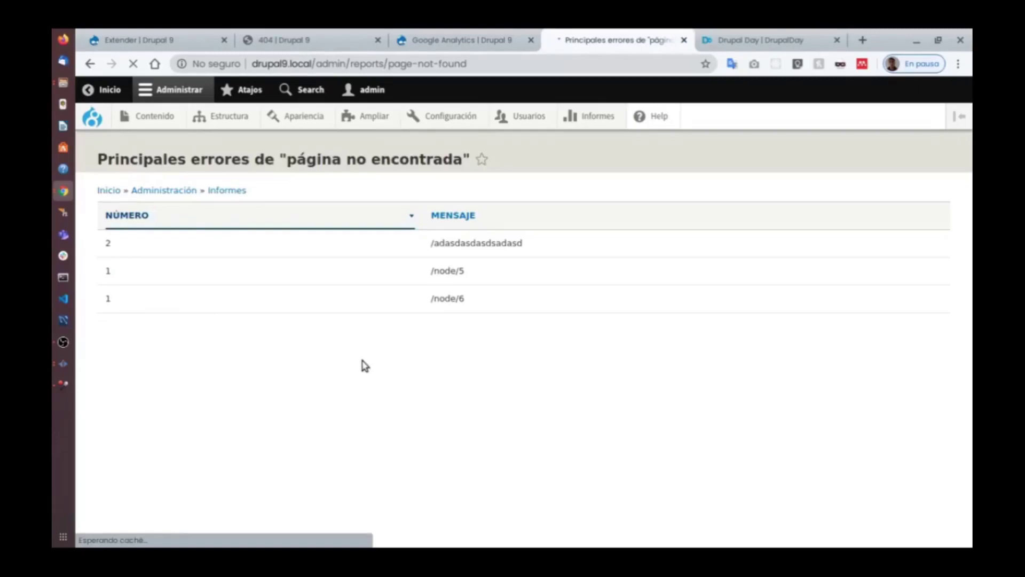
drag(535, 242, 440, 233)
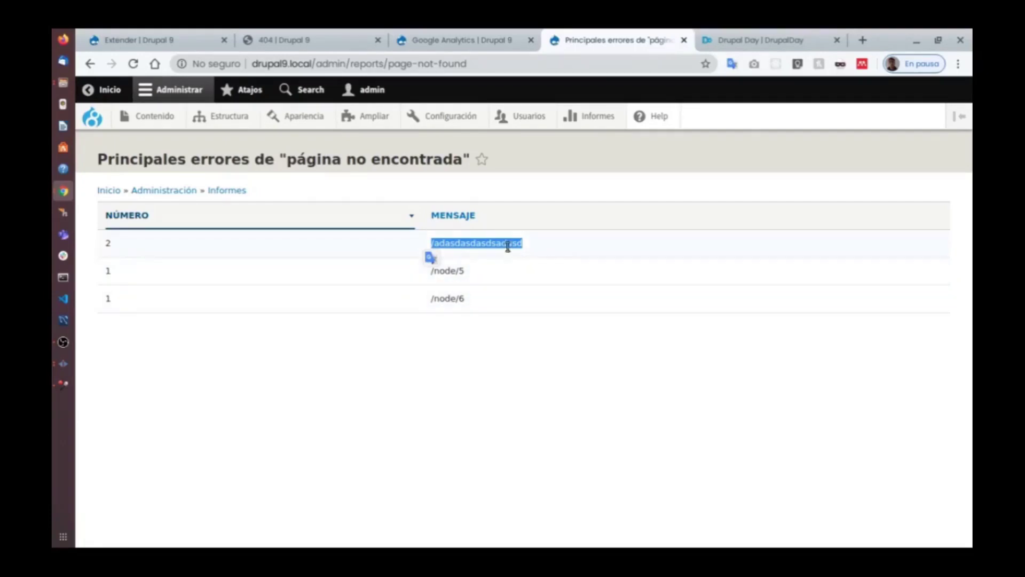
click(93, 65)
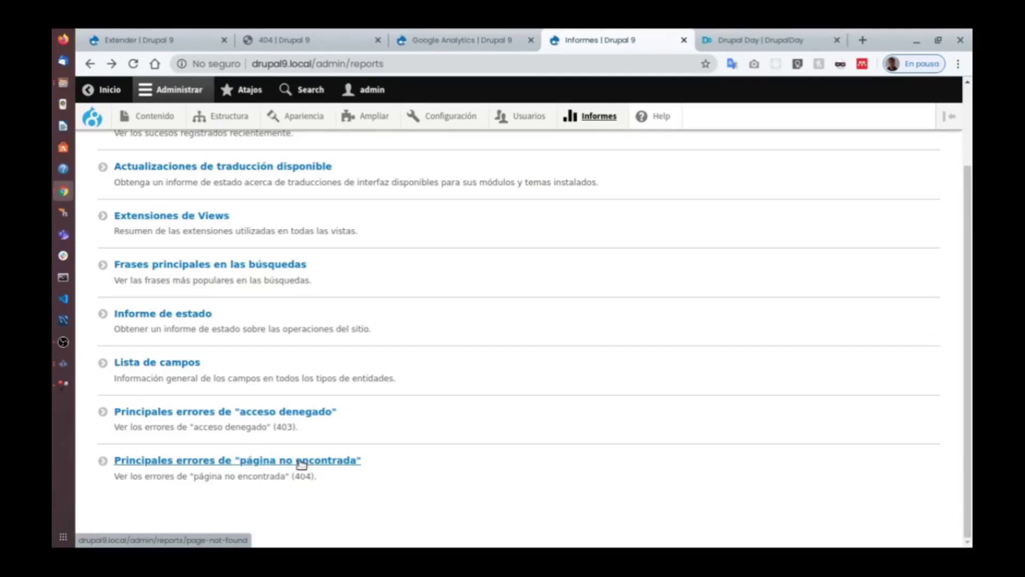
scroll(257, 408, up, 2)
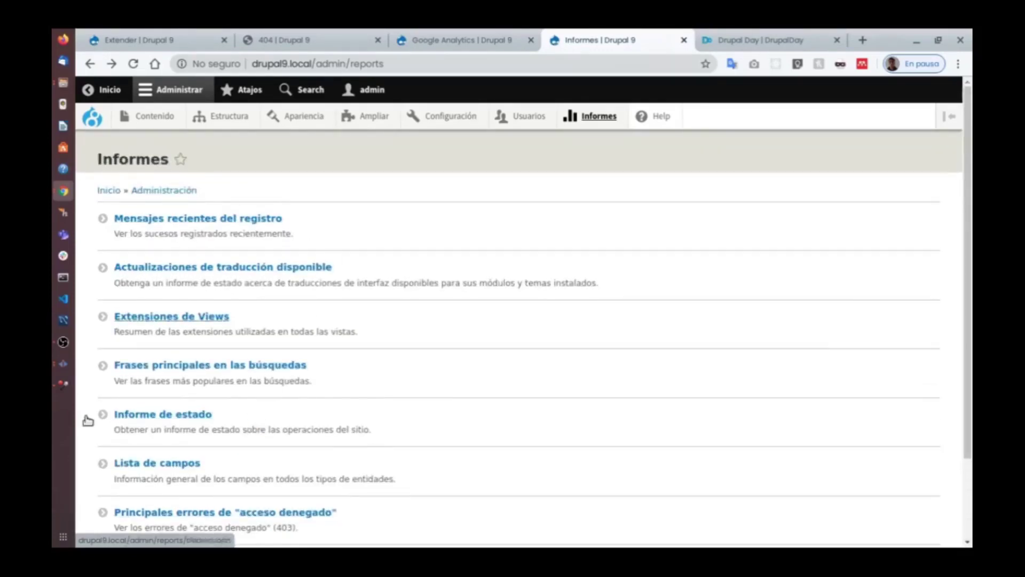
scroll(304, 338, down, 2)
scroll(314, 350, up, 2)
Open 'Informe de estado' and scroll through its error, warnings and passed checks.
click(210, 413)
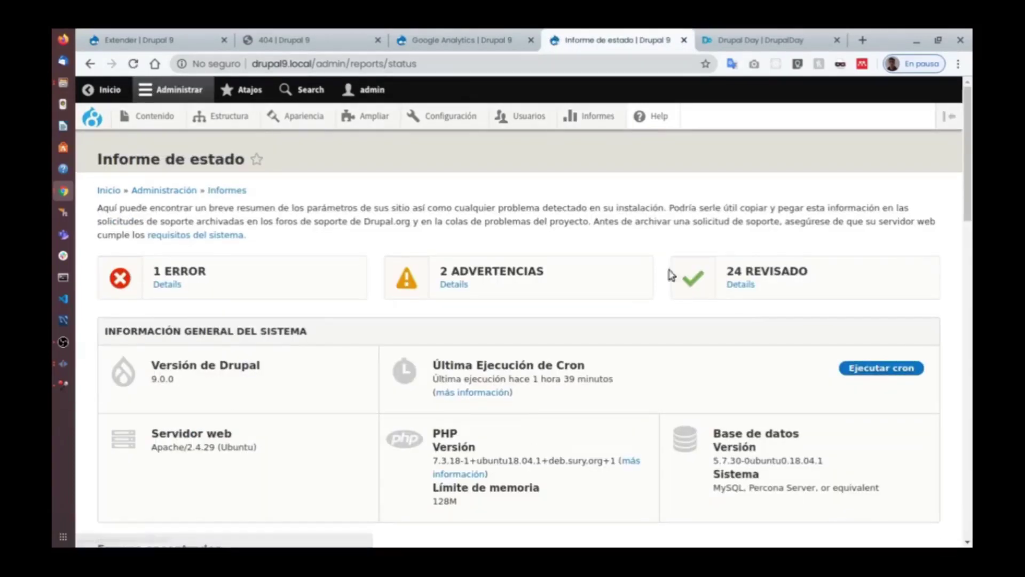
scroll(442, 419, down, 12)
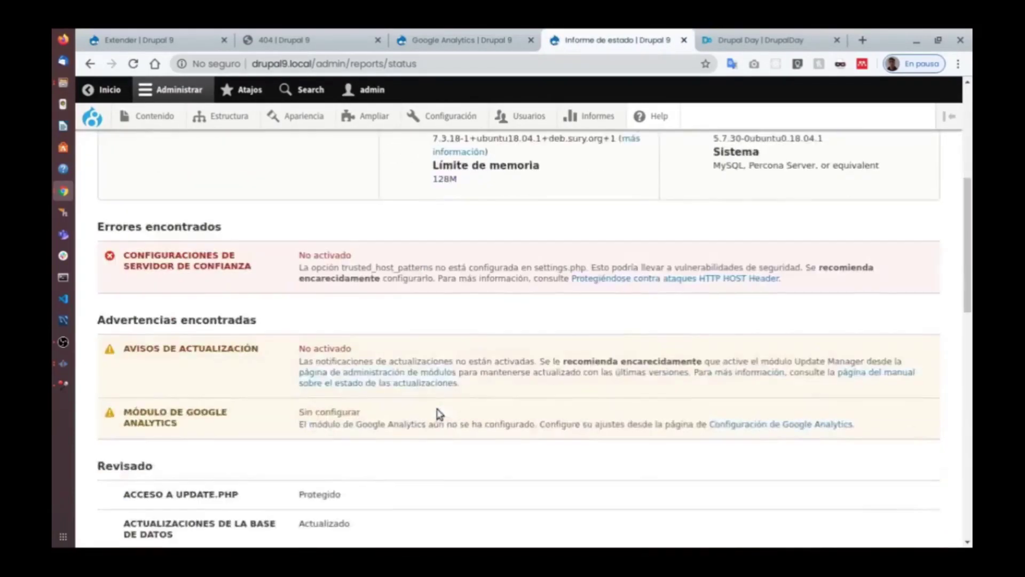
scroll(442, 419, down, 8)
drag(967, 469, 960, 126)
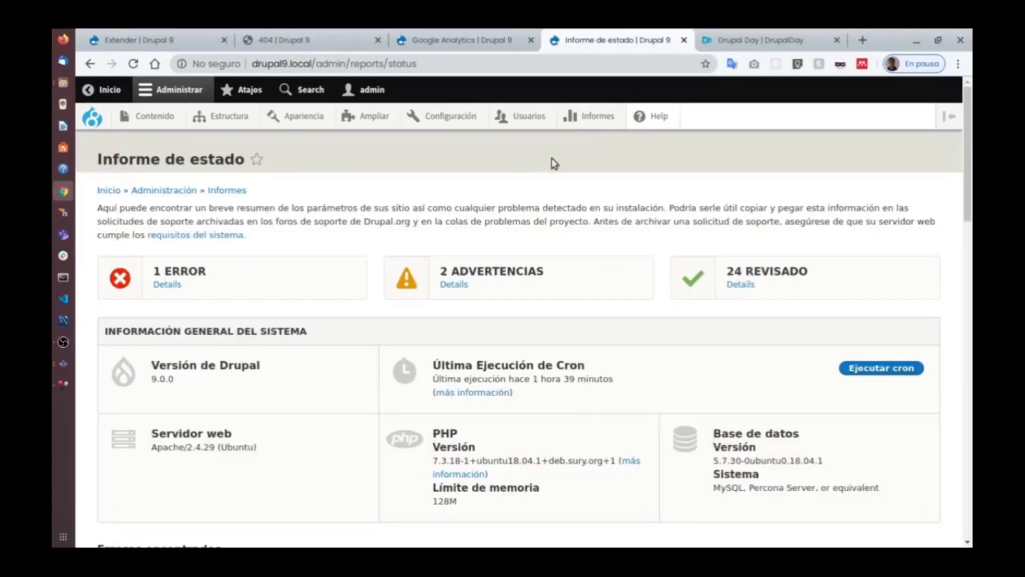
mouse_move(588, 120)
Bring forward the window showing DrupalDay Colombia (node/12) and look over the admin toolbar menus.
key(alt+Tab)
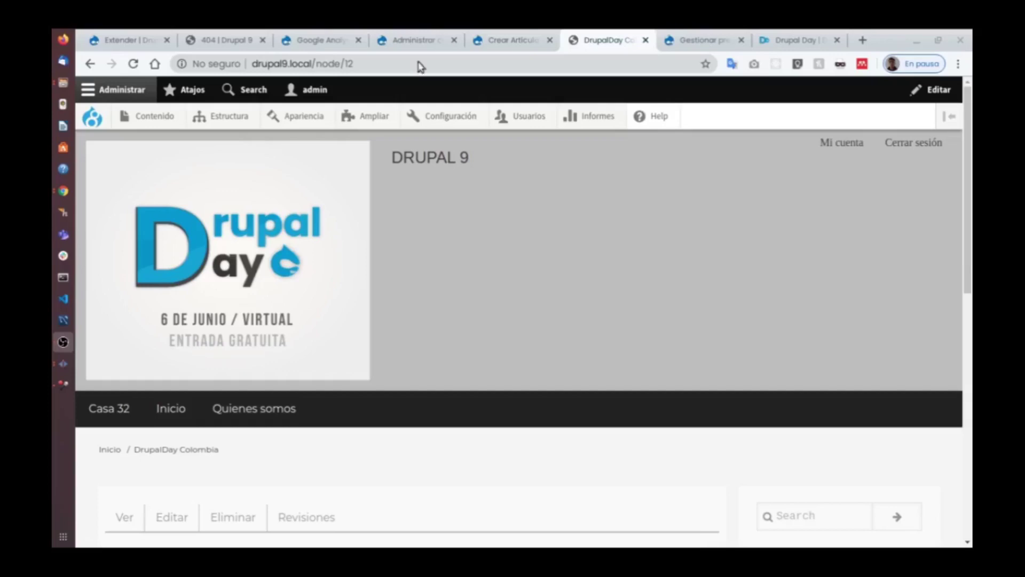
mouse_move(166, 121)
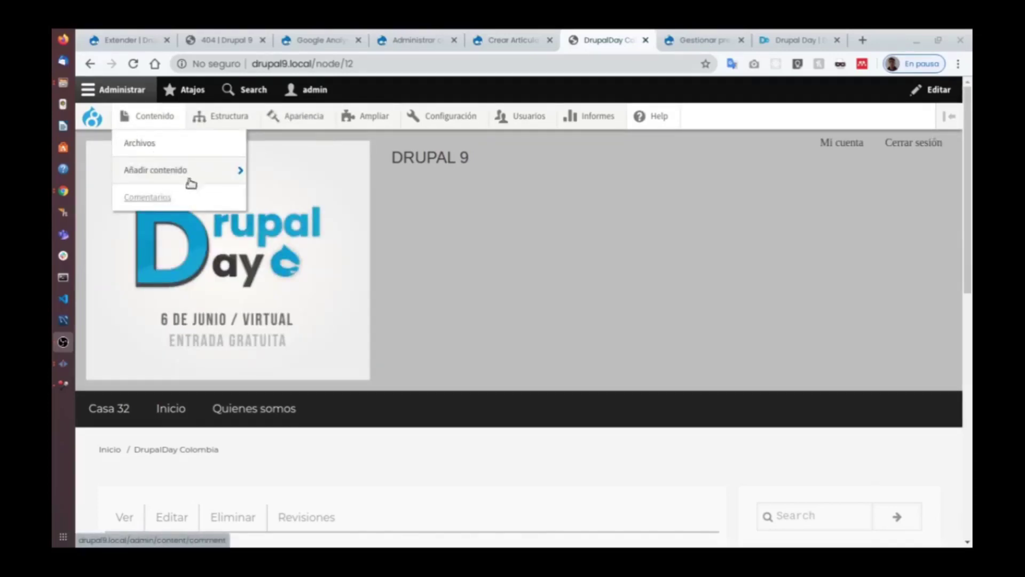
mouse_move(216, 118)
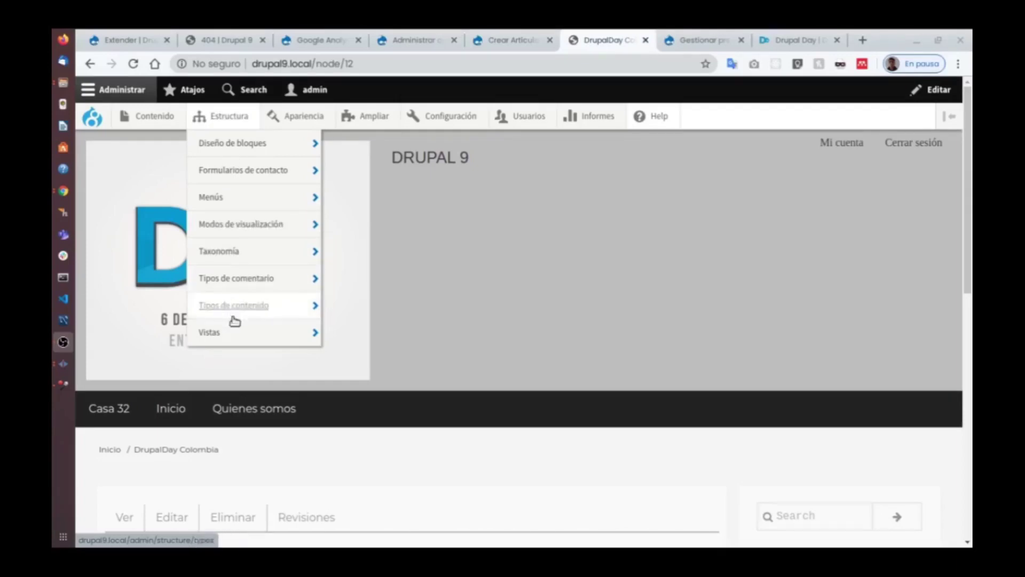
mouse_move(293, 120)
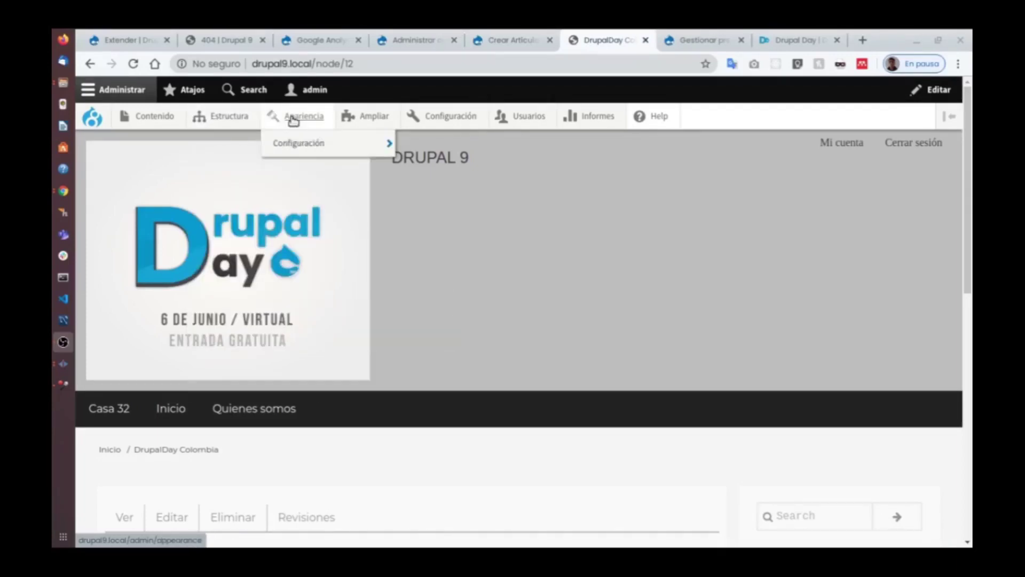
mouse_move(372, 119)
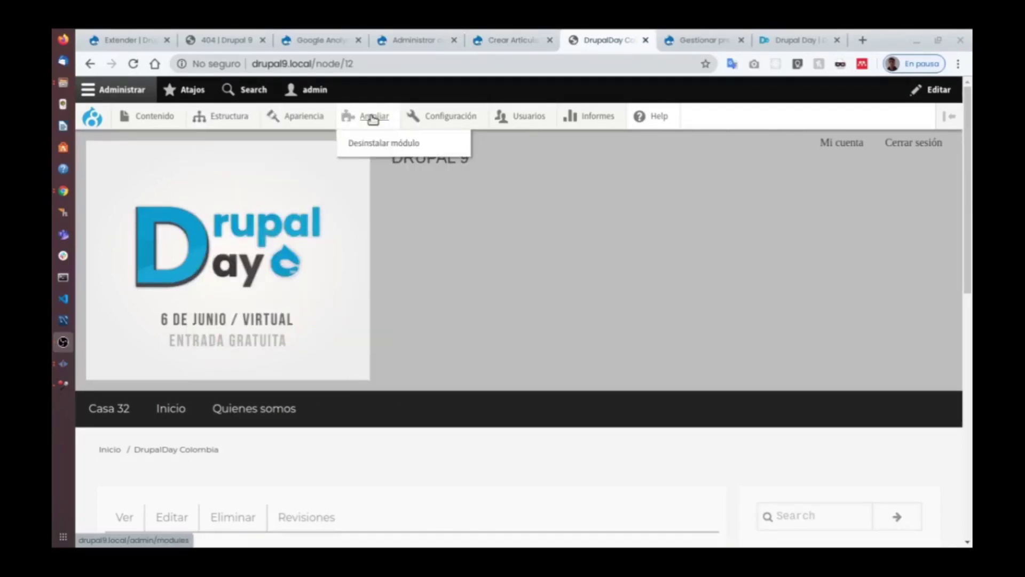
mouse_move(435, 115)
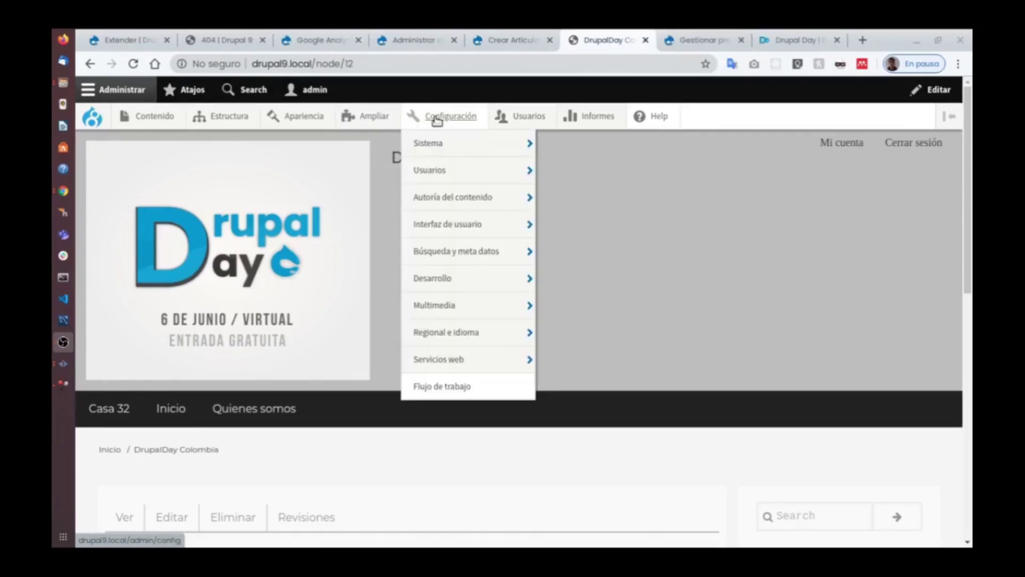
mouse_move(514, 118)
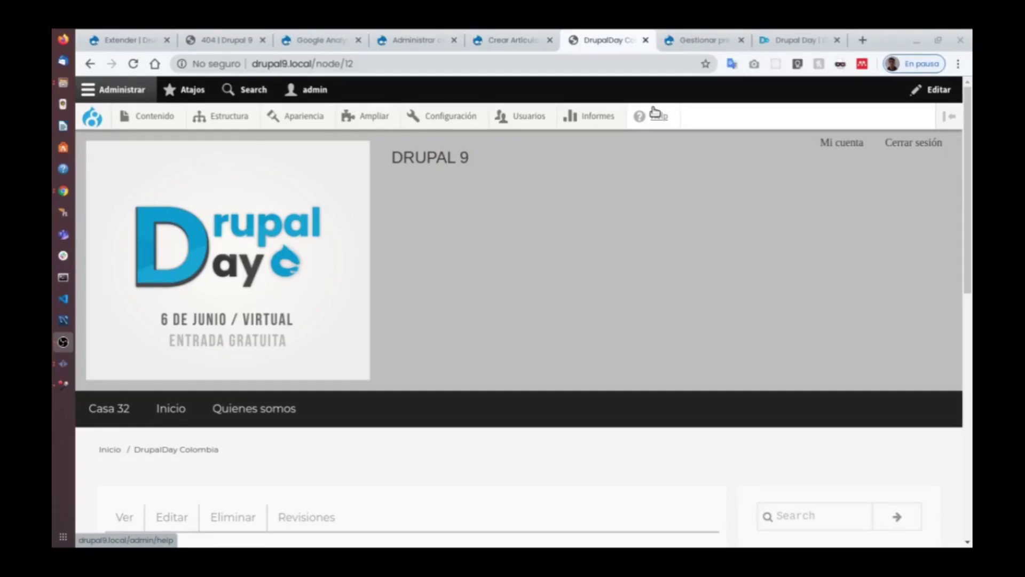
click(656, 114)
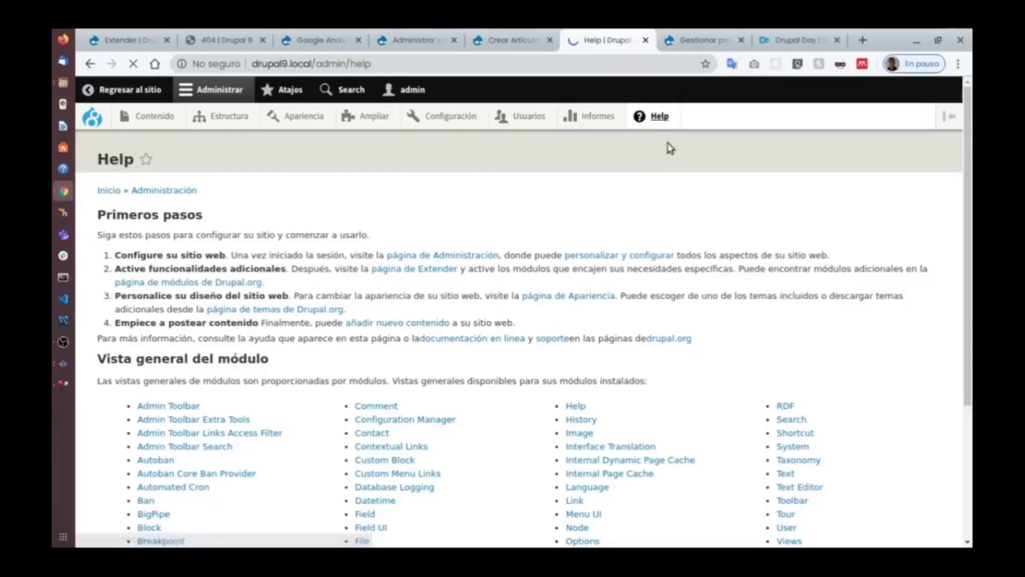
scroll(668, 157, down, 4)
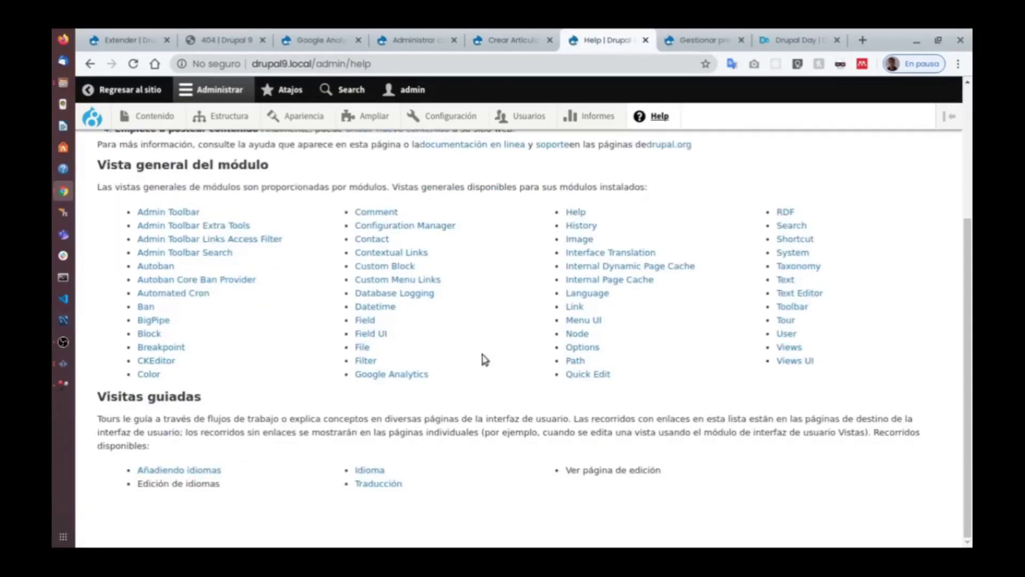
scroll(682, 386, up, 4)
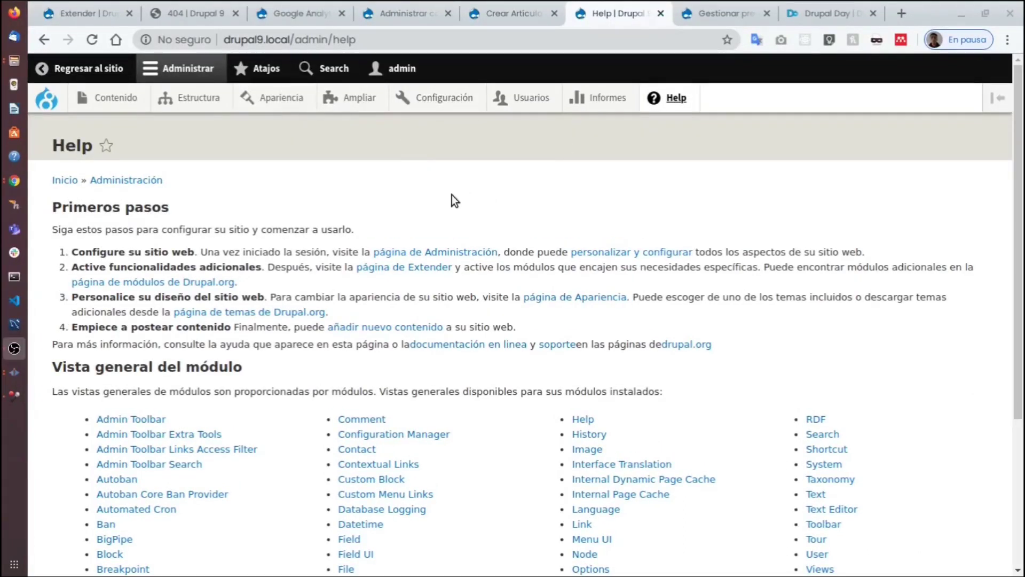
mouse_move(214, 106)
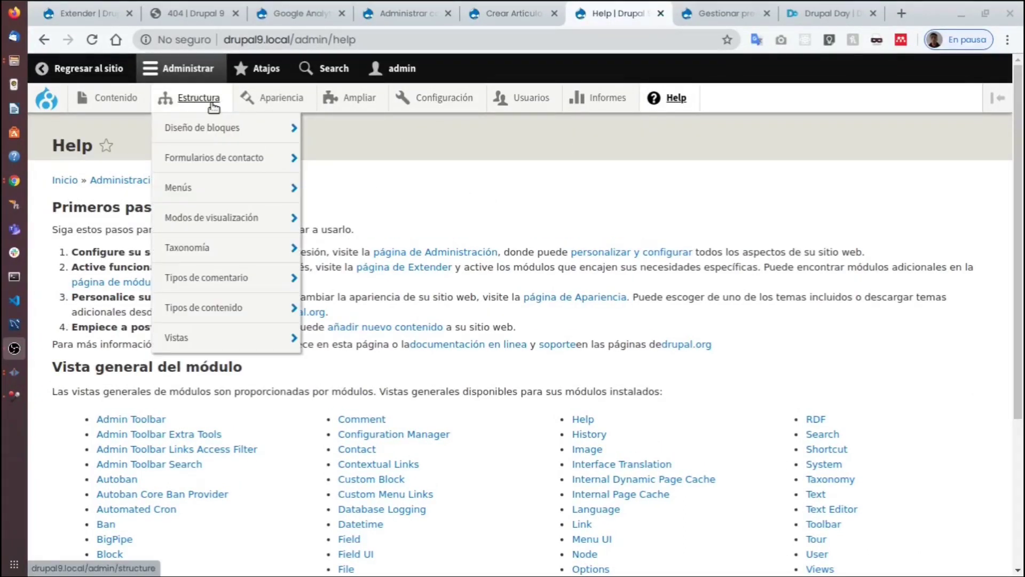
mouse_move(189, 334)
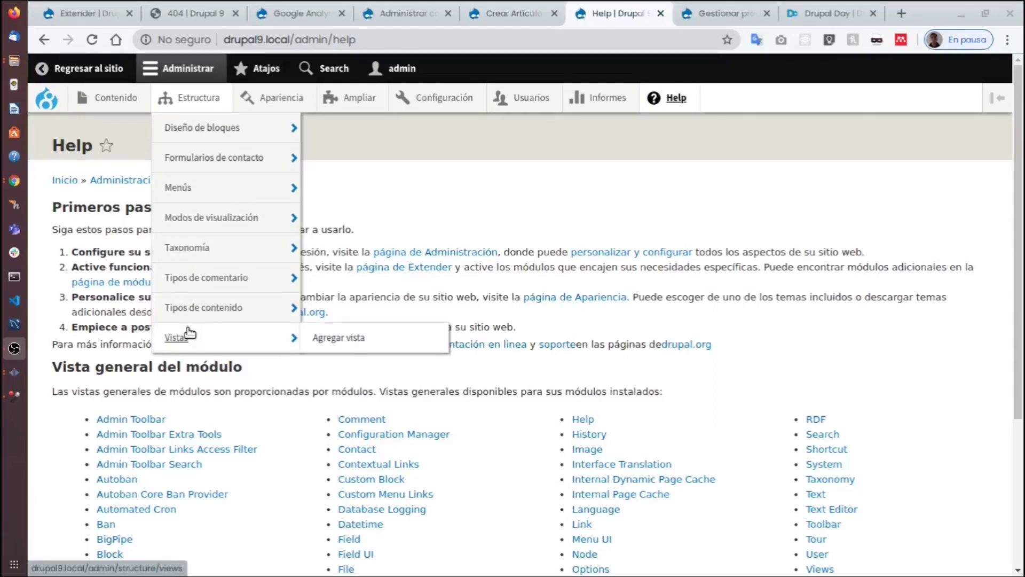
mouse_move(216, 282)
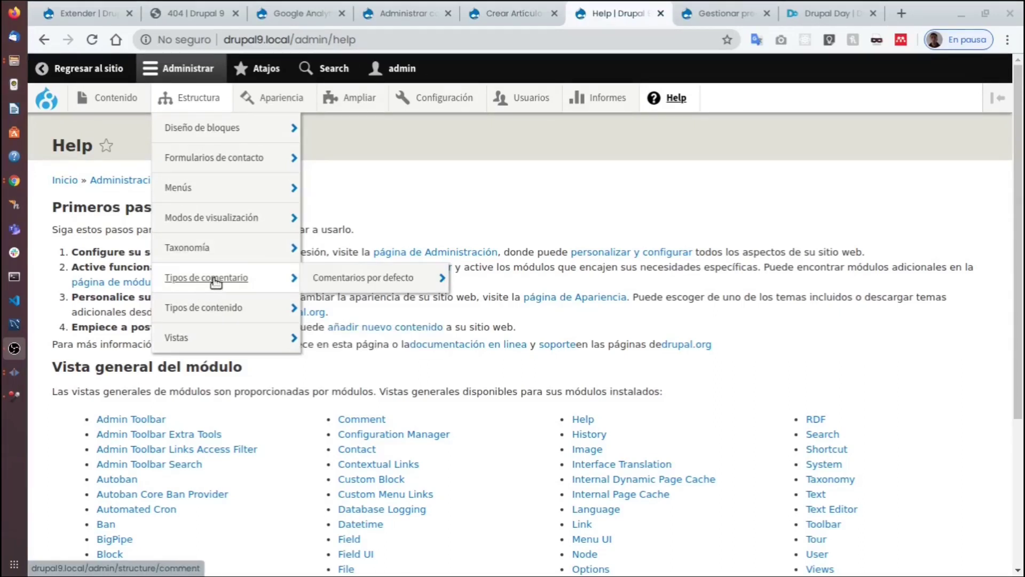
mouse_move(214, 249)
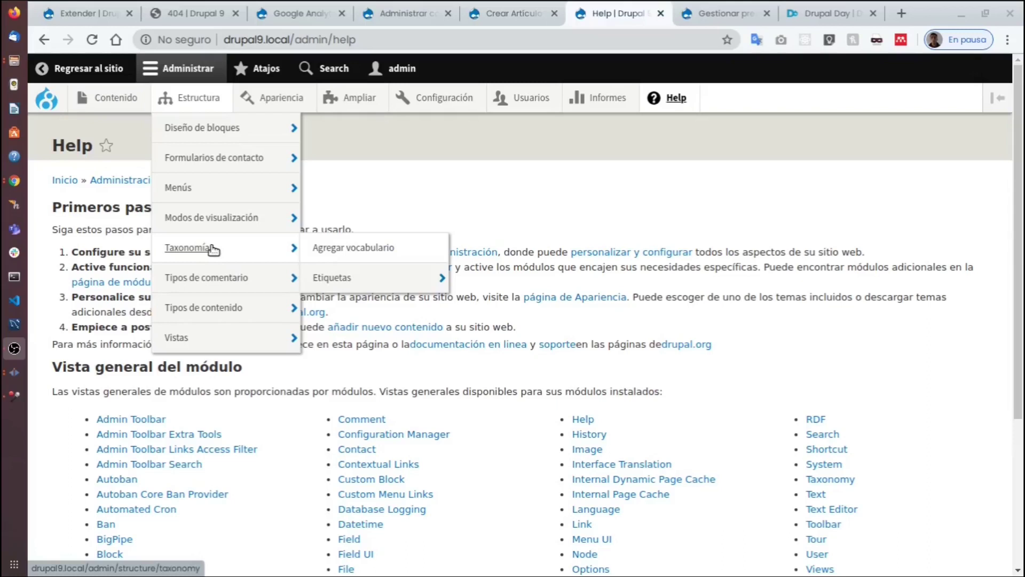
mouse_move(216, 226)
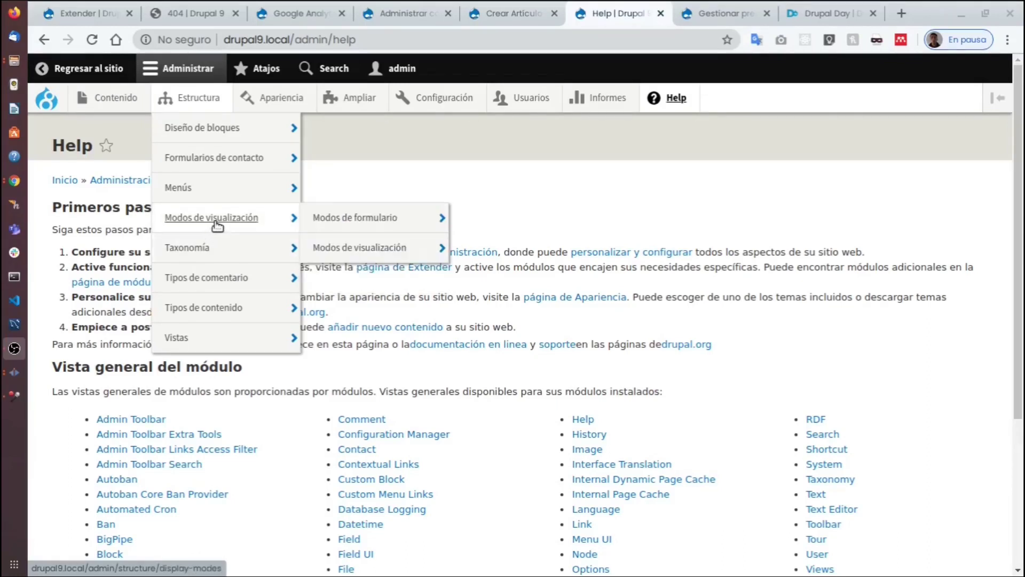
mouse_move(228, 161)
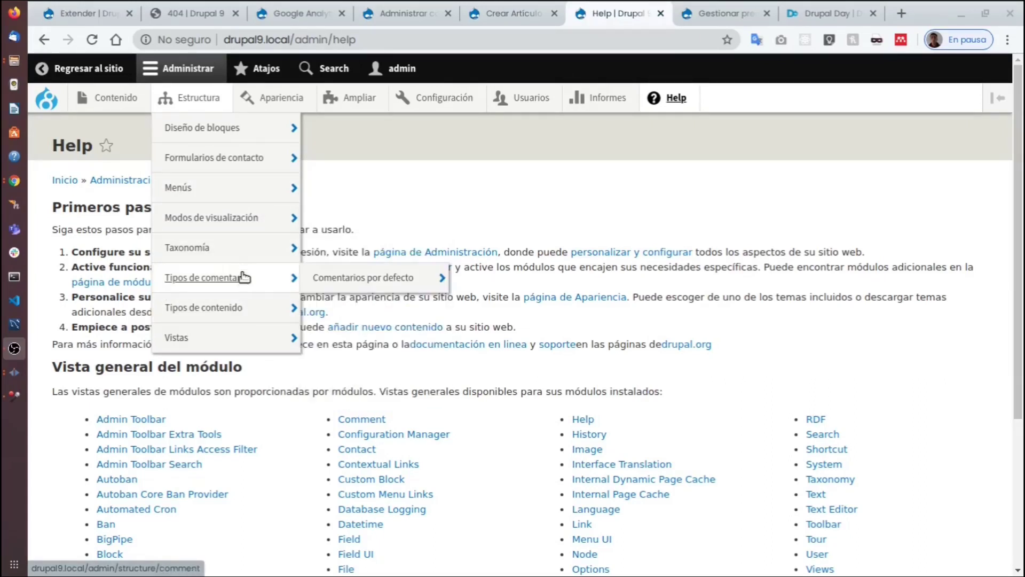
Switch to the private browsing window still showing the 404 page.
mouse_move(393, 281)
key(super+w)
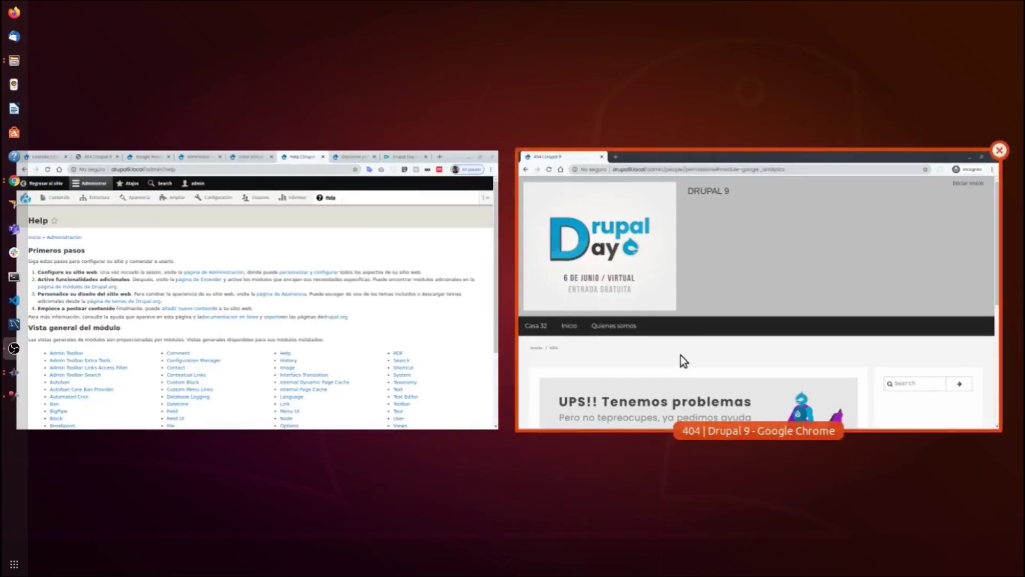
click(678, 341)
scroll(458, 336, down, 9)
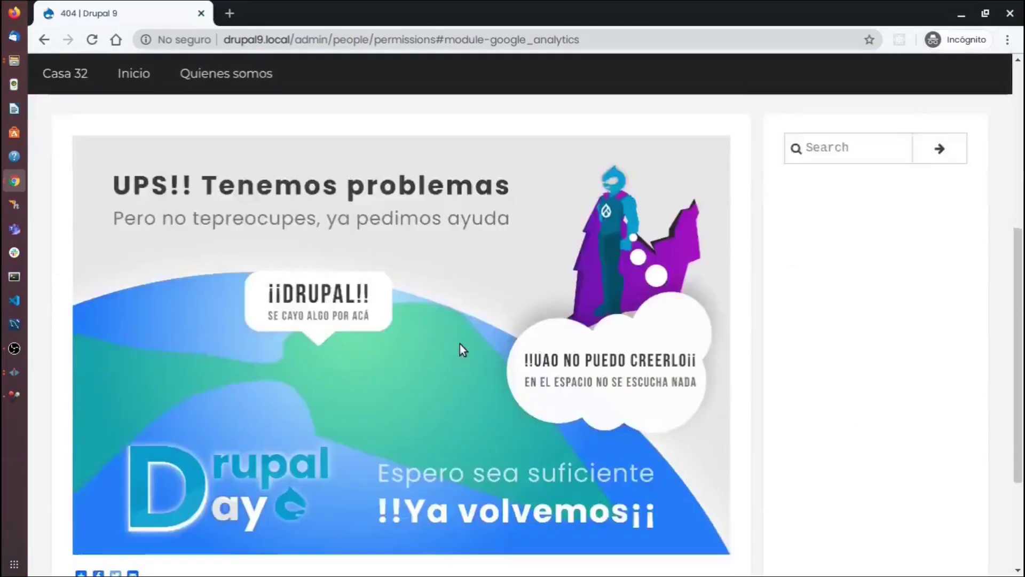
scroll(459, 344, up, 6)
scroll(459, 346, up, 3)
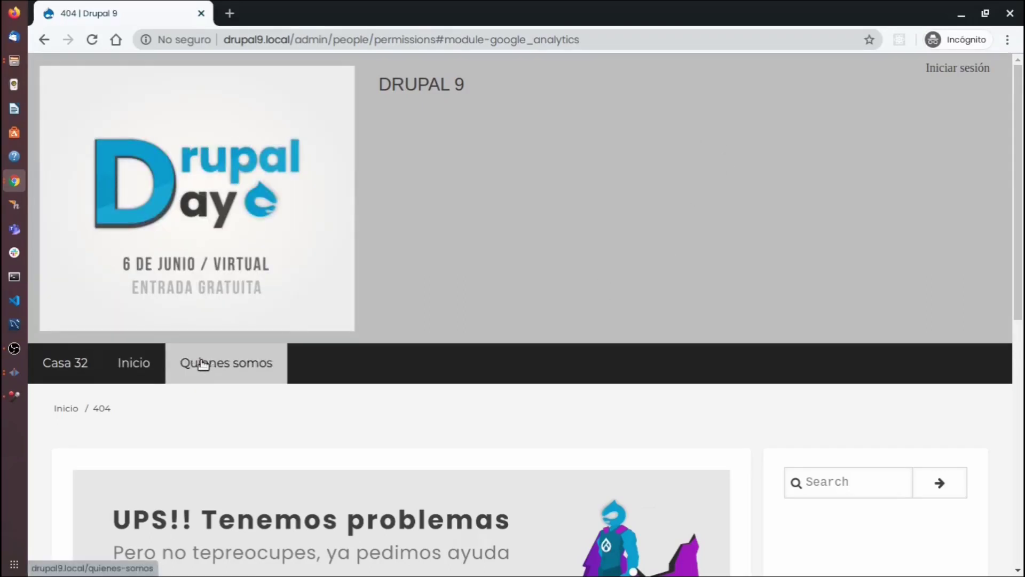
scroll(263, 306, down, 3)
scroll(331, 315, down, 5)
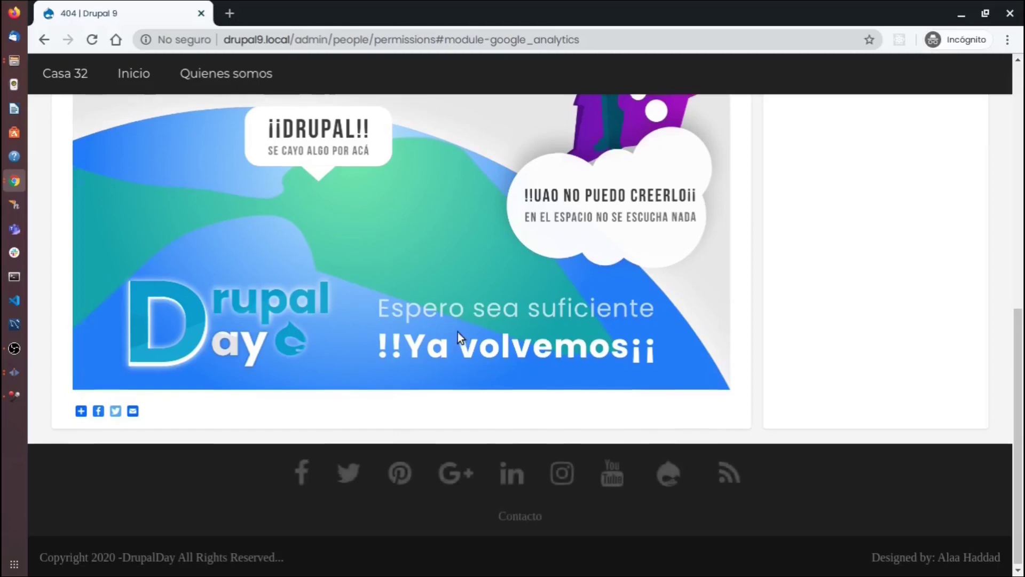
scroll(457, 332, up, 10)
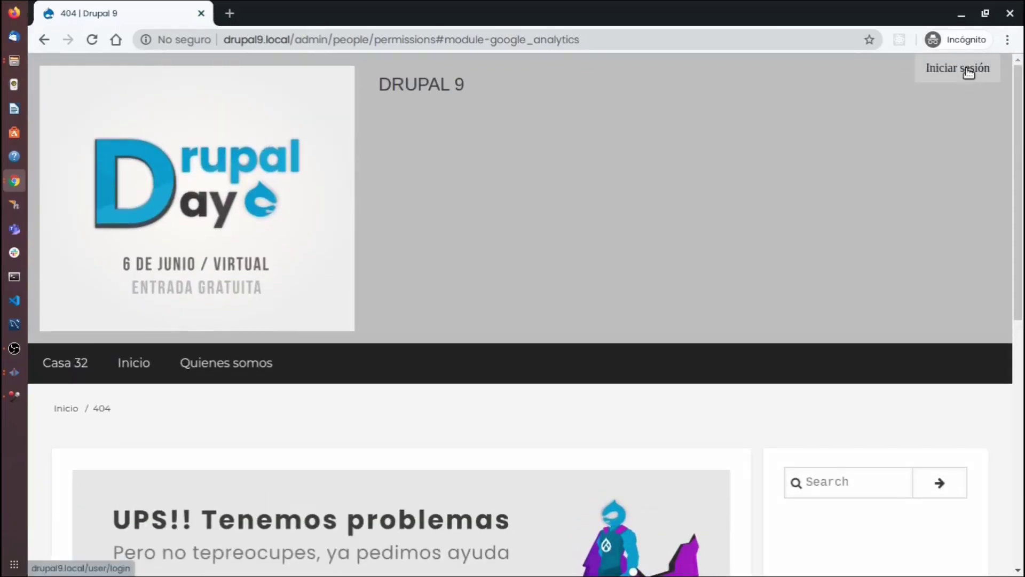
Go to the site's login page, pick the saved username and enter the account password.
click(963, 72)
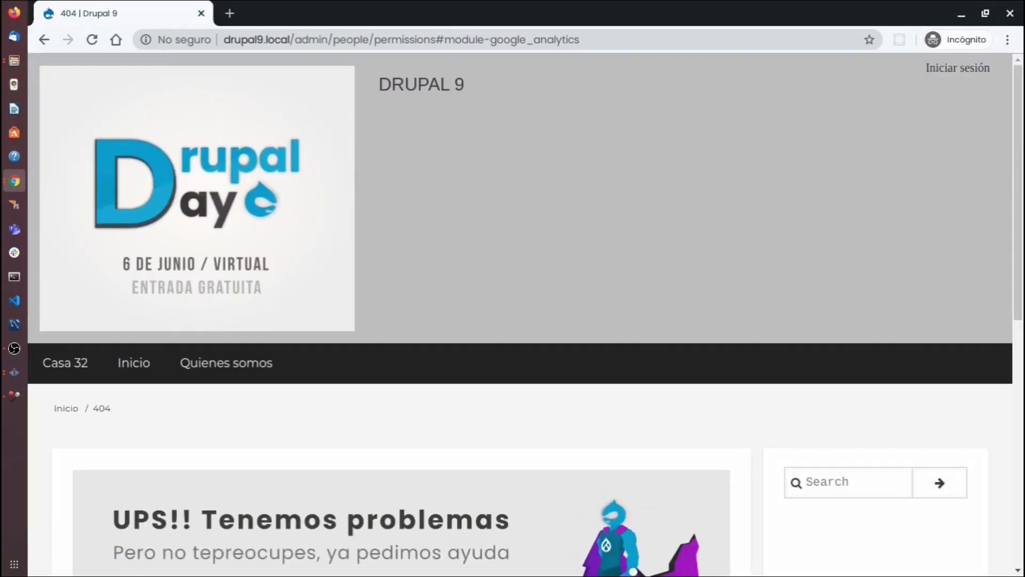
click(973, 67)
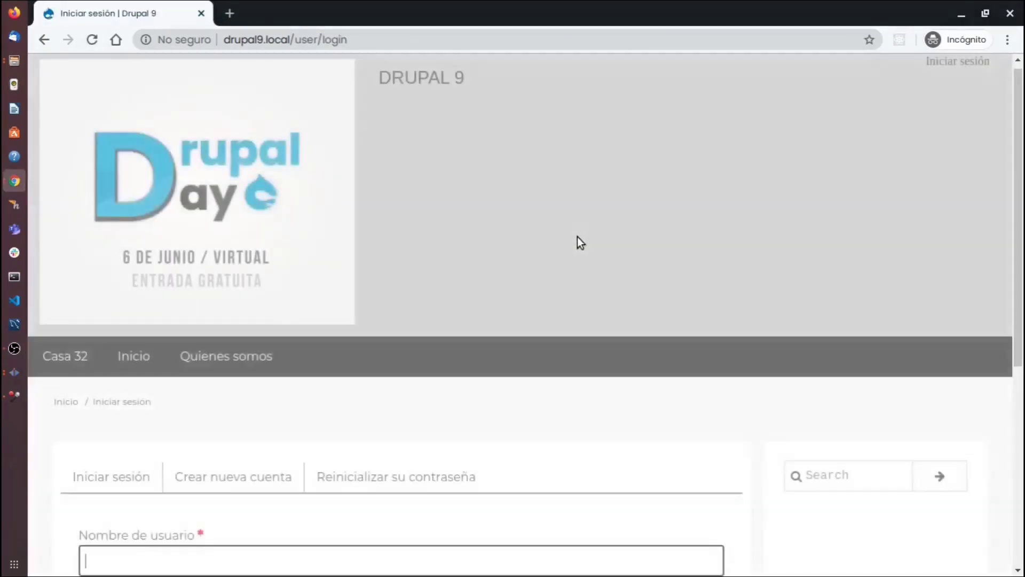
scroll(282, 389, down, 3)
key(Down)
key(Down)
key(Down)
key(Down)
key(Down)
key(Down)
key(Return)
click(160, 482)
text(******)
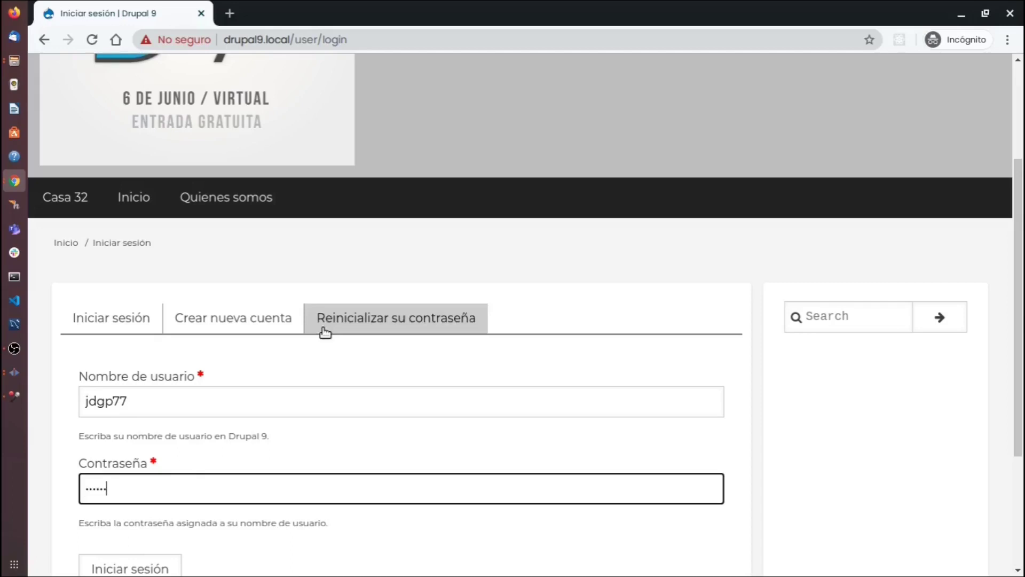
scroll(324, 332, down, 4)
Log in and open the 'Que paso en la casa 32' article.
click(147, 392)
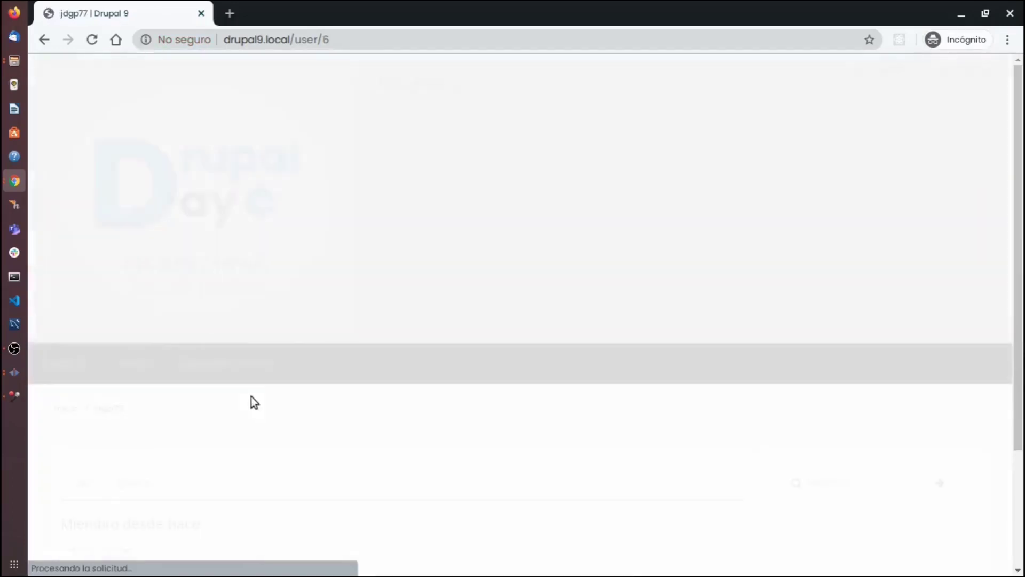
scroll(562, 231, down, 3)
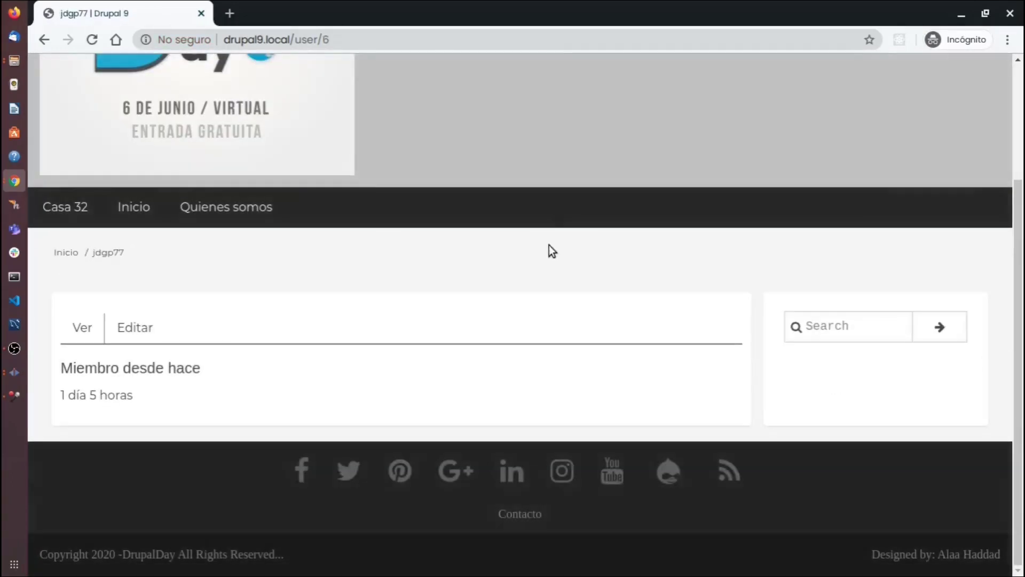
click(68, 210)
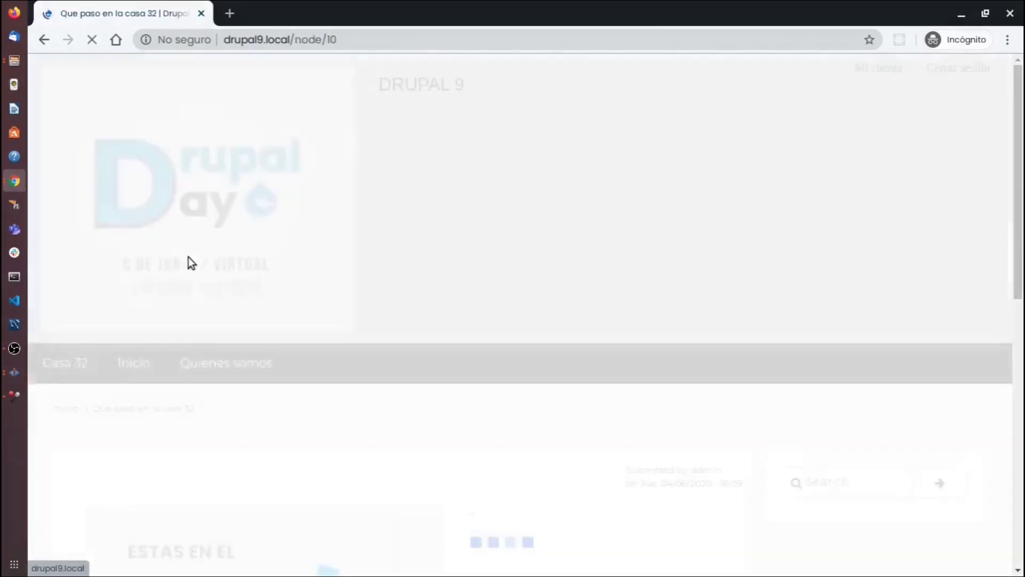
scroll(531, 190, down, 15)
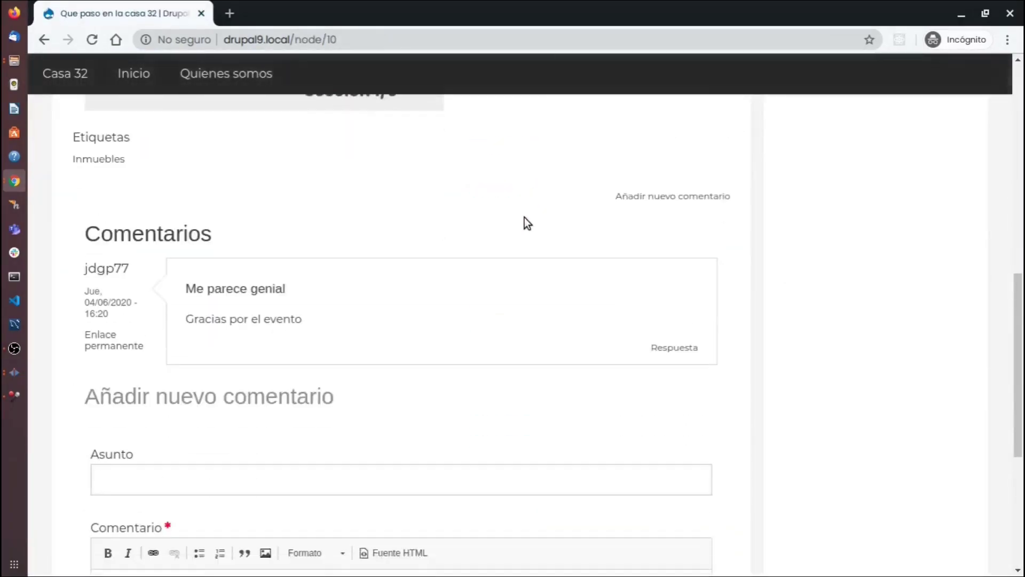
Move between the comment form's Asunto and Comentario fields on the article.
click(331, 307)
scroll(339, 327, down, 3)
click(367, 300)
scroll(368, 300, up, 3)
click(350, 265)
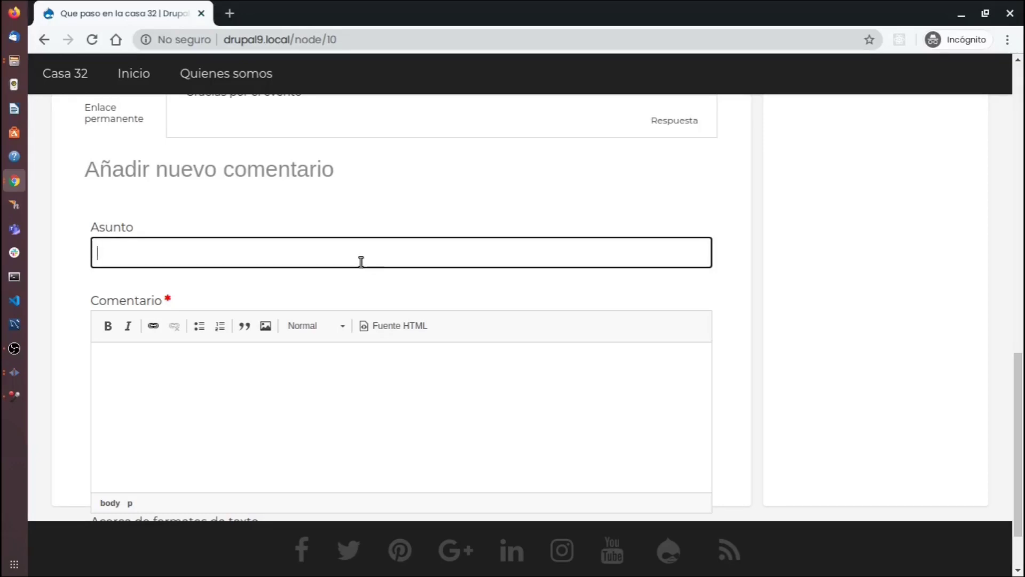
click(339, 392)
scroll(376, 414, down, 2)
scroll(376, 414, up, 4)
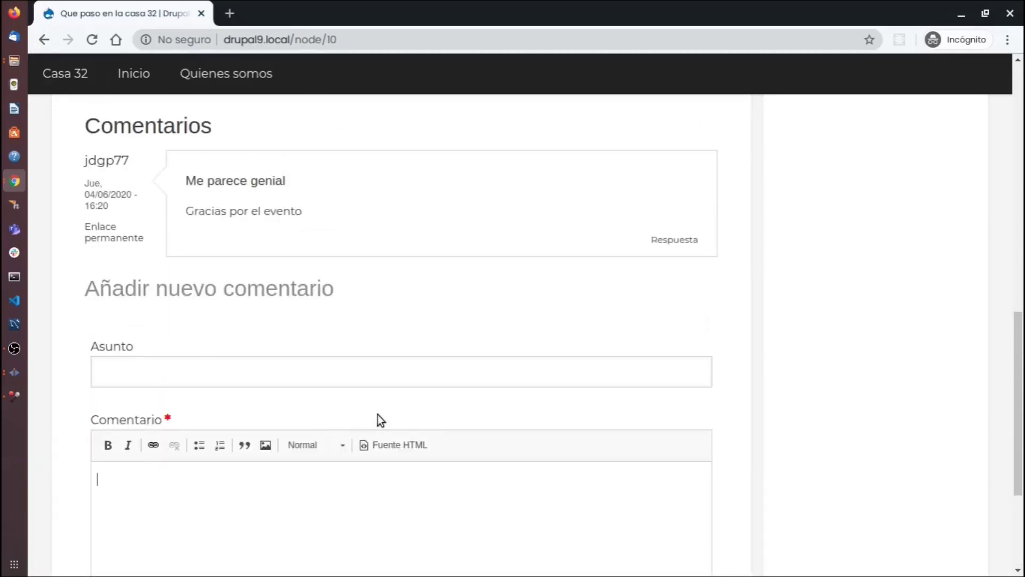
click(316, 369)
scroll(363, 386, down, 4)
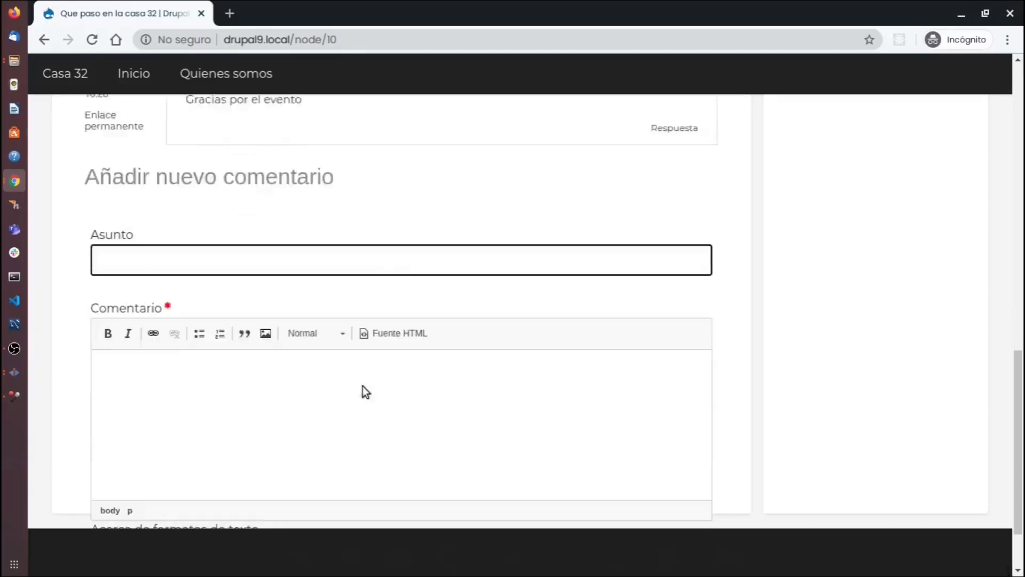
click(335, 330)
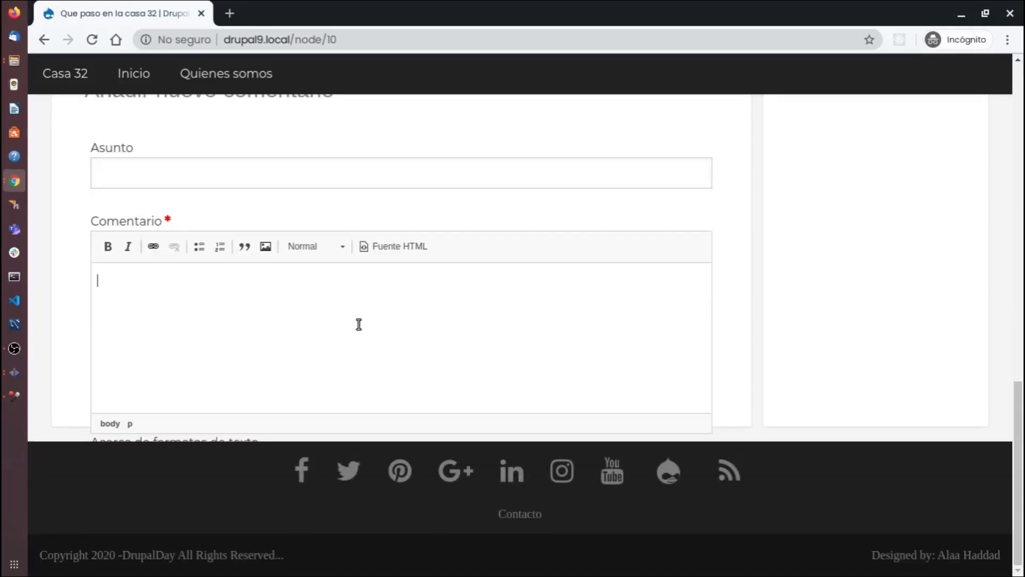
scroll(359, 324, up, 6)
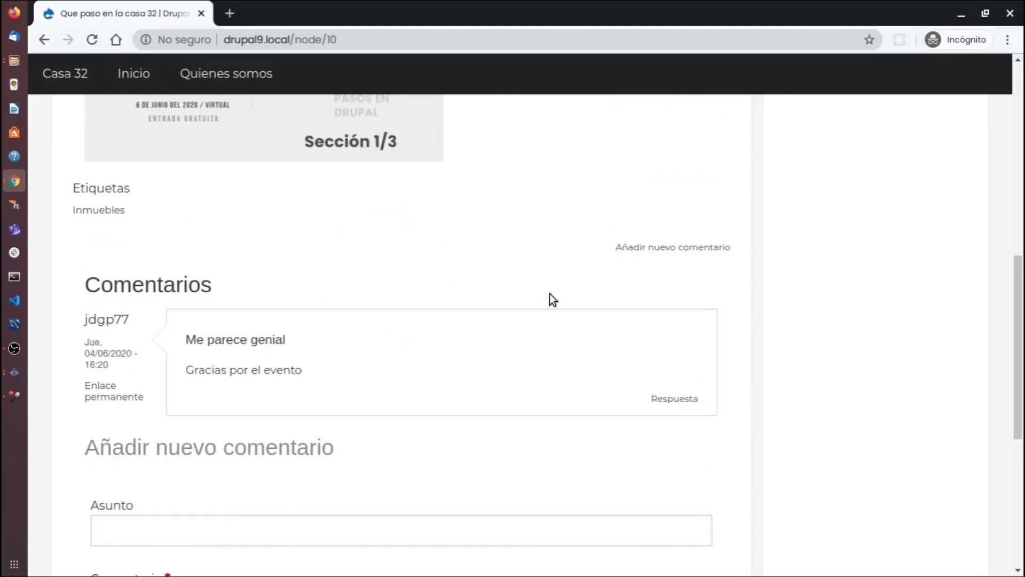
scroll(473, 314, down, 3)
key(super+w)
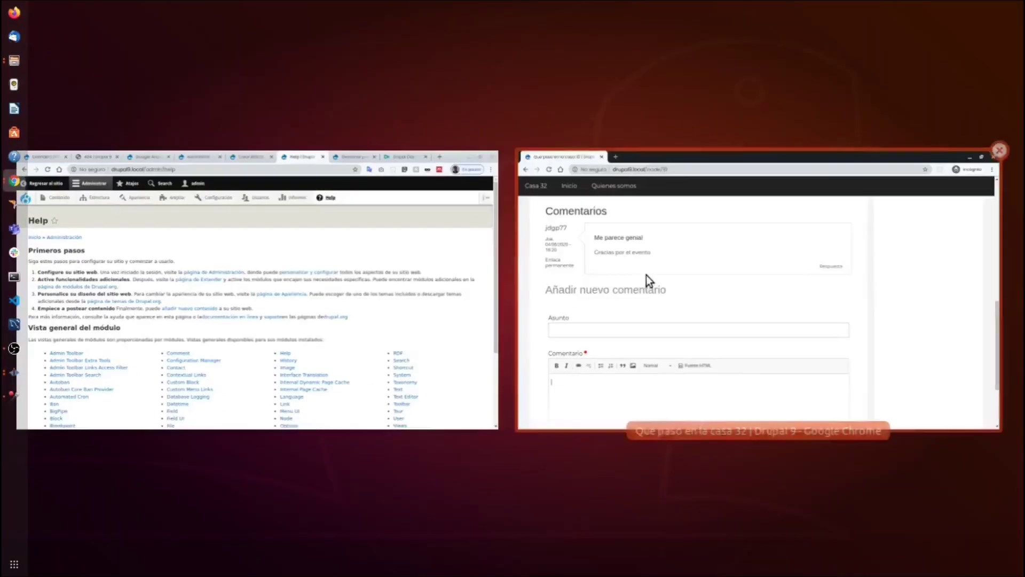
In the admin window, go to the Comentarios por defecto comment type's Administrar campos page.
click(248, 262)
mouse_move(171, 97)
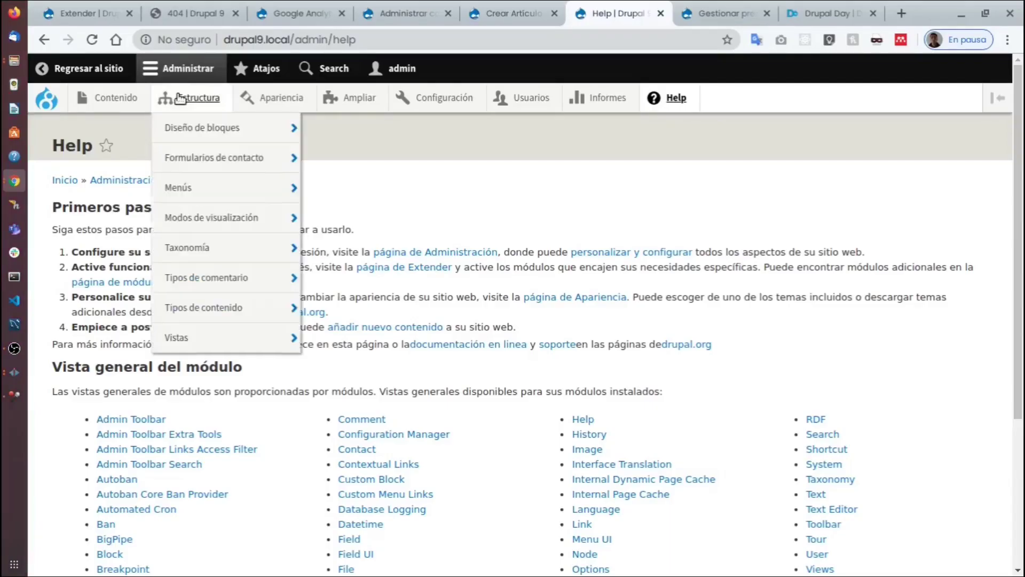
mouse_move(222, 274)
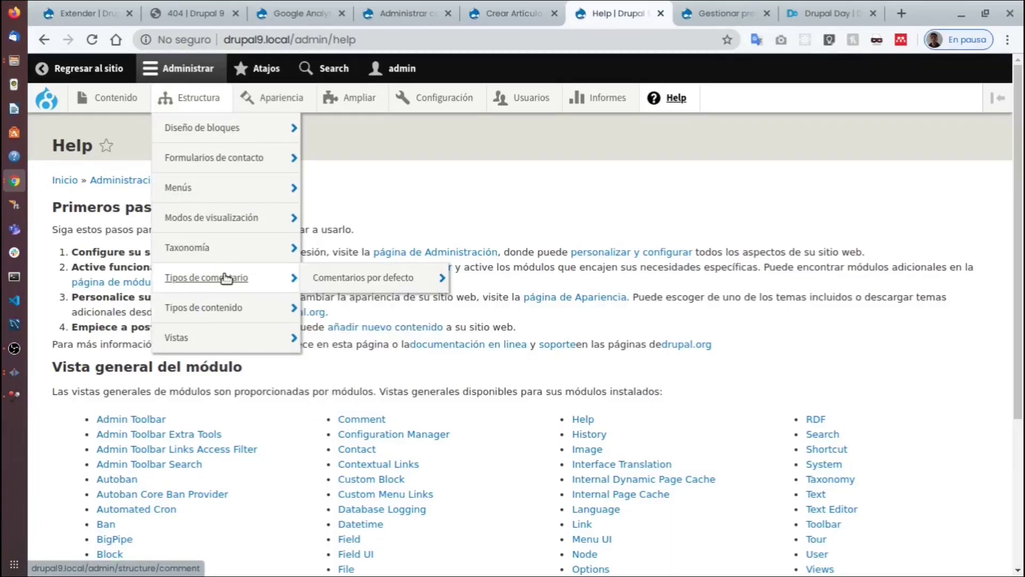
click(348, 282)
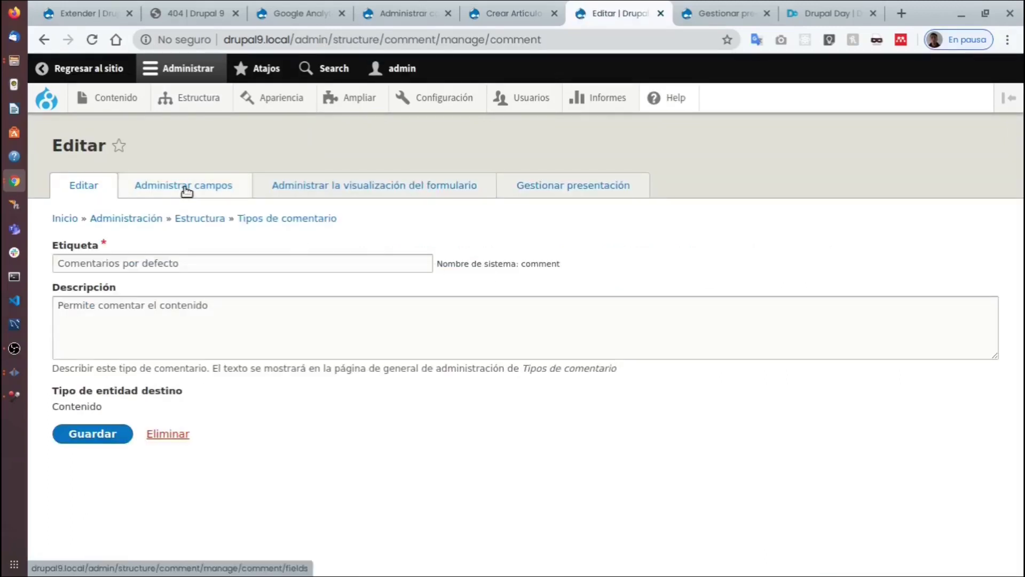
click(187, 191)
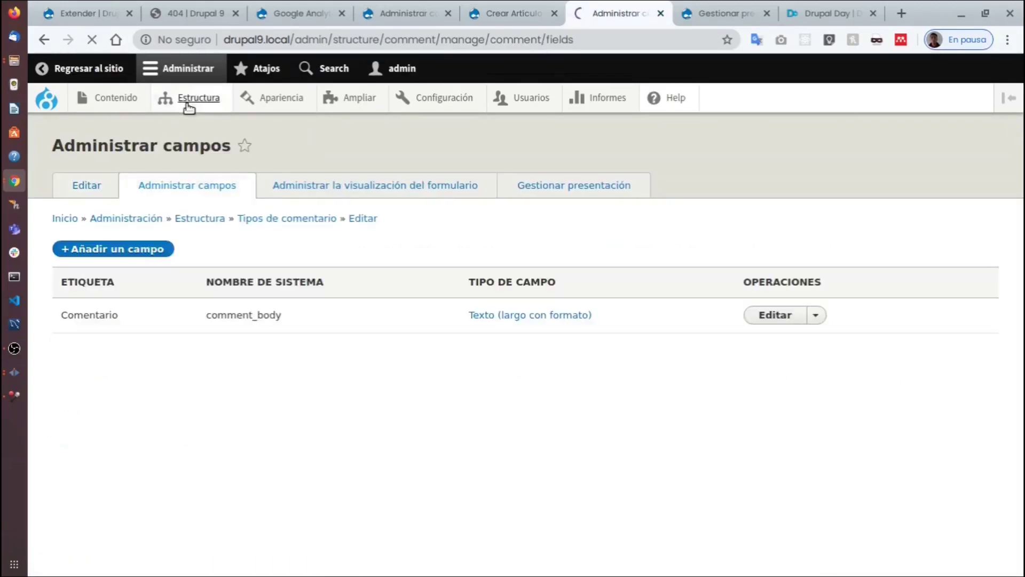
mouse_move(189, 106)
mouse_move(247, 280)
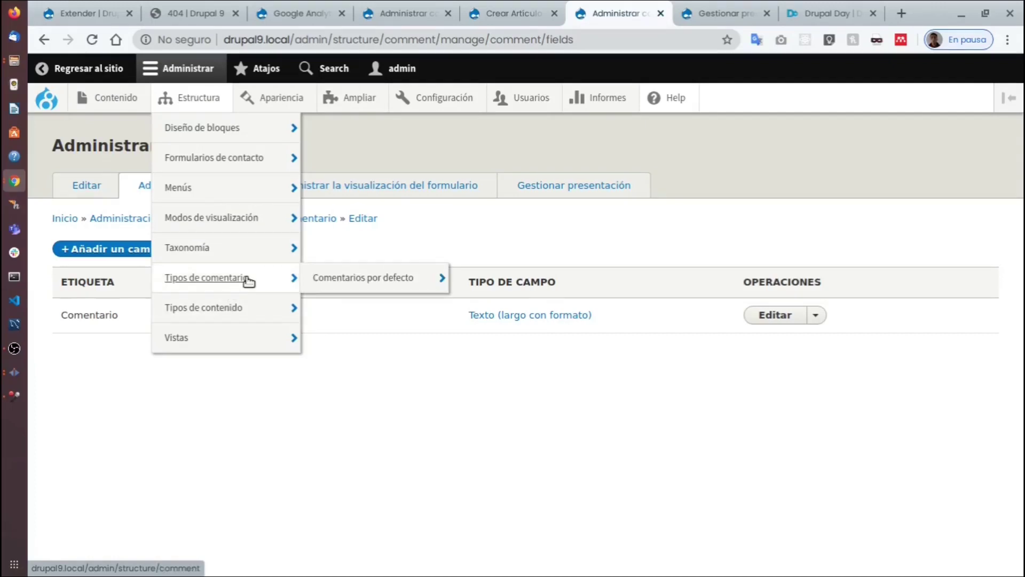
mouse_move(406, 278)
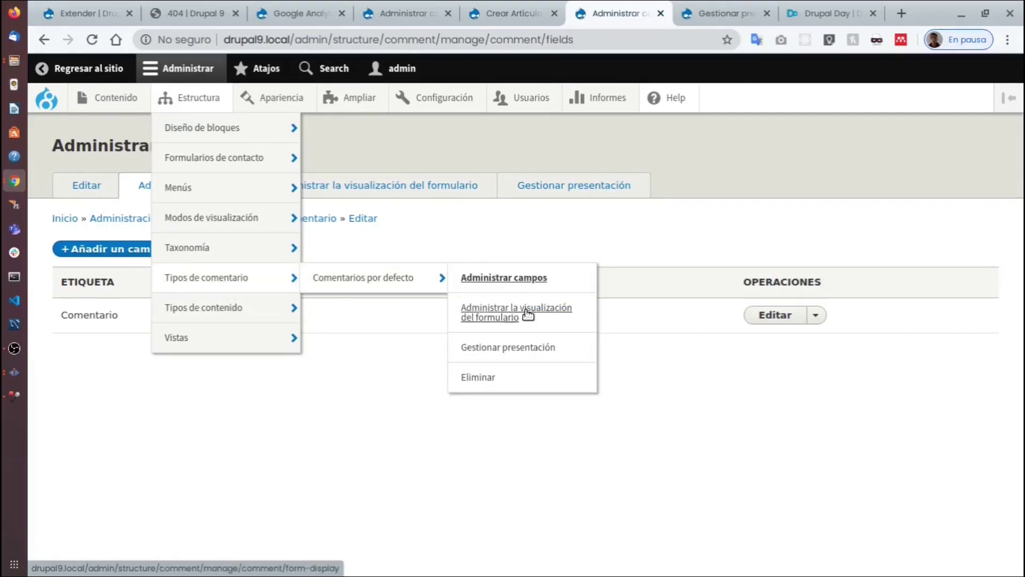
click(504, 279)
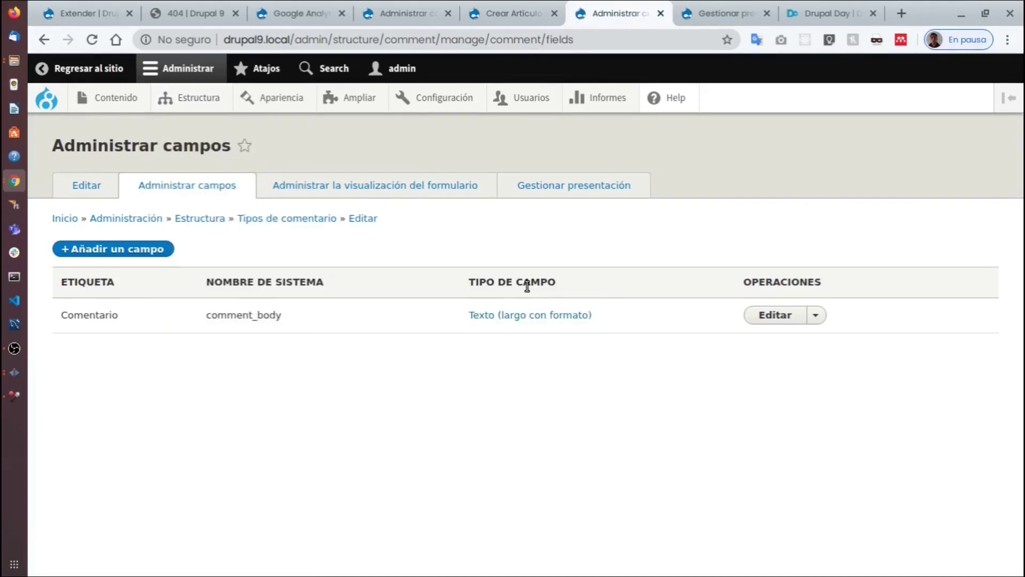
Start a new comment field of type Texto (con formato) and focus its label.
click(152, 249)
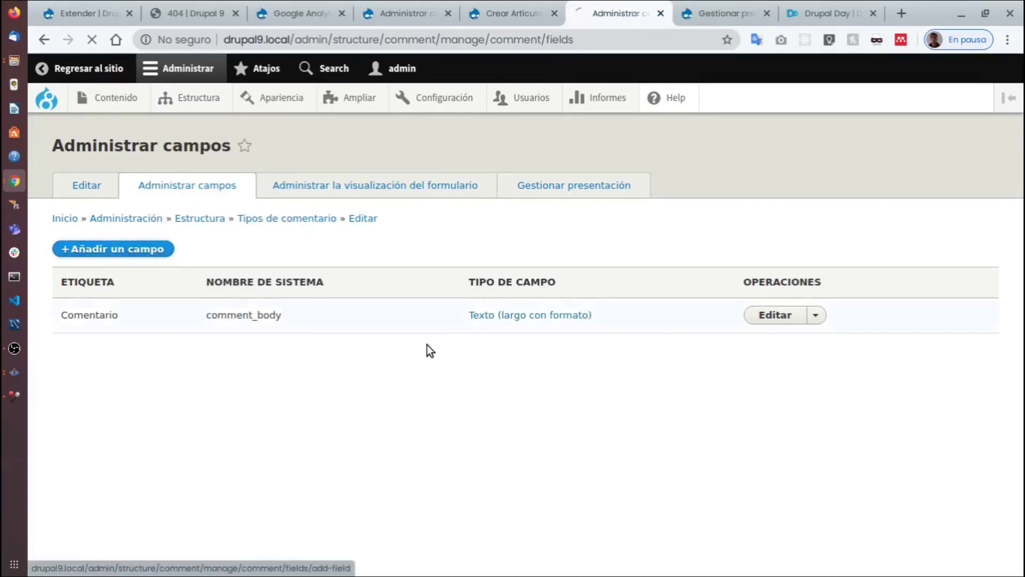
click(206, 225)
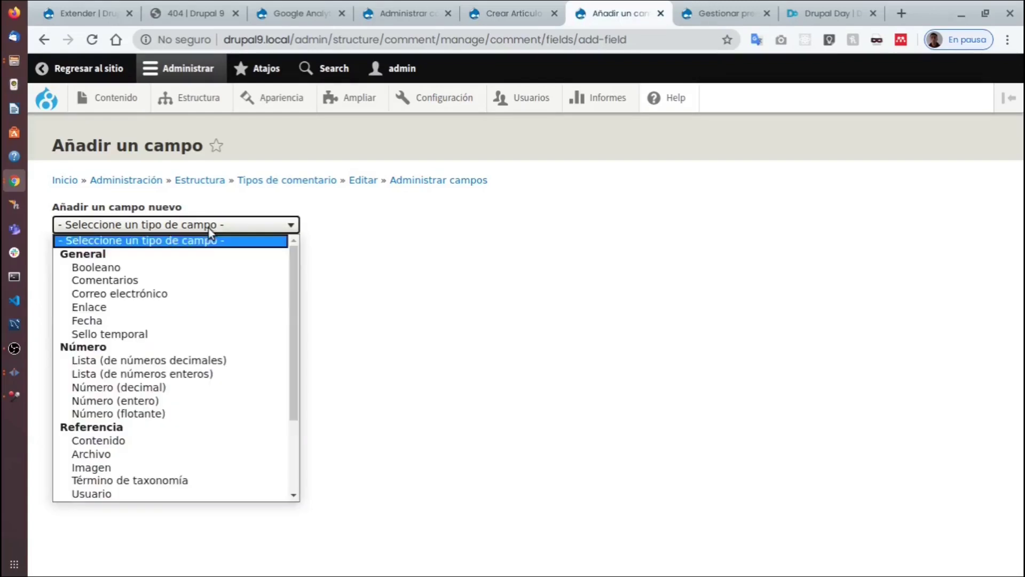
scroll(127, 415, down, 2)
click(121, 438)
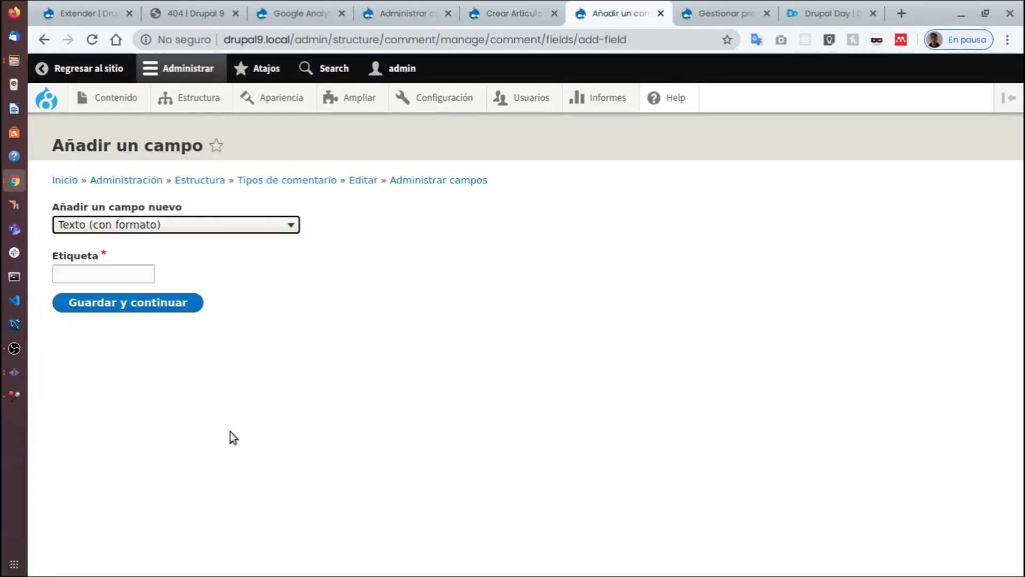
click(122, 274)
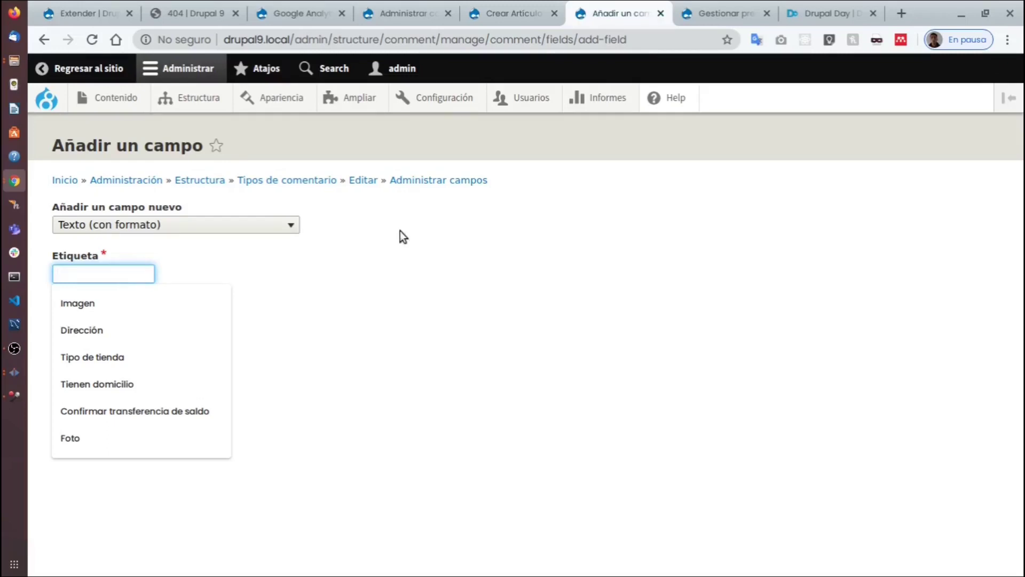
click(338, 263)
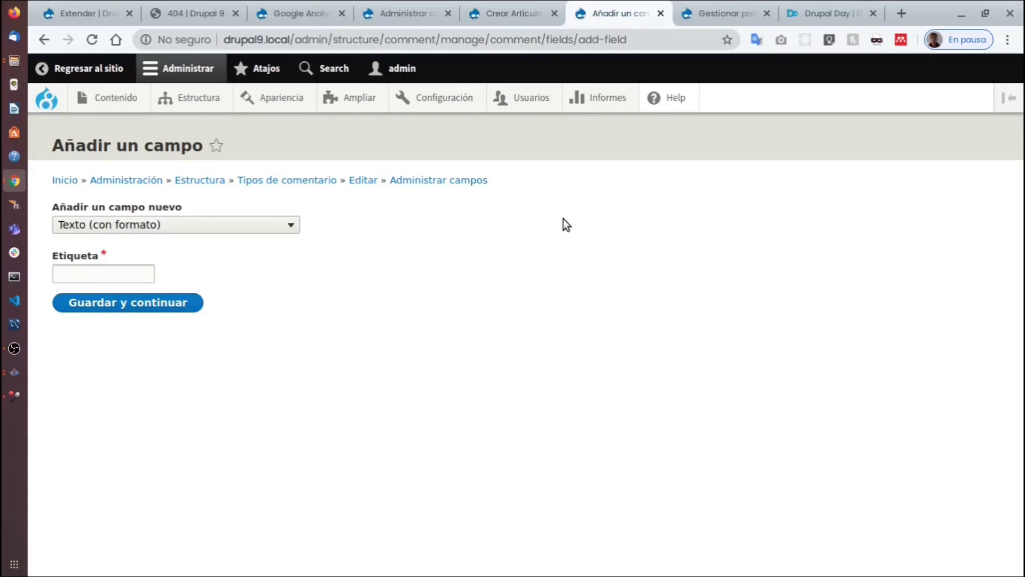
key(super)
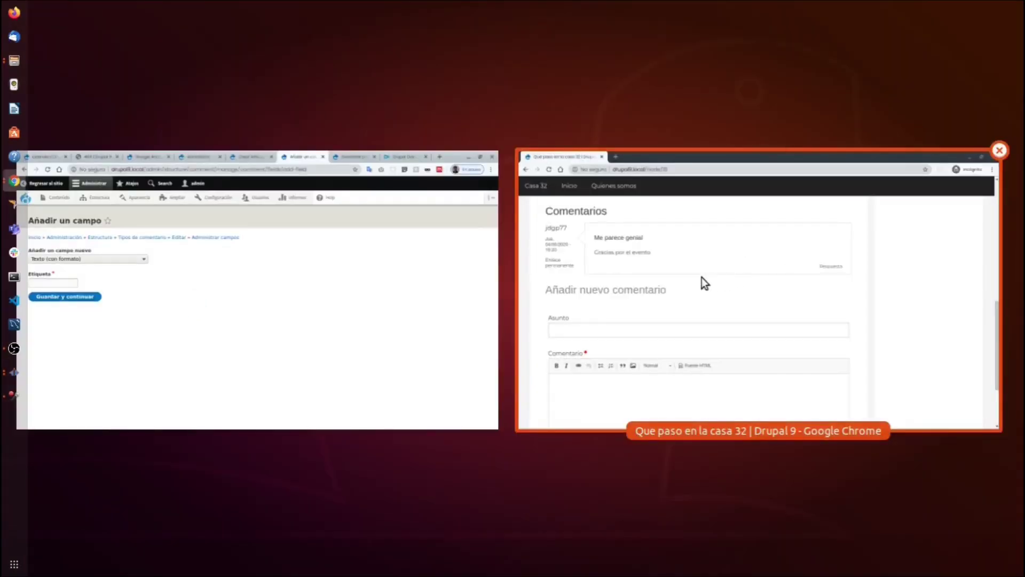
Review the Casa 32 comment 'Me parece genial' with body 'Gracias por el evento' in the incognito window.
click(701, 277)
scroll(617, 283, up, 3)
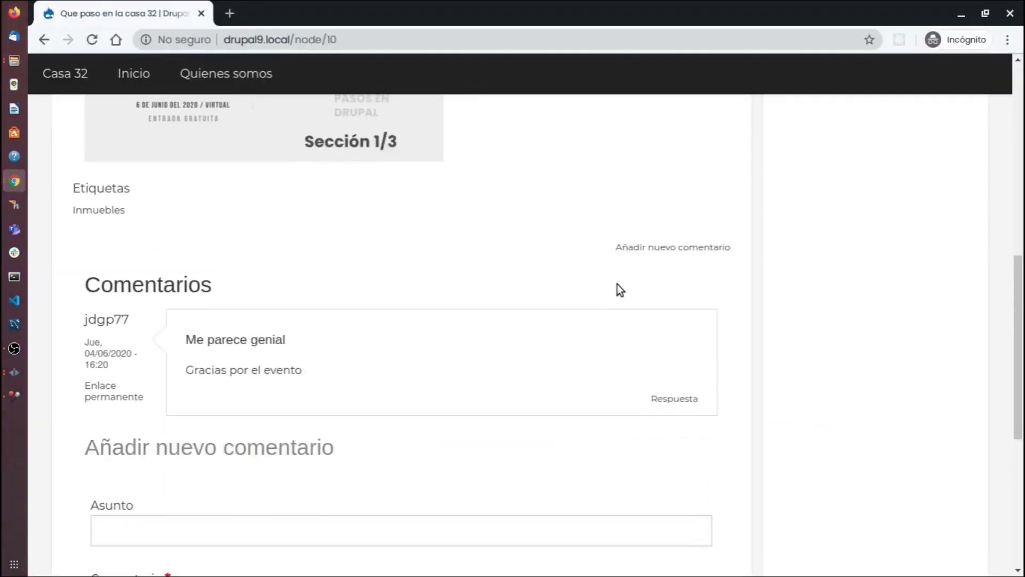
scroll(617, 284, down, 3)
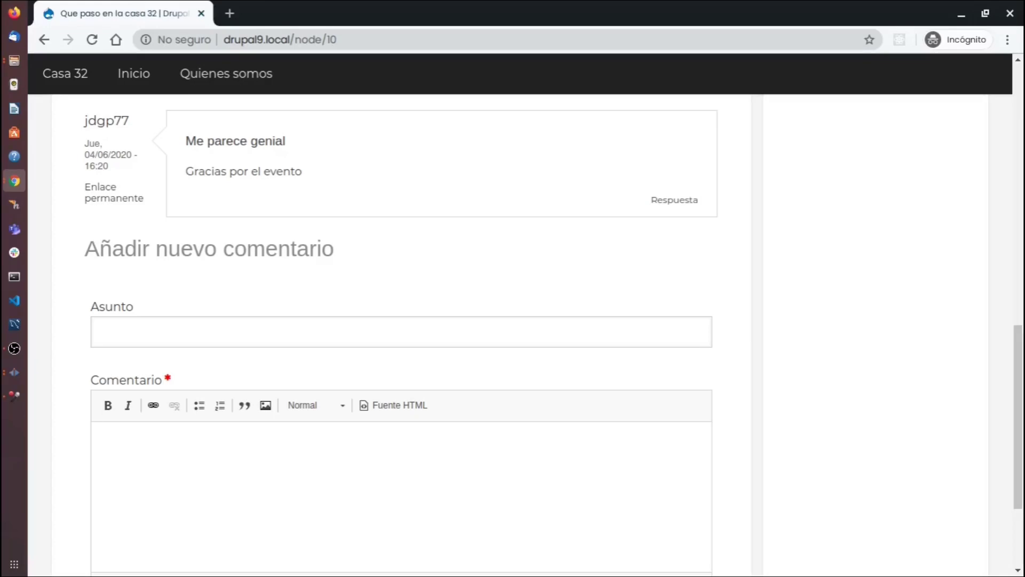
key(alt+Tab)
scroll(386, 246, down, 3)
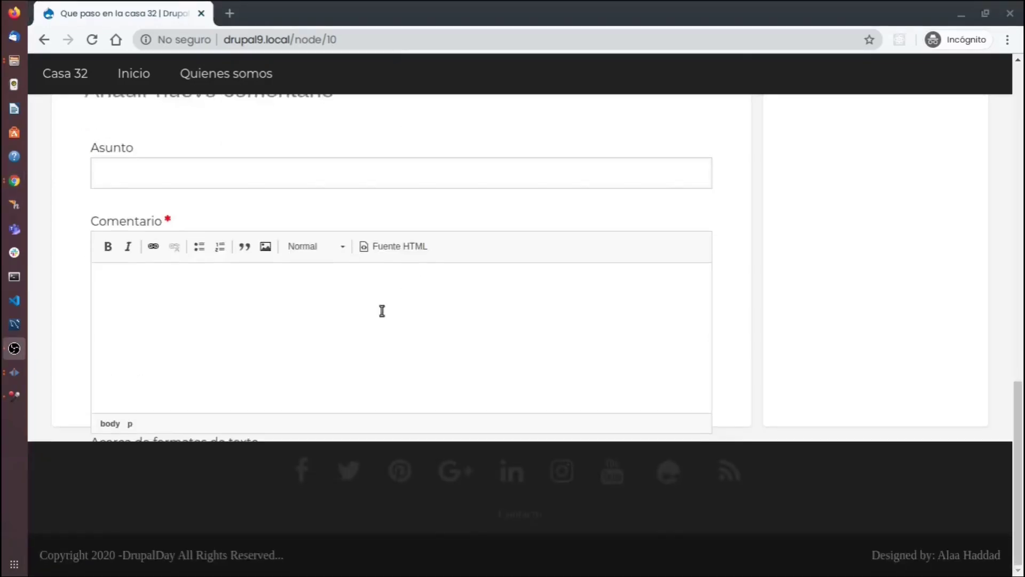
scroll(353, 328, up, 8)
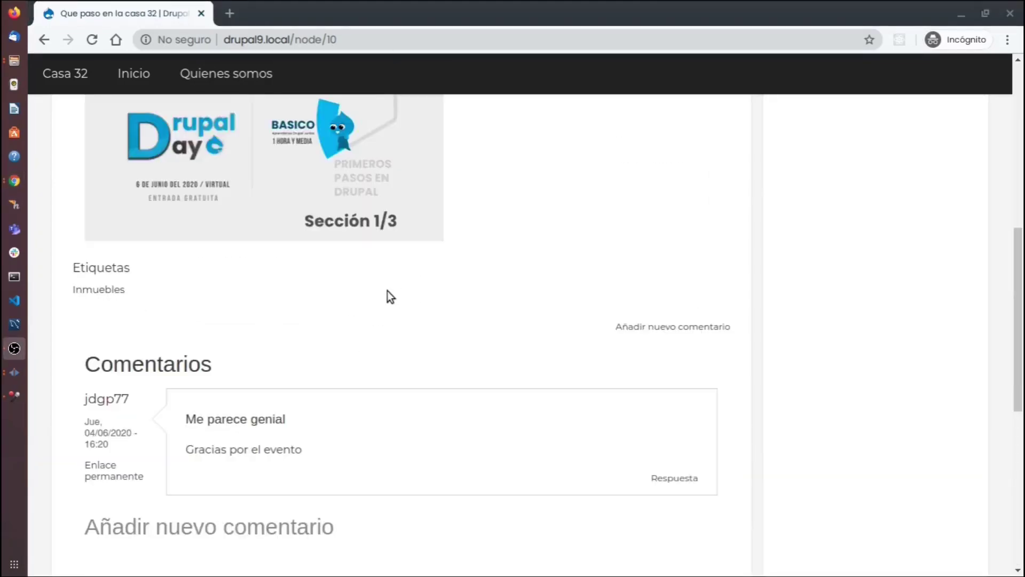
key(super+w)
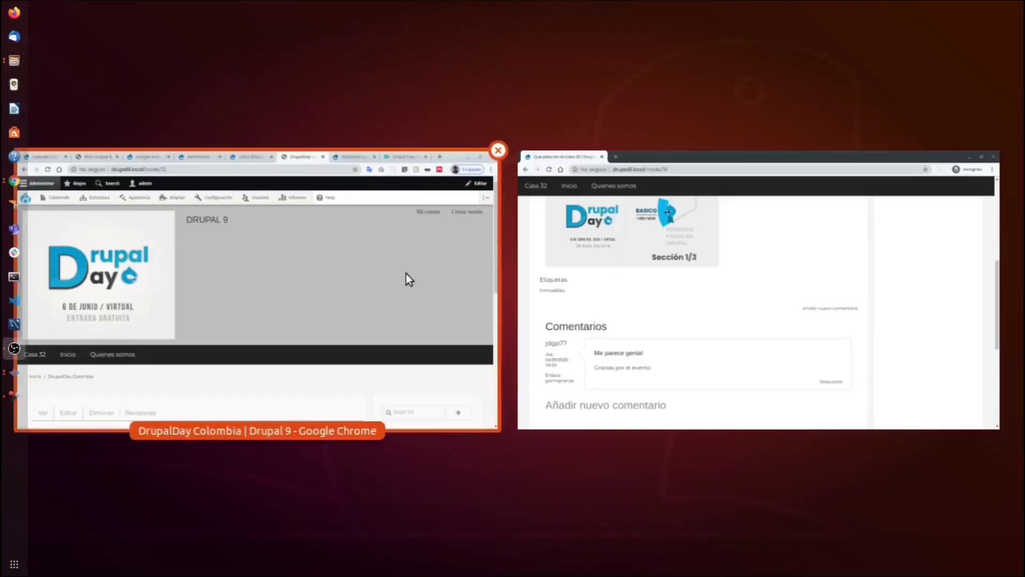
Bring back the admin window on DrupalDay Colombia and browse the Usuarios and Configuración de la cuenta menus.
click(433, 191)
mouse_move(520, 105)
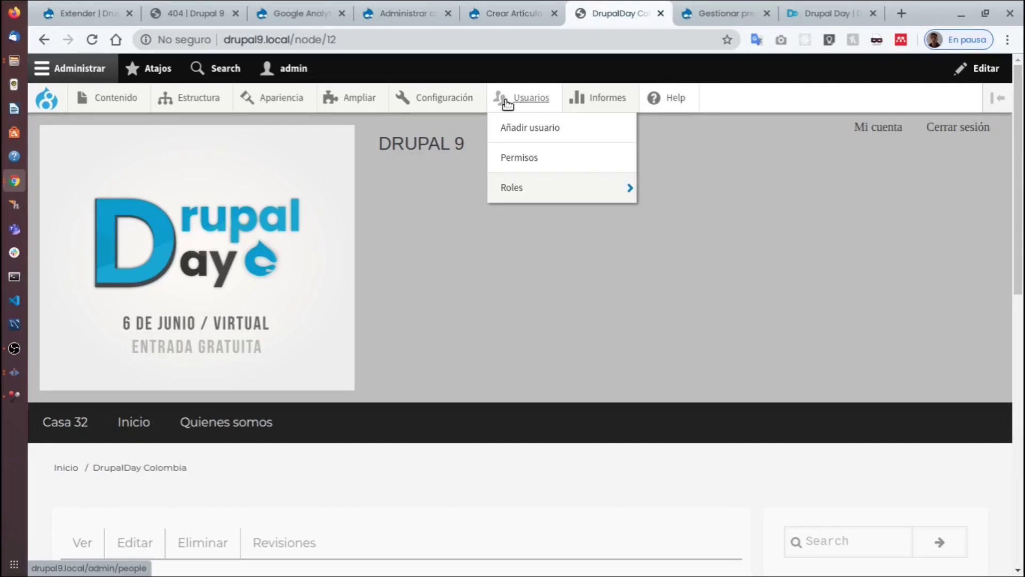
mouse_move(444, 104)
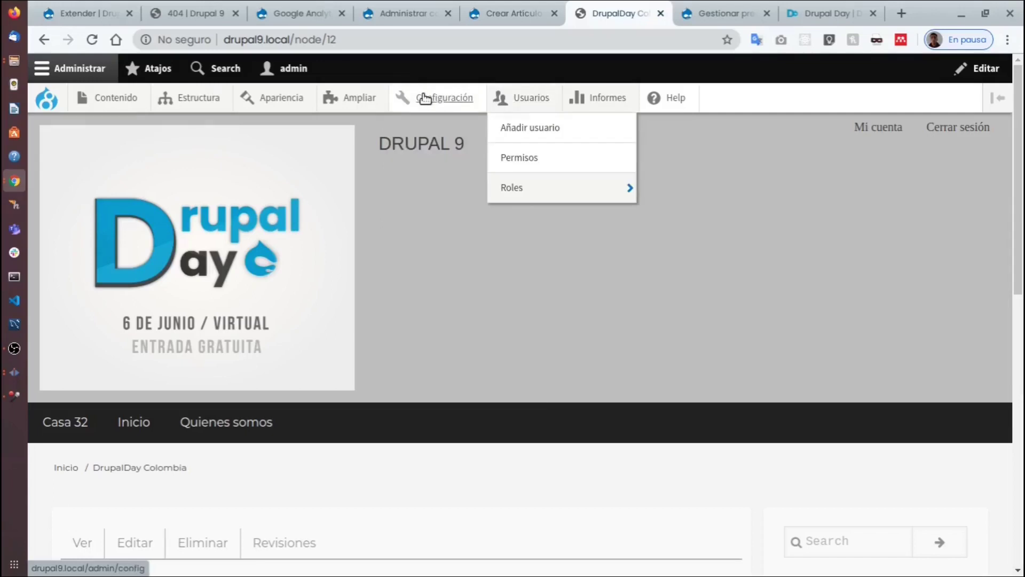
mouse_move(439, 158)
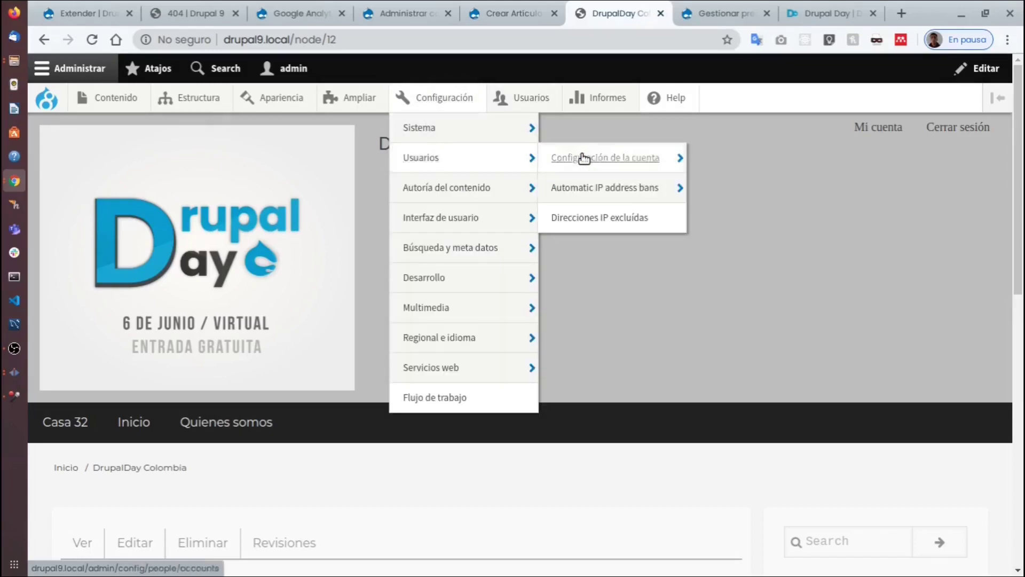
mouse_move(588, 158)
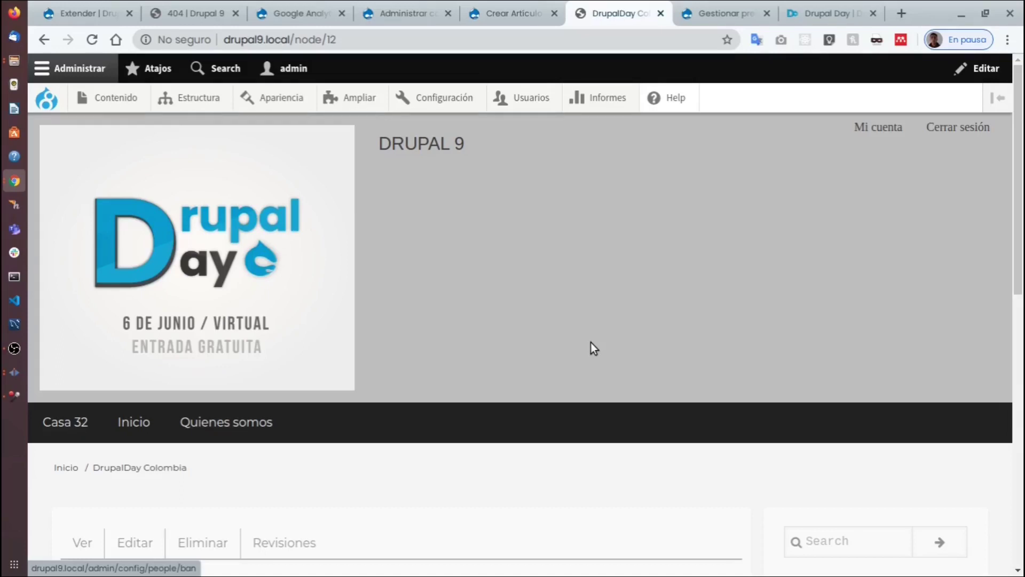
Open the Vistas listing from the Estructura admin menu.
mouse_move(224, 98)
mouse_move(235, 306)
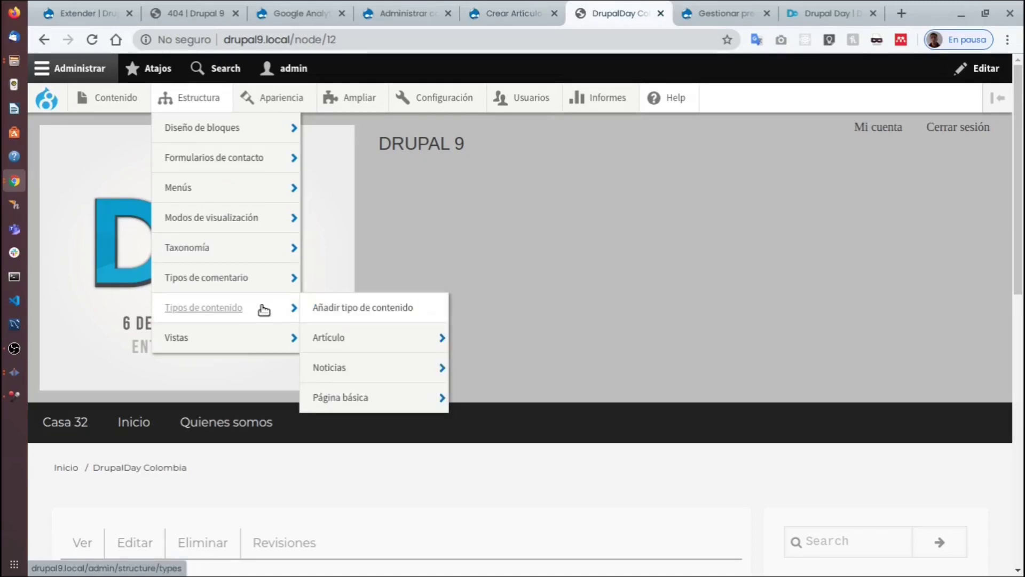
mouse_move(532, 99)
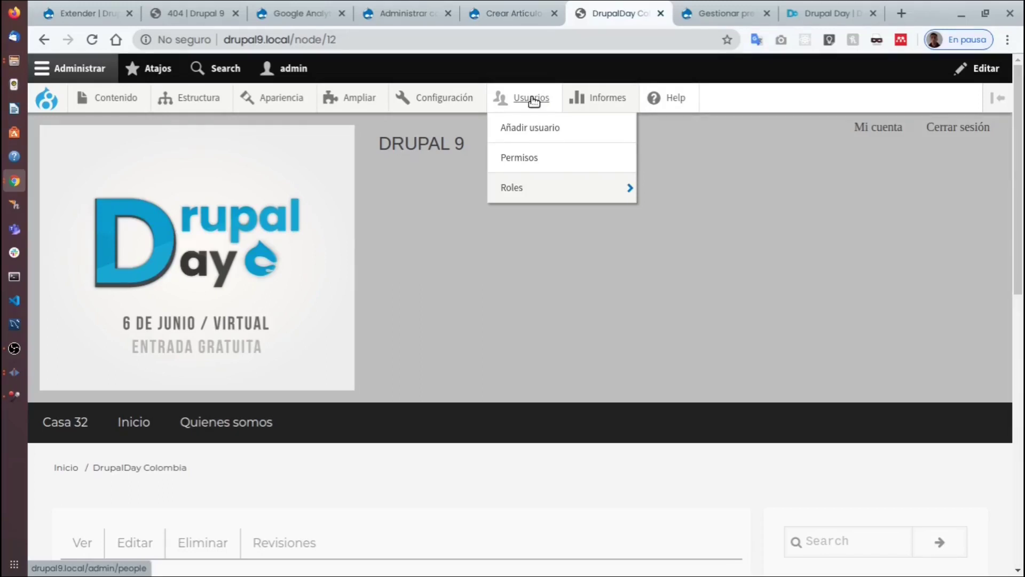
mouse_move(569, 98)
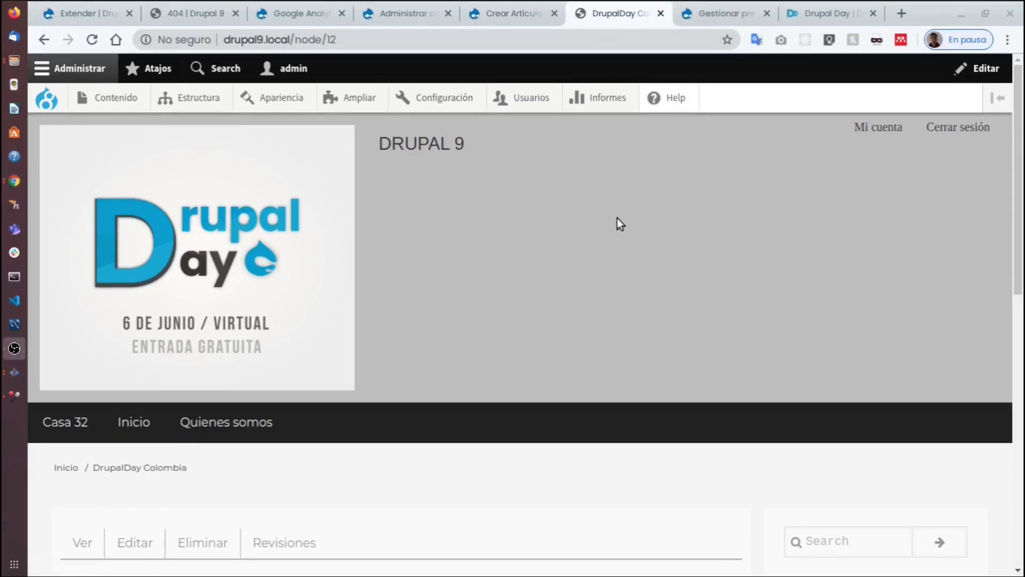
scroll(529, 257, down, 3)
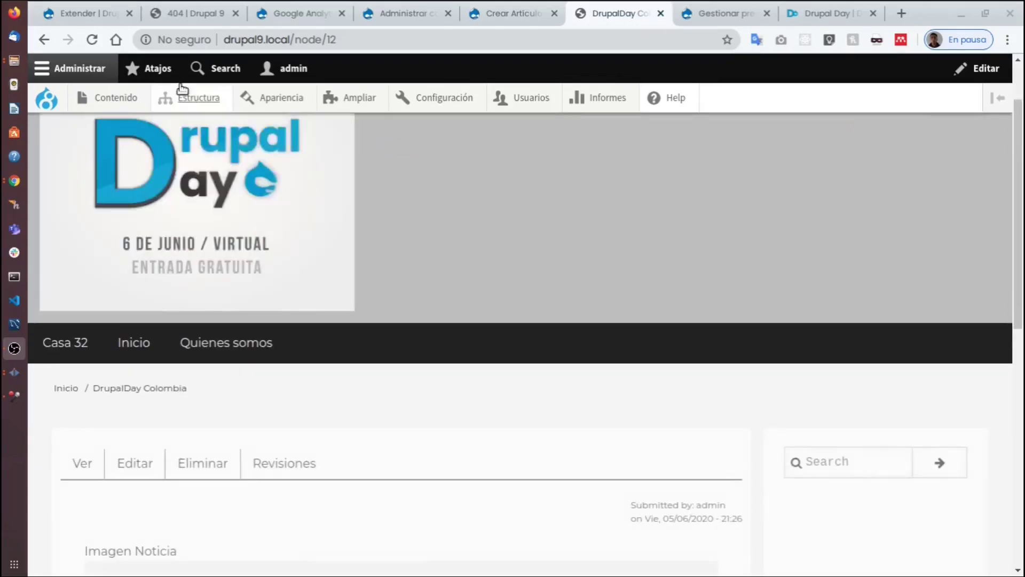
mouse_move(191, 97)
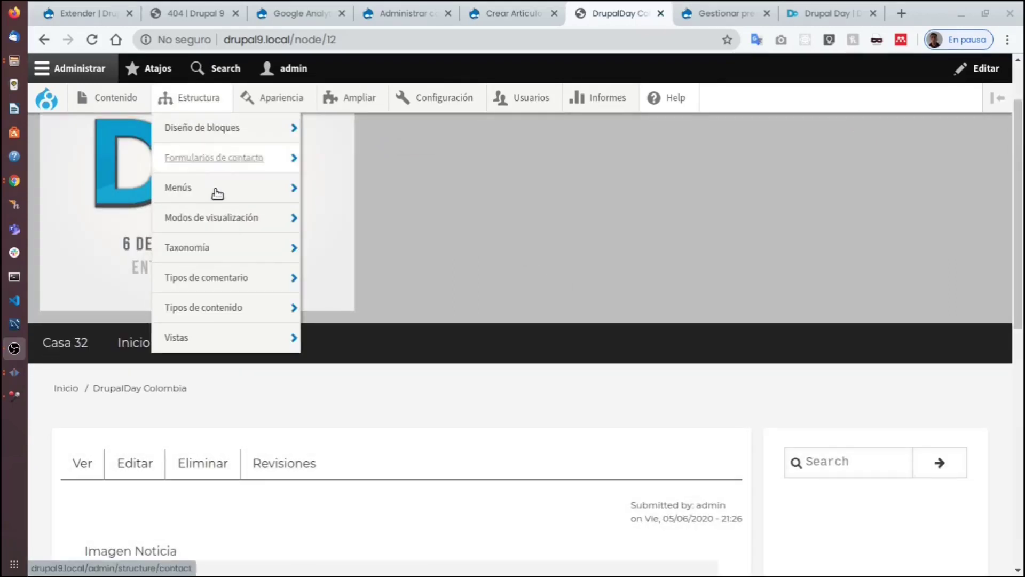
mouse_move(231, 278)
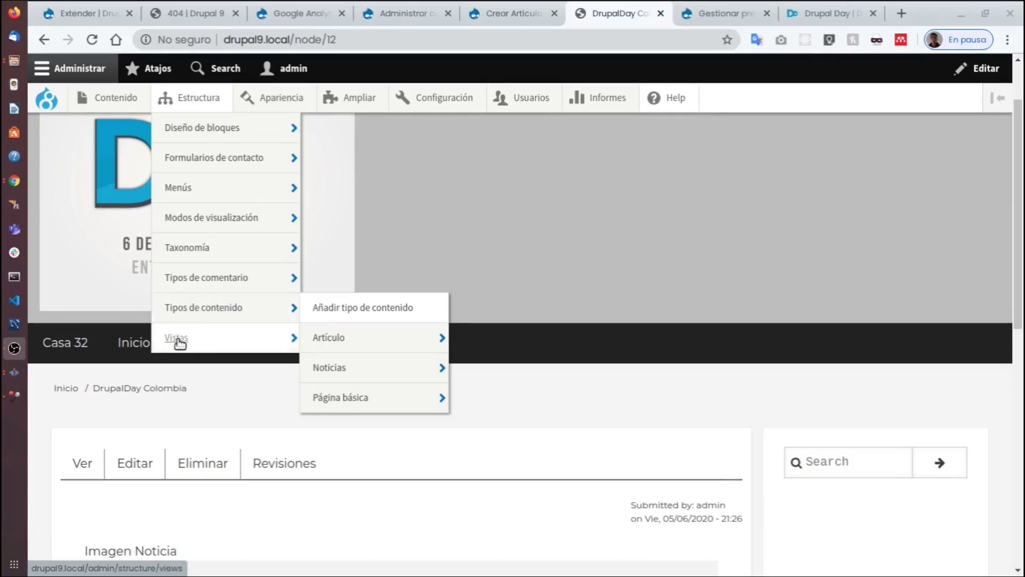
mouse_move(179, 343)
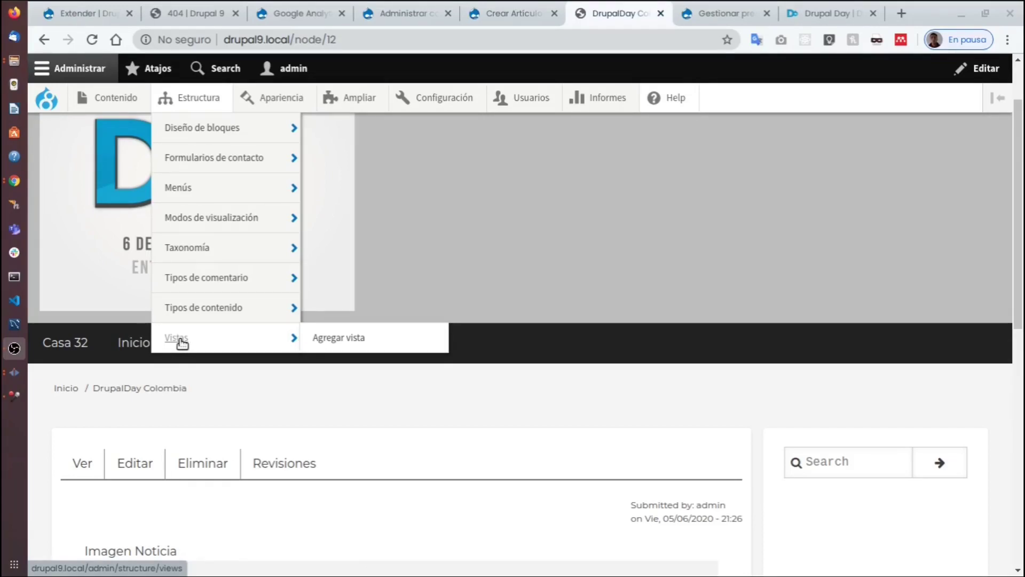
click(181, 343)
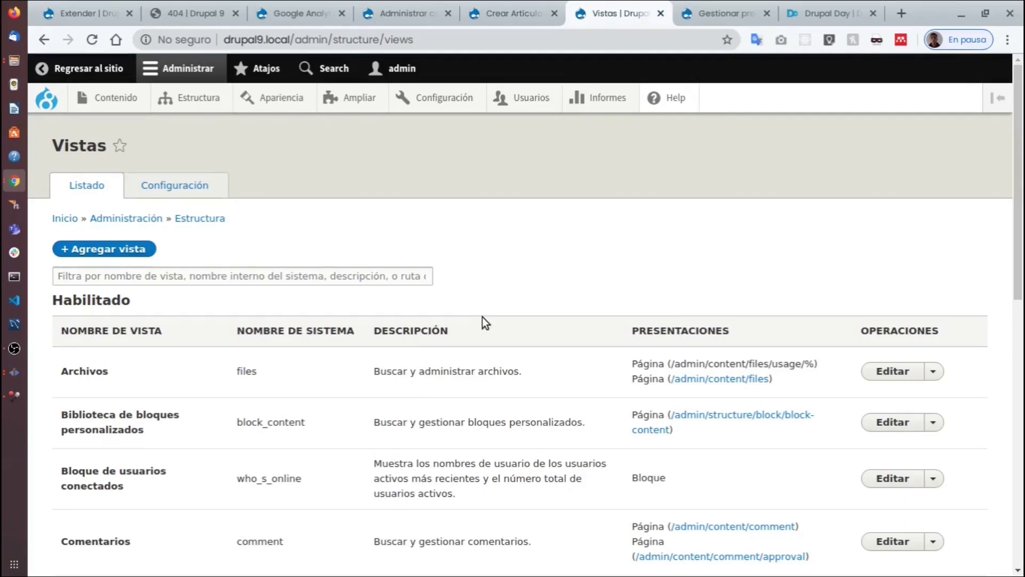
Scan the Vistas listing, then open Contenido in a new browser tab.
scroll(490, 293, down, 6)
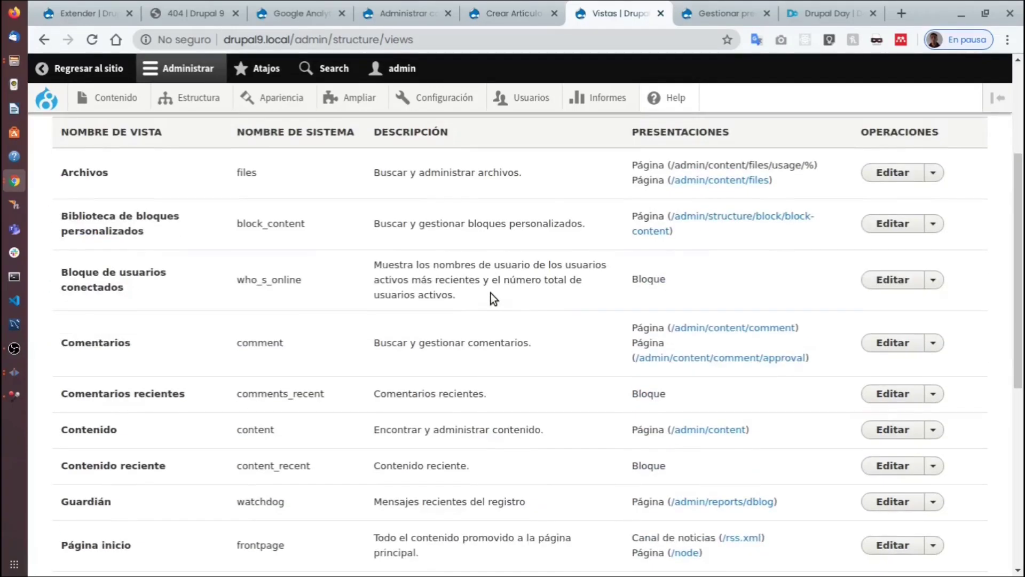
scroll(490, 293, down, 4)
scroll(491, 295, up, 5)
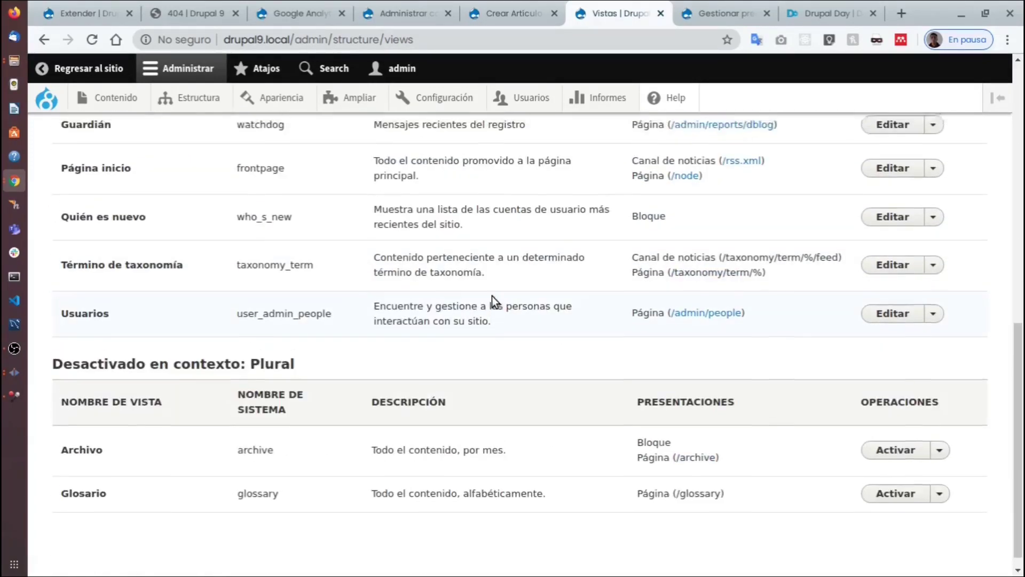
scroll(499, 309, up, 5)
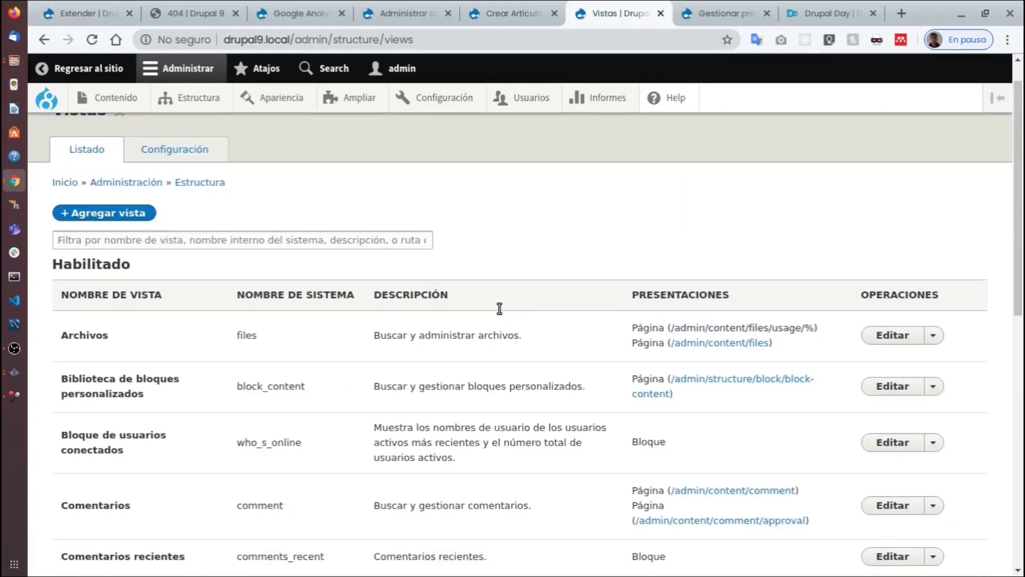
scroll(499, 309, up, 1)
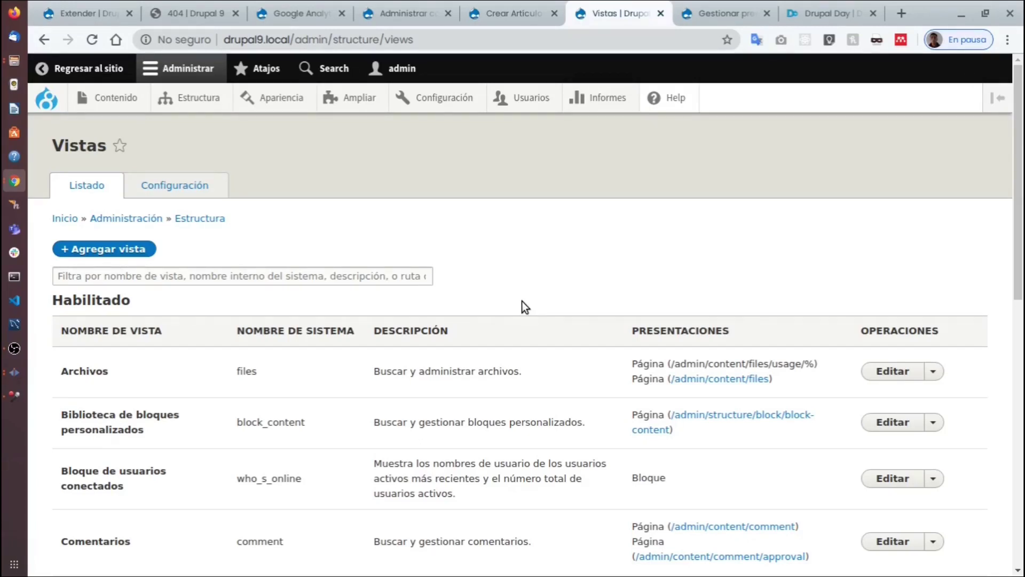
right_click(133, 99)
click(176, 113)
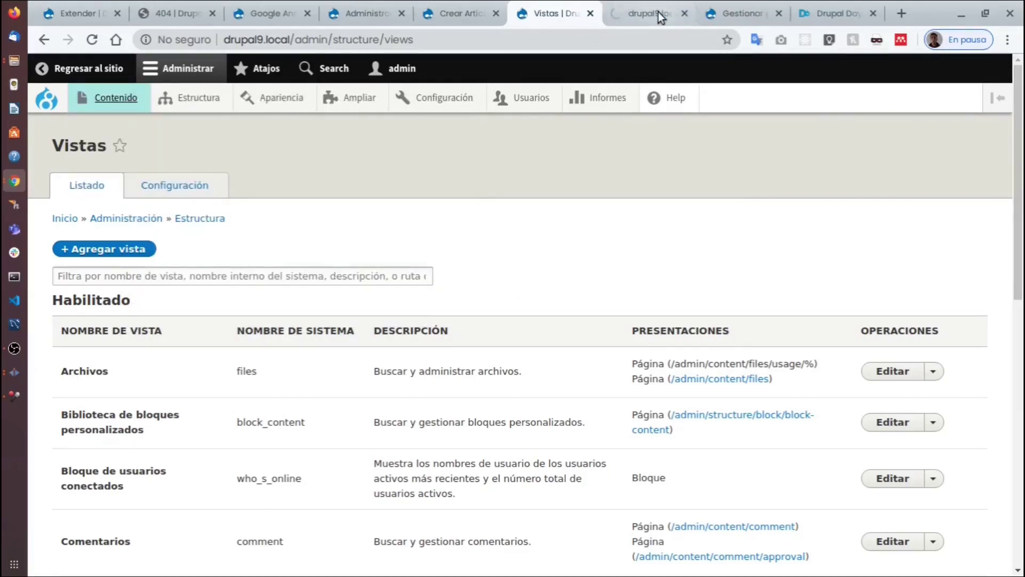
Switch to the Contenido tab listing DrupalDay Colombia, 404, Que paso en la casa 32 and casas.
click(659, 11)
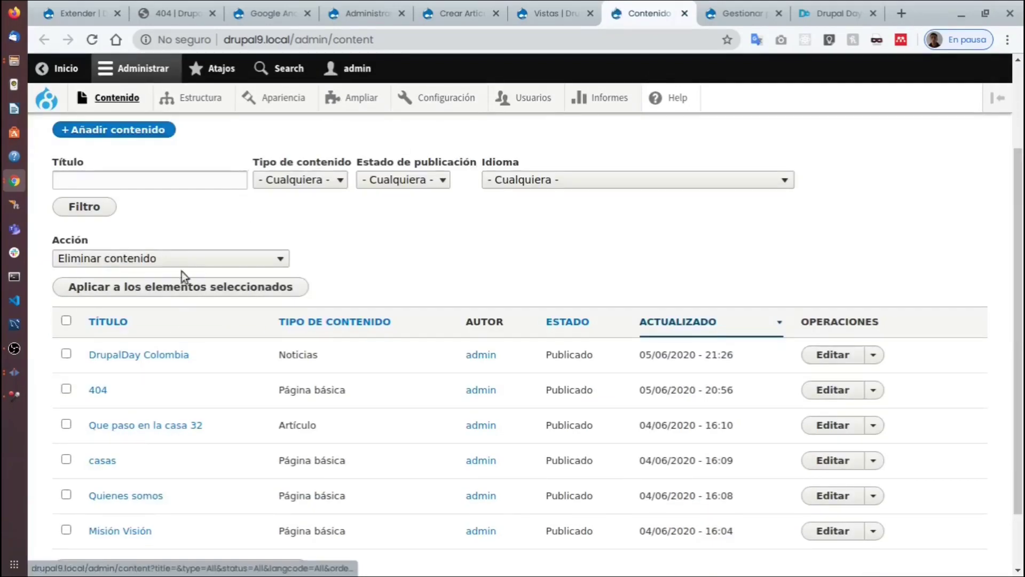
scroll(455, 557, down, 2)
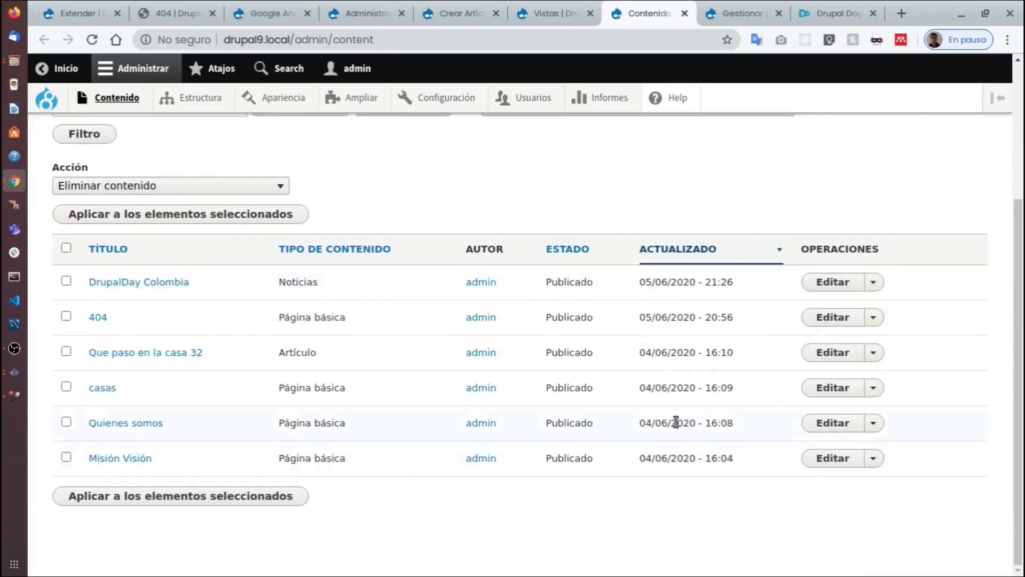
scroll(656, 405, up, 3)
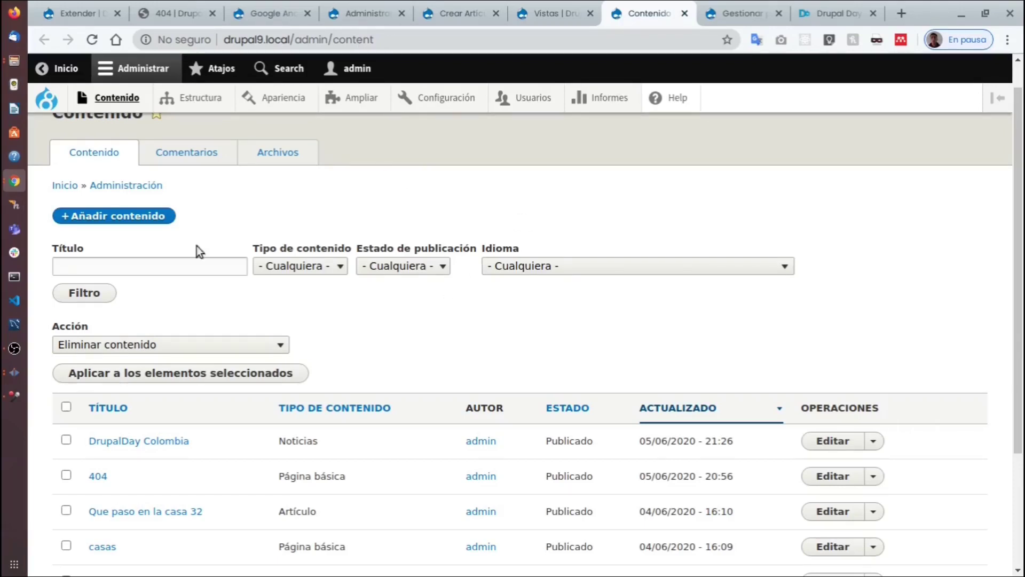
mouse_move(531, 94)
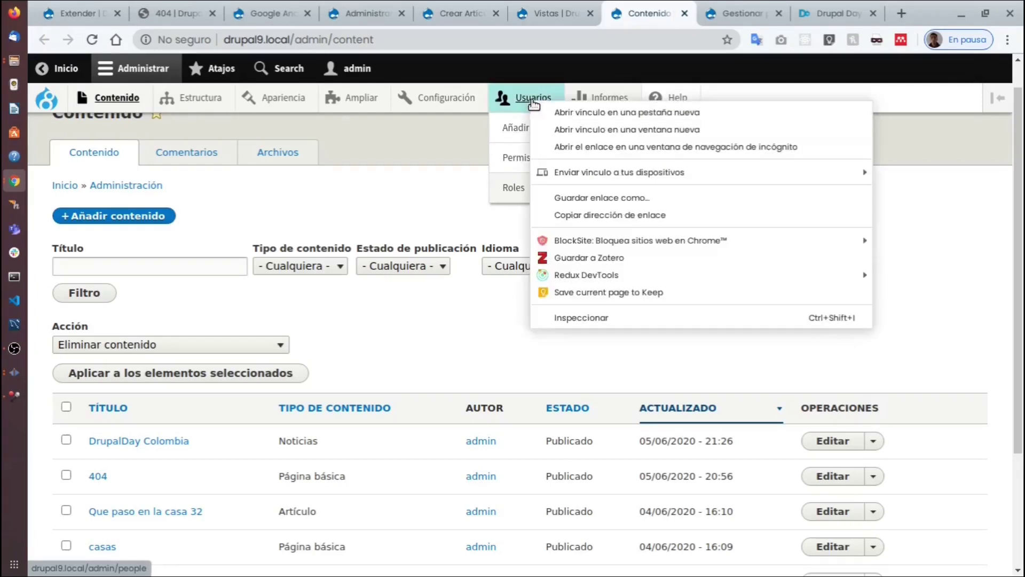
Open the Usuarios people listing in a new tab and switch to it.
right_click(530, 98)
click(555, 109)
click(683, 16)
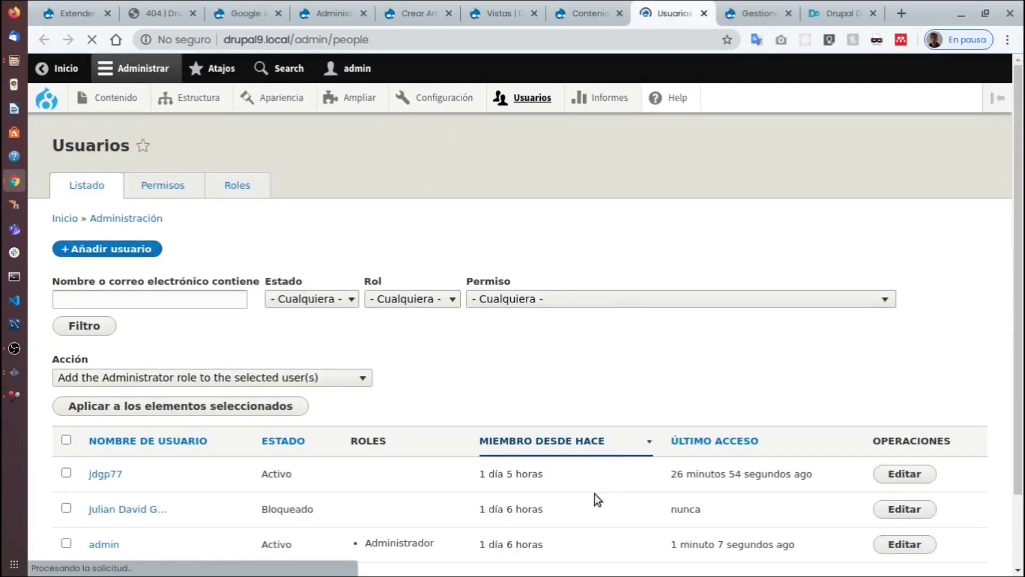
Open Estructura > Vistas in another new browser tab.
mouse_move(184, 97)
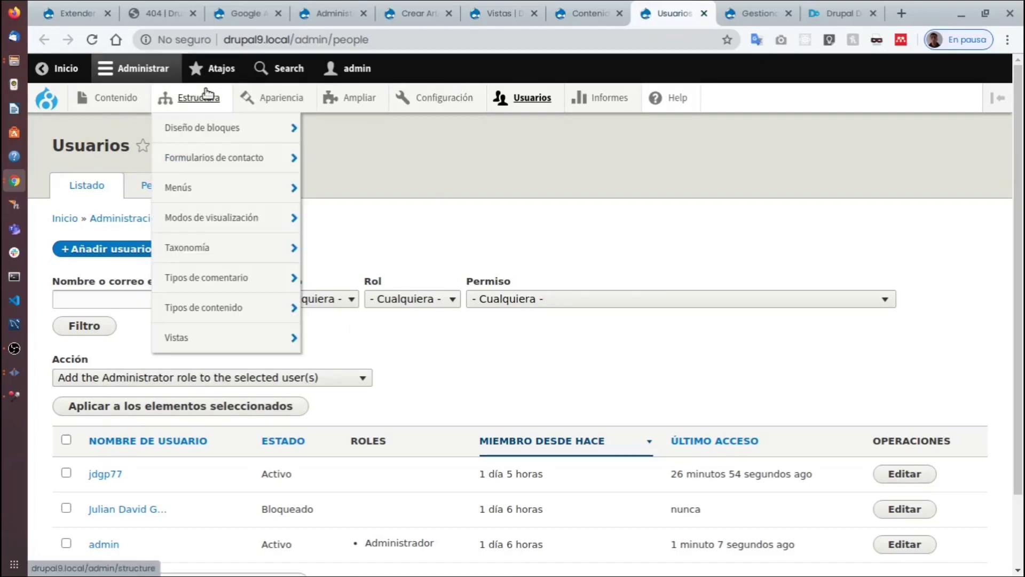
mouse_move(207, 192)
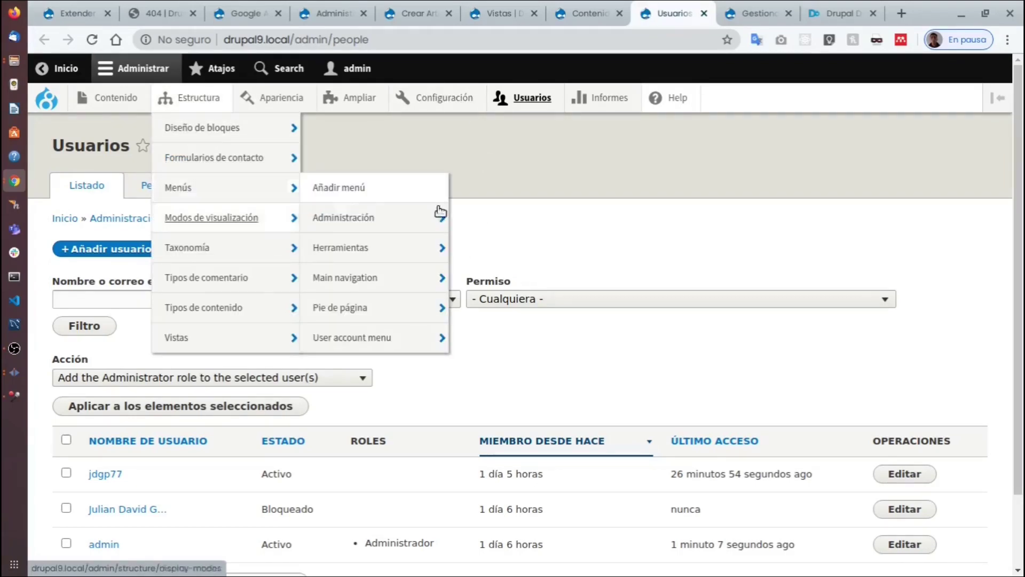
scroll(621, 223, down, 3)
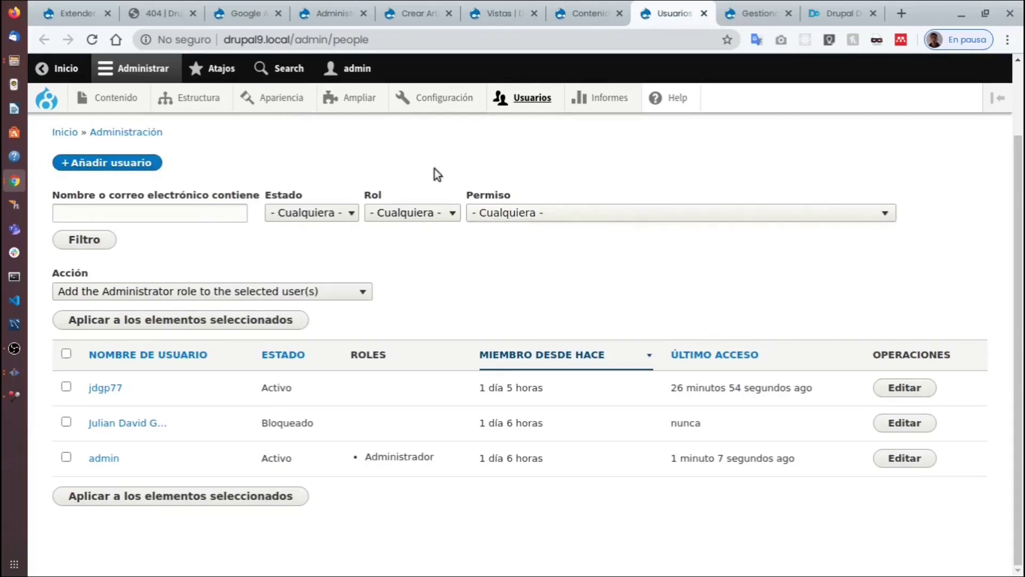
mouse_move(213, 343)
click(271, 353)
Check the new Vistas tab, then return to the Usuarios tab.
click(665, 15)
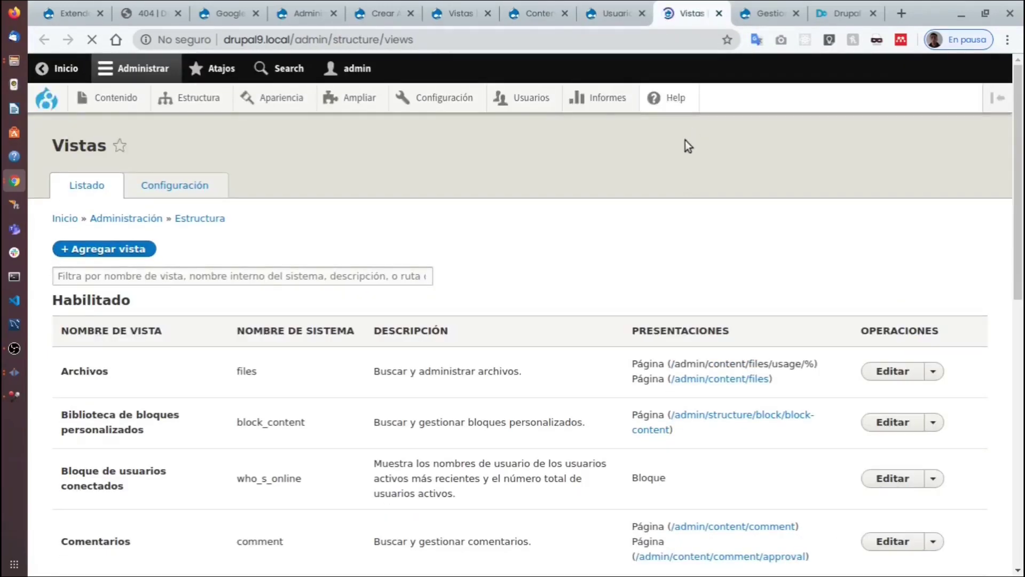
click(604, 16)
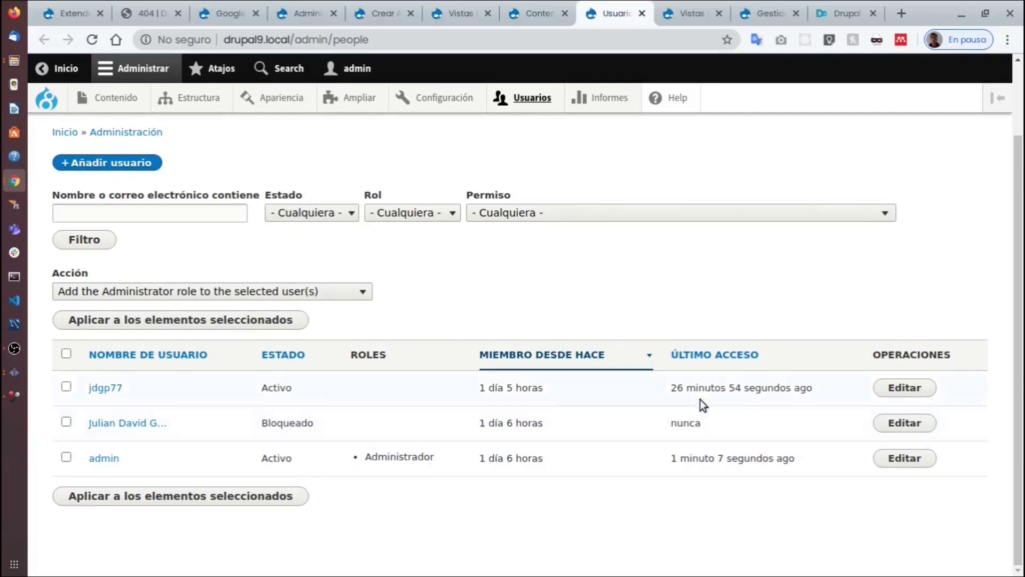
drag(974, 341, 137, 458)
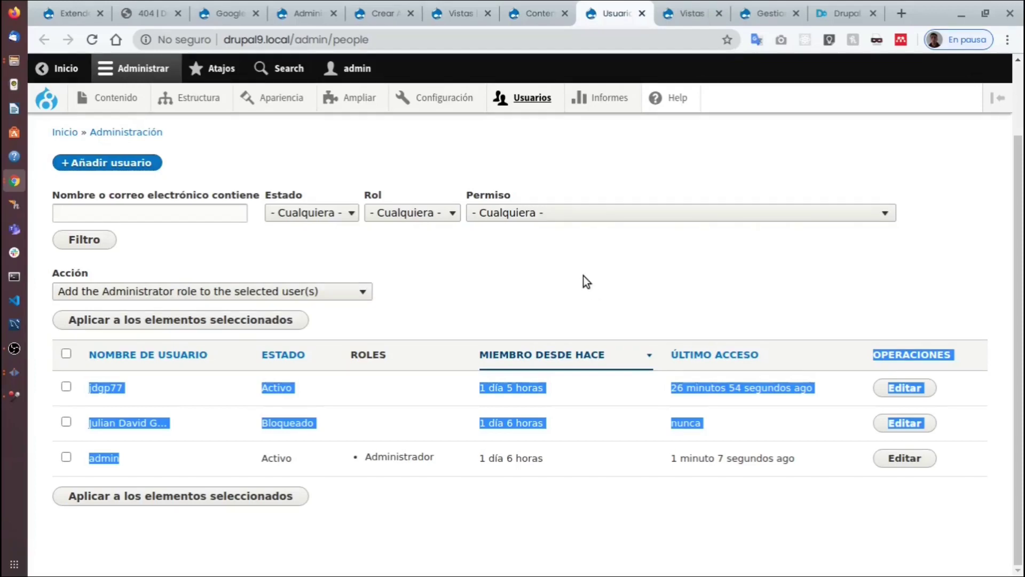
scroll(578, 290, up, 2)
scroll(577, 291, down, 2)
Launch the editor for the Contenido view from Vistas, then return to the content listing.
click(680, 11)
scroll(534, 232, down, 1)
scroll(587, 235, down, 3)
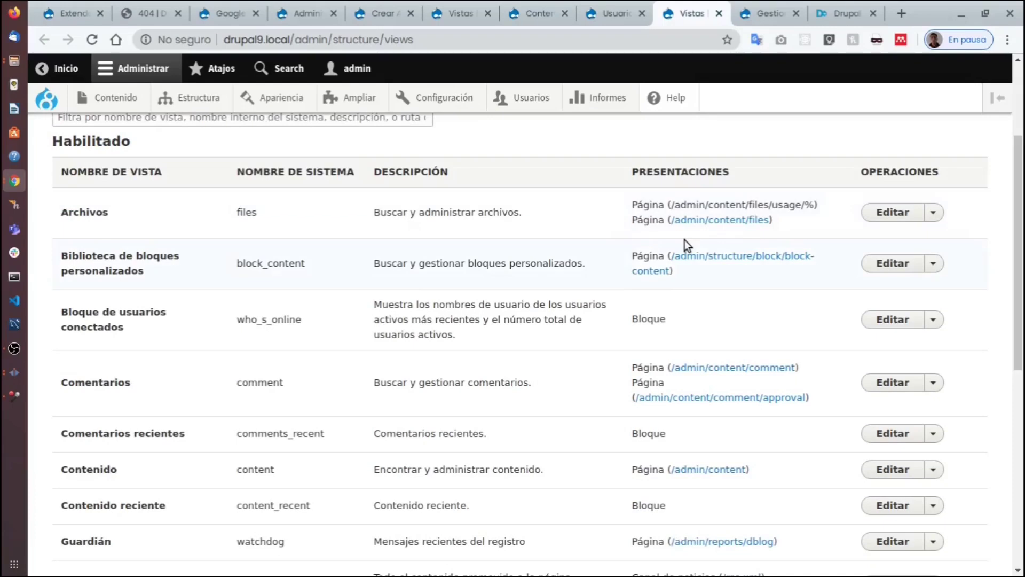
scroll(673, 216, down, 2)
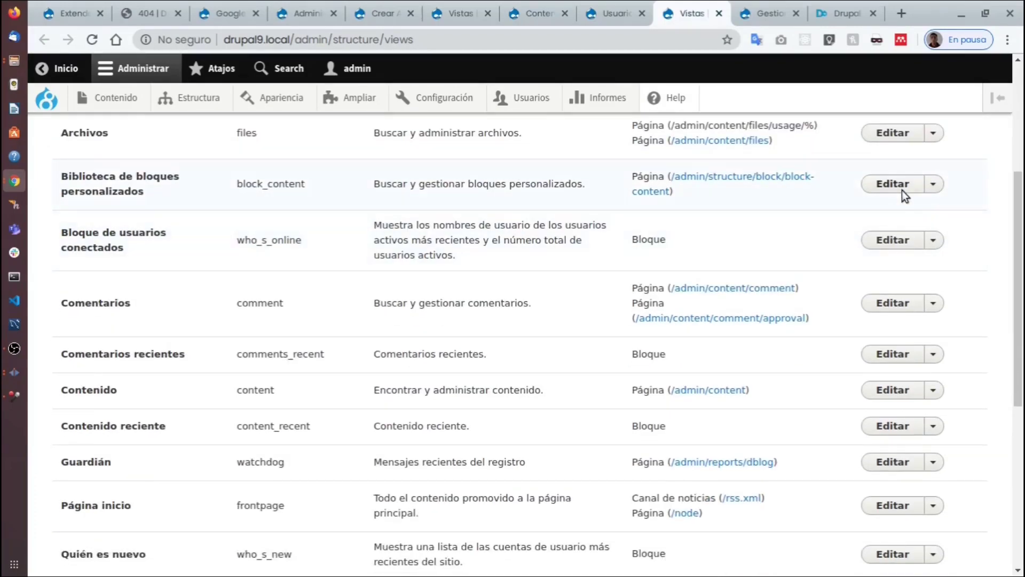
scroll(833, 254, down, 5)
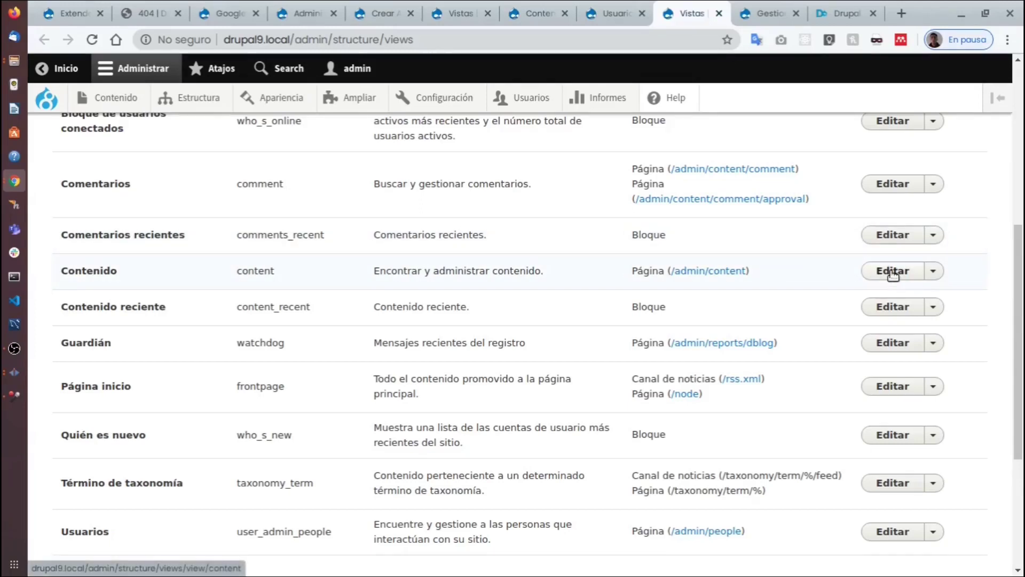
click(893, 271)
click(528, 10)
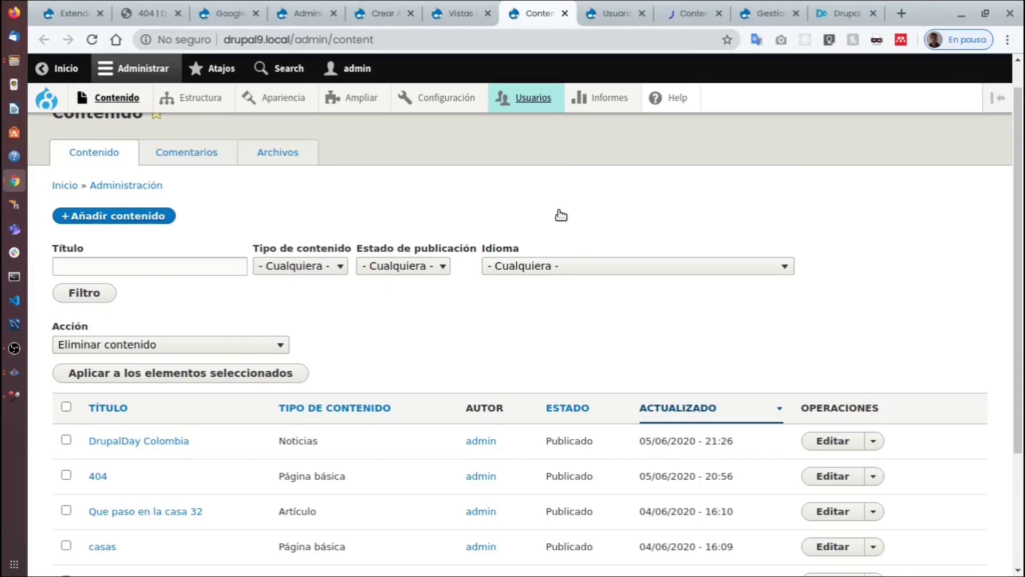
Review the Contenido view's table fields, exposed filters and /admin/content preview.
click(667, 13)
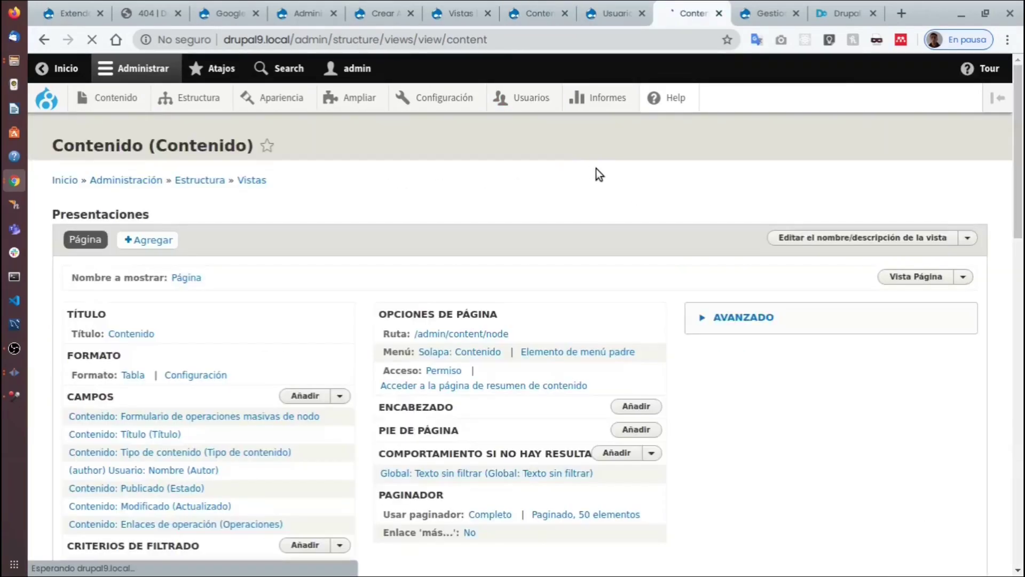
scroll(531, 191, down, 5)
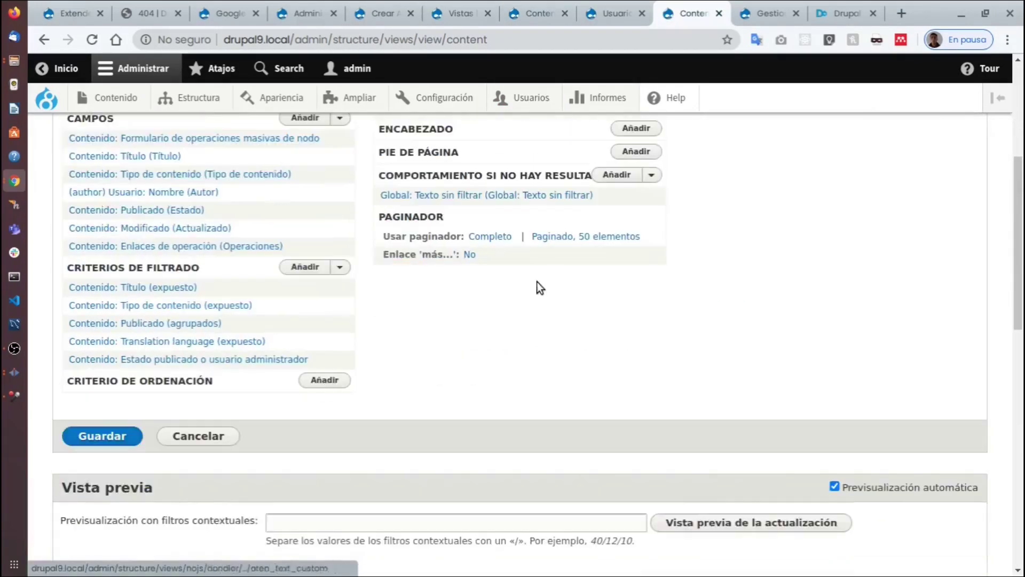
scroll(552, 287, up, 5)
scroll(664, 266, down, 3)
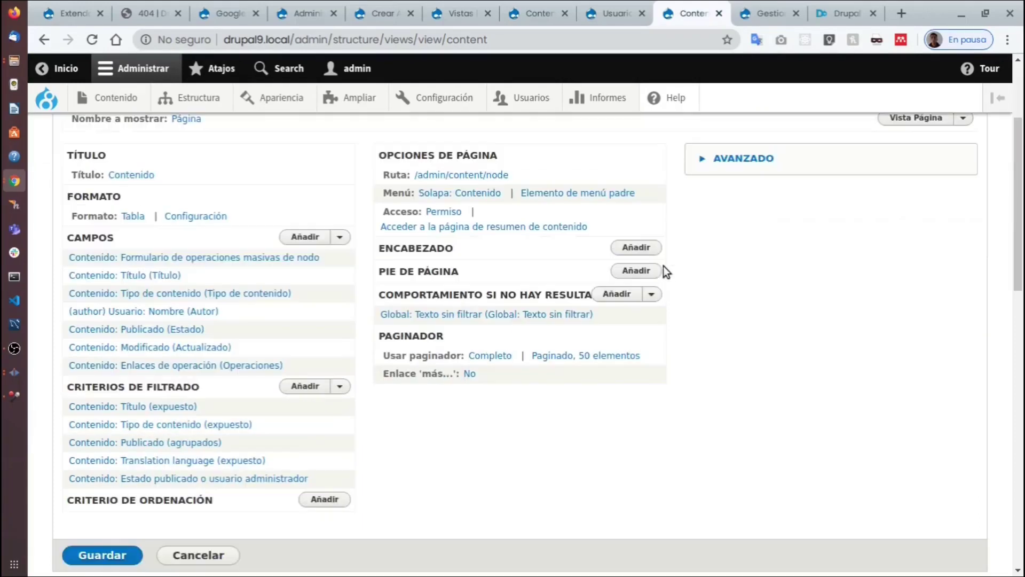
scroll(668, 267, up, 2)
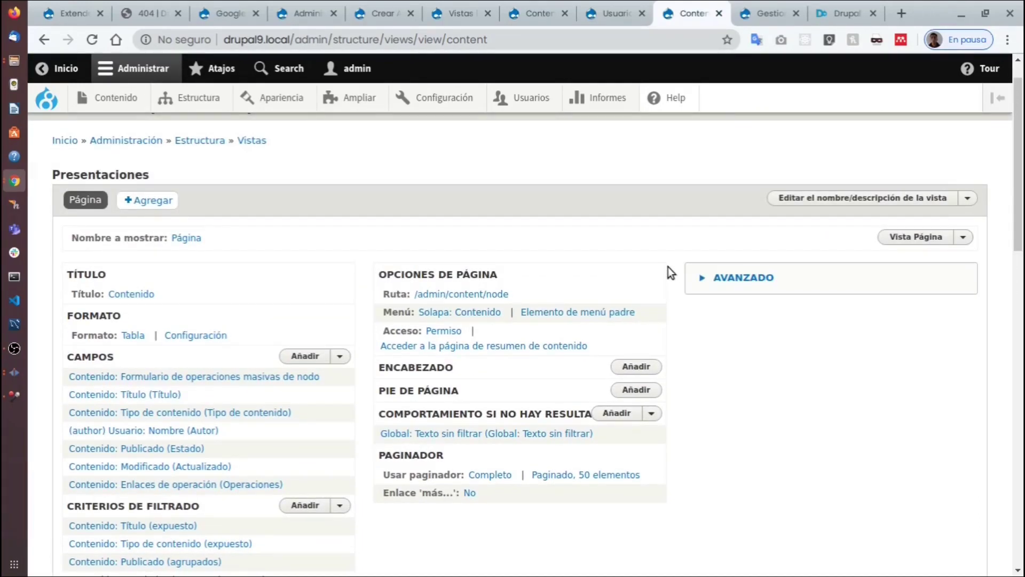
scroll(668, 267, down, 3)
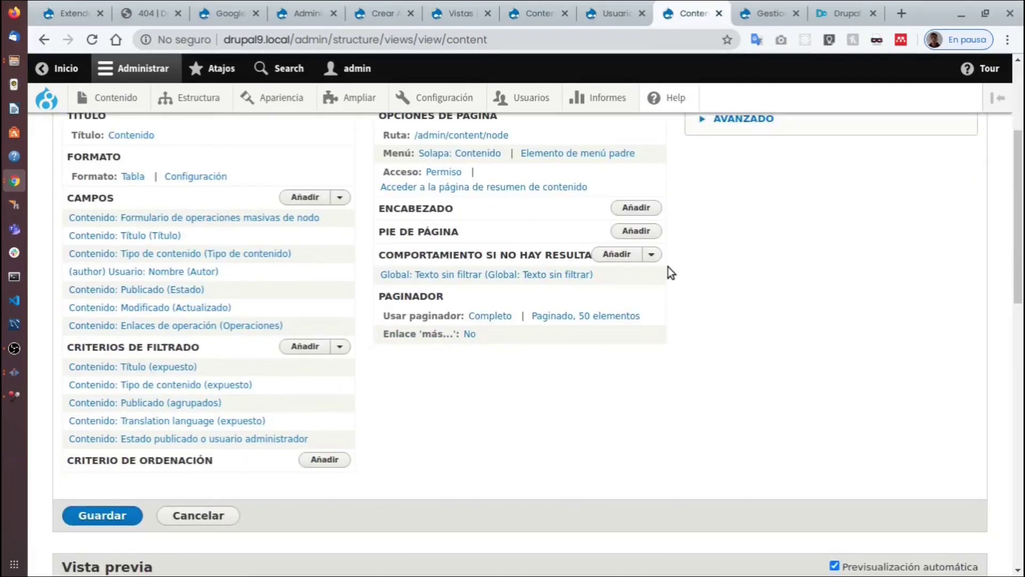
scroll(873, 275, up, 1)
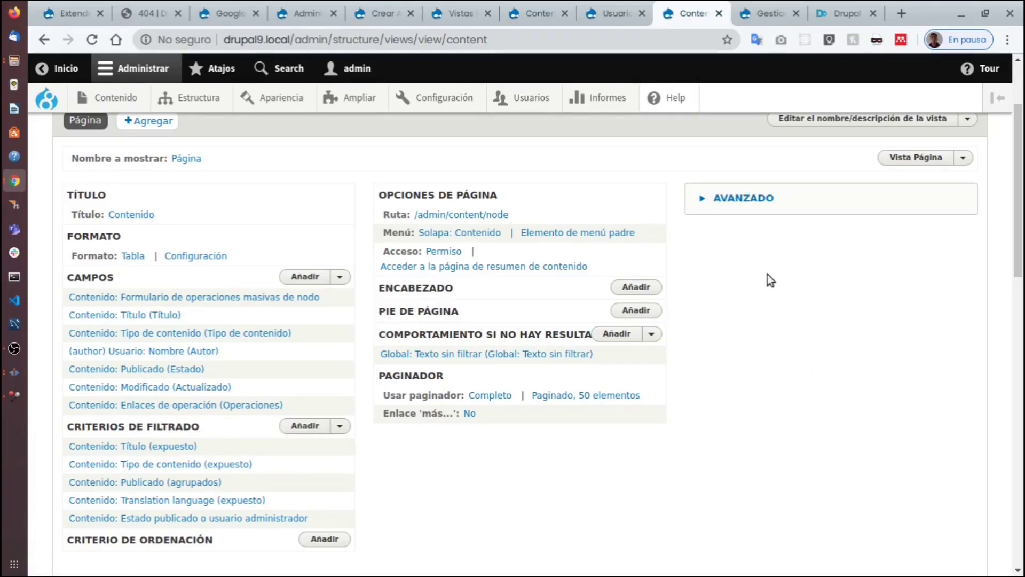
scroll(766, 275, down, 2)
scroll(762, 292, up, 4)
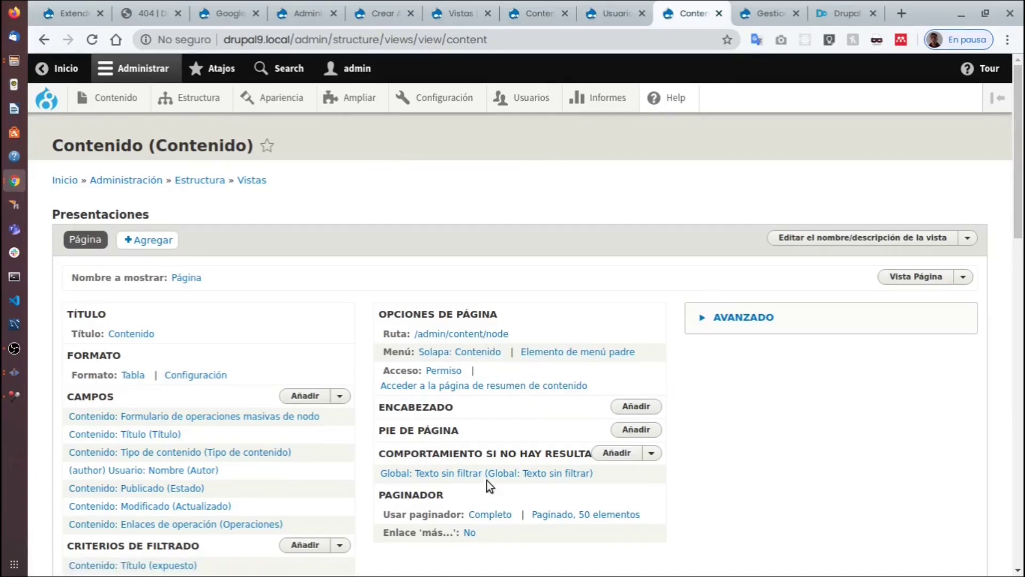
scroll(489, 435, down, 2)
scroll(489, 434, down, 2)
scroll(489, 434, up, 4)
scroll(489, 440, down, 5)
scroll(489, 440, up, 3)
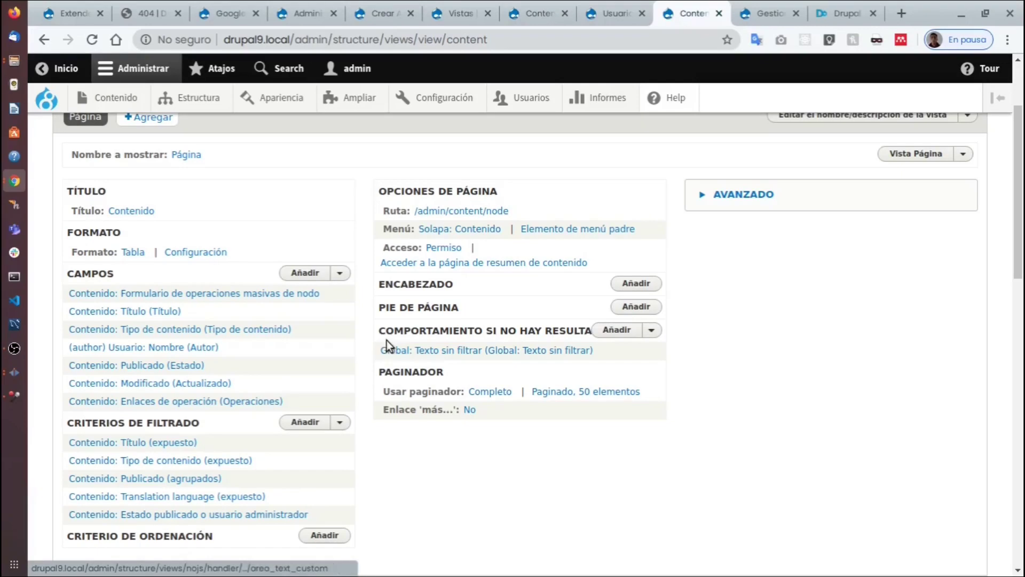
scroll(389, 426, down, 4)
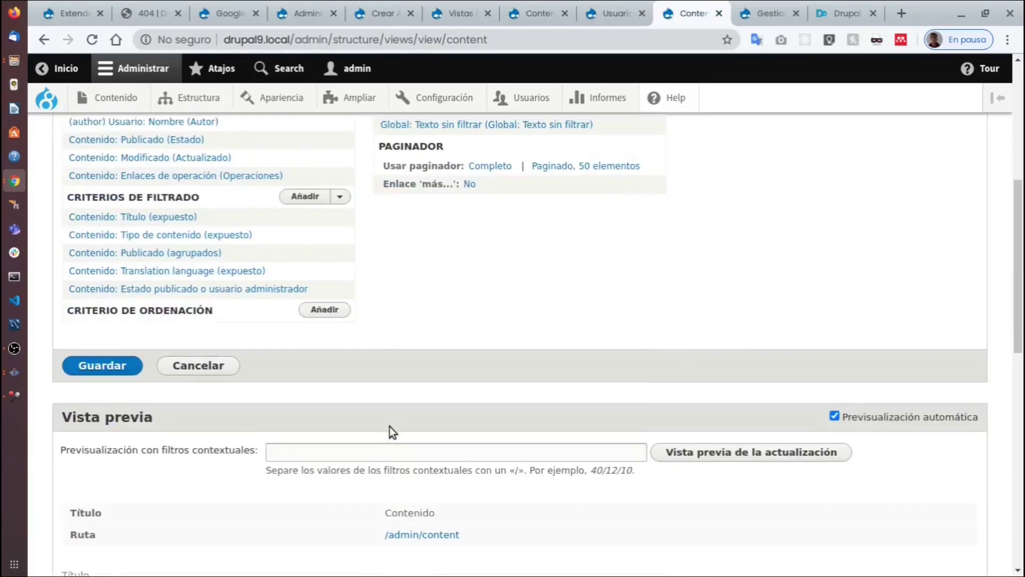
scroll(389, 426, up, 6)
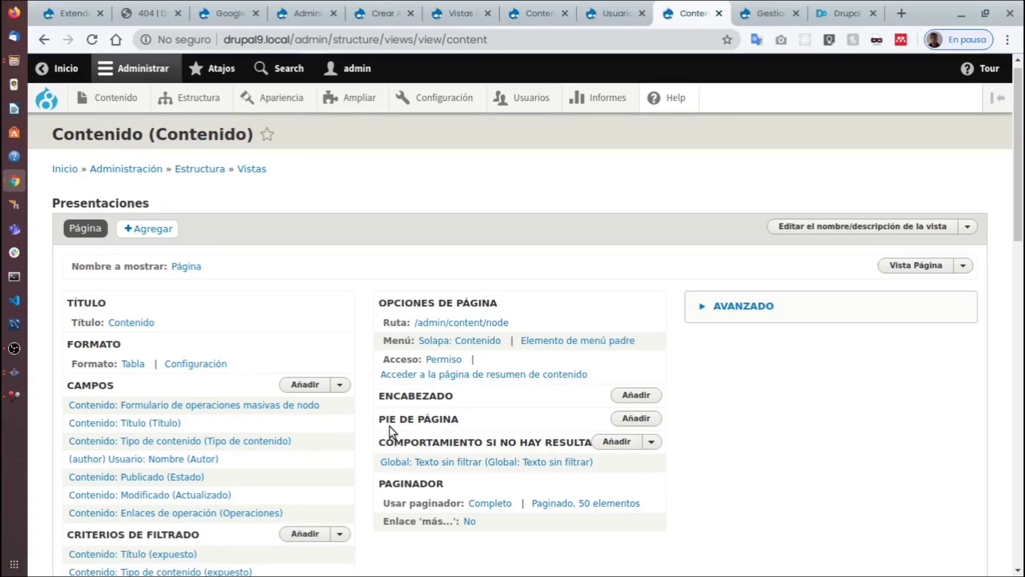
Open Estructura > Taxonomía, which shows only the Etiquetas vocabulary.
mouse_move(194, 98)
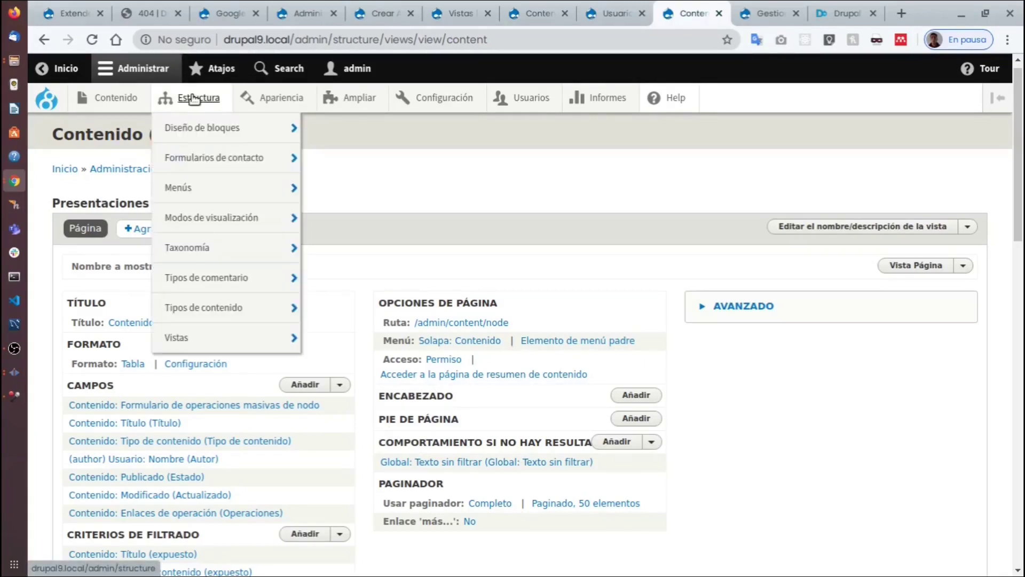
mouse_move(219, 259)
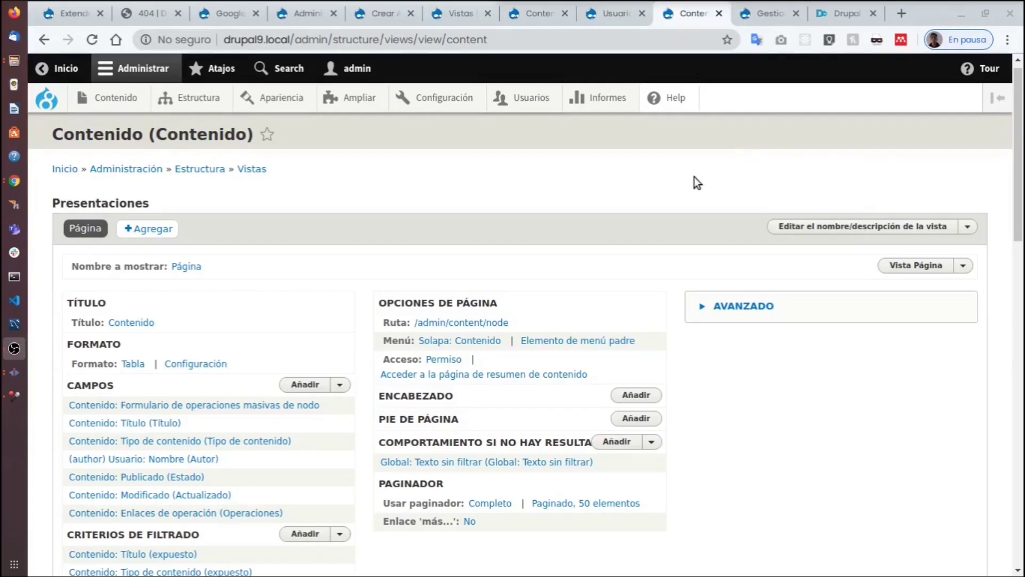
mouse_move(234, 98)
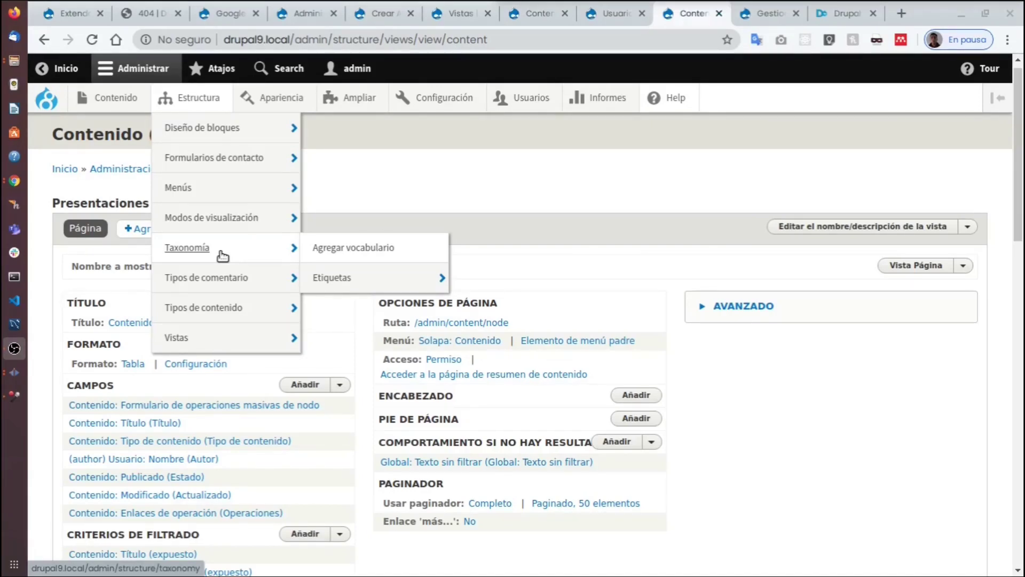
click(222, 256)
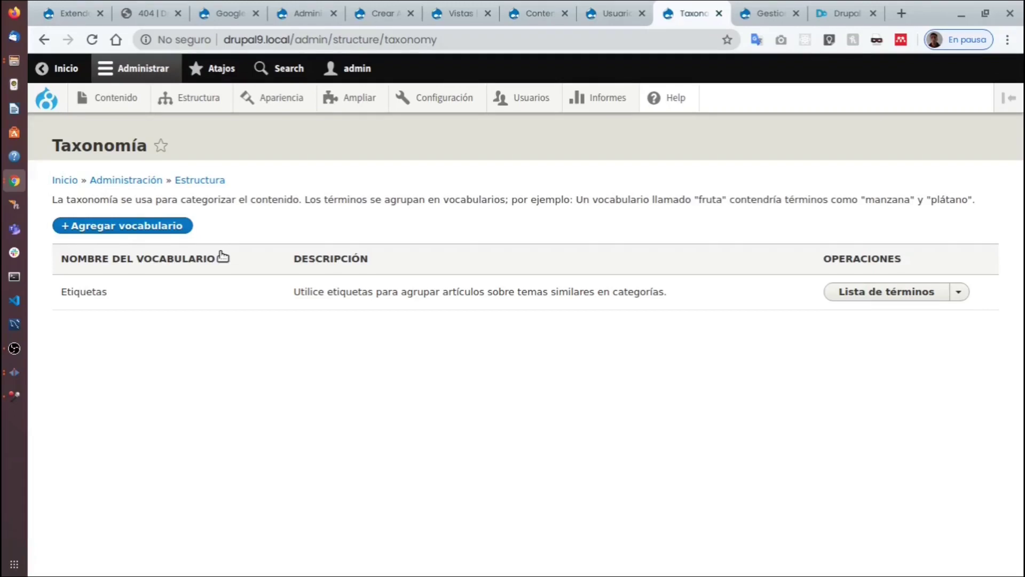
Add and save a vocabulary named 'Ciudades'.
click(176, 226)
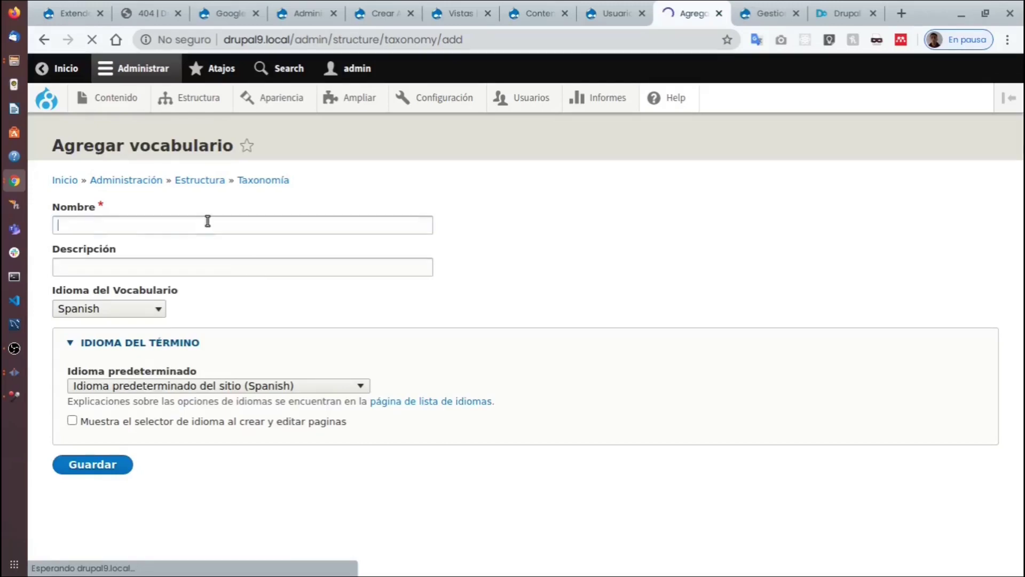
click(205, 221)
text(Ciuda)
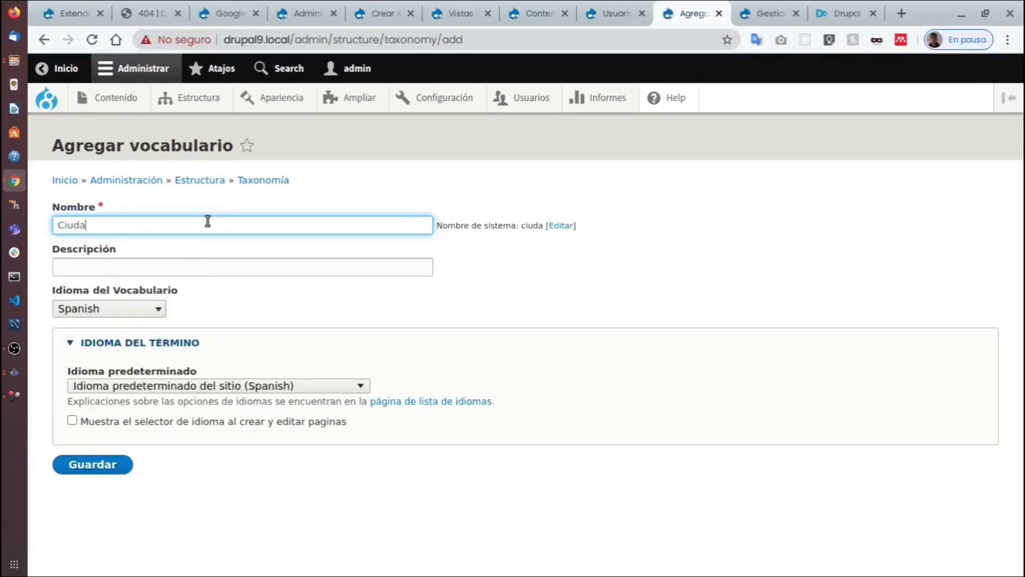
text(des)
key(Return)
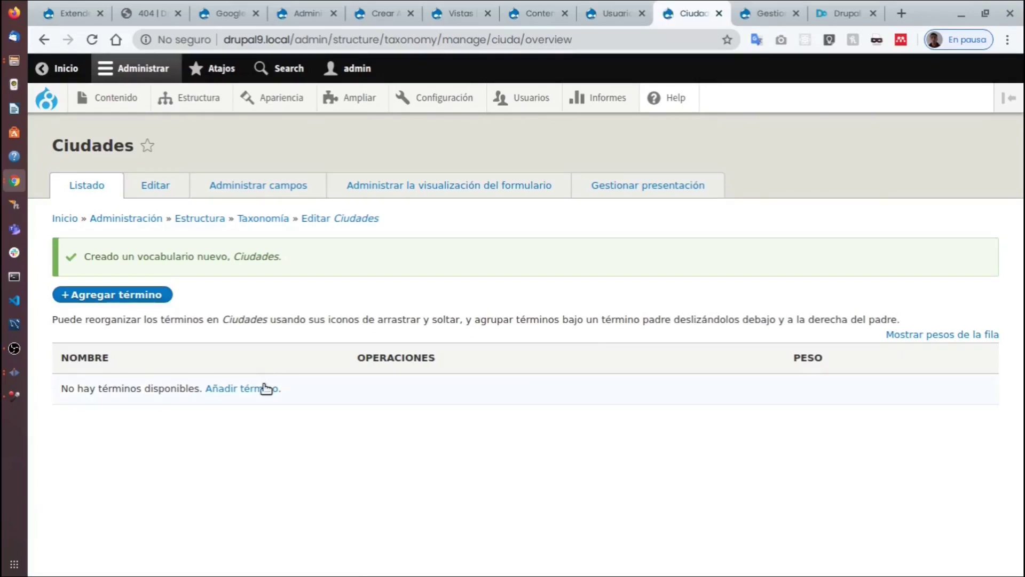
Save the term 'Bogotá DC' in Ciudades, then return to the Taxonomía overview.
click(262, 389)
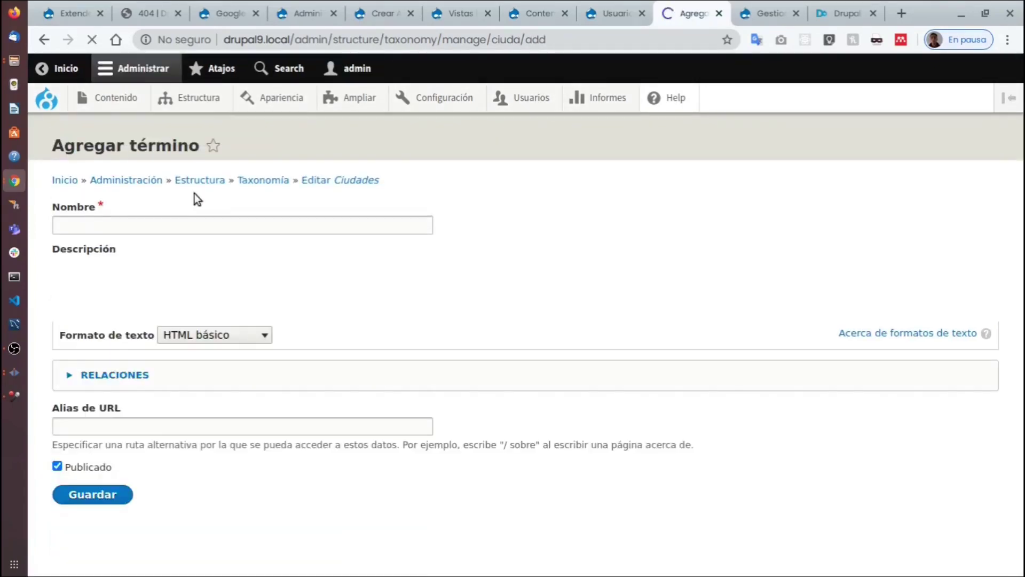
click(207, 227)
text(Bogota)
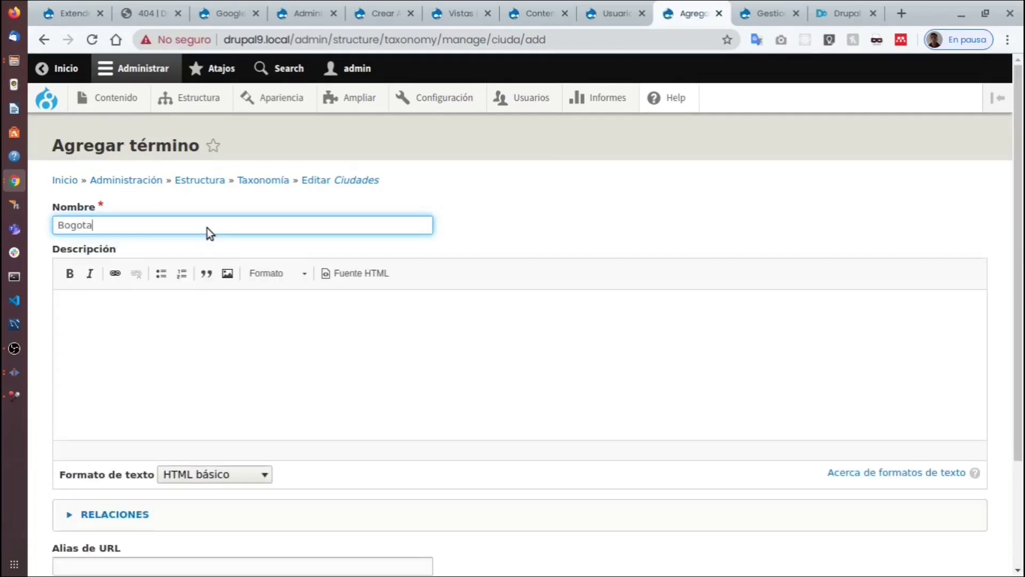
text( DC)
click(93, 224)
key(BackSpace)
text(á)
scroll(158, 265, down, 3)
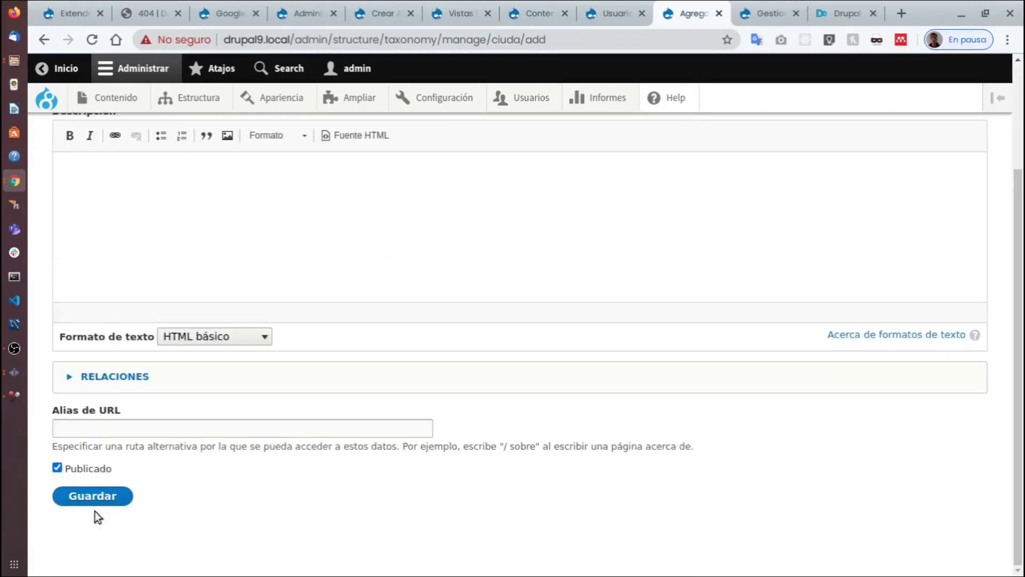
click(100, 491)
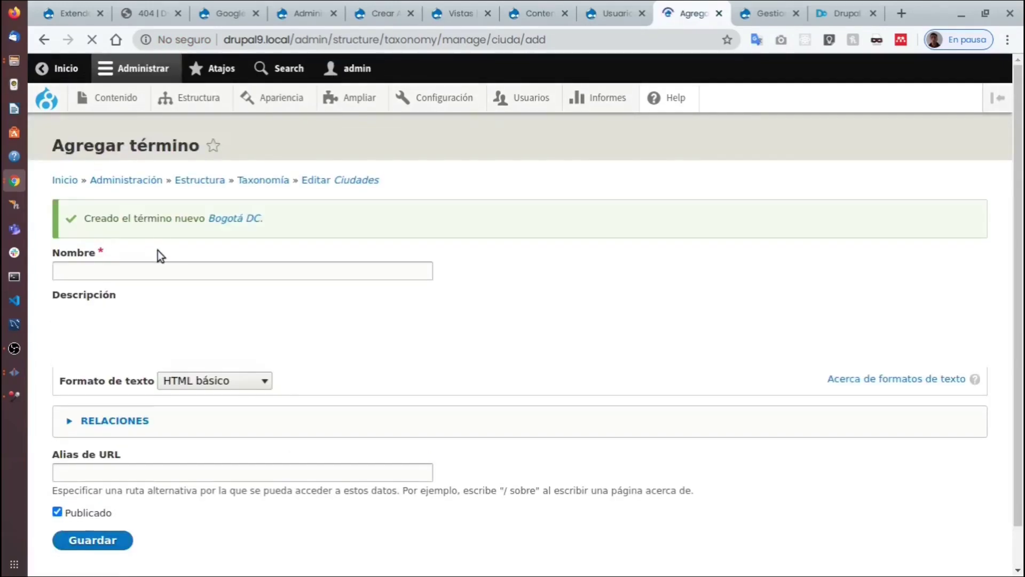
click(279, 180)
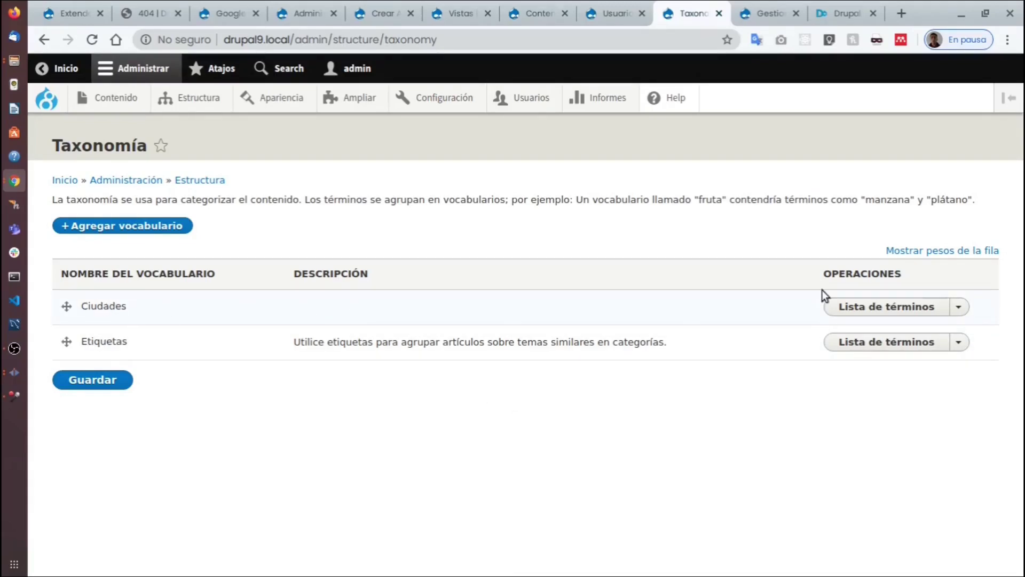
Confirm Bogotá DC appears in the Ciudades term list, then go to the Contenido listing.
click(867, 303)
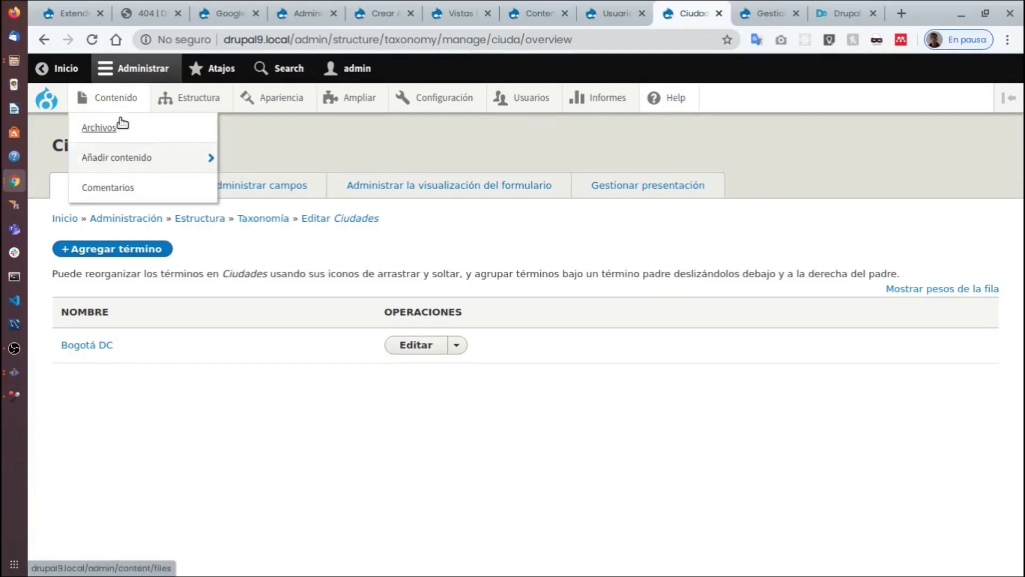
click(114, 97)
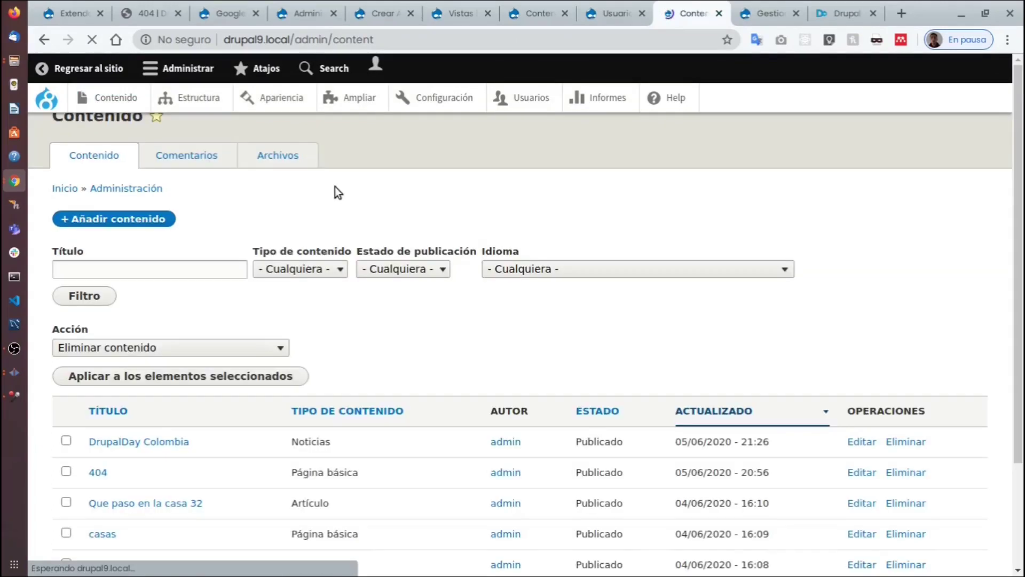
scroll(475, 349, down, 3)
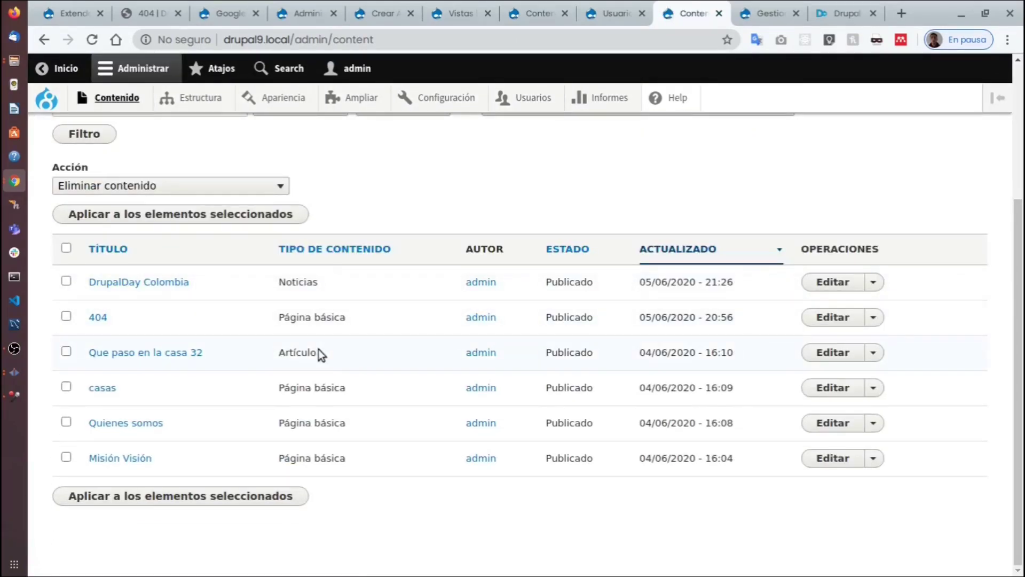
Open the article 'Que paso en la casa 32' in its edit form.
click(836, 351)
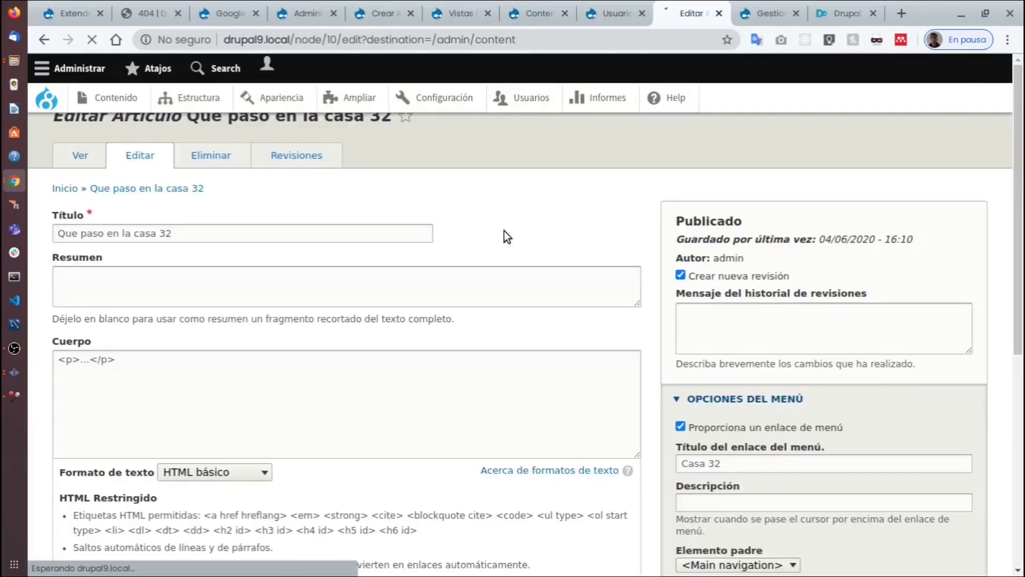
scroll(378, 272, down, 3)
scroll(175, 309, down, 5)
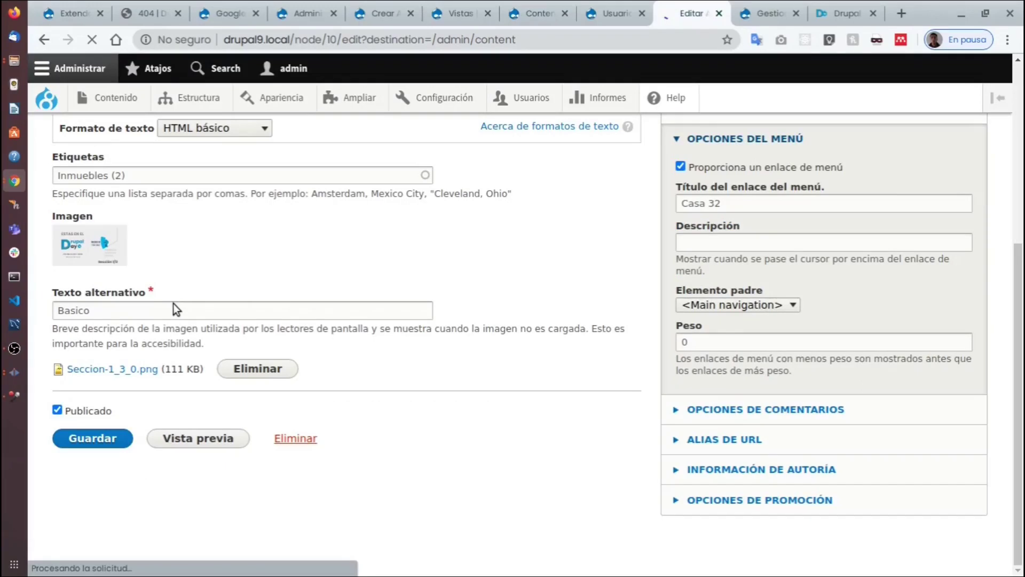
Remove the 'Inmuebles (2)' tag so the Etiquetas field is left empty.
triple_click(167, 427)
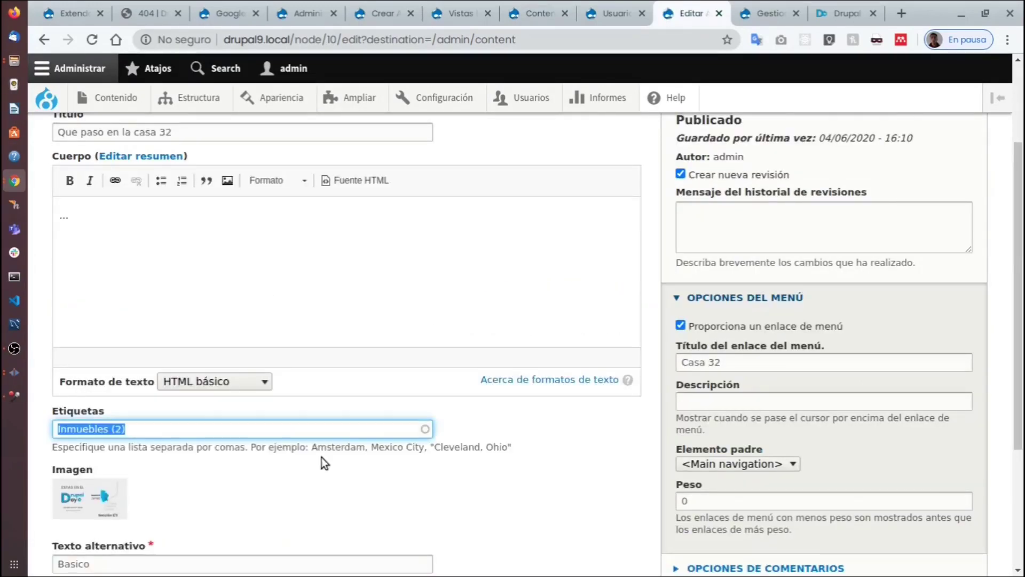
key(BackSpace)
click(394, 462)
click(229, 433)
text(In)
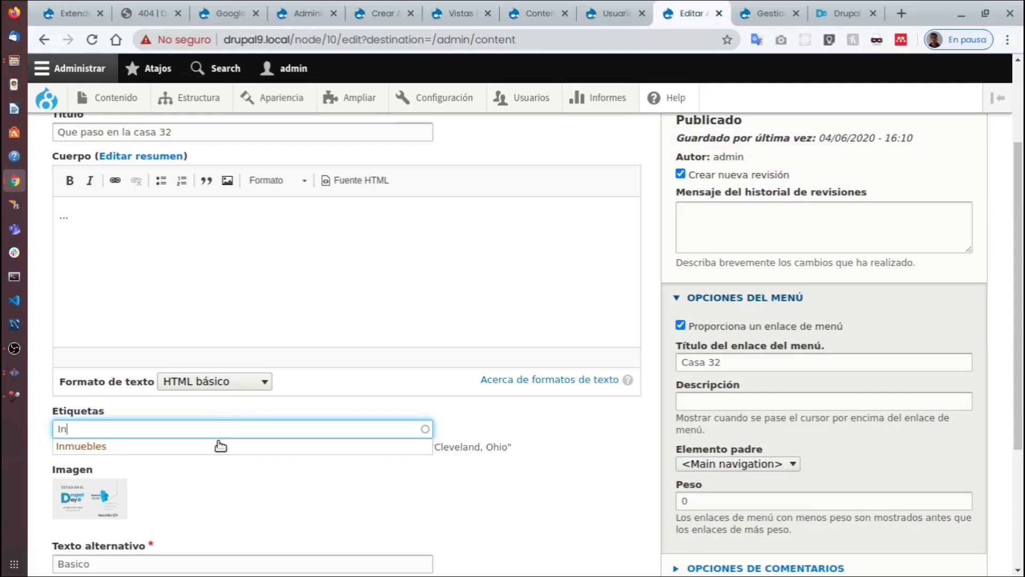
scroll(238, 391, up, 3)
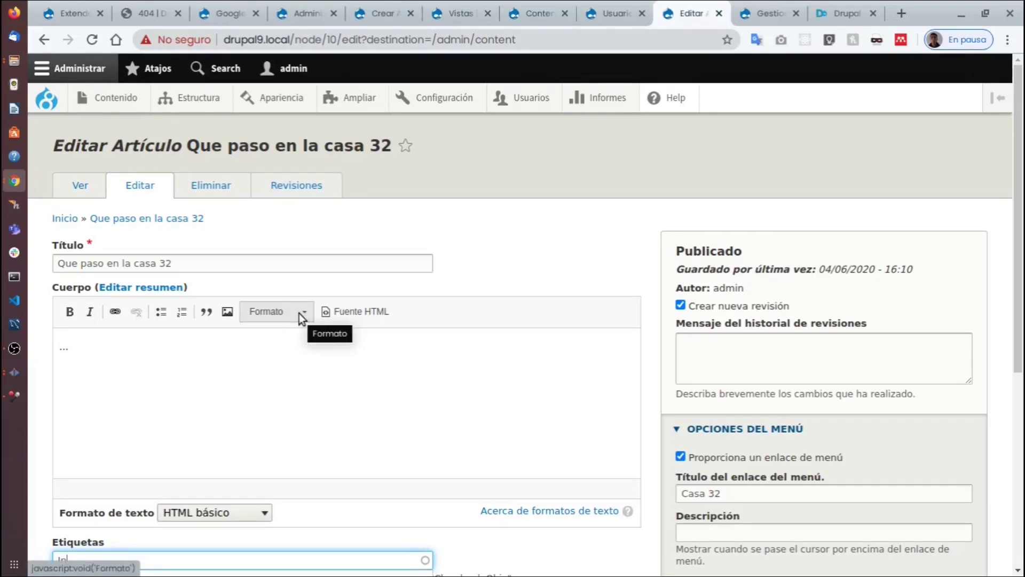
scroll(255, 322, down, 4)
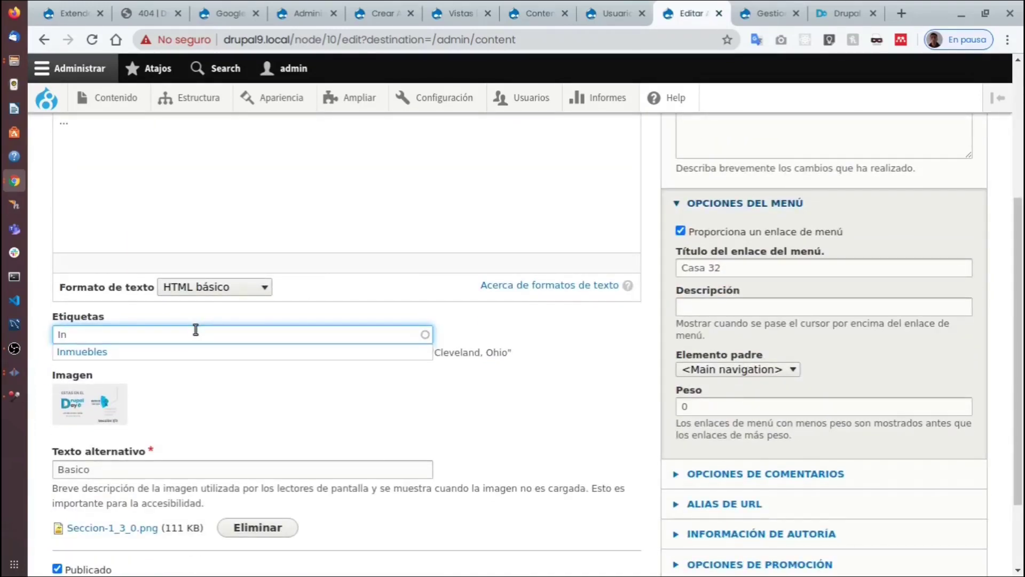
key(BackSpace)
key(BackSpace)
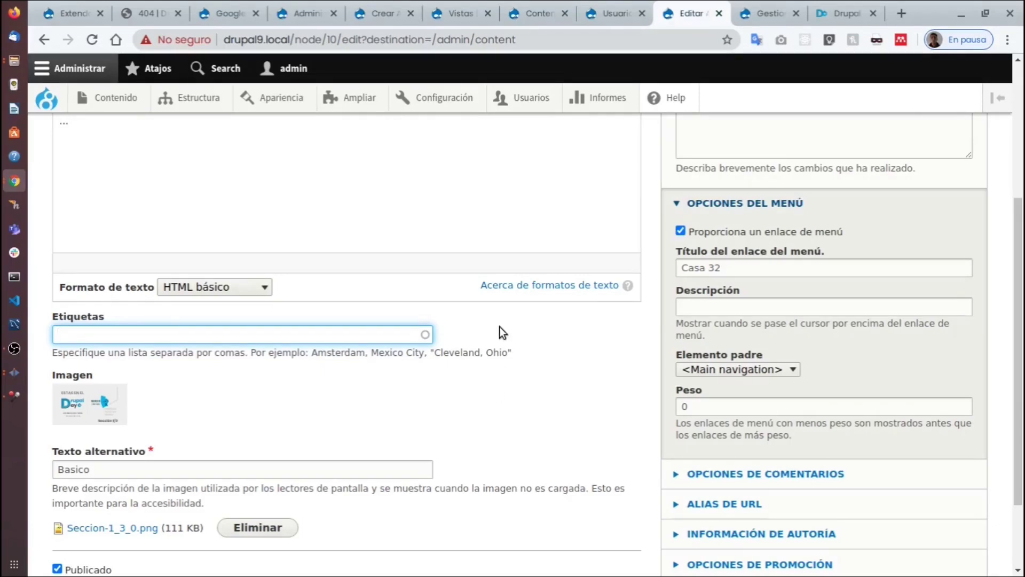
scroll(478, 352, up, 3)
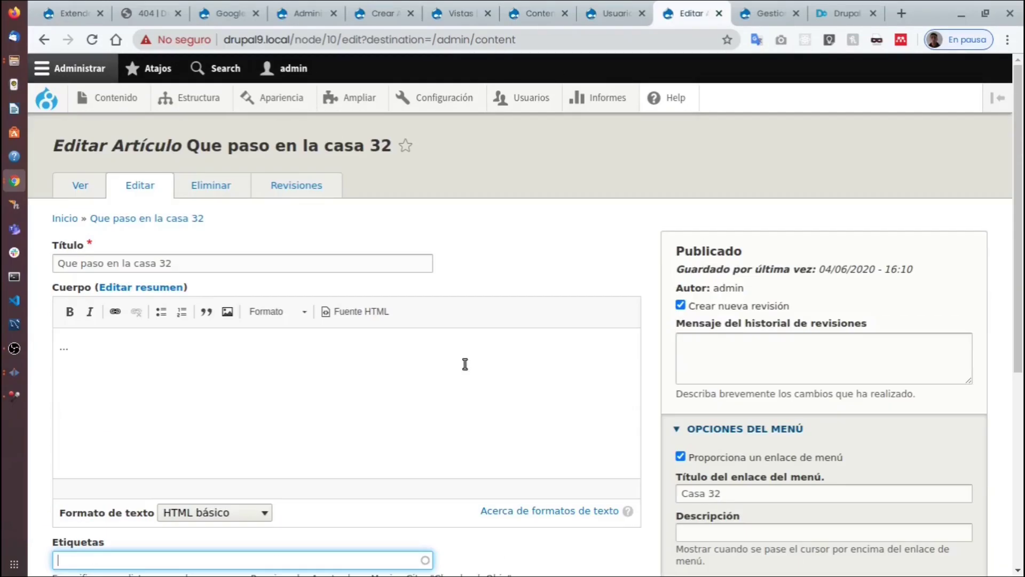
scroll(464, 364, down, 5)
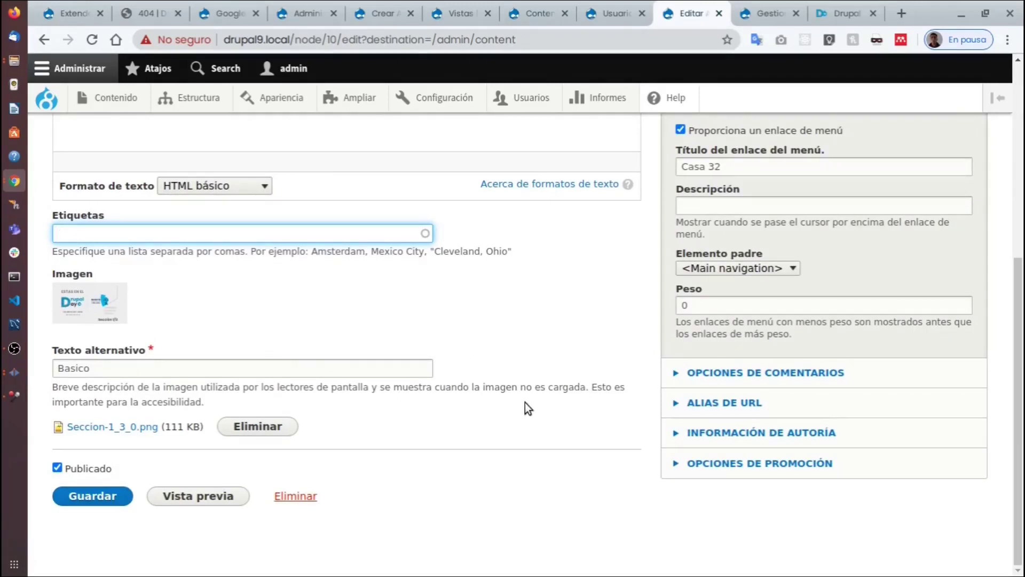
scroll(468, 412, up, 3)
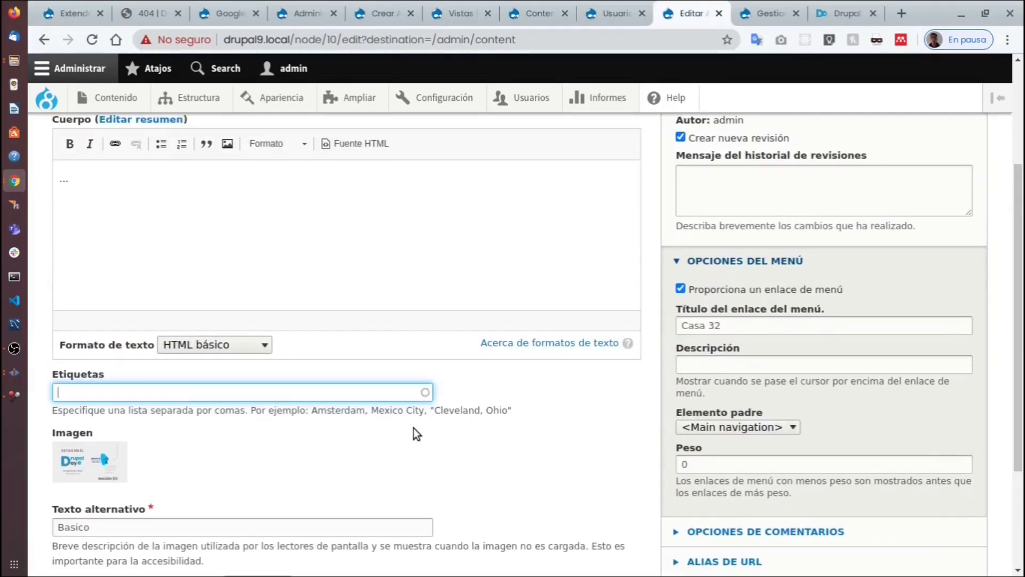
scroll(413, 429, up, 2)
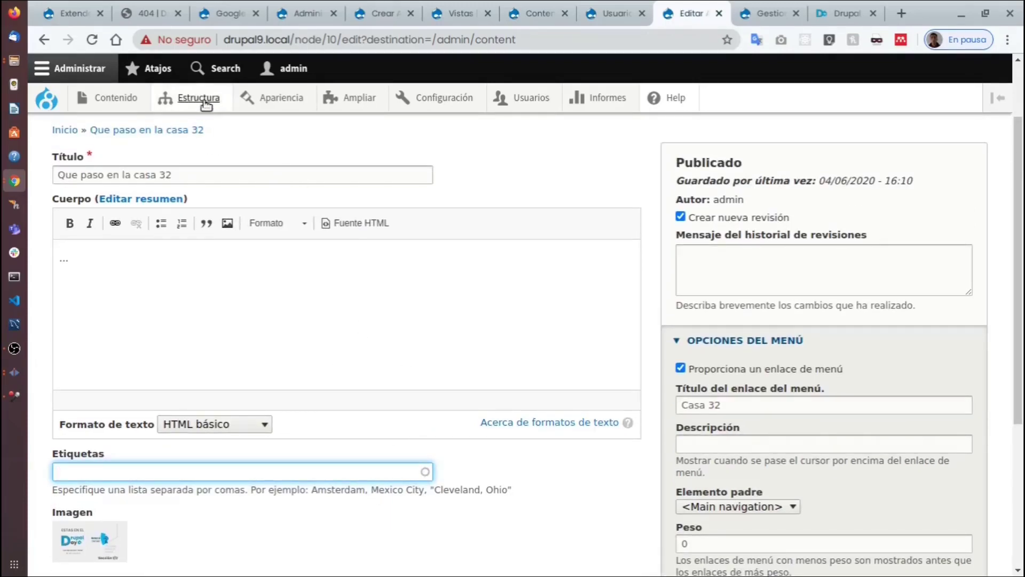
Go through Estructura > Tipos de contenido > Artículo to its Administrar campos page.
mouse_move(191, 98)
mouse_move(213, 254)
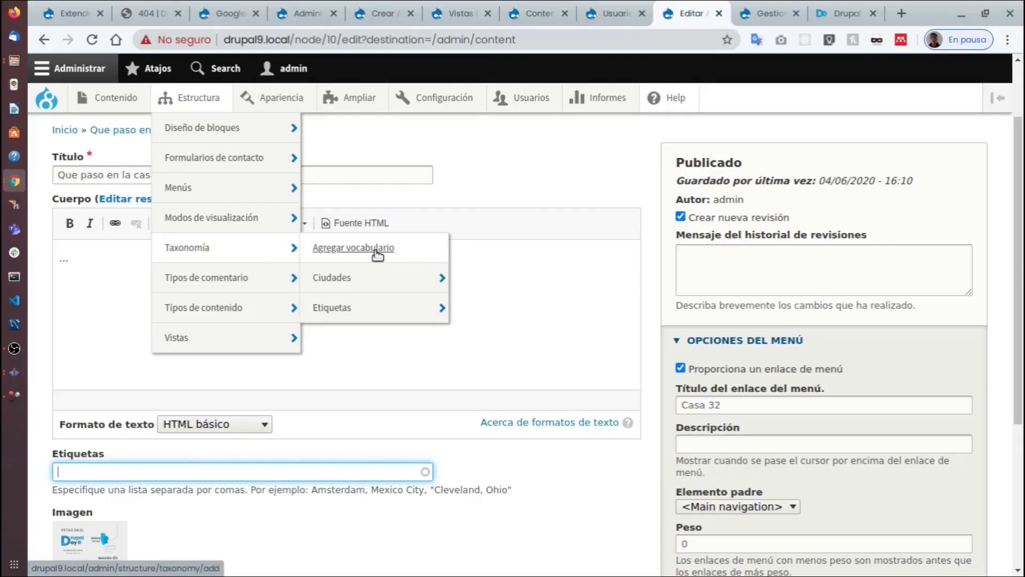
mouse_move(372, 281)
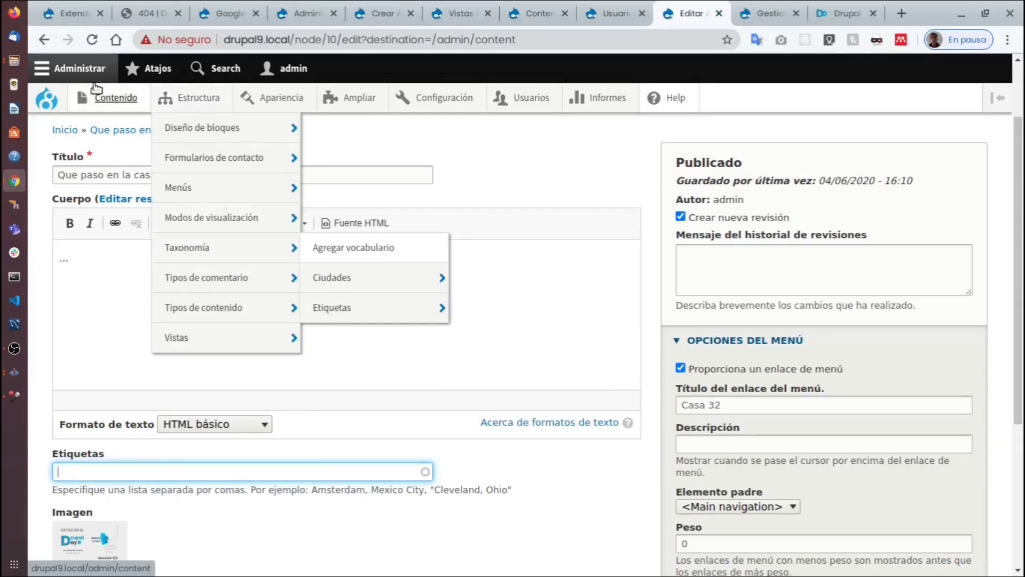
mouse_move(112, 95)
mouse_move(142, 158)
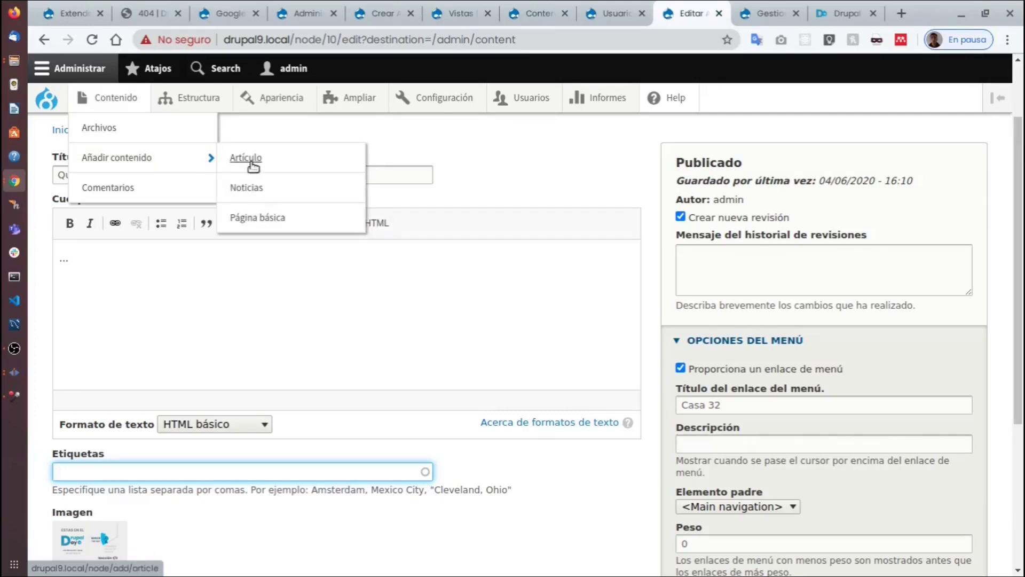
mouse_move(203, 312)
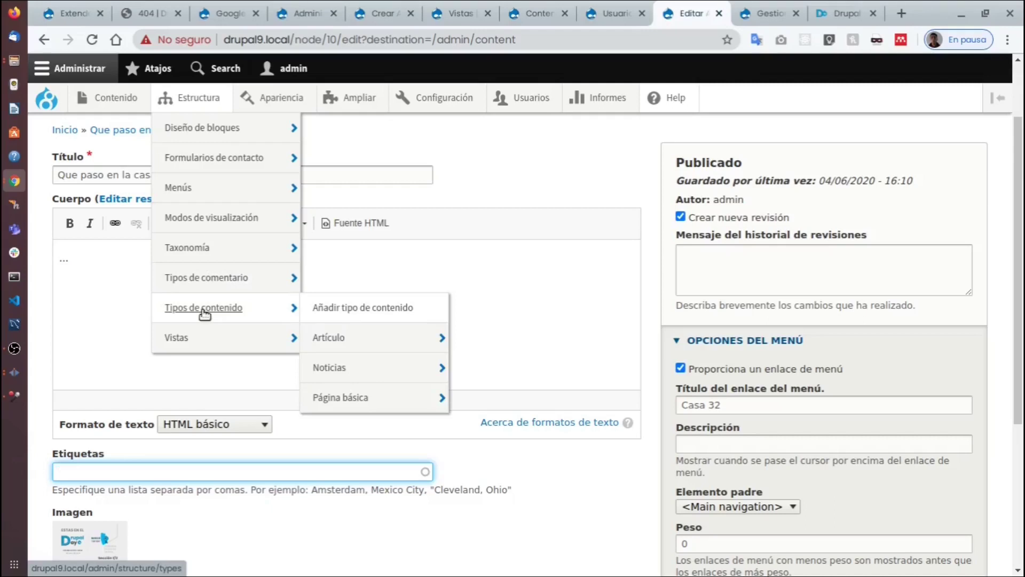
mouse_move(366, 344)
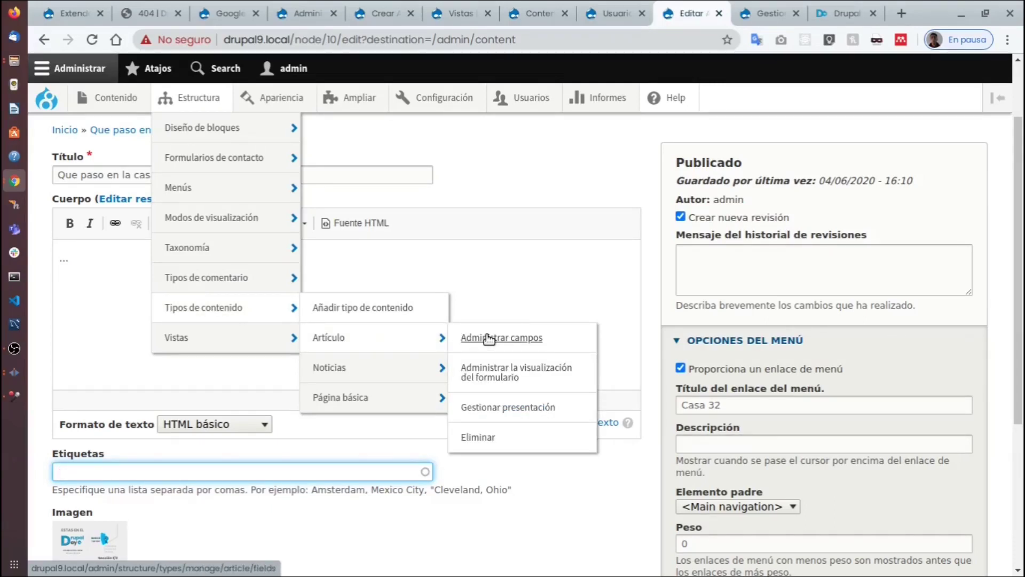
click(542, 342)
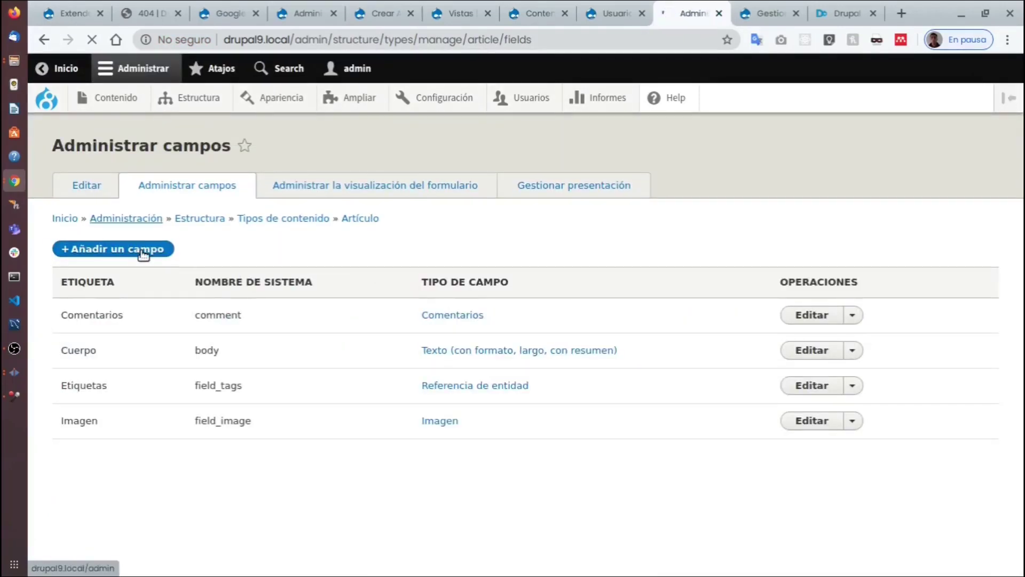
Add a Término de taxonomía field labelled 'ciudad' to Artículo and save it.
click(143, 251)
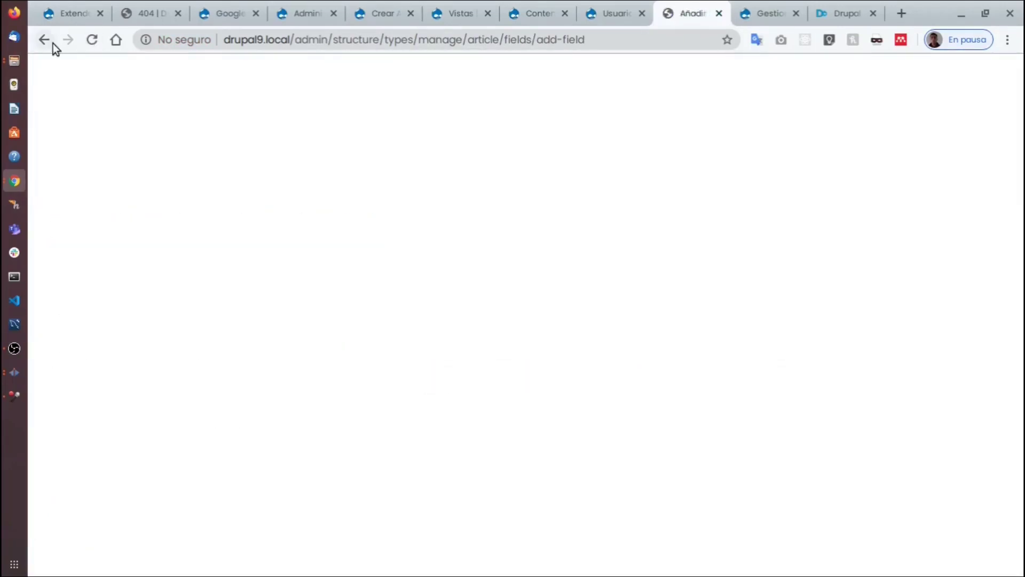
click(52, 43)
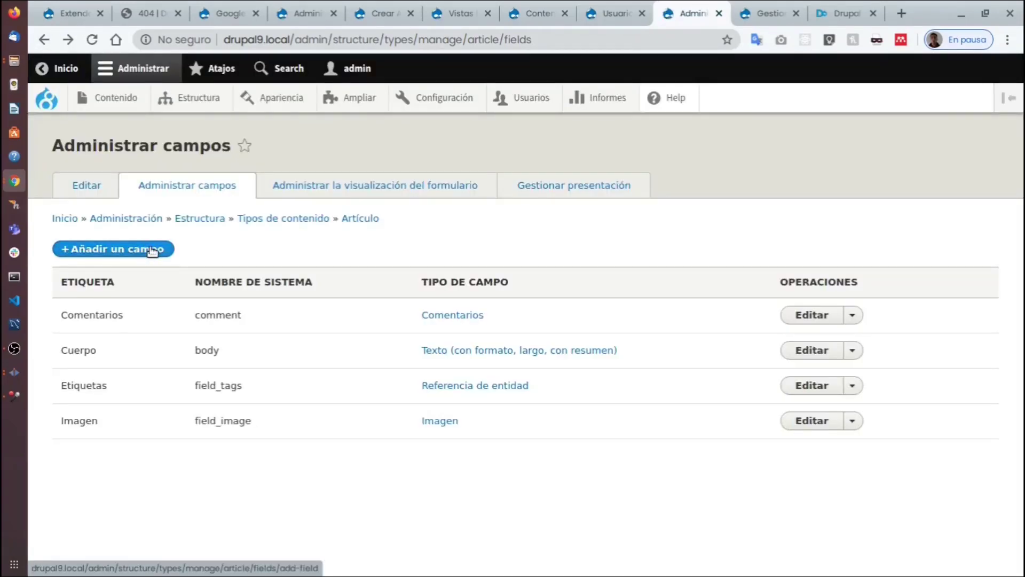
click(152, 250)
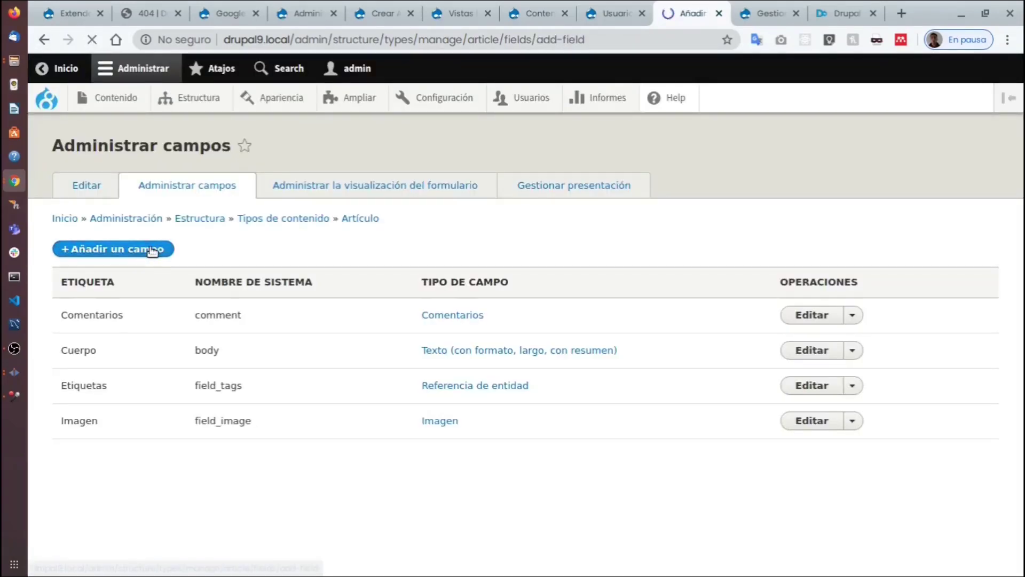
click(245, 225)
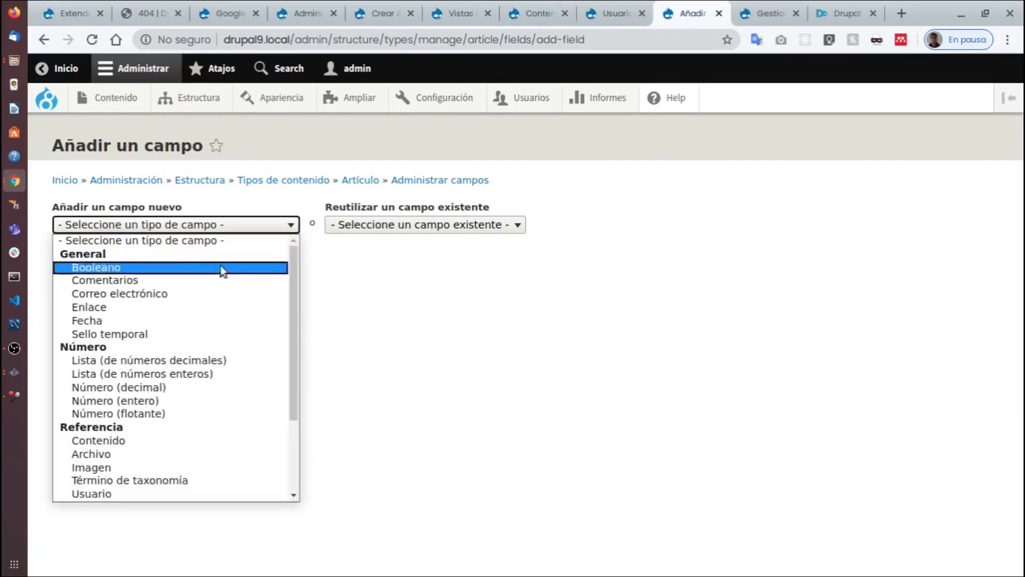
scroll(193, 397, down, 2)
scroll(194, 391, down, 1)
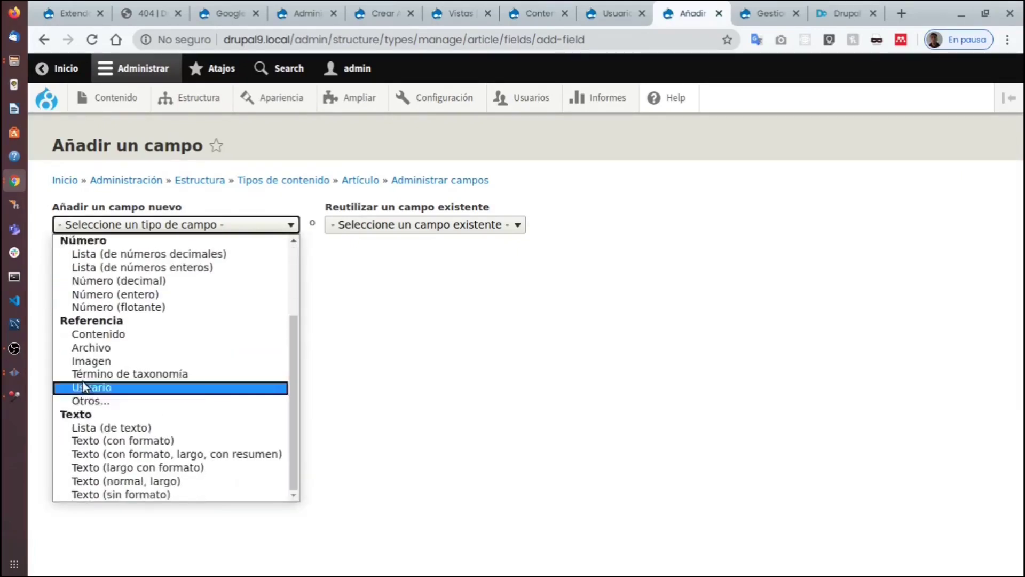
scroll(187, 389, up, 3)
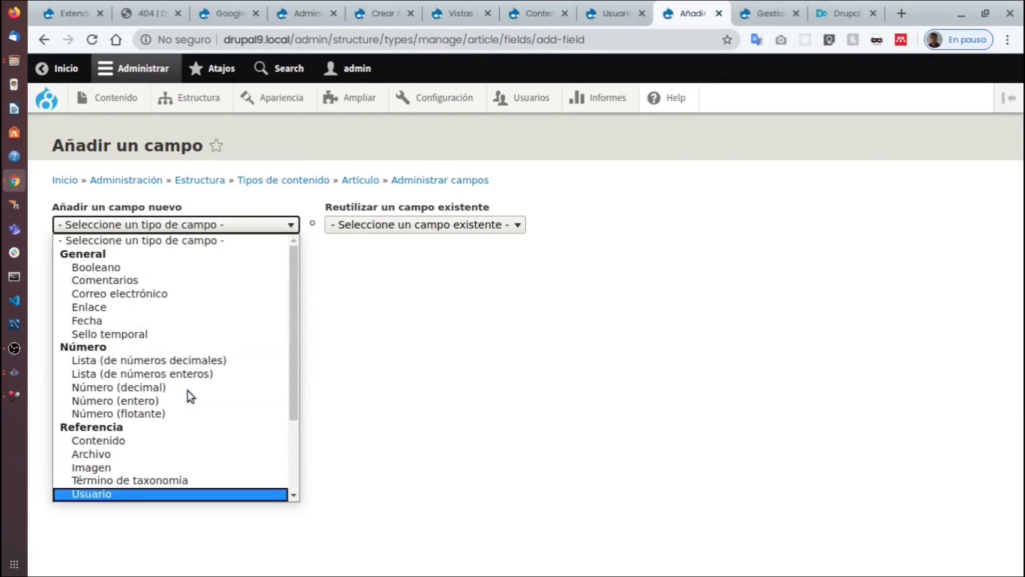
scroll(188, 390, down, 3)
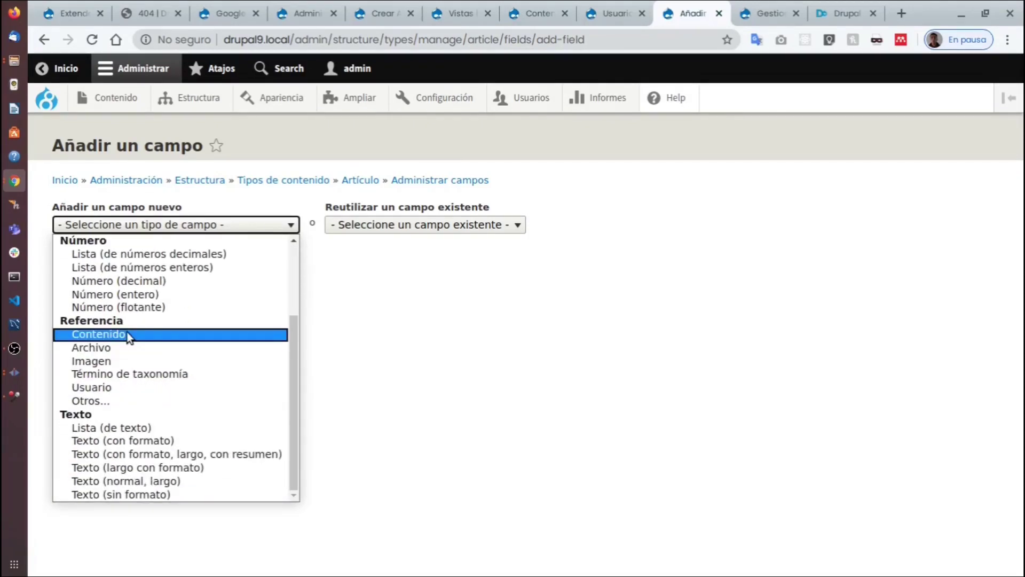
click(126, 375)
click(125, 276)
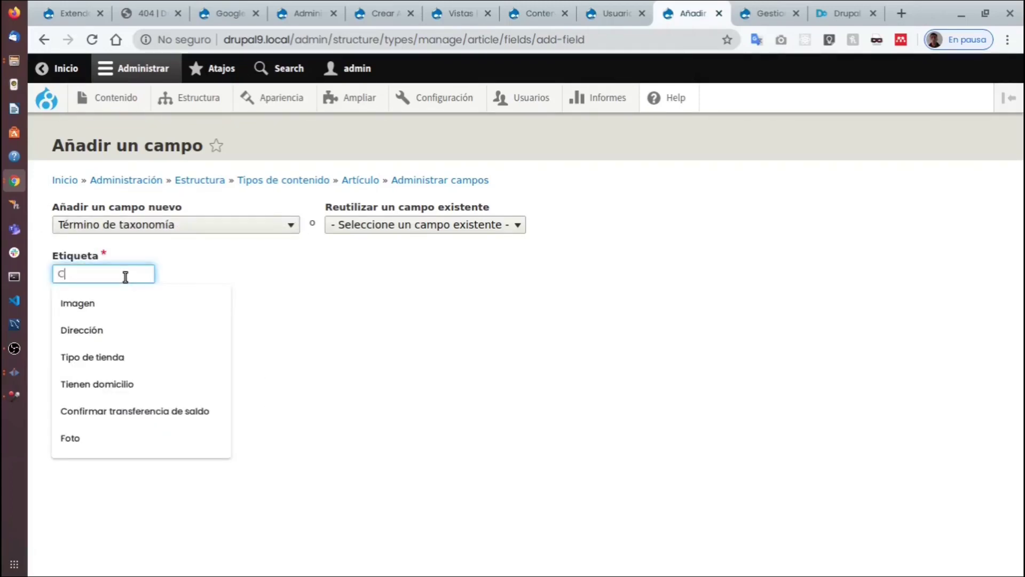
text(ci)
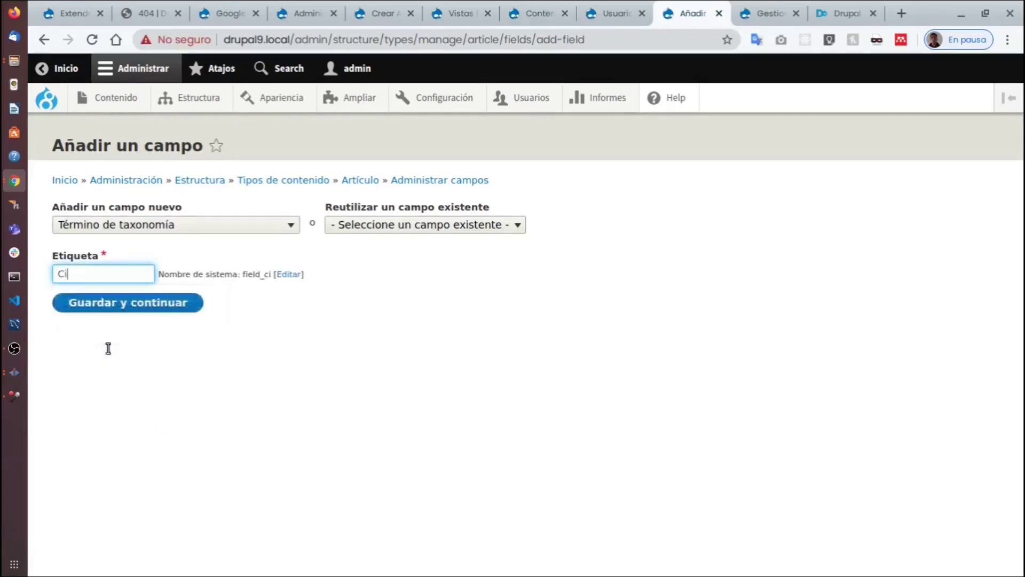
text(udada)
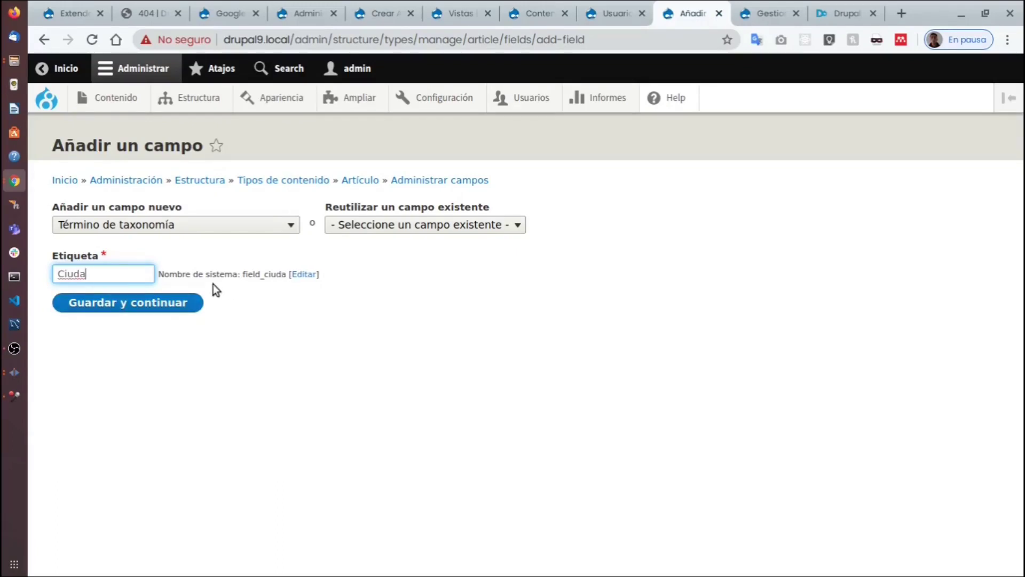
click(172, 311)
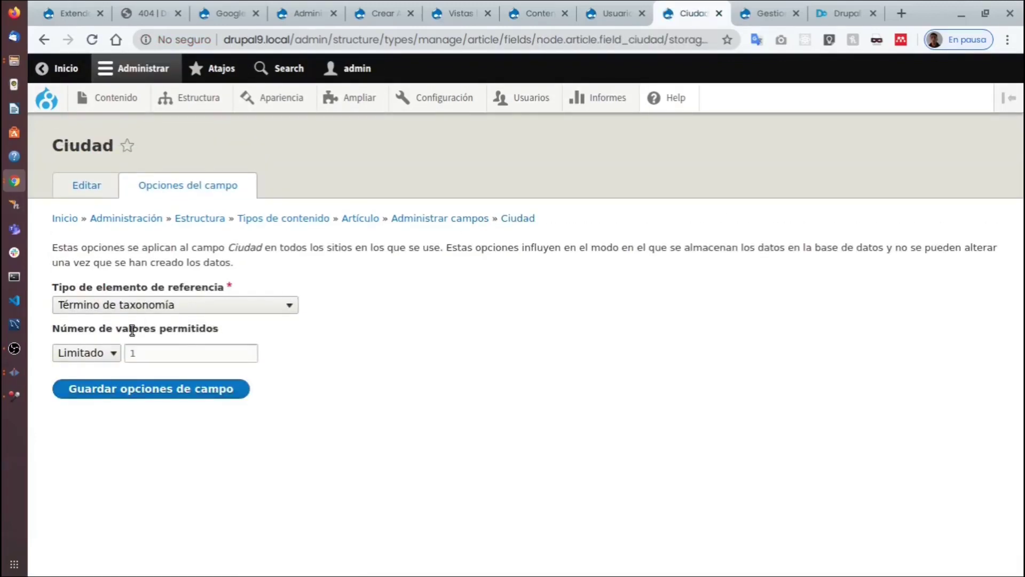
Keep the Ciudad field limited to 1 value and save its field storage options.
click(115, 357)
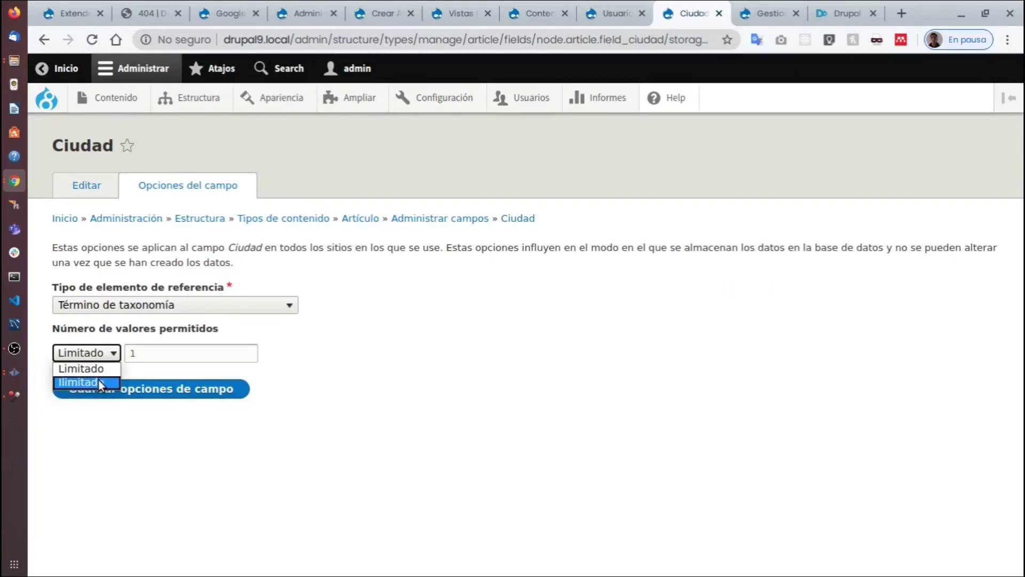
click(97, 368)
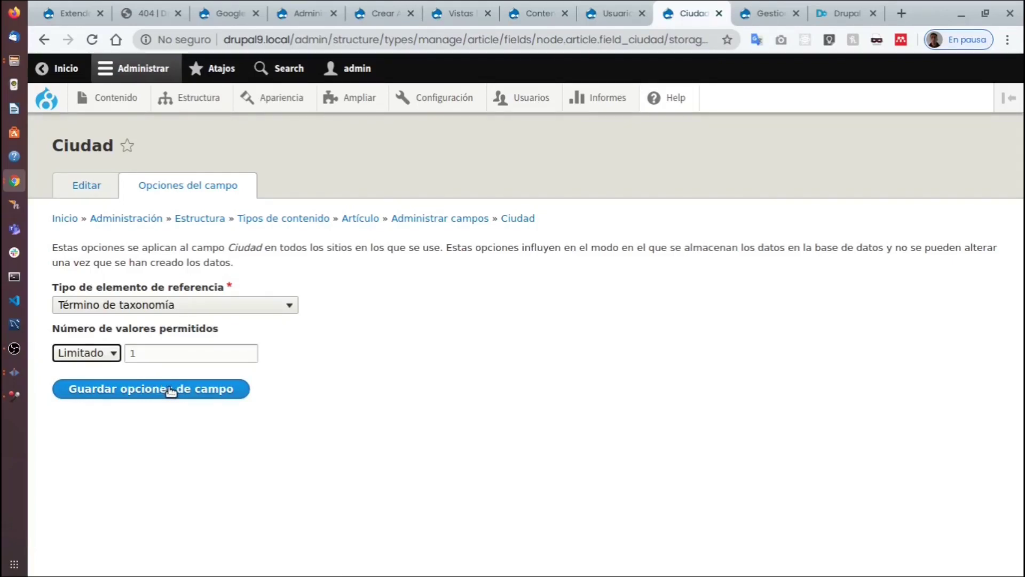
click(170, 391)
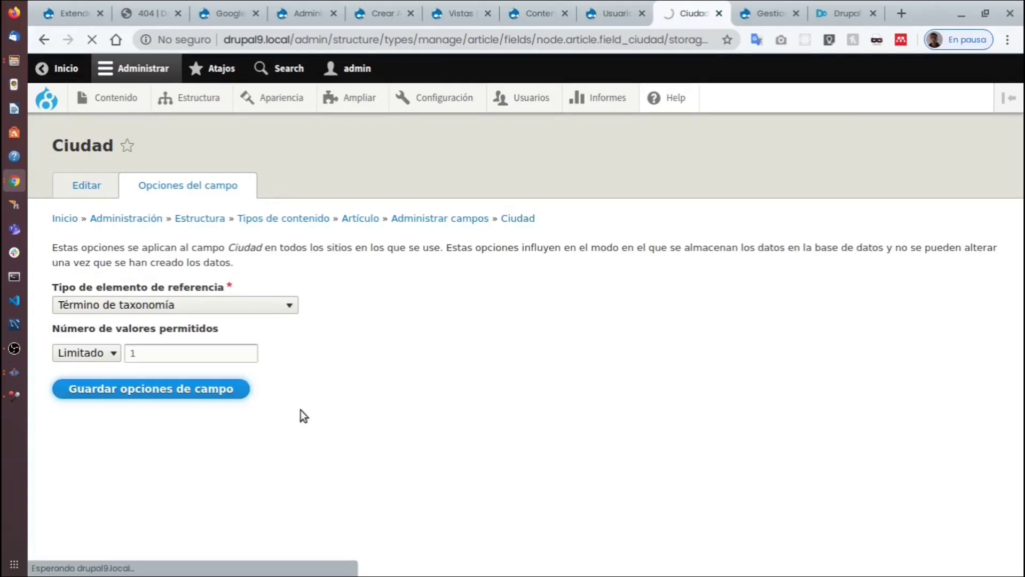
Tick the Ciudades vocabulary as the Ciudad field's reference source and save the configuration.
scroll(384, 333, down, 1)
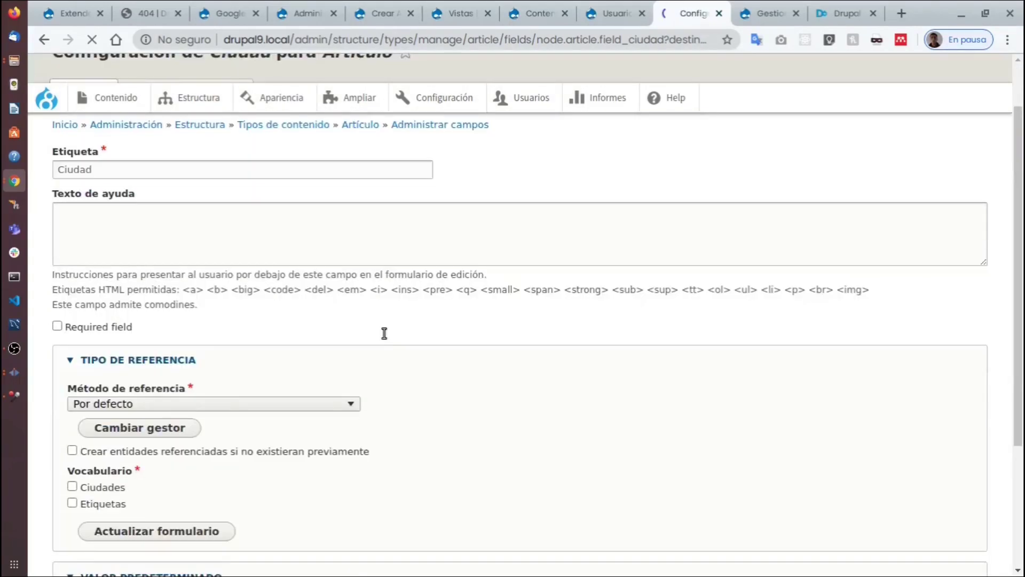
scroll(384, 333, down, 3)
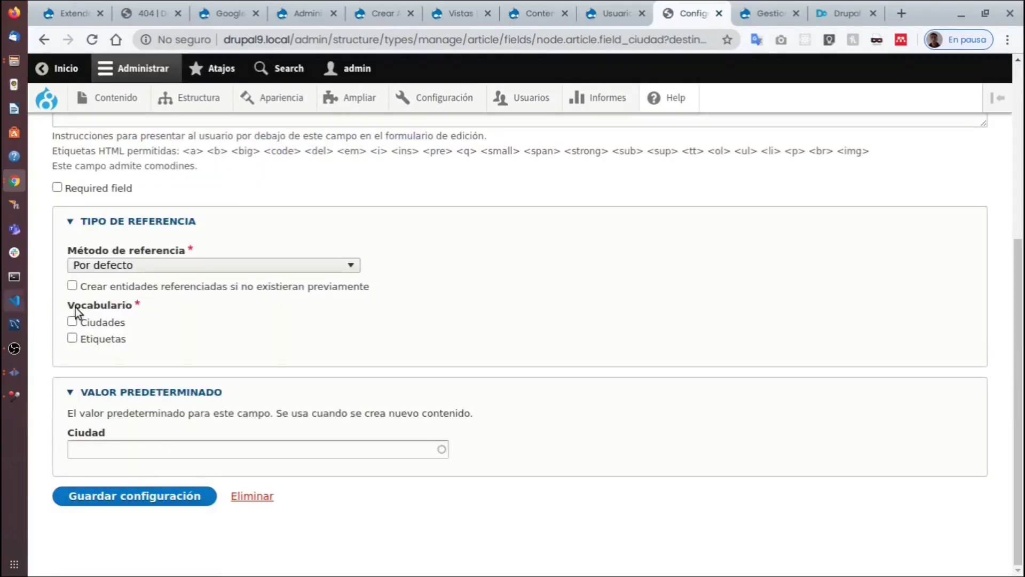
click(106, 322)
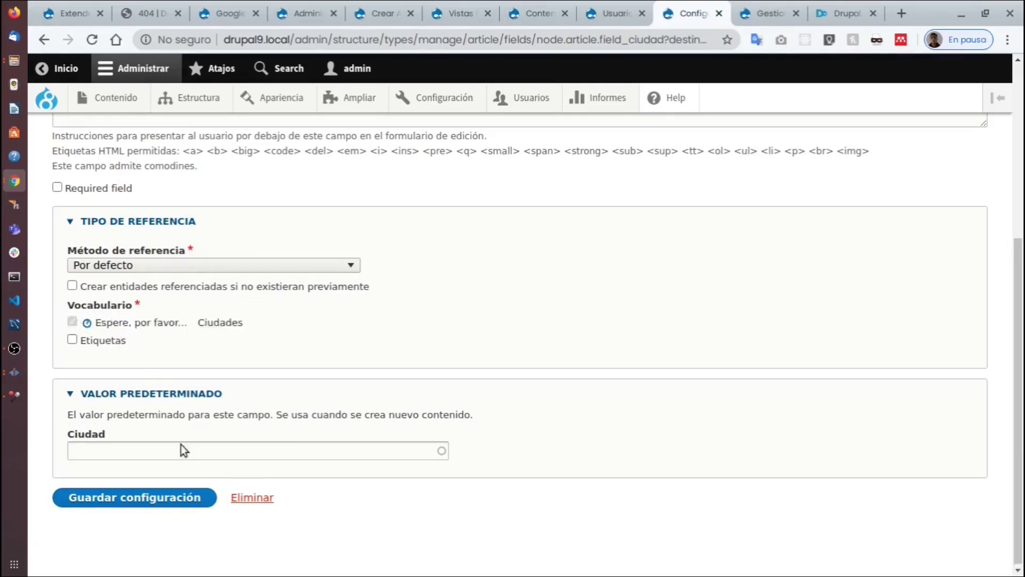
click(144, 496)
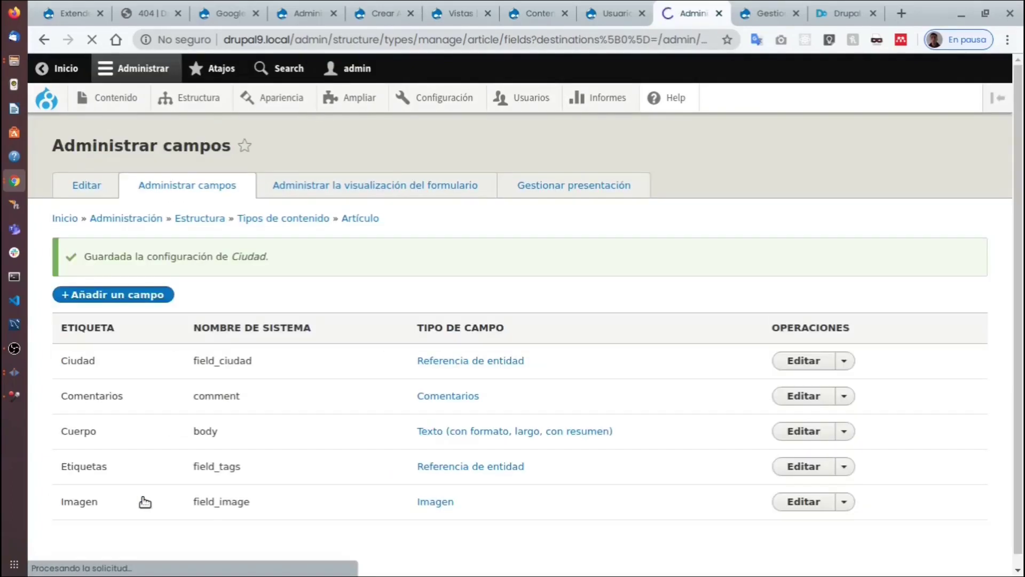
Open a new Artículo form from Contenido > Añadir contenido.
mouse_move(101, 97)
mouse_move(118, 158)
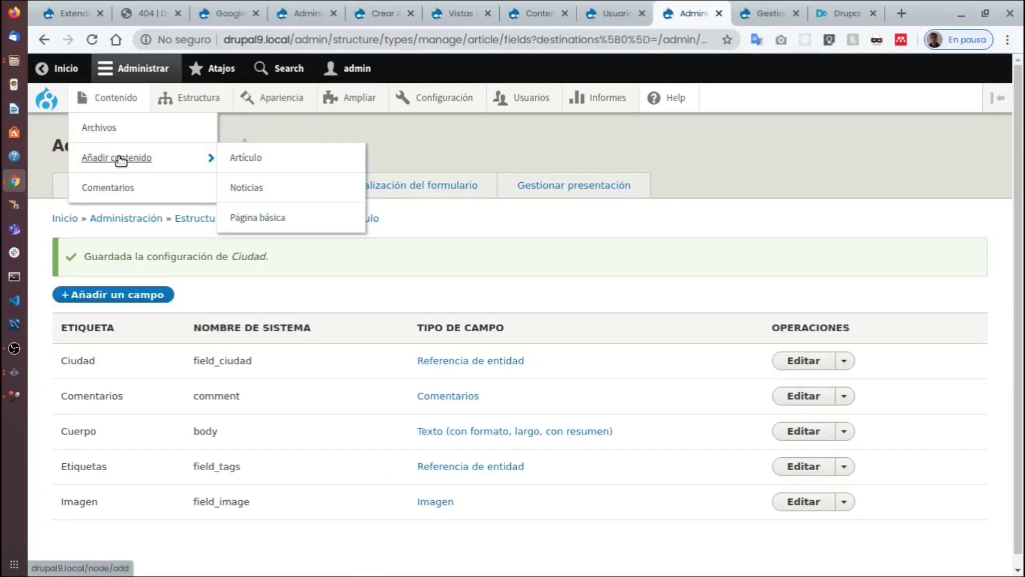
click(251, 158)
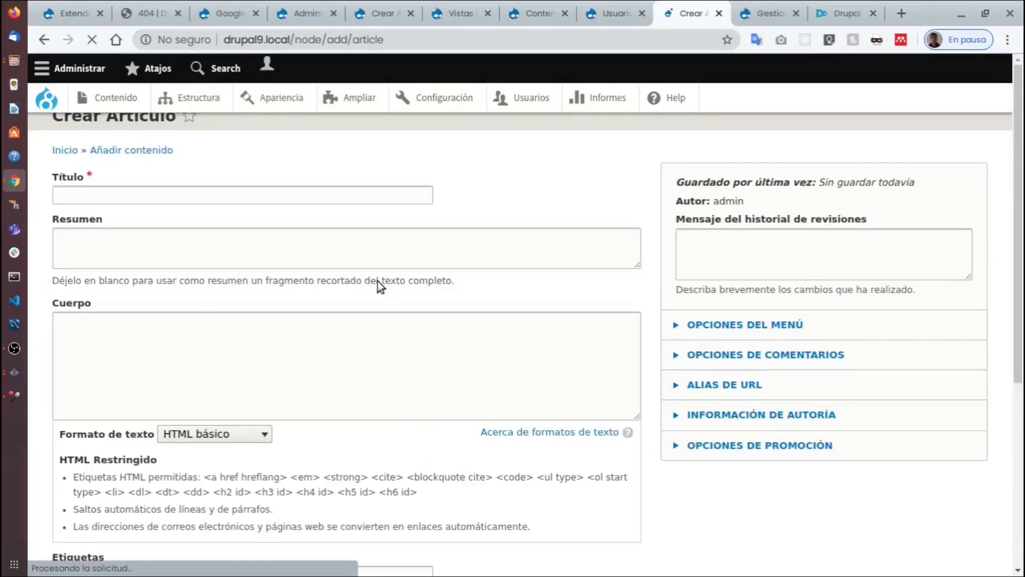
Set the article's Ciudad field to Bogotá DC (3) from the autocomplete.
scroll(295, 444, down, 4)
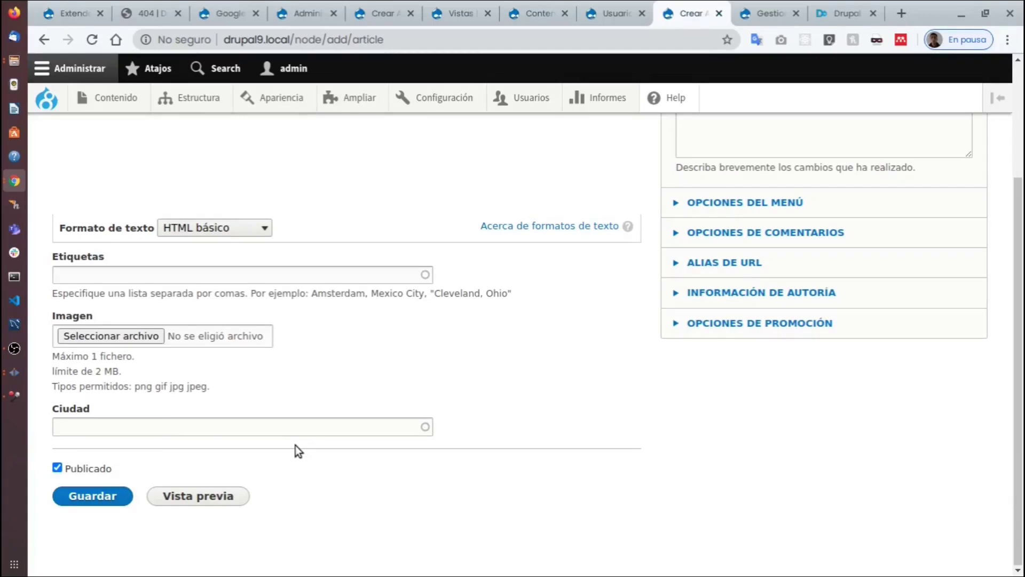
click(194, 517)
text(B)
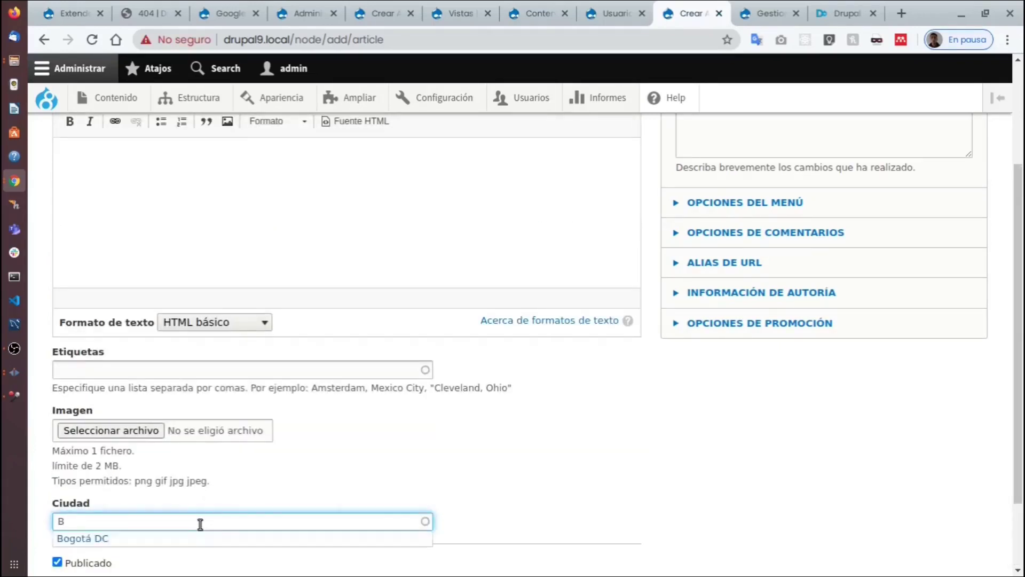
click(107, 541)
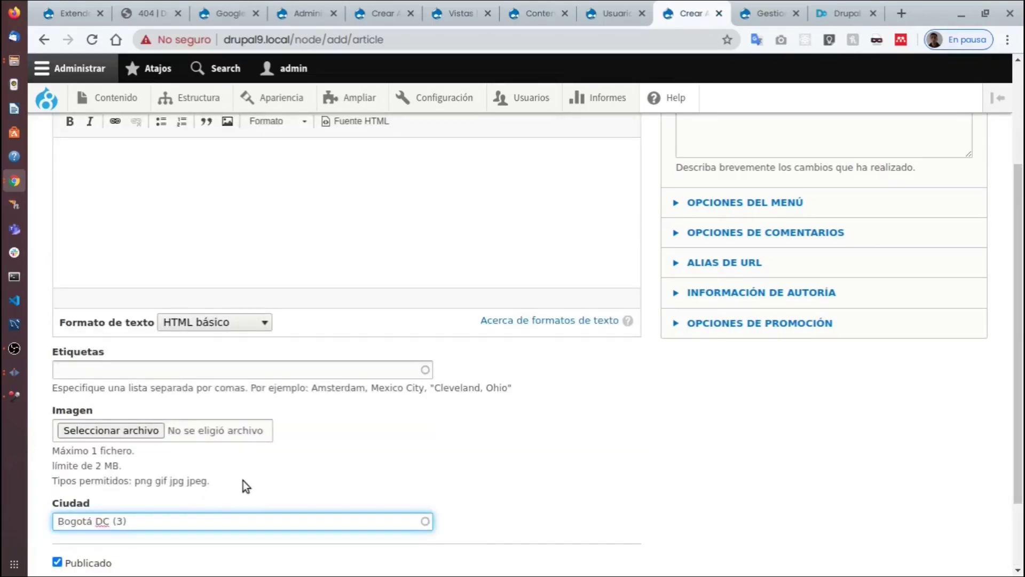
scroll(243, 479, up, 3)
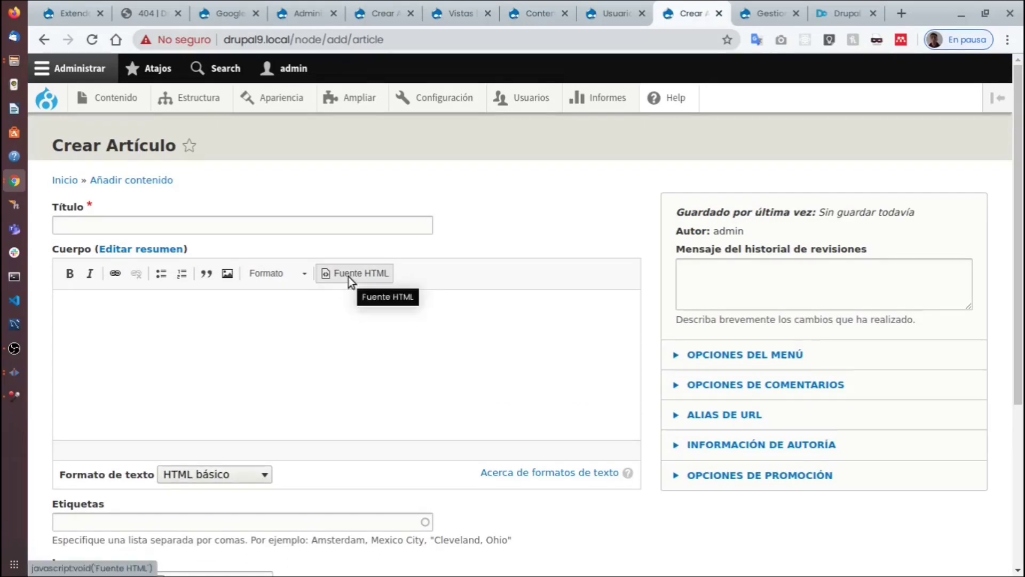